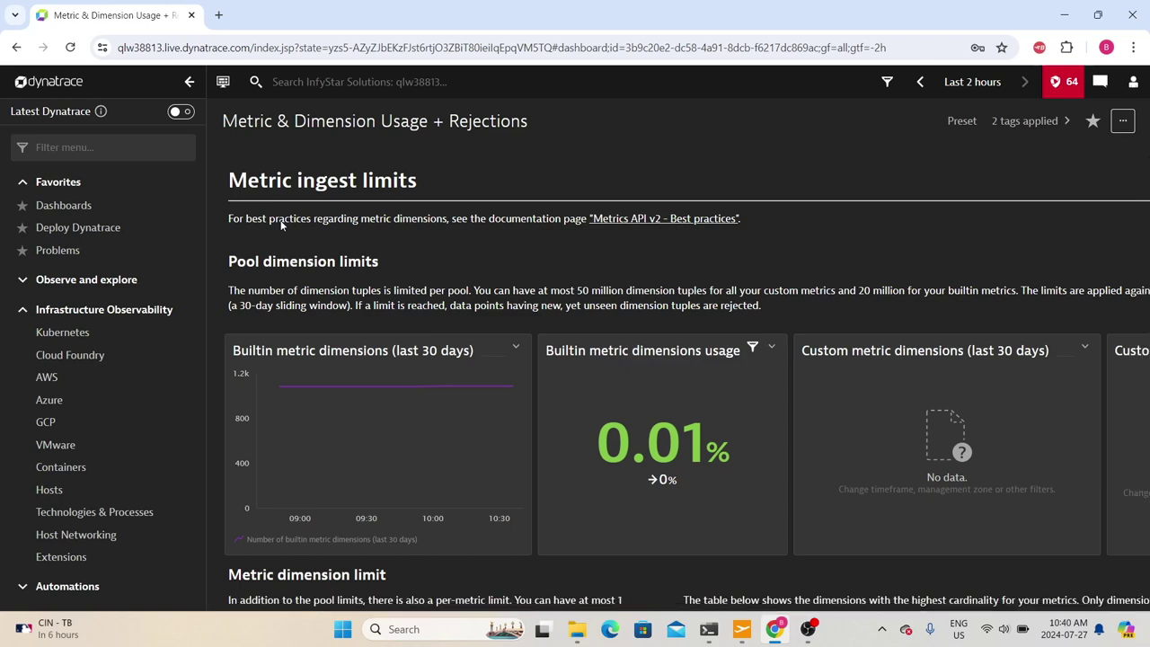
# - Switch on the latest Dynatrace interface and open Hosts Classic
pyautogui.click(180, 112)
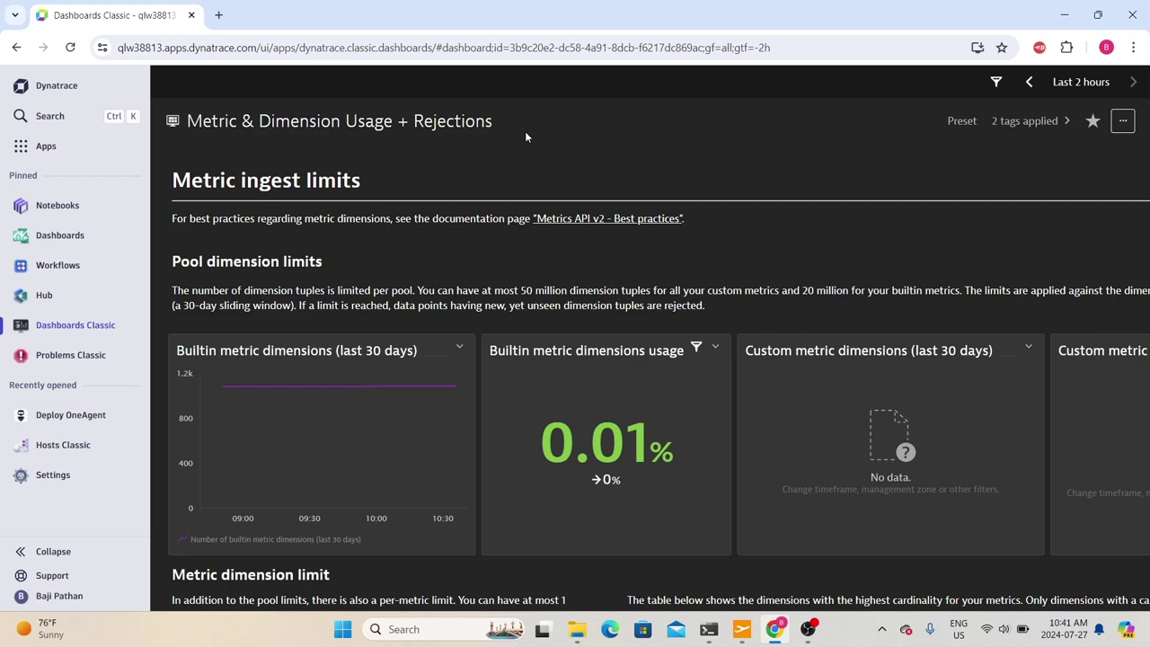
pyautogui.click(45, 447)
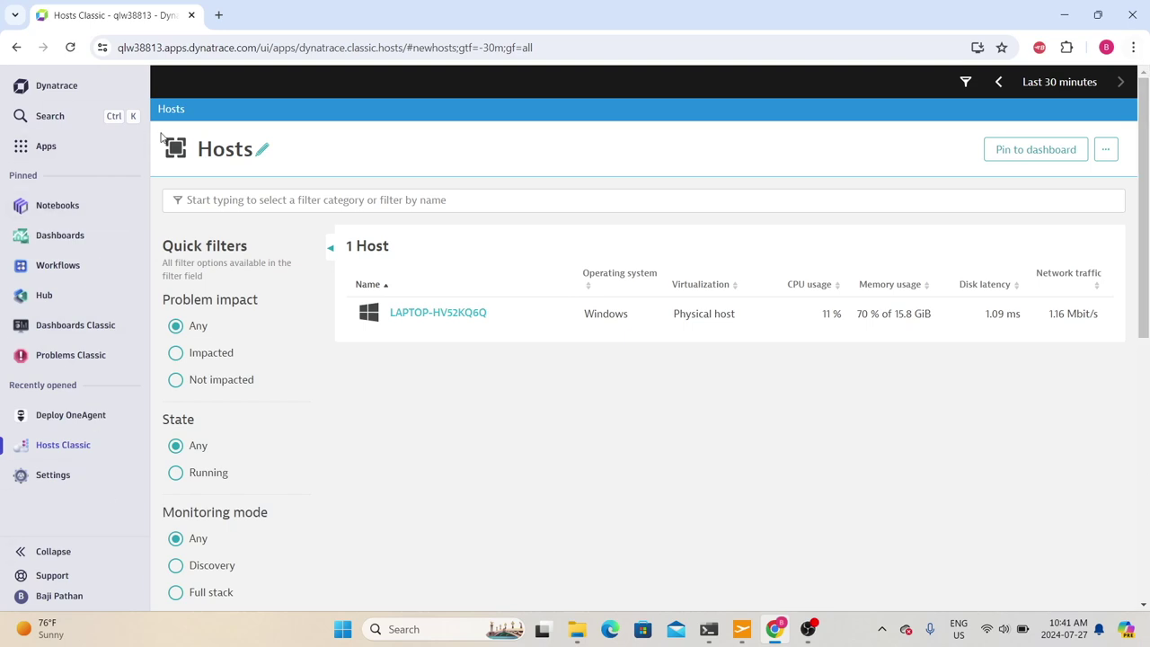
# - Turn off Latest Dynatrace to return to the previous interface
pyautogui.click(78, 597)
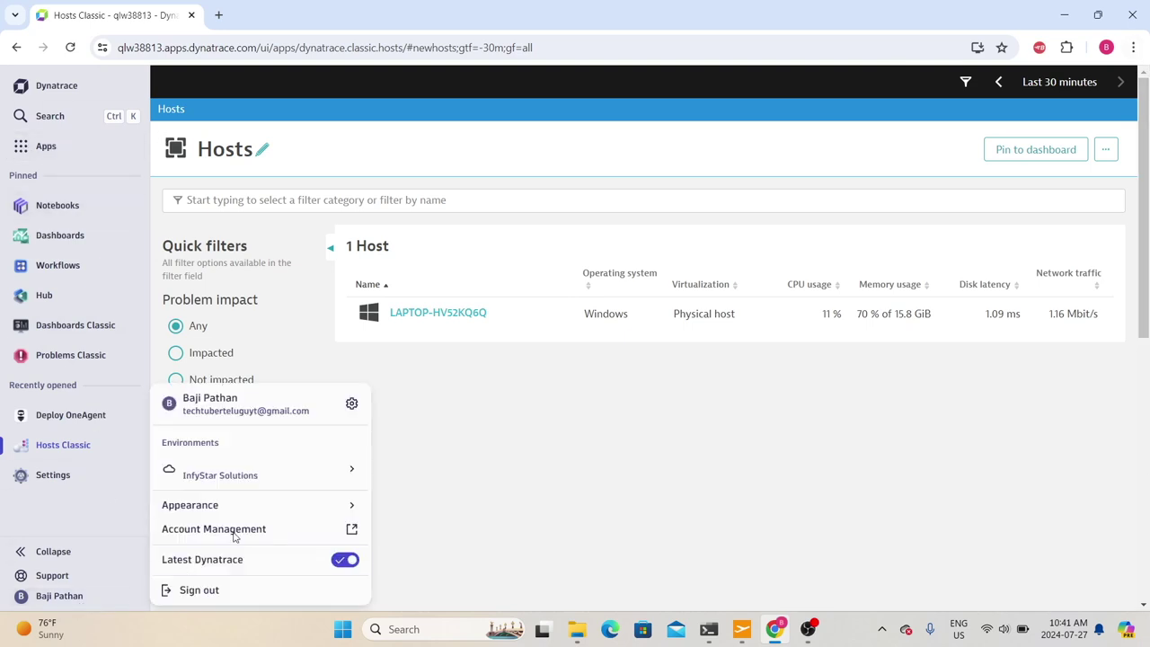
pyautogui.click(277, 562)
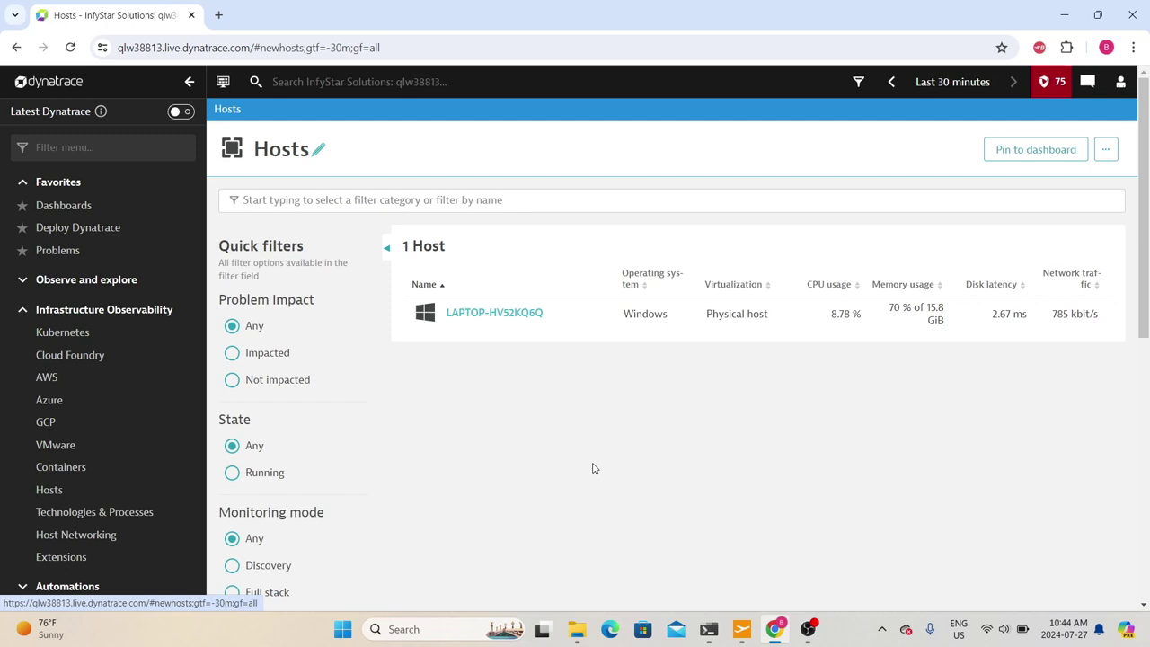
# - Examine the host list heading and the categories available for filtering the hosts
pyautogui.moveTo(447, 248); pyautogui.dragTo(395, 255)
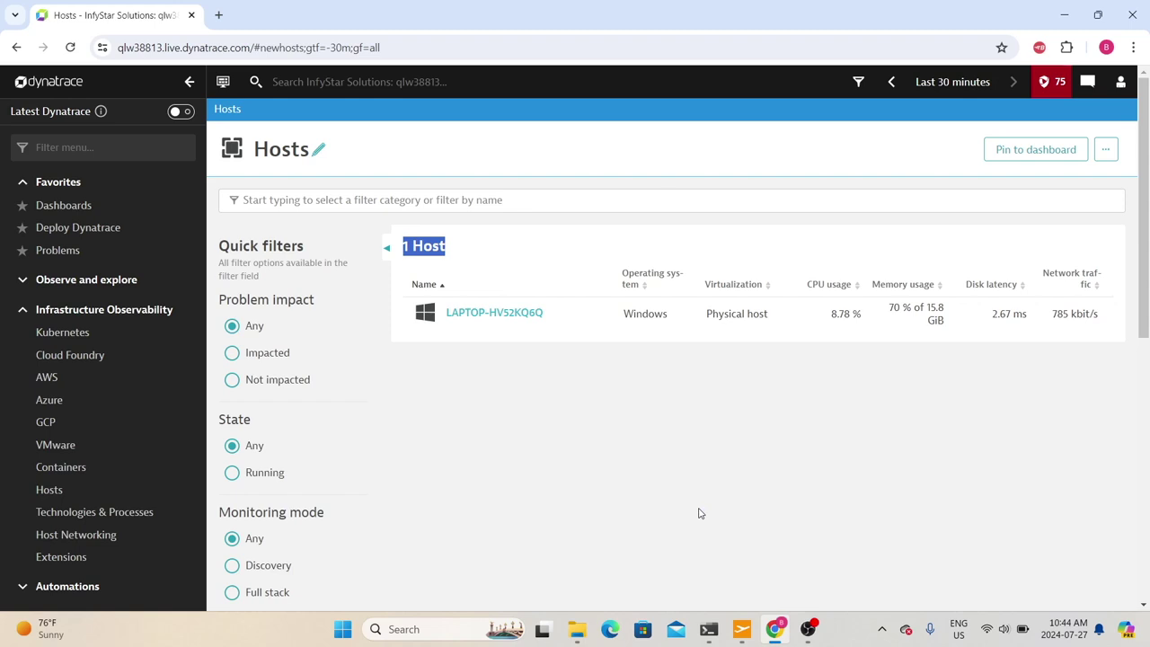
pyautogui.click(669, 167)
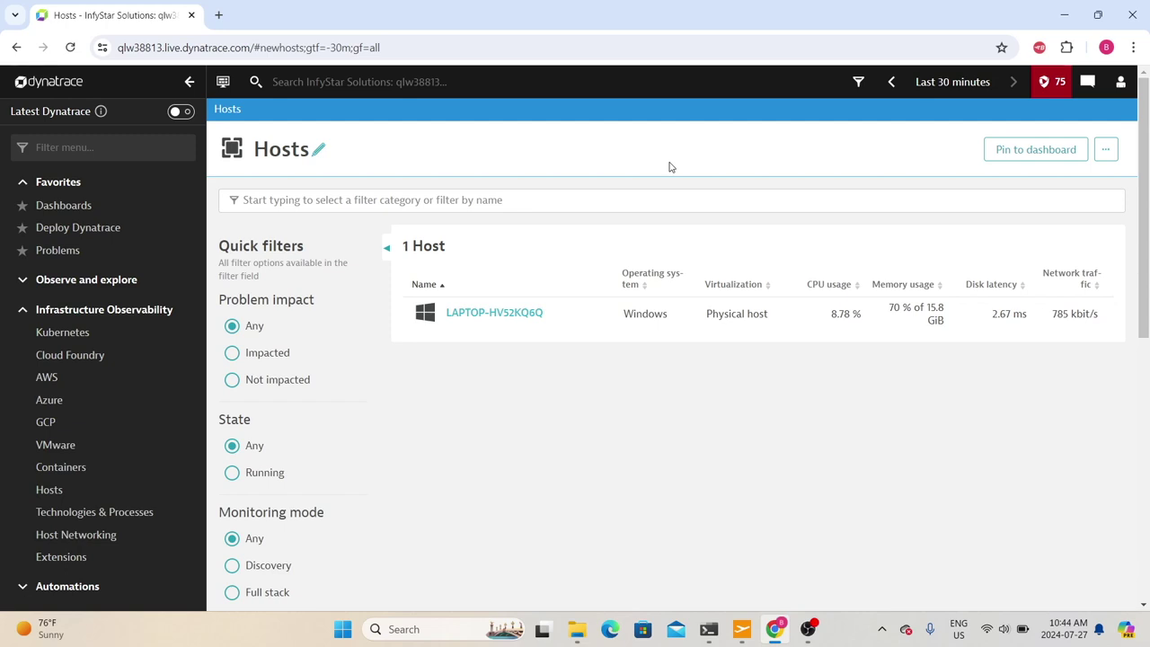
pyautogui.click(270, 203)
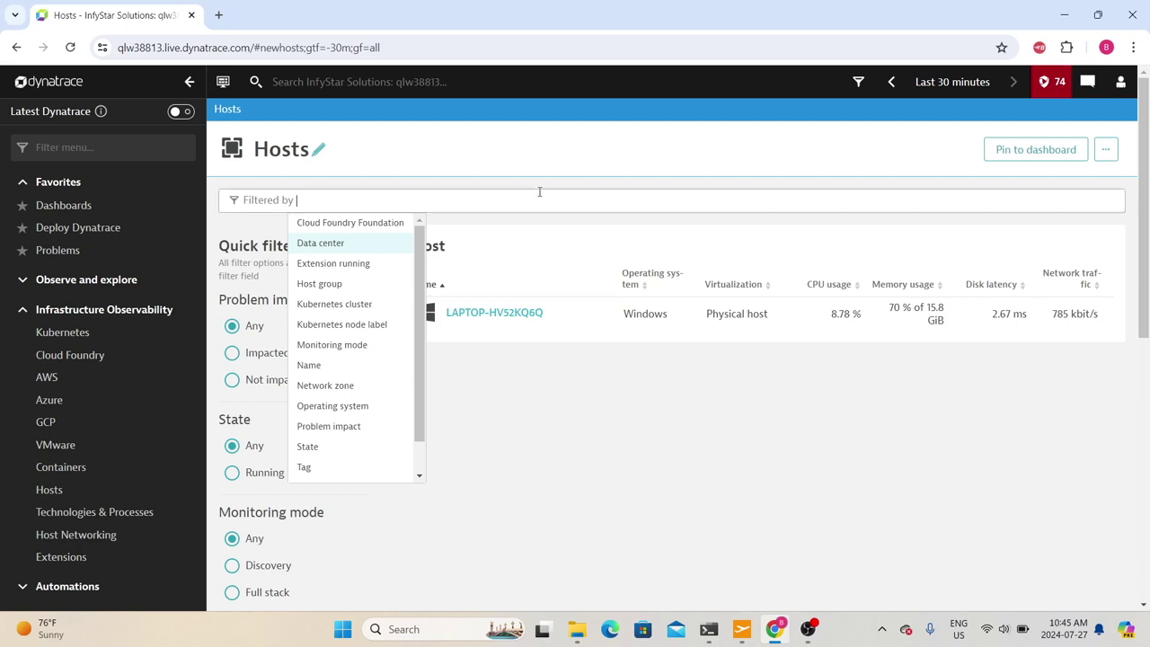
pyautogui.click(536, 155)
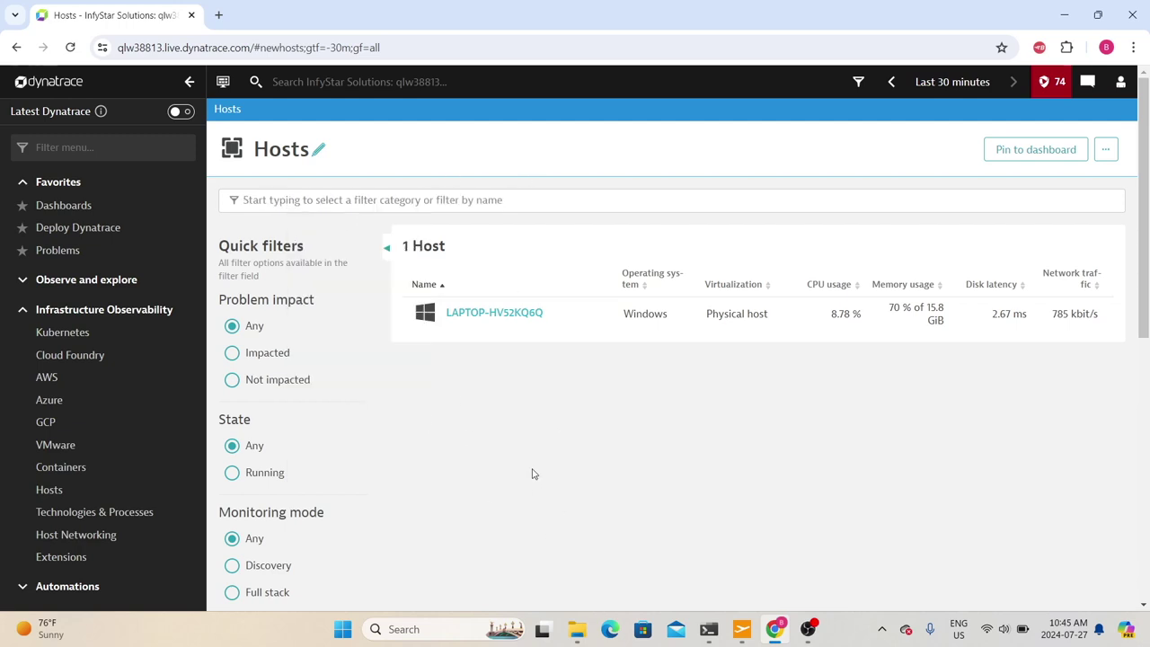
# - Start a host filter by Operating system, then clear it and look through the filter categories
pyautogui.click(414, 196)
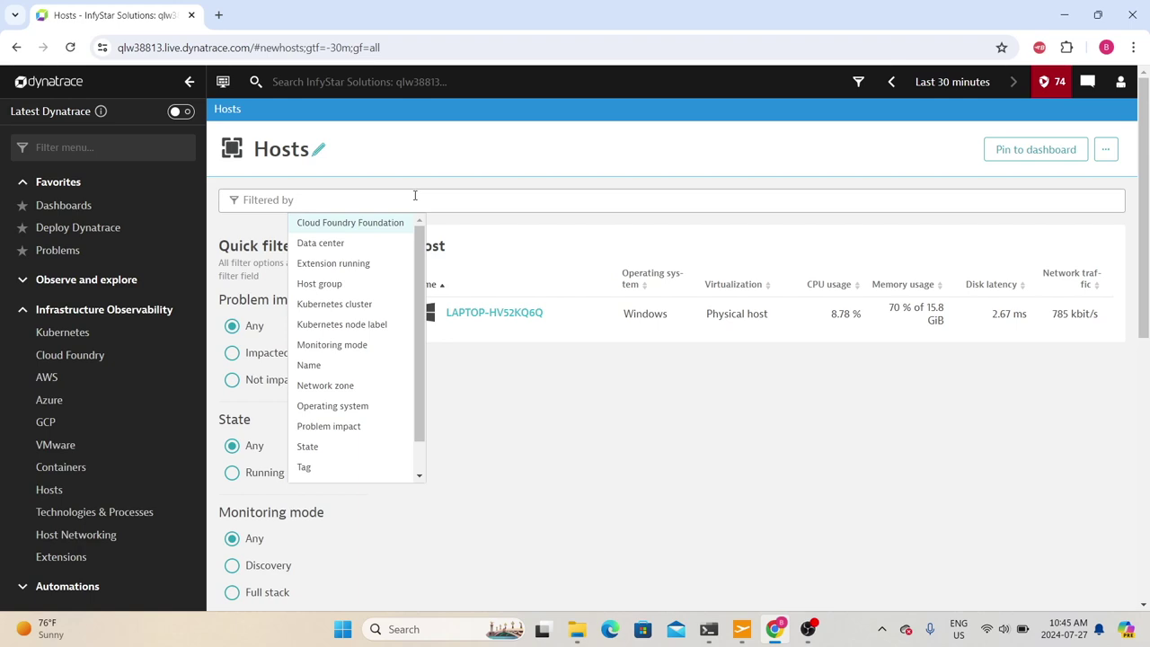
pyautogui.scroll(-1, 390, 297)
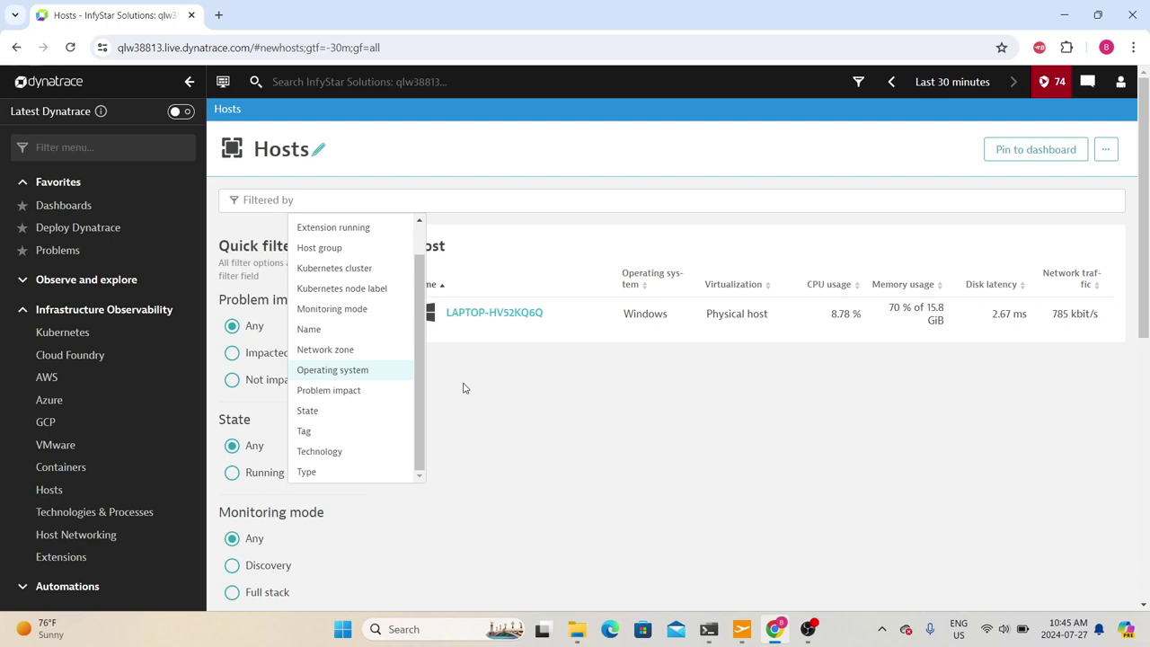
pyautogui.click(375, 372)
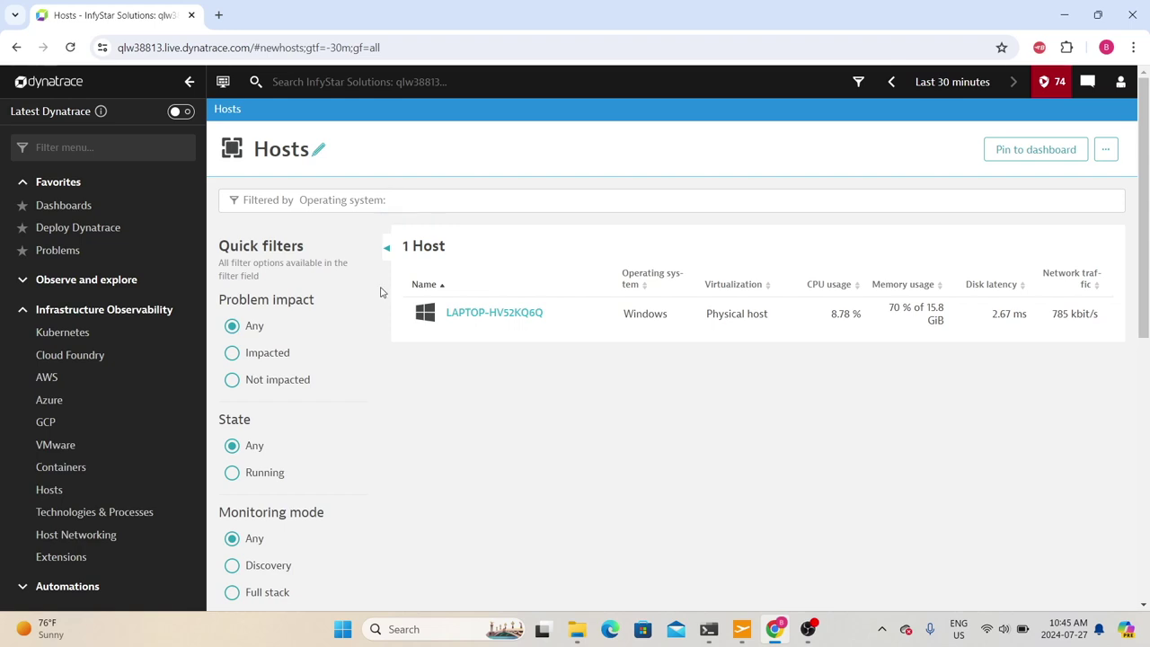
pyautogui.scroll(-1, 362, 278)
pyautogui.scroll(1, 292, 269)
pyautogui.click(413, 204)
pyautogui.press('BackSpace')
pyautogui.press('BackSpace')
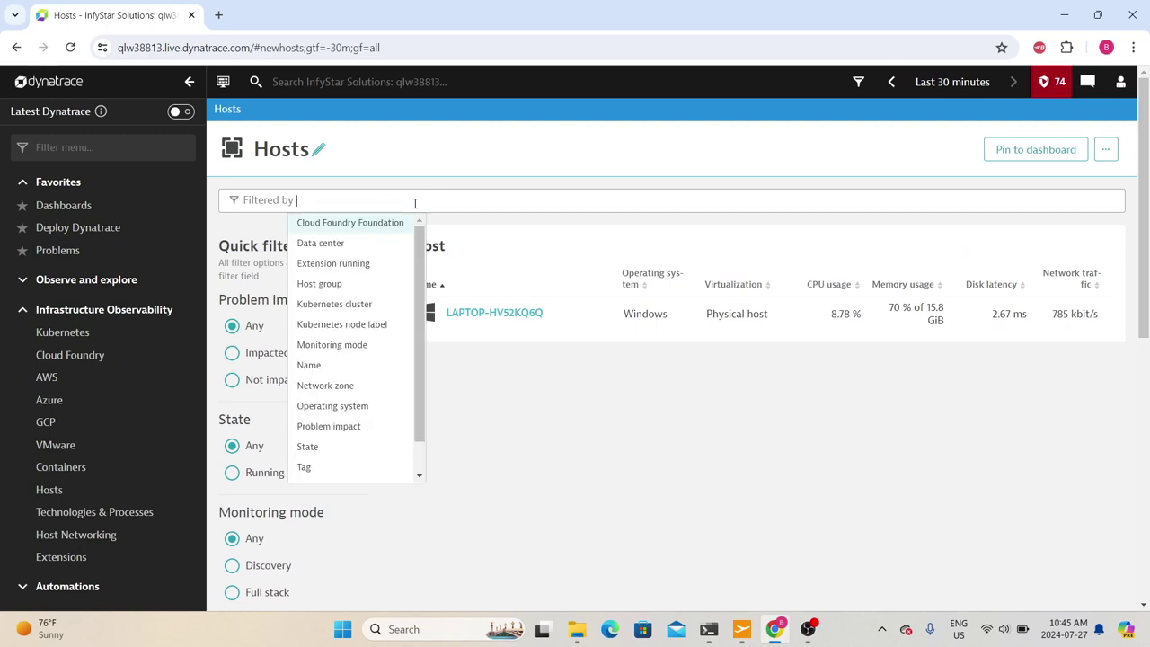
pyautogui.scroll(-1, 373, 396)
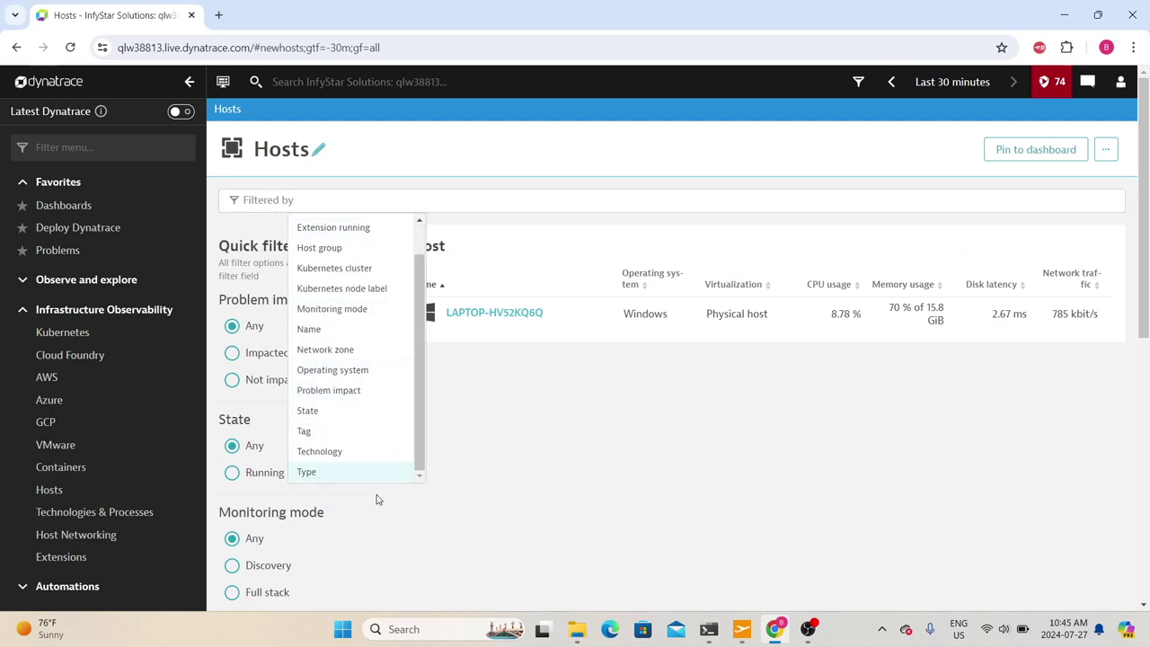
pyautogui.click(499, 433)
# - Filter the hosts by the Full stack monitoring mode using the quick filters
pyautogui.scroll(-1, 300, 306)
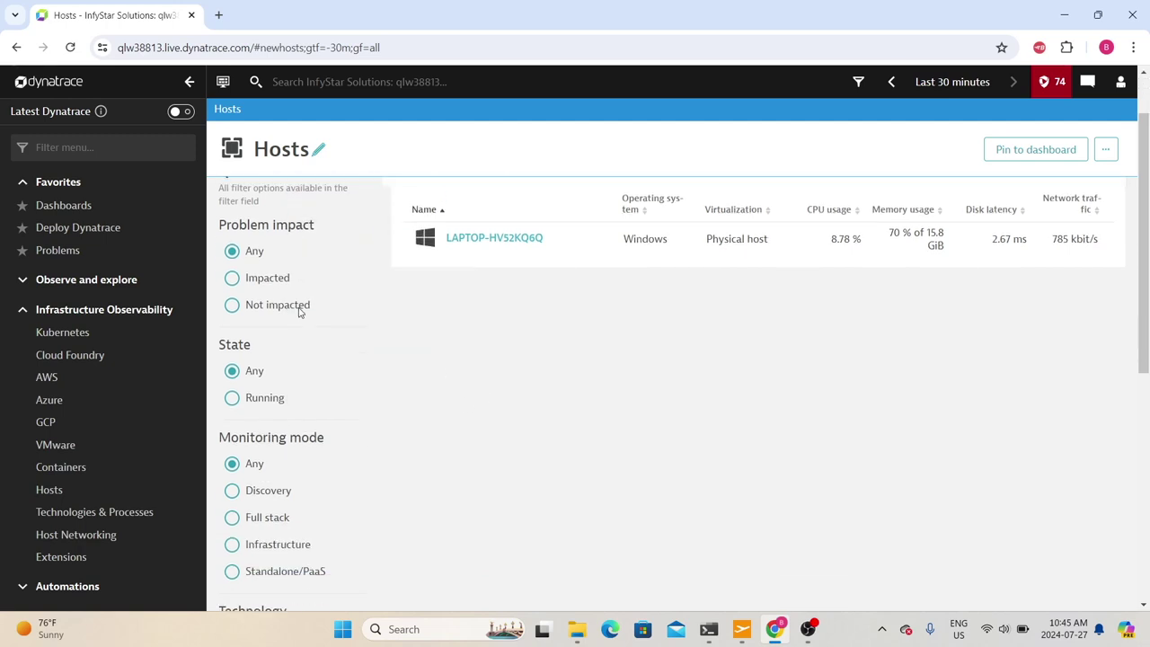
pyautogui.scroll(1, 299, 363)
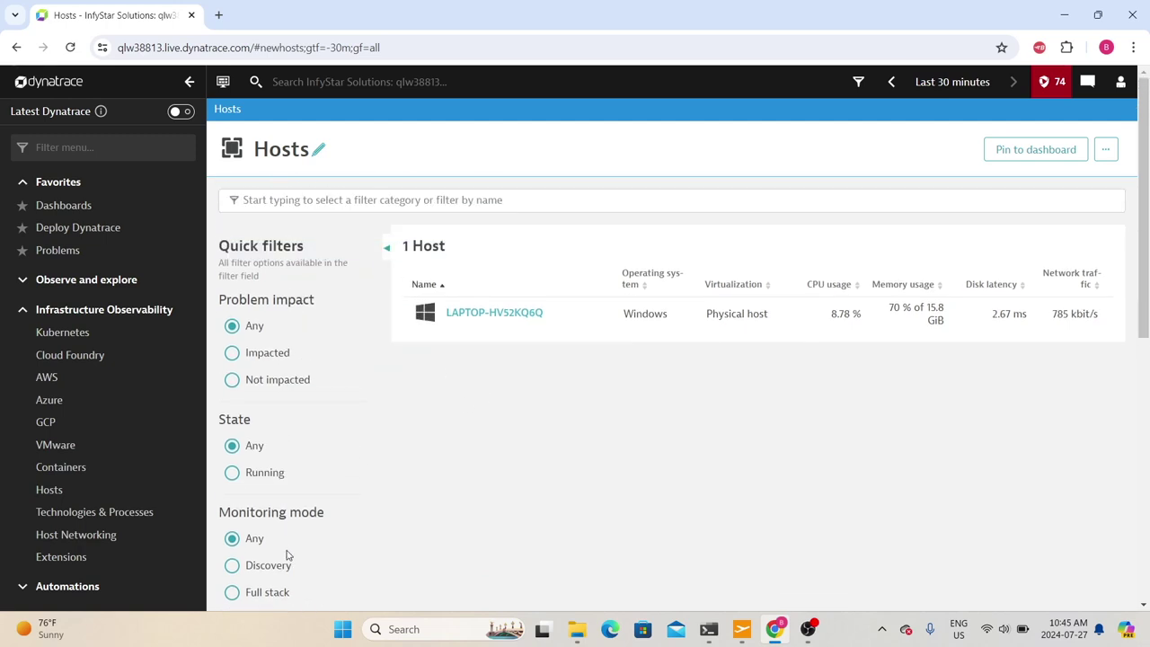
pyautogui.scroll(-5, 286, 411)
pyautogui.scroll(2, 285, 410)
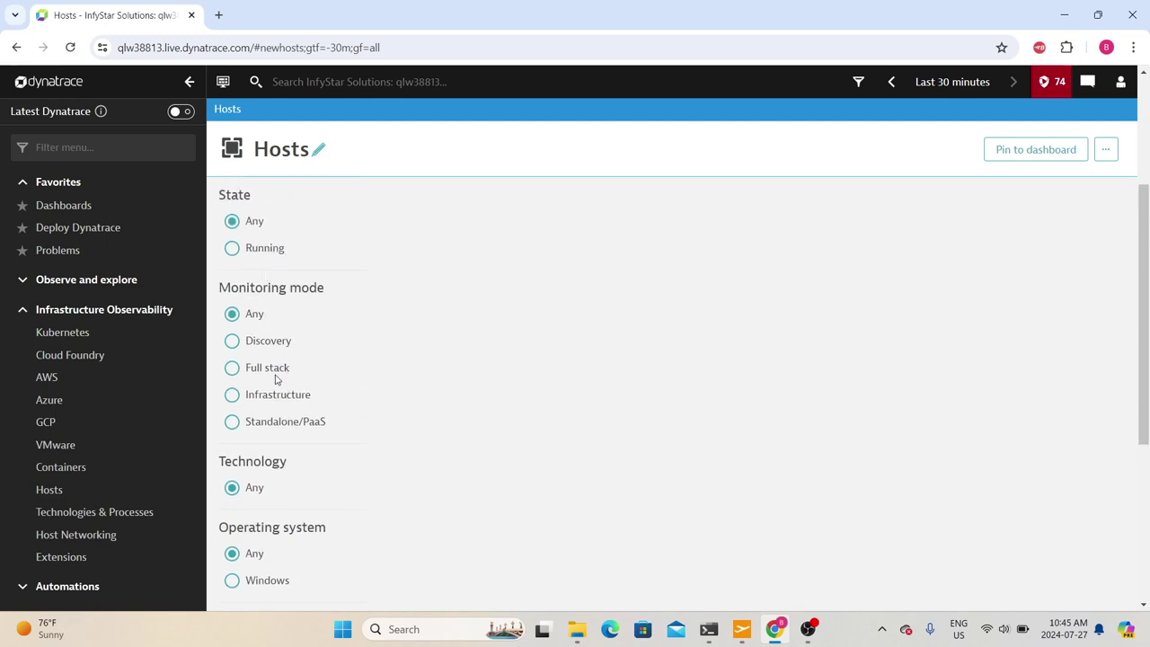
pyautogui.scroll(1, 250, 359)
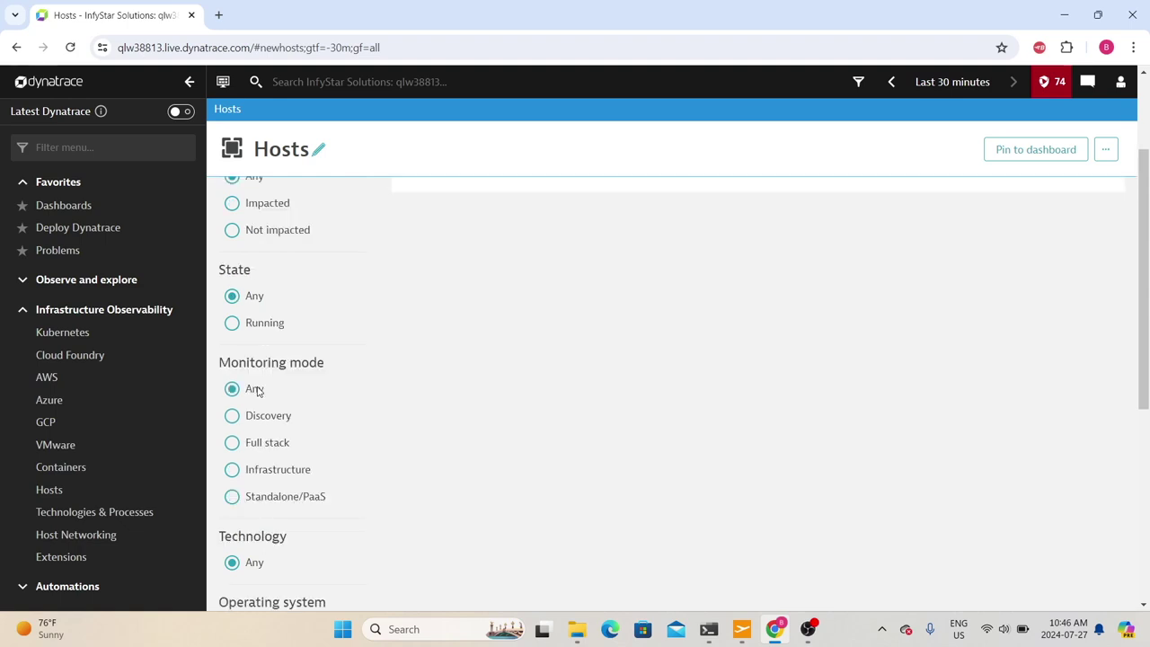
pyautogui.click(232, 444)
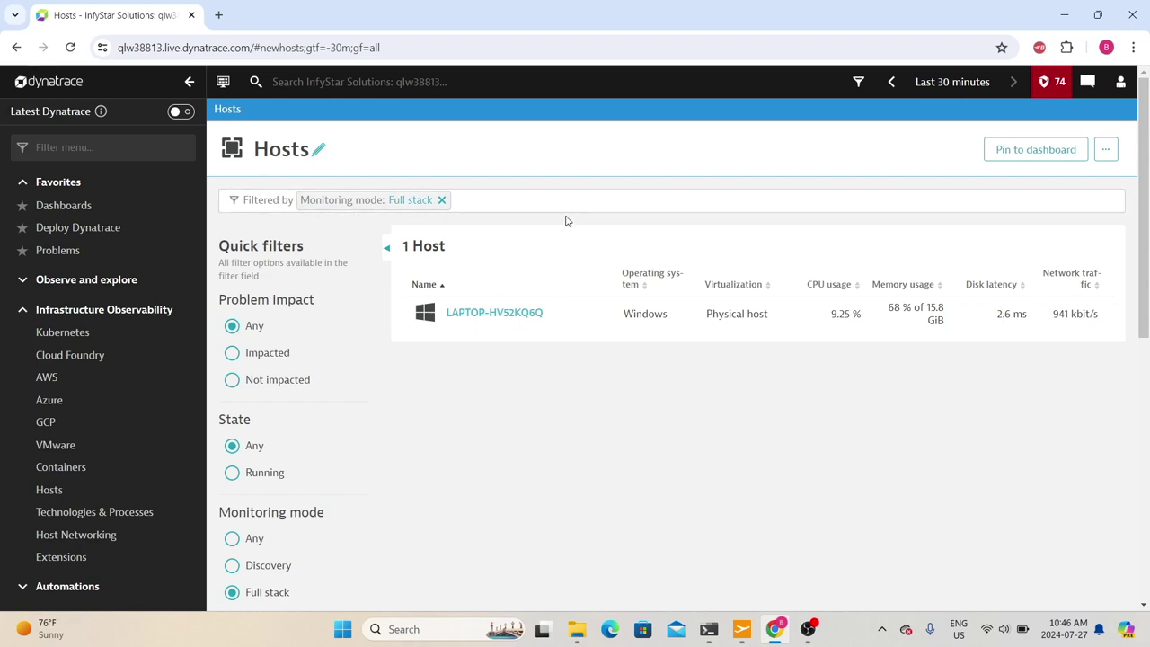
# - Look through the remaining quick filters and remove the Full stack monitoring mode filter
pyautogui.scroll(-3, 257, 513)
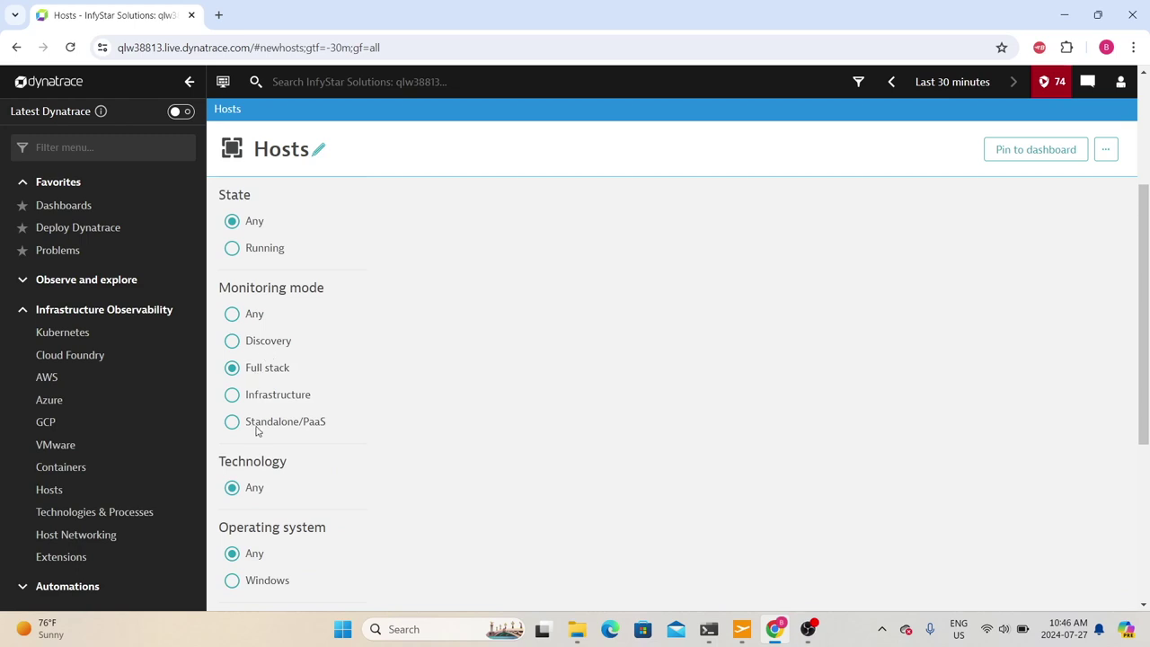
pyautogui.scroll(-4, 259, 467)
pyautogui.scroll(7, 262, 513)
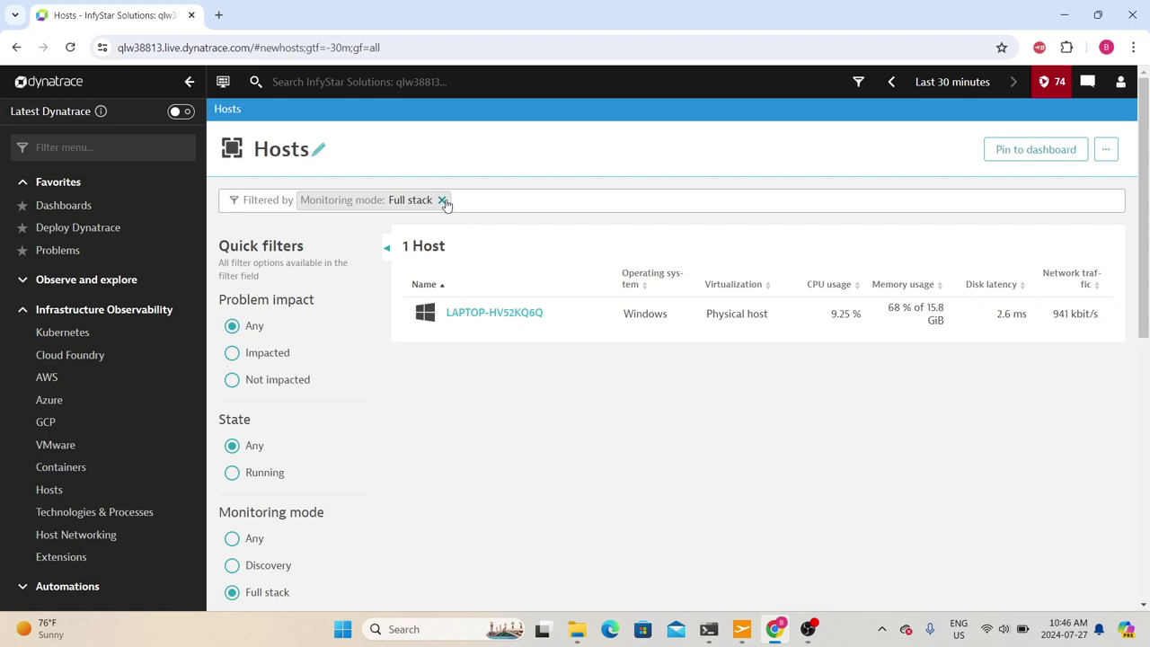
pyautogui.click(443, 201)
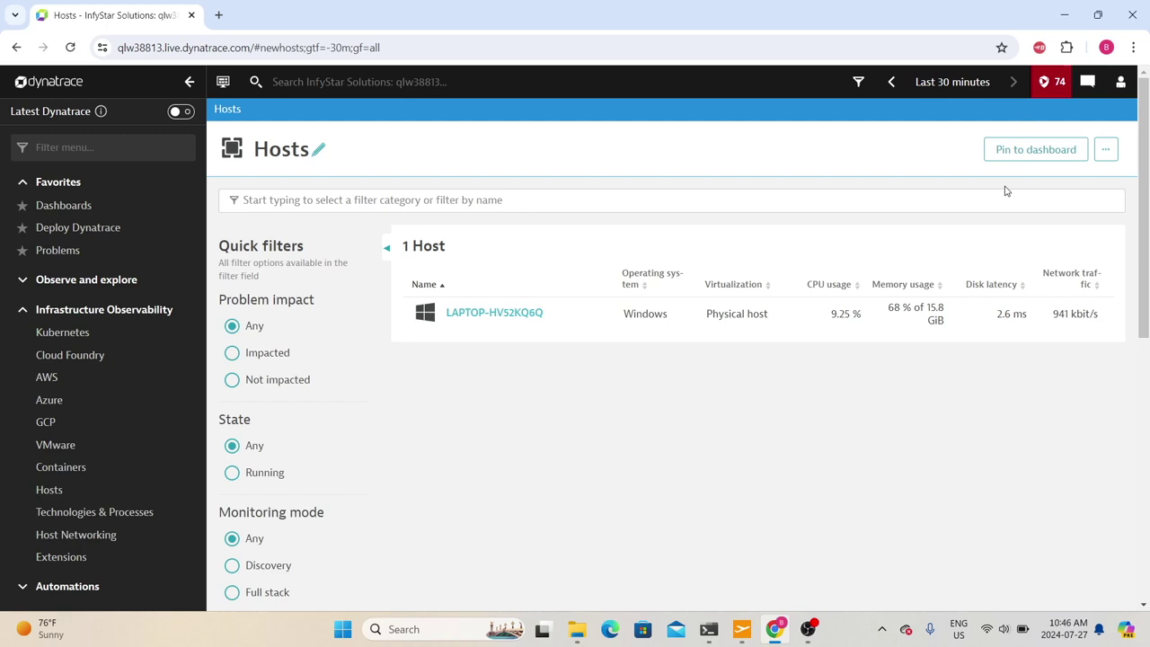
# - Choose to monitor another host and review the platforms offered for the OneAgent download
pyautogui.click(1106, 153)
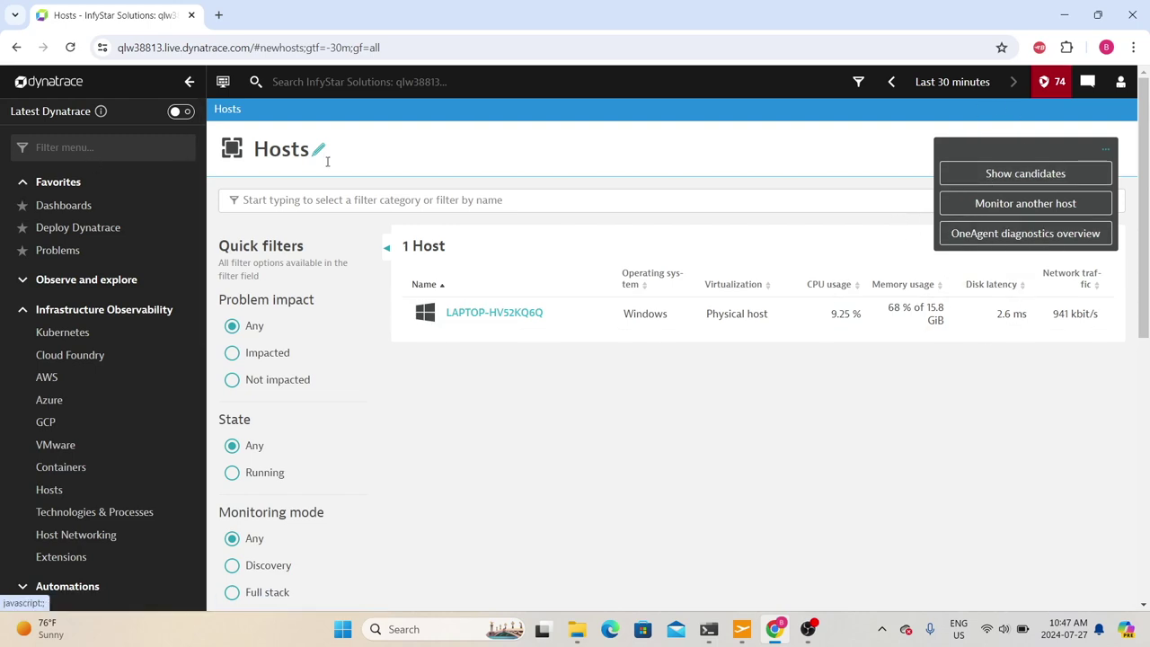
pyautogui.click(965, 205)
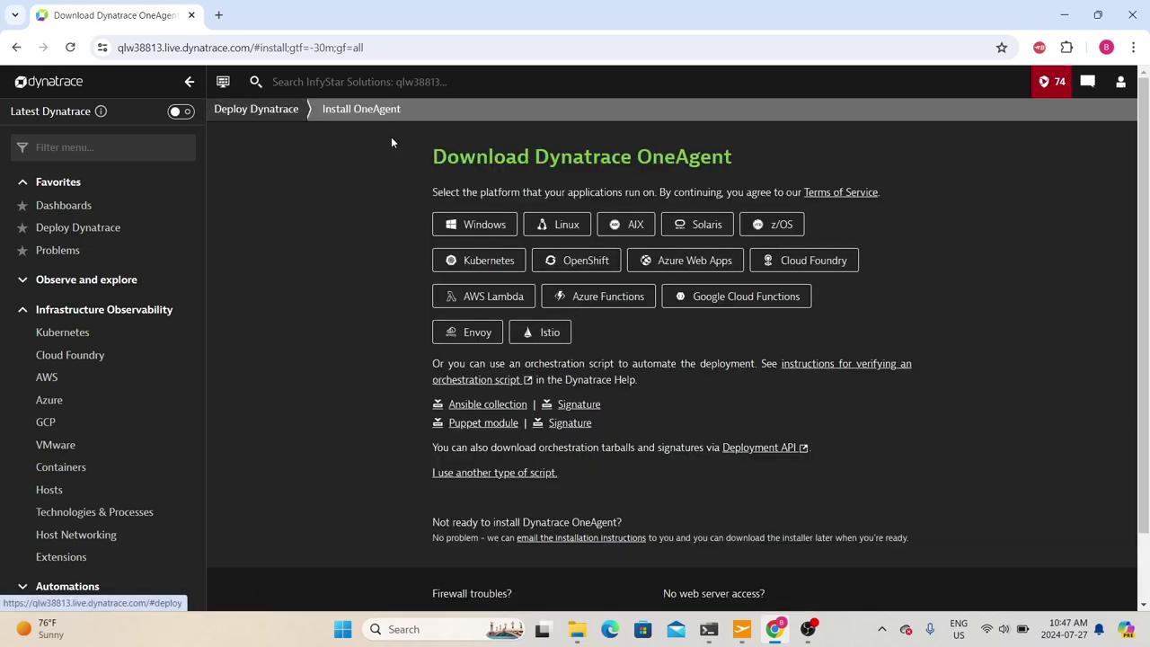
pyautogui.scroll(-1, 441, 194)
pyautogui.scroll(1, 441, 194)
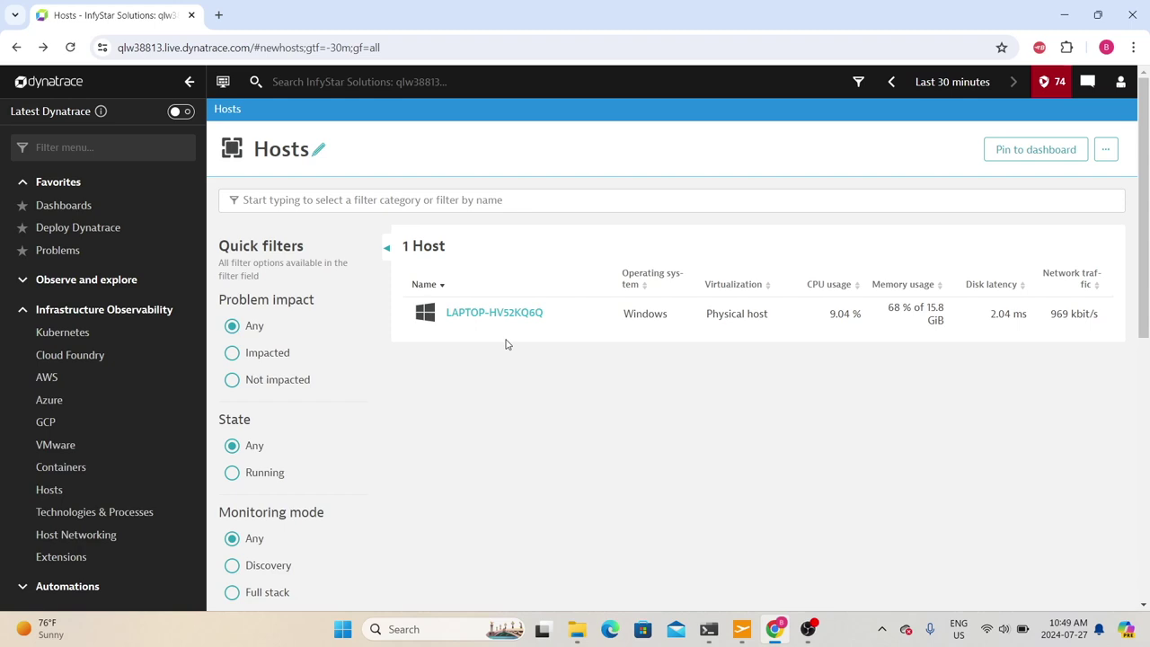
# - Switch to the Windows system information and review the device and Windows specifications
pyautogui.rightClick(342, 629)
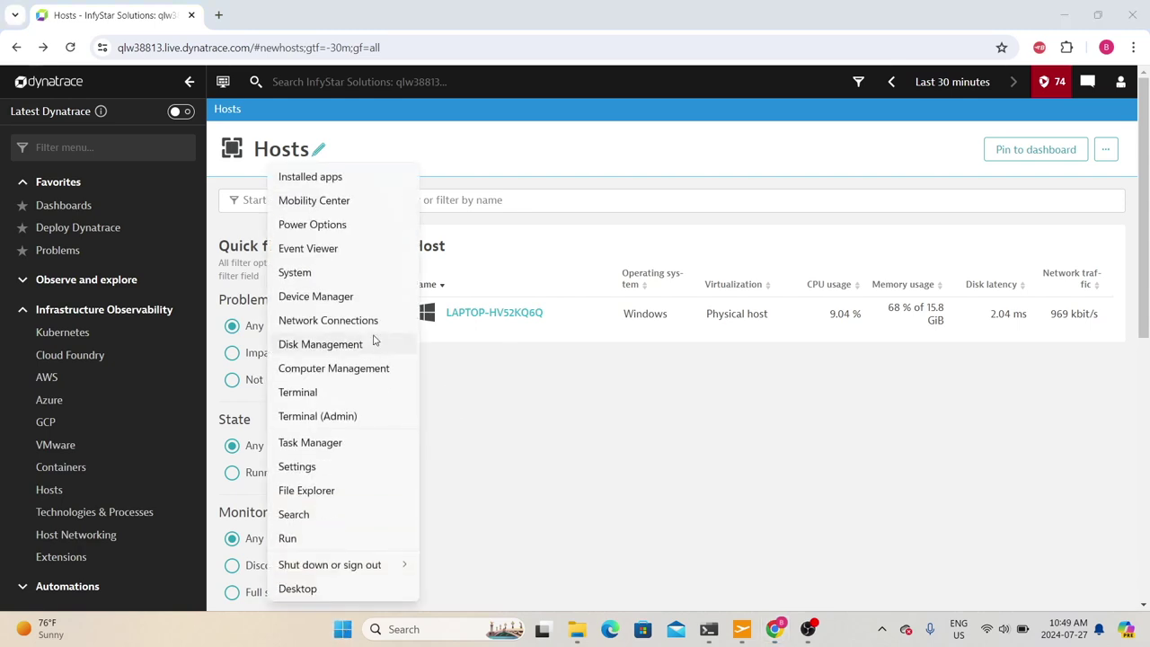
pyautogui.click(294, 274)
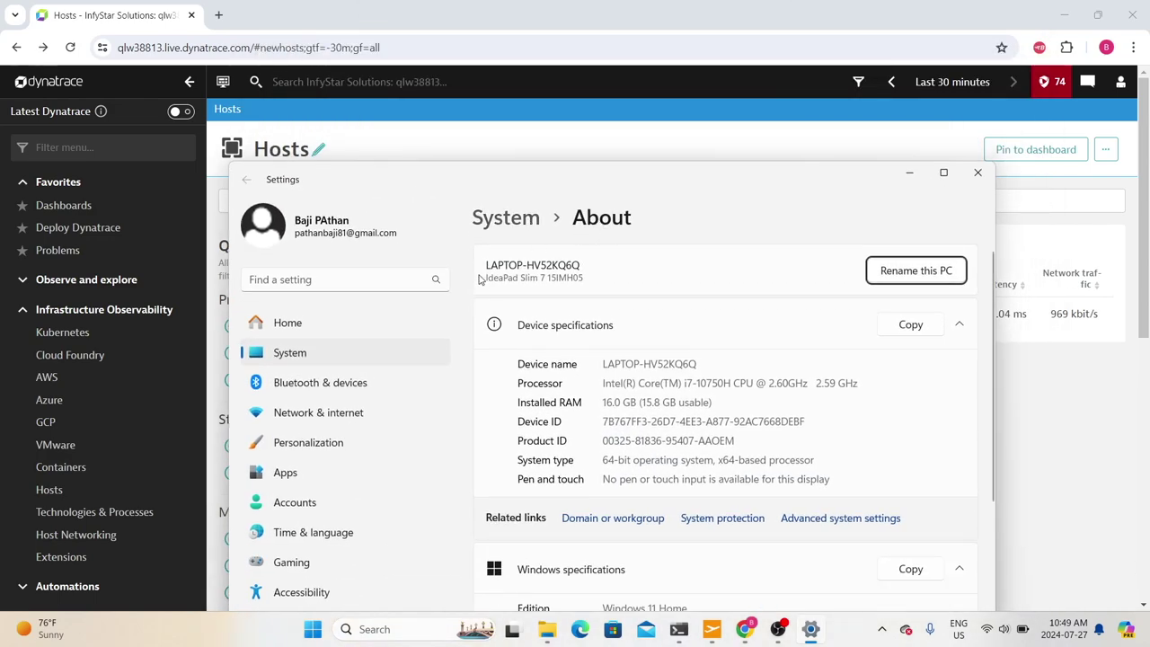
pyautogui.scroll(-1, 594, 440)
pyautogui.scroll(-5, 593, 462)
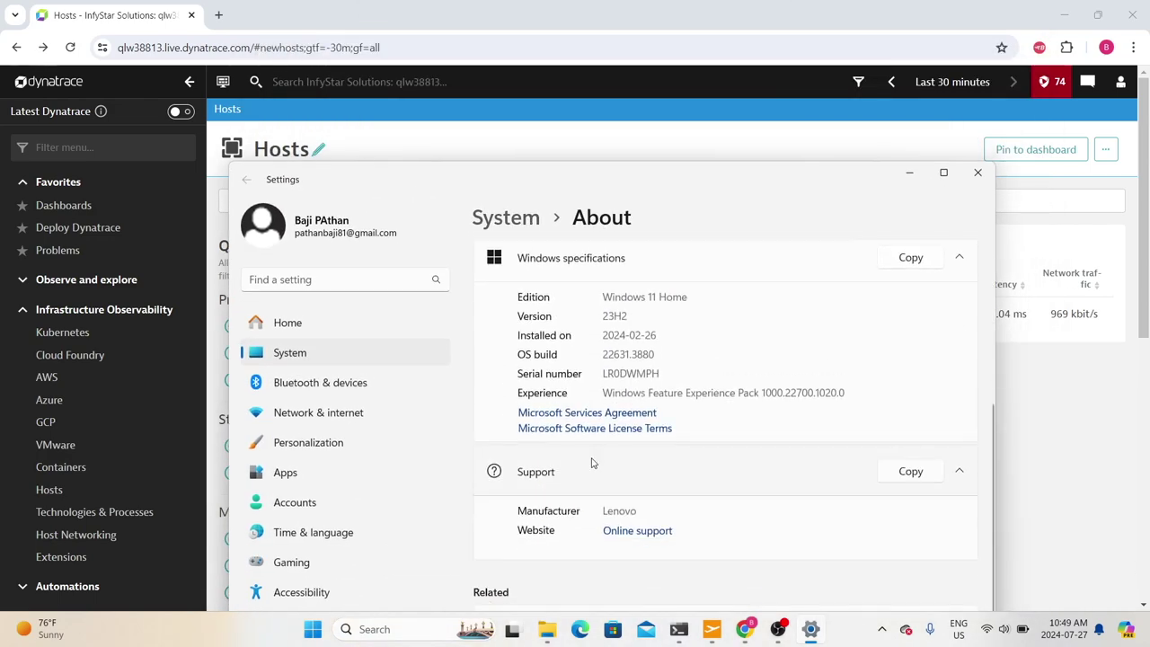
pyautogui.scroll(5, 593, 468)
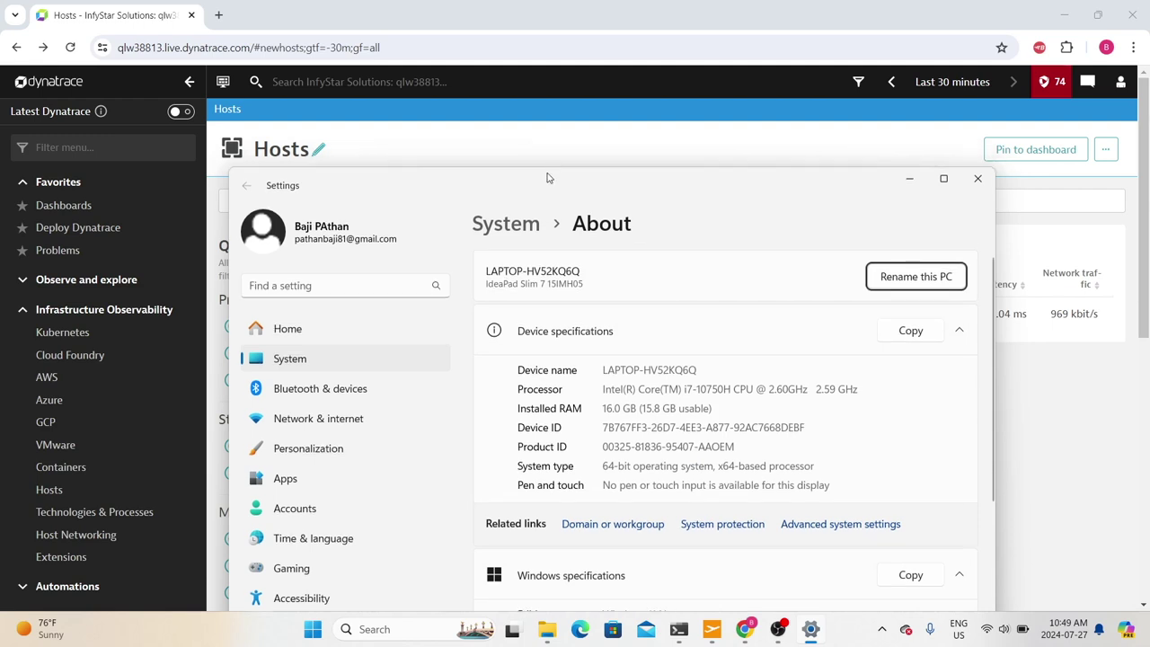
# - Move the Windows Settings window clear of the host list to compare the device name, then close it
pyautogui.moveTo(548, 165); pyautogui.dragTo(534, 267)
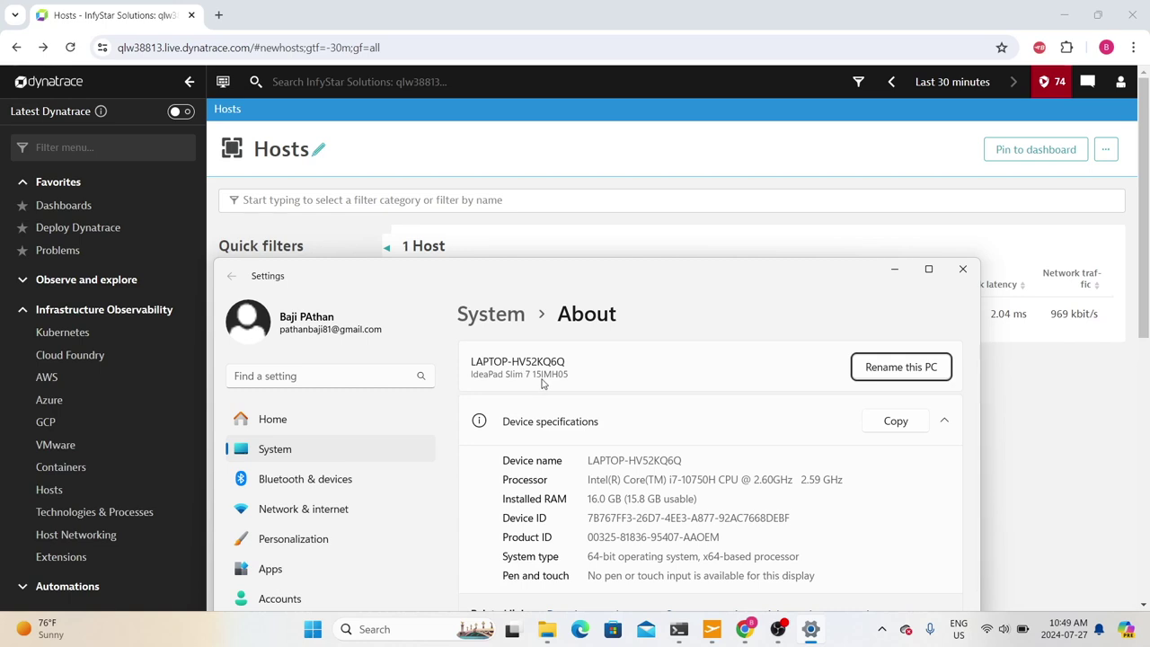
pyautogui.moveTo(400, 273); pyautogui.dragTo(398, 311)
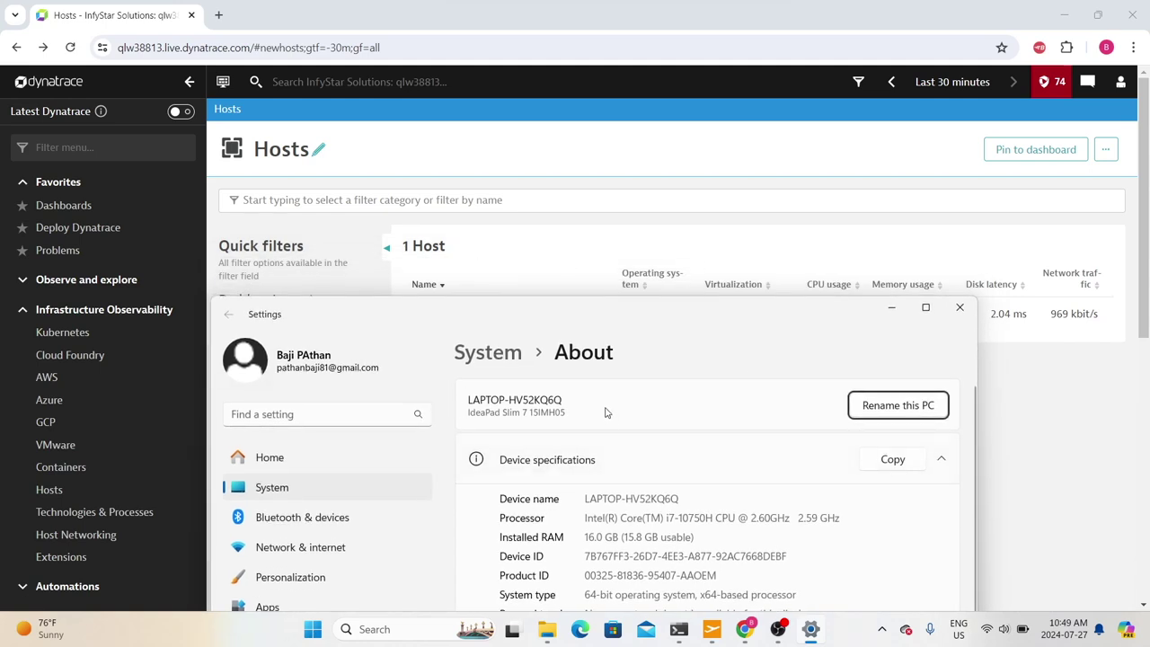
pyautogui.moveTo(513, 309); pyautogui.dragTo(510, 354)
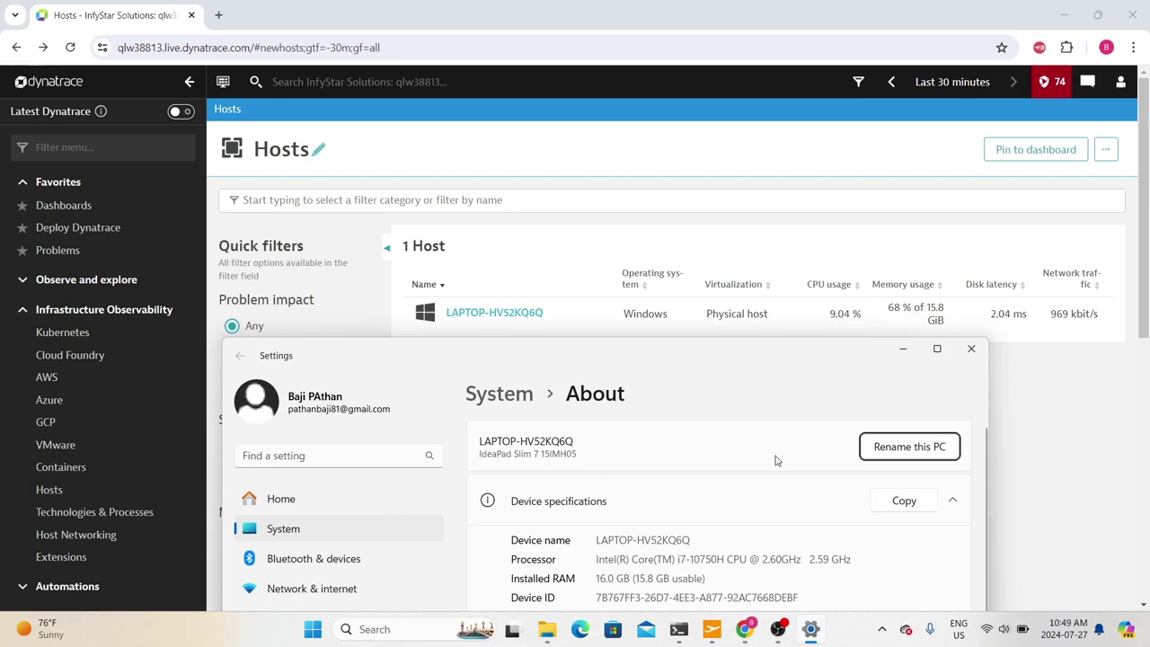
pyautogui.click(972, 348)
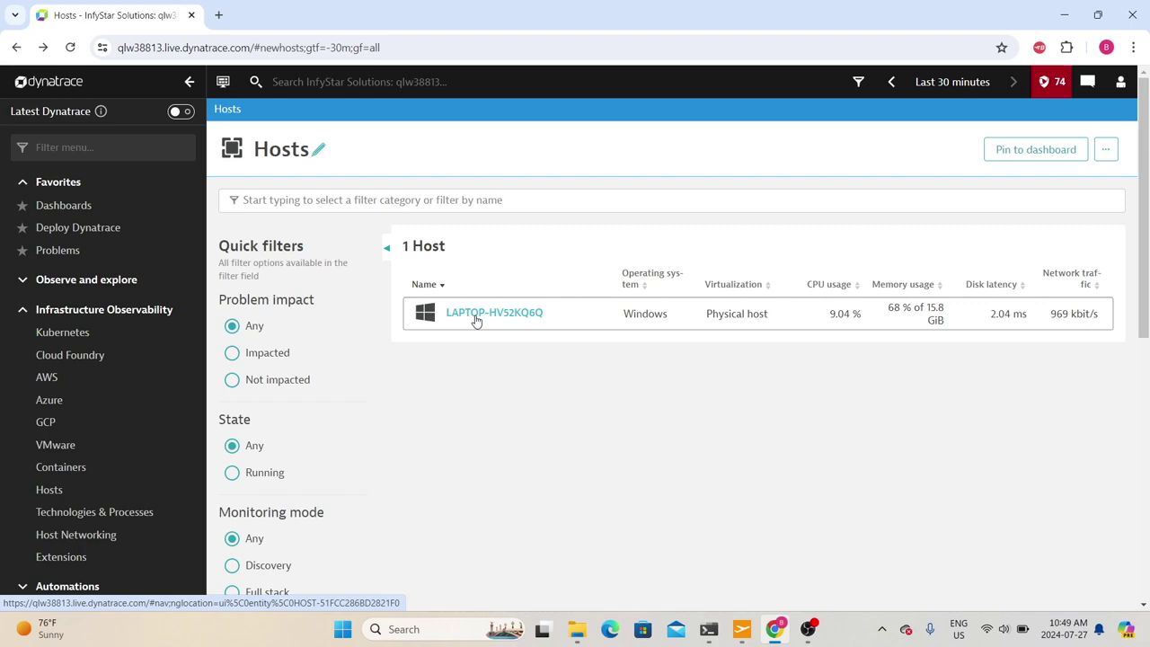
# - Open the Dynatrace environment settings in a new browser tab and view the Monitored technologies page
pyautogui.scroll(-7, 90, 454)
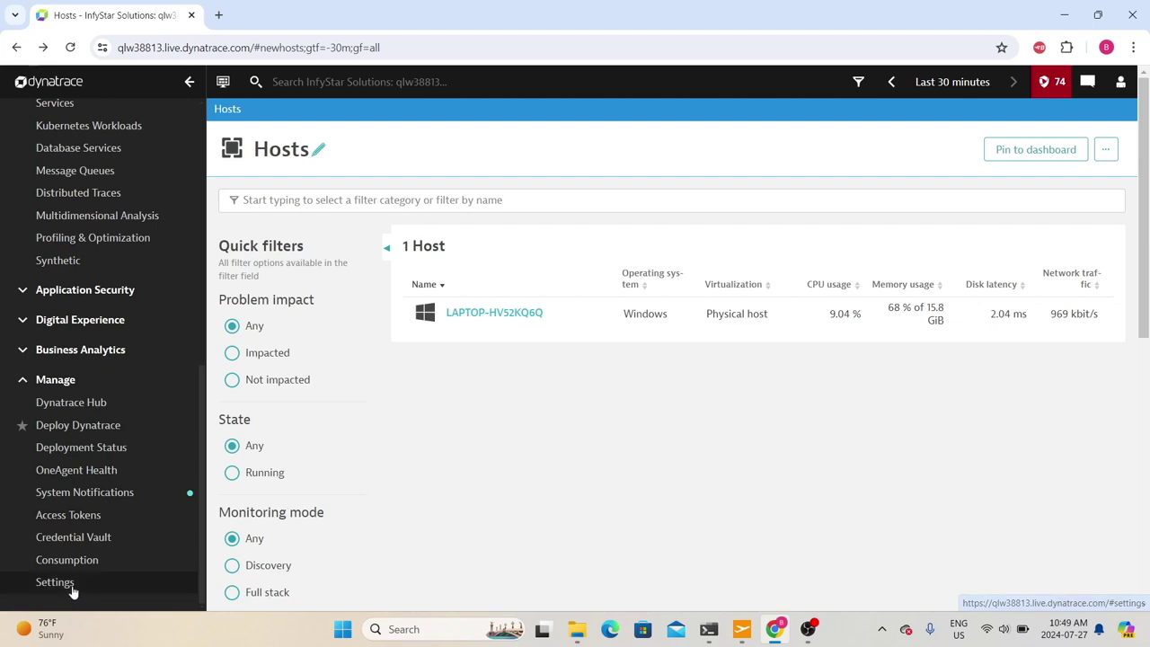
pyautogui.click(72, 591)
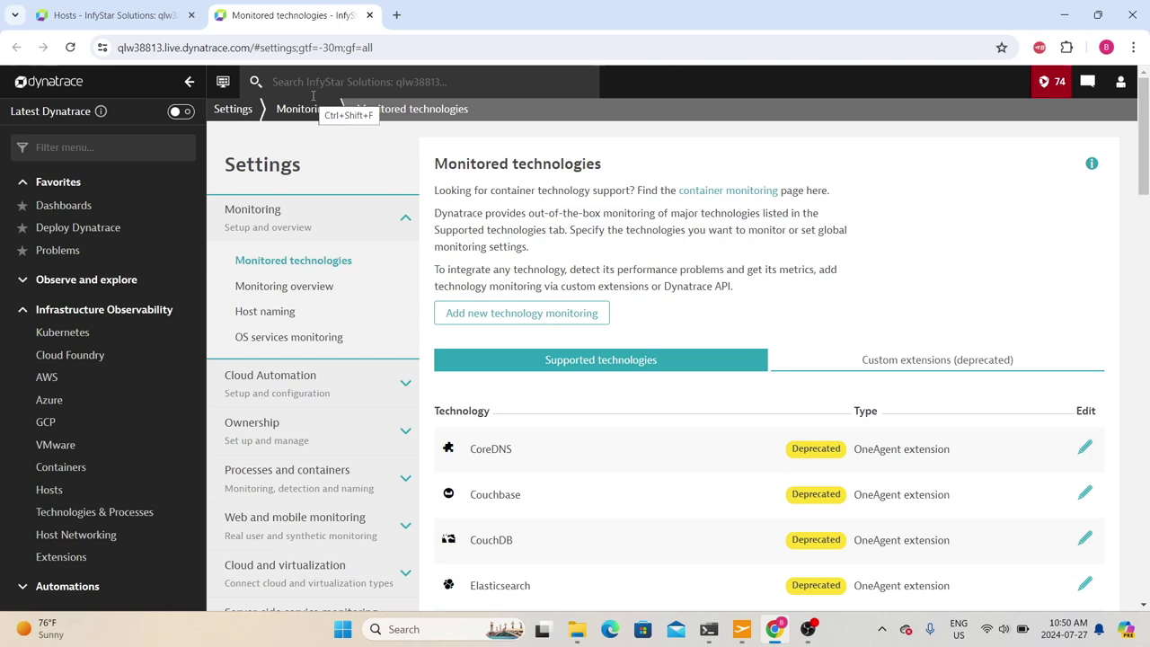
pyautogui.scroll(-1, 301, 309)
pyautogui.scroll(1, 321, 225)
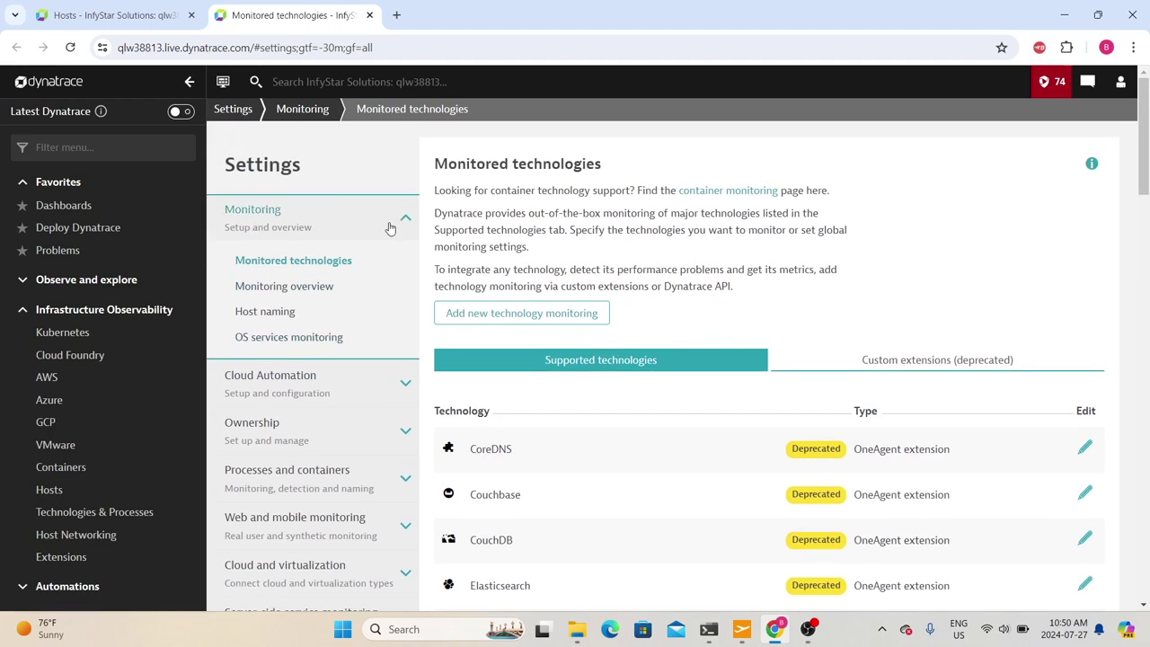
# - Open the Host naming settings and start a new custom naming rule called "Windows Server Name"
pyautogui.click(265, 311)
pyautogui.scroll(-1, 465, 304)
pyautogui.scroll(1, 466, 304)
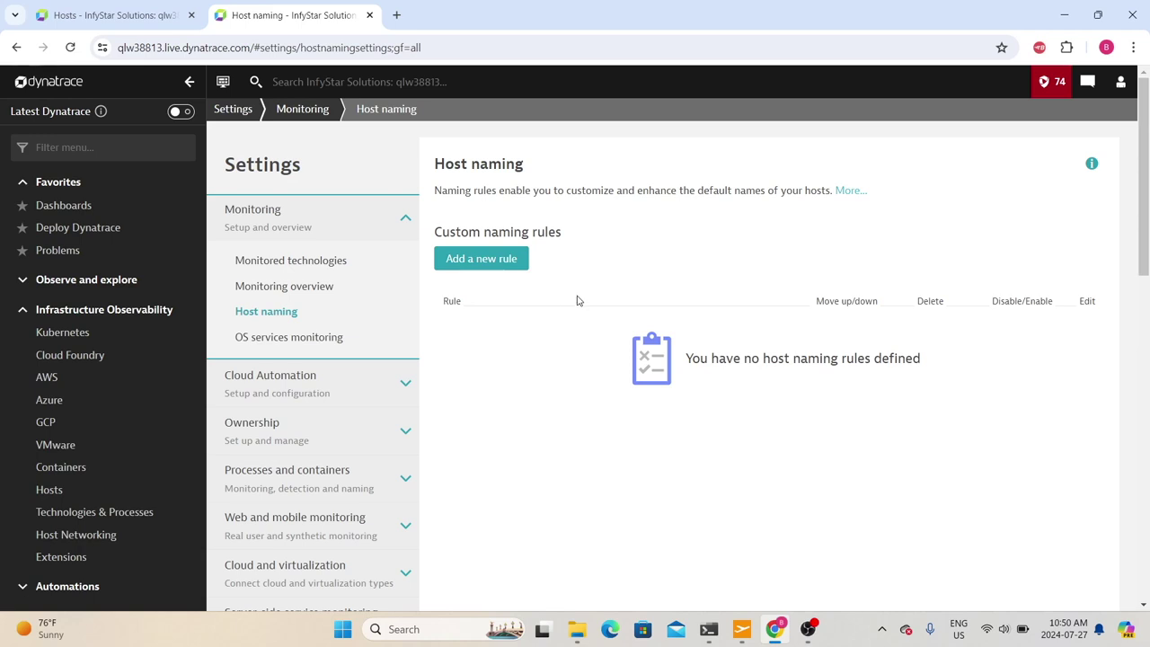
pyautogui.click(485, 260)
pyautogui.click(513, 321)
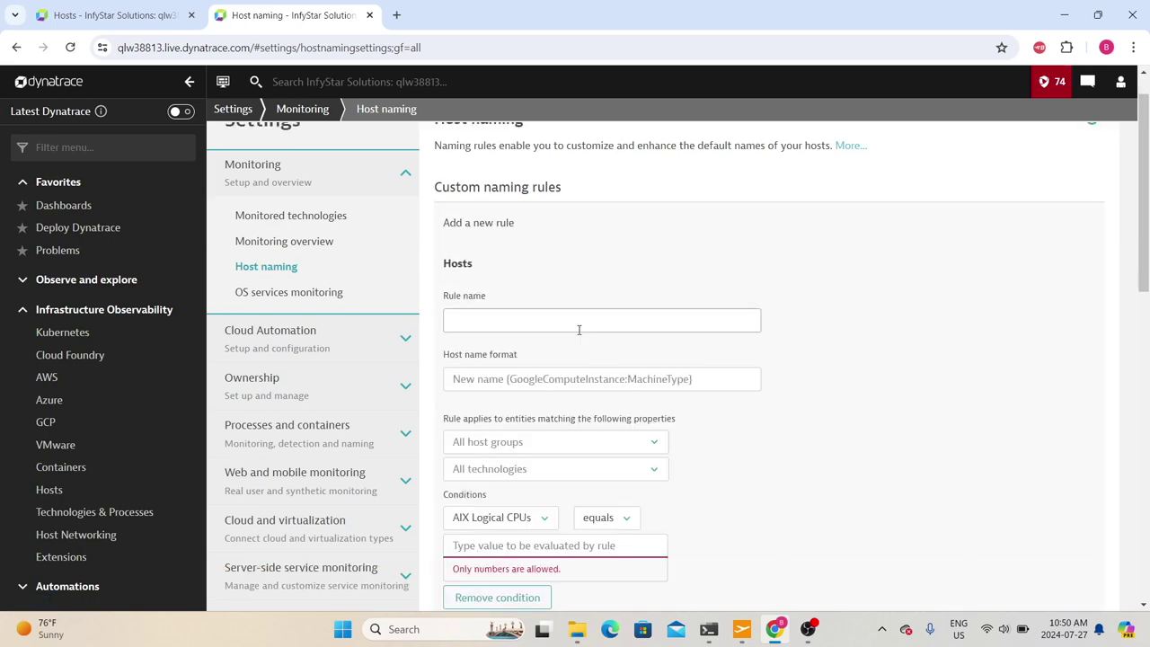
pyautogui.write('Window')
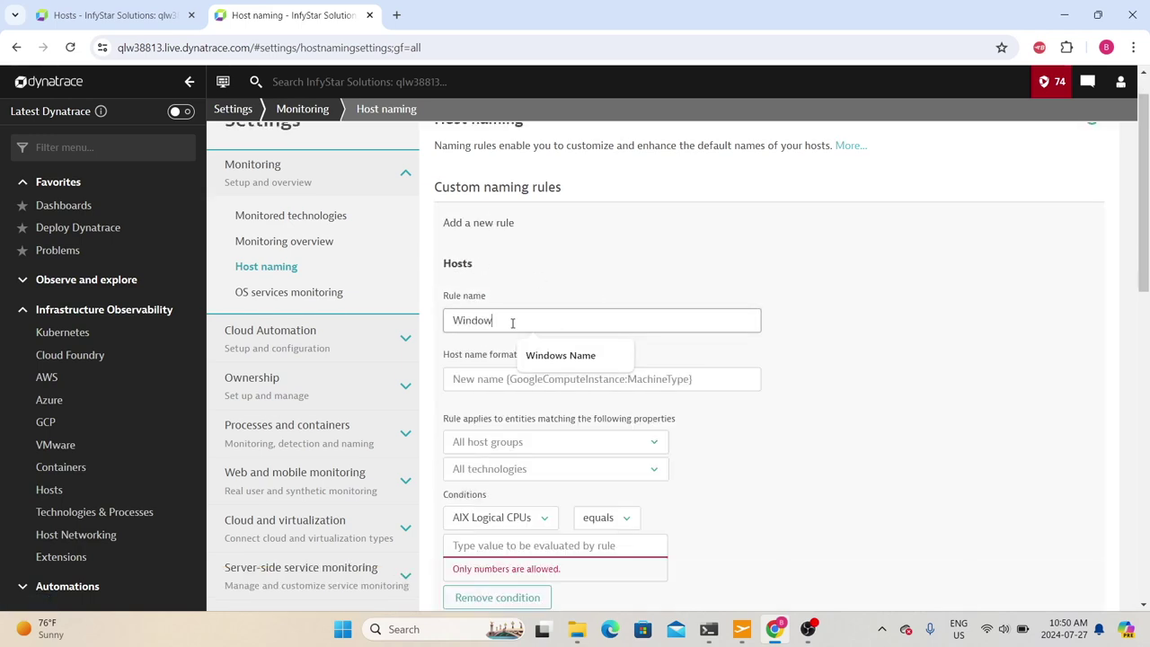
pyautogui.write('s Server Name')
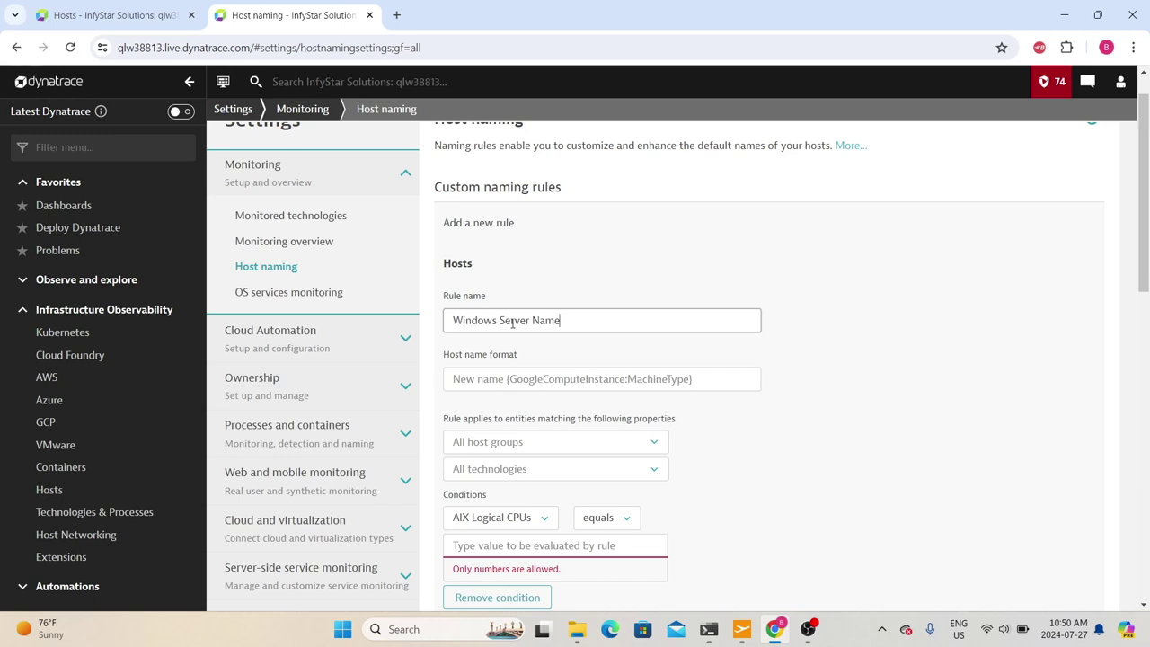
# - Look through the host name format placeholders and set the rule's format to "EasyTravel - WebServer"
pyautogui.click(501, 382)
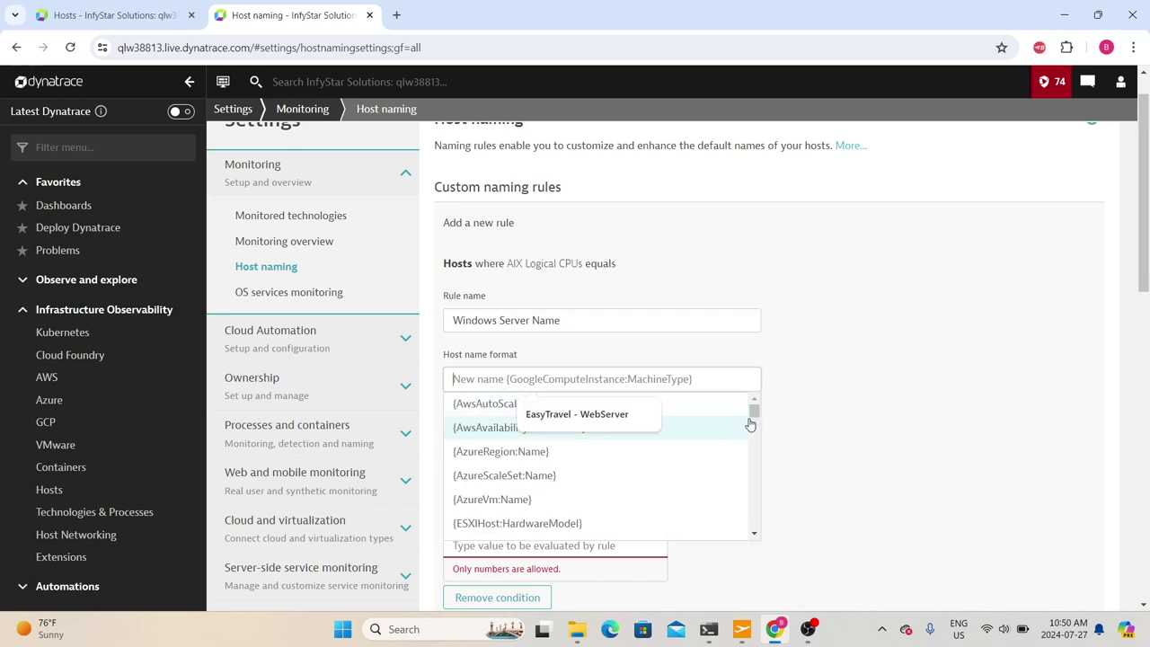
pyautogui.moveTo(753, 411); pyautogui.dragTo(730, 487)
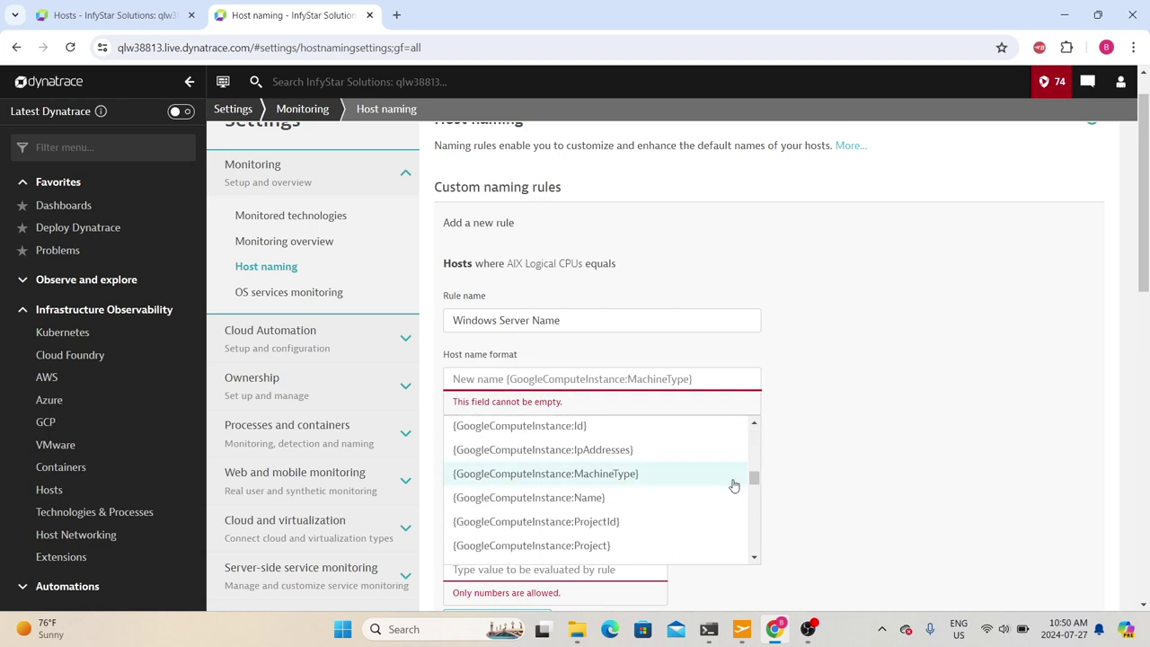
pyautogui.scroll(-6, 733, 485)
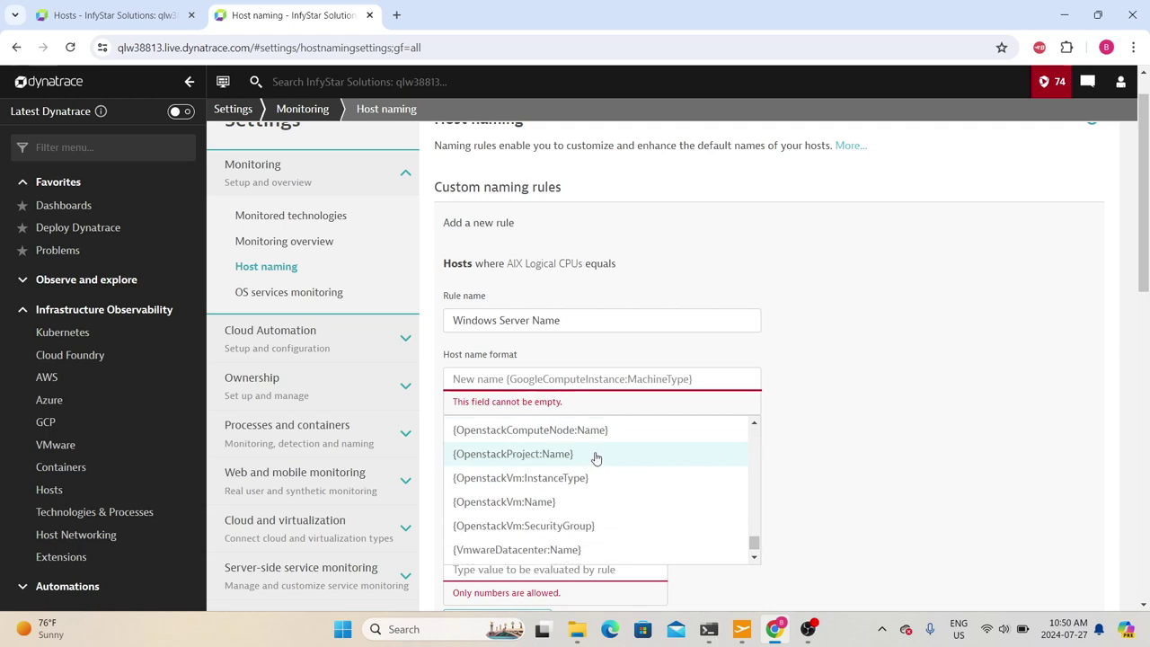
pyautogui.scroll(5, 580, 494)
pyautogui.click(451, 382)
pyautogui.click(577, 413)
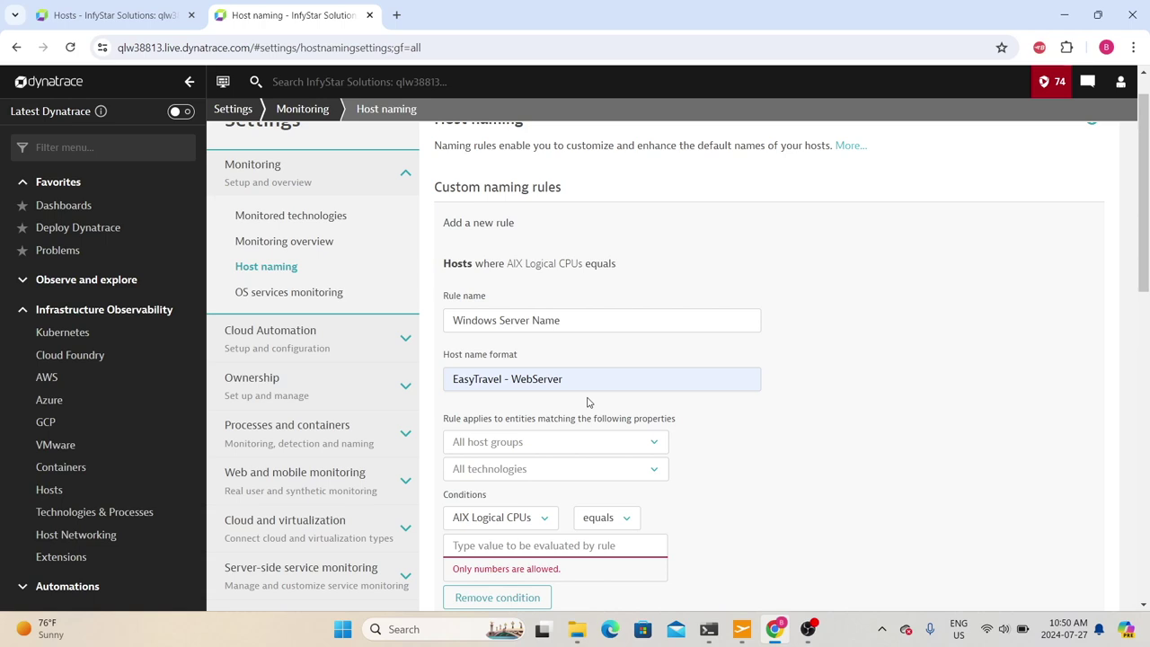
# - Set the rule's condition to Host group name equals "easyTravel-NFT"
pyautogui.scroll(-2, 588, 403)
pyautogui.moveTo(443, 267); pyautogui.dragTo(601, 283)
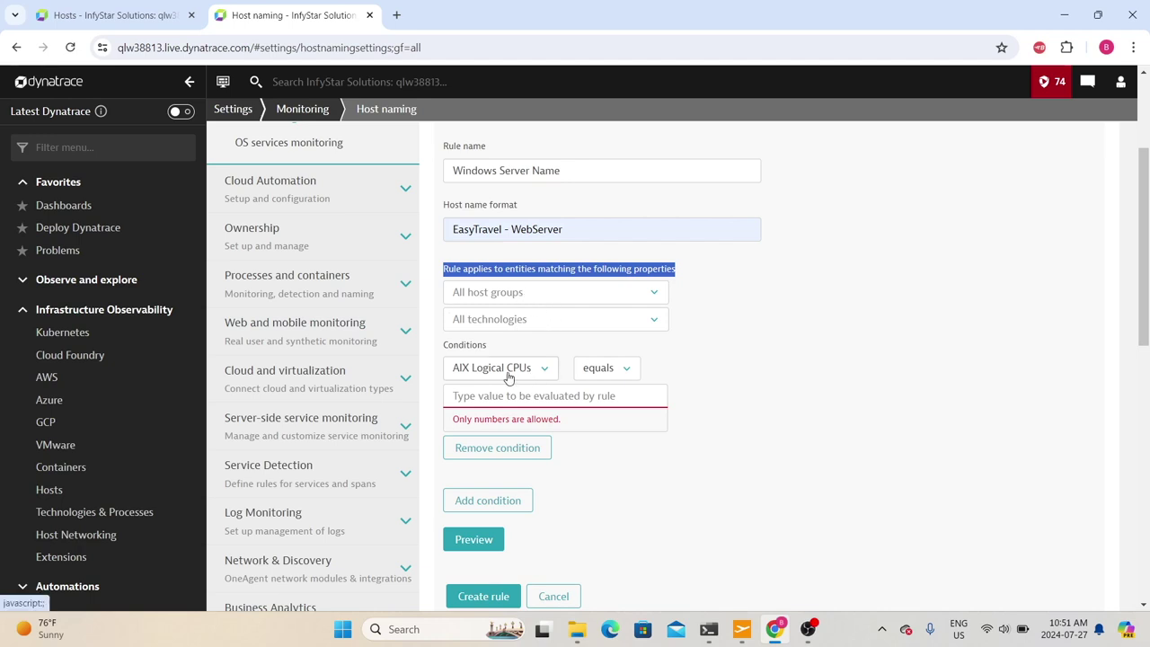
pyautogui.scroll(1, 540, 369)
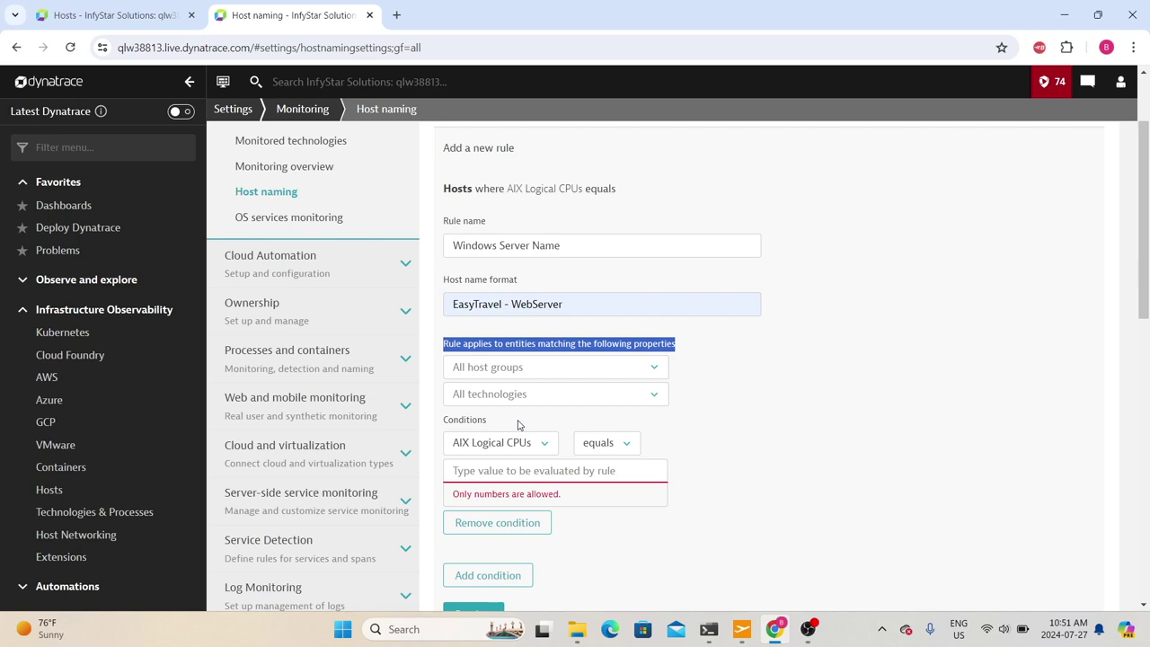
pyautogui.click(503, 442)
pyautogui.click(534, 416)
pyautogui.click(618, 442)
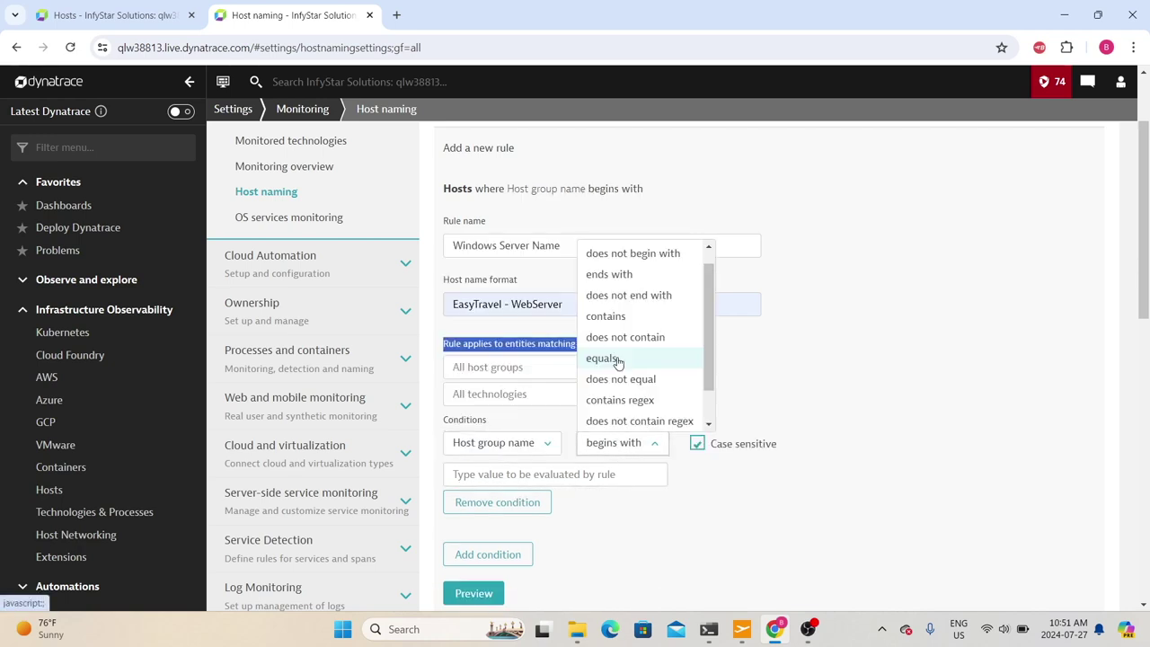
pyautogui.click(619, 359)
pyautogui.click(519, 473)
pyautogui.write('easyTravel-NFT')
pyautogui.click(651, 593)
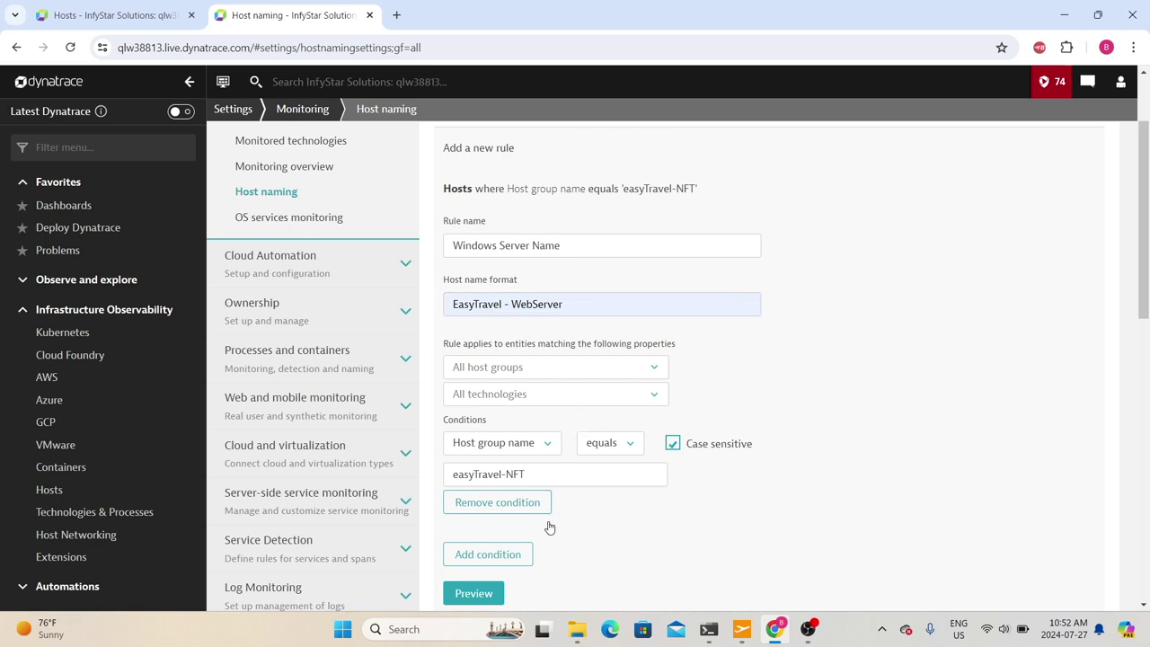
# - Preview the entities matching the naming rule and compare their current and new names, then discard the rule without creating it
pyautogui.scroll(-3, 589, 531)
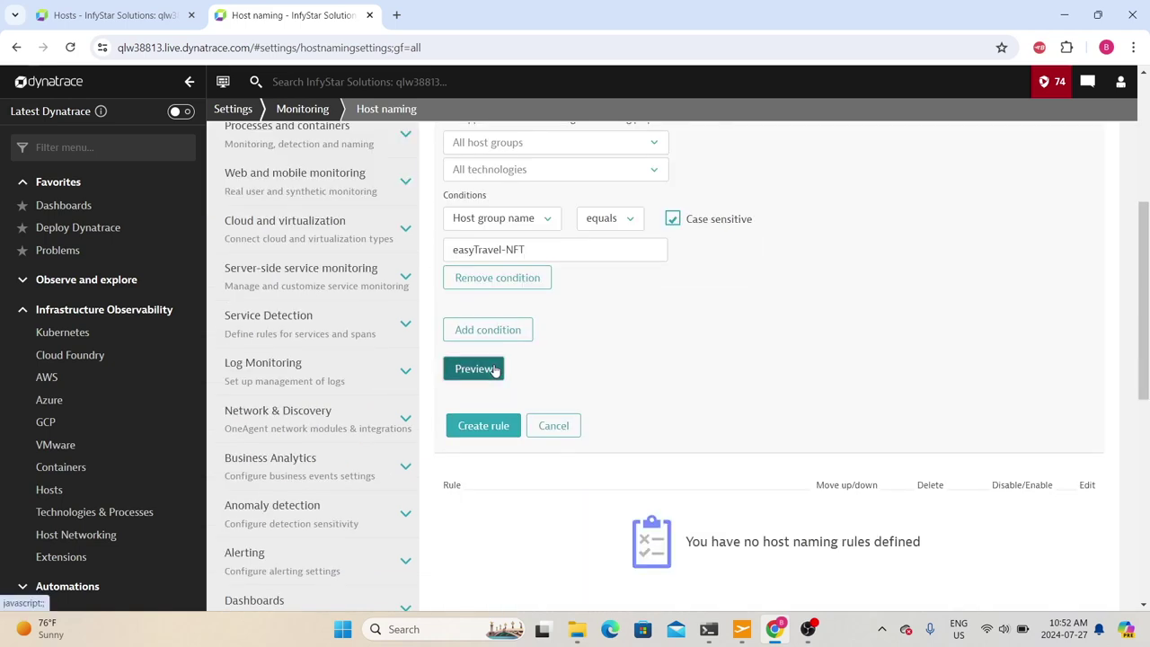
pyautogui.click(476, 370)
pyautogui.scroll(4, 522, 411)
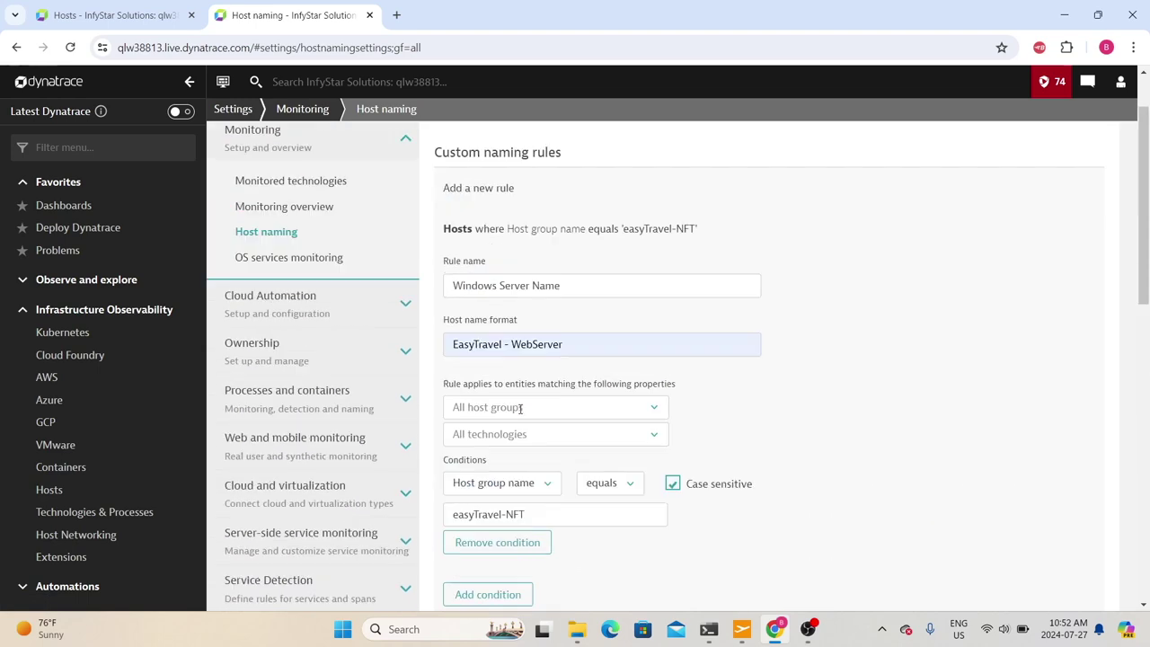
pyautogui.scroll(-3, 522, 412)
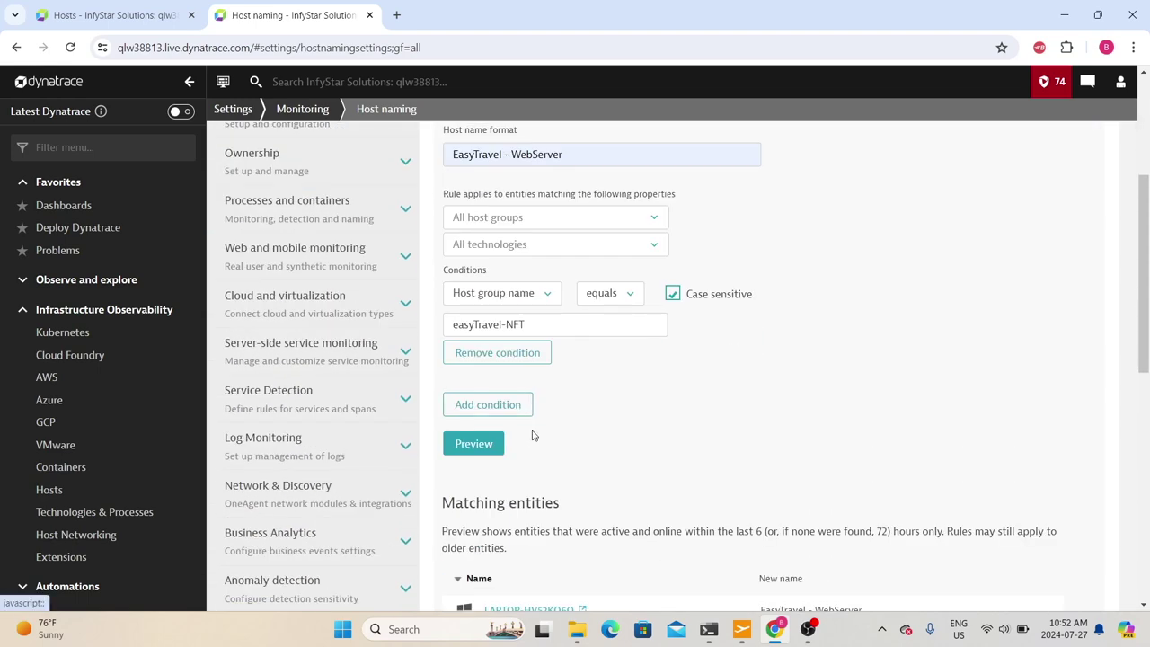
pyautogui.scroll(-5, 531, 431)
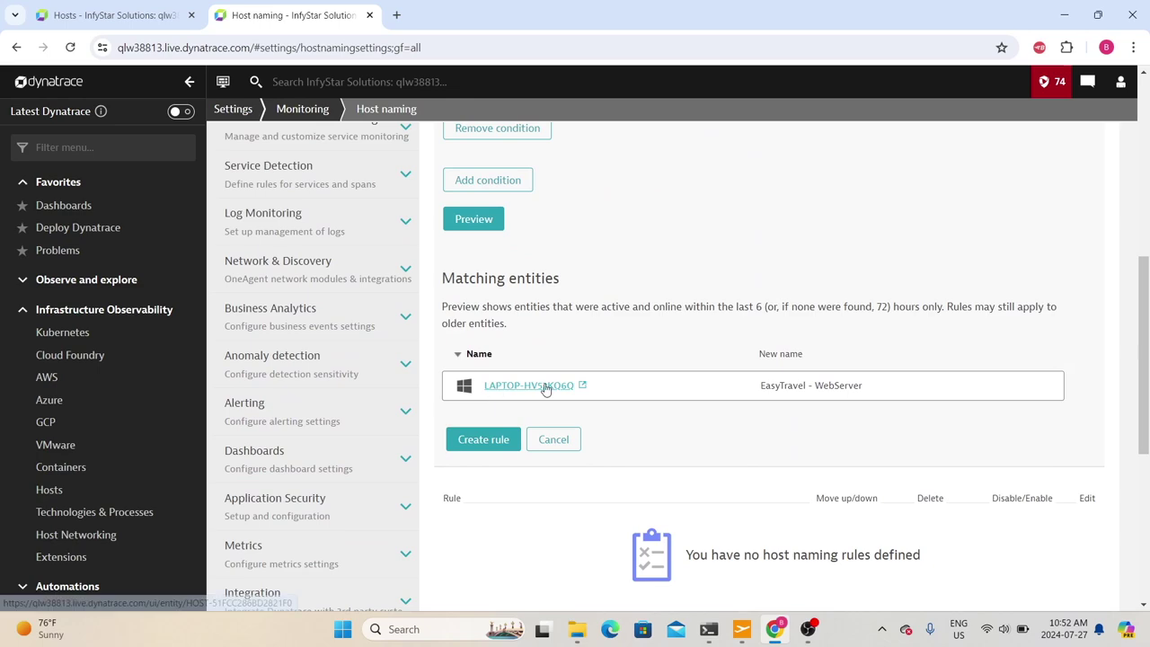
pyautogui.moveTo(858, 379); pyautogui.dragTo(673, 416)
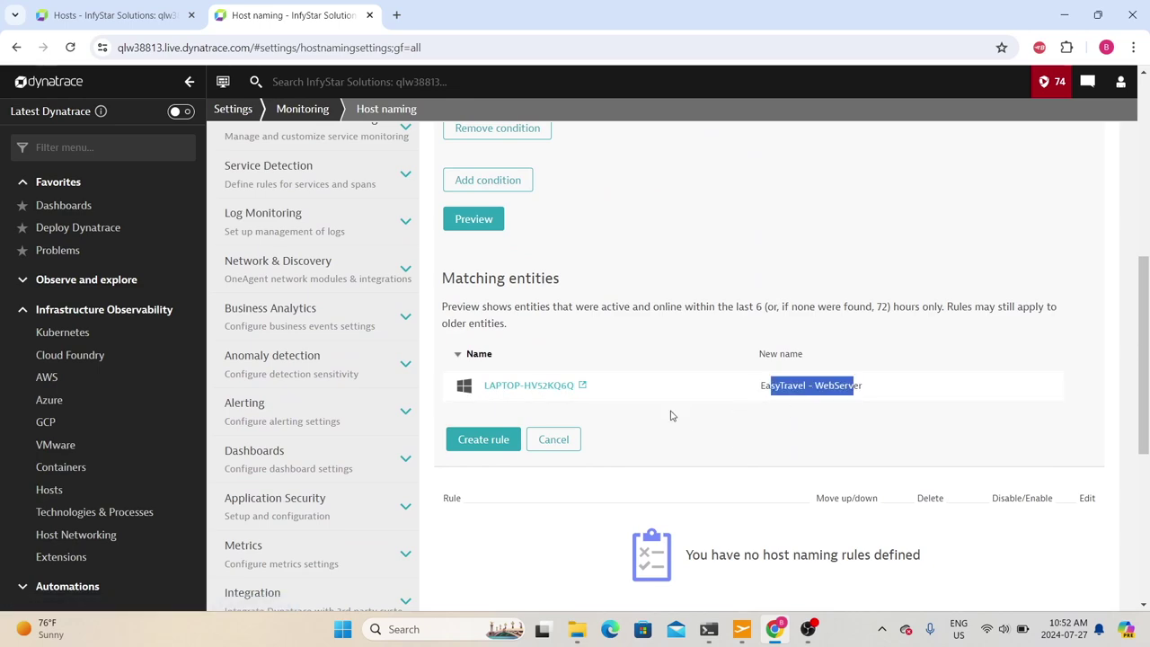
pyautogui.scroll(6, 662, 416)
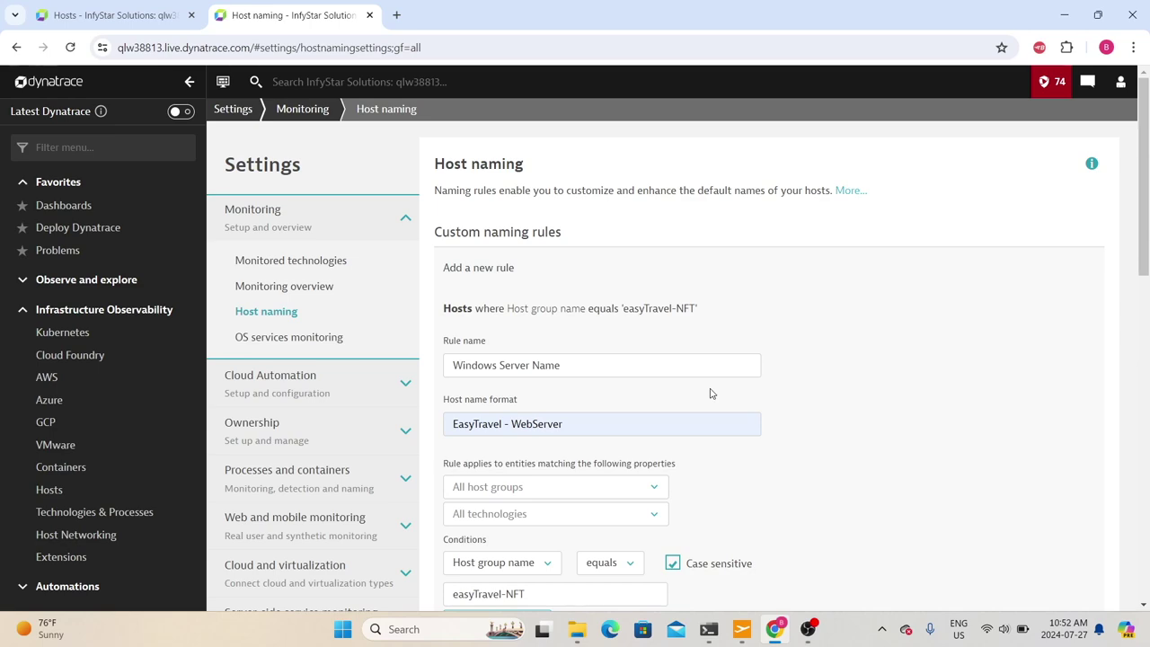
pyautogui.scroll(-5, 710, 393)
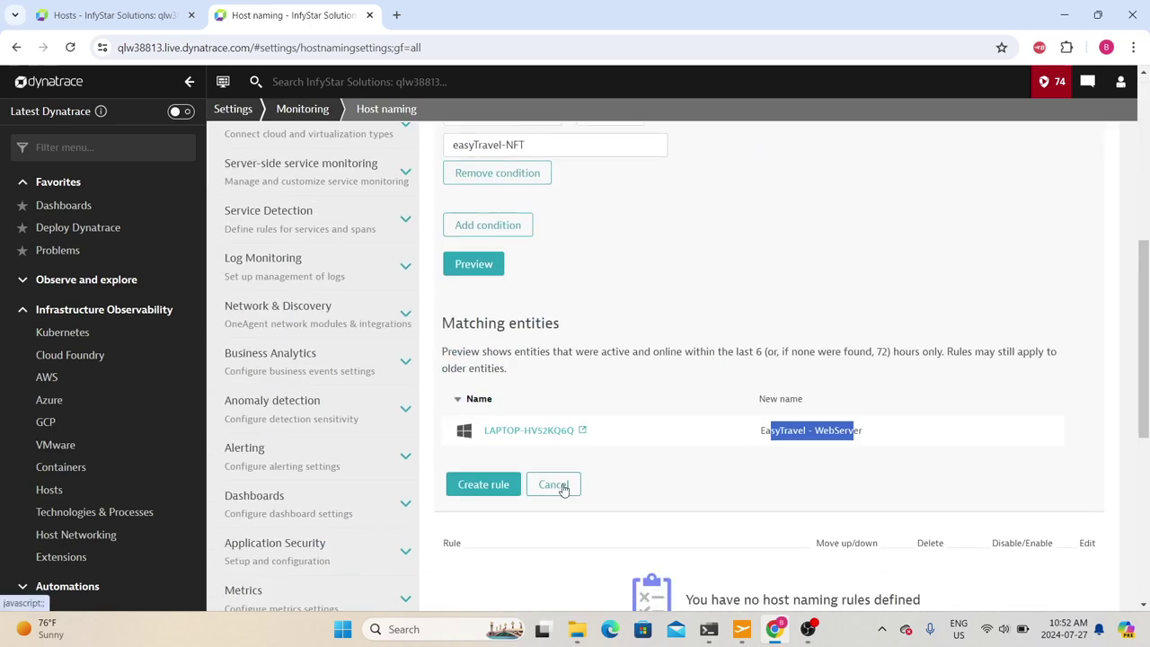
pyautogui.click(554, 484)
pyautogui.scroll(5, 638, 359)
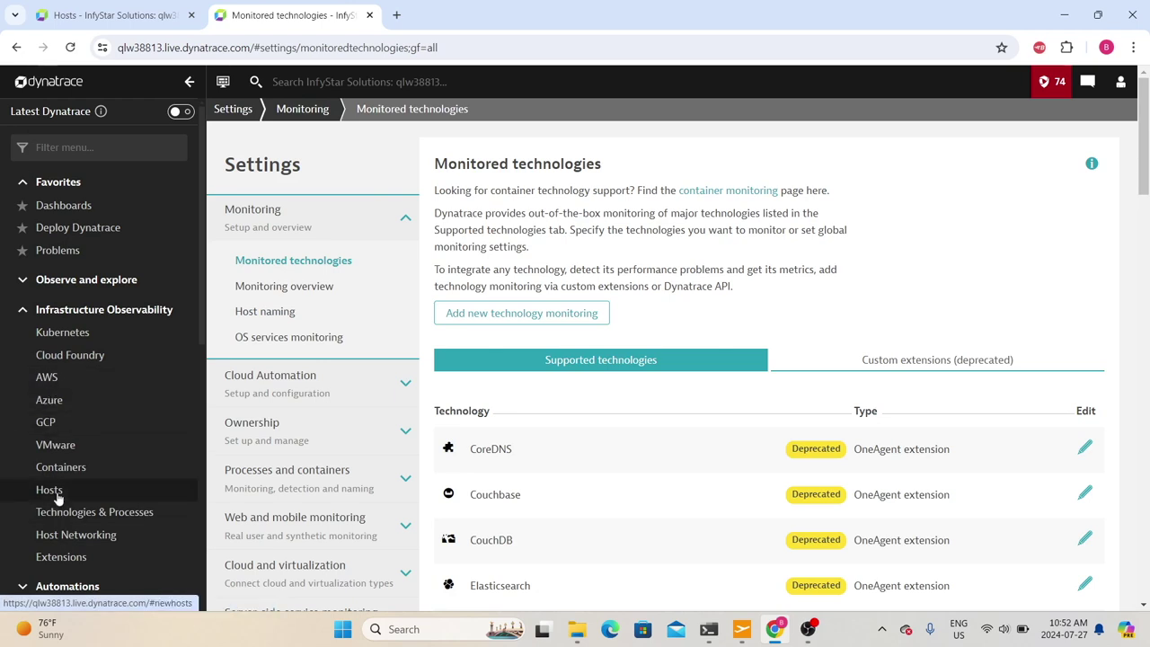
# - Open the Windows host's overview from the Hosts list and review its name, monitoring mode, host group and management zones
pyautogui.click(27, 490)
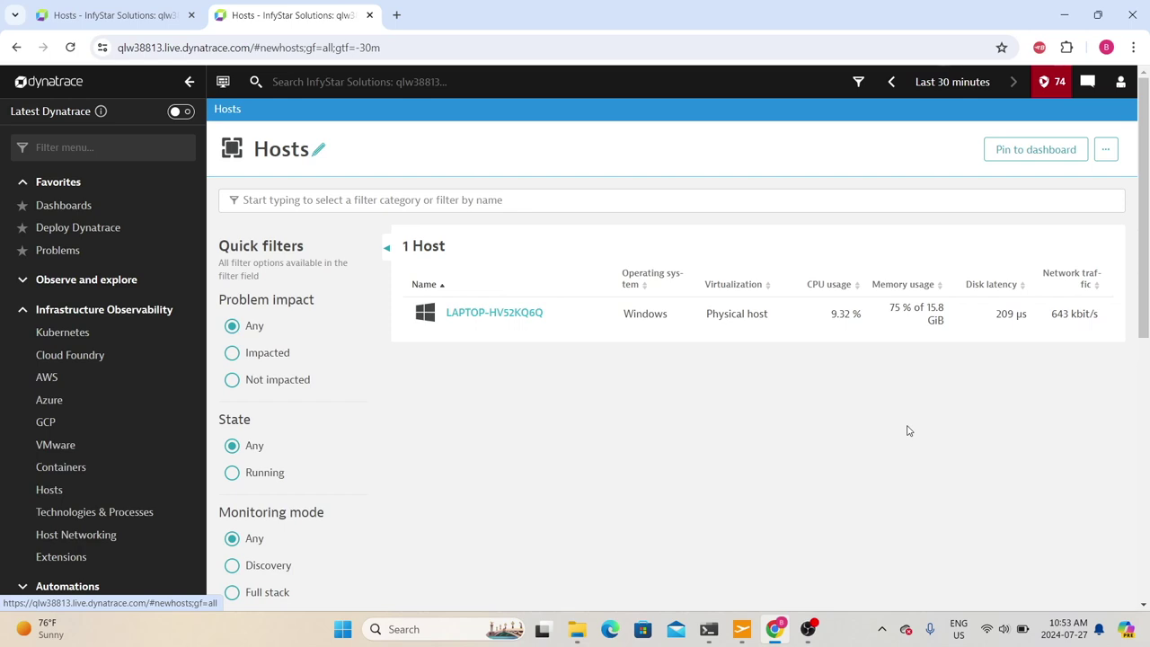
pyautogui.click(504, 316)
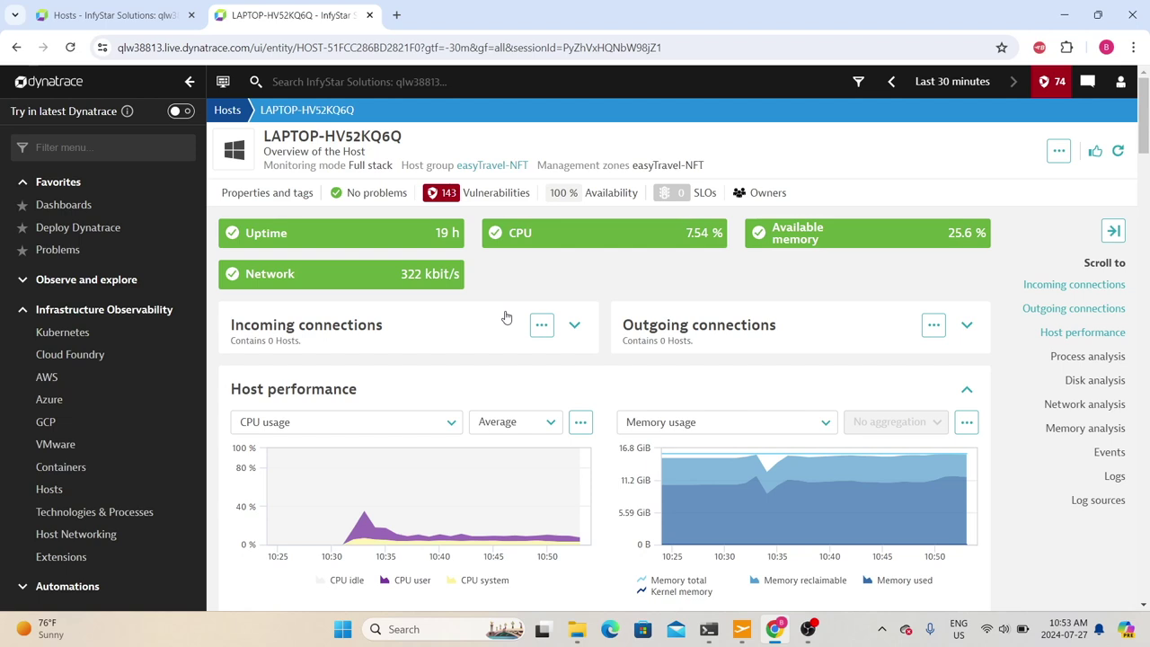
pyautogui.moveTo(275, 136); pyautogui.dragTo(401, 165)
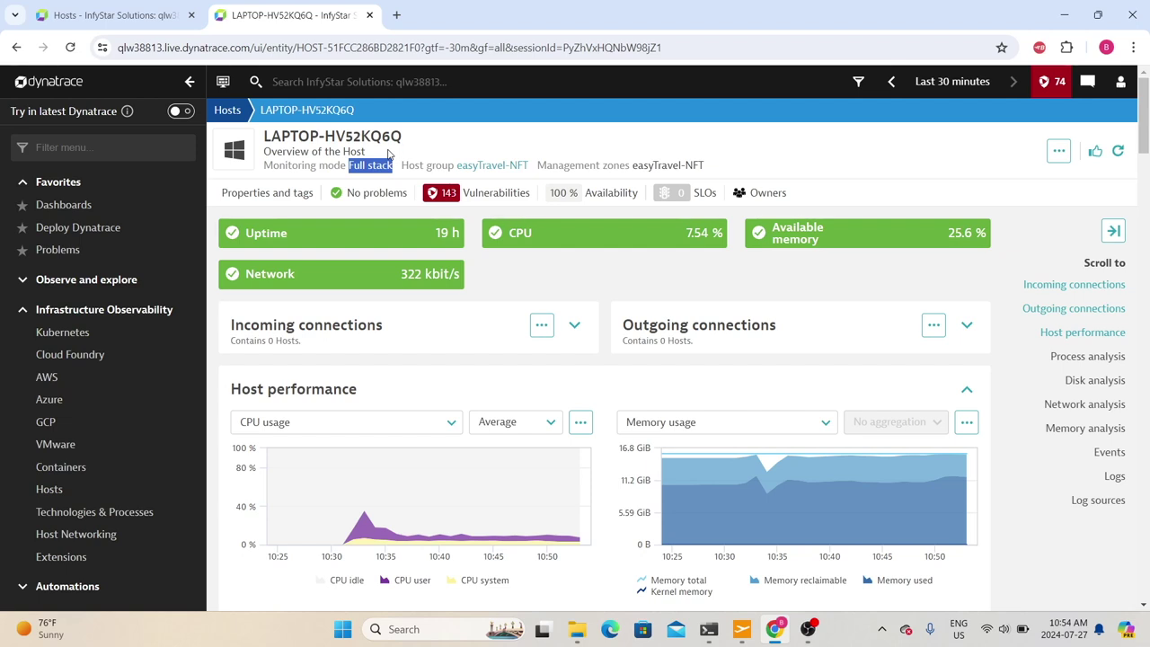
pyautogui.moveTo(402, 165); pyautogui.dragTo(532, 171)
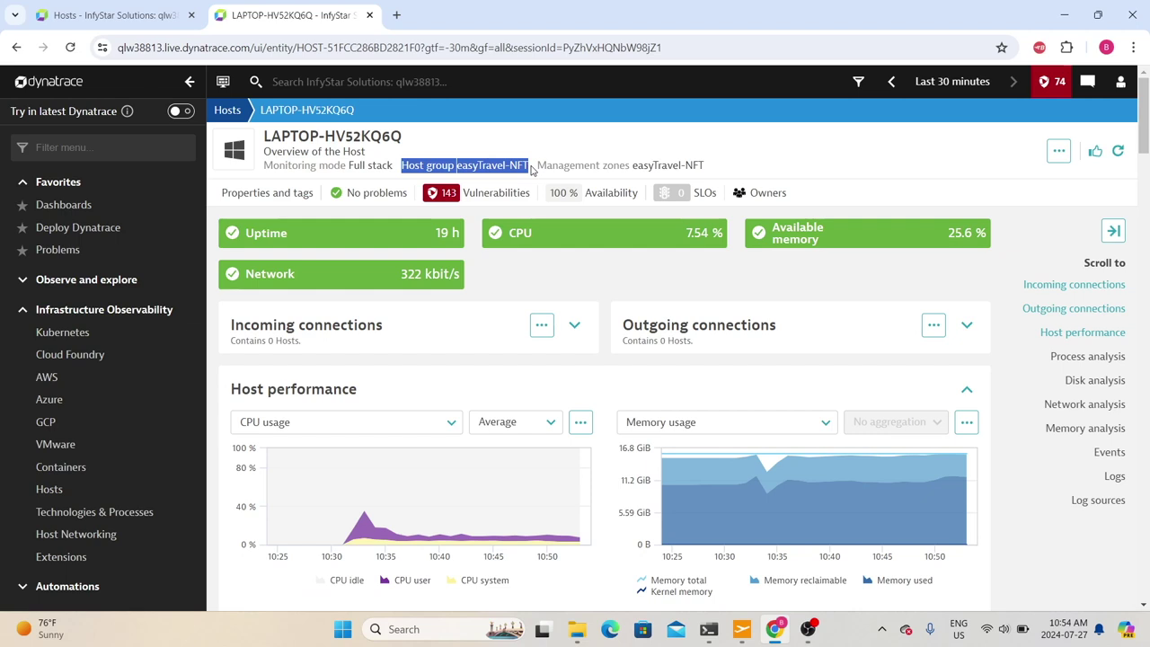
pyautogui.moveTo(544, 169); pyautogui.dragTo(639, 168)
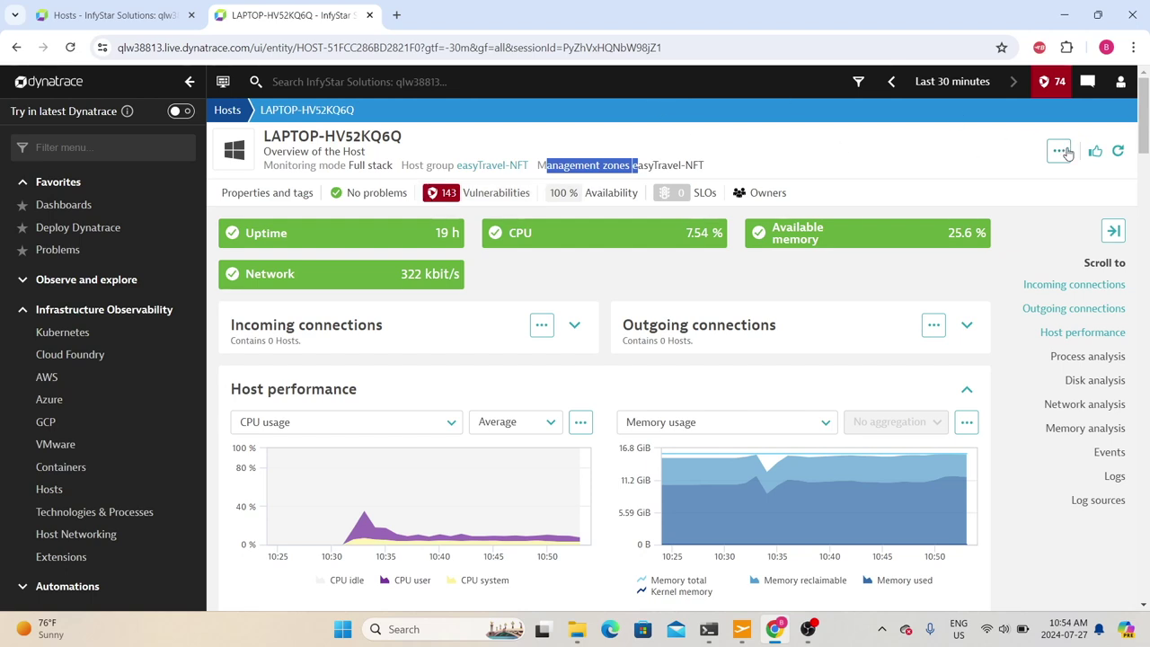
# - Review the host's additional actions, switch to its classic page and examine the host name and uptime details
pyautogui.click(1061, 151)
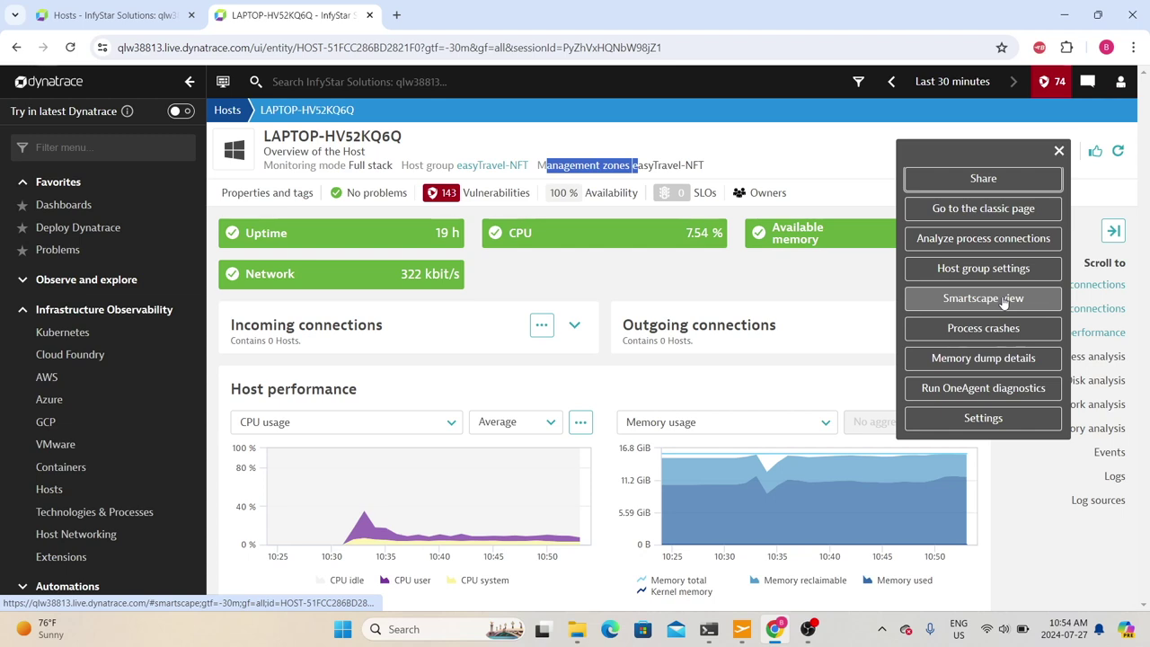
pyautogui.click(970, 210)
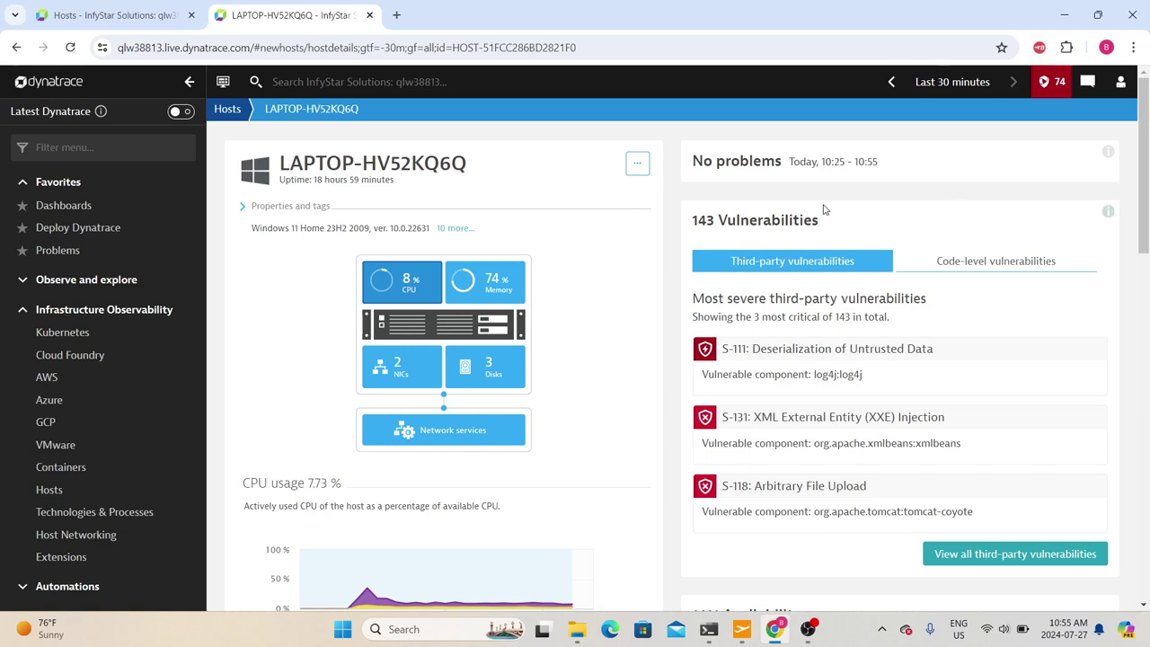
pyautogui.moveTo(269, 160); pyautogui.dragTo(499, 149)
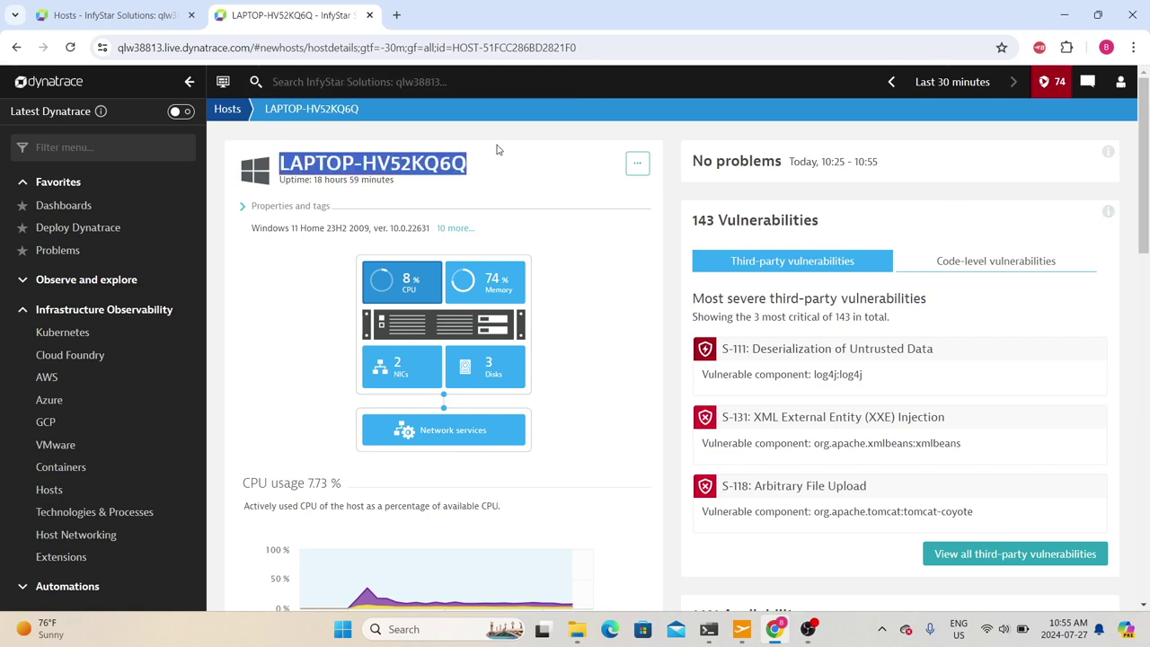
pyautogui.click(499, 149)
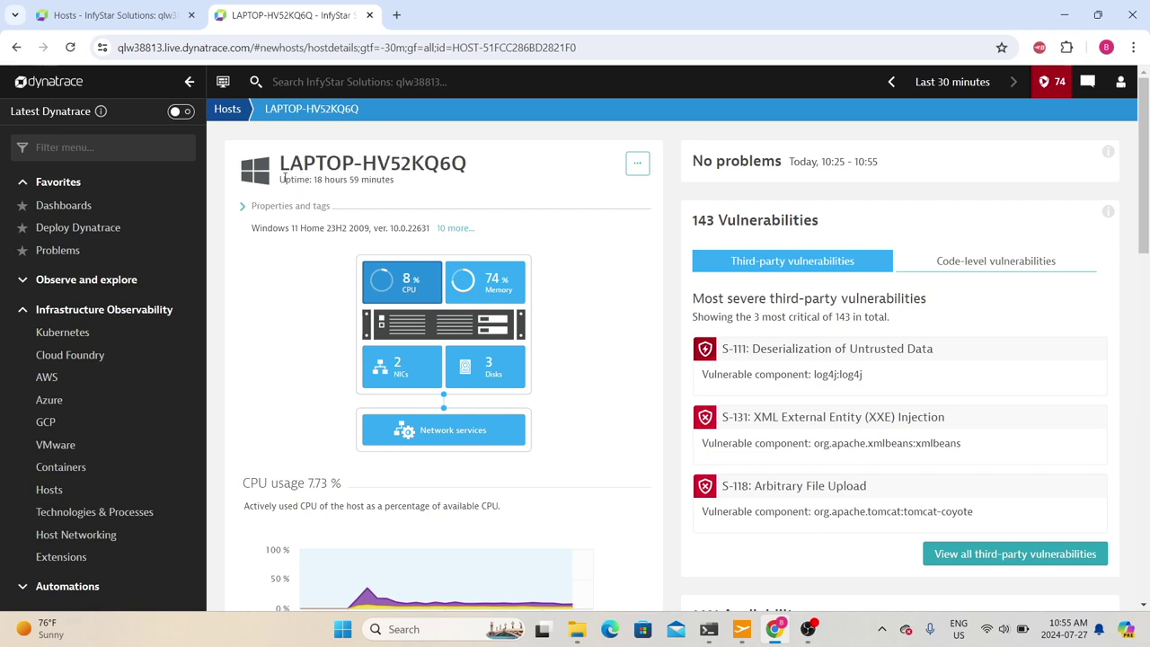
# - Open the host's settings and review the General page with its host name and monitored technologies
pyautogui.click(638, 166)
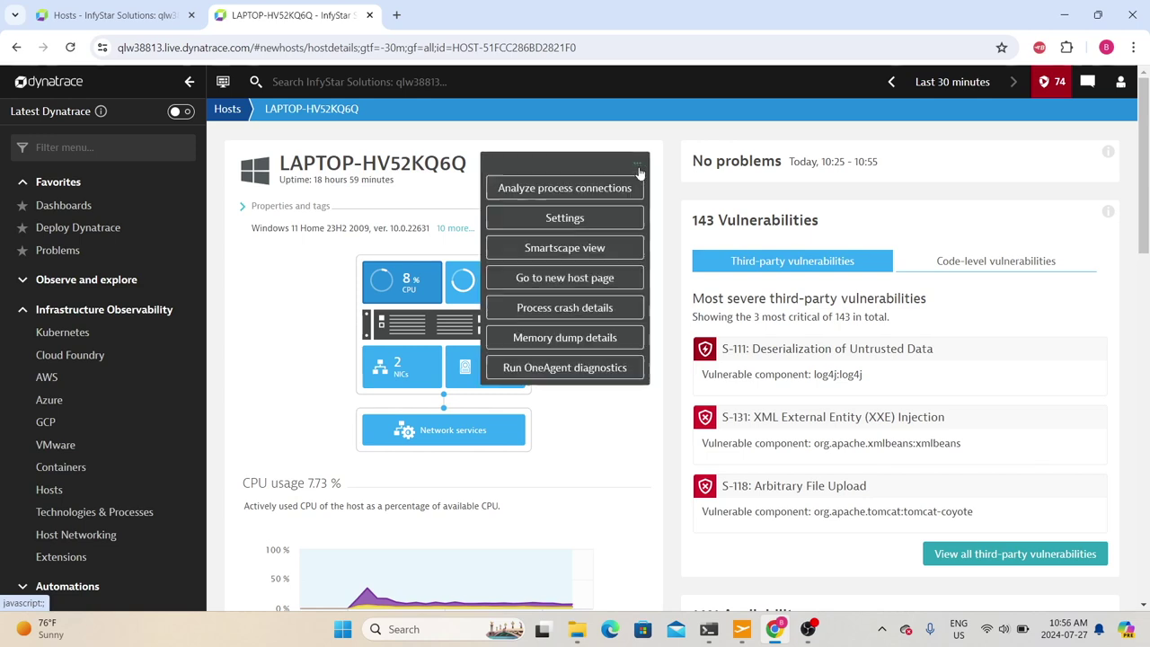
pyautogui.click(550, 221)
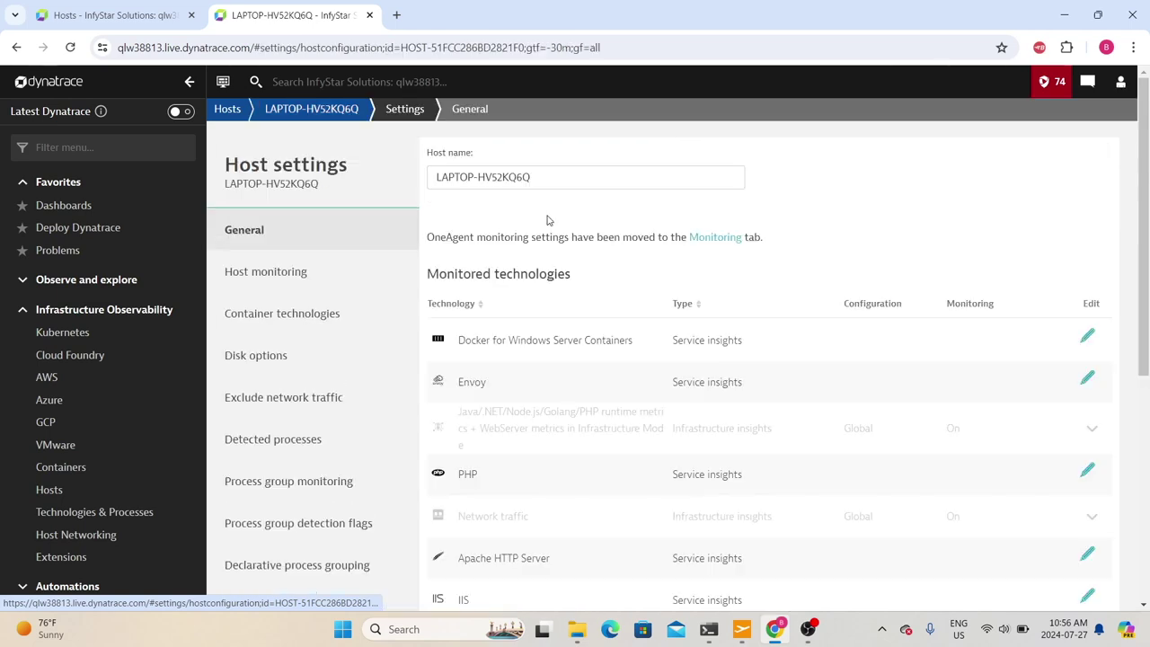
pyautogui.scroll(-3, 326, 244)
pyautogui.scroll(-4, 308, 326)
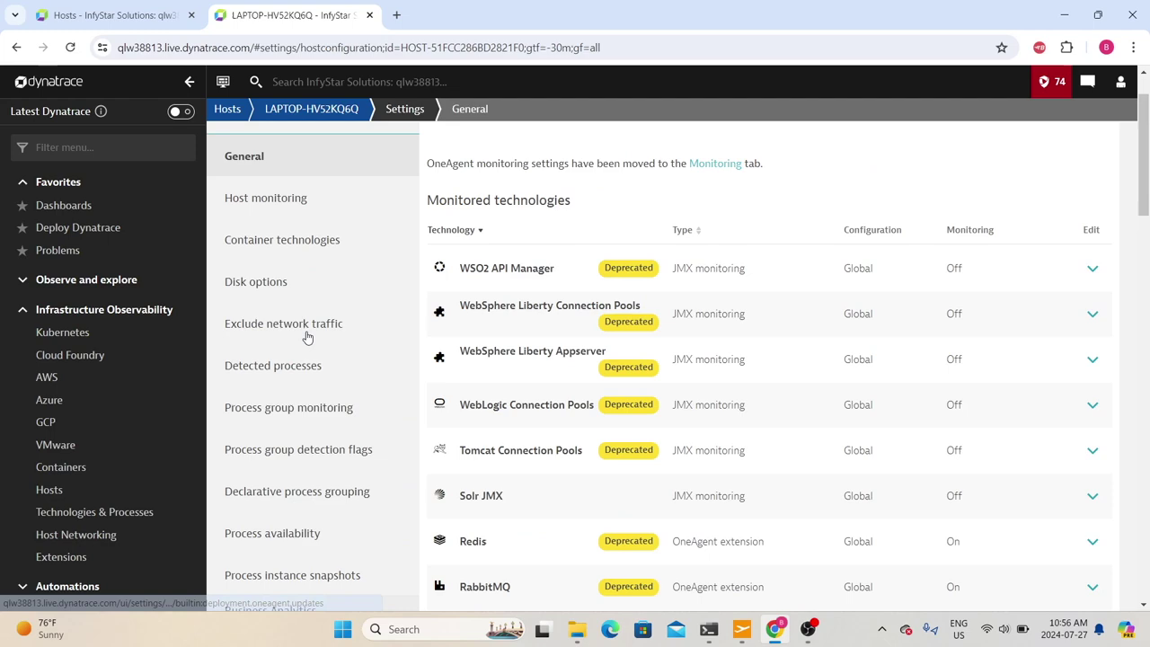
pyautogui.scroll(8, 308, 333)
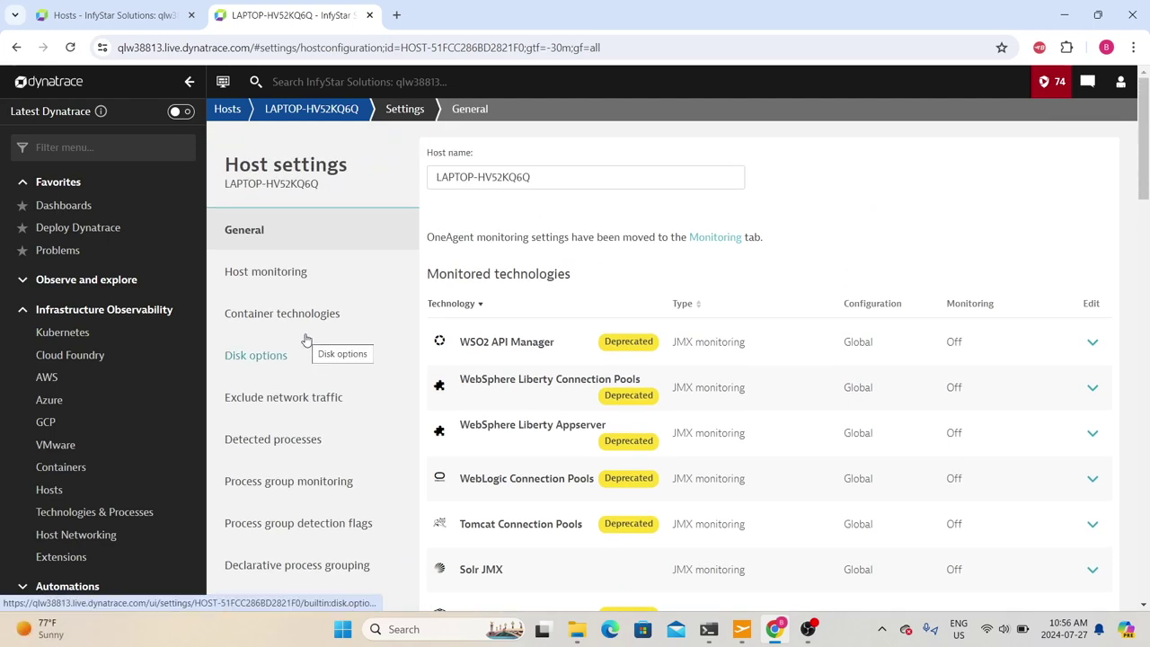
# - Open the host's Host monitoring settings and view its Monitoring Mode options
pyautogui.click(290, 277)
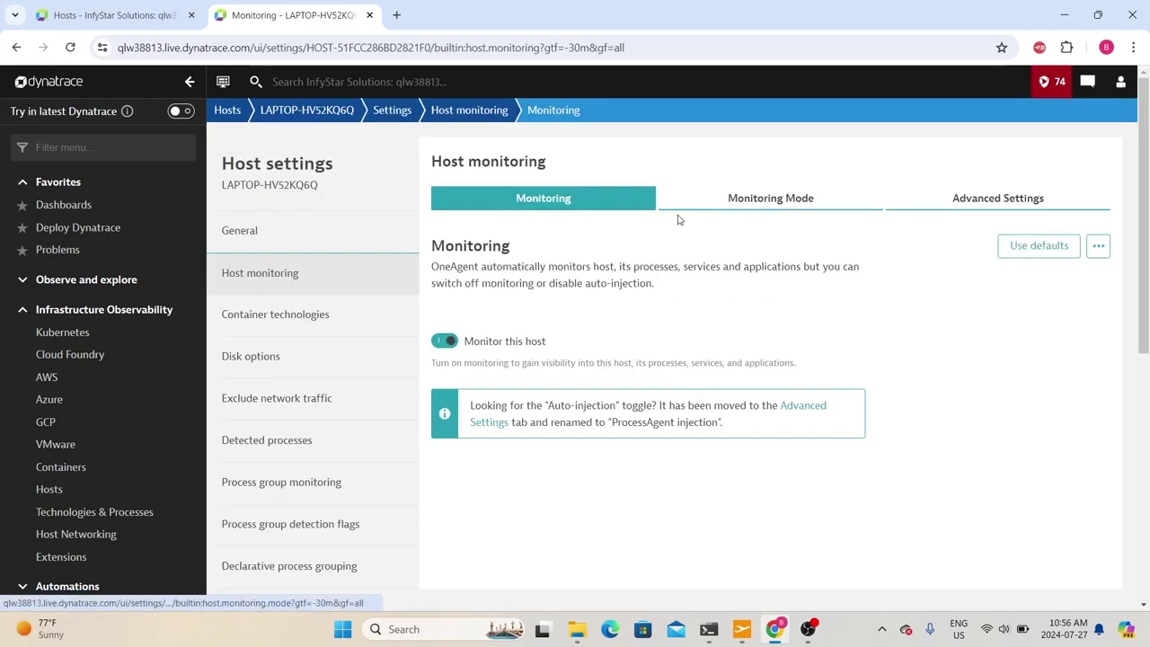
pyautogui.click(739, 211)
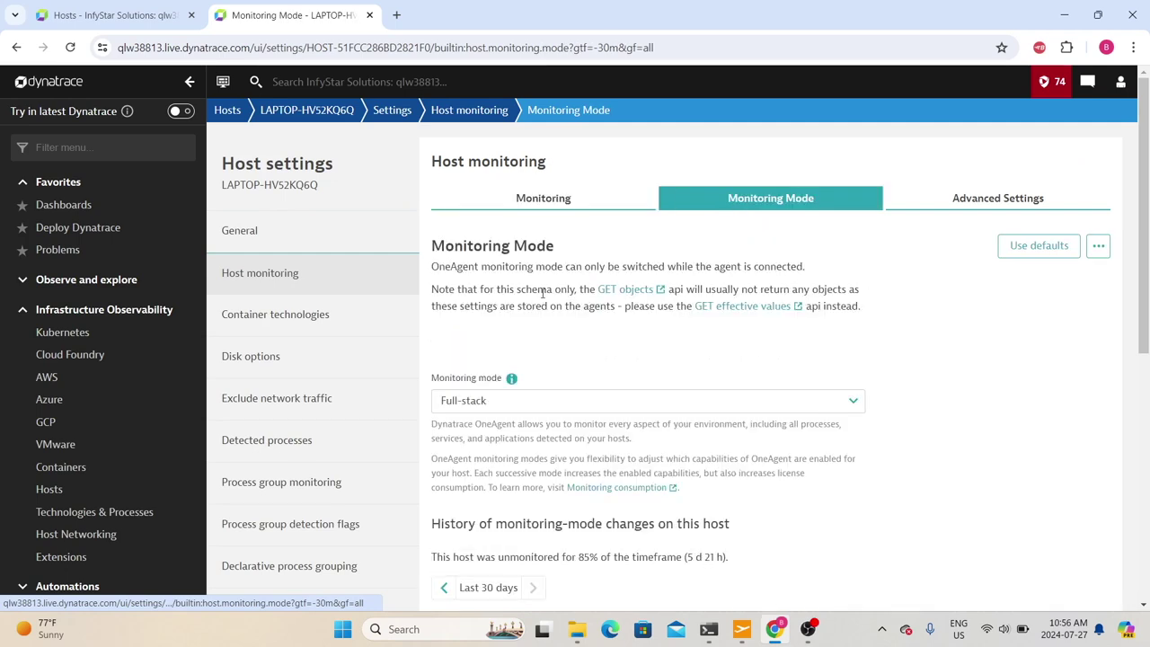
# - Review the Infrastructure and Full-stack monitoring mode options, and return to the host's Monitoring settings
pyautogui.click(561, 401)
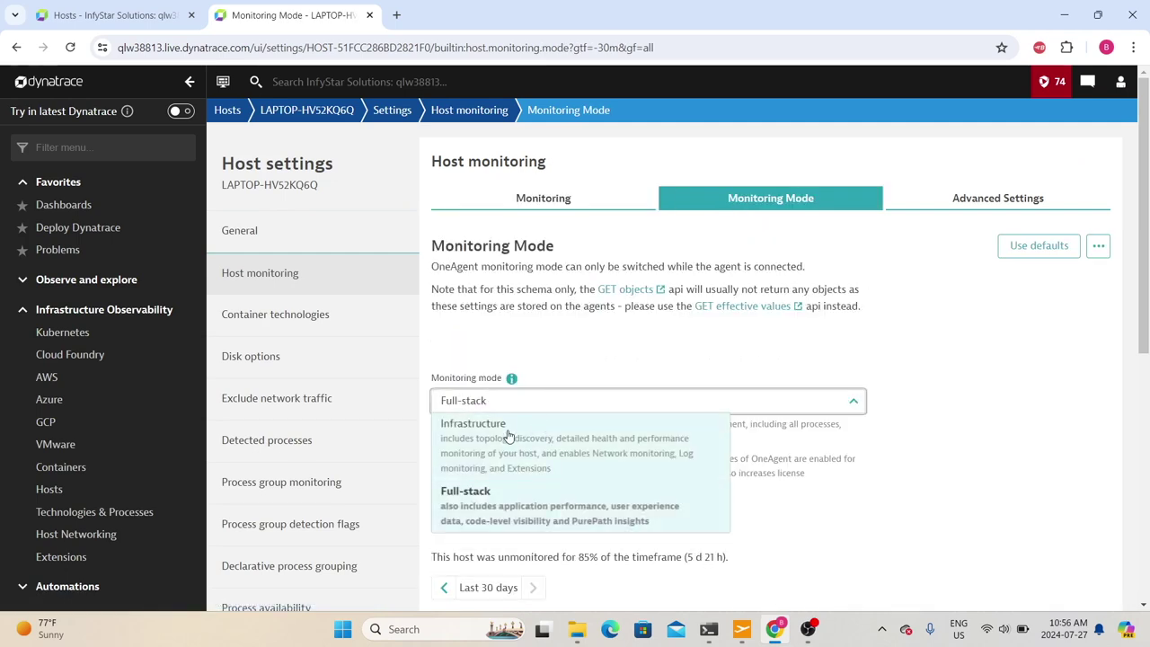
pyautogui.click(535, 396)
pyautogui.click(539, 208)
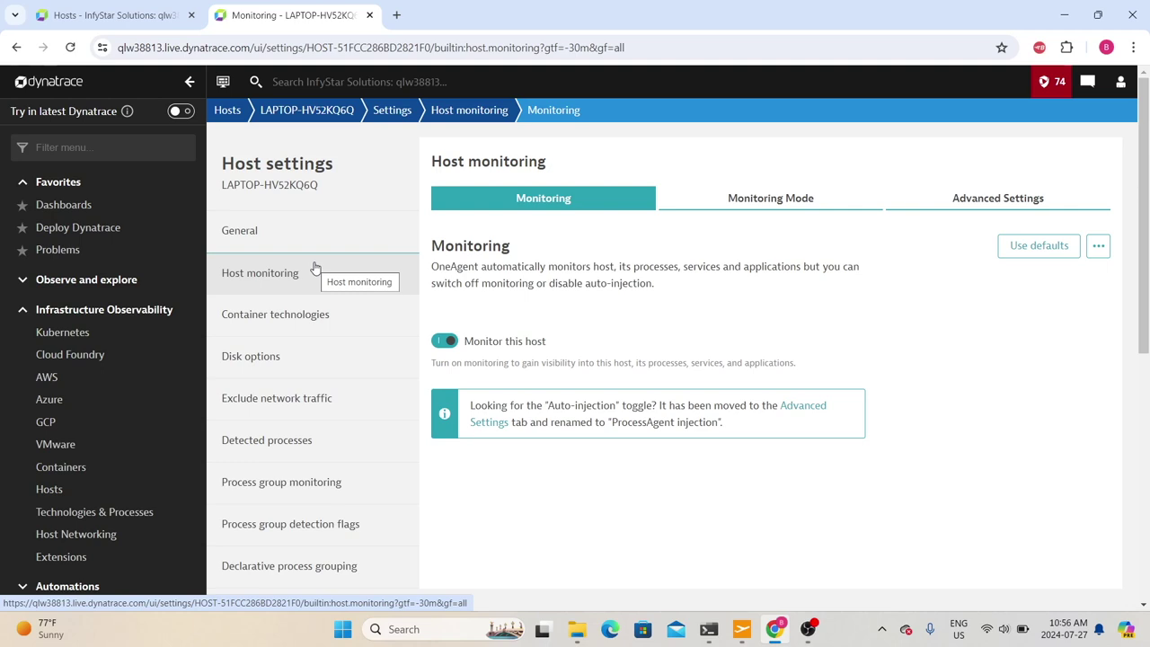
# - Open the host's Disk options and review the NFS disk and disk exclusion settings
pyautogui.scroll(-2, 327, 338)
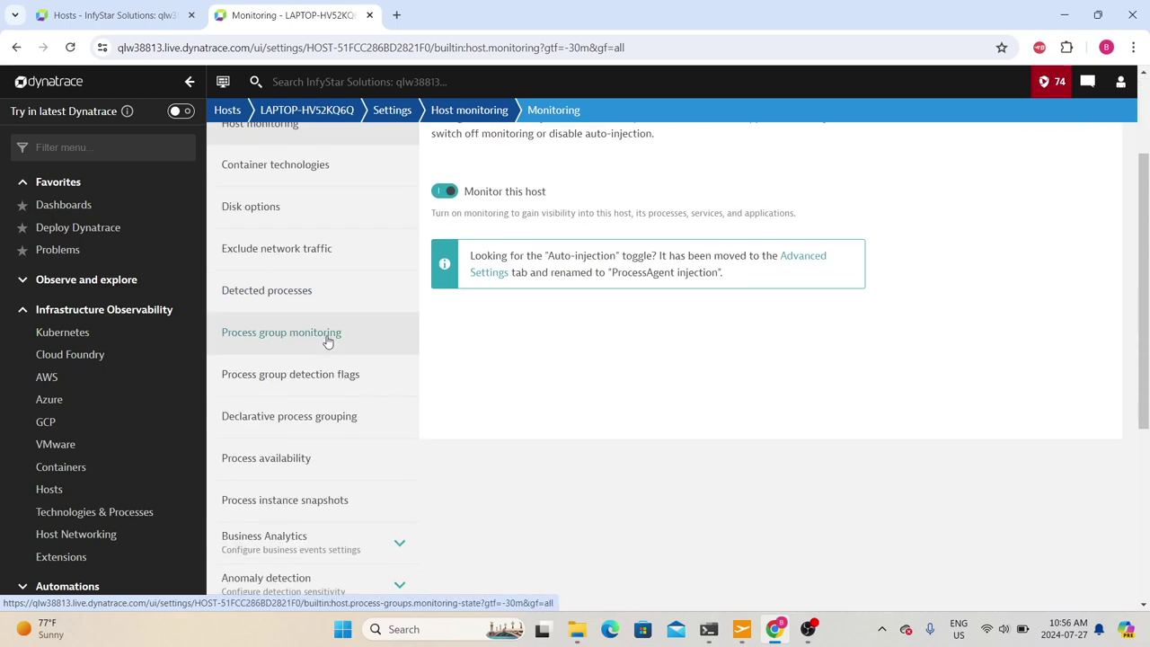
pyautogui.scroll(1, 328, 341)
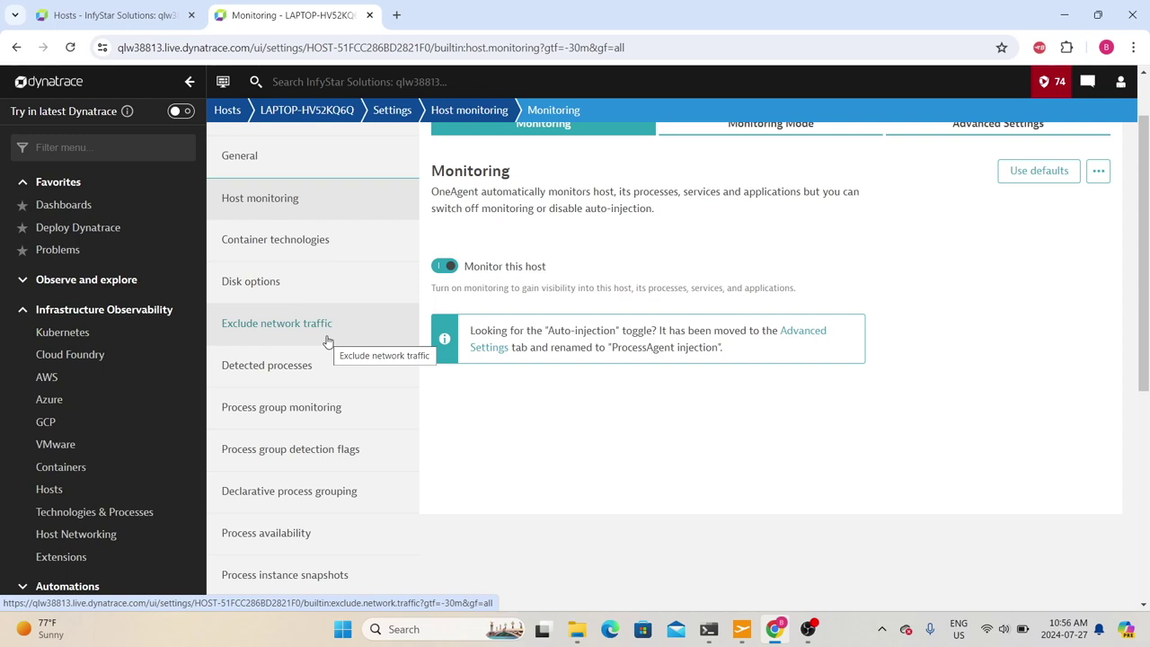
pyautogui.click(275, 284)
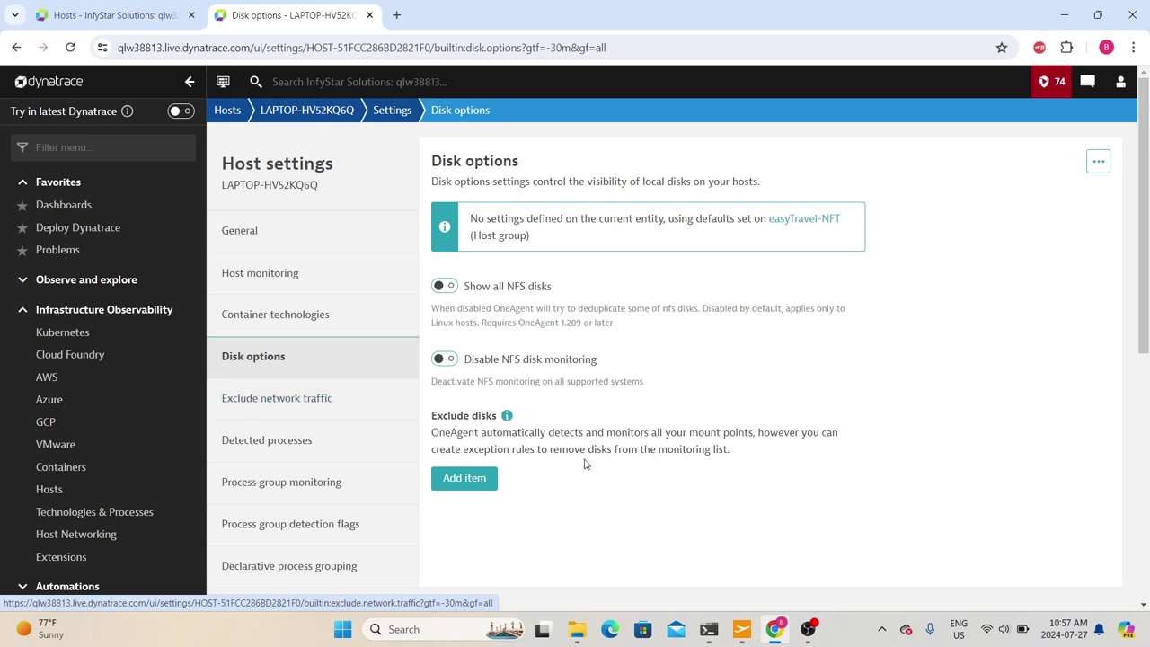
# - Open the host's Infrastructure anomaly detection settings and review the detection options for CPU, system load and memory
pyautogui.scroll(-3, 354, 449)
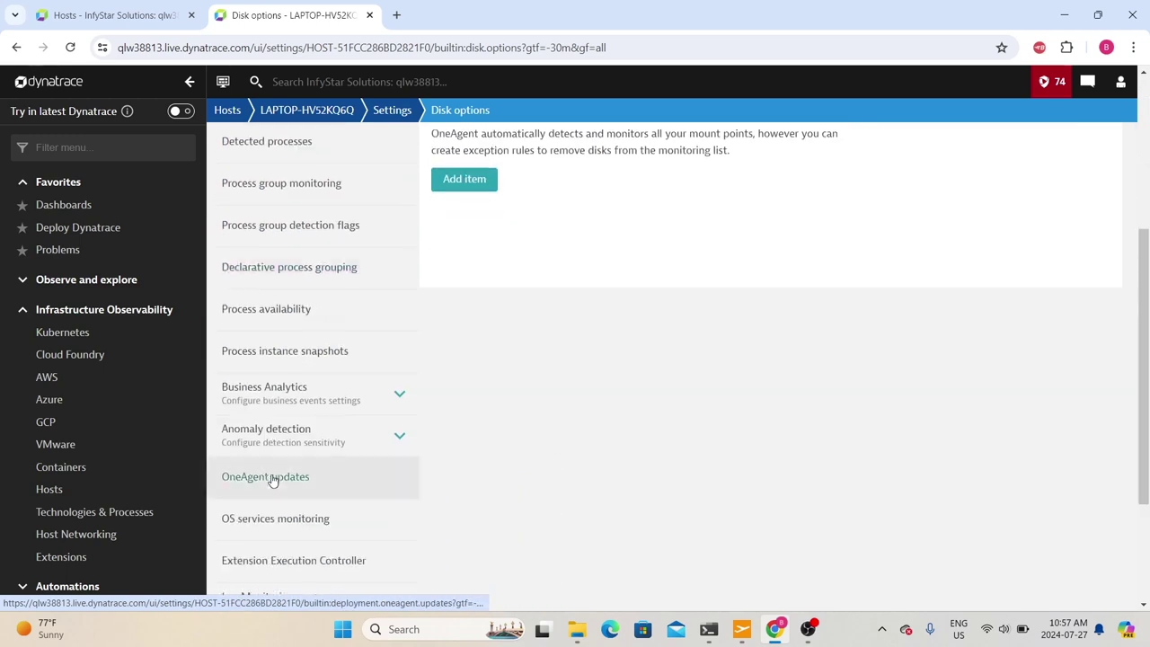
pyautogui.click(303, 444)
pyautogui.scroll(-2, 296, 480)
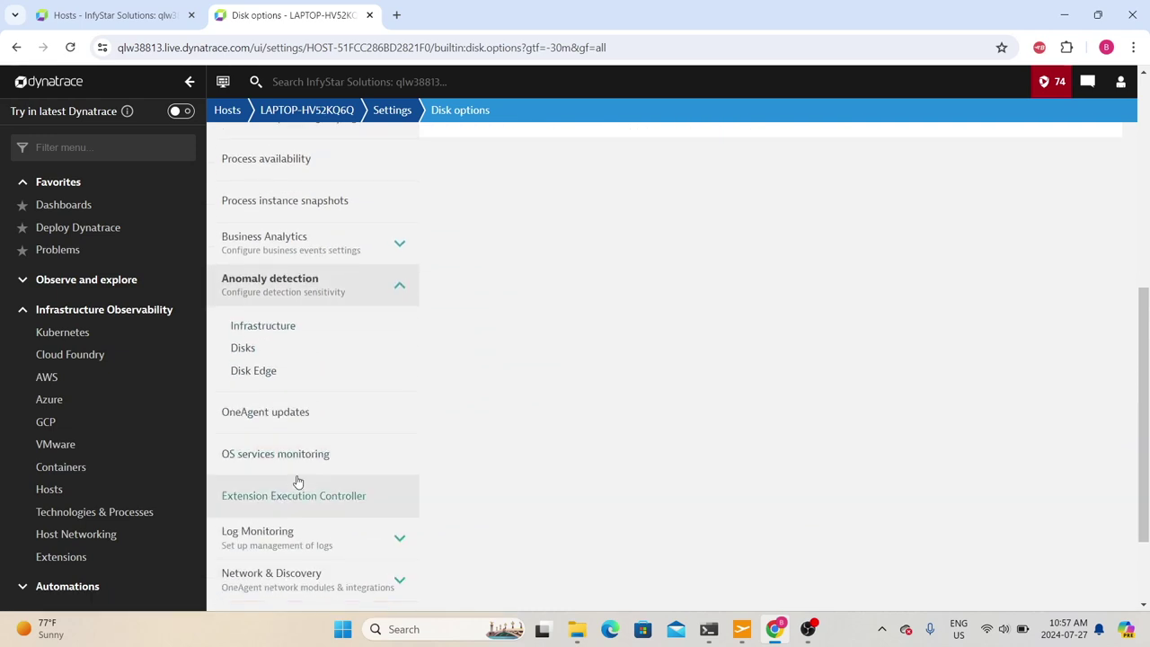
pyautogui.click(288, 333)
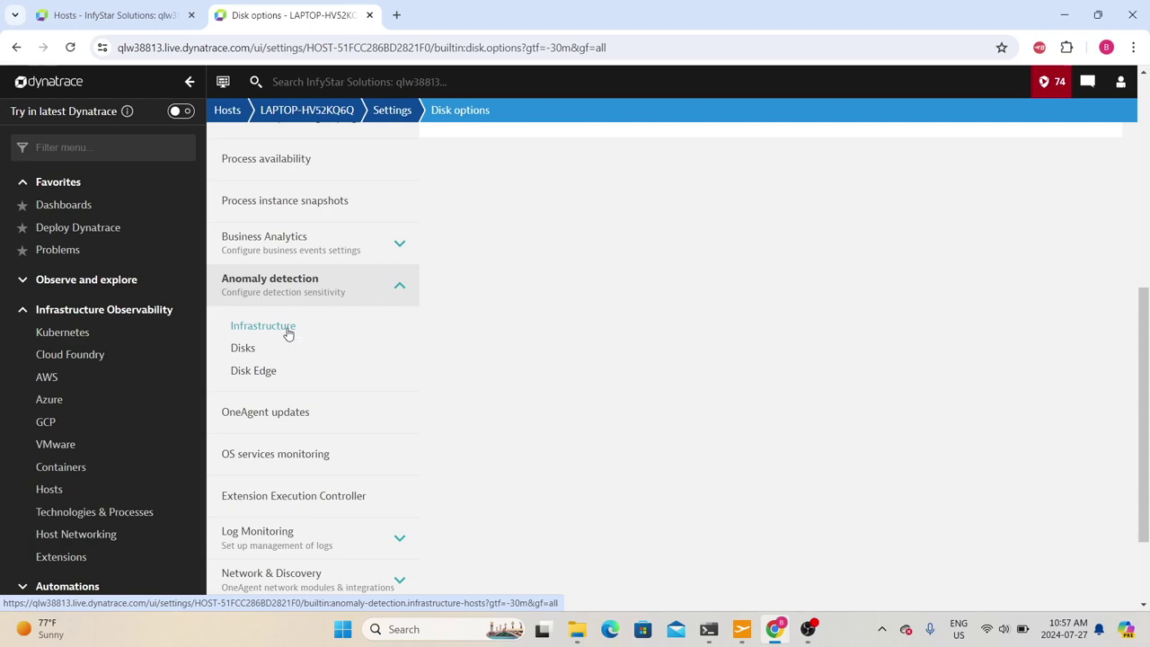
pyautogui.scroll(-3, 500, 328)
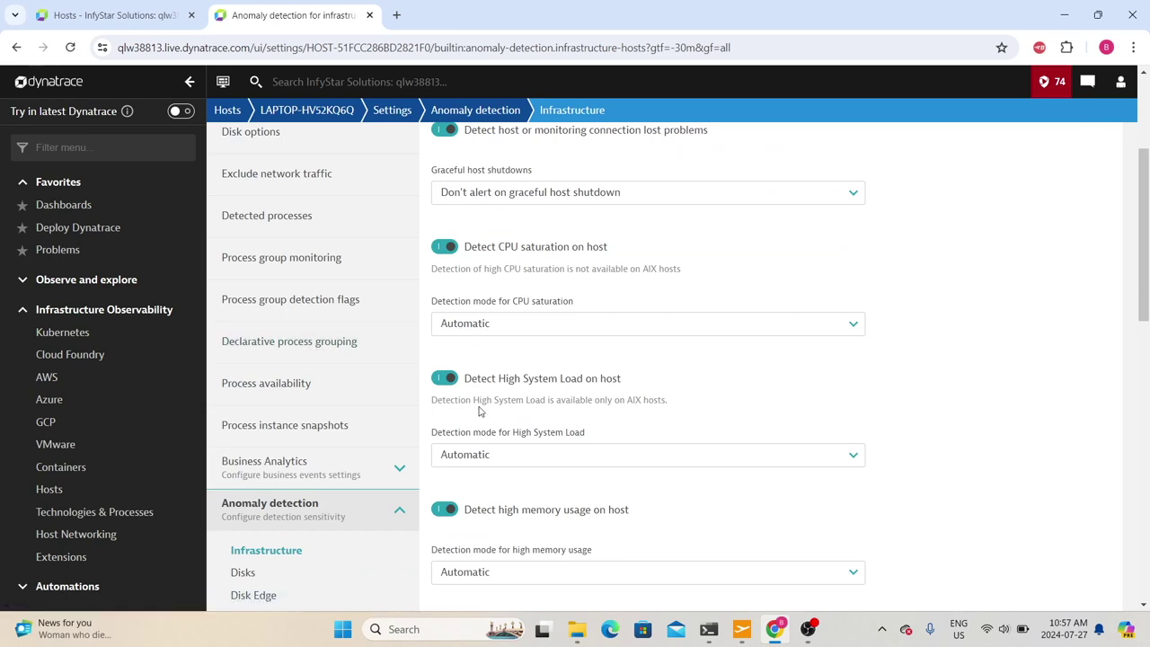
# - Try switching CPU saturation detection to "Based on custom settings" with a CPU usage alert threshold of 80%
pyautogui.click(498, 327)
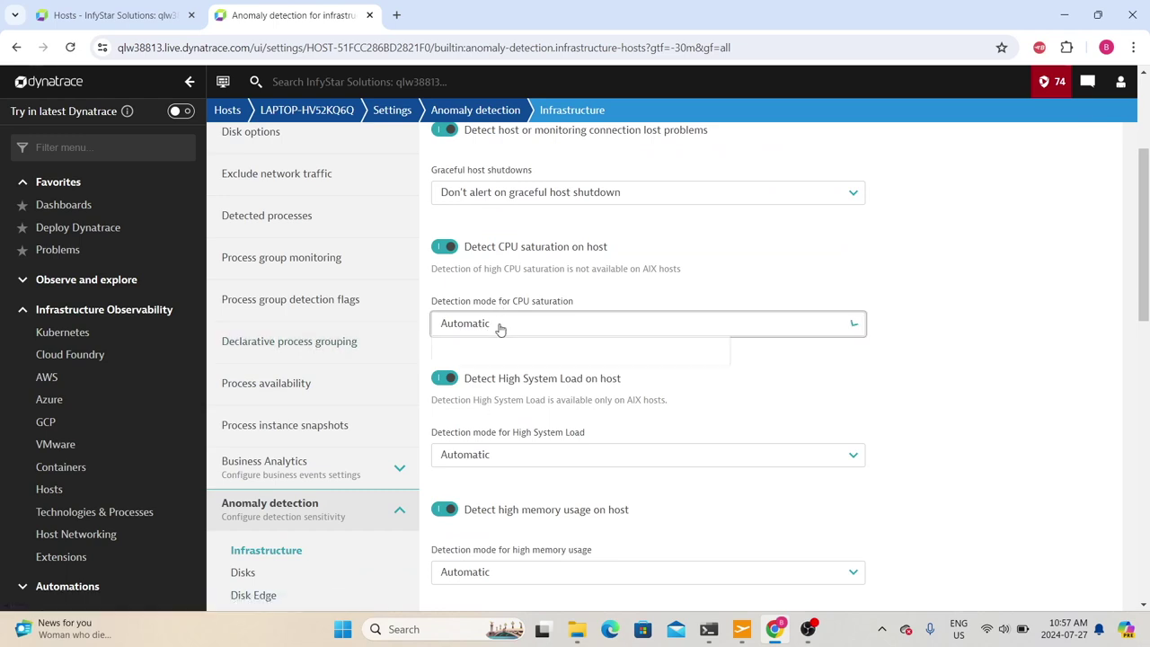
pyautogui.click(490, 380)
pyautogui.click(477, 398)
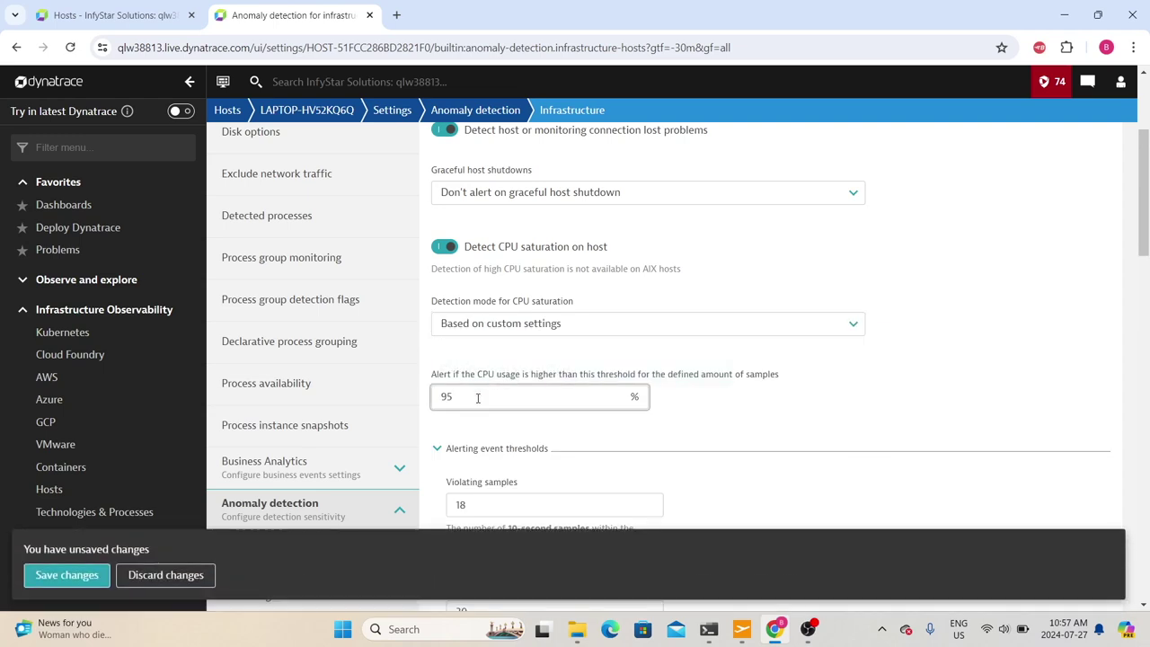
pyautogui.doubleClick(478, 398)
pyautogui.write('8-')
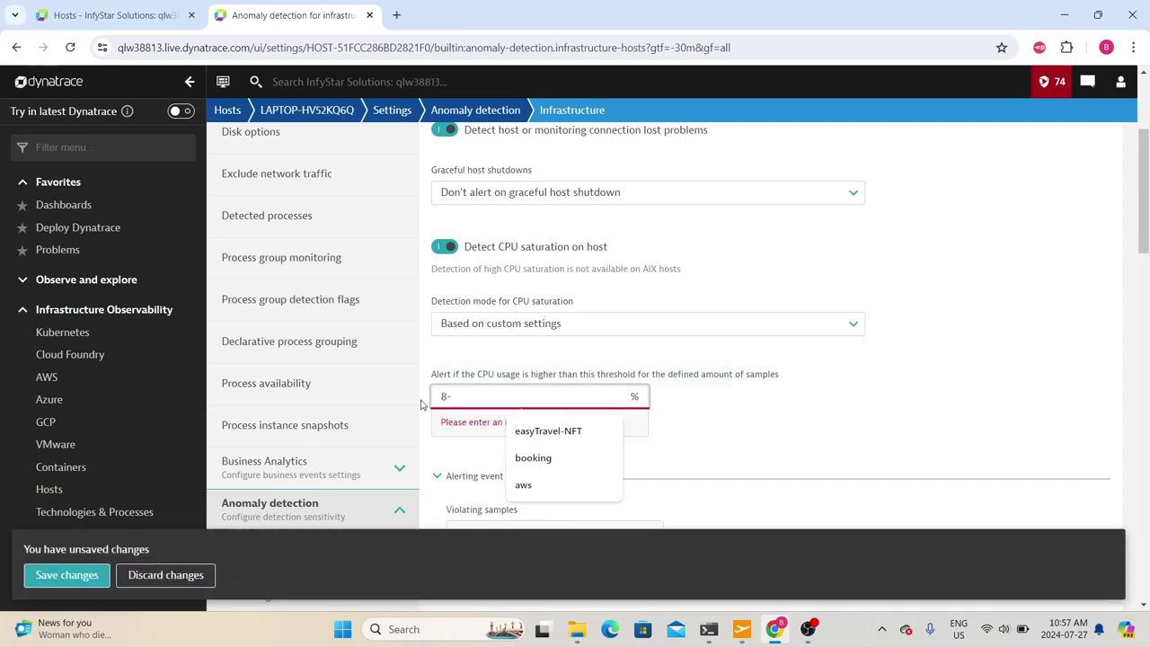
pyautogui.press('BackSpace')
pyautogui.write('0')
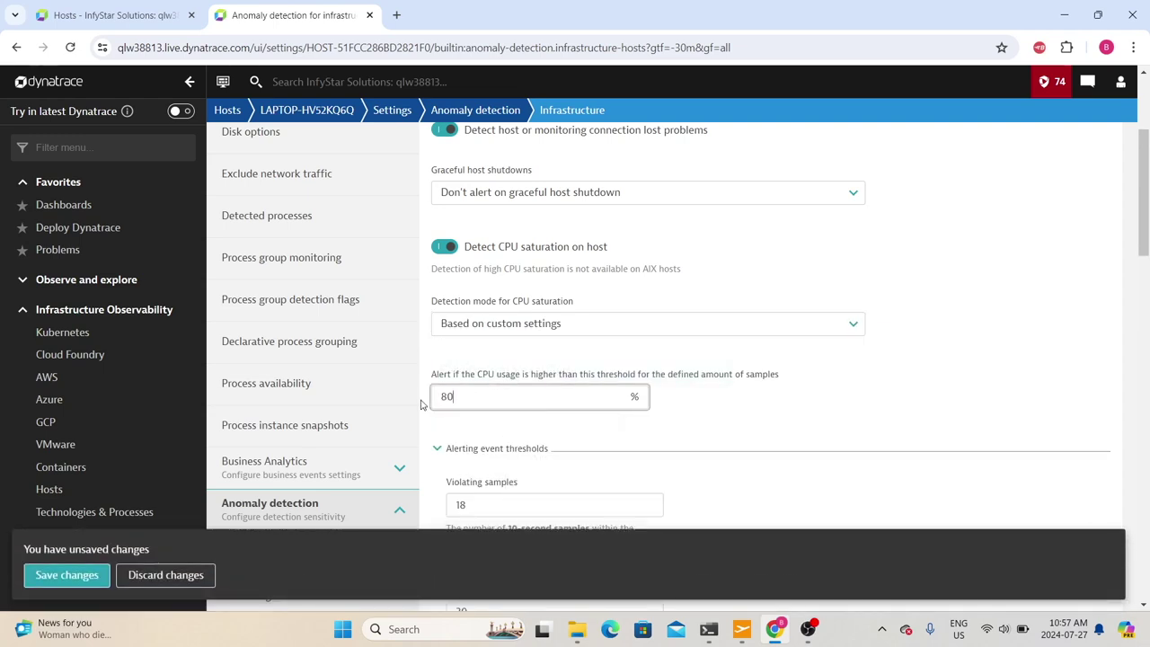
# - Open the host's OneAgent updates settings and review the update mode and target version
pyautogui.scroll(-3, 420, 405)
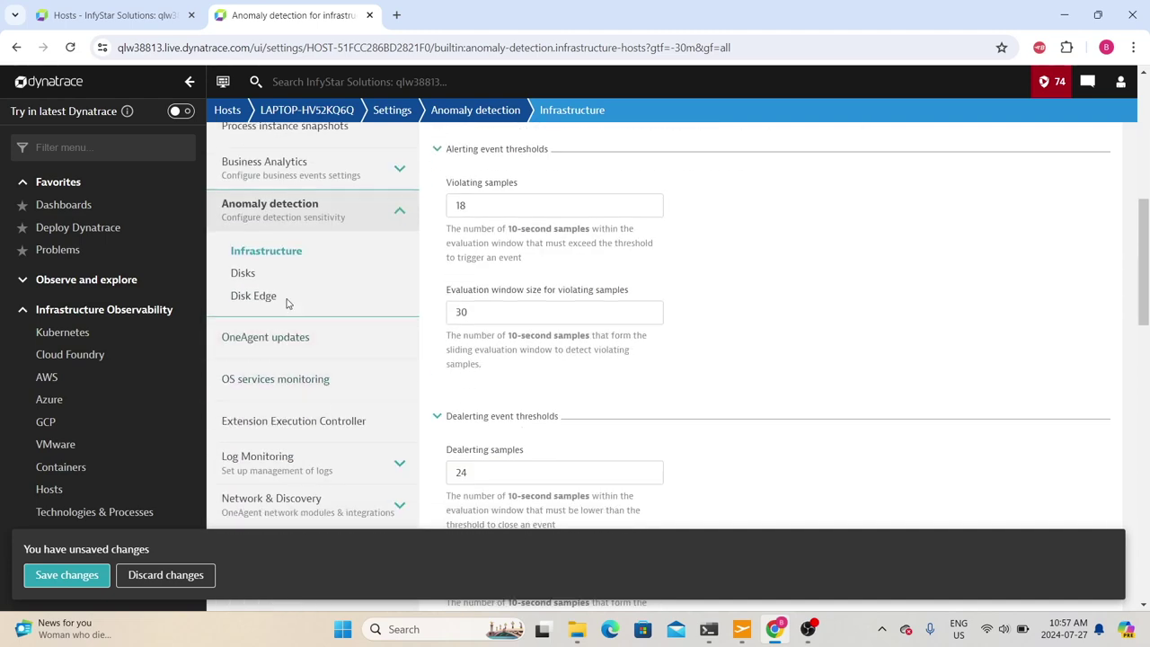
pyautogui.scroll(-2, 270, 298)
pyautogui.click(311, 190)
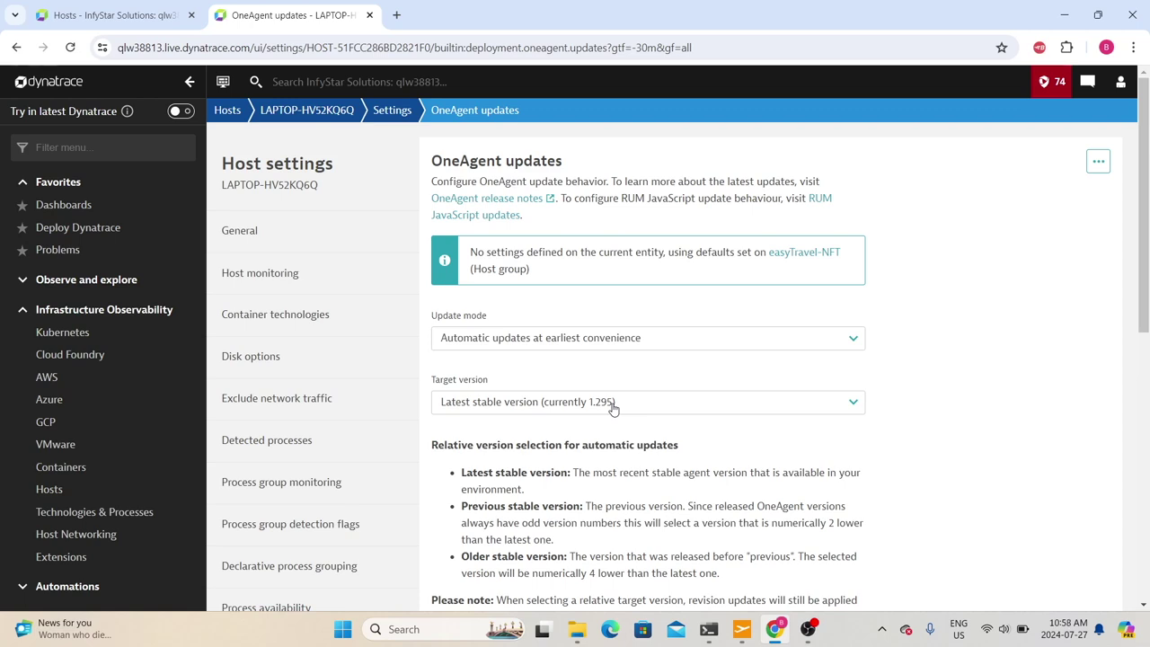
pyautogui.scroll(-2, 613, 409)
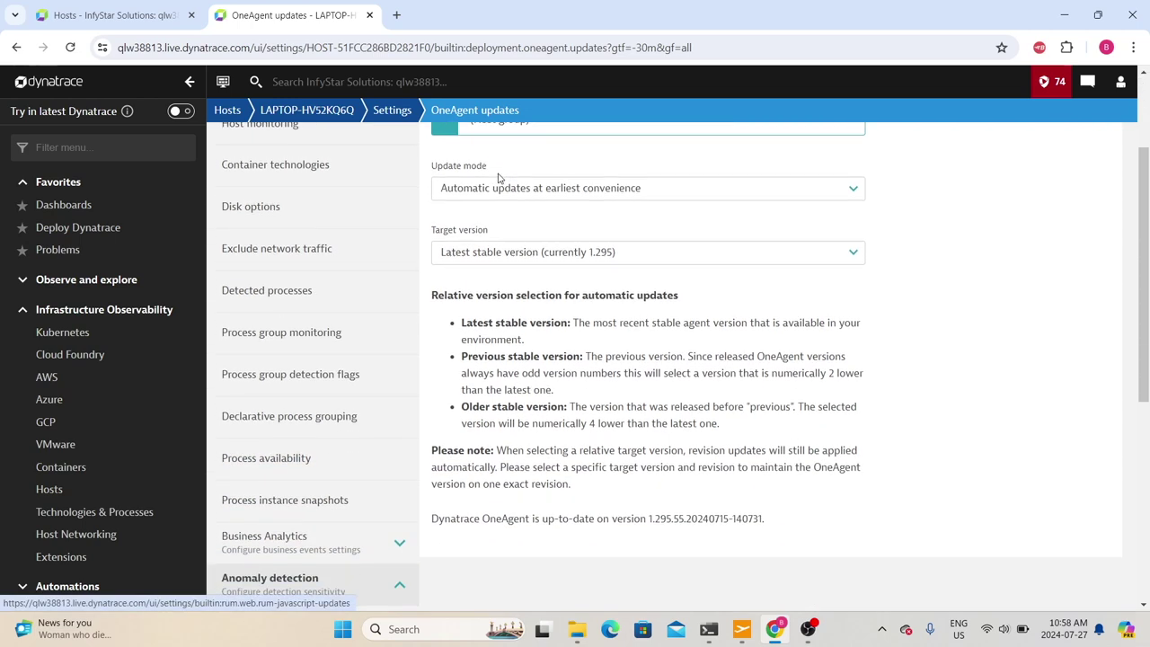
pyautogui.scroll(-5, 314, 465)
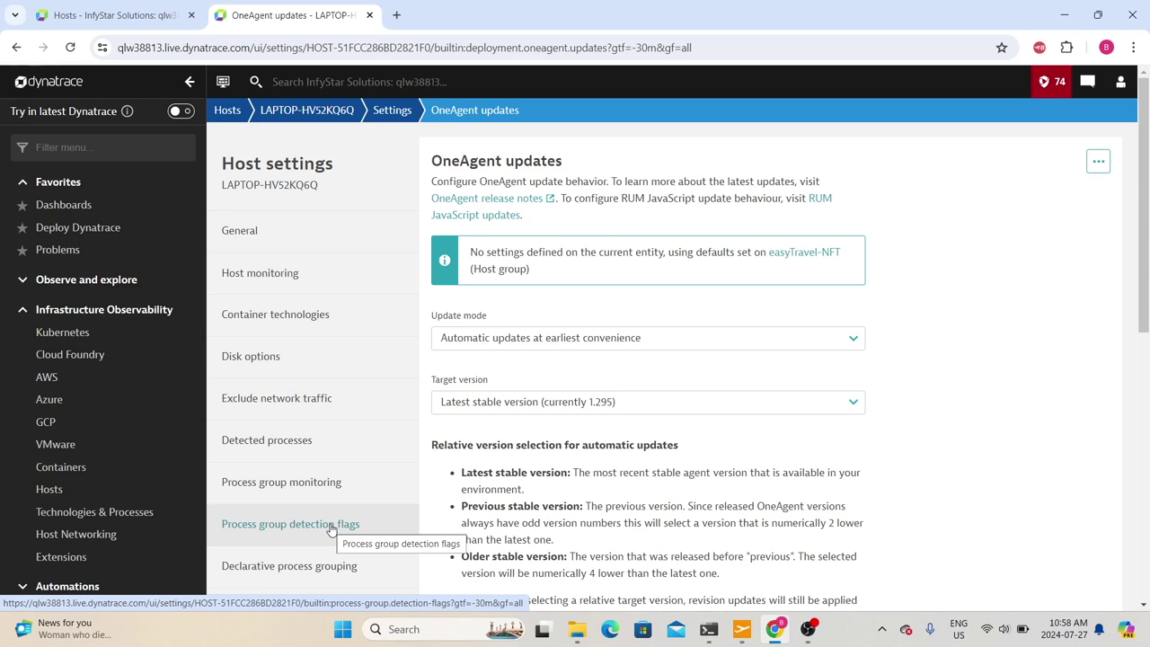
# - Revisit the host's Host monitoring settings and its Disk options page
pyautogui.click(270, 272)
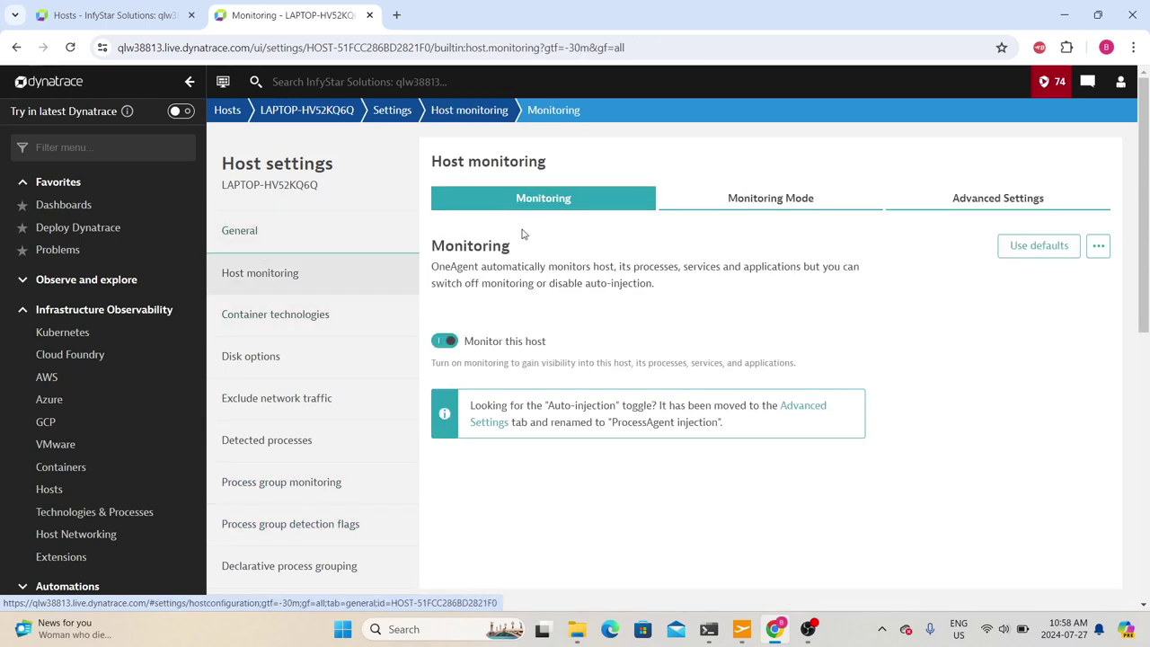
pyautogui.scroll(-3, 275, 404)
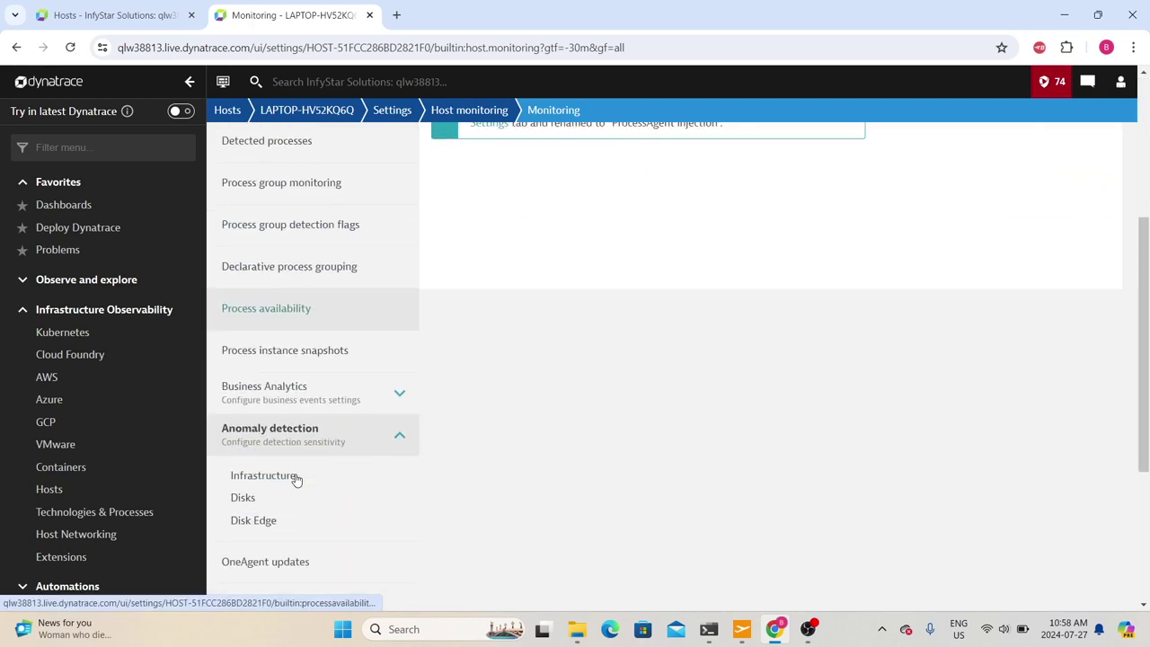
pyautogui.scroll(3, 297, 479)
pyautogui.click(254, 356)
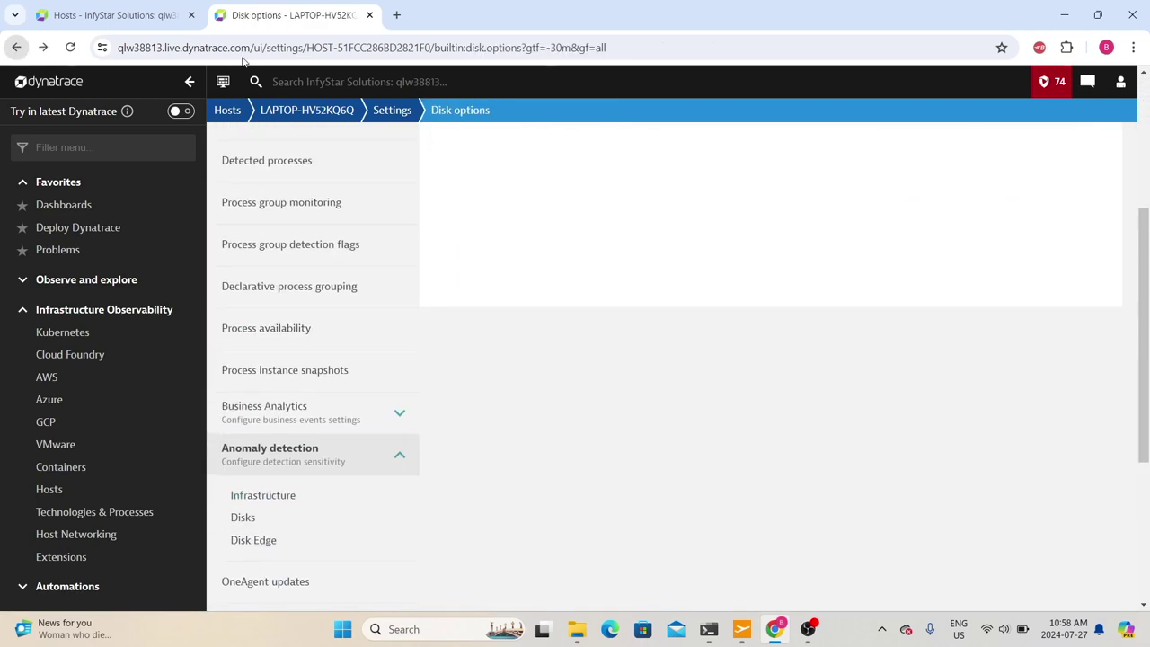
# - Return to the host's overview and switch it to the classic page
pyautogui.click(300, 111)
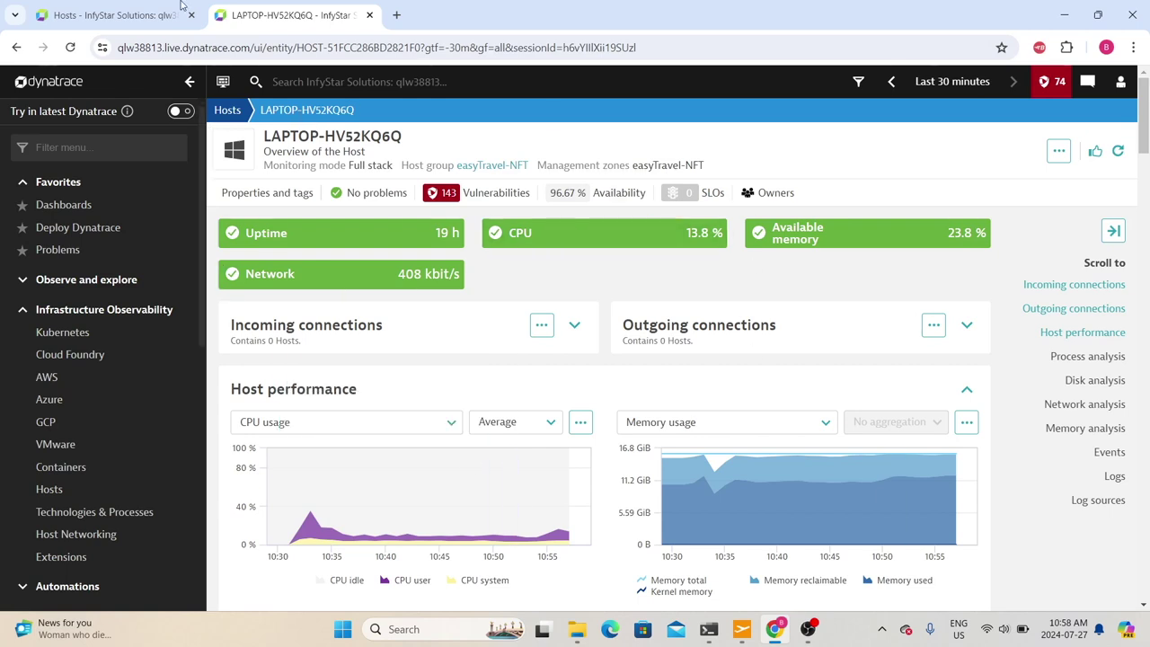
pyautogui.click(1059, 150)
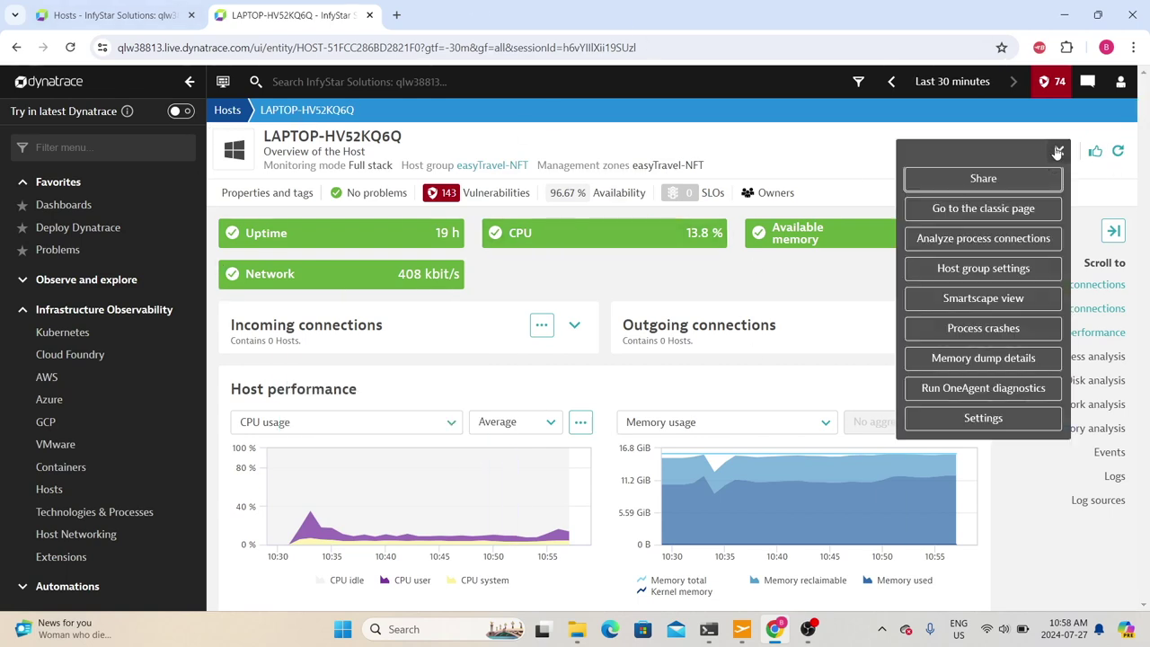
pyautogui.click(984, 207)
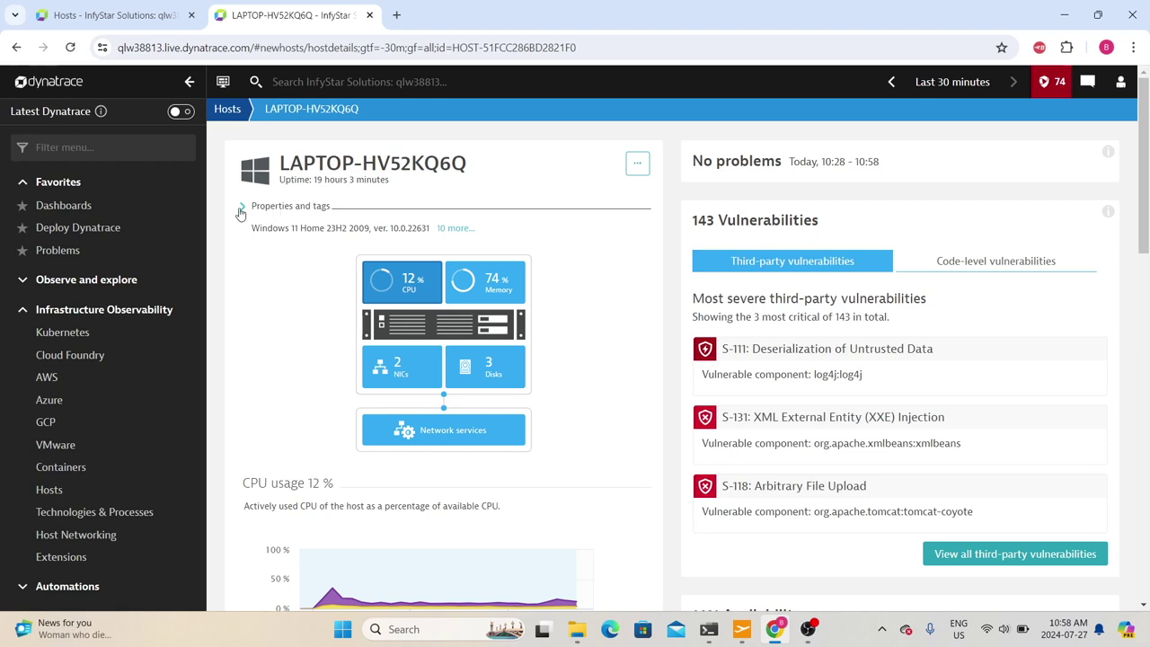
# - Expand the host's properties and tags and examine the operating system, detected name, OneAgent version and architecture
pyautogui.click(241, 209)
pyautogui.moveTo(248, 254); pyautogui.dragTo(417, 276)
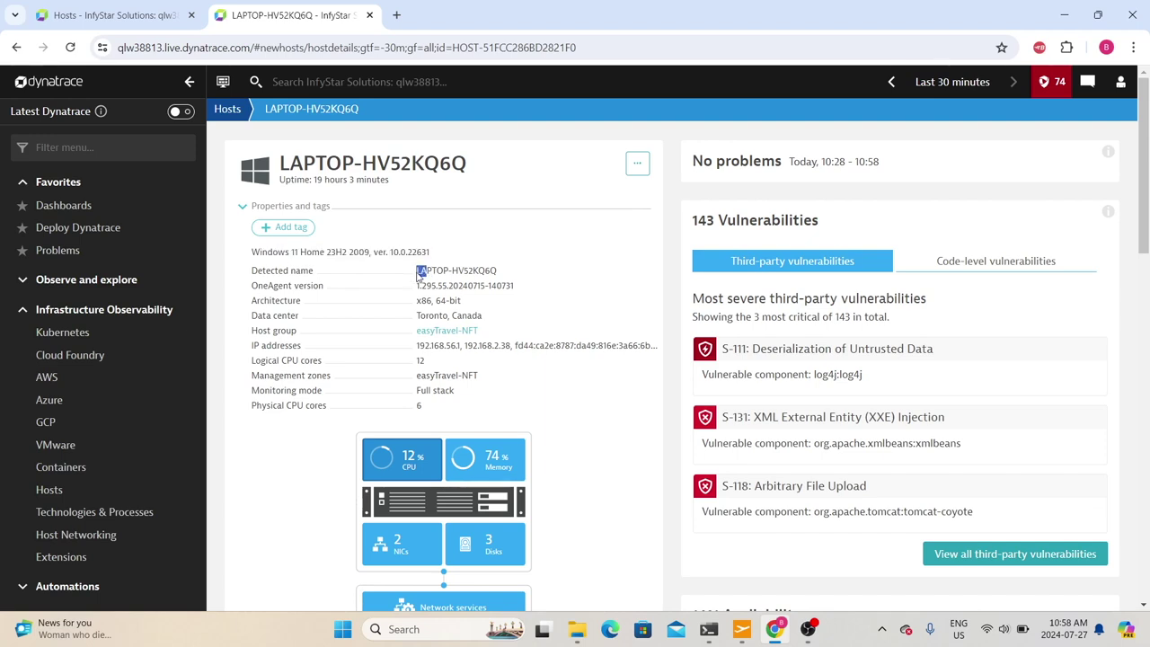
pyautogui.moveTo(513, 288); pyautogui.dragTo(251, 270)
pyautogui.moveTo(416, 288); pyautogui.dragTo(522, 286)
pyautogui.moveTo(255, 301); pyautogui.dragTo(504, 305)
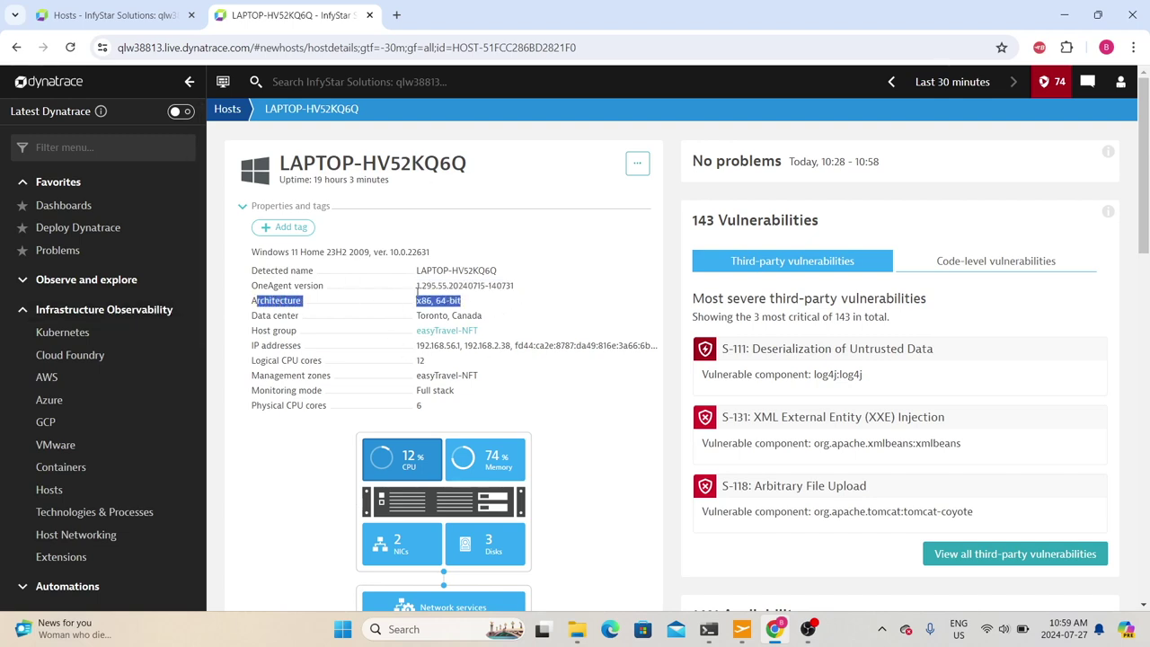
pyautogui.moveTo(241, 320); pyautogui.dragTo(253, 270)
# - Examine the host's data center, host group, full IP address list, CPU cores, management zones and monitoring mode
pyautogui.click(266, 317)
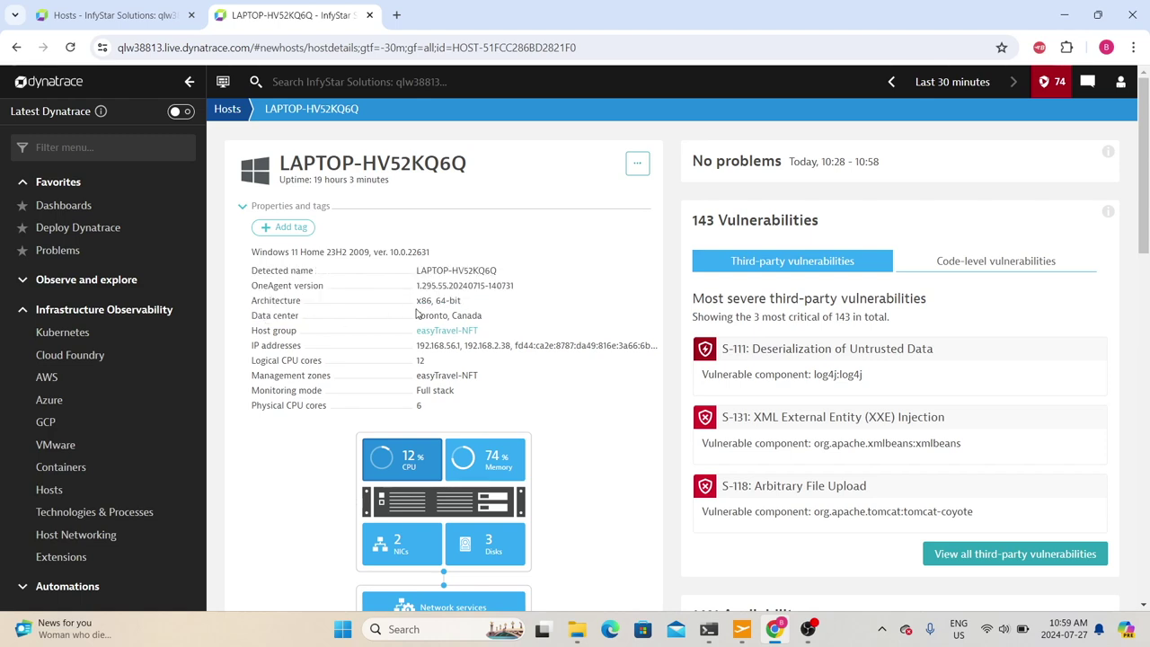
pyautogui.tripleClick(404, 313)
pyautogui.moveTo(268, 331); pyautogui.dragTo(465, 353)
pyautogui.click(465, 353)
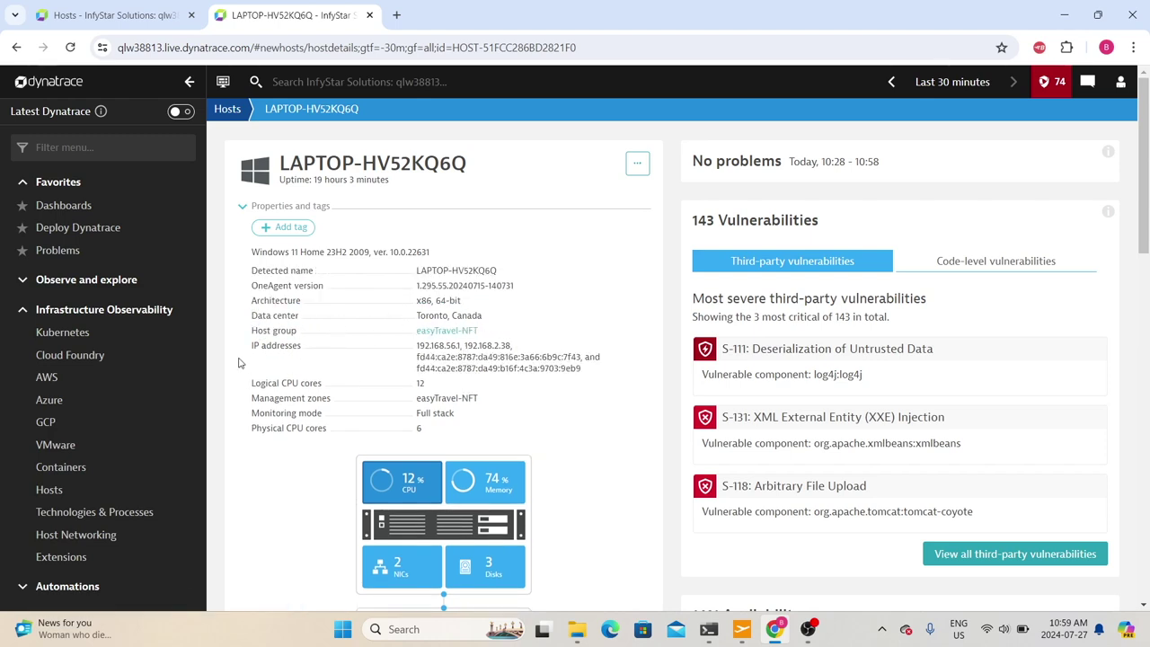
pyautogui.moveTo(407, 379); pyautogui.dragTo(416, 346)
pyautogui.click(428, 385)
pyautogui.moveTo(467, 415)
pyautogui.mouseDown()
pyautogui.moveTo(368, 411)
pyautogui.moveTo(243, 427)
pyautogui.moveTo(455, 428)
pyautogui.mouseUp()
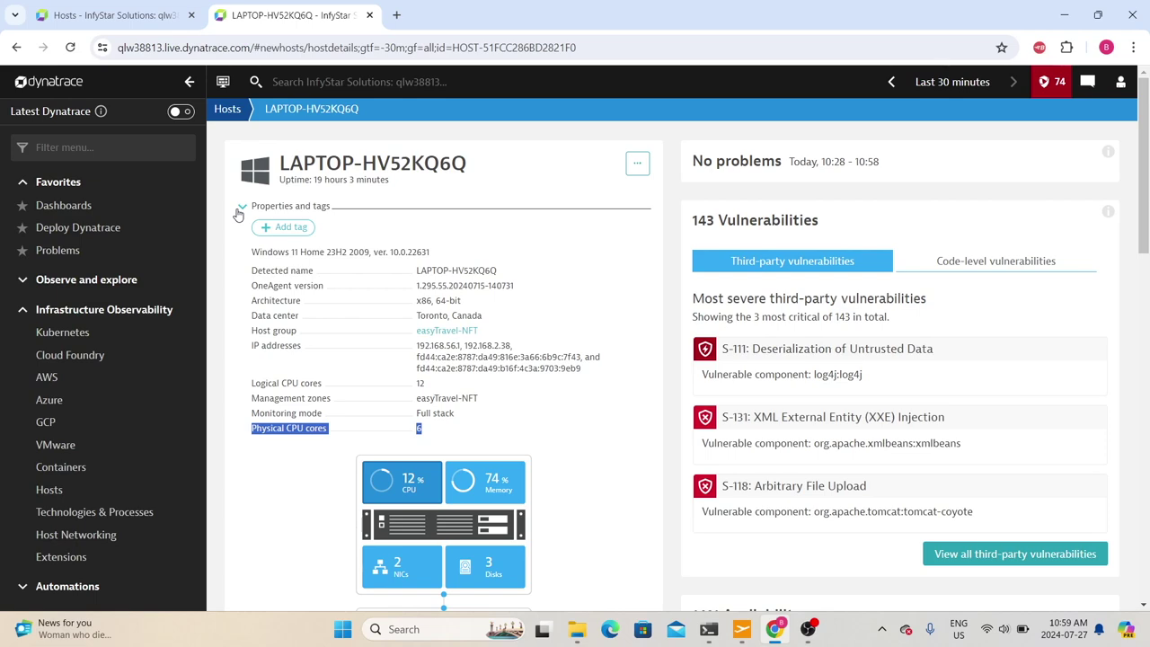
# - Collapse the properties and tags and examine the host's resource tiles and CPU usage chart
pyautogui.click(241, 206)
pyautogui.scroll(-2, 562, 452)
pyautogui.scroll(2, 562, 452)
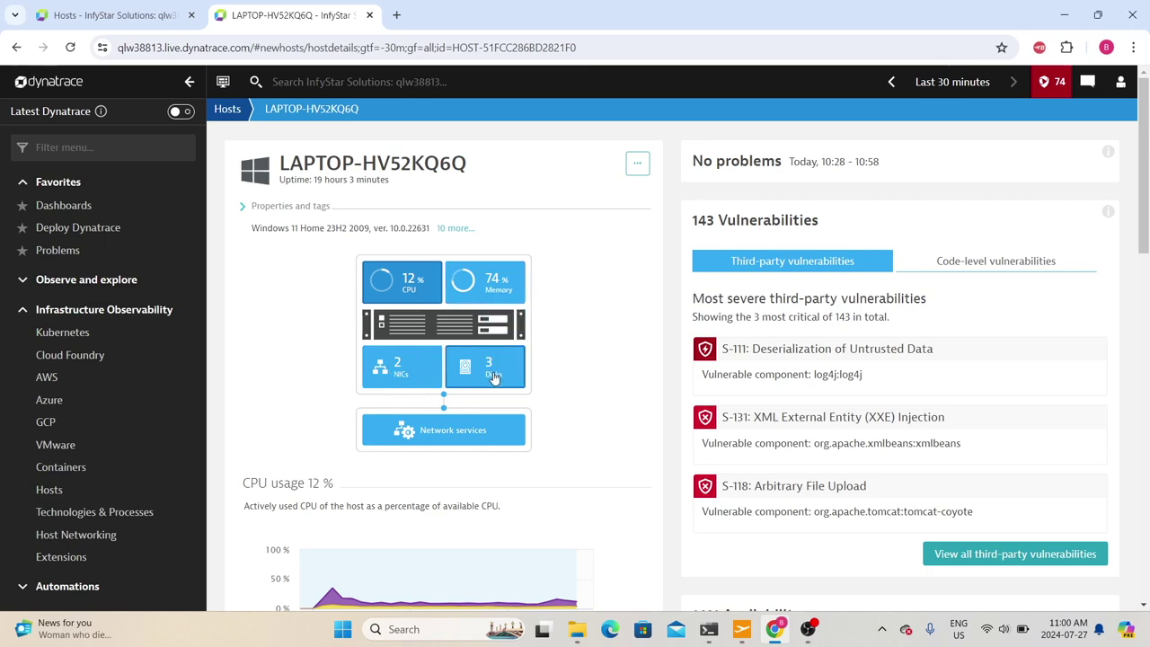
pyautogui.scroll(-1, 402, 338)
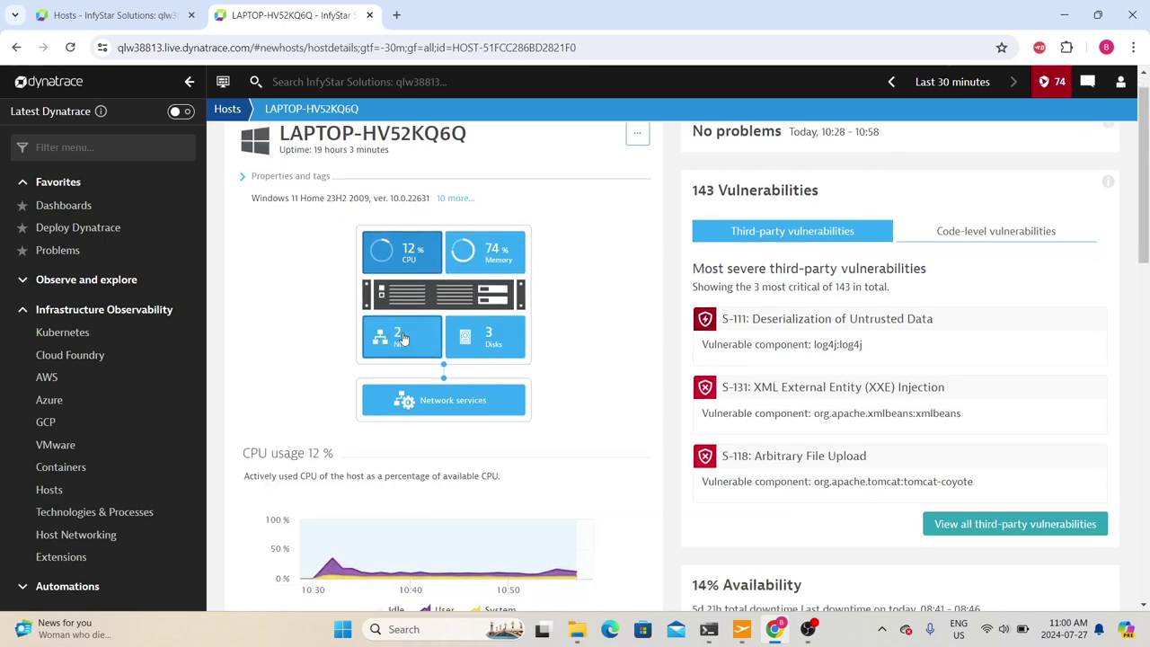
pyautogui.scroll(-2, 374, 318)
pyautogui.moveTo(290, 258); pyautogui.dragTo(513, 278)
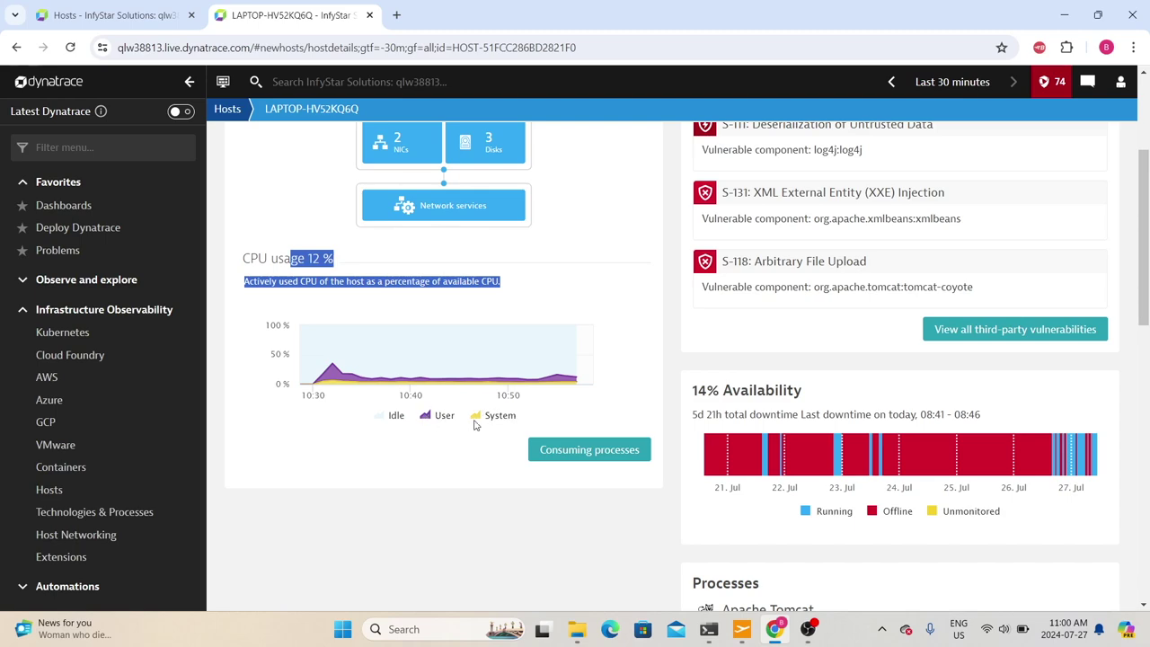
# - Display the host's memory metrics and examine the memory usage chart with its page fault and swap usage views
pyautogui.scroll(3, 476, 425)
pyautogui.click(493, 293)
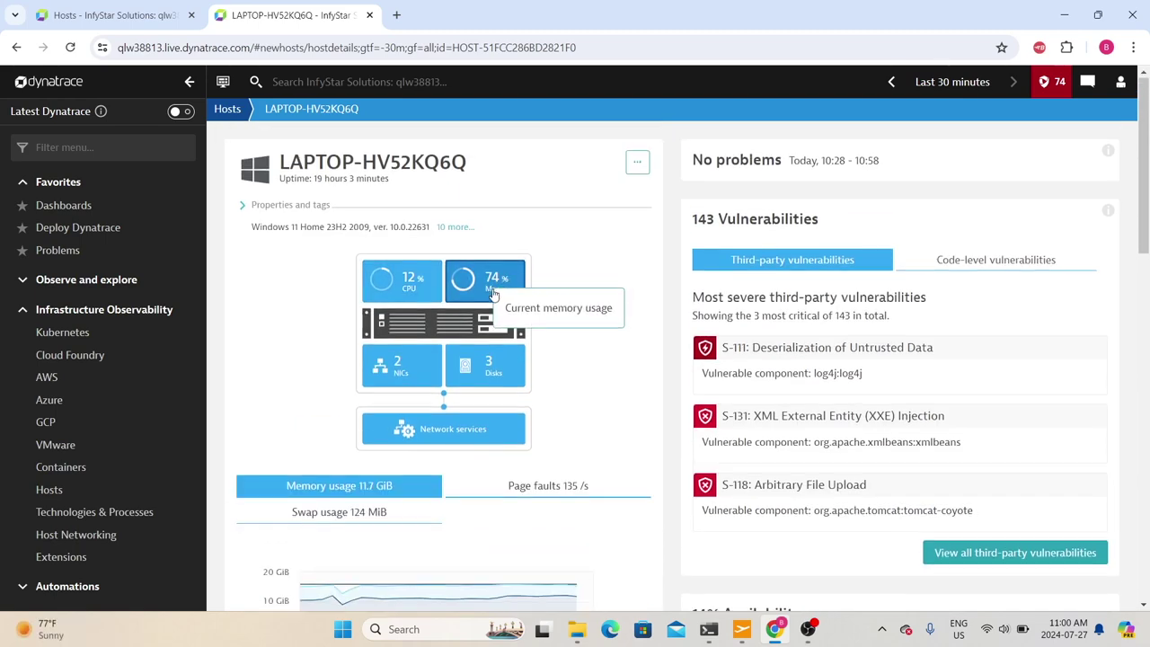
pyautogui.scroll(-3, 493, 294)
pyautogui.moveTo(420, 357)
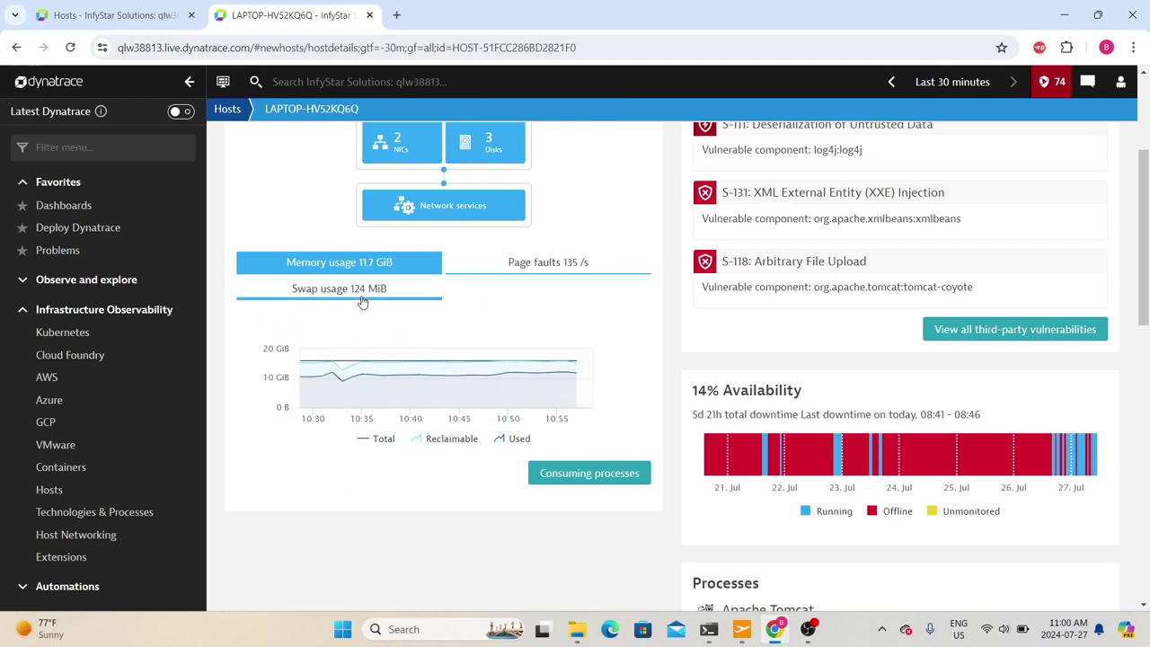
# - Display the host's network interface metrics and examine the traffic chart with its packets, quality and connectivity views
pyautogui.scroll(3, 363, 303)
pyautogui.click(399, 367)
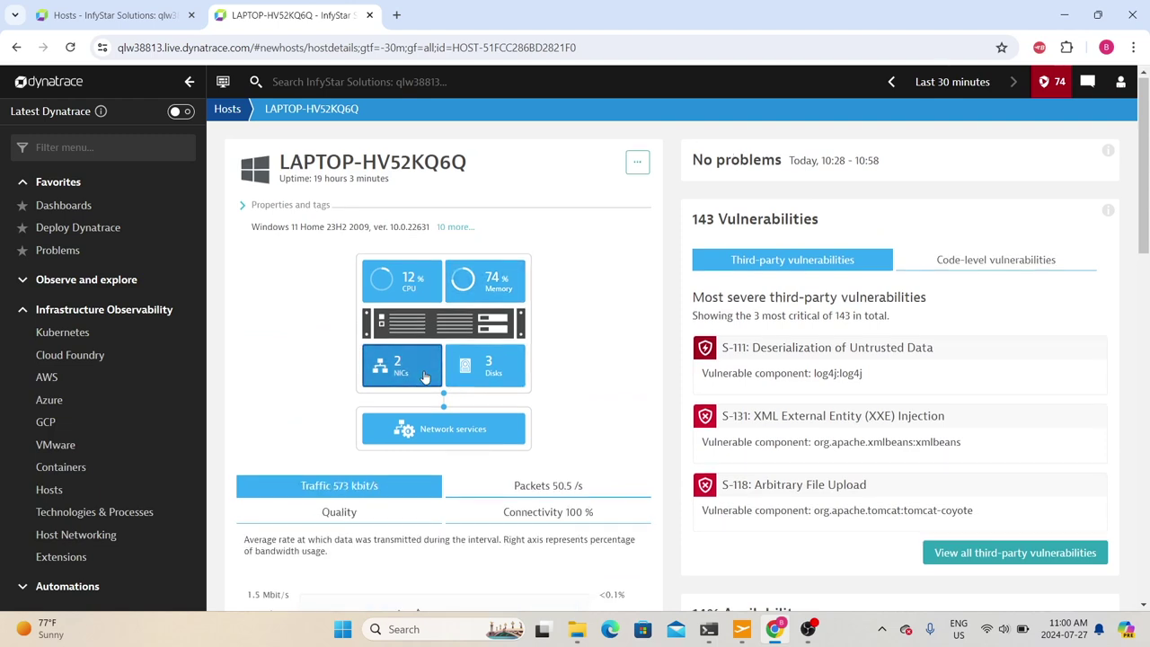
pyautogui.scroll(-2, 370, 359)
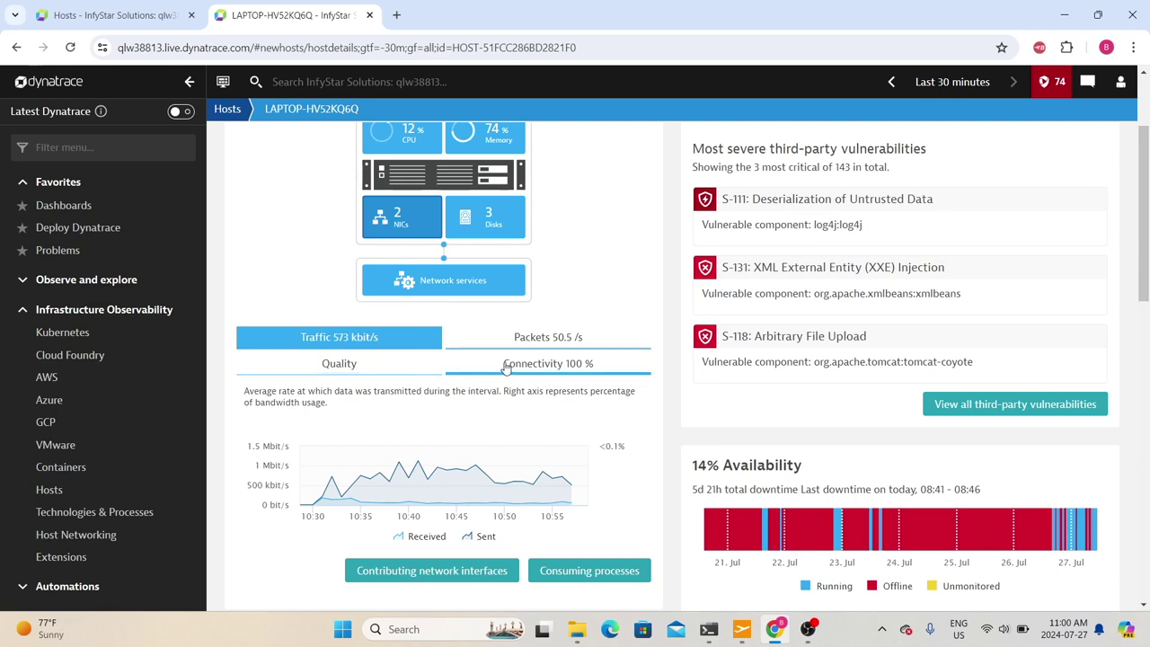
# - Display the host's disk metrics and examine the throughput chart with its IOPS, latency and space usage views
pyautogui.scroll(1, 541, 377)
pyautogui.click(485, 236)
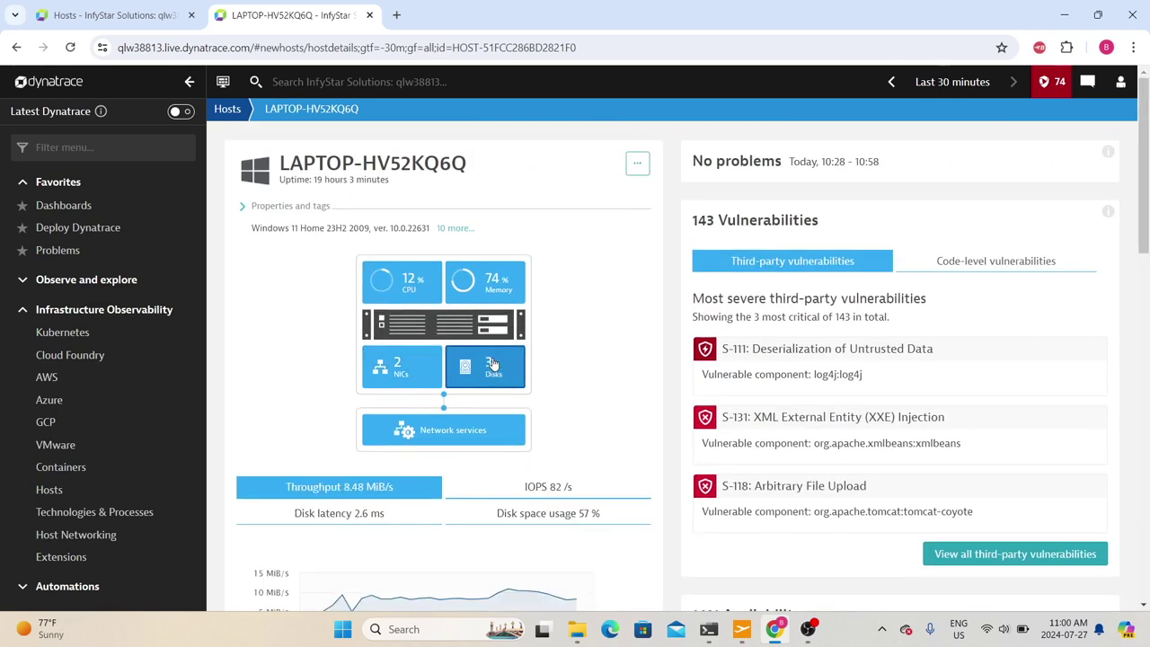
pyautogui.scroll(-1, 485, 220)
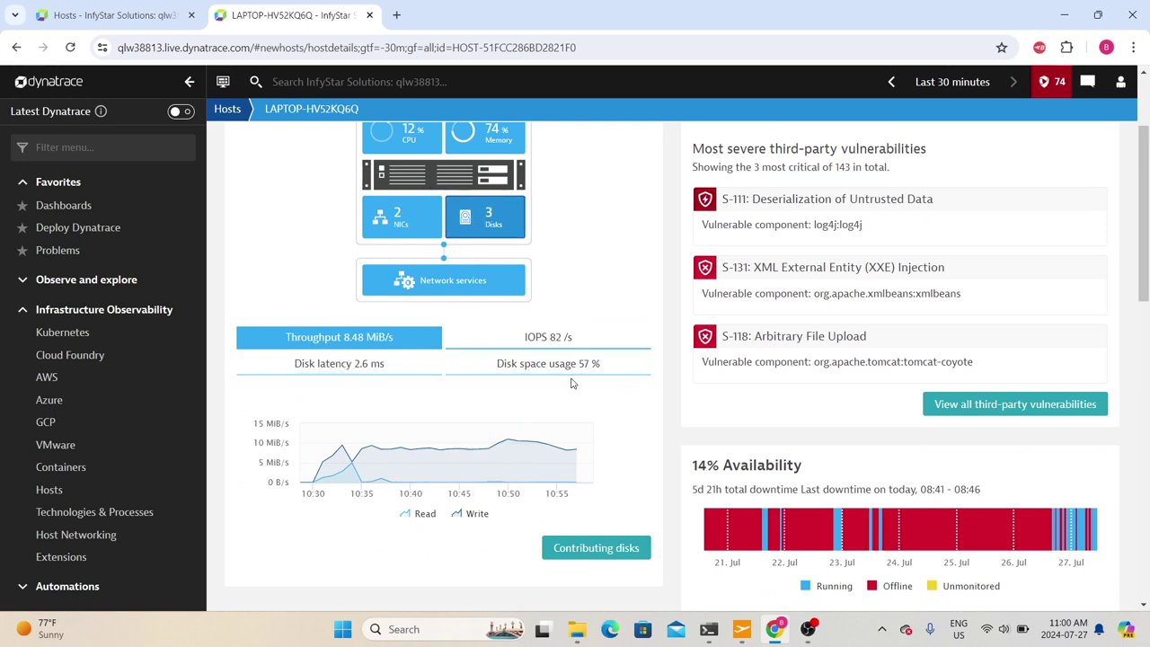
# - Display the host's CPU usage metrics and open the list of processes consuming CPU
pyautogui.scroll(3, 539, 377)
pyautogui.click(409, 291)
pyautogui.scroll(-3, 409, 290)
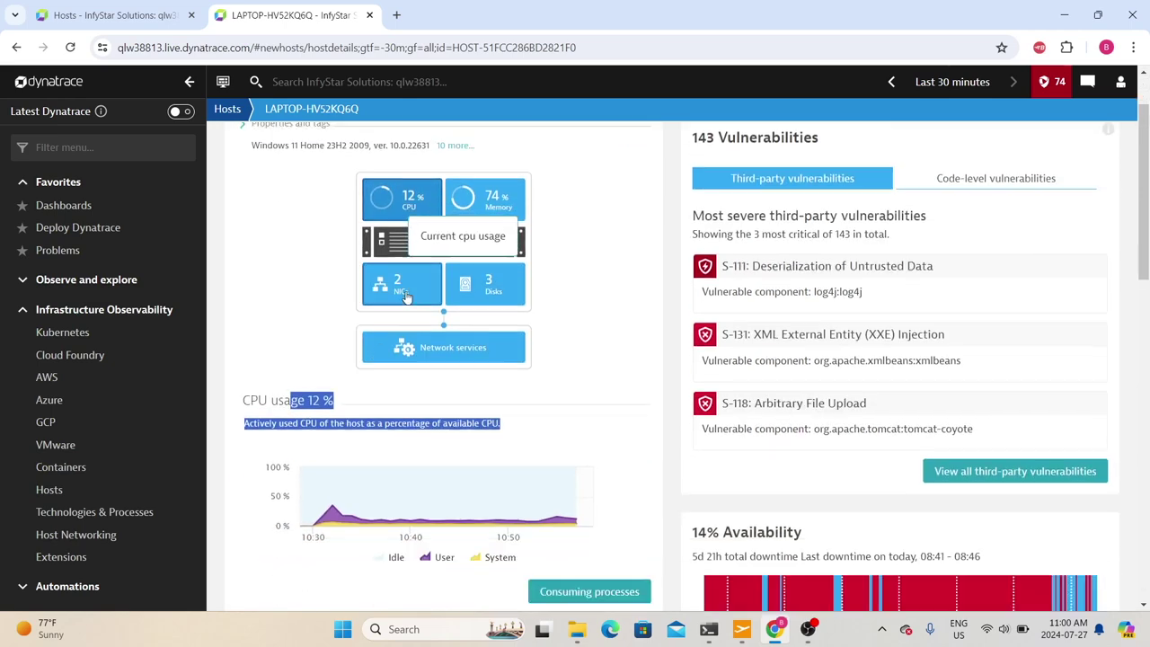
pyautogui.scroll(1, 351, 356)
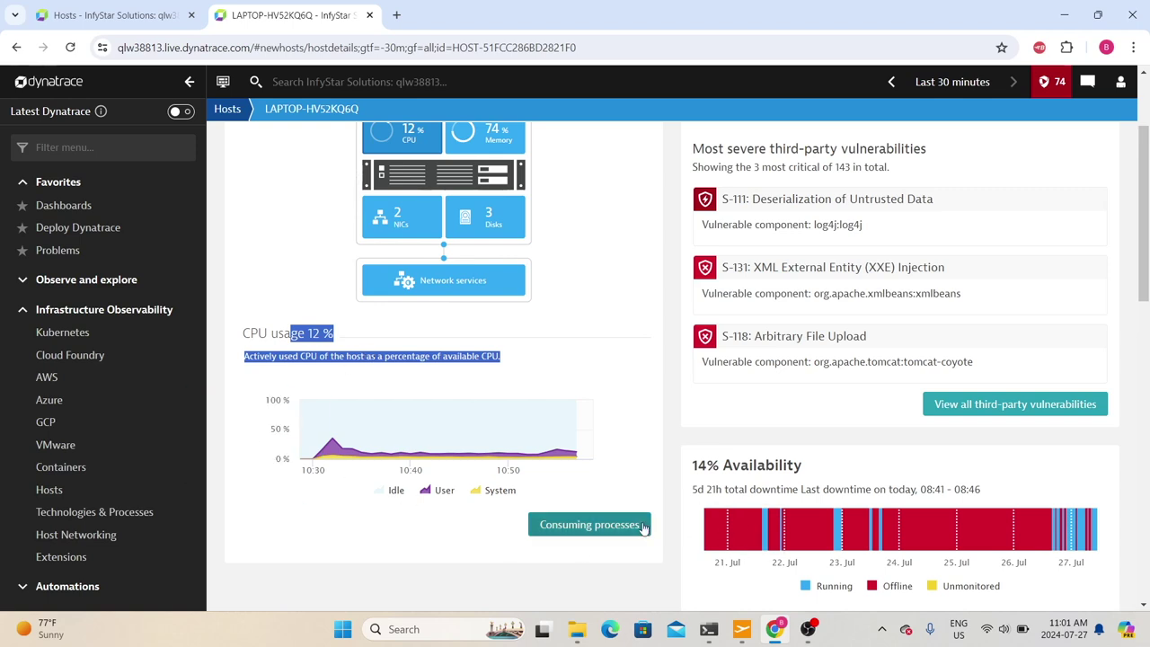
pyautogui.click(607, 528)
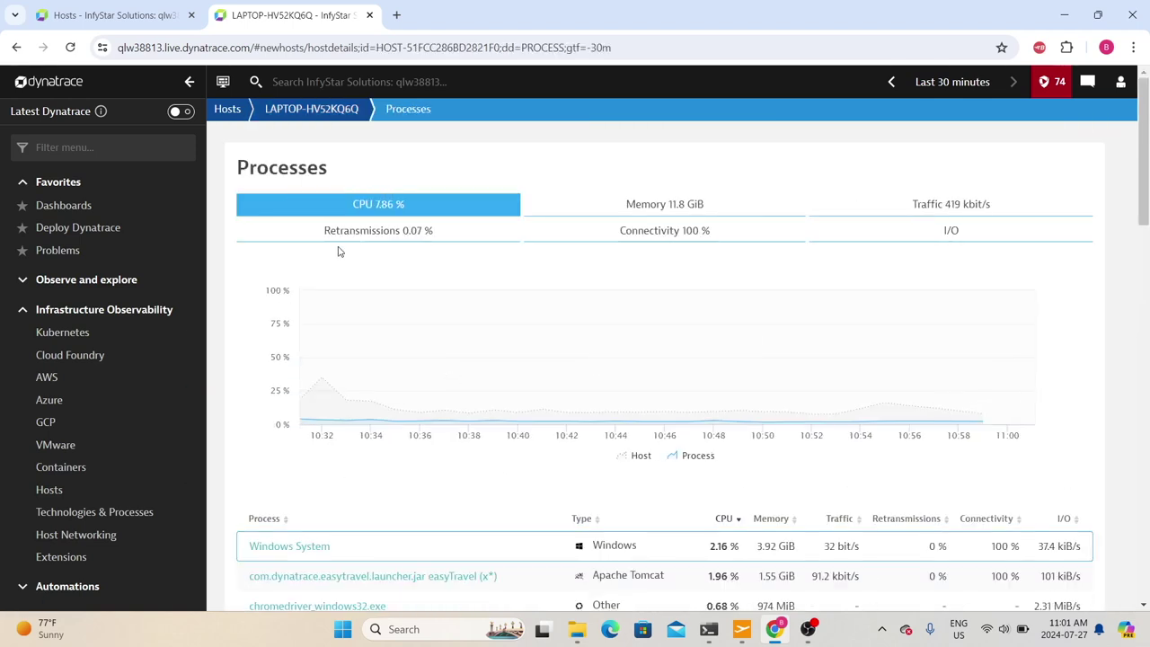
# - Examine the process list's CPU, memory, traffic, retransmissions, connectivity and I/O columns along with the CPU chart
pyautogui.scroll(-1, 651, 210)
pyautogui.scroll(1, 642, 235)
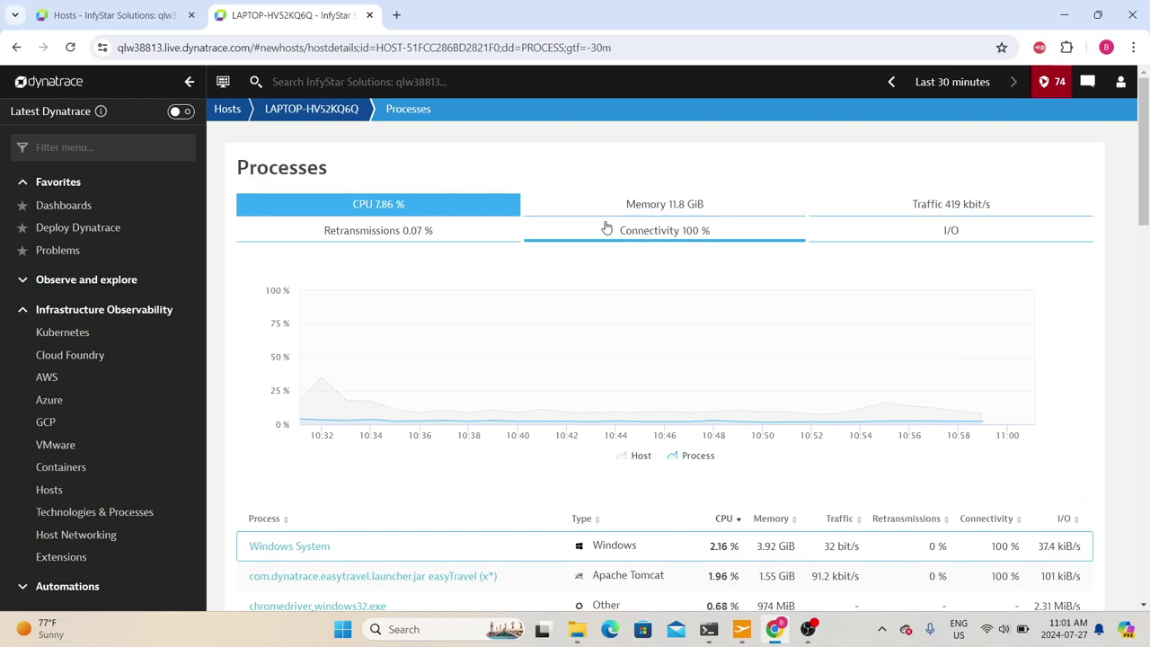
pyautogui.scroll(-2, 611, 236)
pyautogui.scroll(-4, 257, 403)
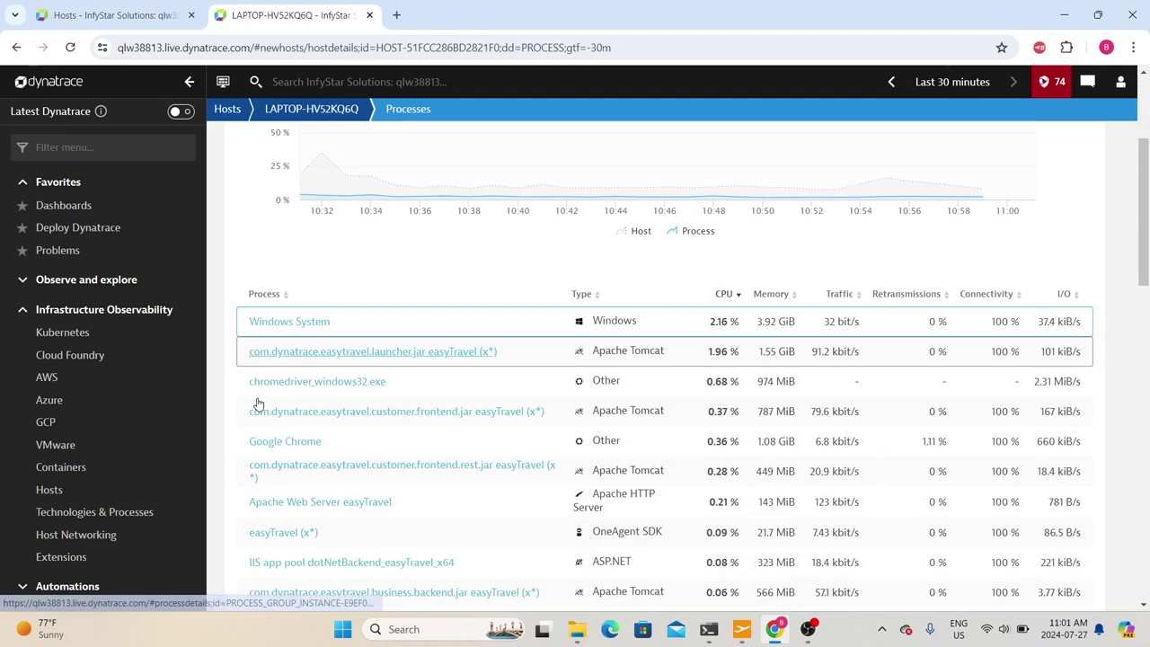
pyautogui.scroll(5, 257, 405)
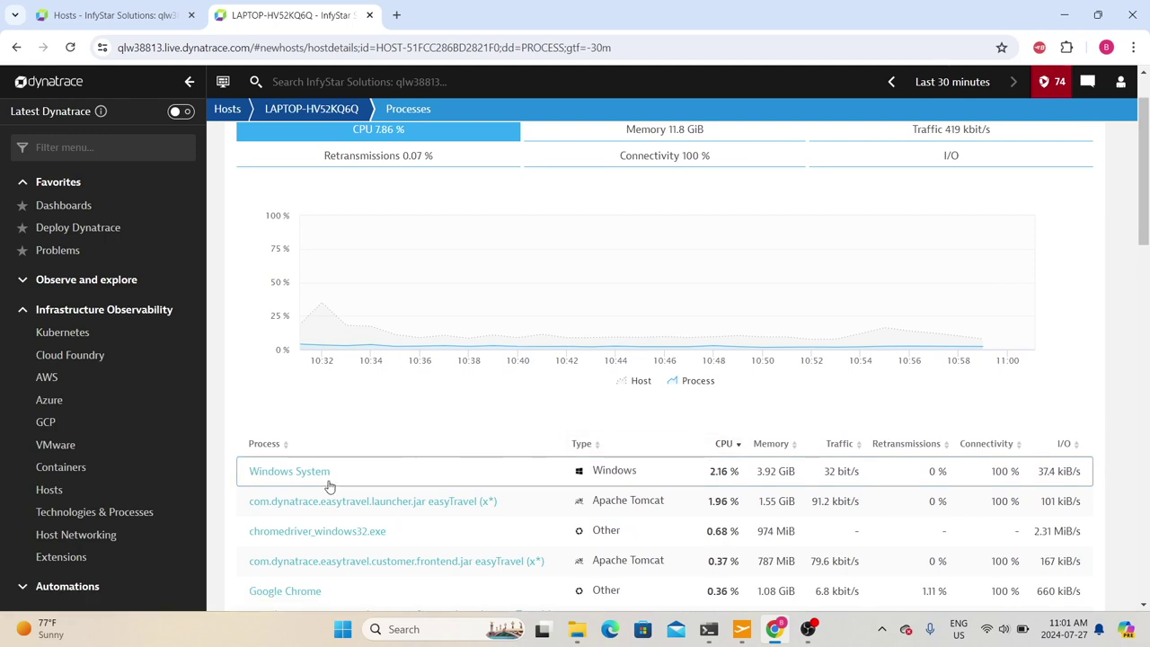
pyautogui.scroll(-2, 604, 454)
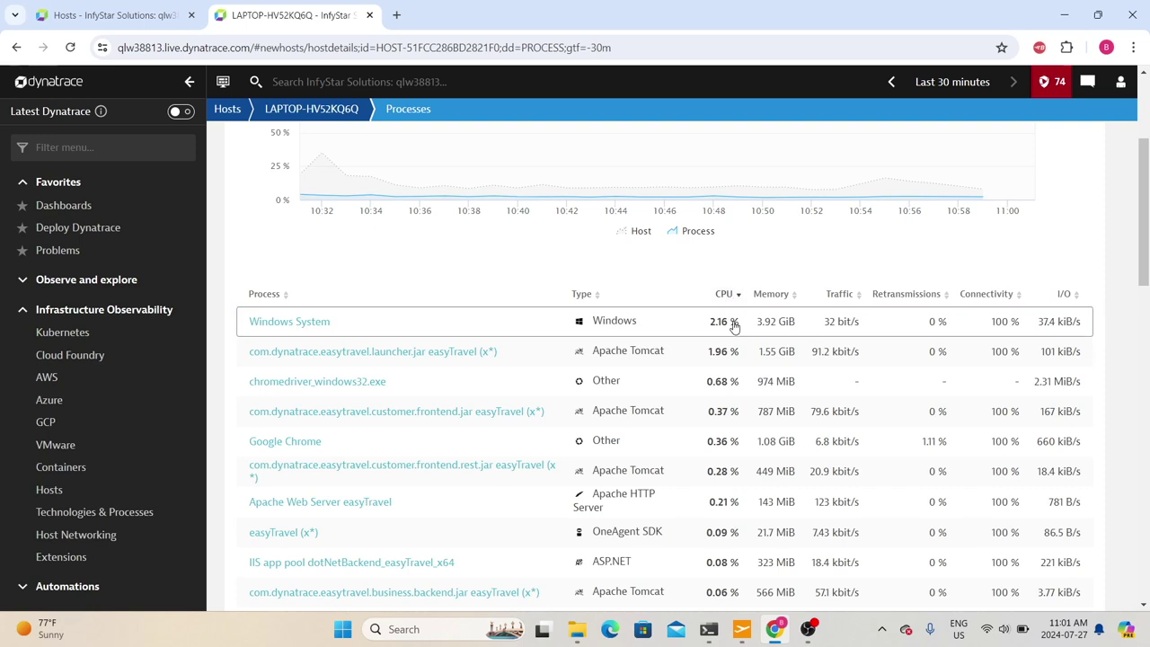
pyautogui.scroll(1, 786, 304)
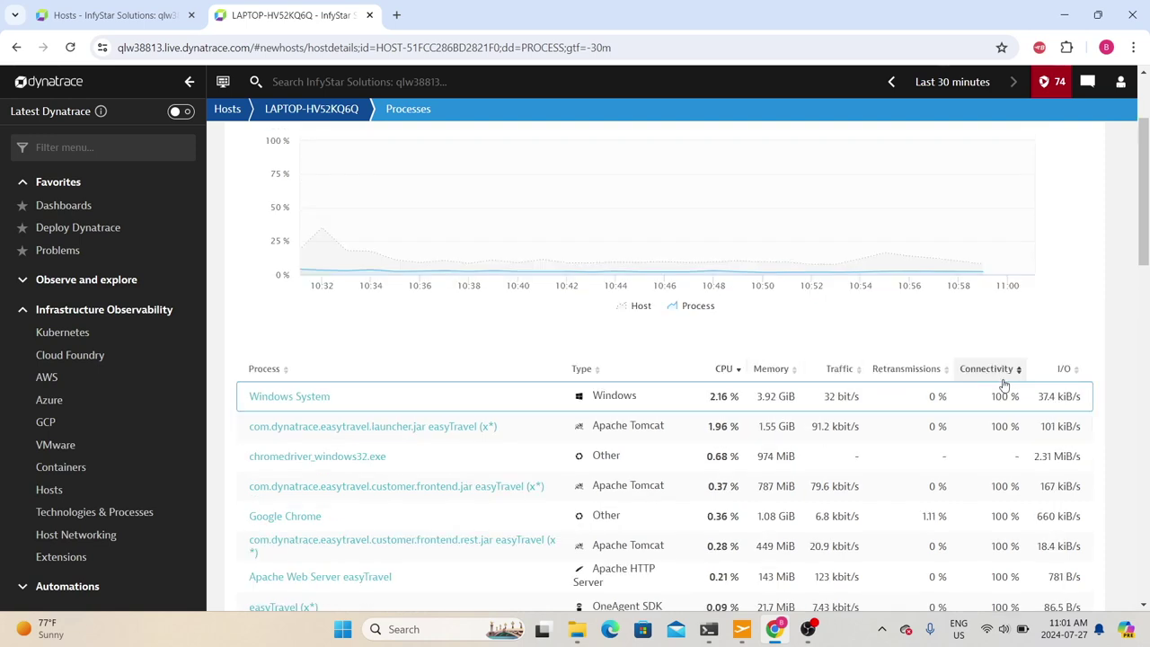
# - Sort the host's processes by type and examine the technologies listed down to the end of the table
pyautogui.click(576, 371)
pyautogui.scroll(-3, 576, 373)
pyautogui.scroll(-10, 576, 373)
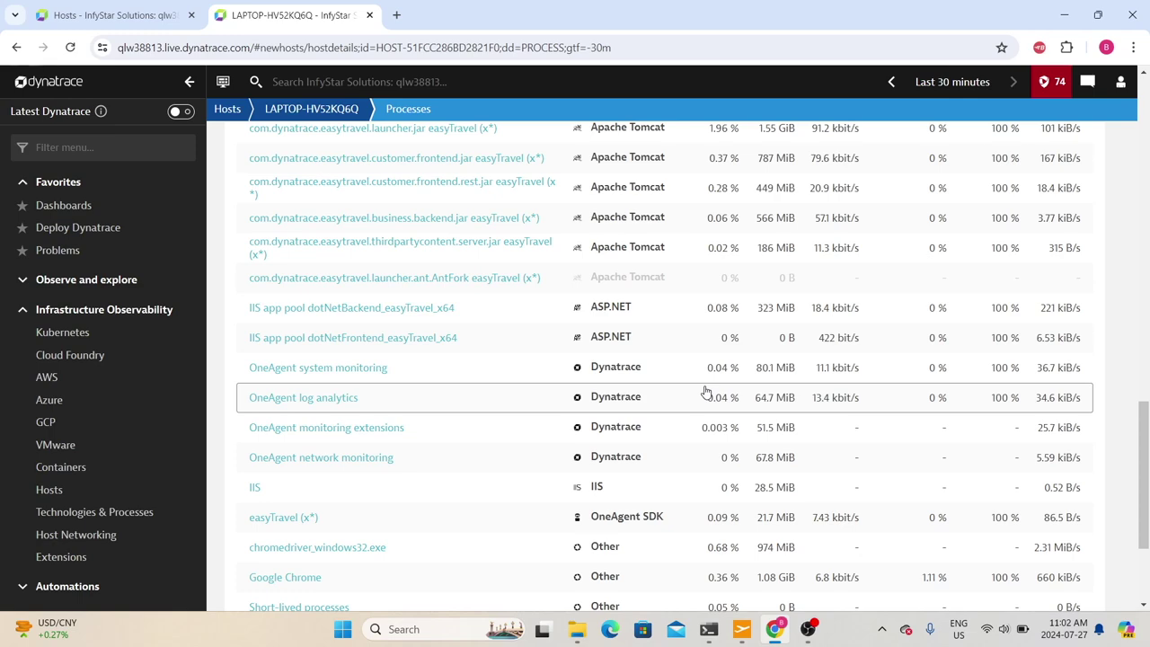
pyautogui.scroll(-2, 508, 370)
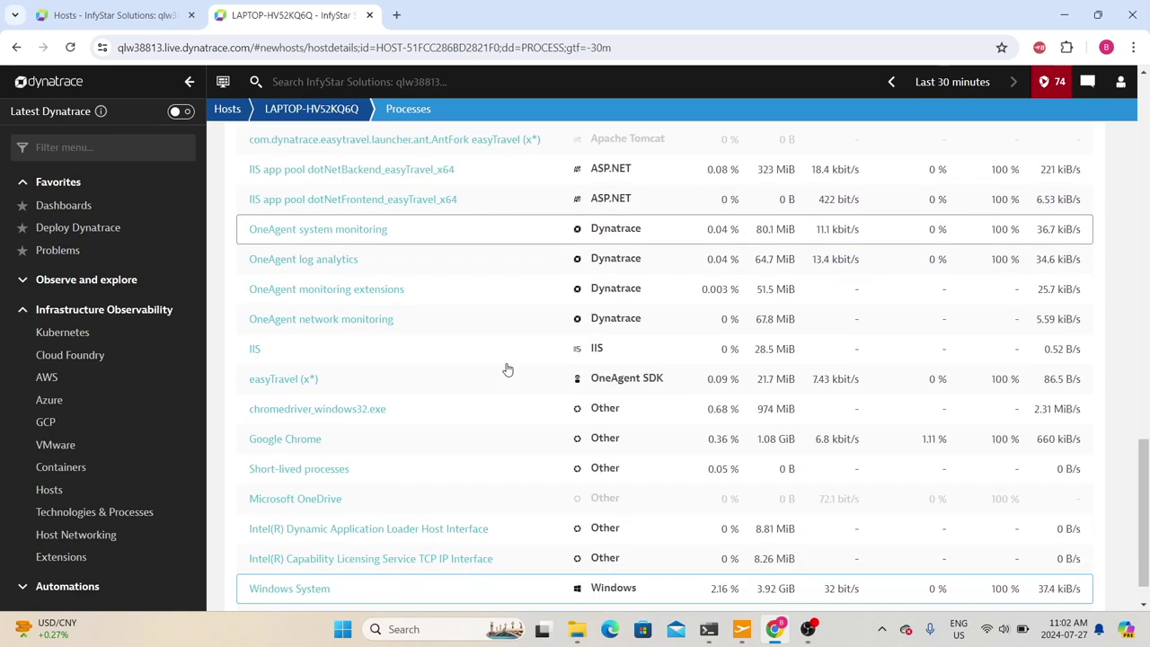
# - Search the web in a new tab for "Dyantrace Important process" and open the documentation page "Which are the most important processes?"
pyautogui.click(396, 14)
pyautogui.write('dty')
pyautogui.press('BackSpace')
pyautogui.press('BackSpace')
pyautogui.press('BackSpace')
pyautogui.write('Dy')
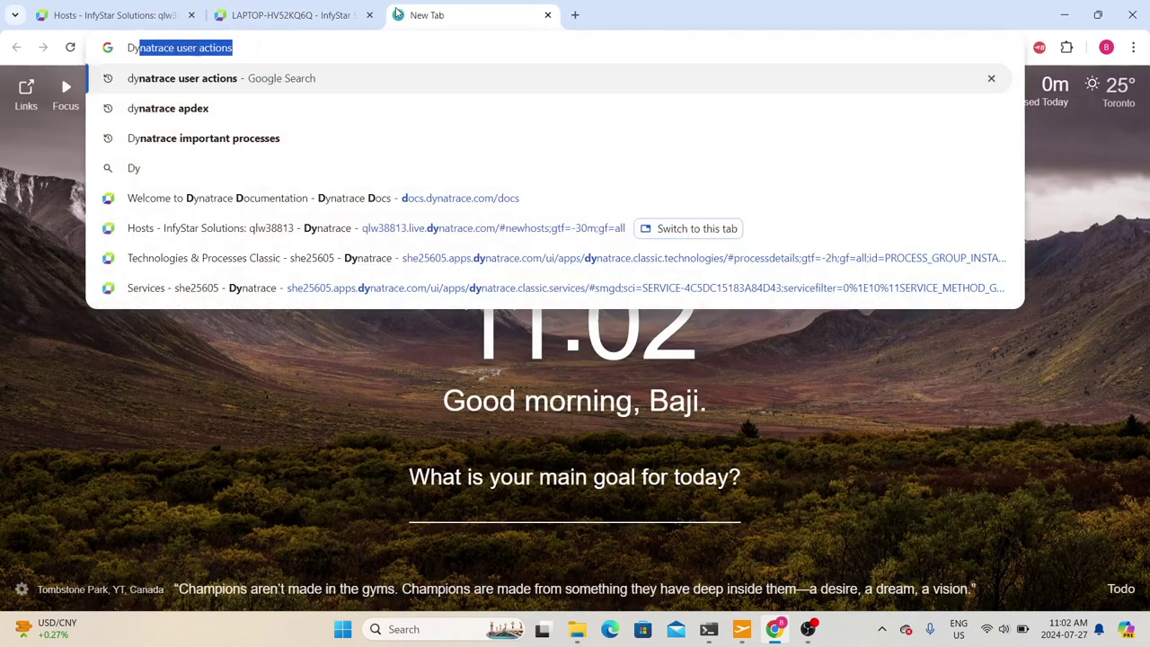
pyautogui.write('antrace Important process')
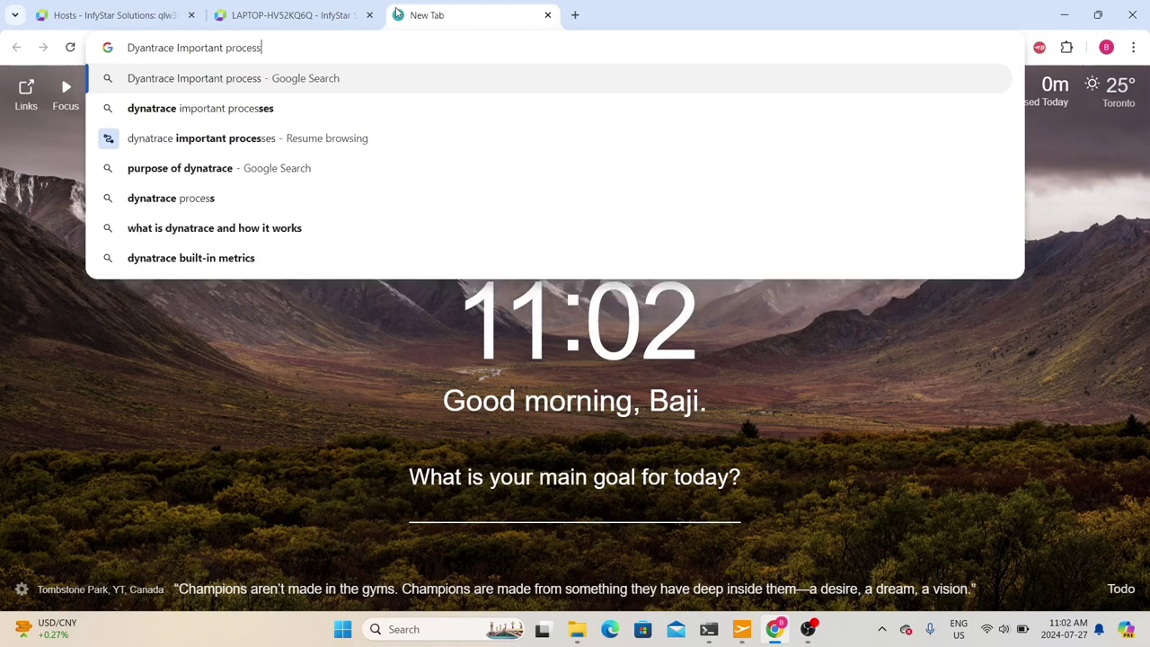
pyautogui.press('Return')
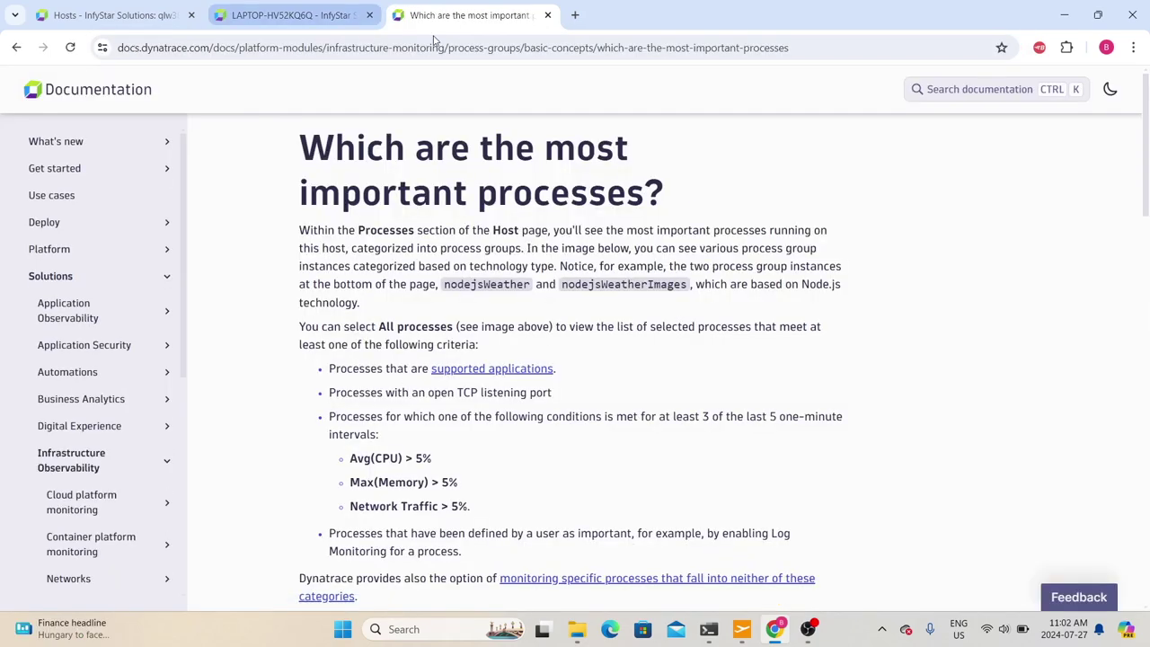
# - Read the documentation's criteria for important processes, highlighting the full list and the CPU, memory and network traffic thresholds
pyautogui.scroll(15, 385, 234)
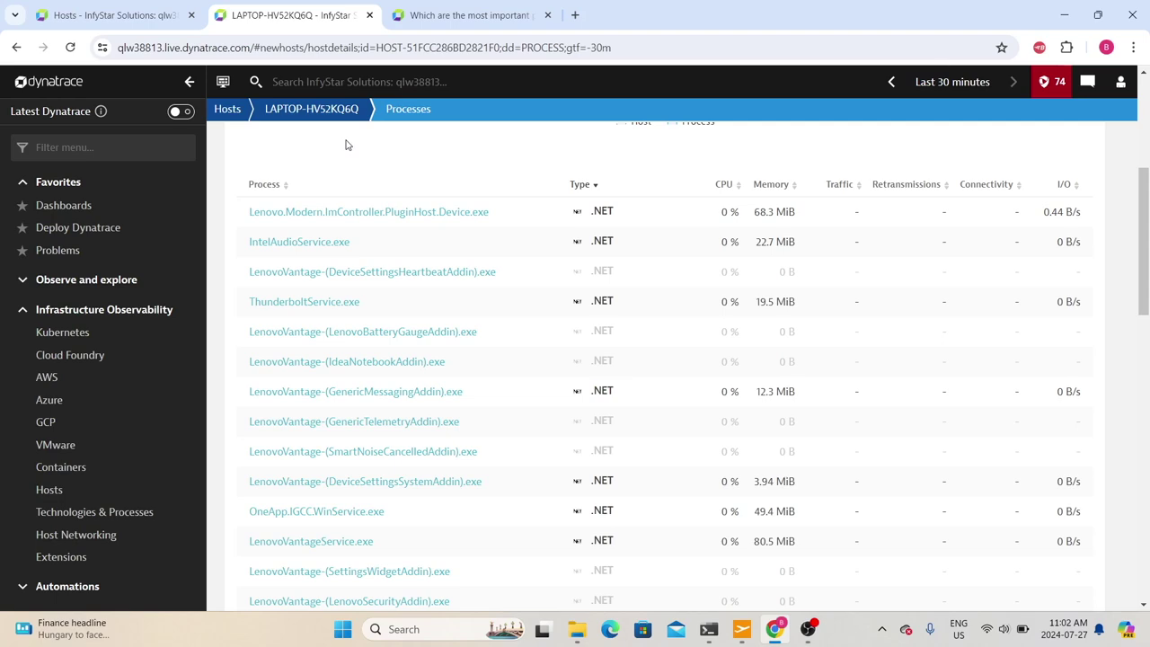
pyautogui.click(494, 15)
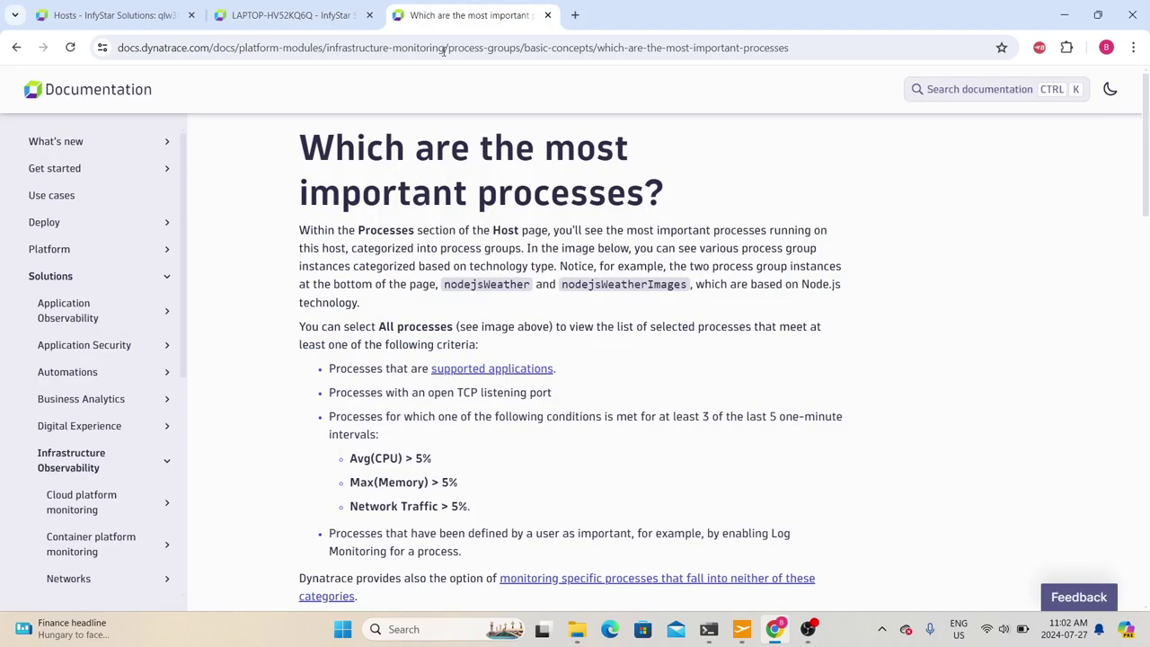
pyautogui.scroll(-1, 409, 359)
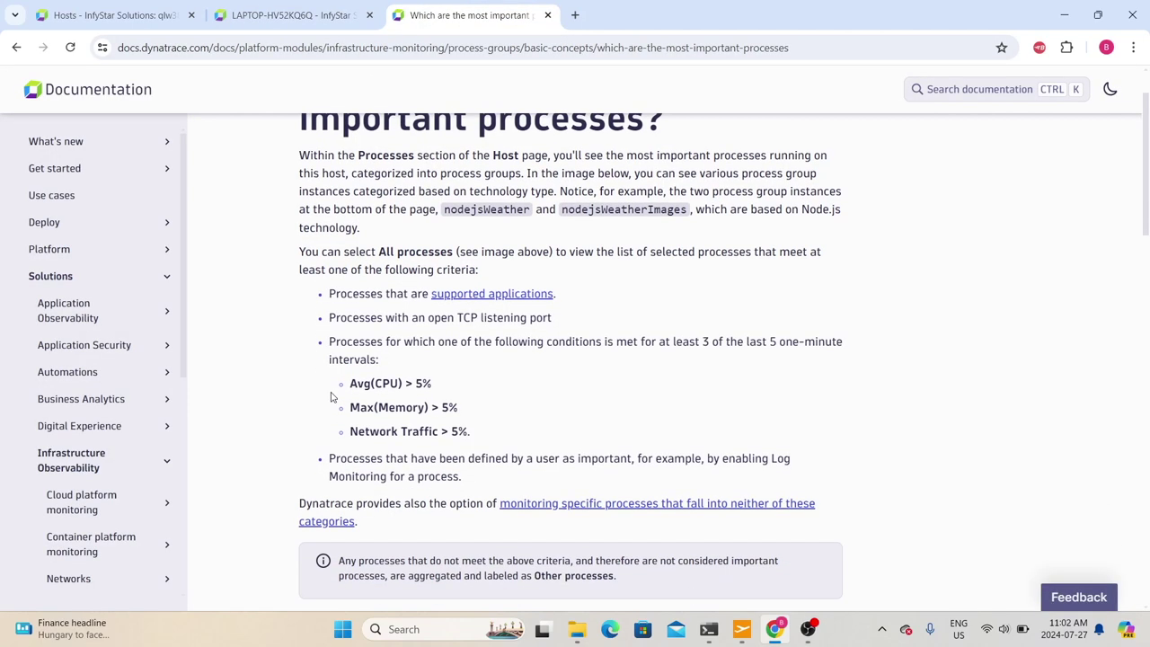
pyautogui.moveTo(321, 288); pyautogui.dragTo(495, 472)
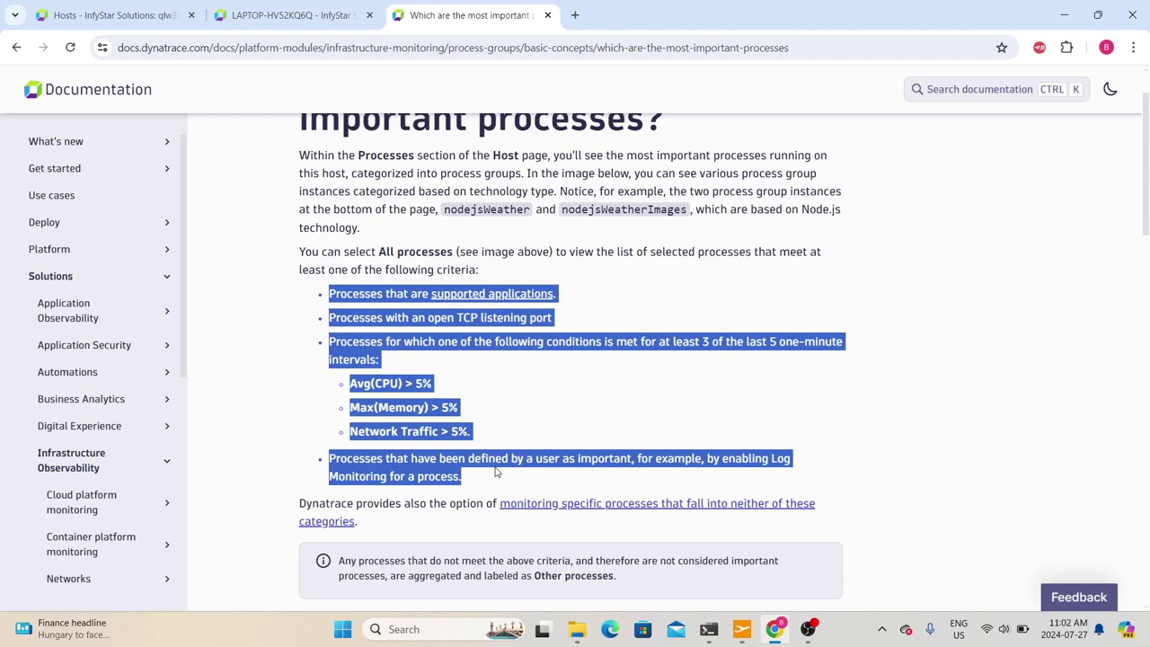
pyautogui.click(443, 389)
pyautogui.moveTo(432, 386); pyautogui.dragTo(346, 385)
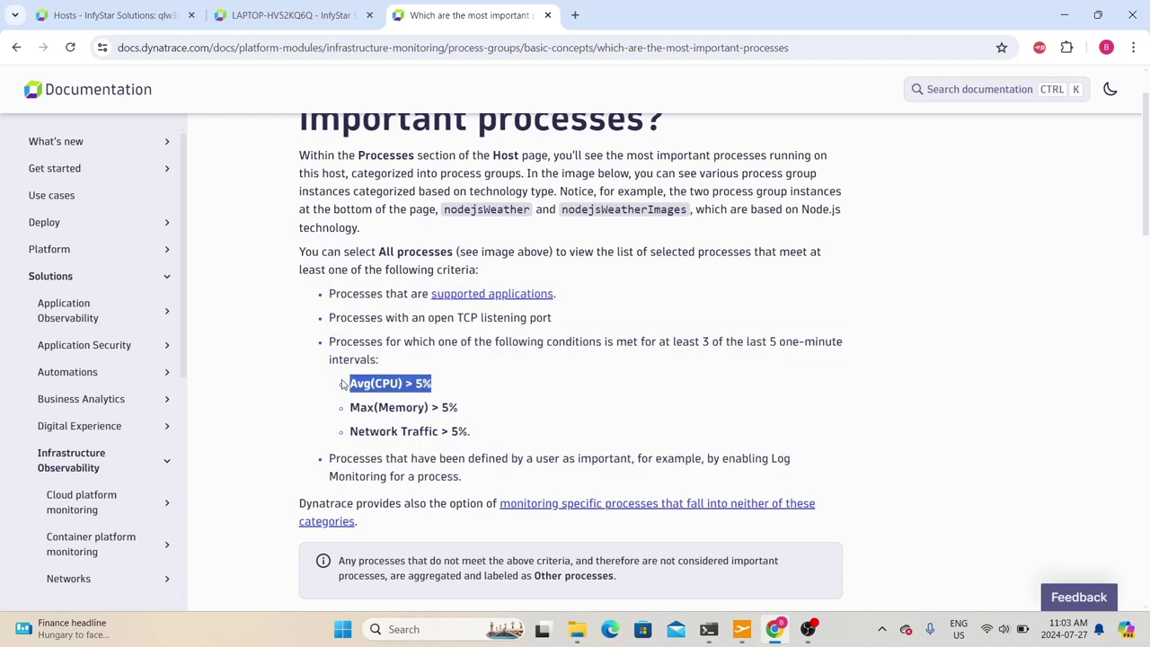
pyautogui.moveTo(481, 409); pyautogui.dragTo(337, 406)
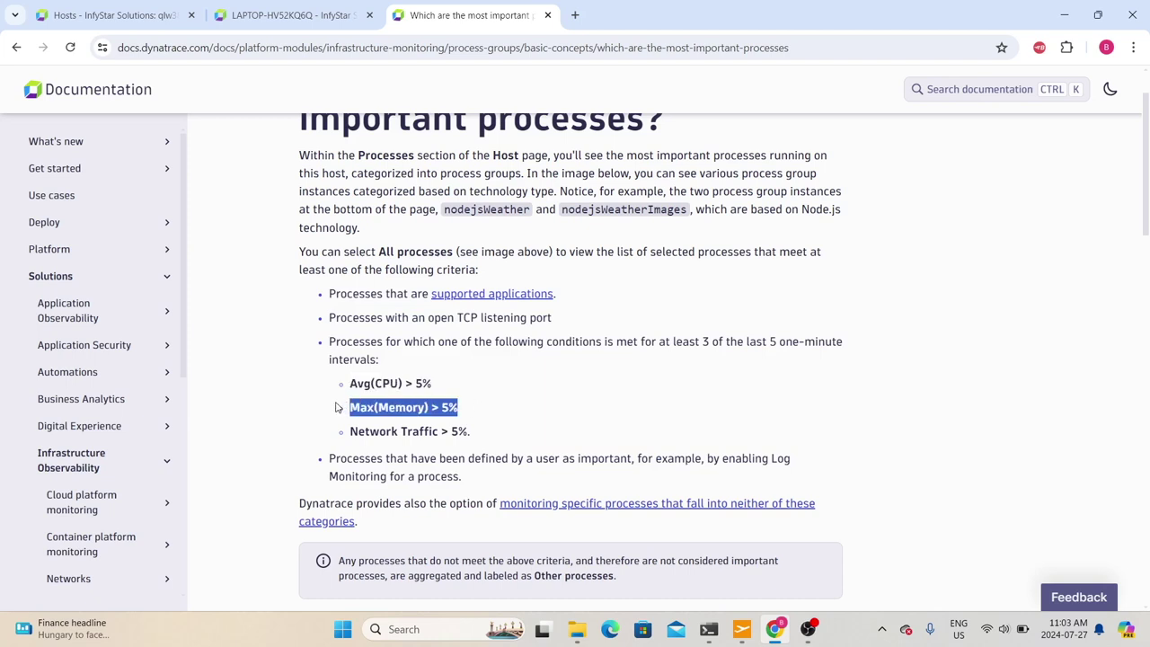
pyautogui.moveTo(471, 430); pyautogui.dragTo(339, 385)
# - Read and highlight the documentation note on how processes that do not meet the criteria are aggregated and labeled
pyautogui.scroll(-1, 428, 541)
pyautogui.moveTo(390, 500); pyautogui.dragTo(485, 486)
pyautogui.moveTo(573, 486); pyautogui.dragTo(694, 486)
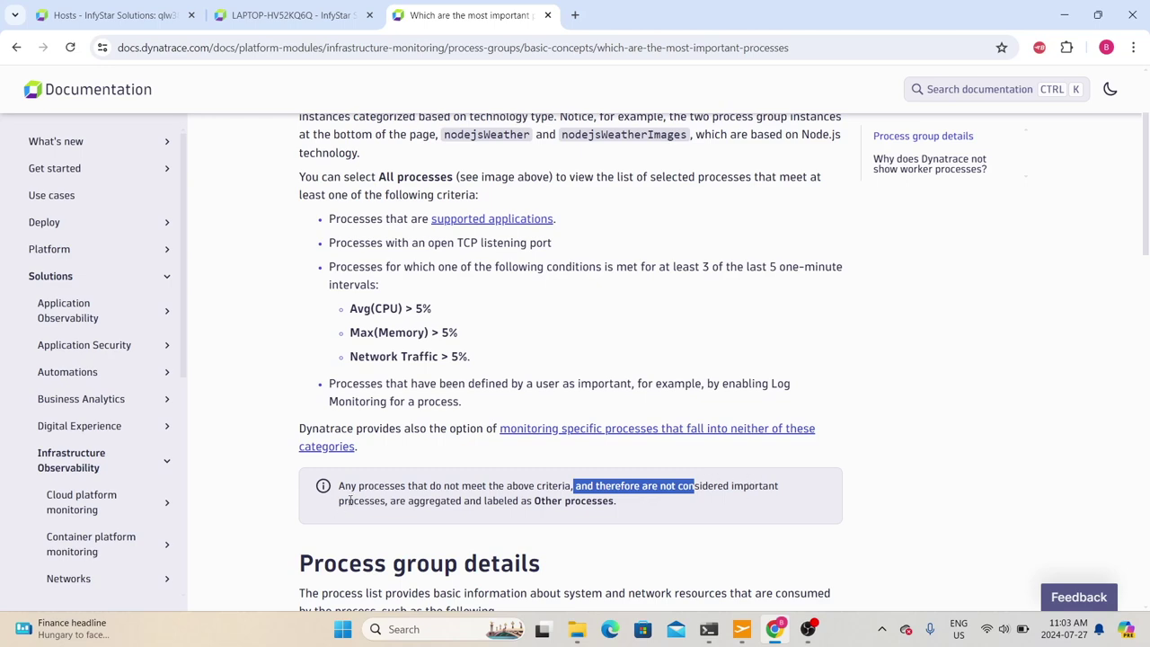
pyautogui.moveTo(395, 500); pyautogui.dragTo(513, 500)
pyautogui.moveTo(615, 487); pyautogui.dragTo(533, 500)
# - Locate the Other processes row in the host's process list and compare it with the documentation note
pyautogui.click(303, 9)
pyautogui.scroll(-15, 386, 355)
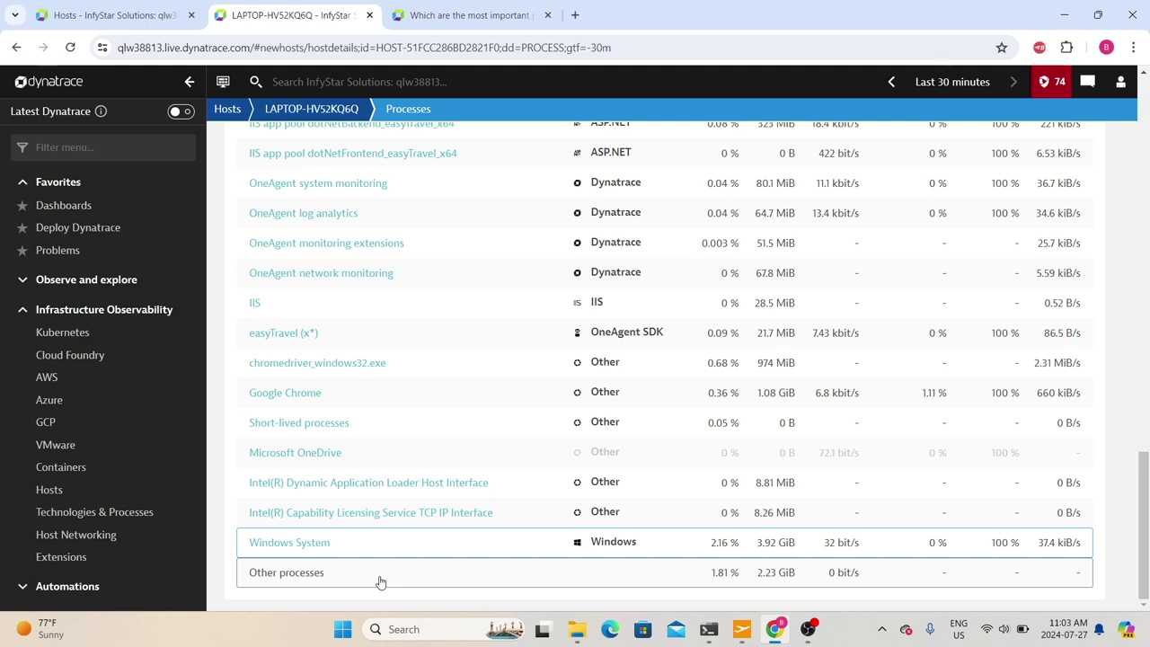
pyautogui.click(409, 11)
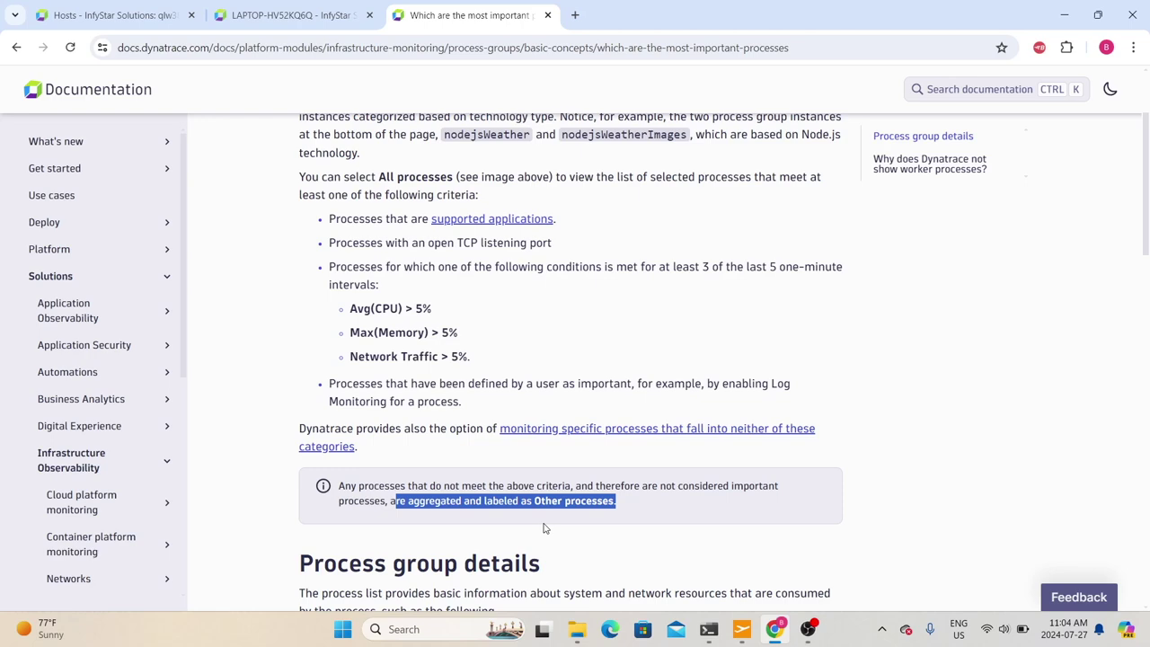
pyautogui.hotkey('ctrl', 'shift', 'Tab')
# - Return to the host details page, display the memory metrics and open the list of processes consuming memory
pyautogui.click(16, 47)
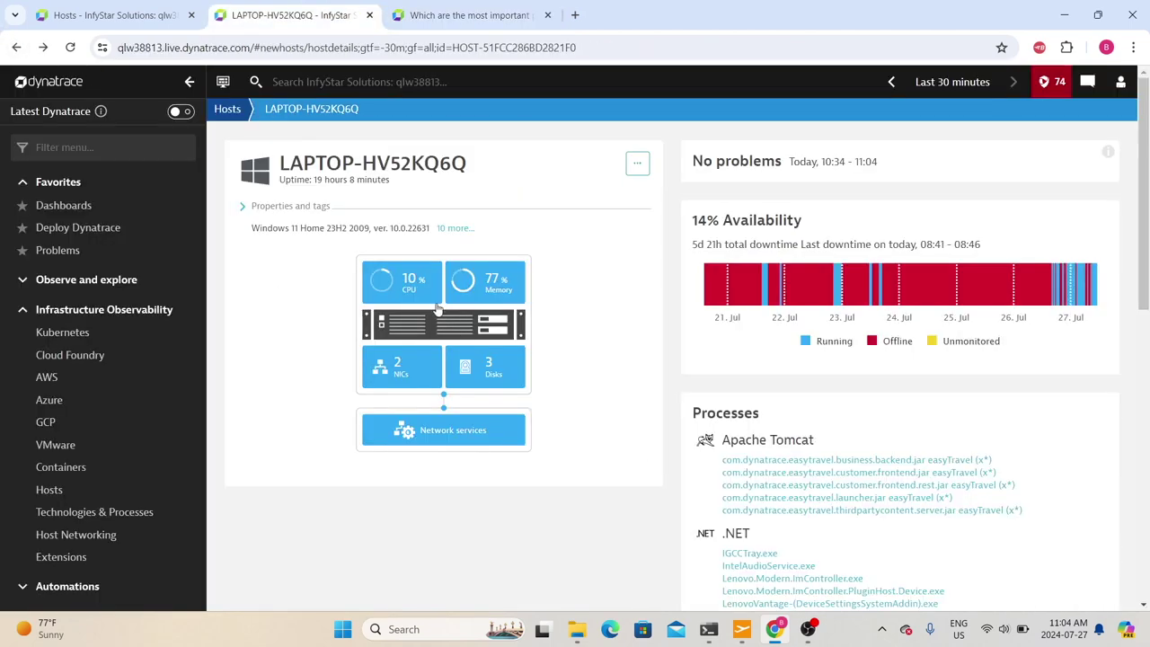
pyautogui.click(481, 293)
pyautogui.scroll(-2, 503, 331)
pyautogui.scroll(-1, 504, 331)
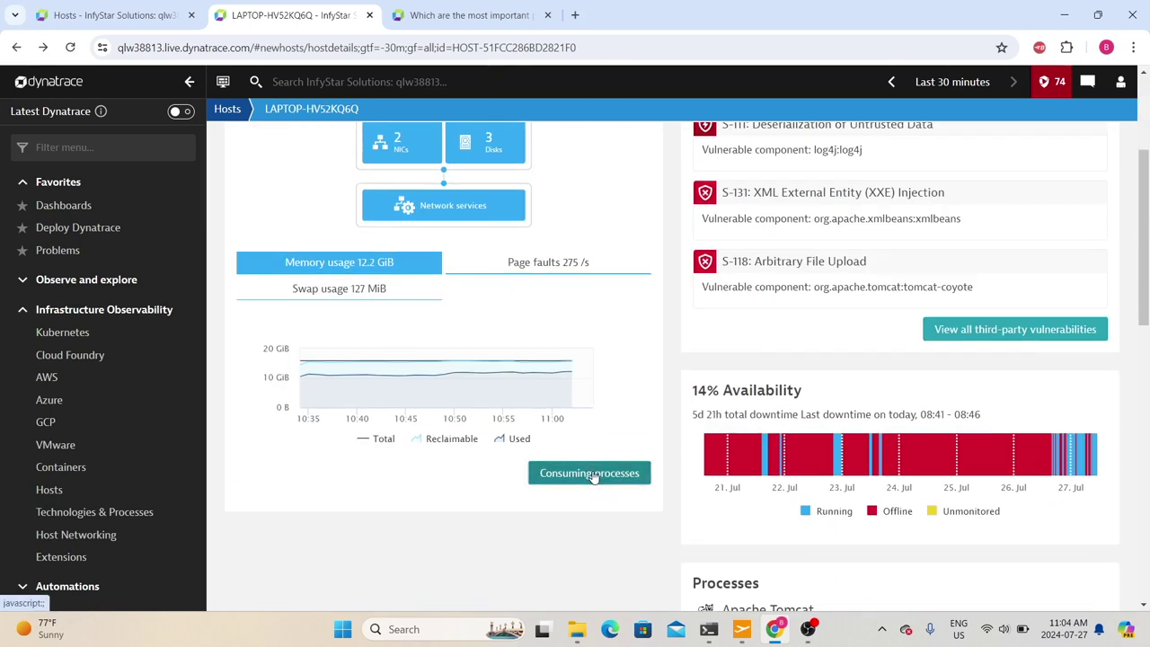
pyautogui.click(589, 473)
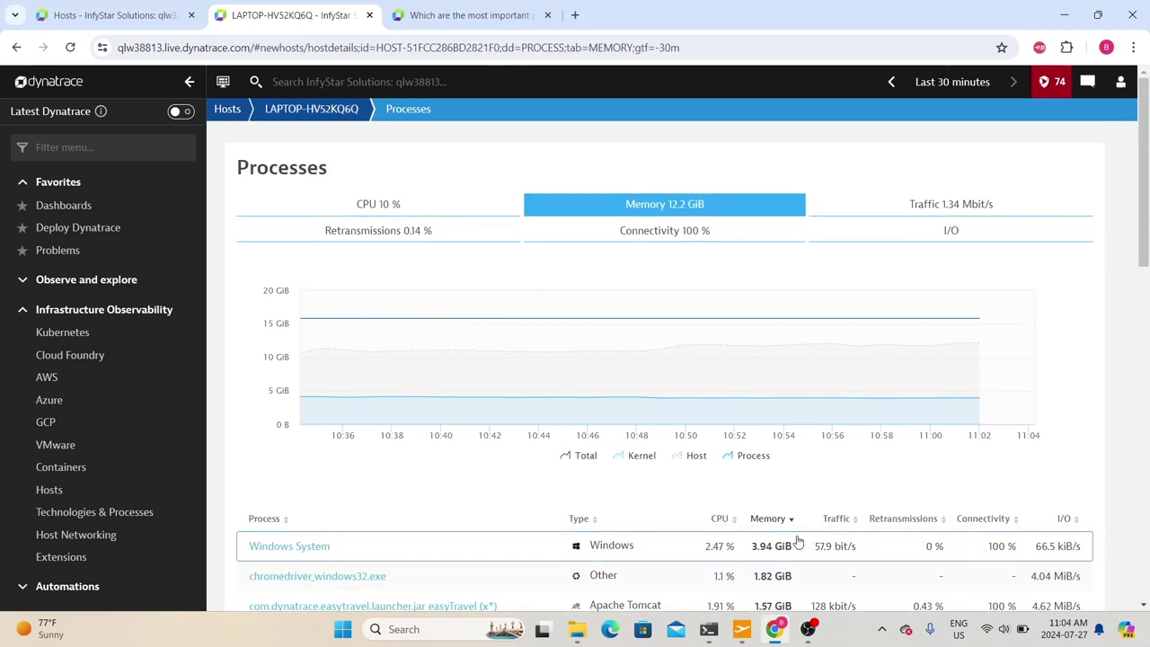
# - View the process charts for CPU, memory, traffic, retransmissions, connectivity and I/O in turn
pyautogui.click(391, 205)
pyautogui.scroll(-3, 539, 440)
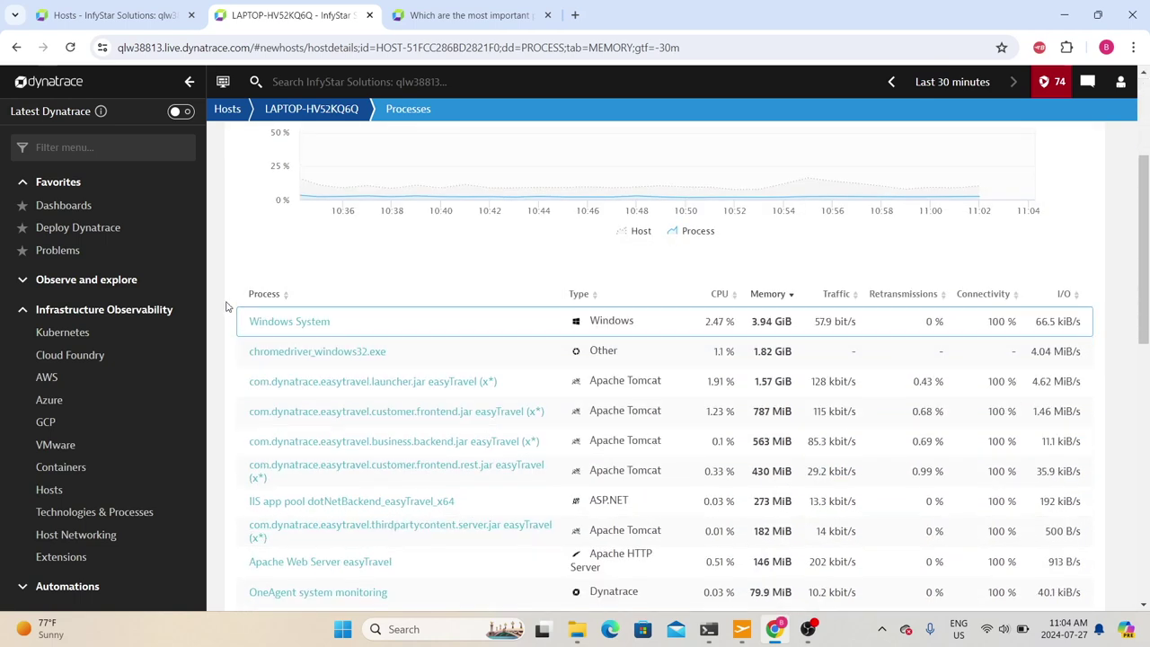
pyautogui.scroll(3, 634, 585)
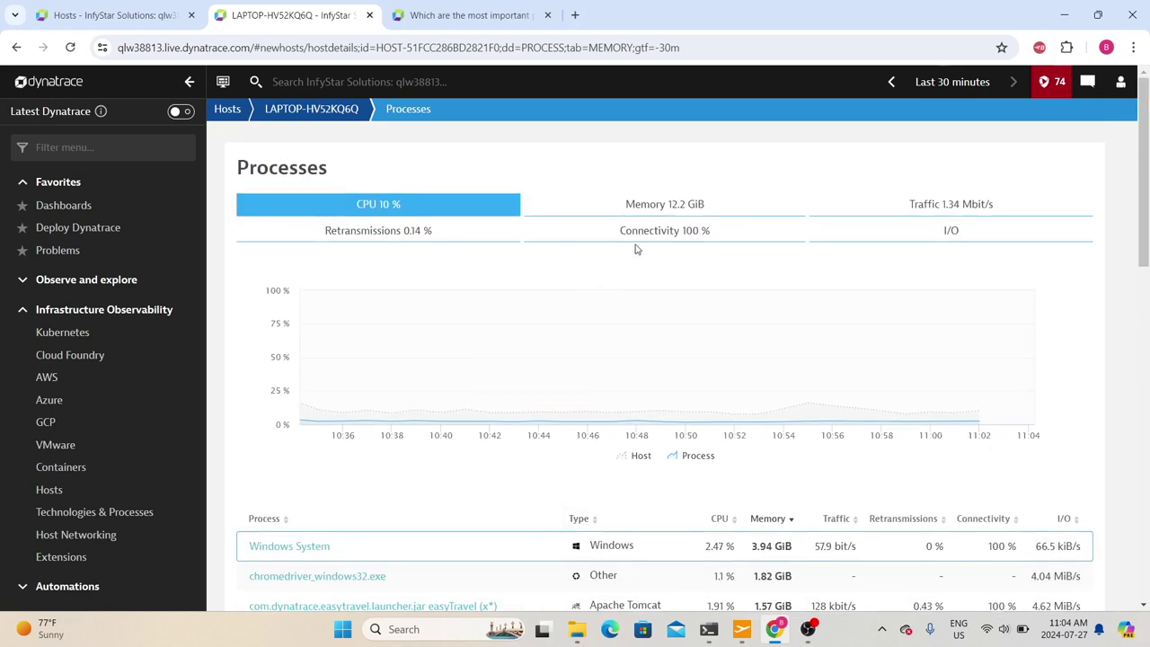
pyautogui.click(676, 206)
pyautogui.click(945, 205)
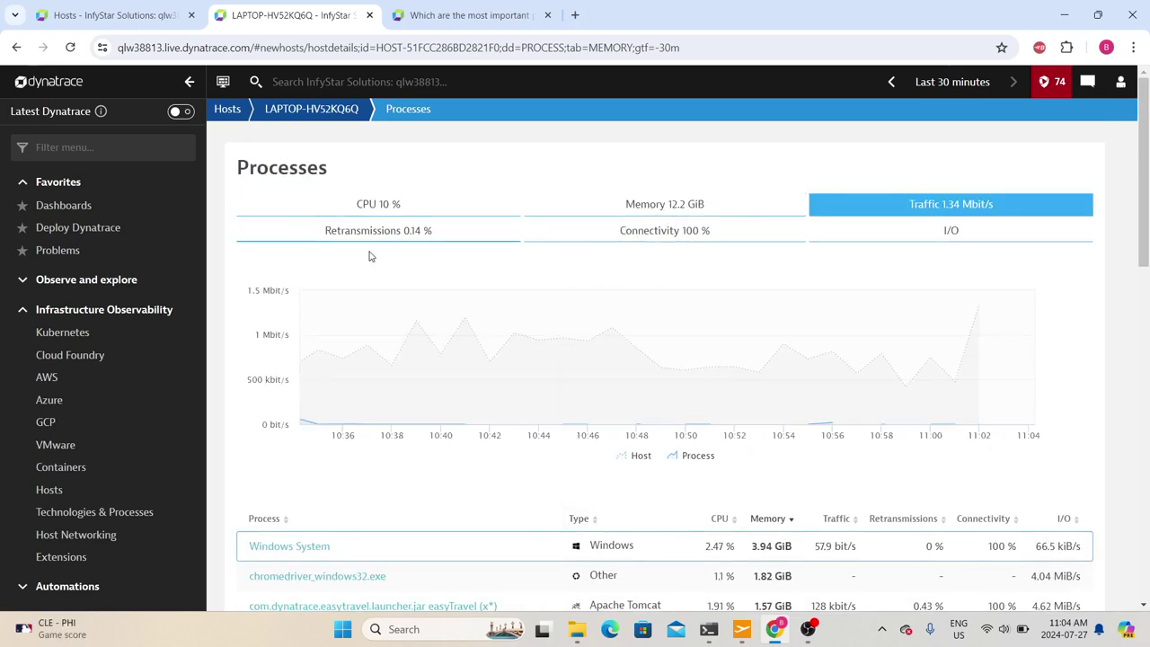
pyautogui.click(371, 232)
pyautogui.click(665, 232)
pyautogui.click(911, 231)
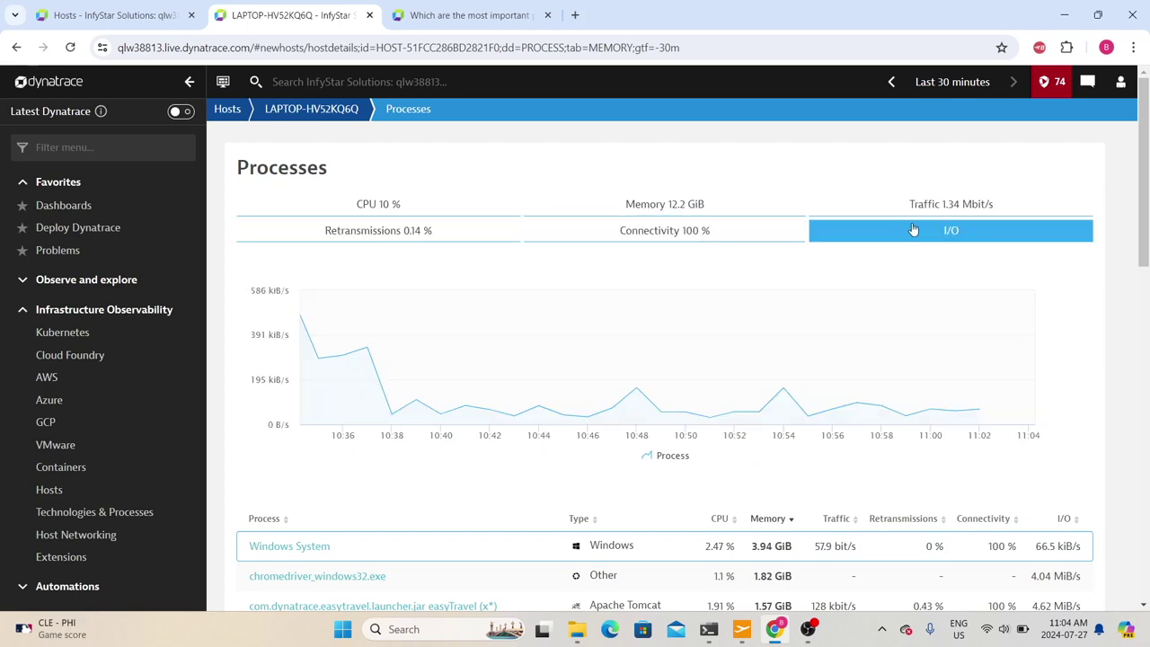
# - Display the process connectivity chart again and examine the per-process values in the table below it
pyautogui.click(691, 230)
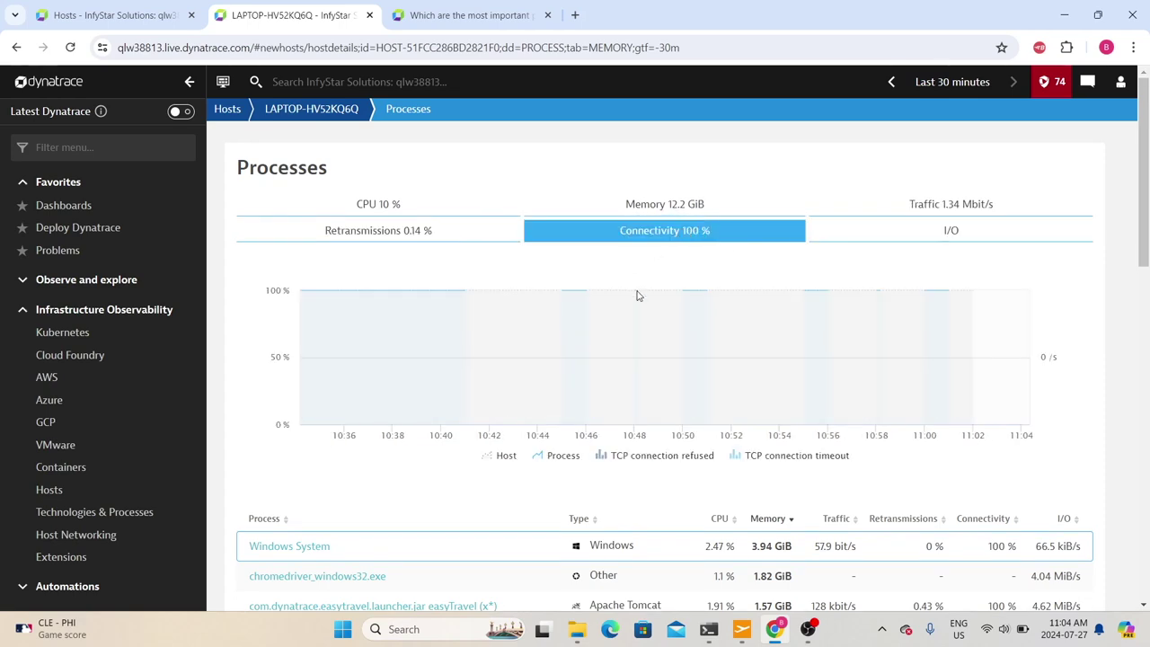
pyautogui.scroll(-2, 637, 296)
pyautogui.scroll(-2, 635, 298)
pyautogui.scroll(4, 953, 447)
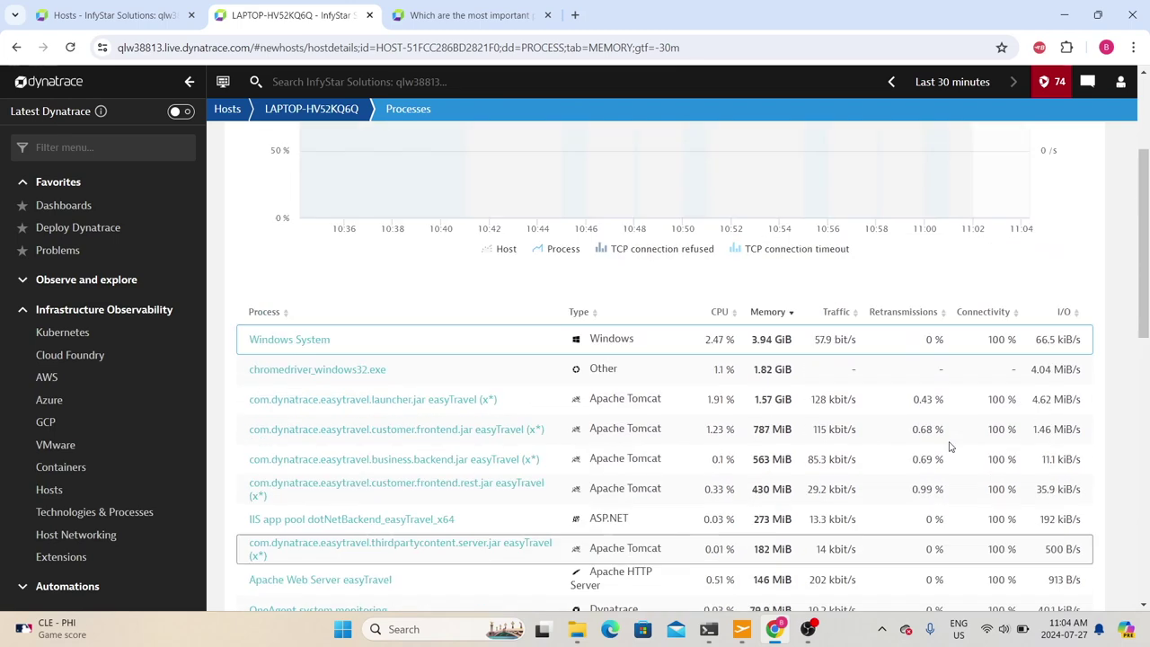
# - Return to the classic host details page and display the host's disk throughput chart
pyautogui.click(17, 47)
pyautogui.click(18, 47)
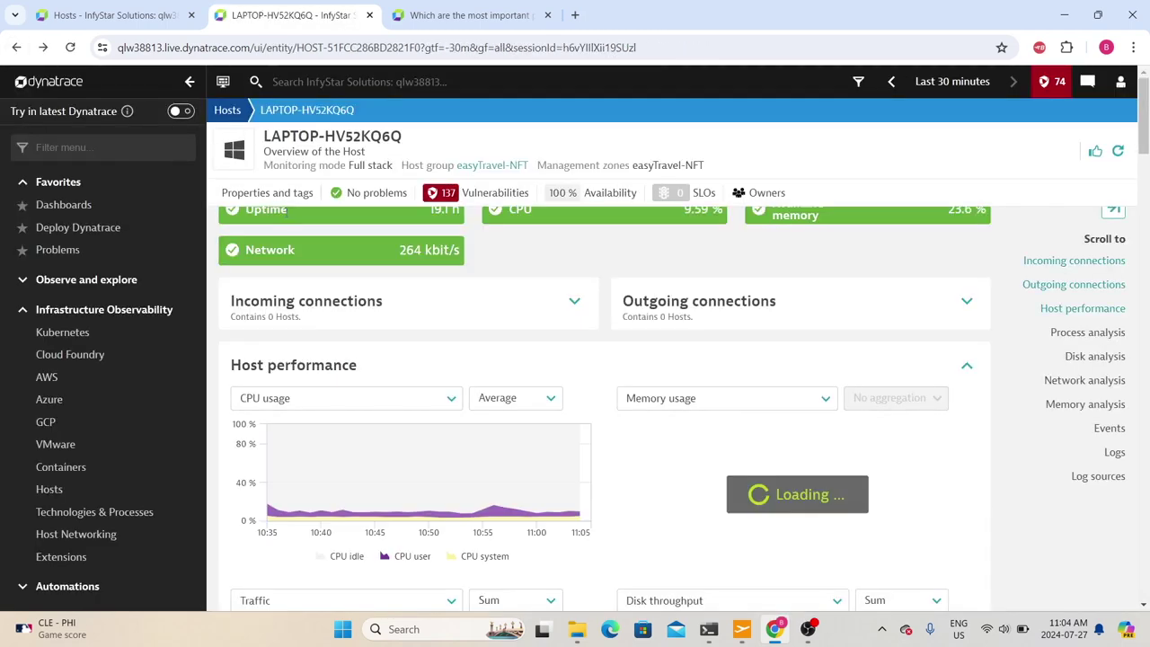
pyautogui.scroll(-2, 495, 368)
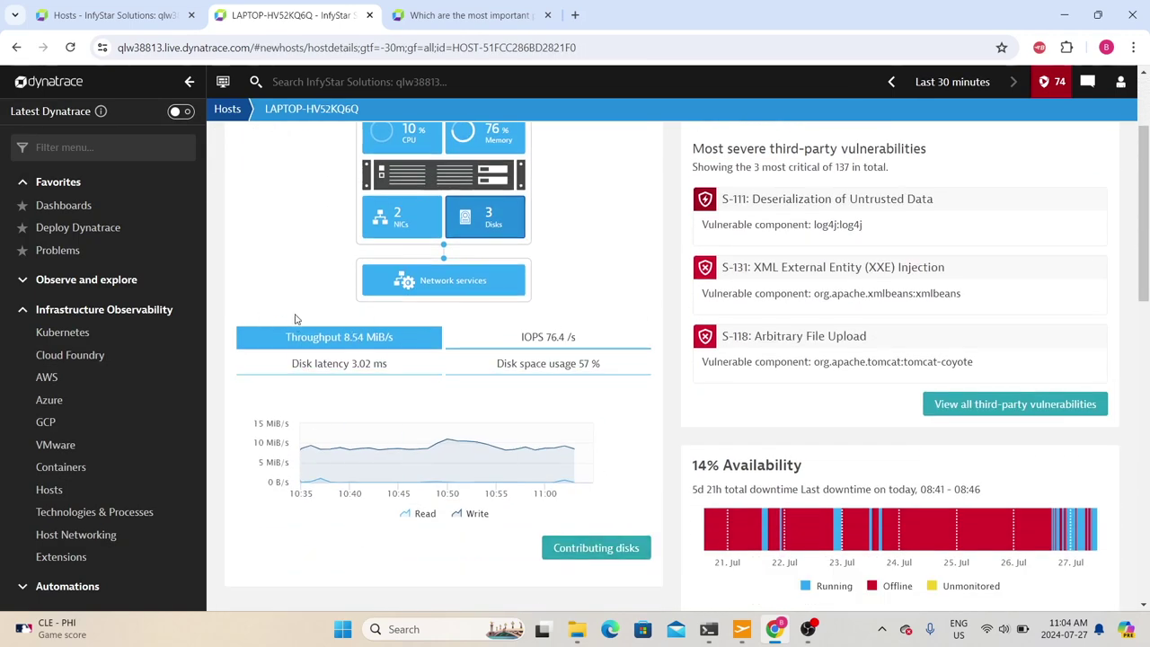
# - Open the list of disks contributing to the host's throughput, and return to the host details page
pyautogui.click(619, 555)
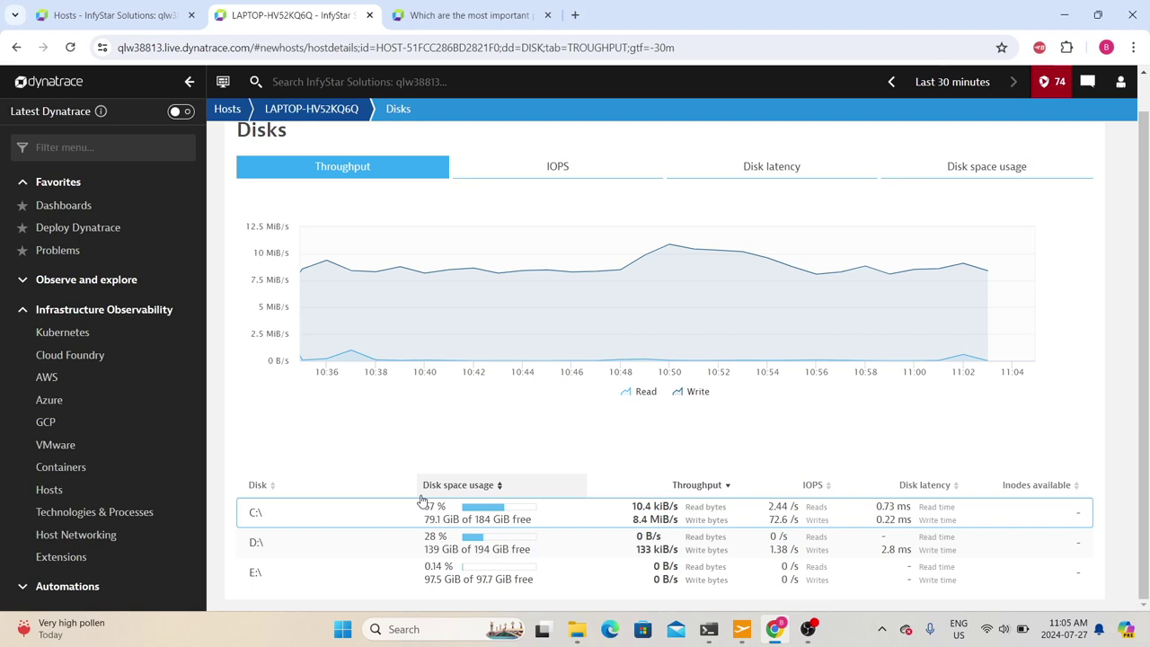
pyautogui.click(16, 46)
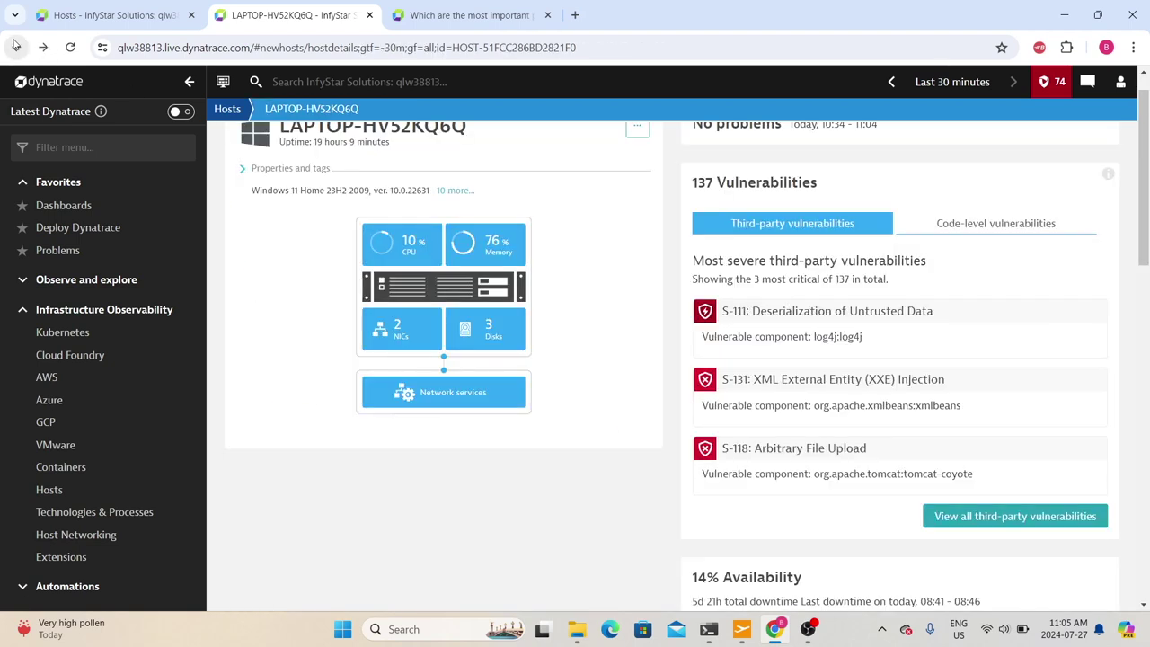
# - Expand the host's properties and tags and display its CPU usage chart
pyautogui.click(297, 201)
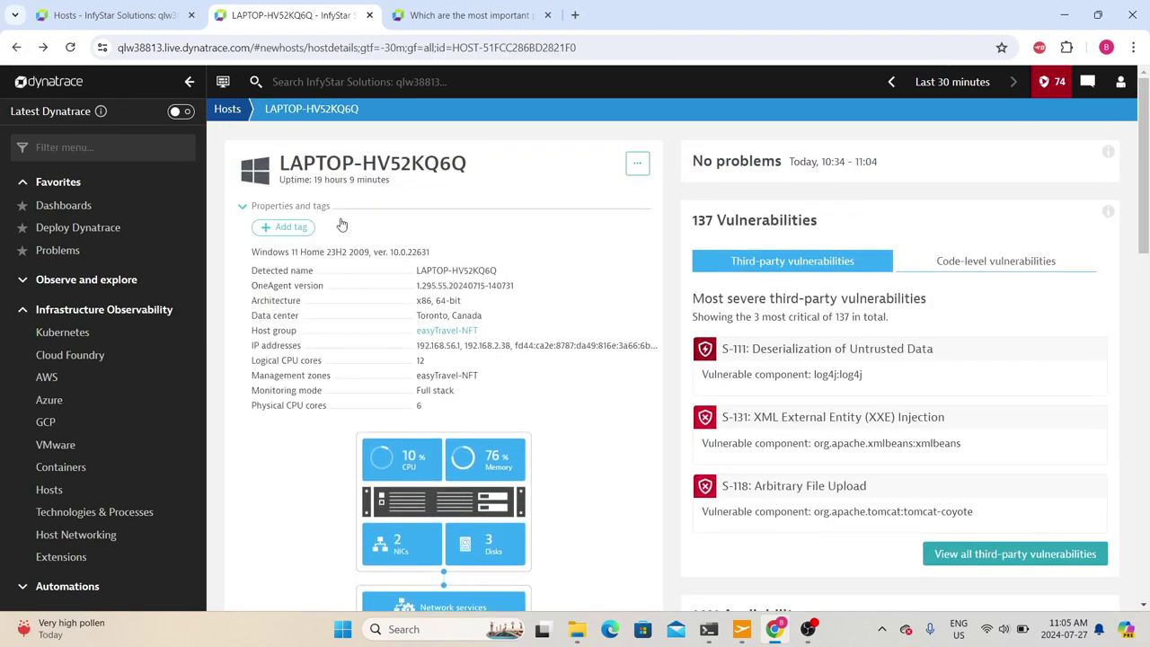
pyautogui.scroll(-3, 482, 539)
pyautogui.click(413, 166)
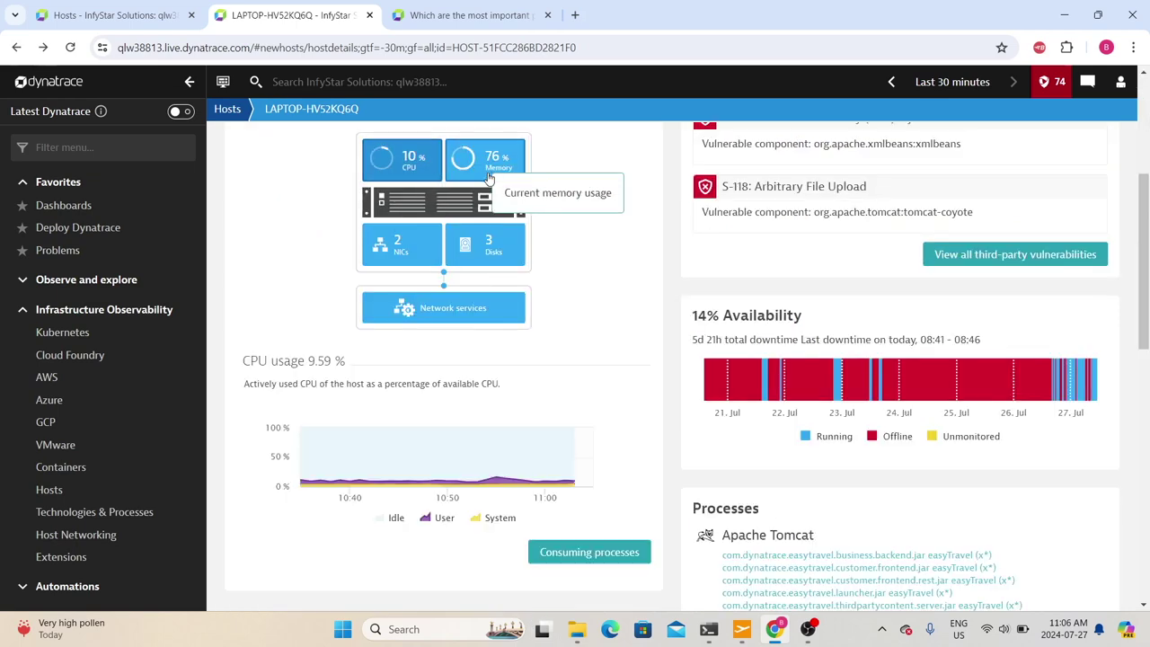
pyautogui.scroll(3, 378, 276)
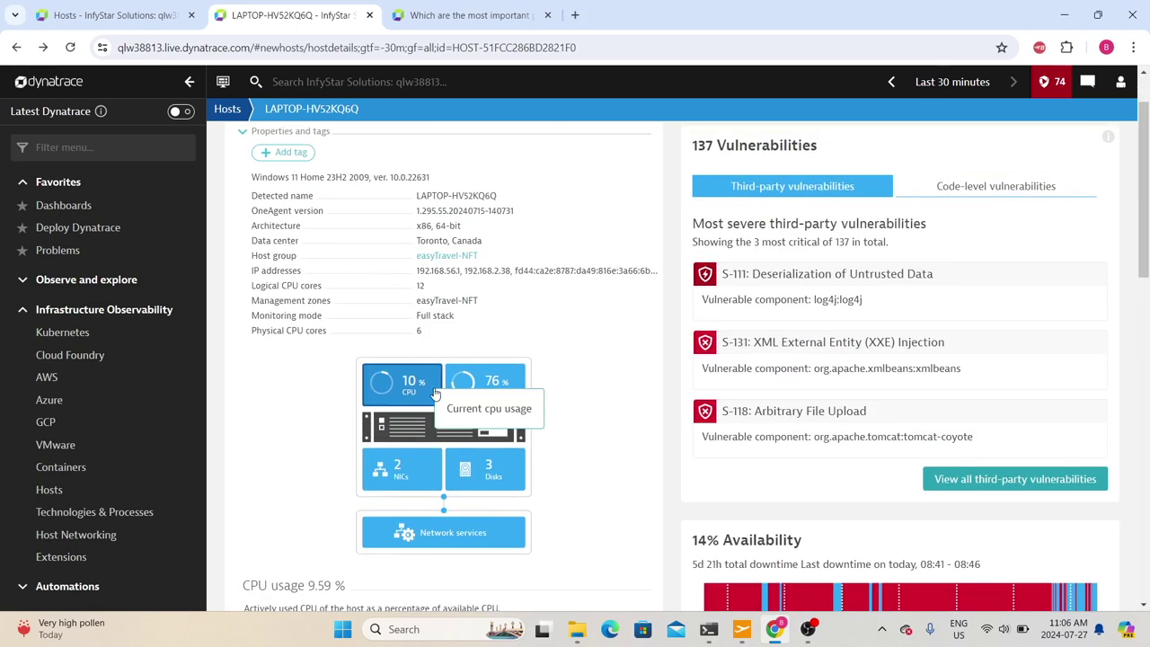
pyautogui.scroll(-2, 434, 393)
pyautogui.scroll(1, 456, 439)
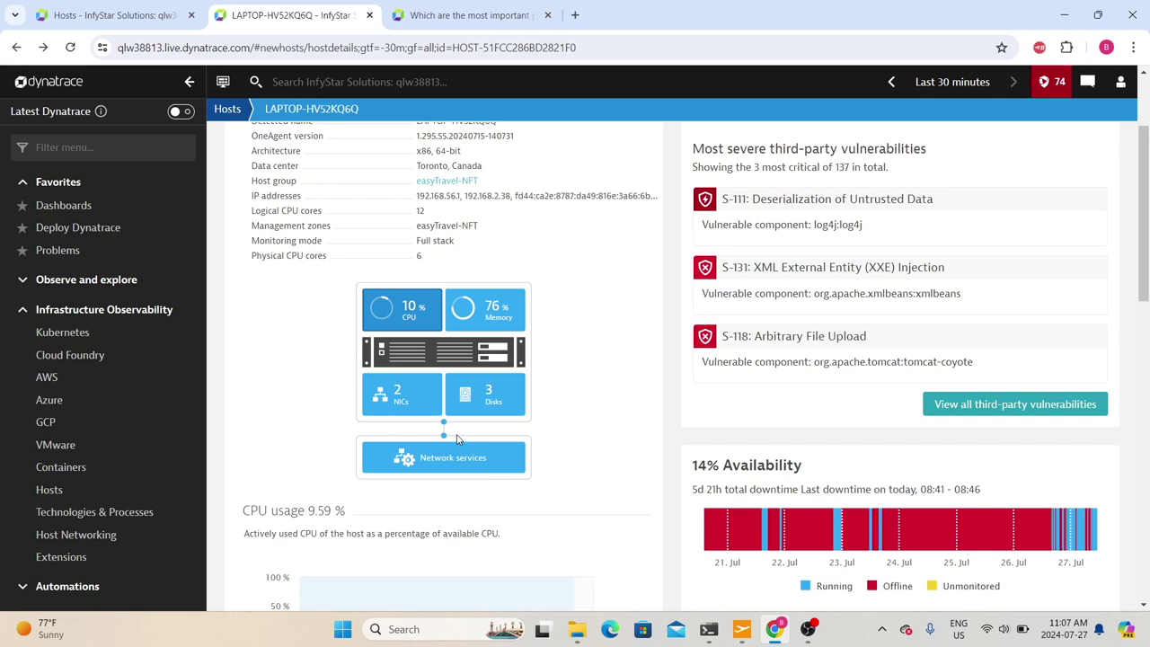
# - Highlight the problem status and the host name on the host details page
pyautogui.scroll(2, 457, 438)
pyautogui.moveTo(704, 162); pyautogui.dragTo(977, 162)
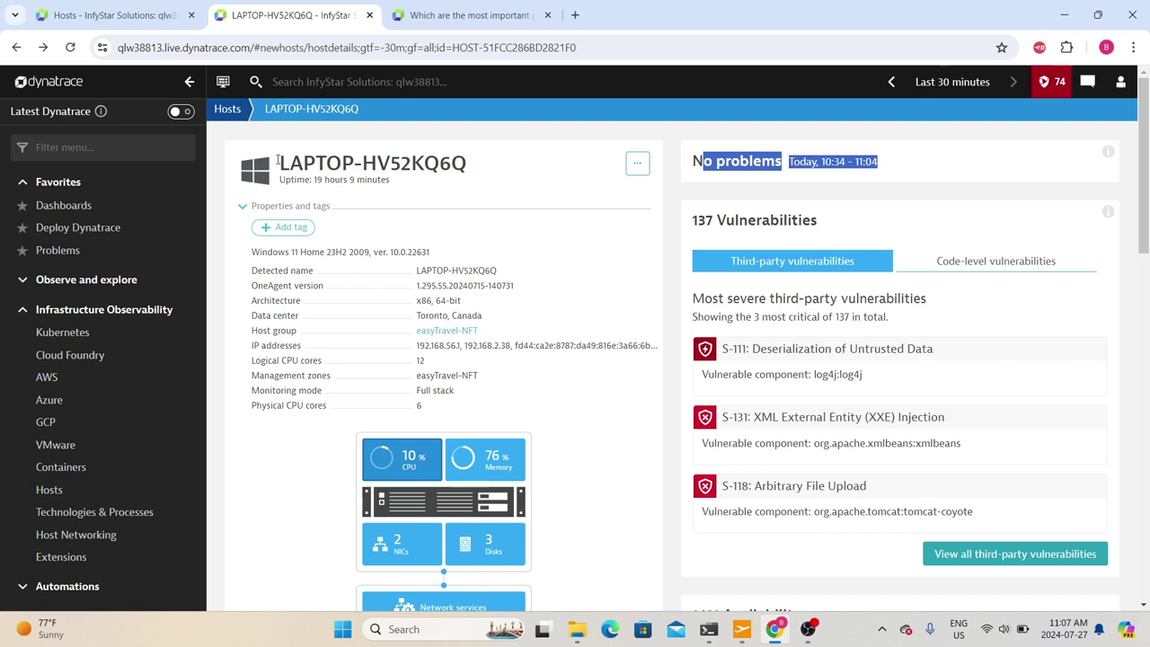
pyautogui.moveTo(284, 159); pyautogui.dragTo(566, 180)
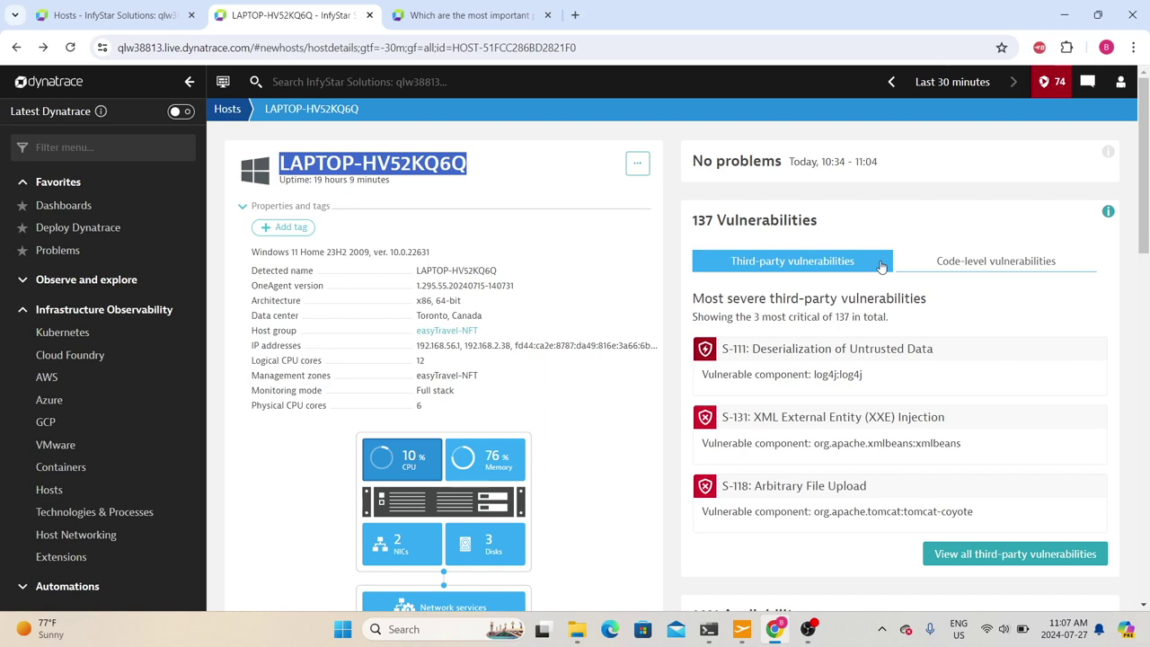
# - Open all third-party vulnerabilities of the host and expand the Application Security section of the navigation
pyautogui.click(1016, 553)
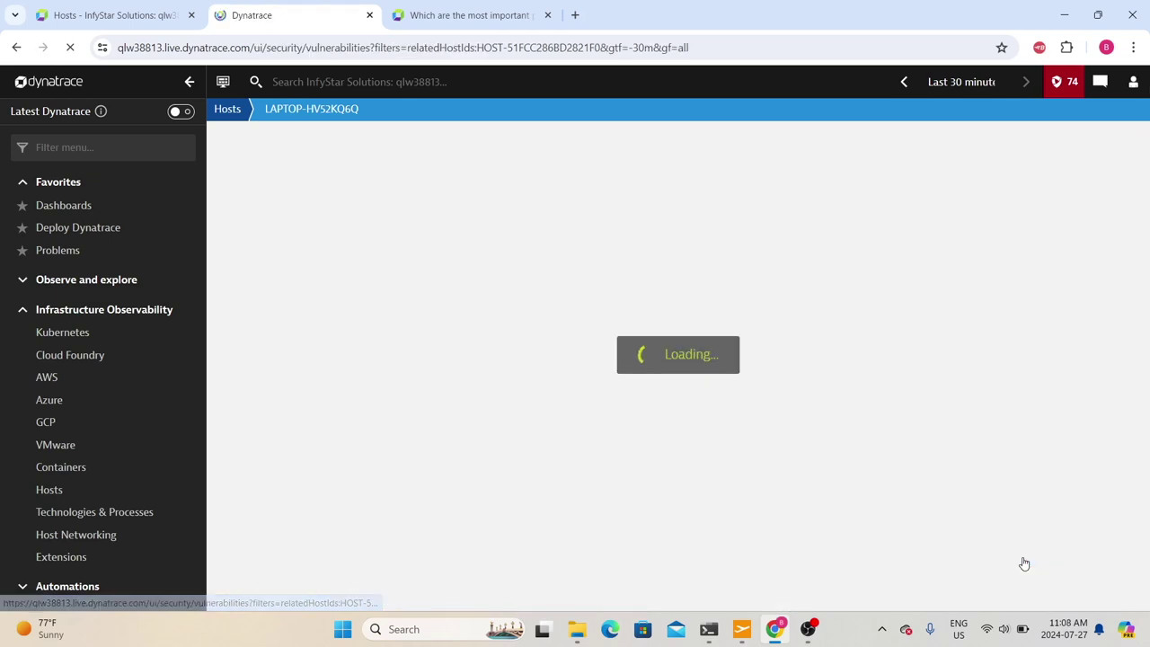
pyautogui.scroll(-3, 126, 434)
pyautogui.scroll(-3, 125, 434)
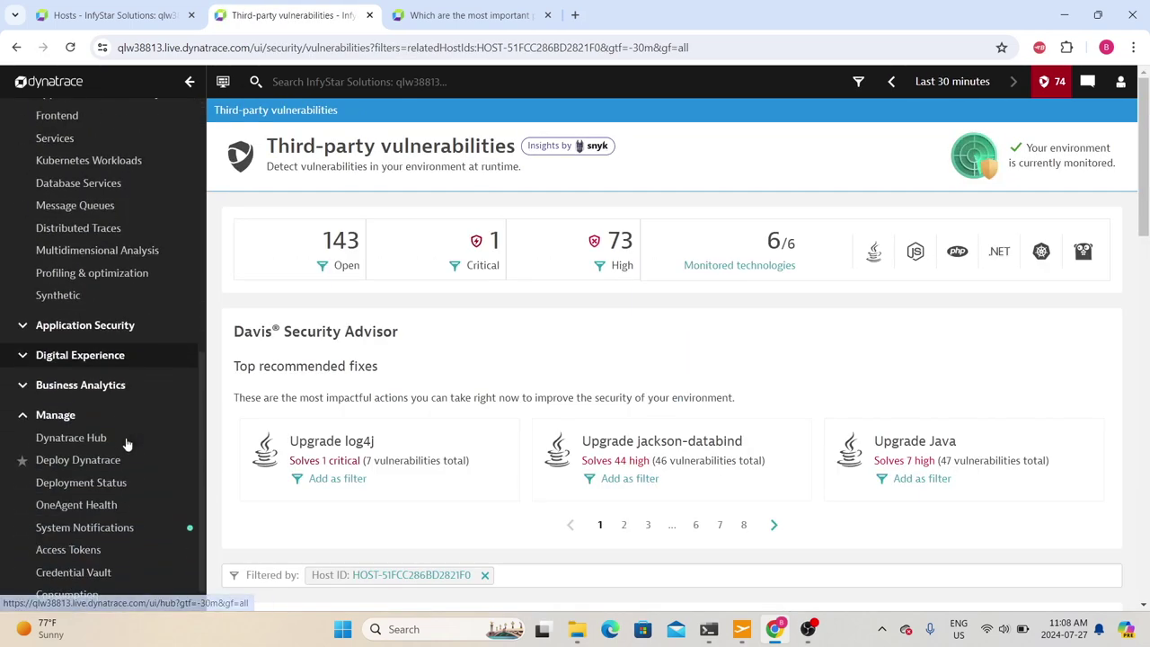
pyautogui.click(84, 325)
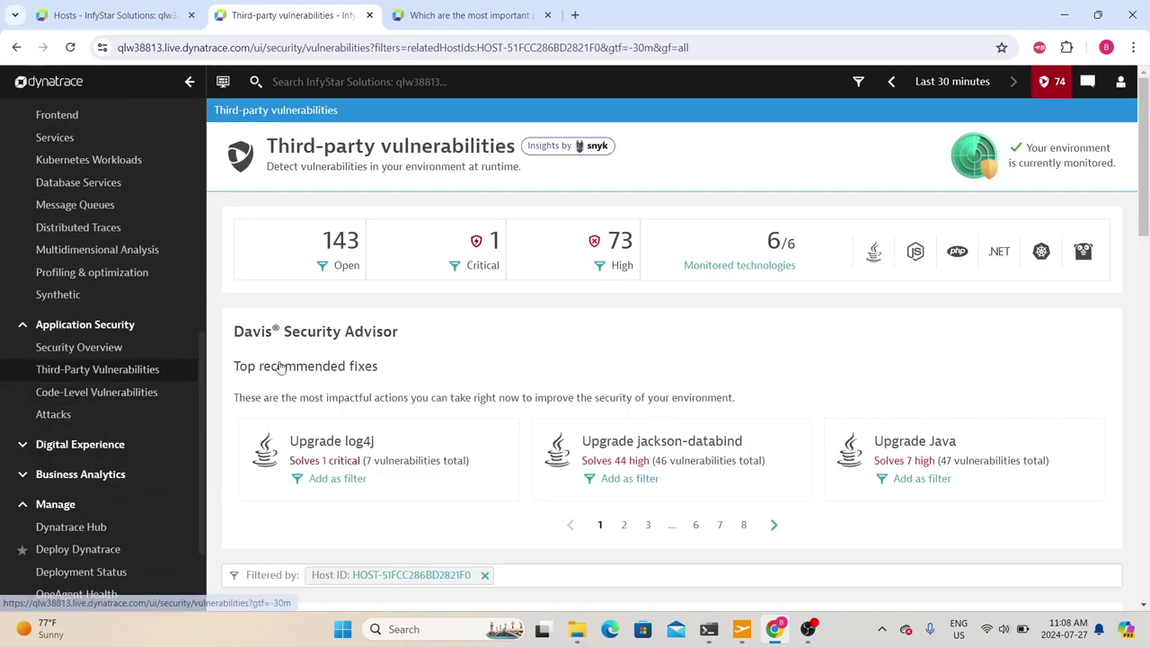
# - Open the S-111 Deserialization of Untrusted Data vulnerability from the list and highlight its description
pyautogui.scroll(-2, 602, 376)
pyautogui.scroll(-4, 431, 360)
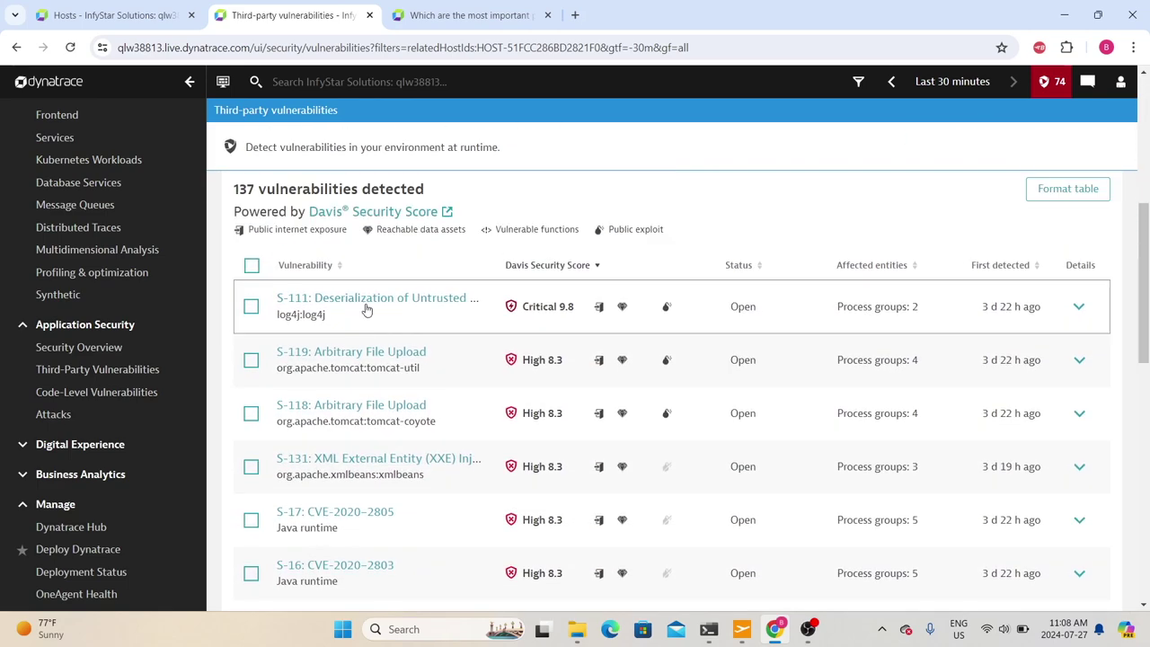
pyautogui.click(368, 299)
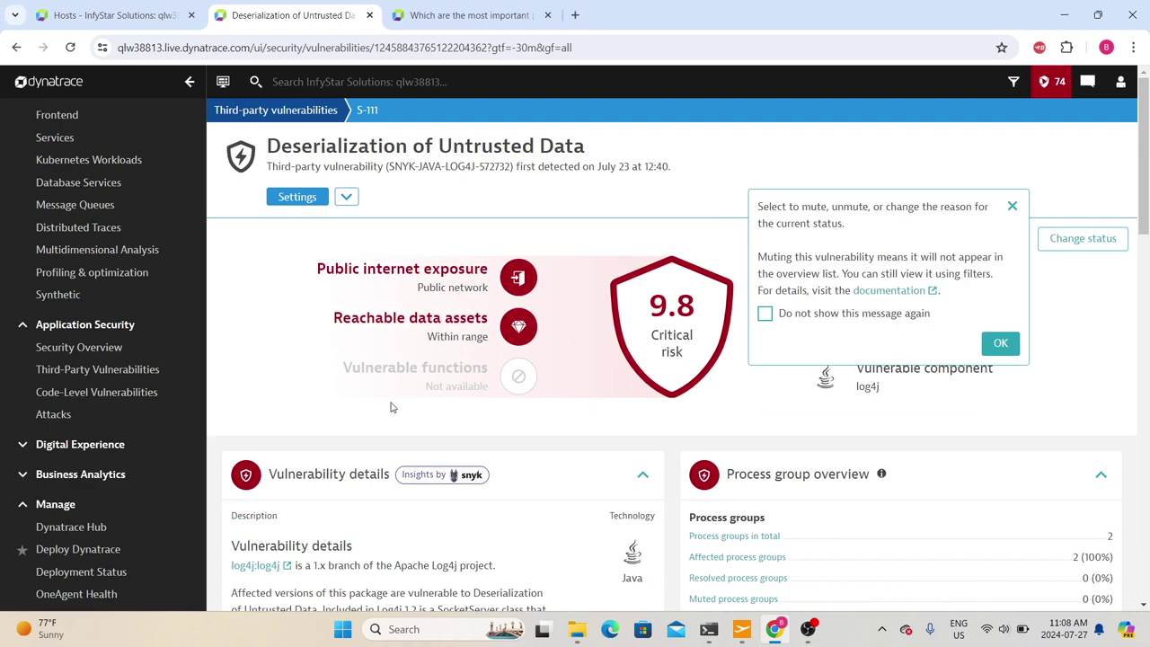
pyautogui.scroll(-4, 390, 407)
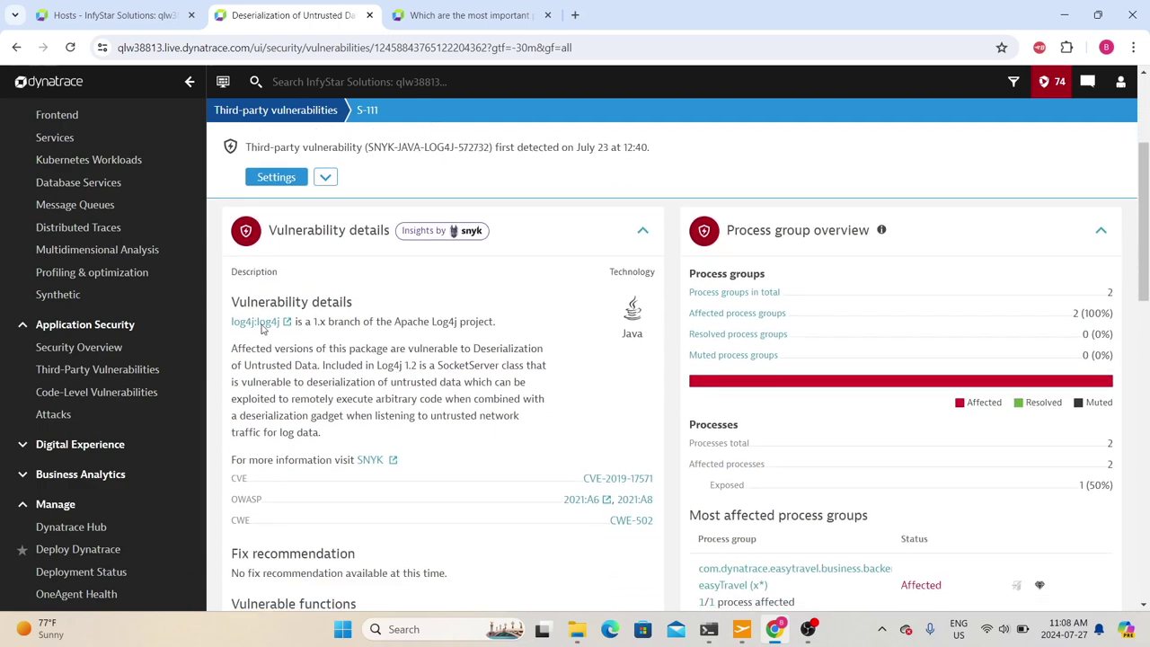
pyautogui.moveTo(228, 351); pyautogui.dragTo(366, 440)
pyautogui.scroll(-2, 368, 440)
pyautogui.scroll(2, 372, 439)
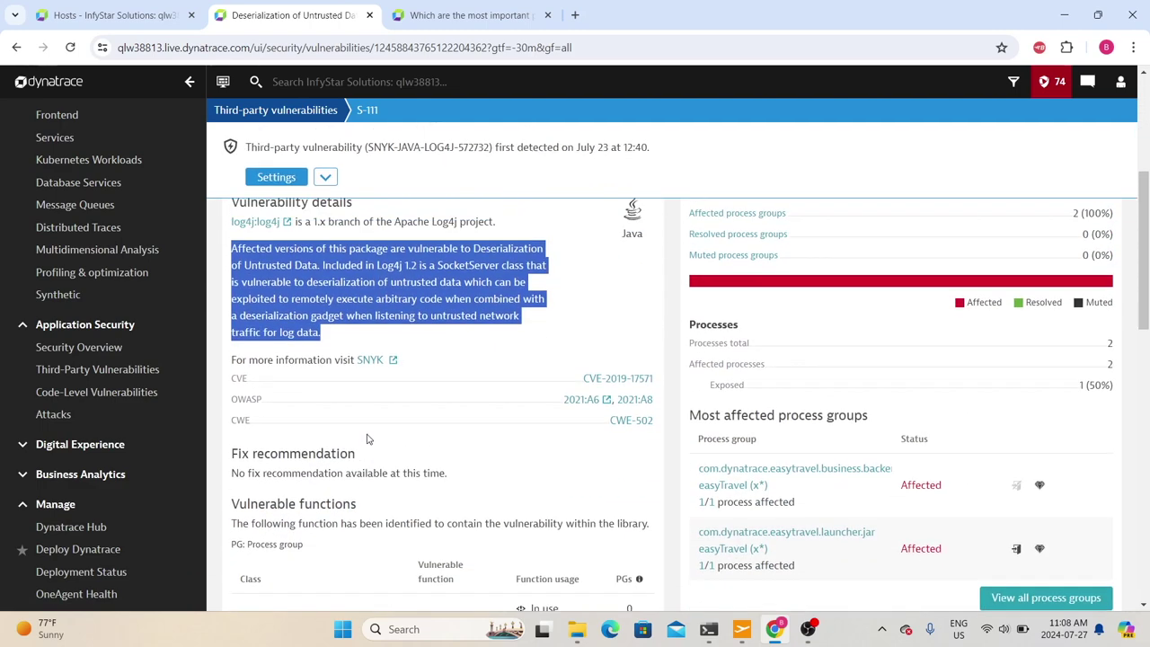
# - Examine the vulnerability's fix recommendation, vulnerable functions, affected process groups and risk overview, highlighting the fix recommendation text
pyautogui.click(400, 401)
pyautogui.moveTo(321, 434); pyautogui.dragTo(306, 384)
pyautogui.scroll(-3, 705, 353)
pyautogui.scroll(3, 706, 353)
pyautogui.scroll(-3, 732, 336)
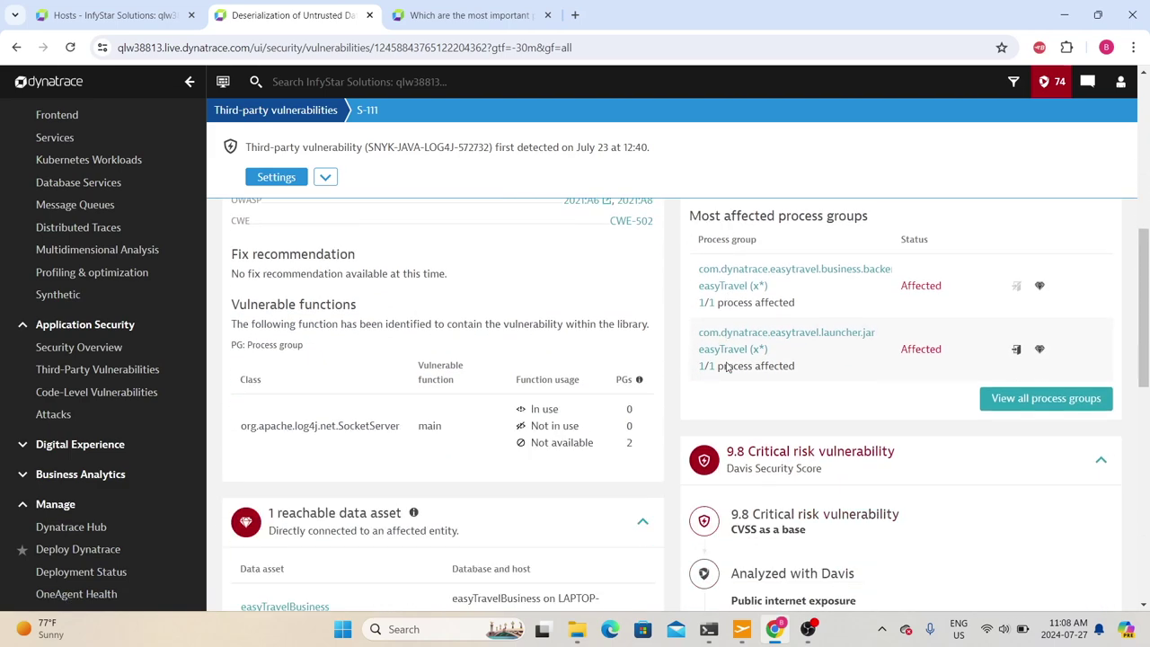
pyautogui.moveTo(247, 275); pyautogui.dragTo(459, 279)
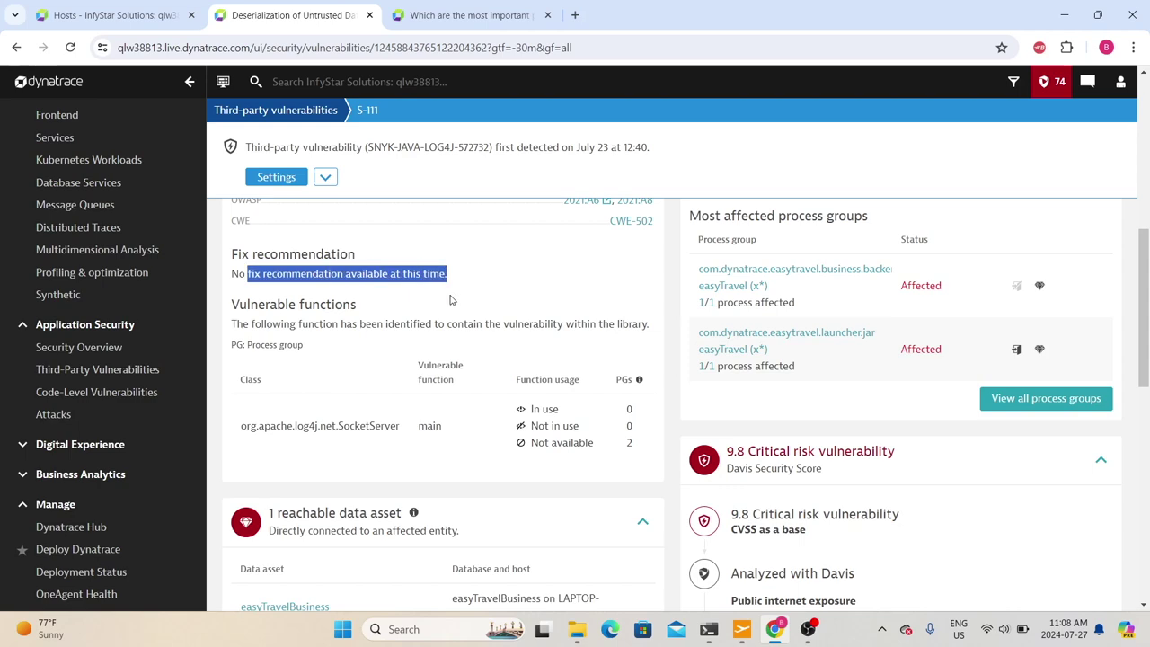
pyautogui.scroll(-5, 462, 357)
pyautogui.scroll(3, 465, 357)
pyautogui.scroll(10, 465, 357)
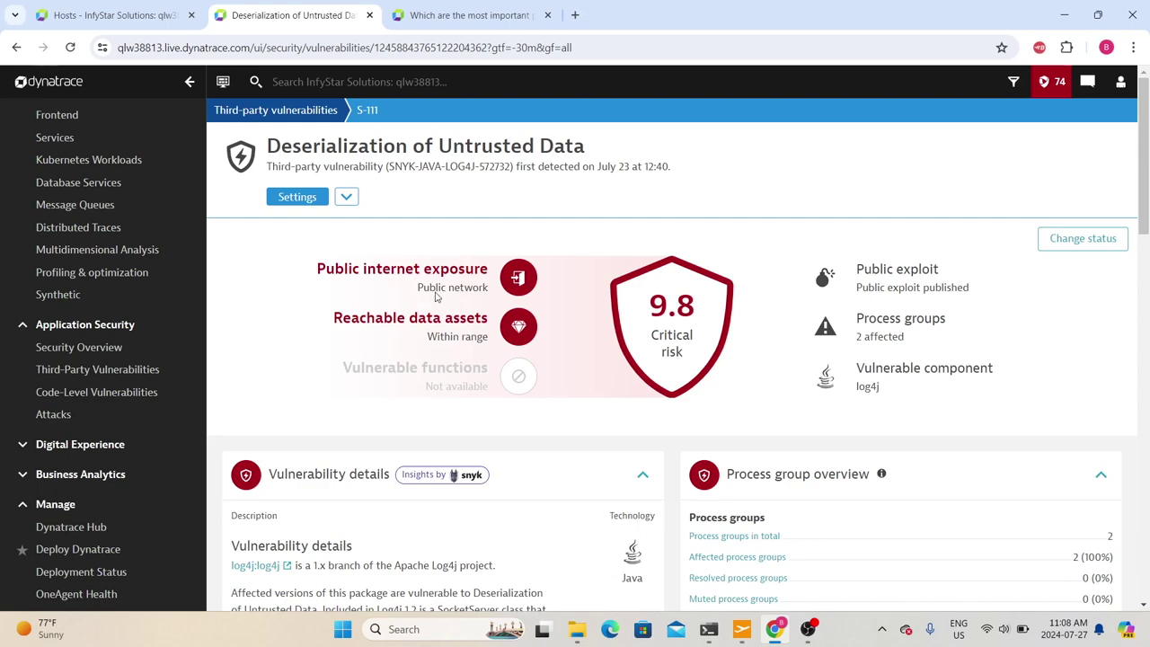
# - Return to the host details page and display the host's code-level vulnerabilities, highlighting the section's heading
pyautogui.hotkey('alt', 'Left')
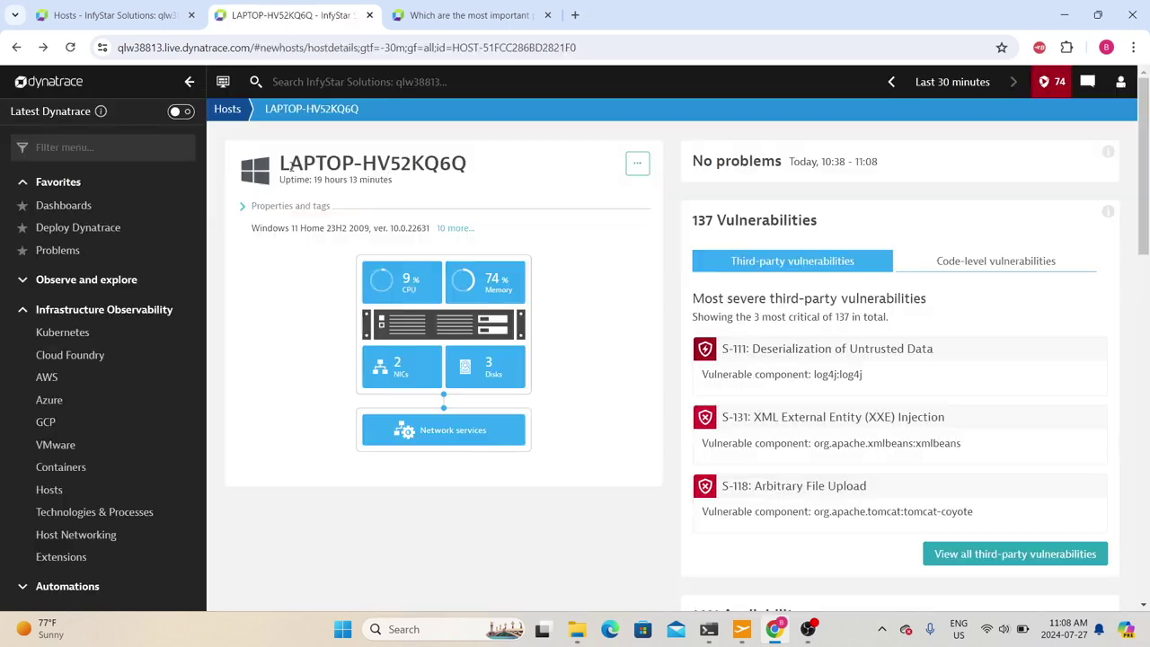
pyautogui.click(934, 270)
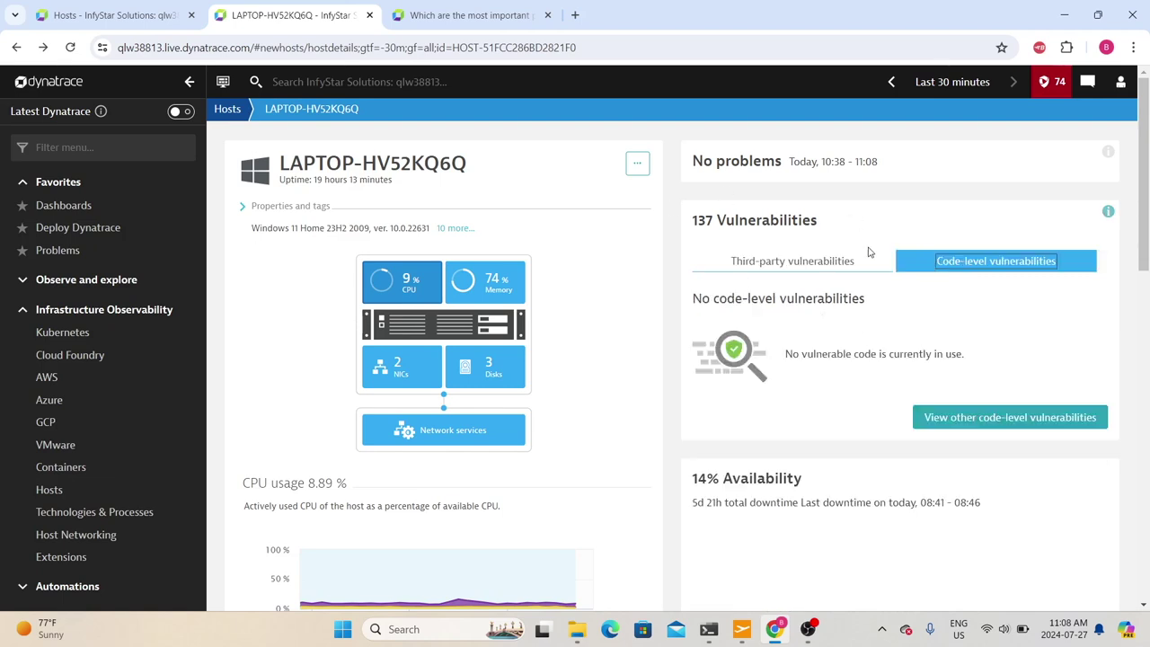
pyautogui.moveTo(686, 294); pyautogui.dragTo(907, 296)
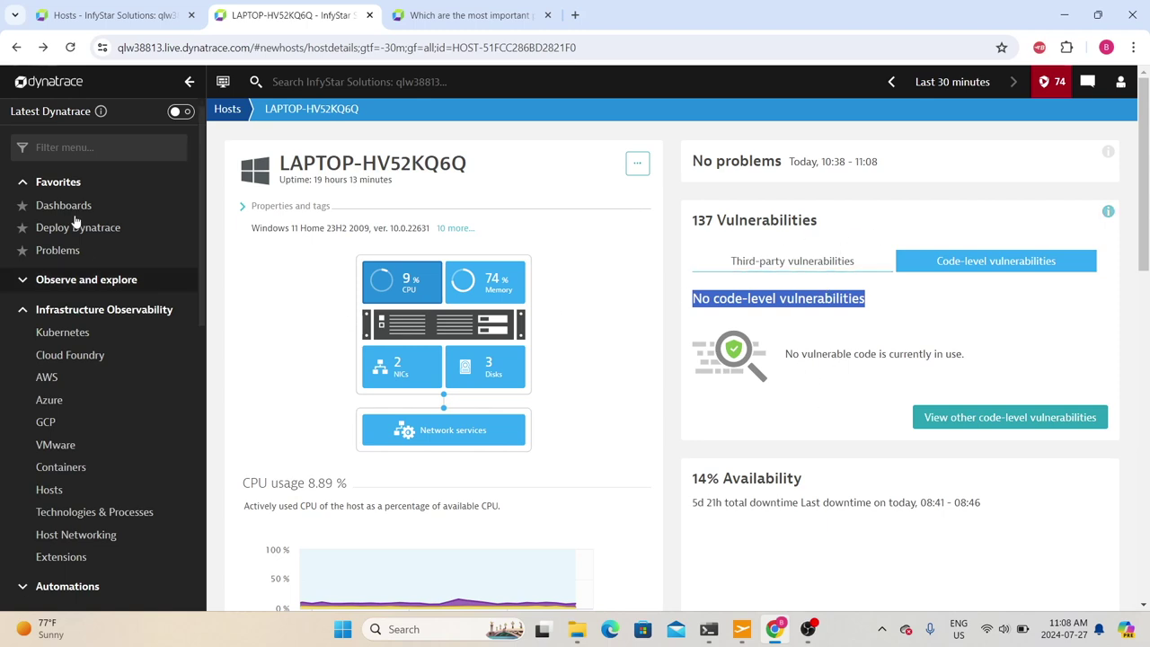
# - Set the timeframe of the host details page to Last 7 days
pyautogui.scroll(-3, 820, 272)
pyautogui.scroll(1, 780, 329)
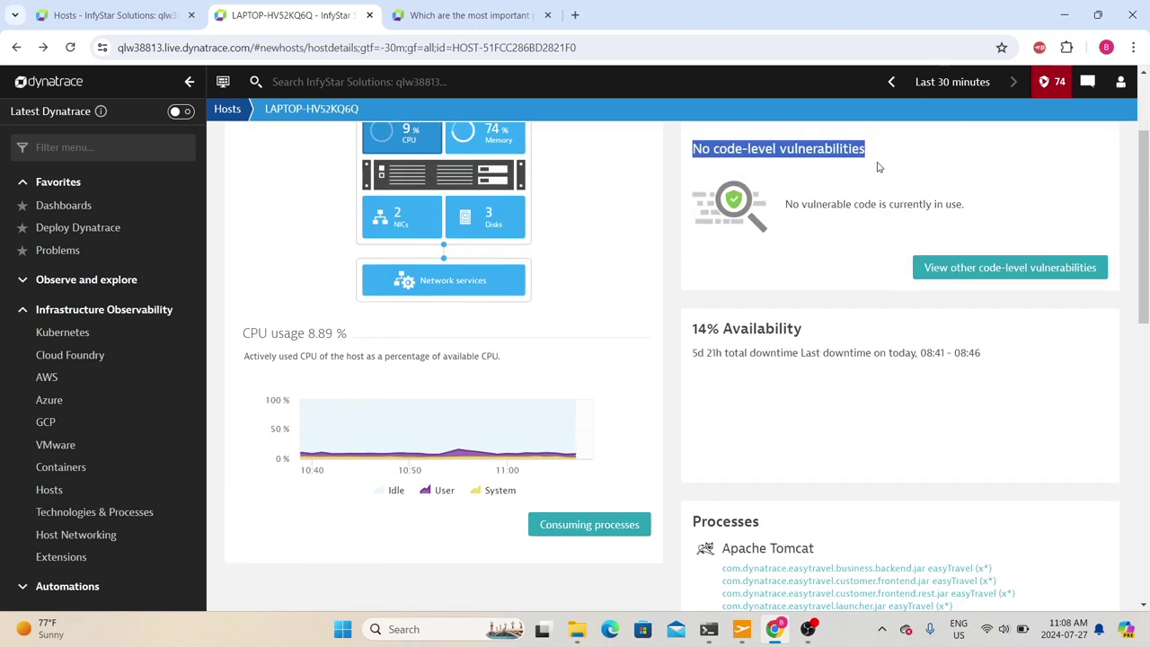
pyautogui.click(943, 82)
pyautogui.moveTo(901, 378); pyautogui.dragTo(910, 418)
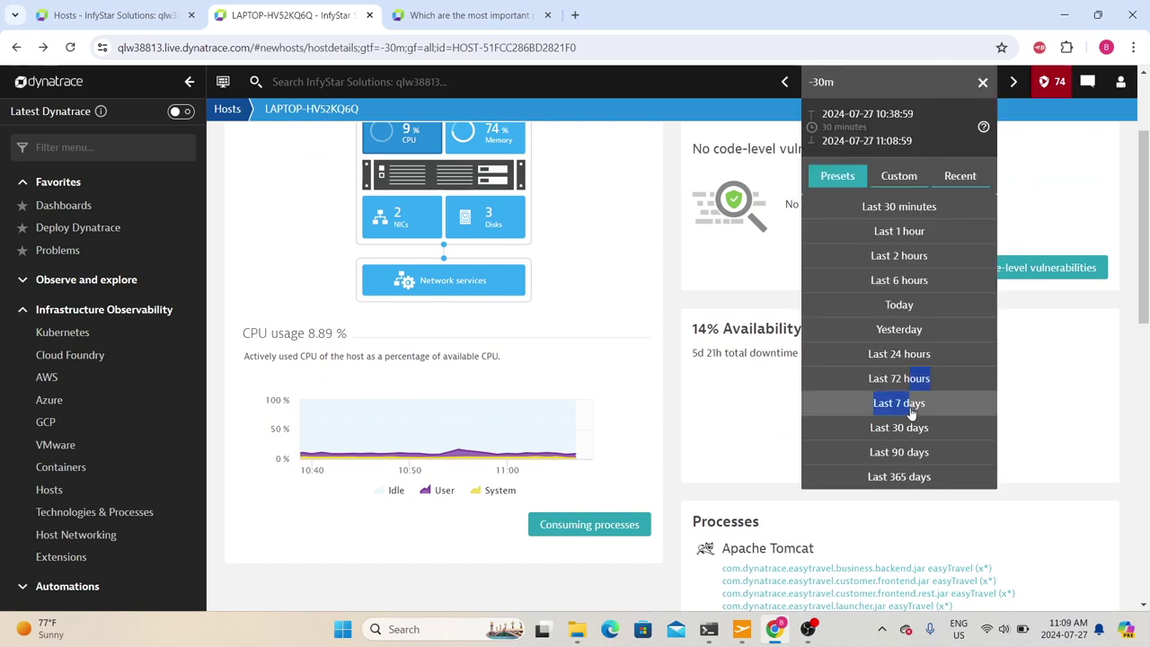
pyautogui.click(908, 415)
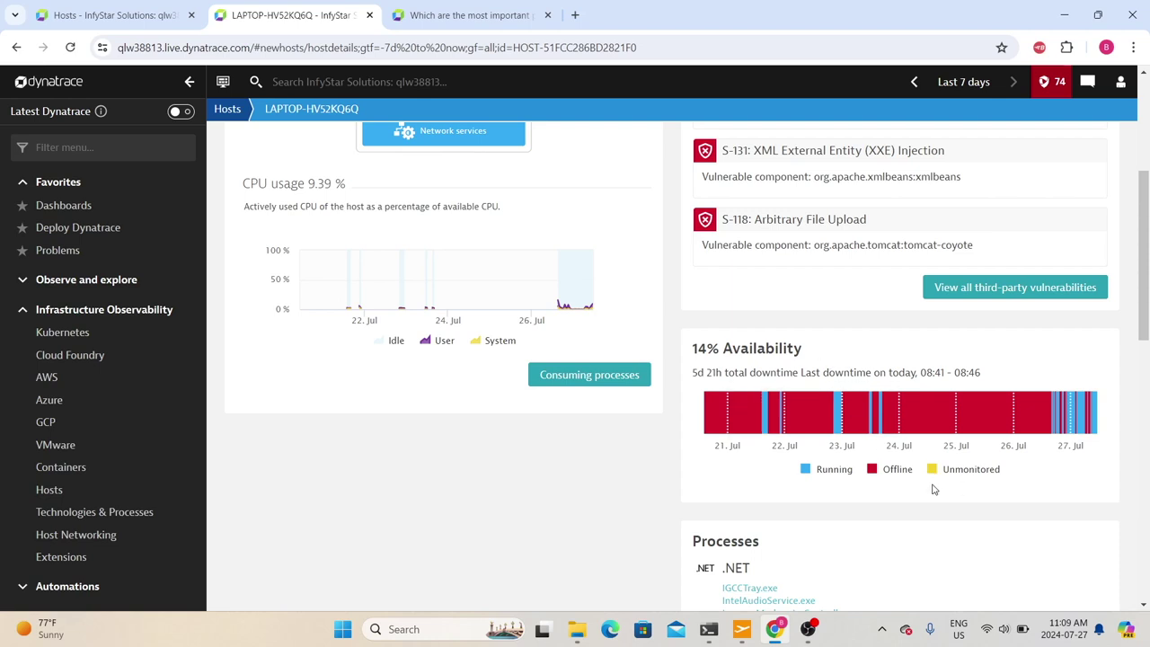
# - Examine the host's processes grouped by technology, highlighting the .NET, Apache Tomcat and Apache HTTP Server groups
pyautogui.scroll(-3, 933, 489)
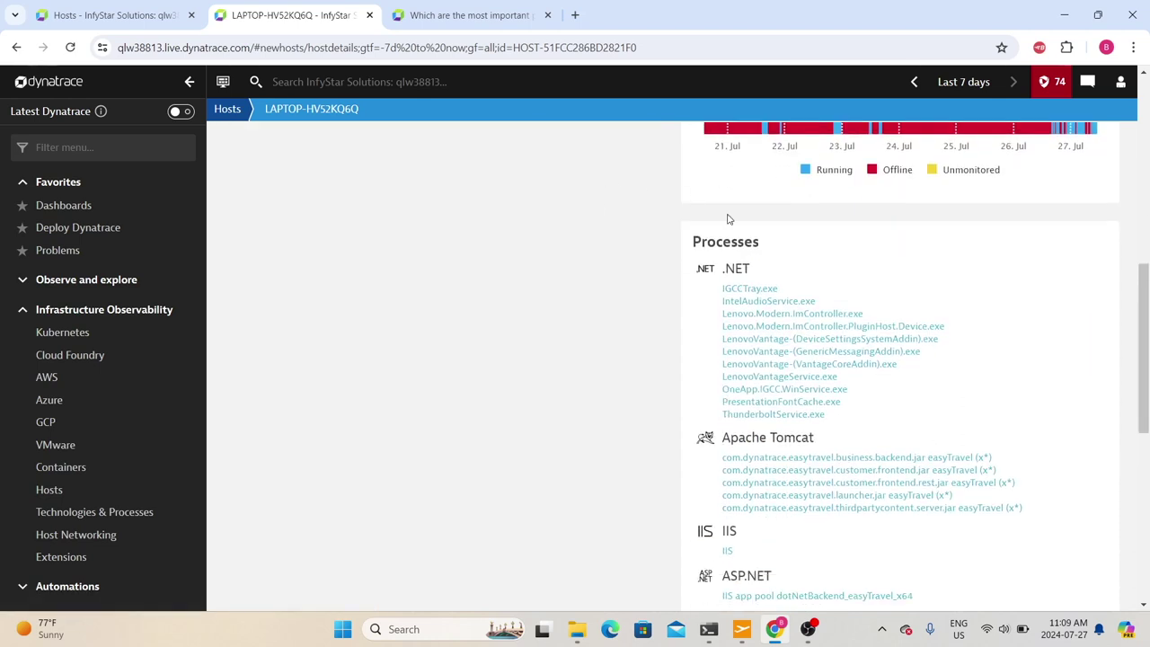
pyautogui.scroll(-2, 827, 295)
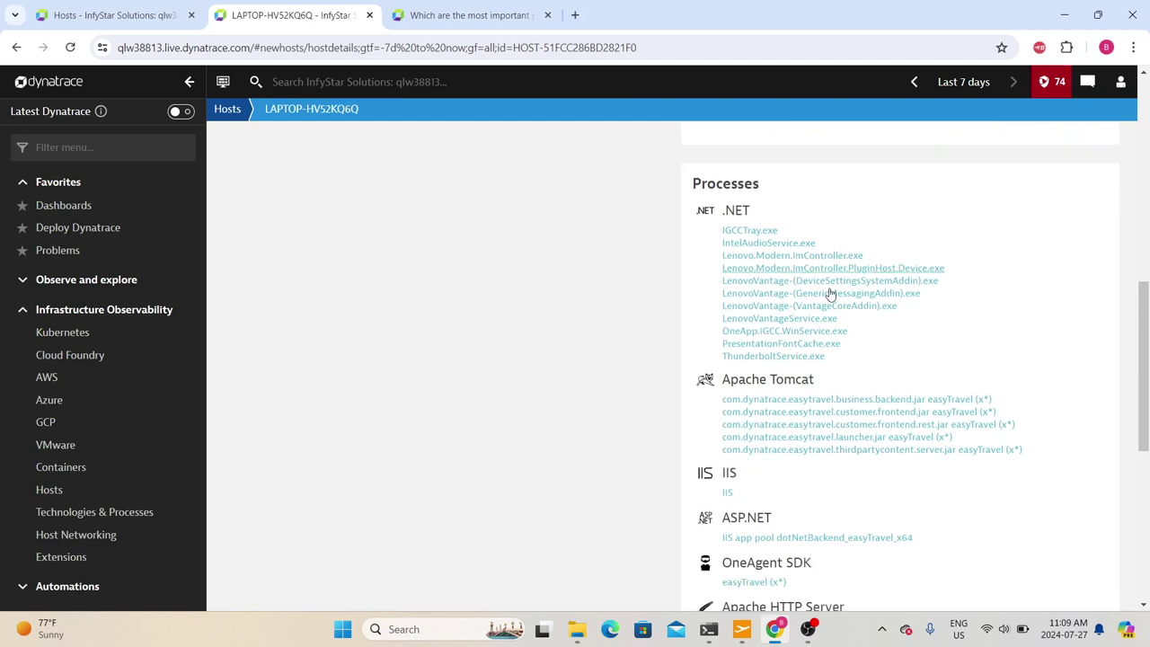
pyautogui.scroll(2, 808, 288)
pyautogui.moveTo(700, 269); pyautogui.dragTo(778, 266)
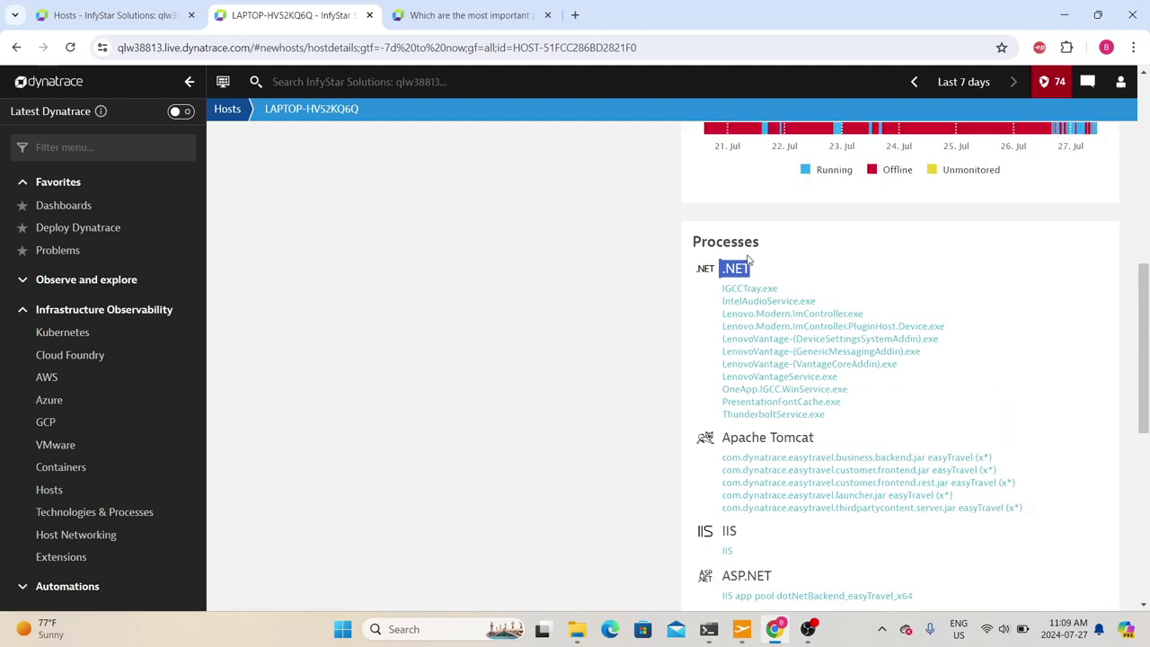
pyautogui.click(760, 268)
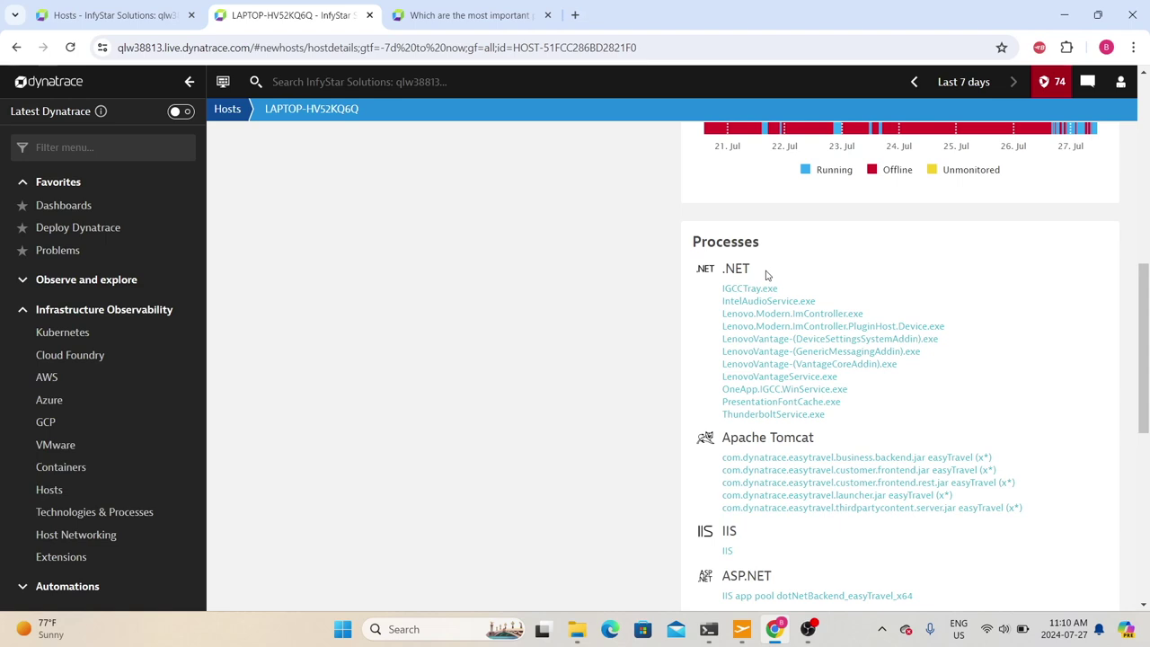
pyautogui.moveTo(769, 274); pyautogui.dragTo(674, 268)
pyautogui.scroll(-1, 764, 319)
pyautogui.click(828, 370)
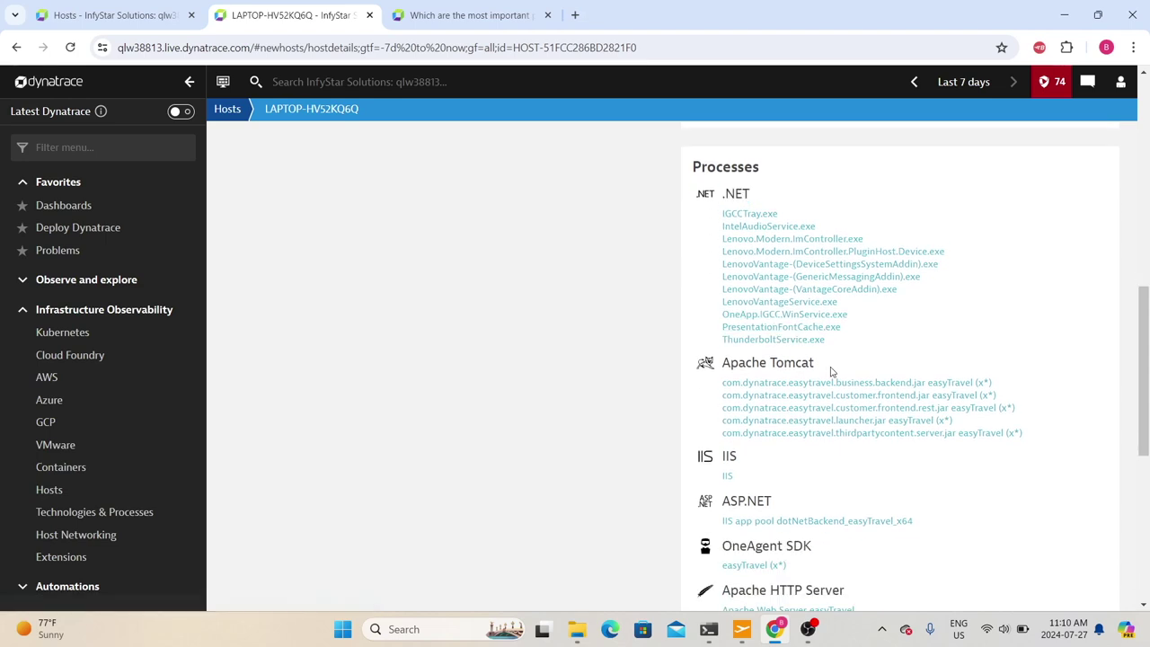
pyautogui.moveTo(823, 362); pyautogui.dragTo(690, 359)
pyautogui.scroll(-3, 760, 244)
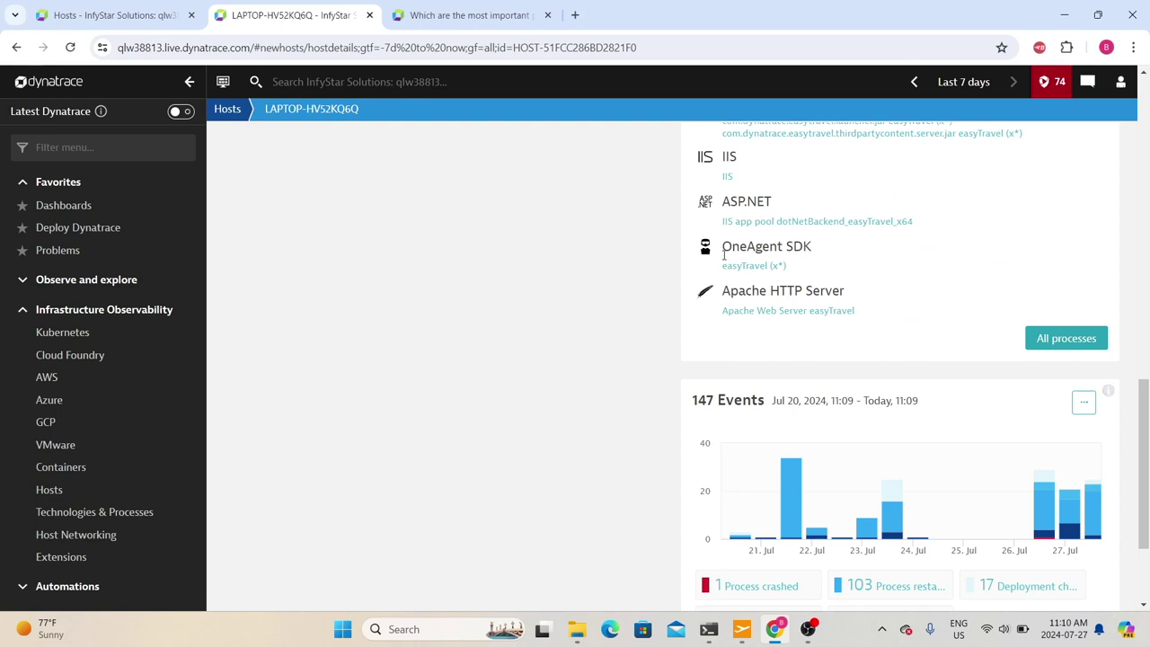
pyautogui.moveTo(884, 292); pyautogui.dragTo(697, 290)
pyautogui.scroll(1, 697, 290)
# - Open the list of all processes on the host and look through the per-process metrics table
pyautogui.click(1067, 414)
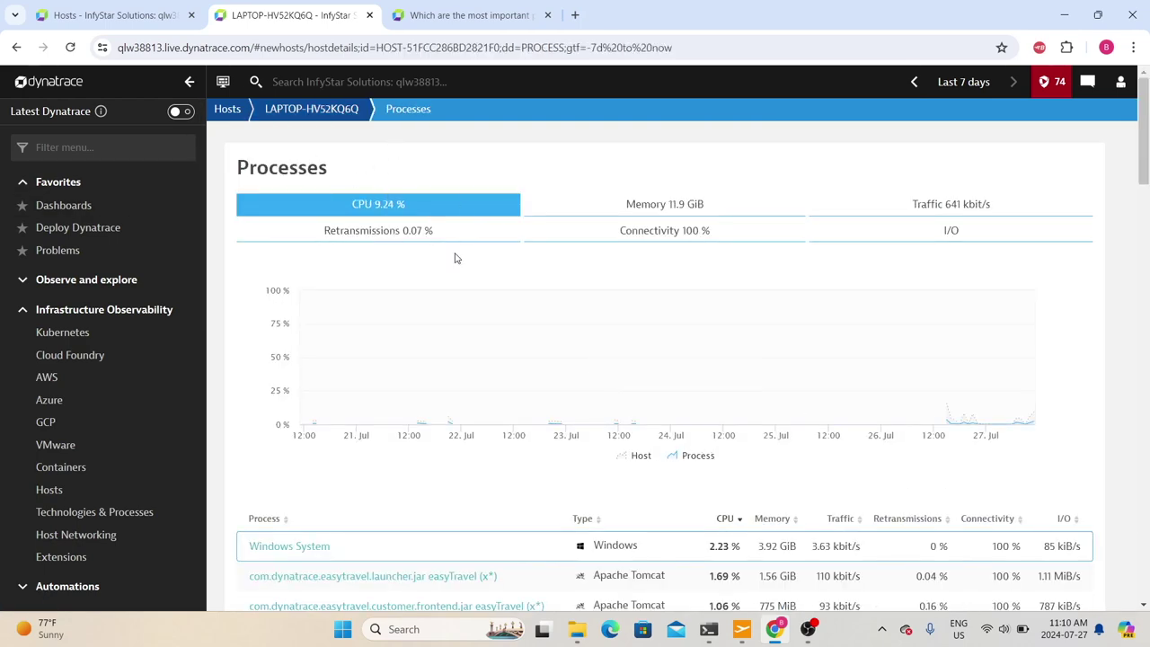
pyautogui.scroll(-10, 456, 258)
pyautogui.scroll(8, 457, 261)
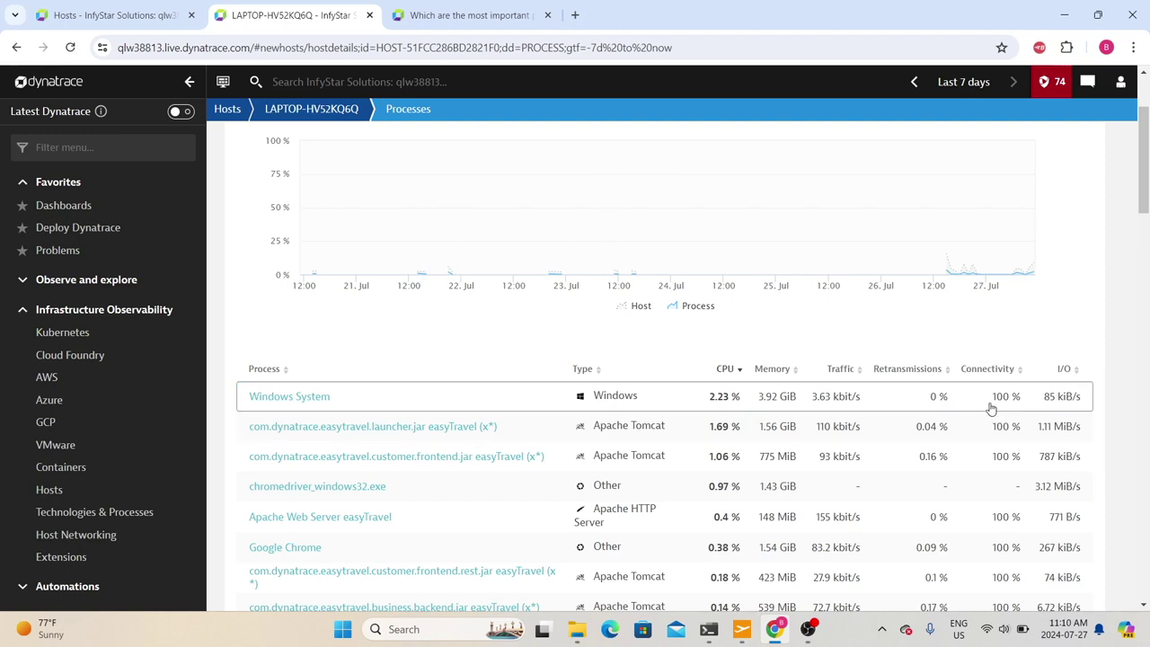
# - Open the Windows System process details, expand its properties and tags and highlight the listed properties
pyautogui.click(284, 400)
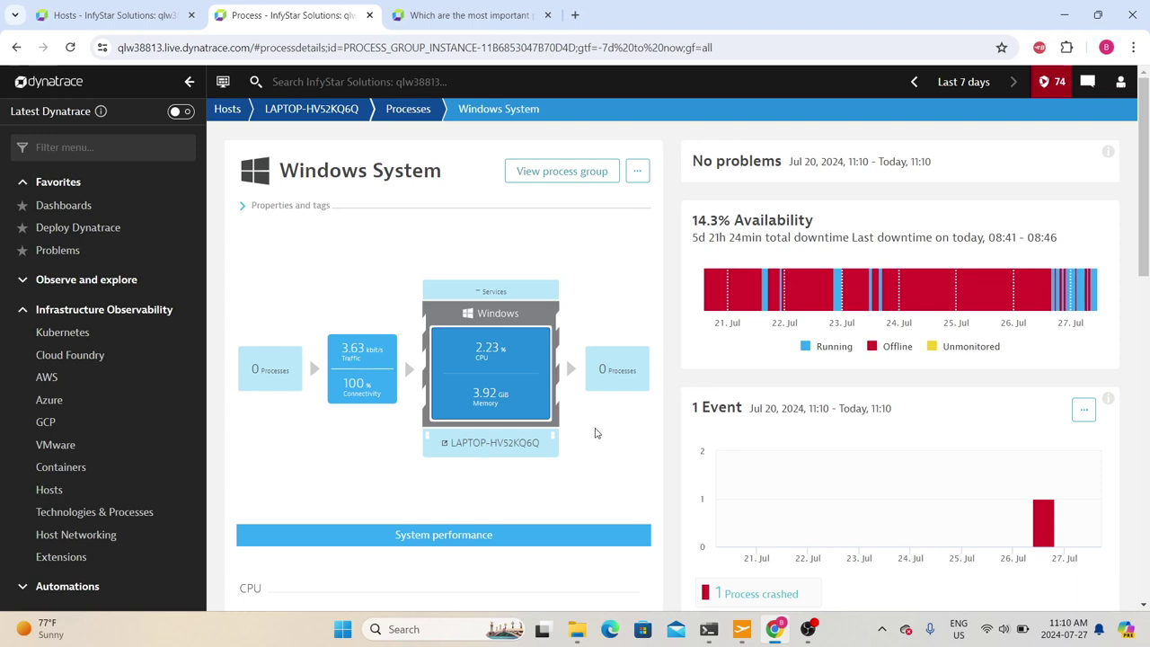
pyautogui.moveTo(280, 171); pyautogui.dragTo(445, 169)
pyautogui.click(256, 206)
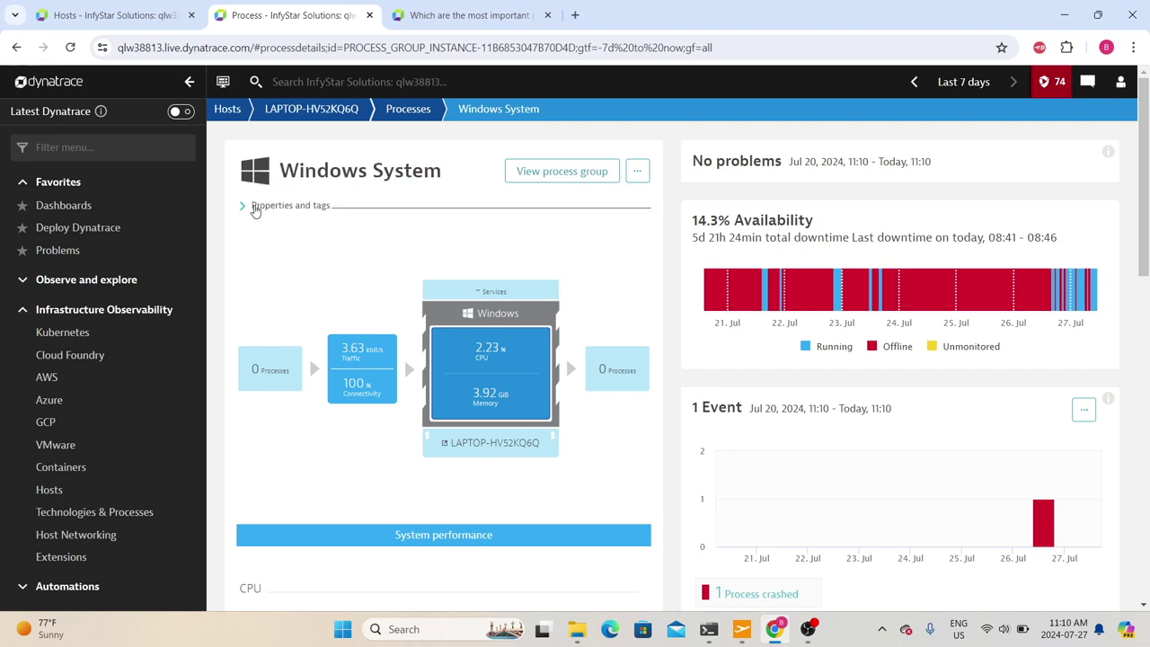
pyautogui.moveTo(241, 256); pyautogui.dragTo(484, 357)
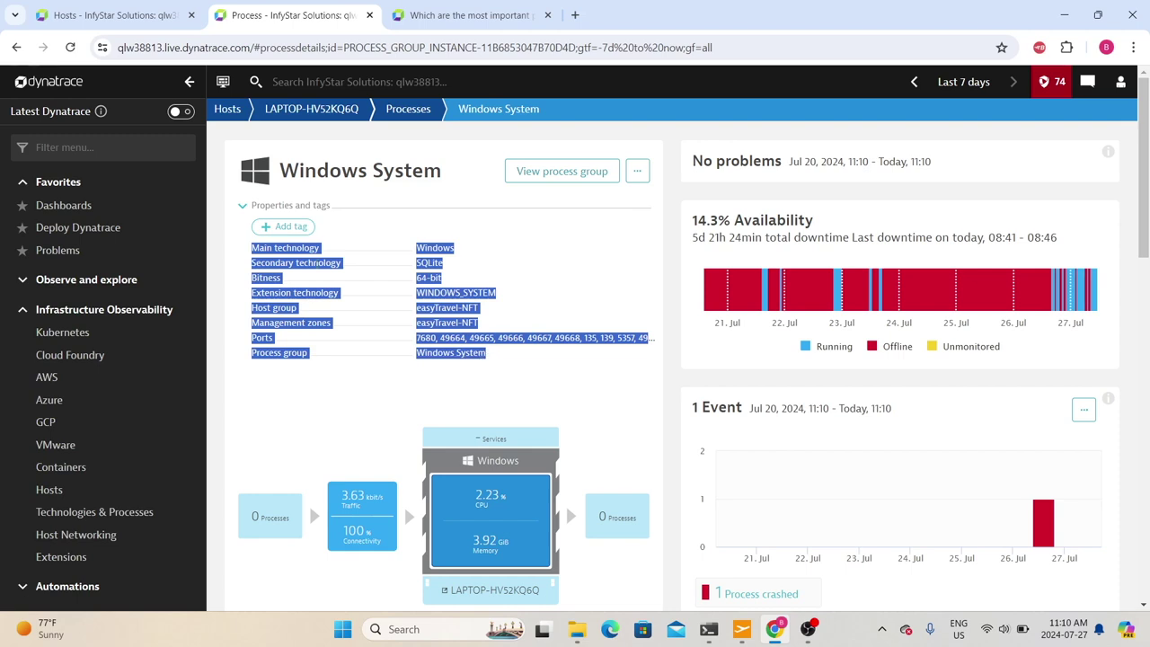
# - Review the Windows System process's properties, process flow diagram and system performance charts from CPU to I/O
pyautogui.click(320, 253)
pyautogui.moveTo(314, 262); pyautogui.dragTo(398, 268)
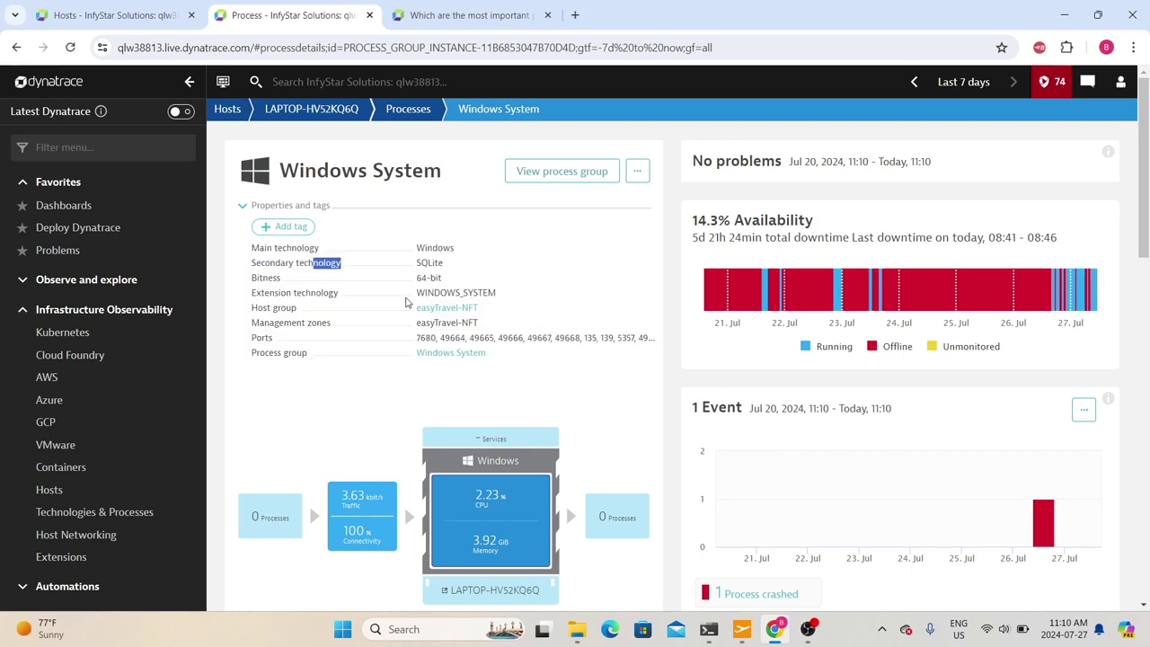
pyautogui.click(308, 288)
pyautogui.scroll(-1, 355, 323)
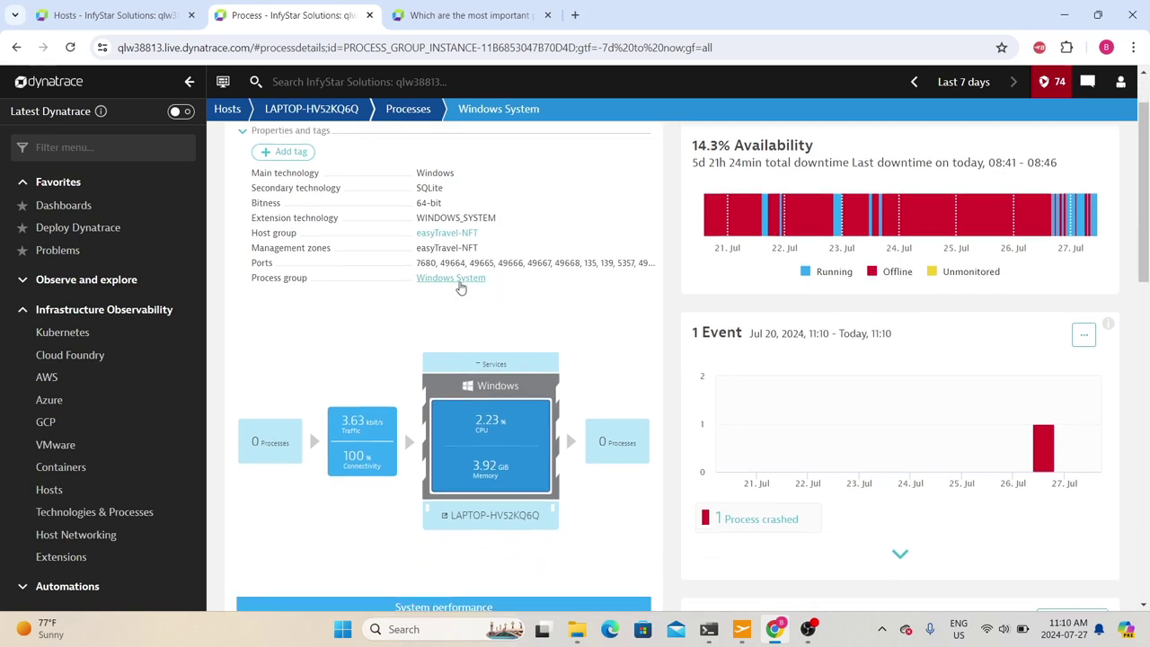
pyautogui.scroll(-1, 409, 315)
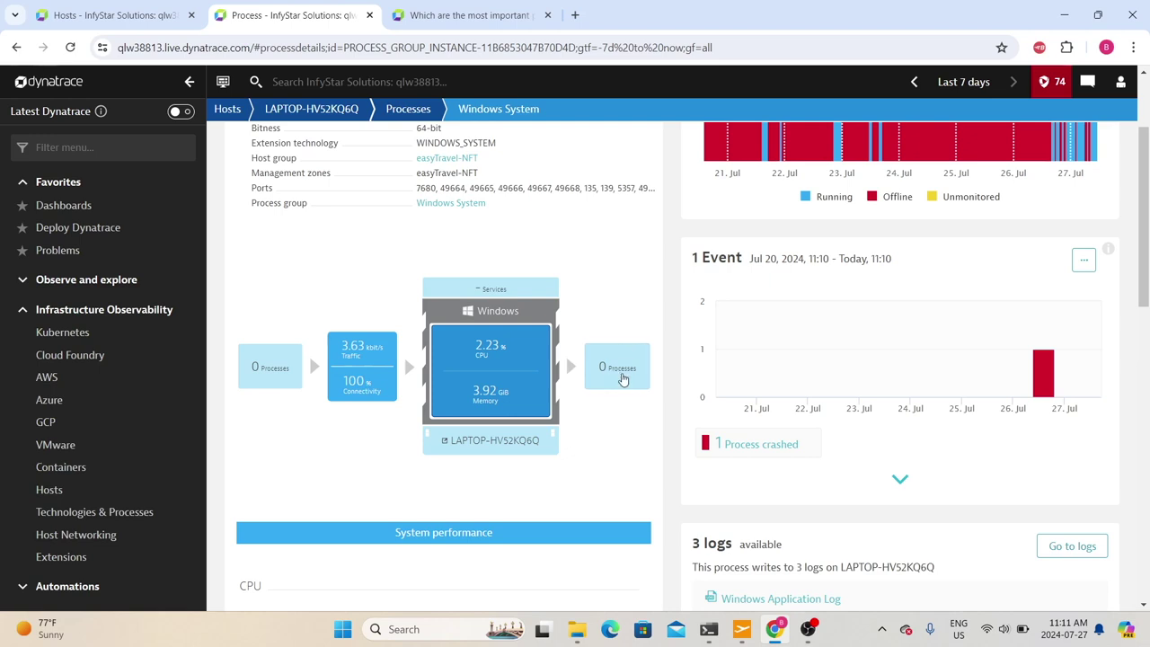
pyautogui.scroll(-4, 611, 384)
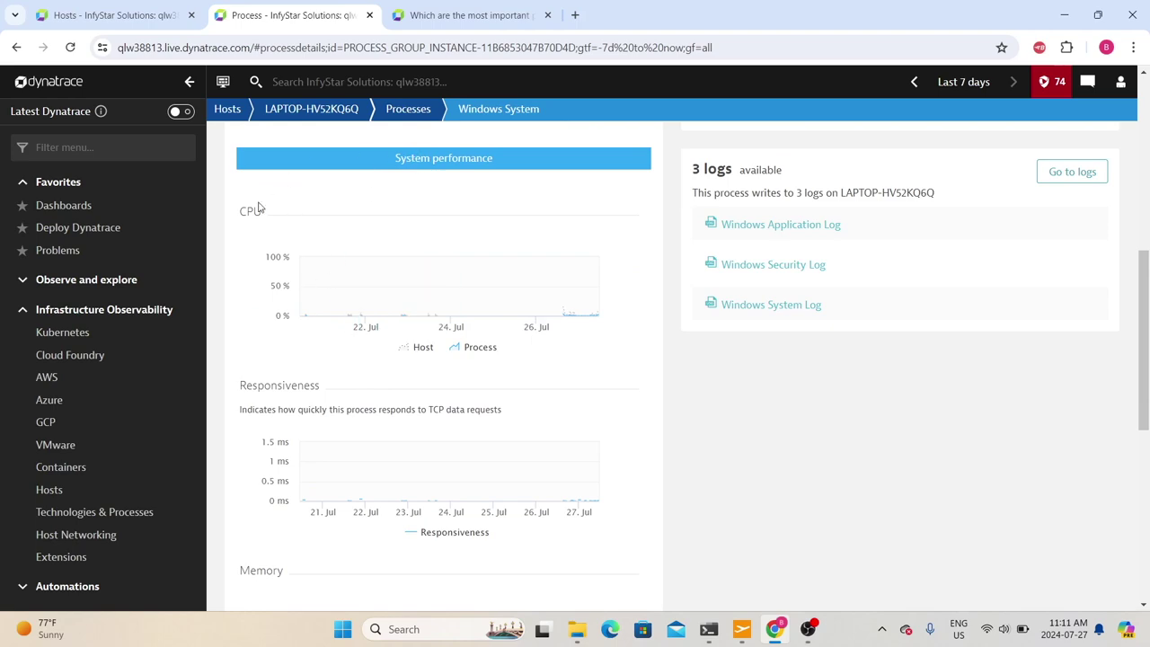
pyautogui.scroll(-5, 324, 346)
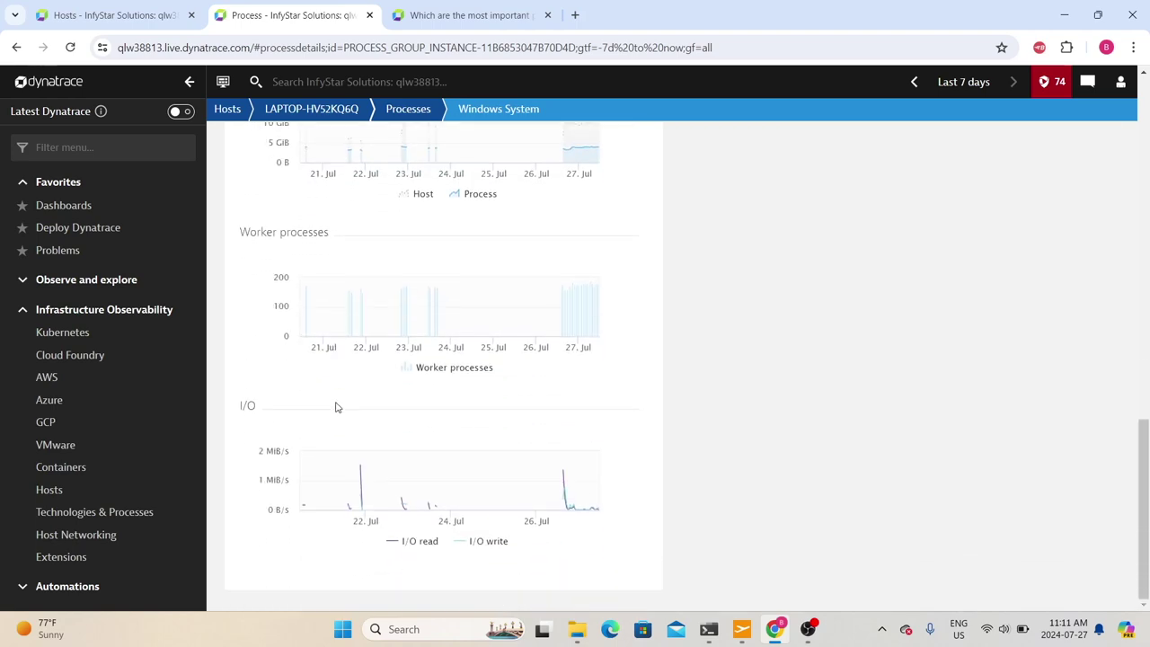
pyautogui.scroll(8, 340, 405)
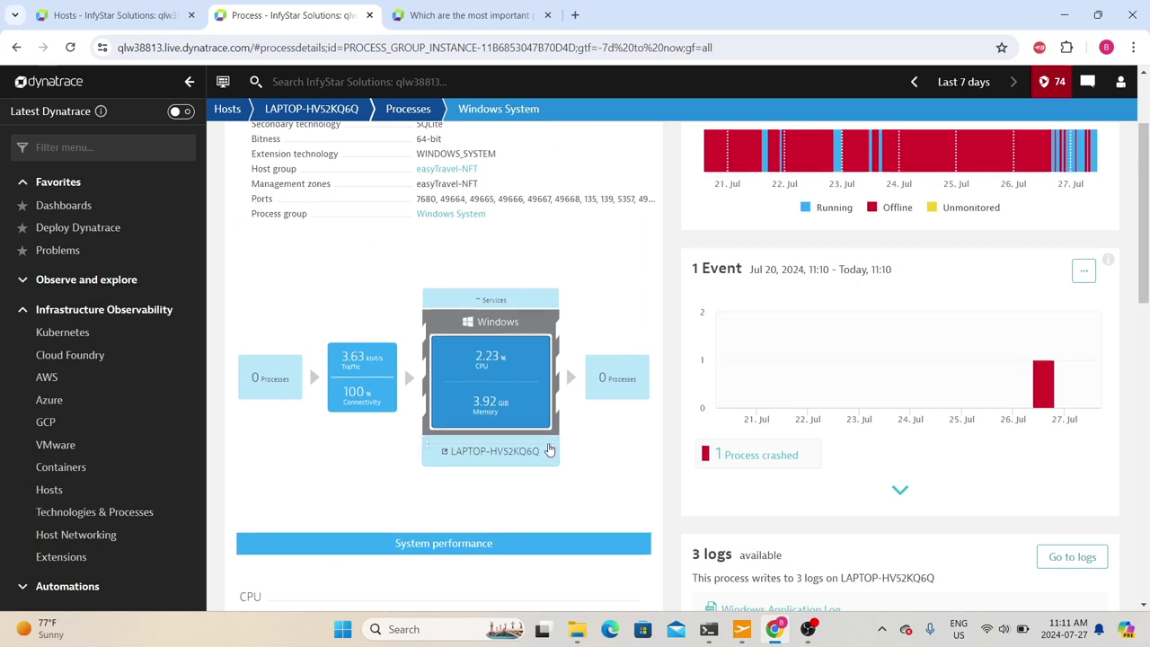
pyautogui.scroll(-3, 542, 449)
pyautogui.scroll(6, 542, 450)
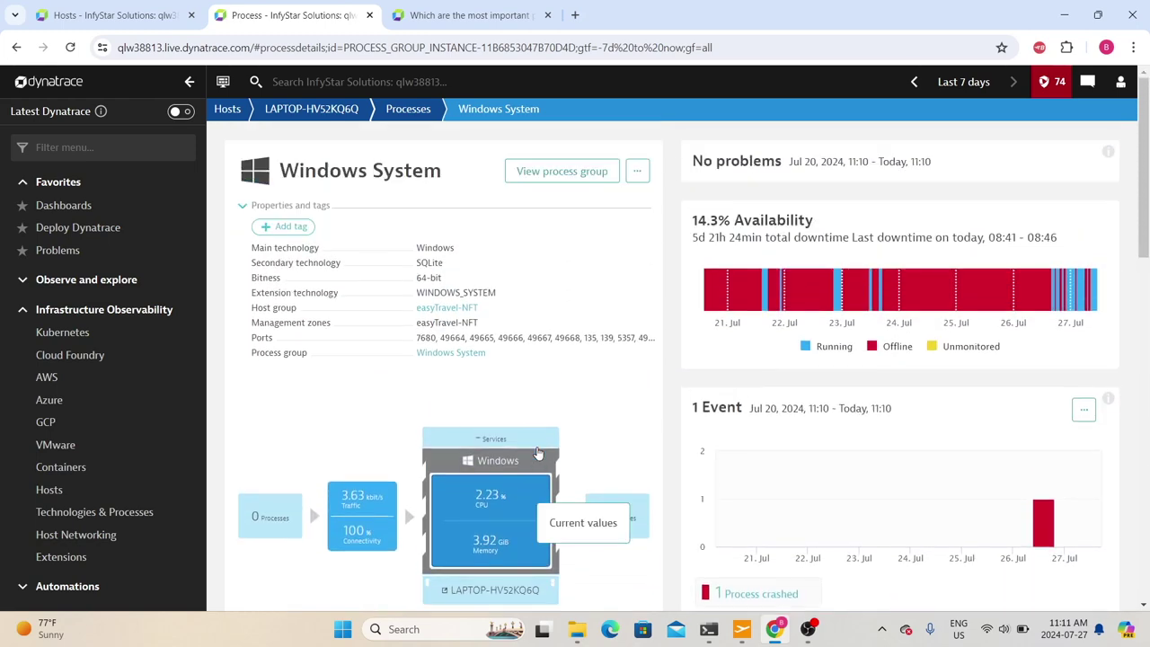
# - Check the Windows System process's problems, availability and available logs, and expand its event list
pyautogui.moveTo(694, 164); pyautogui.dragTo(965, 170)
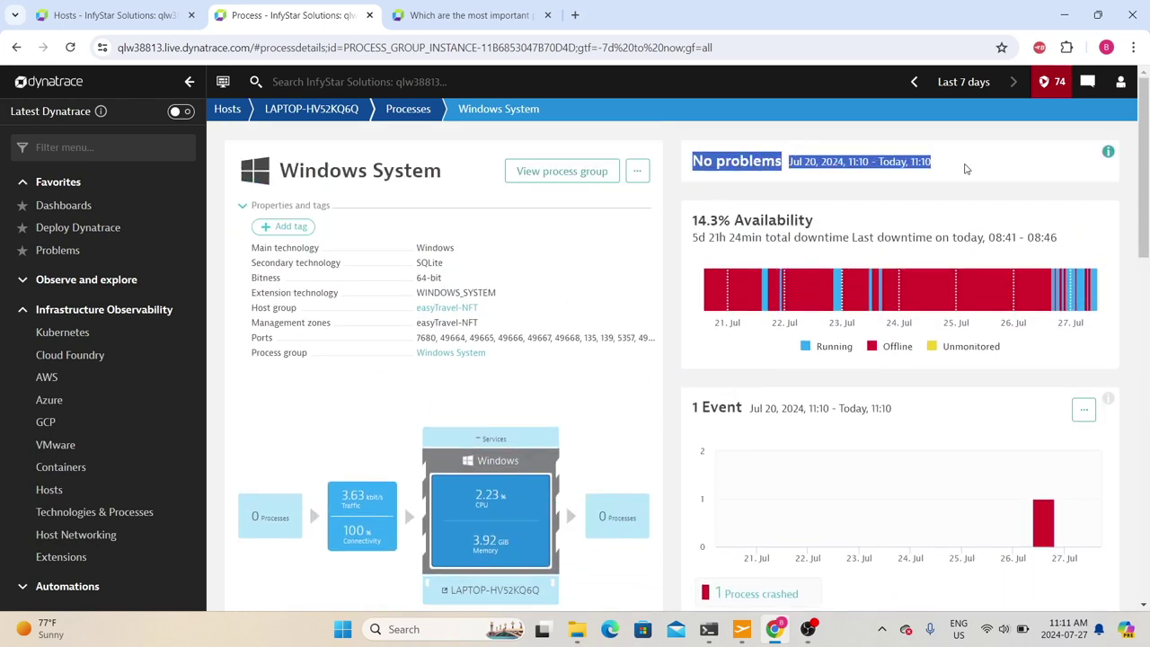
pyautogui.click(711, 238)
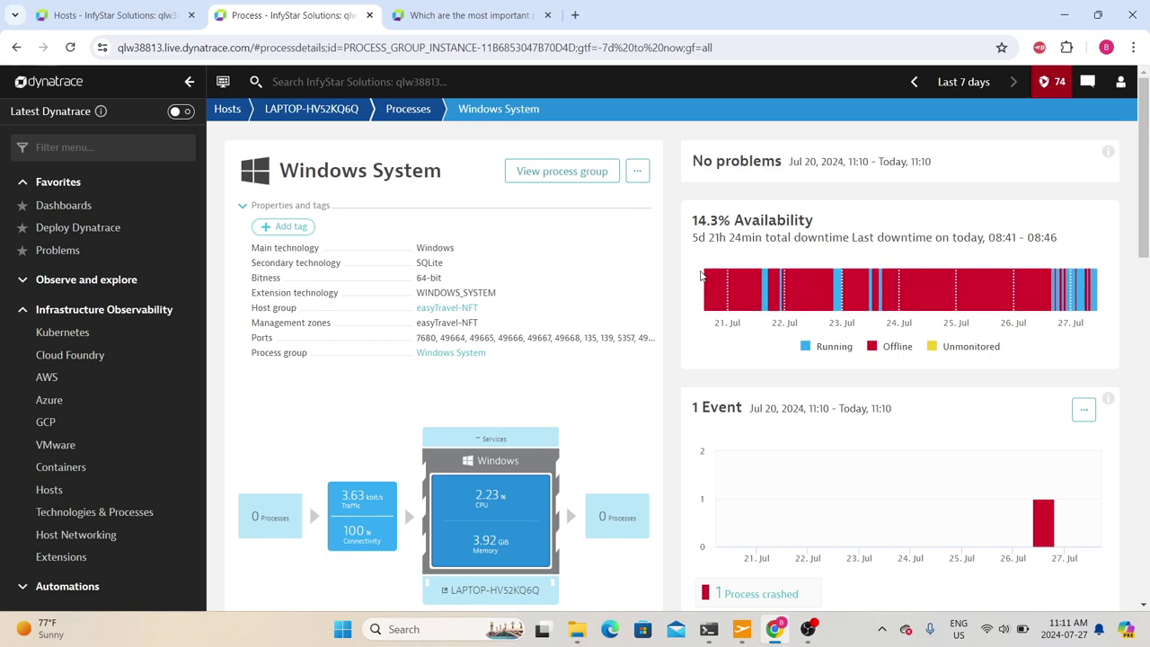
pyautogui.scroll(-2, 898, 235)
pyautogui.click(900, 482)
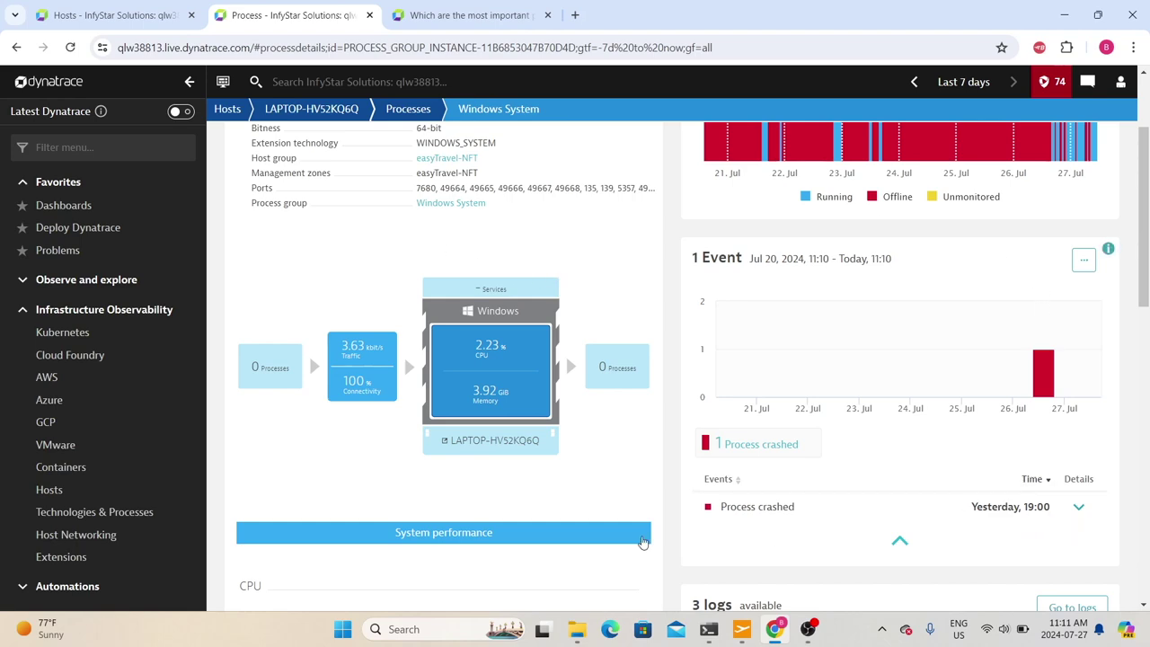
pyautogui.moveTo(1039, 377)
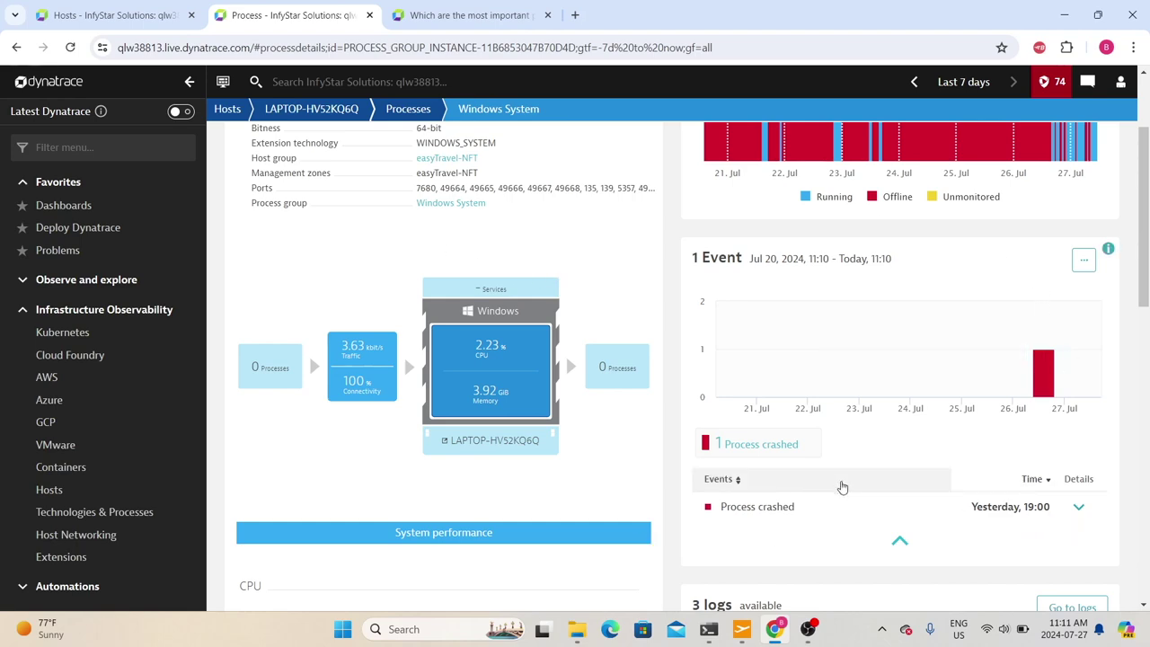
pyautogui.scroll(-1, 842, 467)
pyautogui.scroll(1, 858, 445)
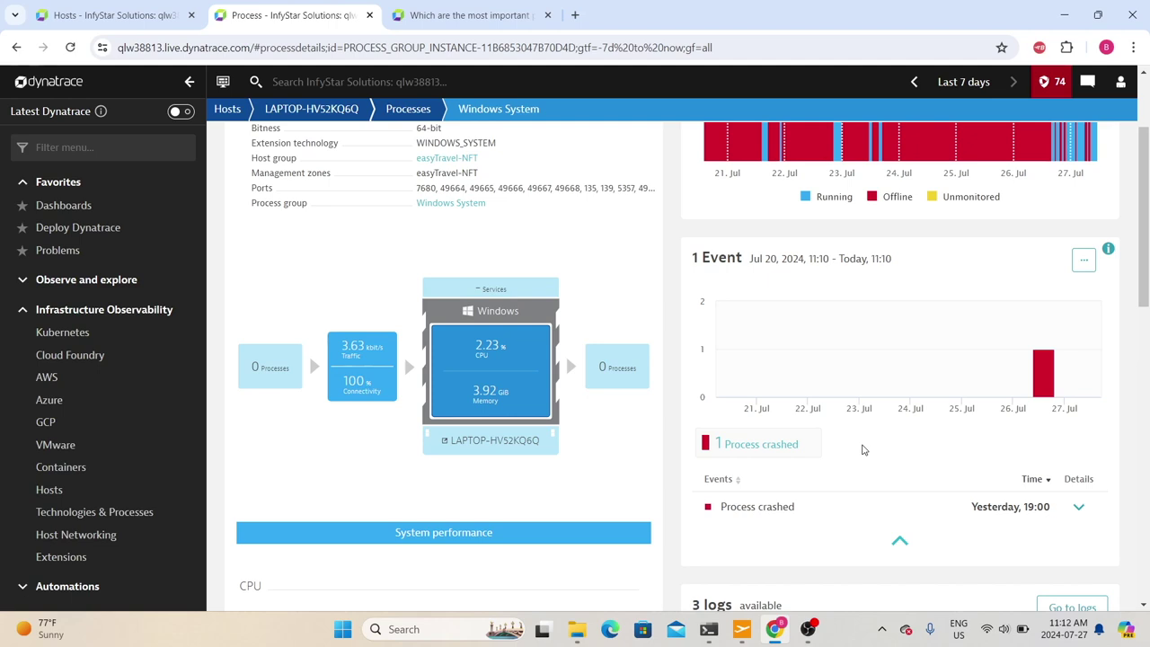
pyautogui.scroll(-3, 863, 449)
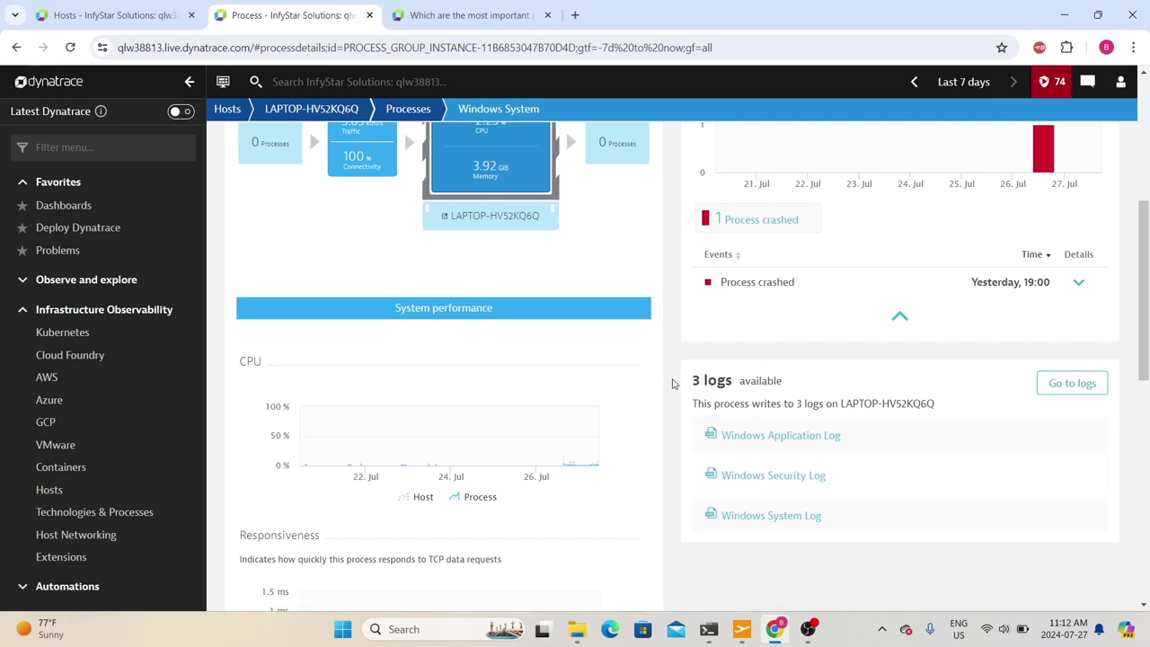
pyautogui.scroll(5, 674, 384)
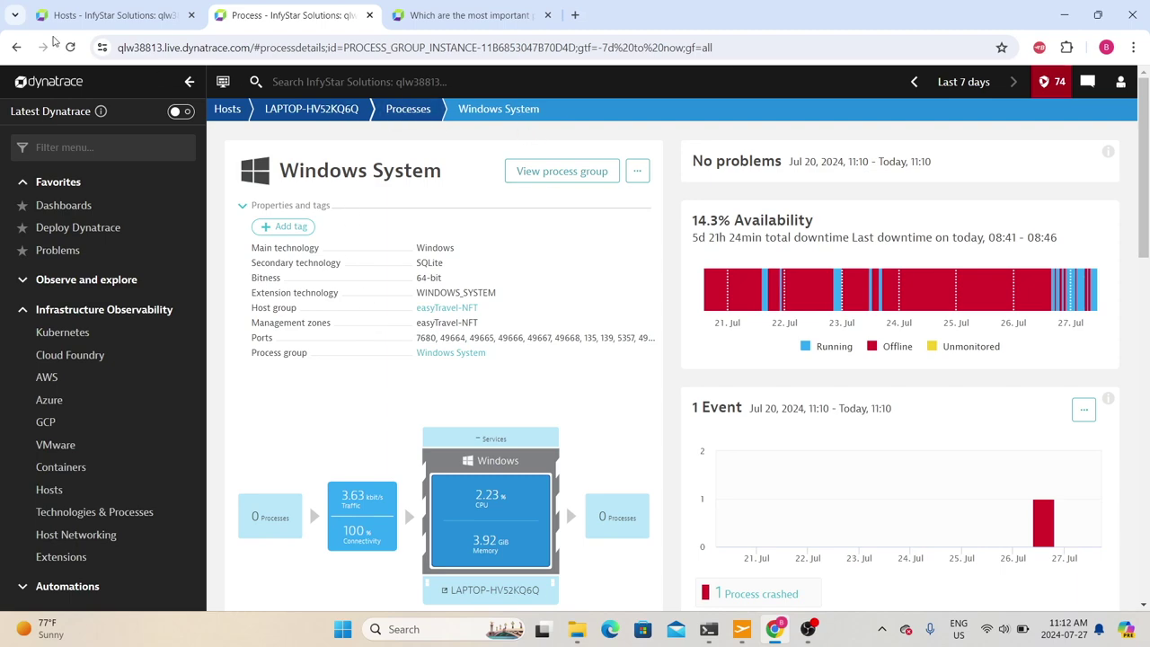
# - Return to the host's process list, open the com.dynatrace.easytravel.business.backend.jar process and expand its properties and tags
pyautogui.click(408, 109)
pyautogui.scroll(-5, 429, 162)
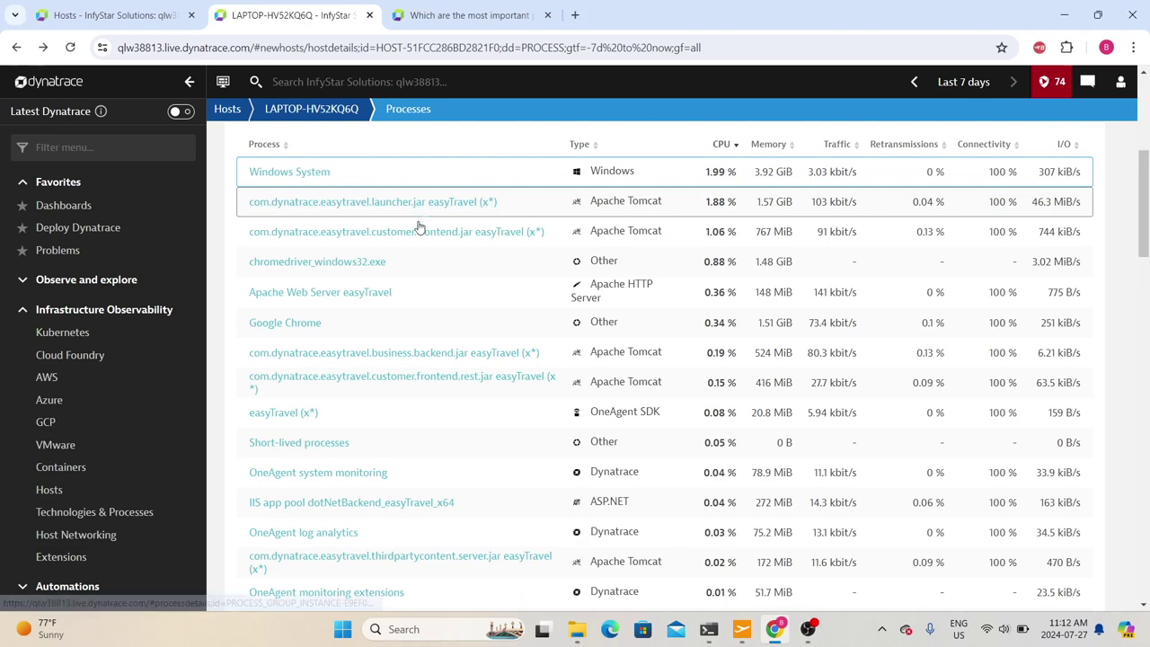
pyautogui.click(422, 356)
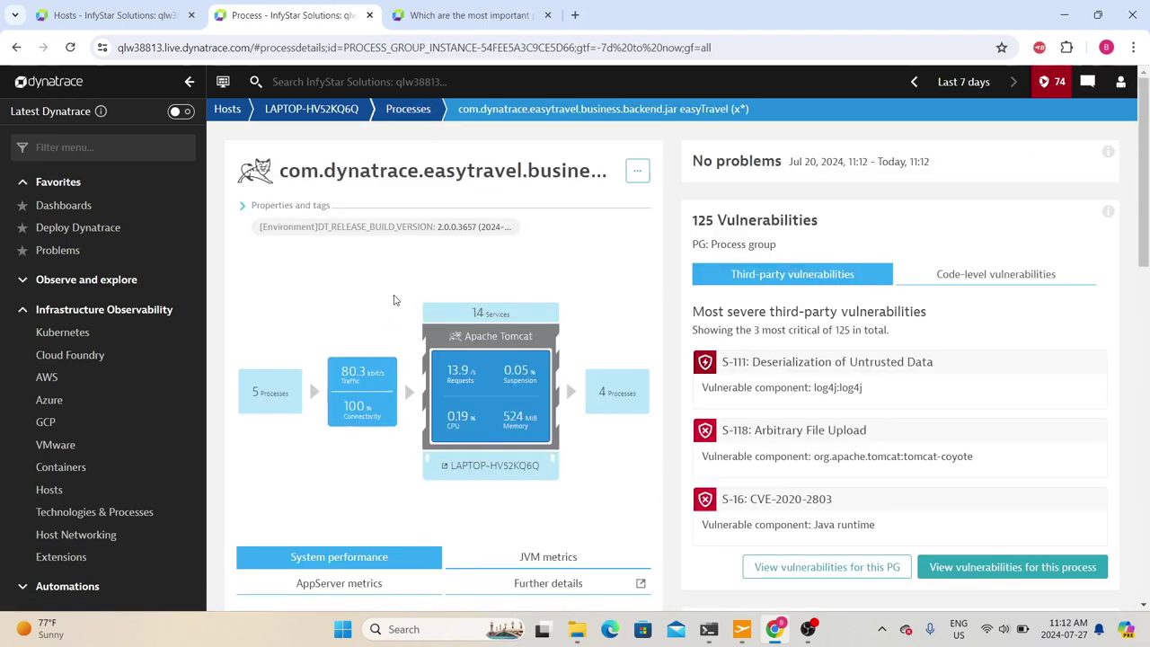
pyautogui.click(297, 206)
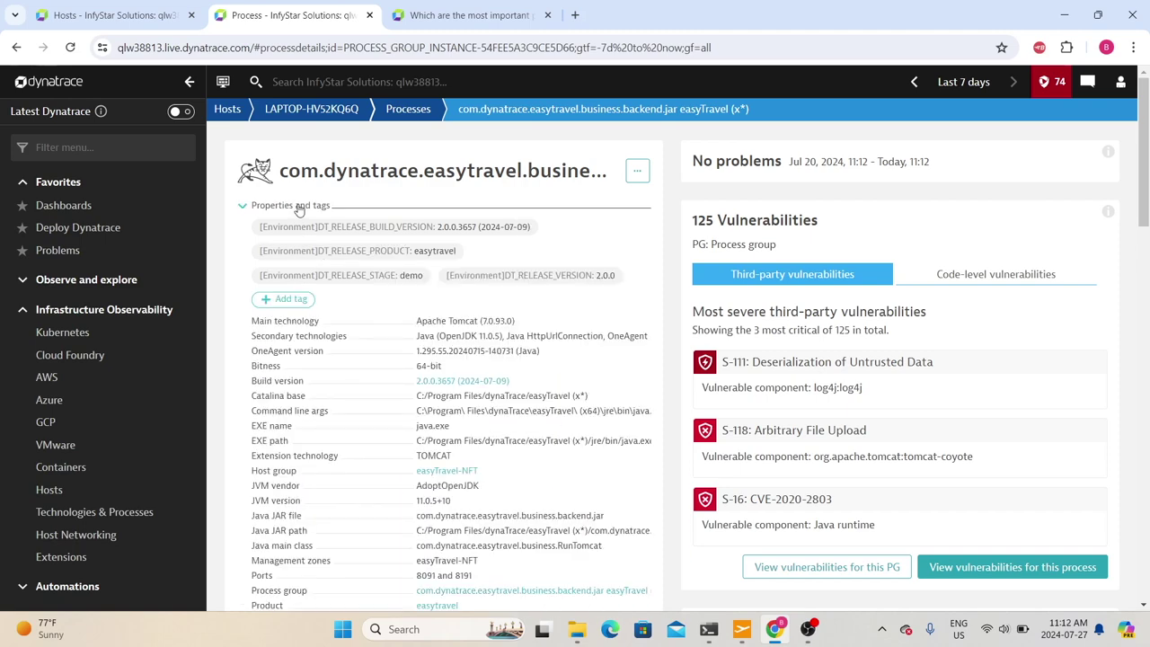
# - Highlight the business backend process's technology, OneAgent, Catalina base, executable and Java properties
pyautogui.scroll(-2, 351, 272)
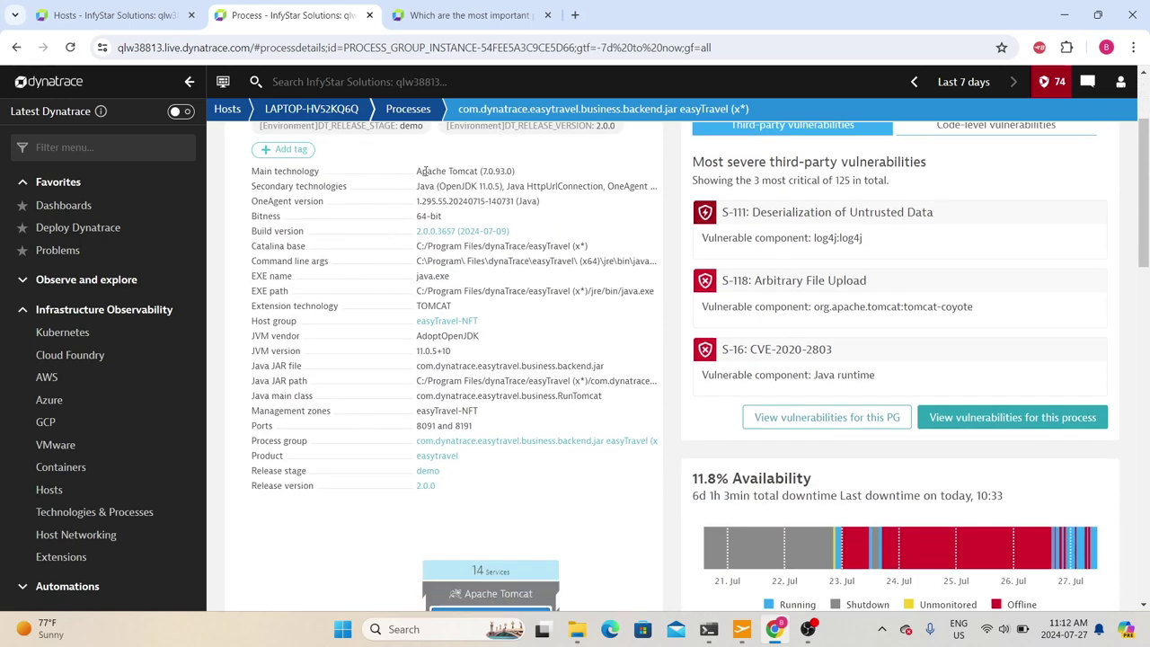
pyautogui.moveTo(415, 171); pyautogui.dragTo(529, 176)
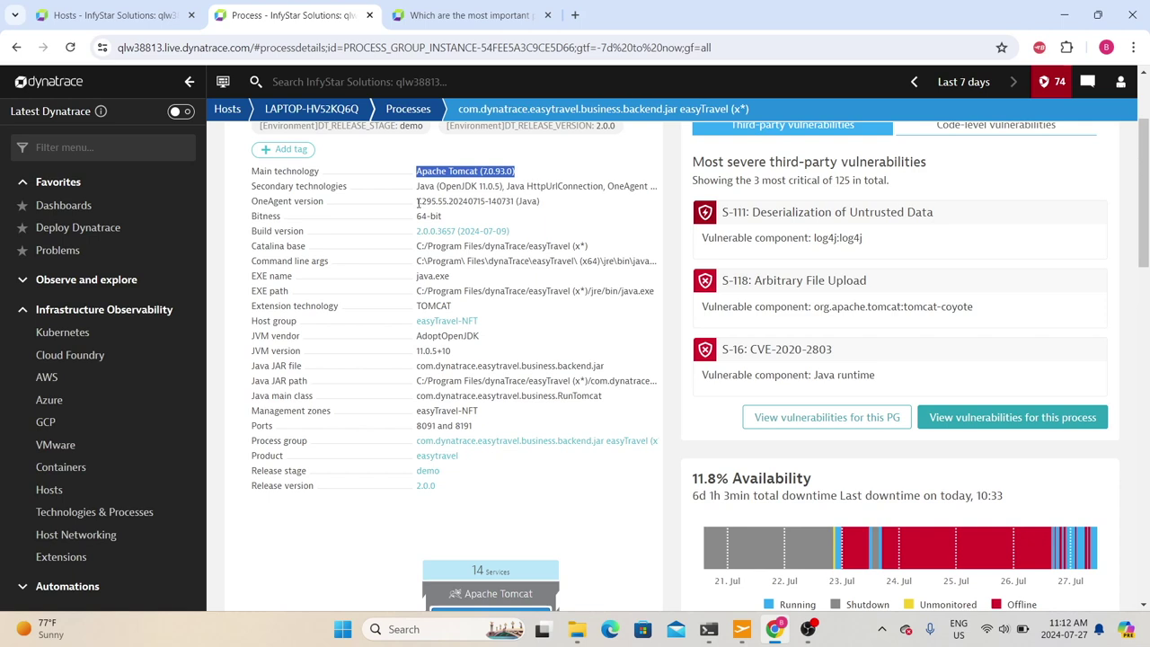
pyautogui.moveTo(450, 201); pyautogui.dragTo(544, 186)
pyautogui.tripleClick(386, 236)
pyautogui.click(428, 249)
pyautogui.moveTo(417, 247); pyautogui.dragTo(466, 307)
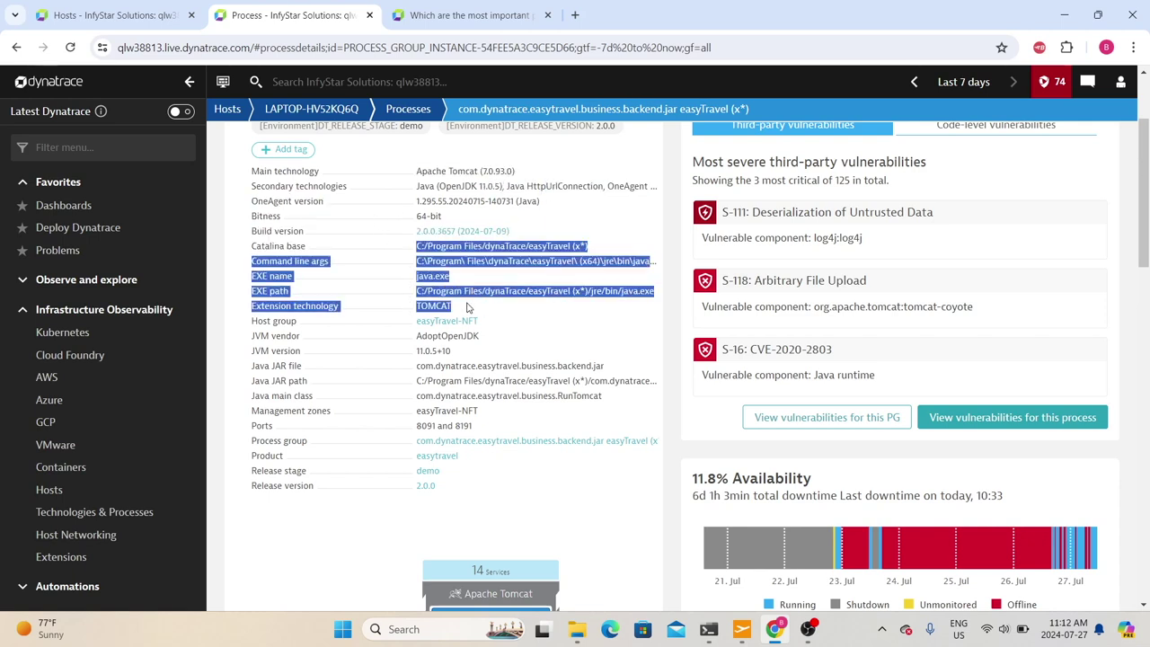
pyautogui.moveTo(335, 345); pyautogui.dragTo(334, 388)
# - Show the processes that call the business backend process and look through the calling processes by technology
pyautogui.scroll(-4, 334, 388)
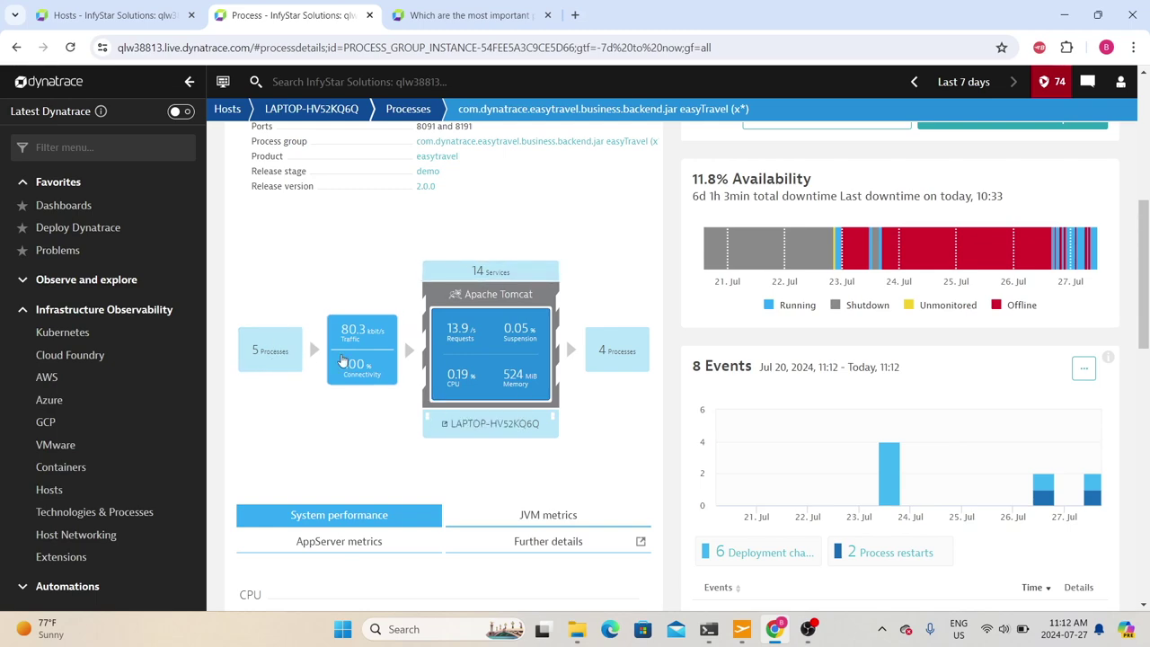
pyautogui.click(257, 352)
pyautogui.scroll(-2, 337, 421)
pyautogui.scroll(-1, 337, 420)
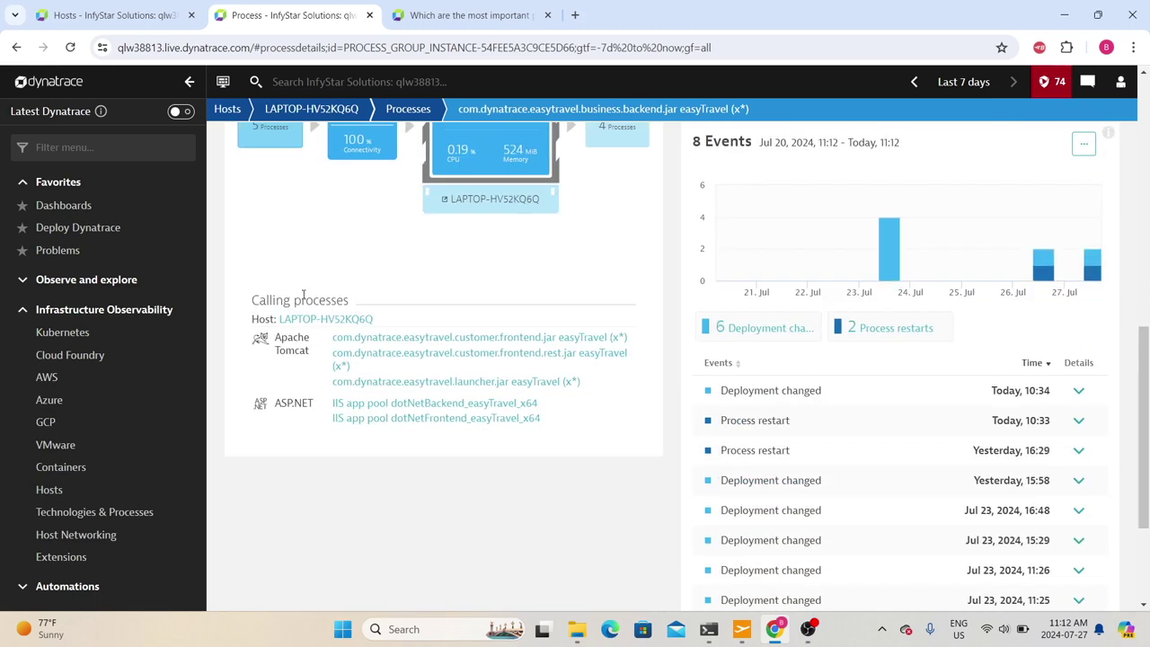
pyautogui.scroll(2, 364, 431)
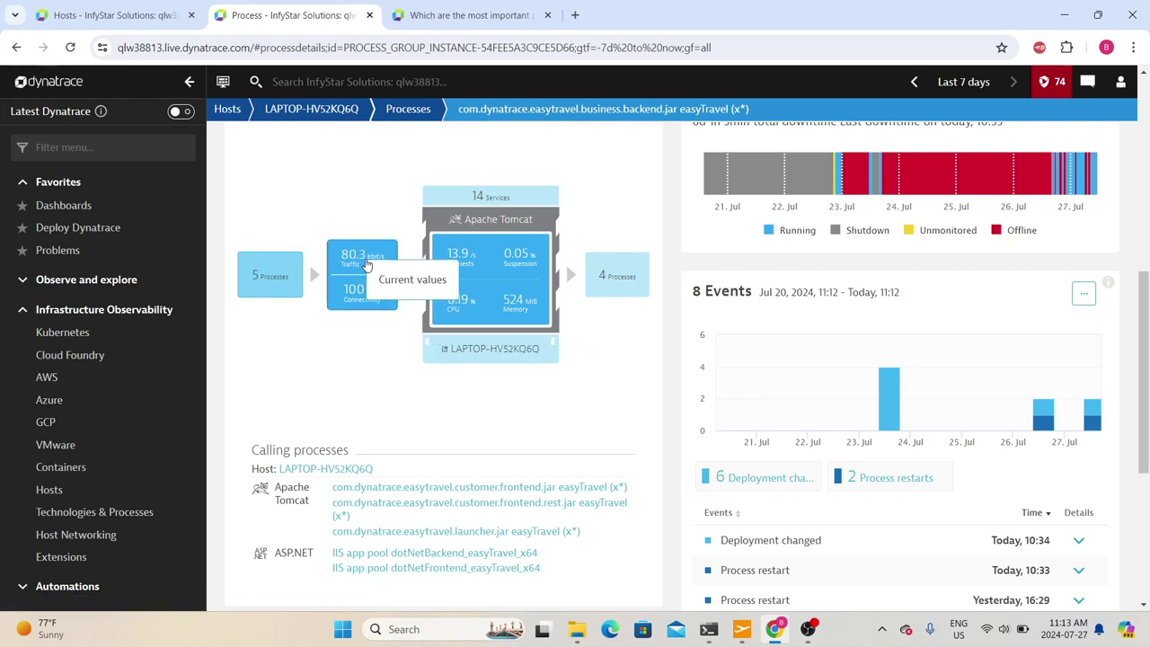
# - Show the business backend process's traffic metrics and review its incoming traffic, outgoing traffic and TCP request charts
pyautogui.click(366, 271)
pyautogui.scroll(-2, 394, 406)
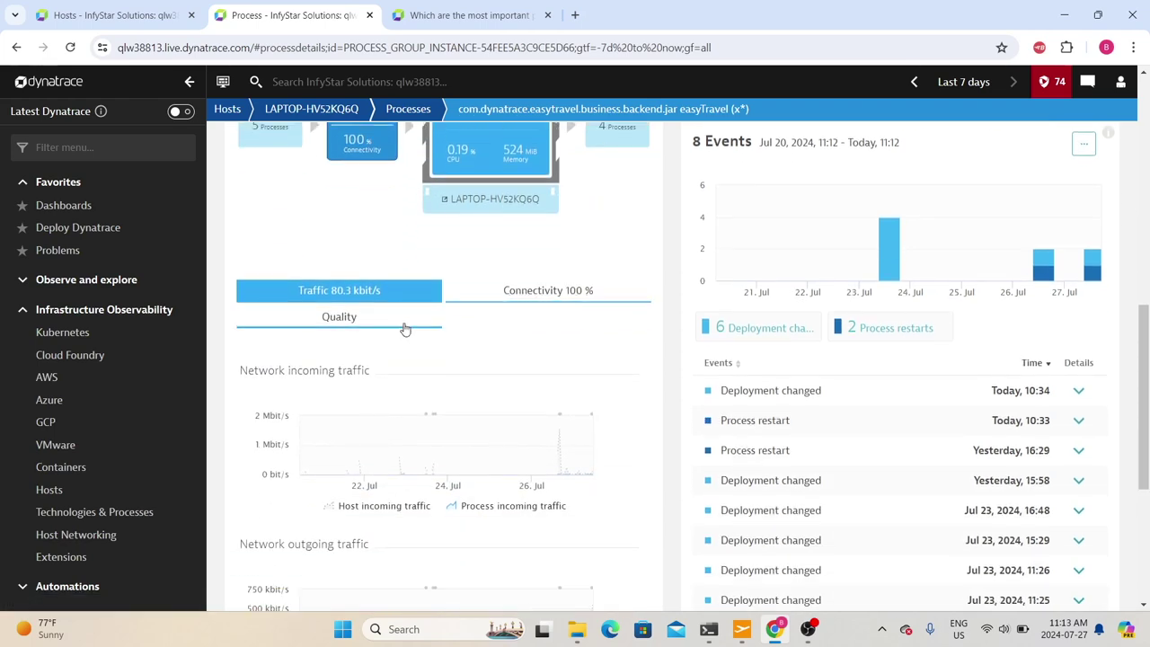
pyautogui.scroll(-4, 392, 333)
pyautogui.scroll(6, 393, 340)
pyautogui.scroll(-6, 393, 342)
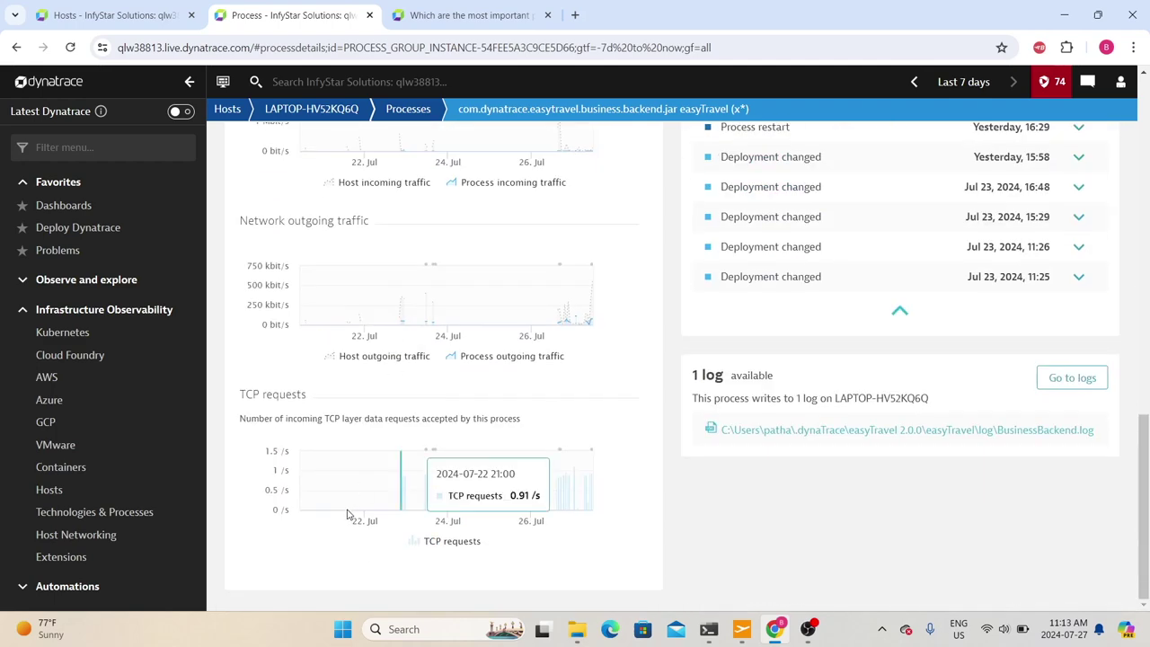
# - List the services provided by the business backend process, highlighting the web request services and the named web services
pyautogui.scroll(8, 295, 393)
pyautogui.scroll(1, 363, 439)
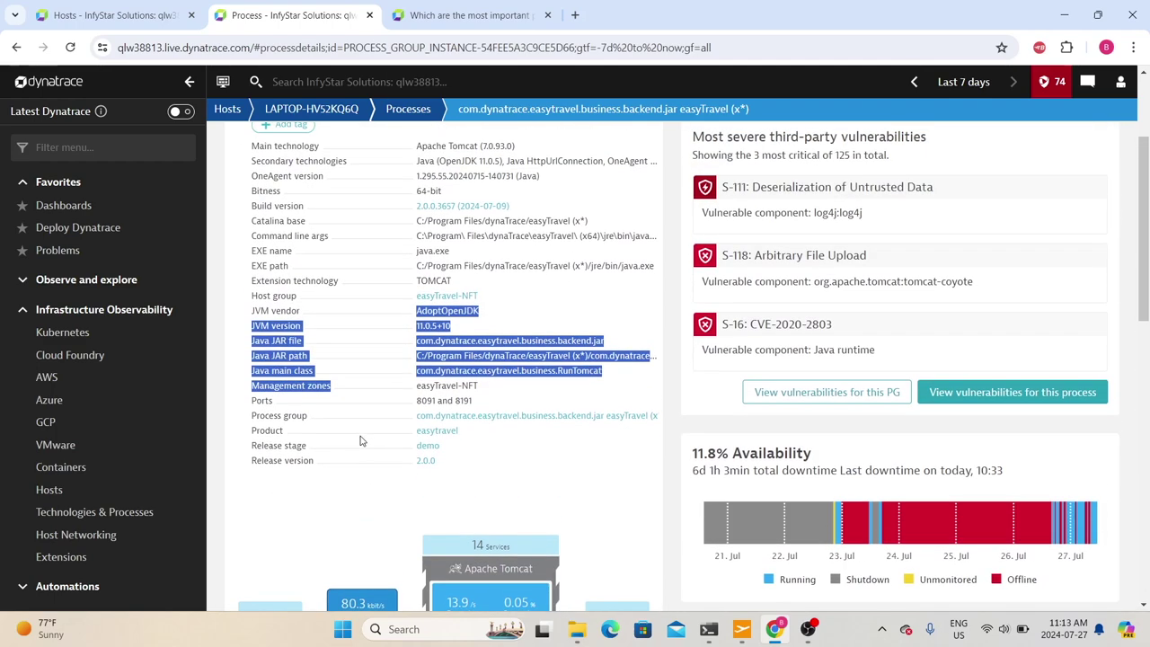
pyautogui.scroll(-3, 370, 441)
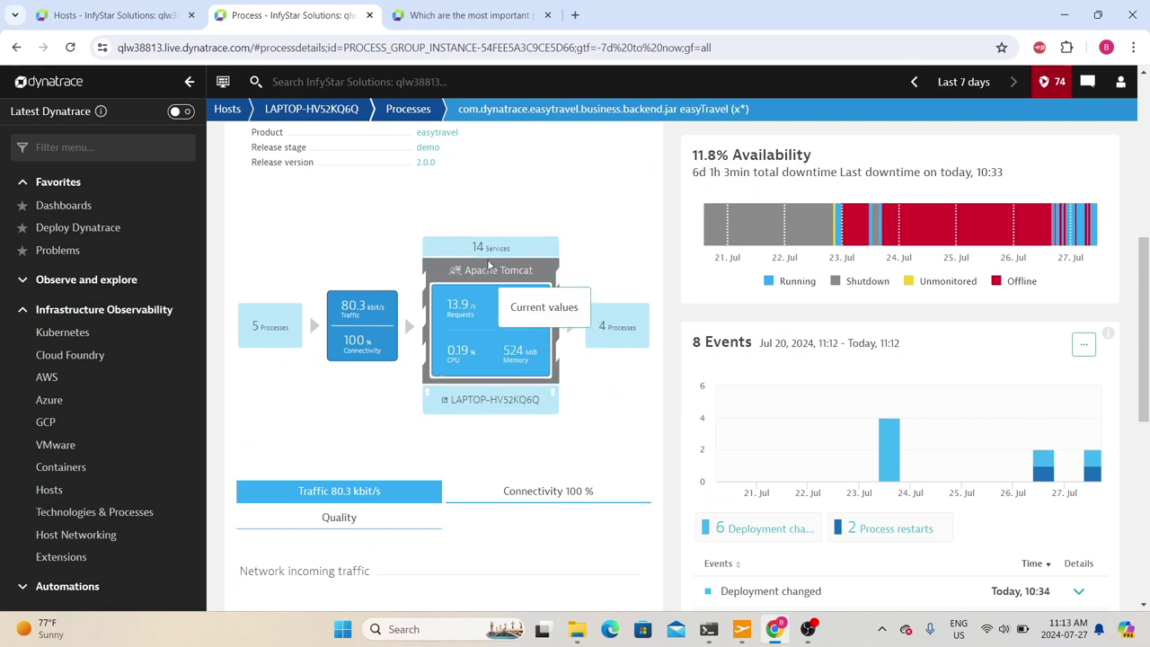
pyautogui.click(513, 249)
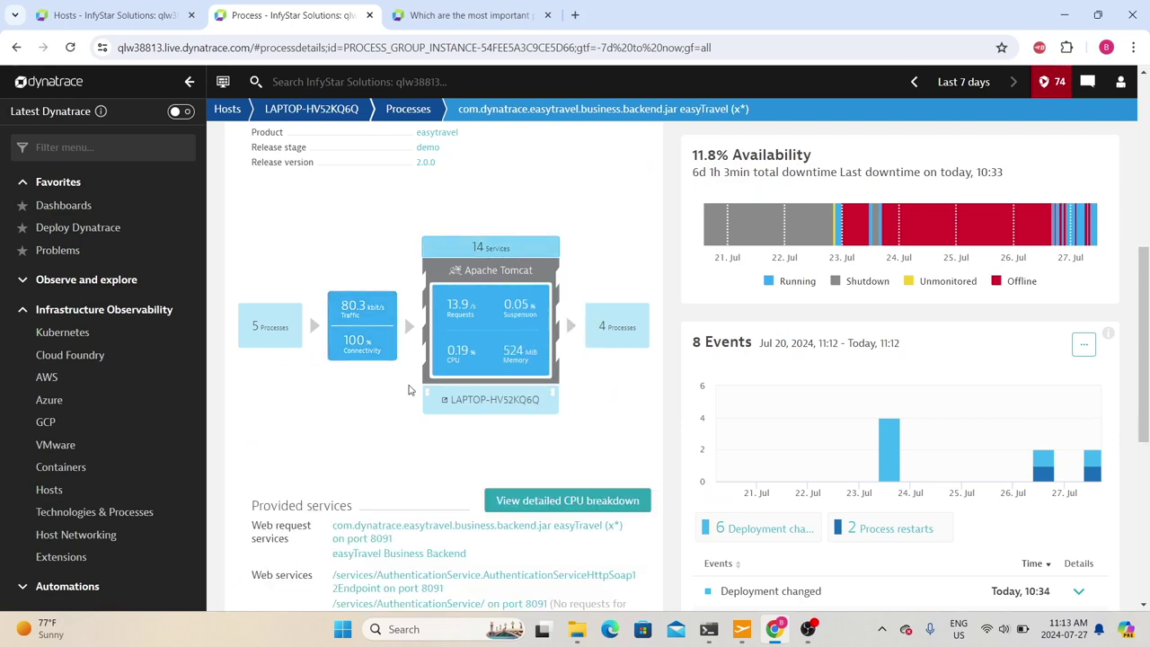
pyautogui.scroll(-3, 413, 391)
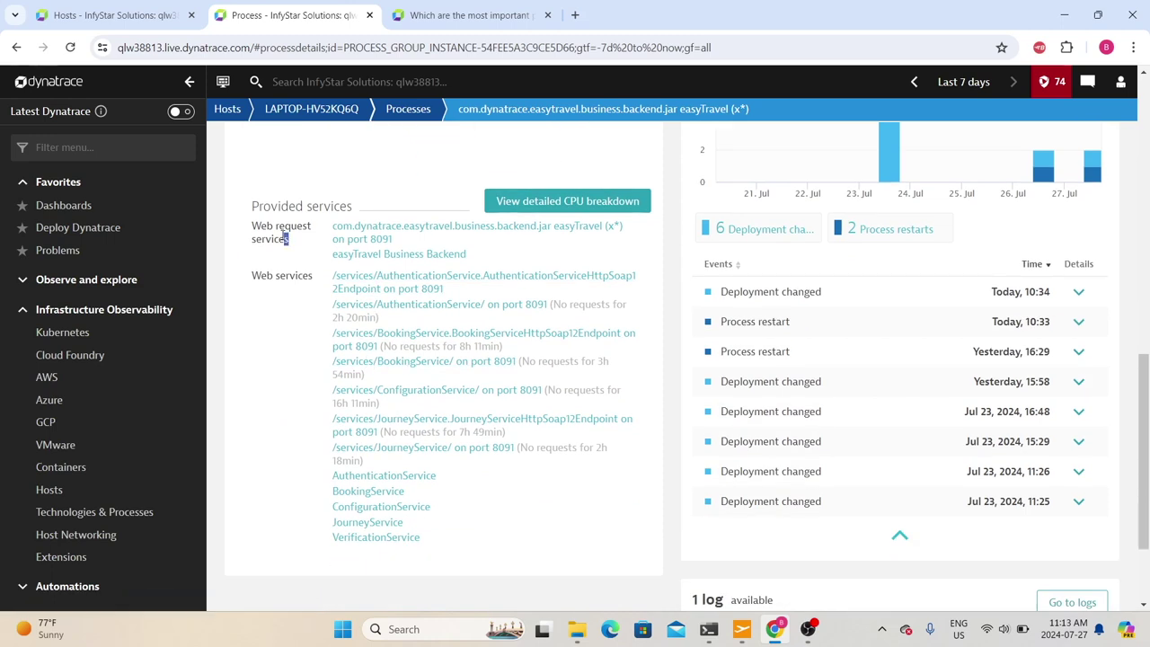
pyautogui.moveTo(289, 239); pyautogui.dragTo(252, 225)
pyautogui.moveTo(264, 296); pyautogui.dragTo(430, 340)
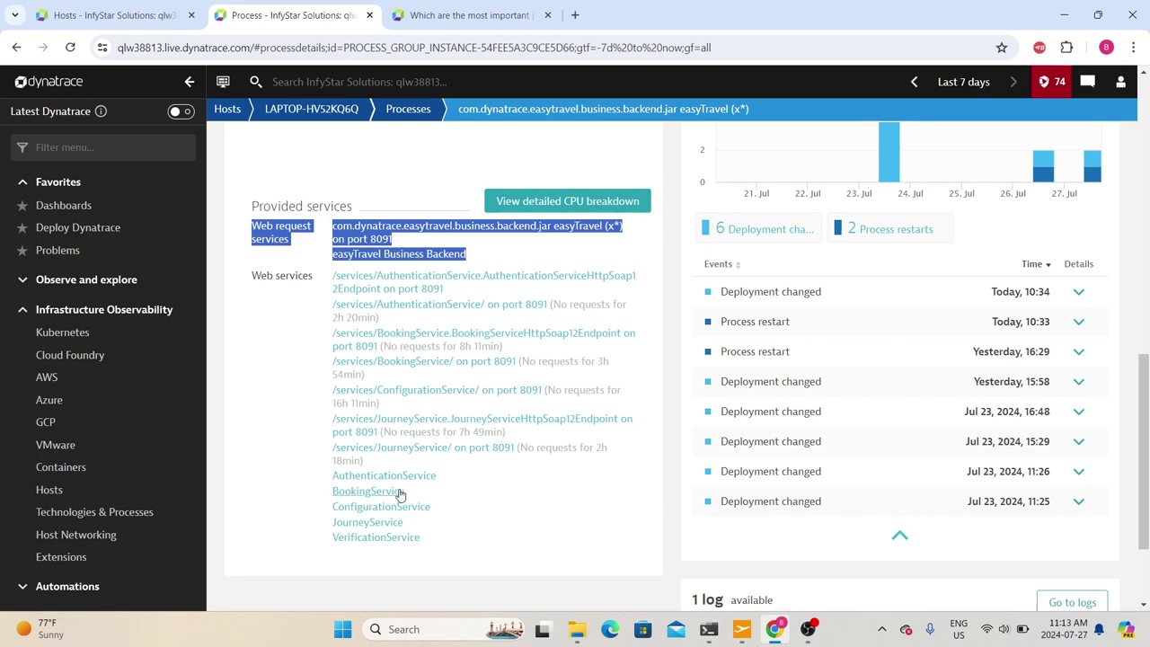
pyautogui.moveTo(441, 513); pyautogui.dragTo(334, 508)
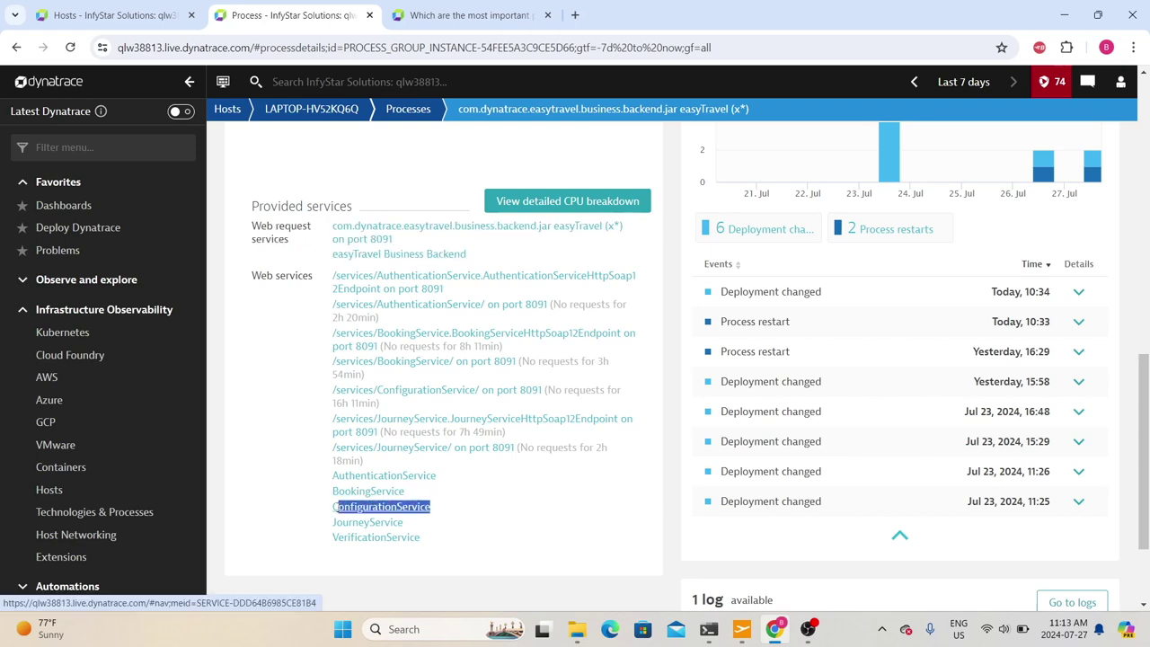
pyautogui.moveTo(449, 537); pyautogui.dragTo(440, 475)
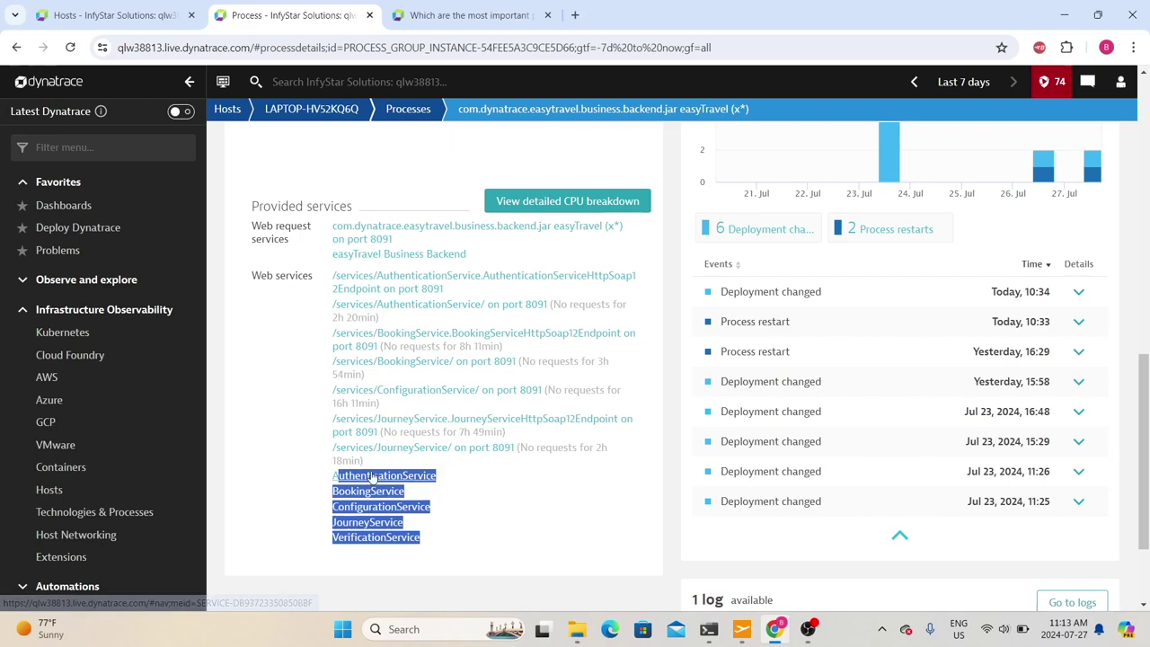
# - Look back over the business backend process's properties and bring up the system performance metrics of its Apache Tomcat block
pyautogui.scroll(10, 233, 312)
pyautogui.scroll(-5, 424, 513)
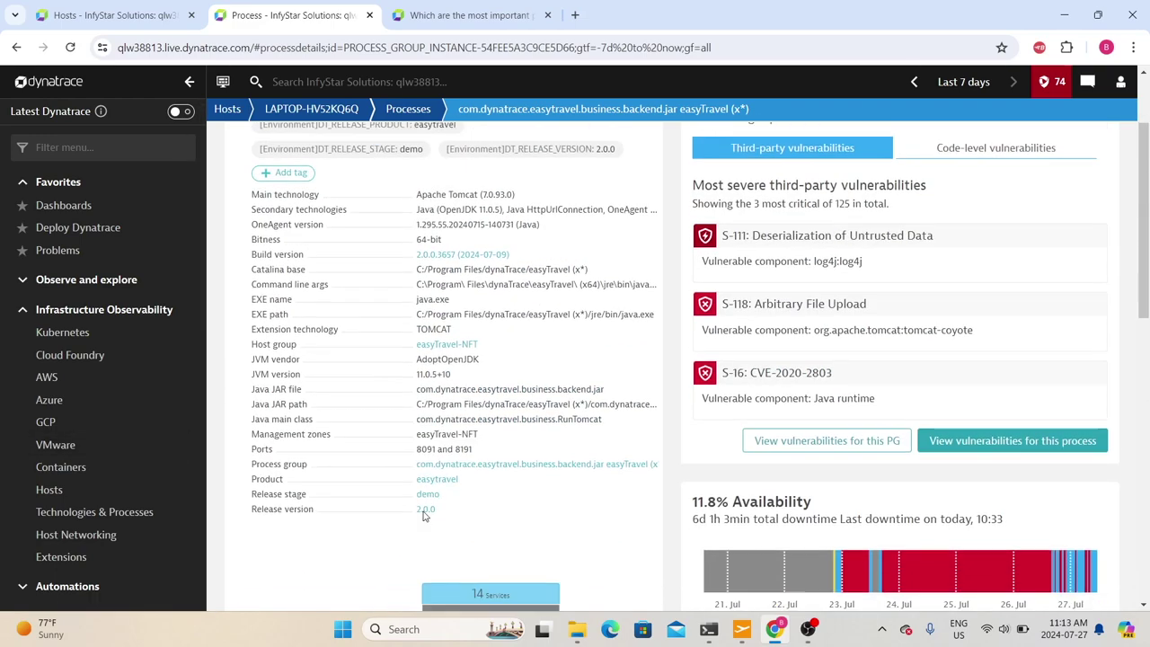
pyautogui.scroll(8, 463, 438)
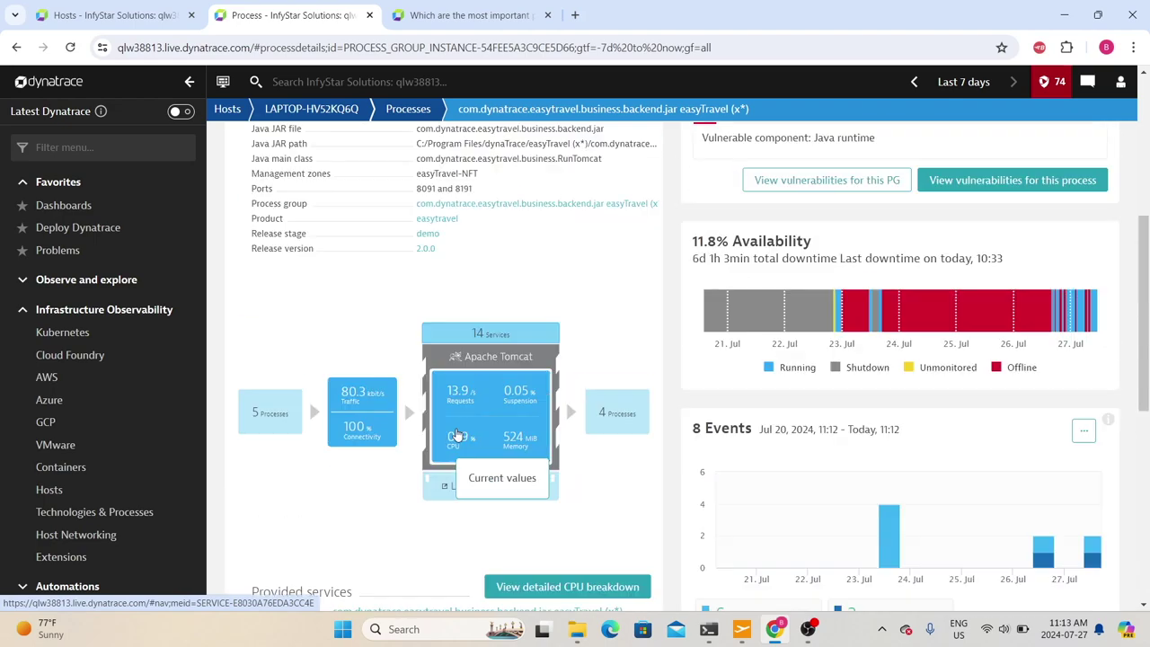
pyautogui.scroll(-5, 394, 199)
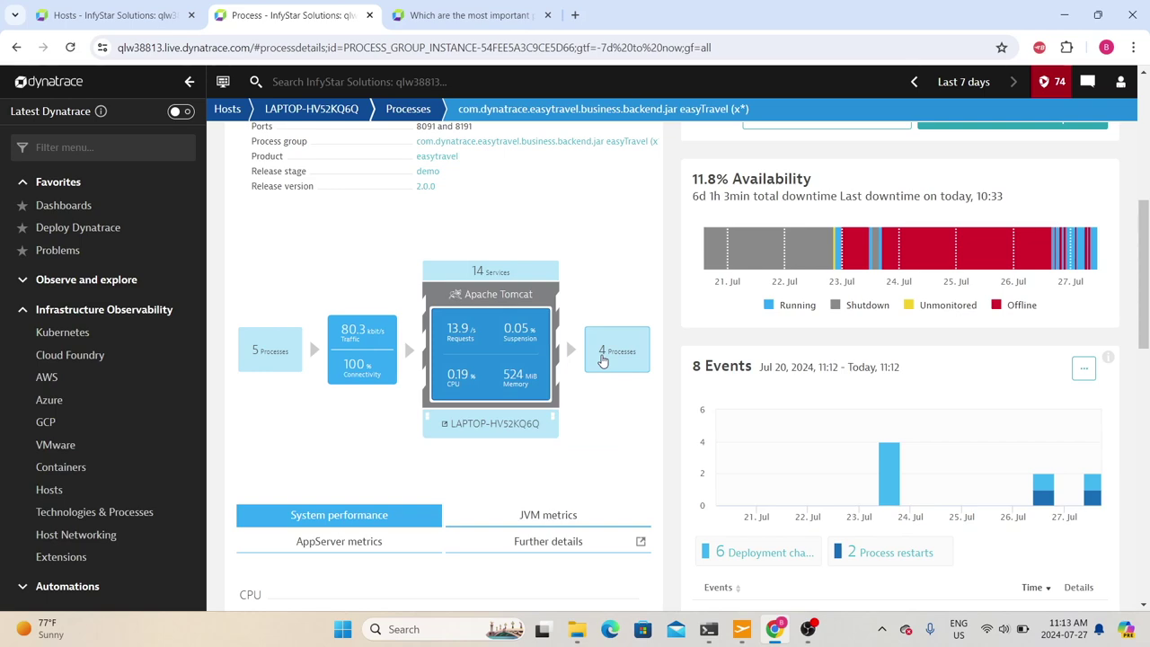
# - Review the business backend process's system performance charts for CPU, responsiveness and memory
pyautogui.scroll(-6, 347, 410)
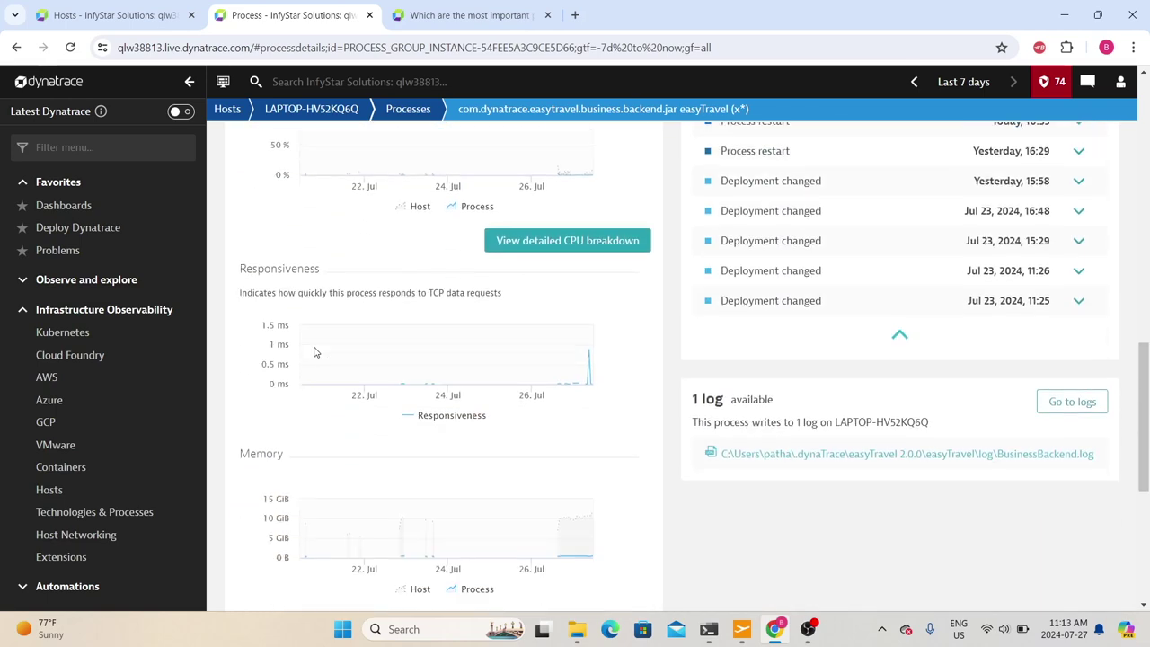
pyautogui.scroll(-4, 319, 539)
pyautogui.scroll(7, 306, 529)
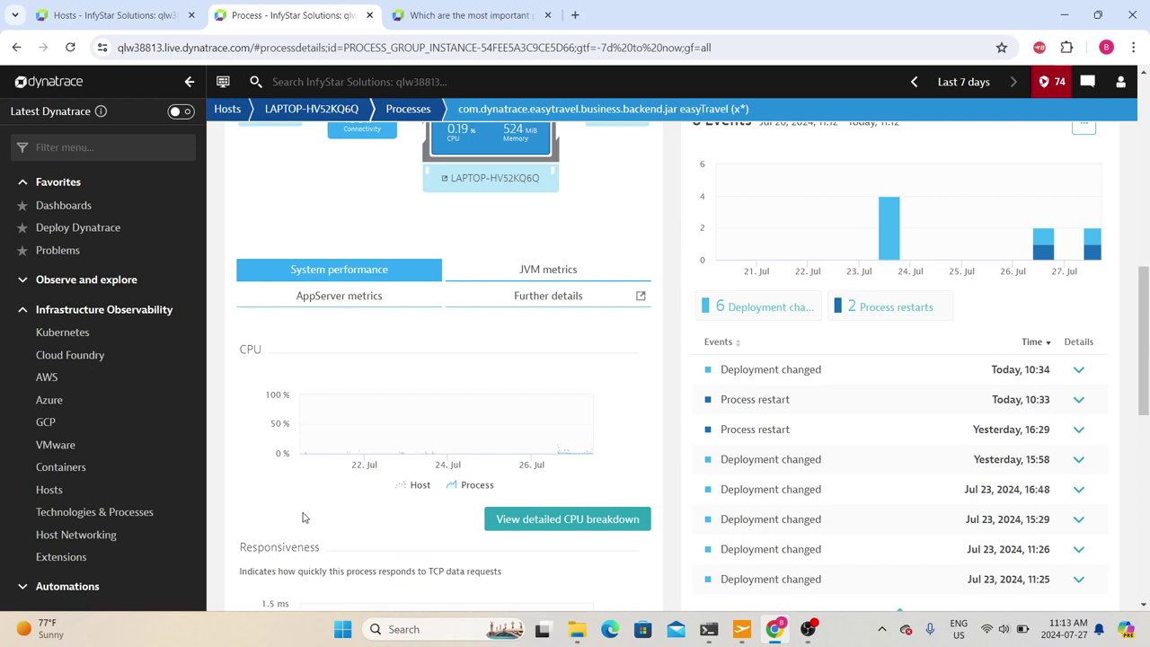
# - Show the process's JVM metrics and look through the suspension, heap memory, G1 Eden Space, G1 Old Gen and threads charts
pyautogui.scroll(3, 303, 518)
pyautogui.click(545, 572)
pyautogui.scroll(-5, 452, 530)
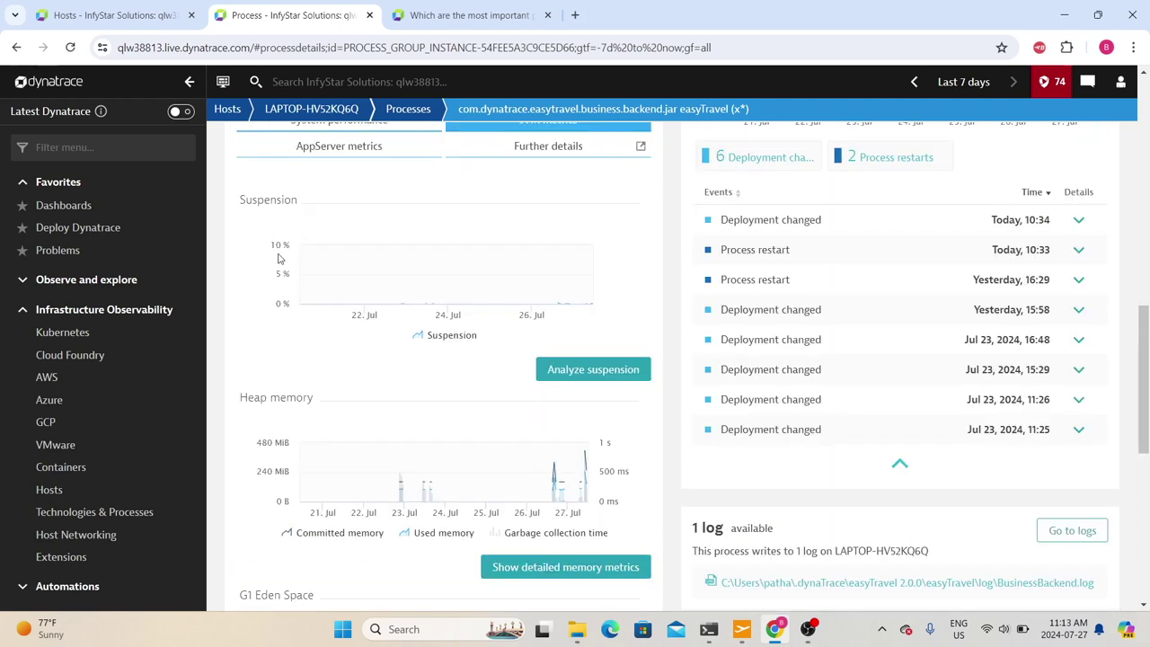
pyautogui.scroll(-5, 292, 386)
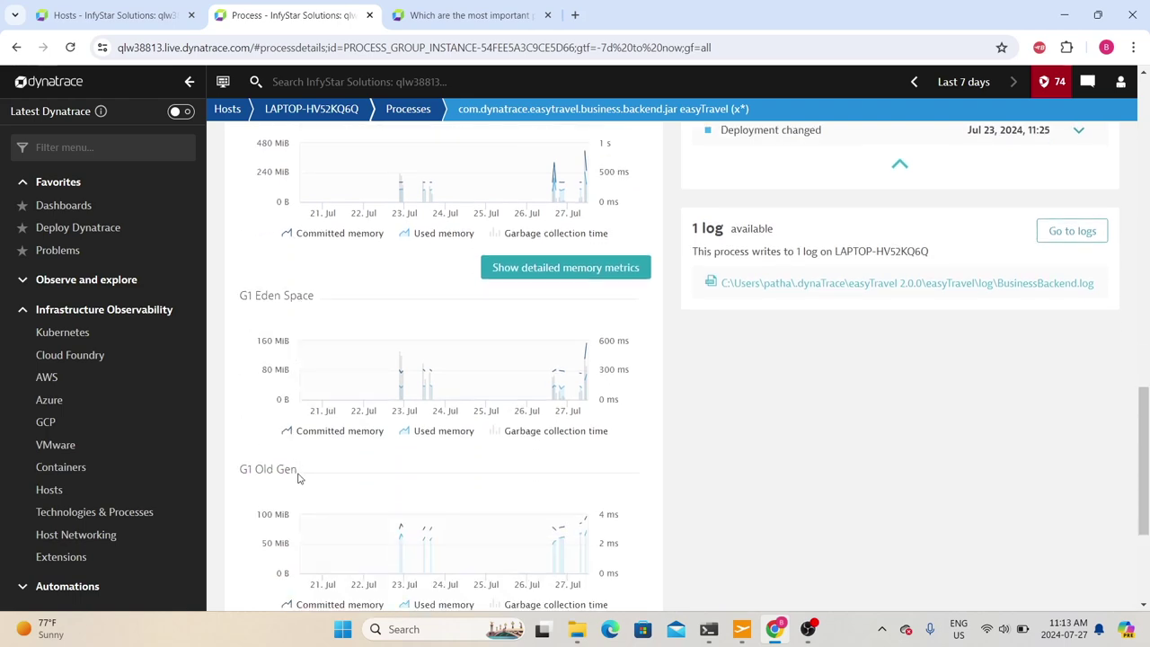
pyautogui.scroll(-2, 303, 360)
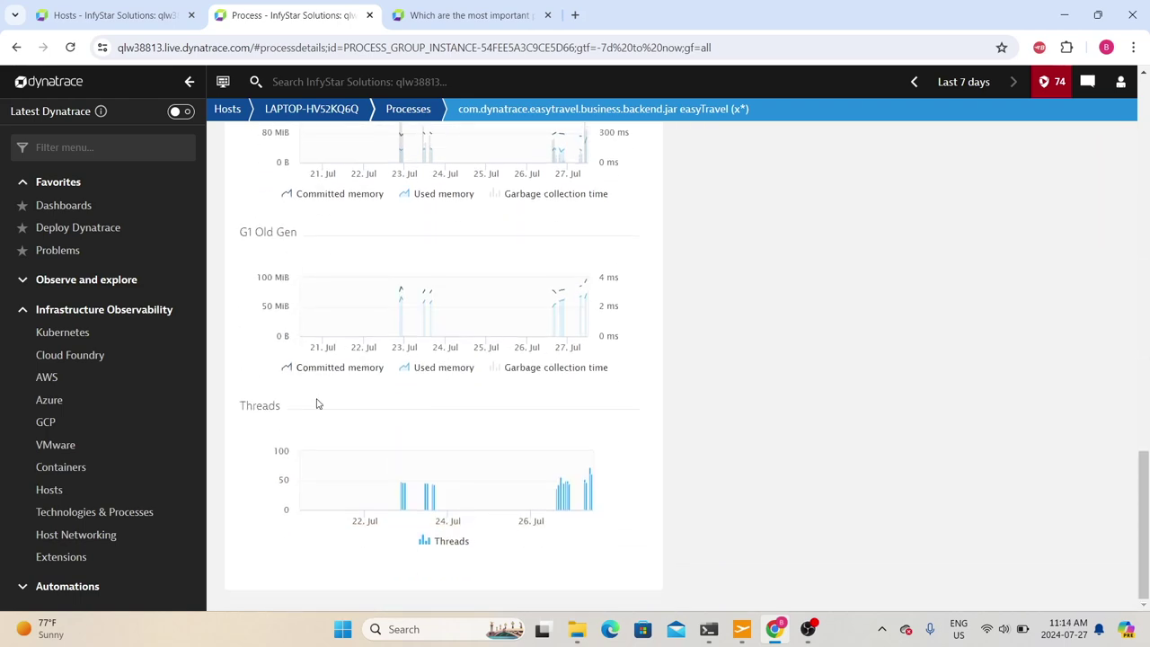
# - Show the process's AppServer metrics and inspect the web requests chart
pyautogui.scroll(6, 315, 404)
pyautogui.scroll(5, 355, 402)
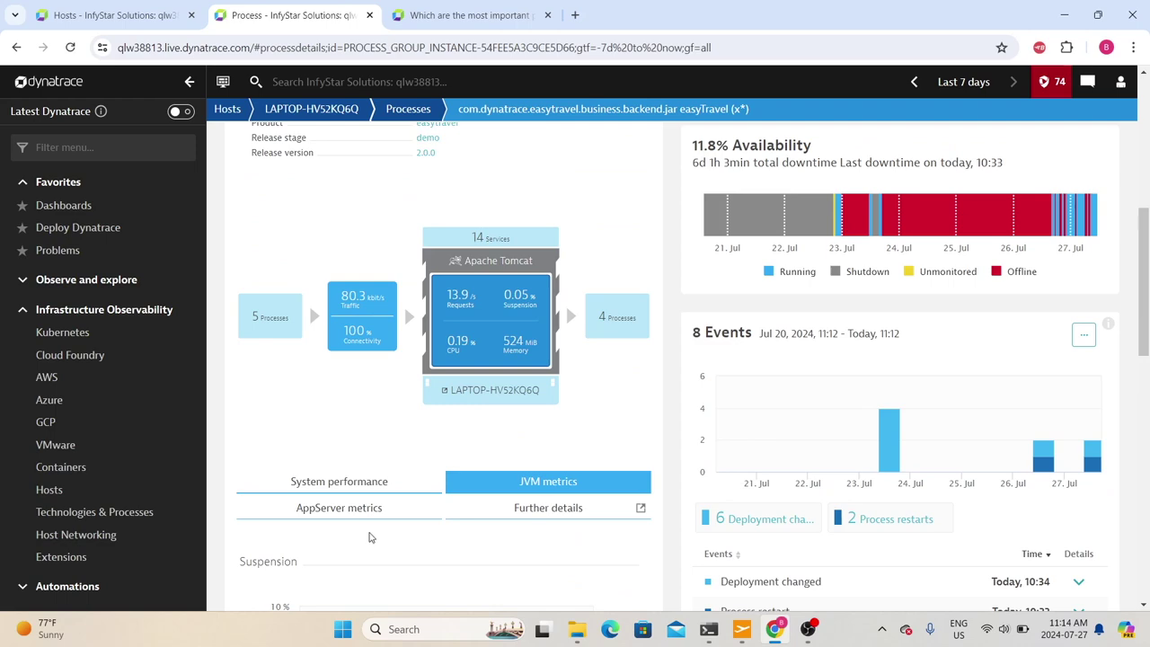
pyautogui.click(368, 508)
pyautogui.scroll(-3, 366, 503)
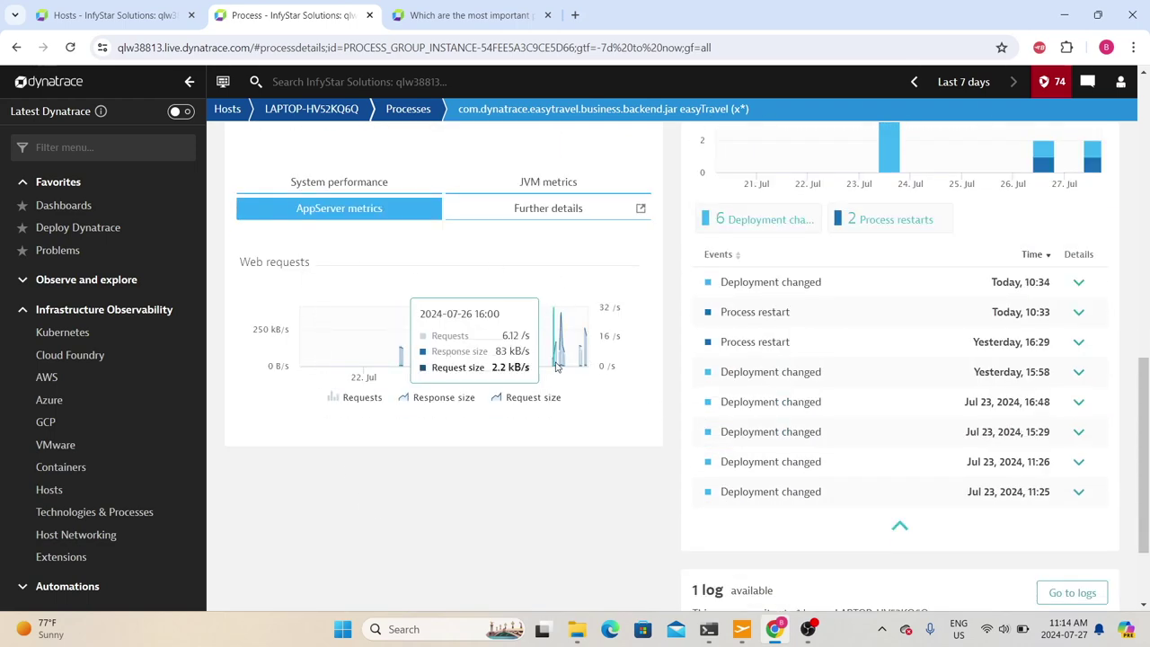
# - Bring up the further details of the process metrics and look through Java managed memory, threads and web requests
pyautogui.click(564, 209)
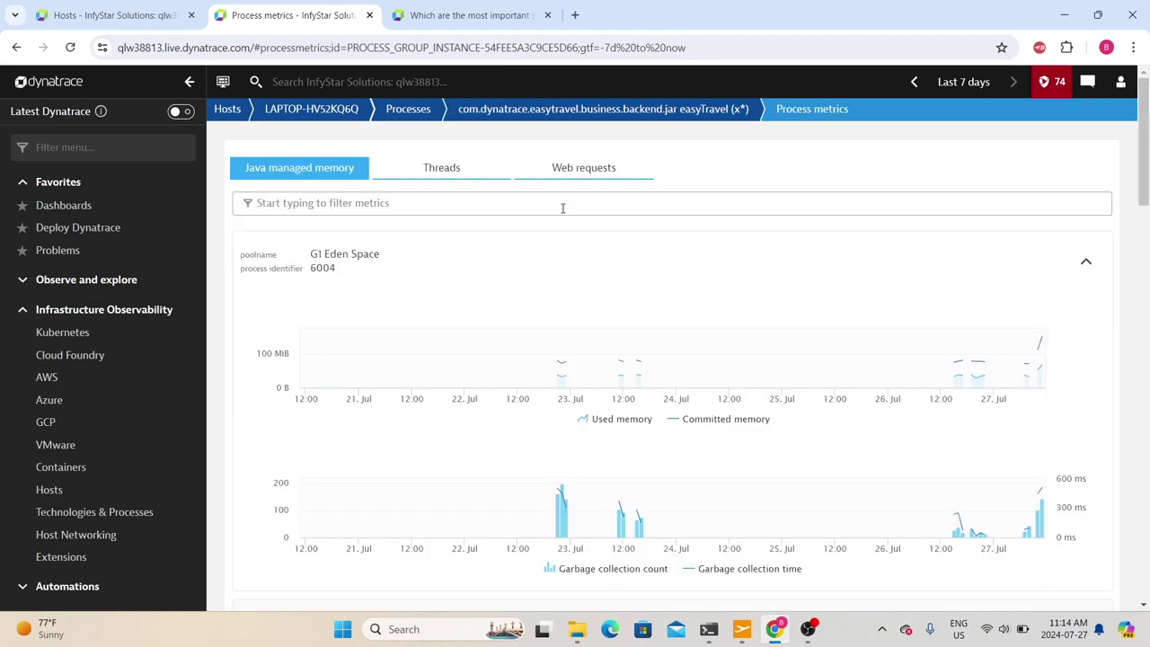
pyautogui.scroll(-7, 699, 488)
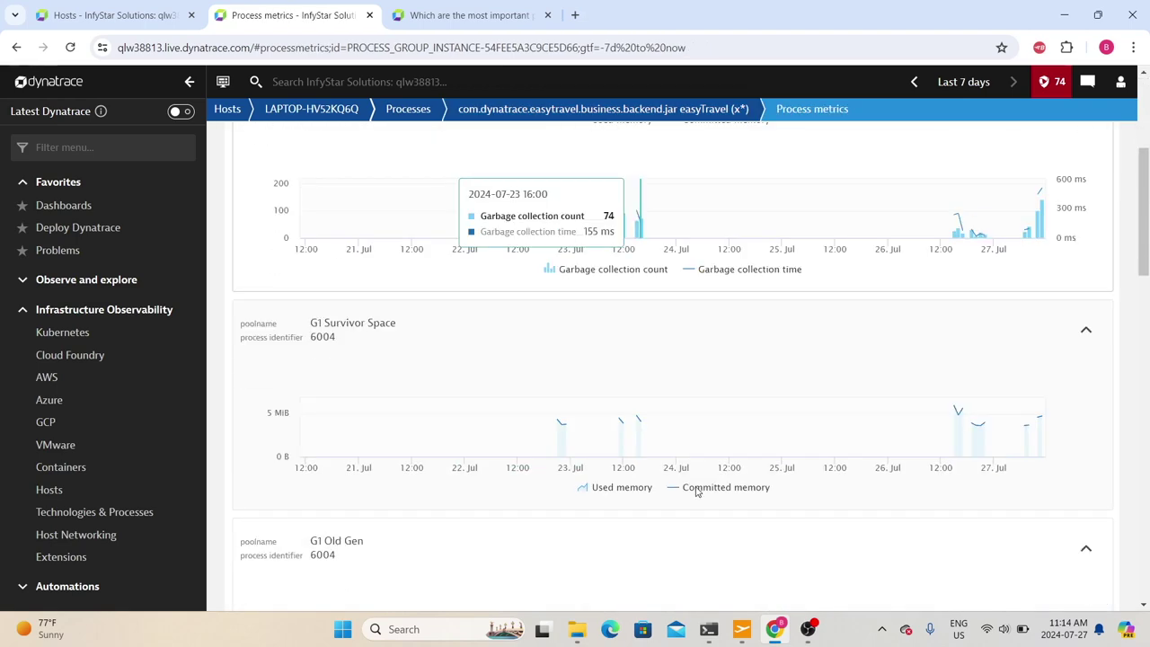
pyautogui.scroll(7, 696, 491)
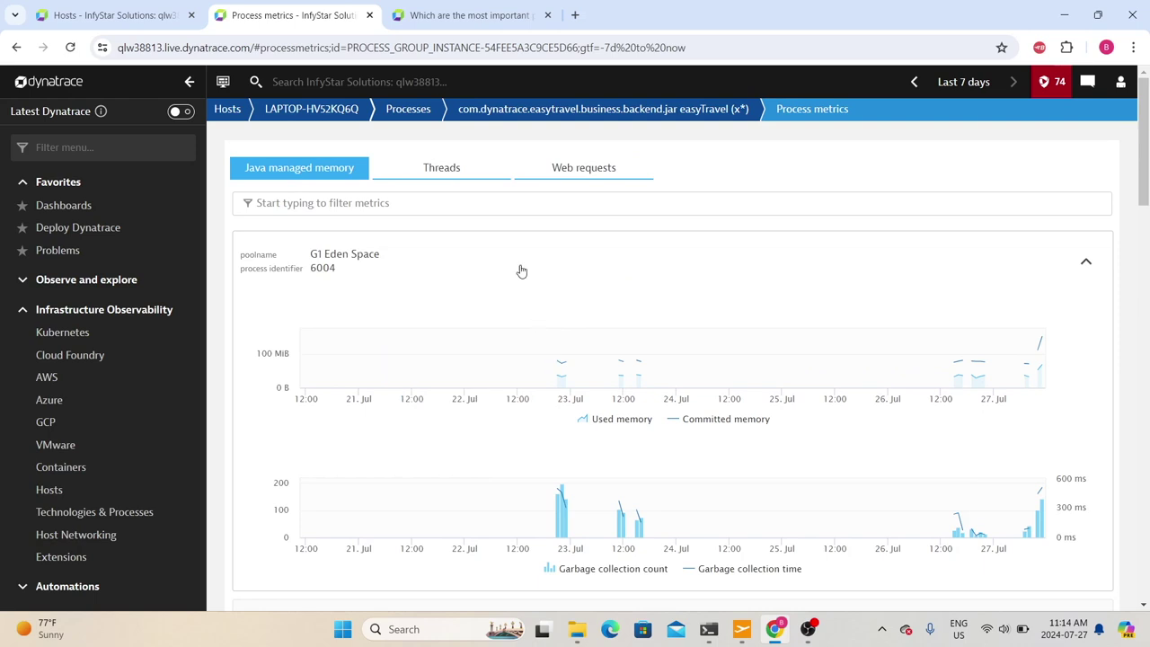
pyautogui.click(441, 167)
pyautogui.click(589, 173)
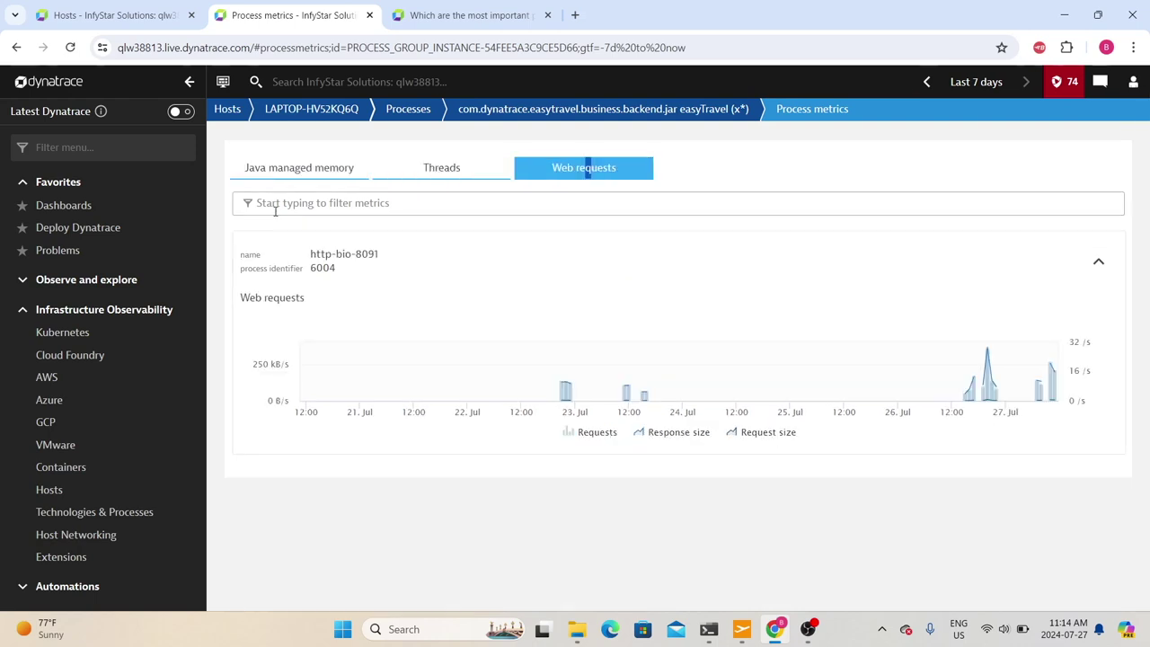
pyautogui.click(327, 182)
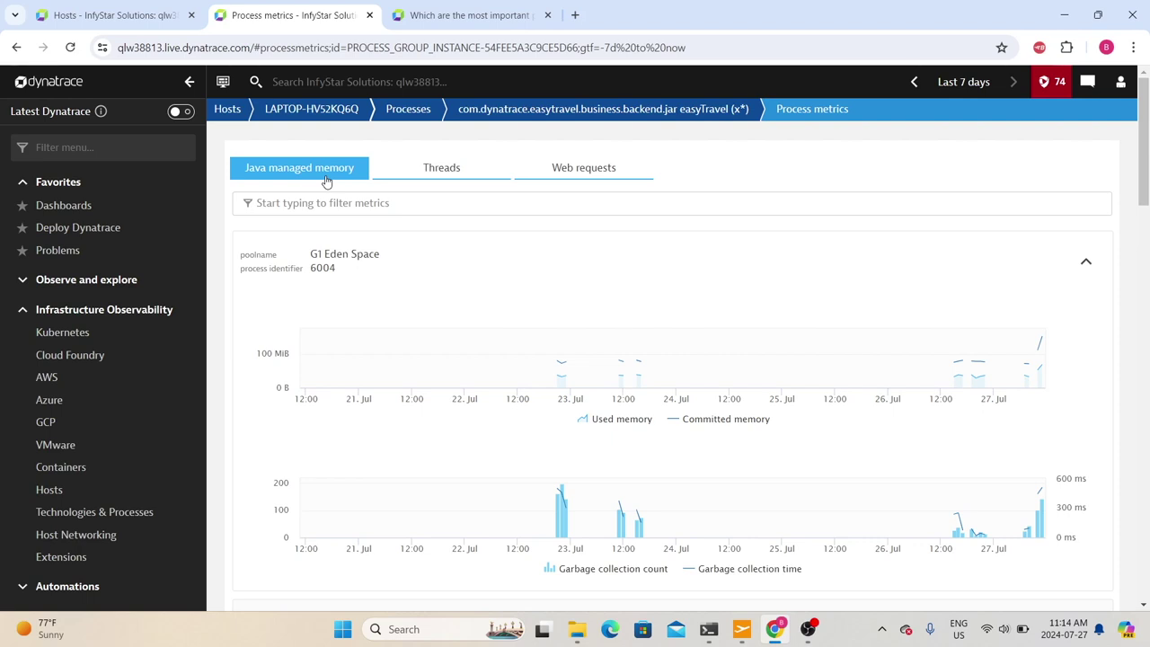
# - Return to the business backend process overview and review its problem status, vulnerabilities, availability and events
pyautogui.hotkey('alt', 'Left')
pyautogui.moveTo(691, 164); pyautogui.dragTo(802, 162)
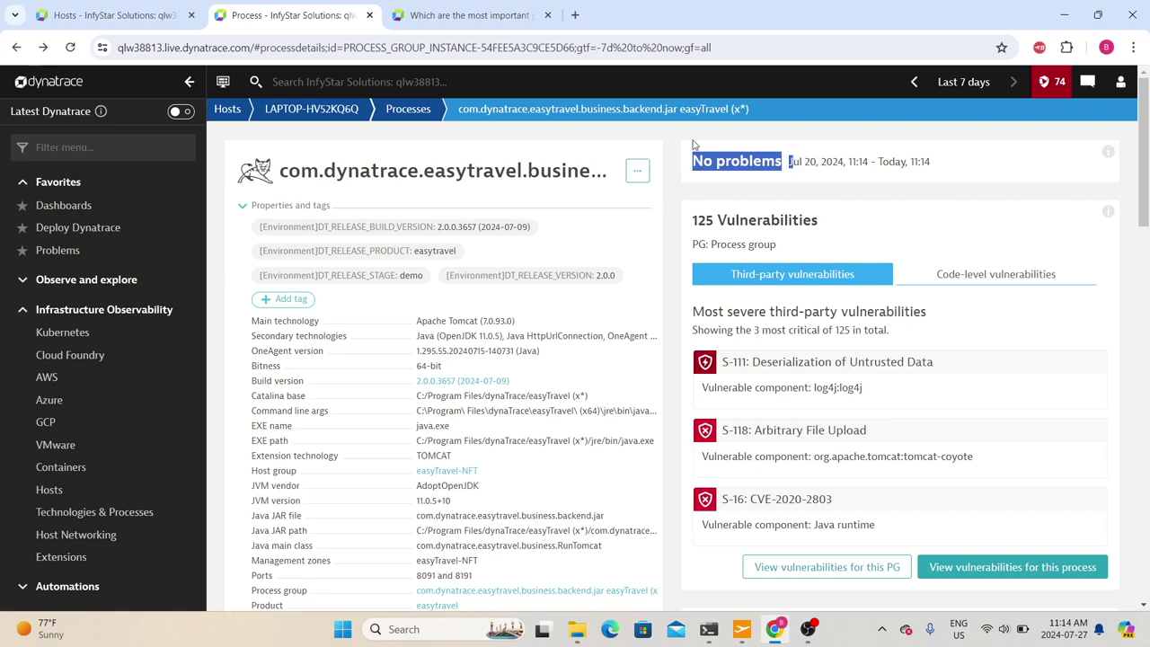
pyautogui.scroll(-1, 829, 243)
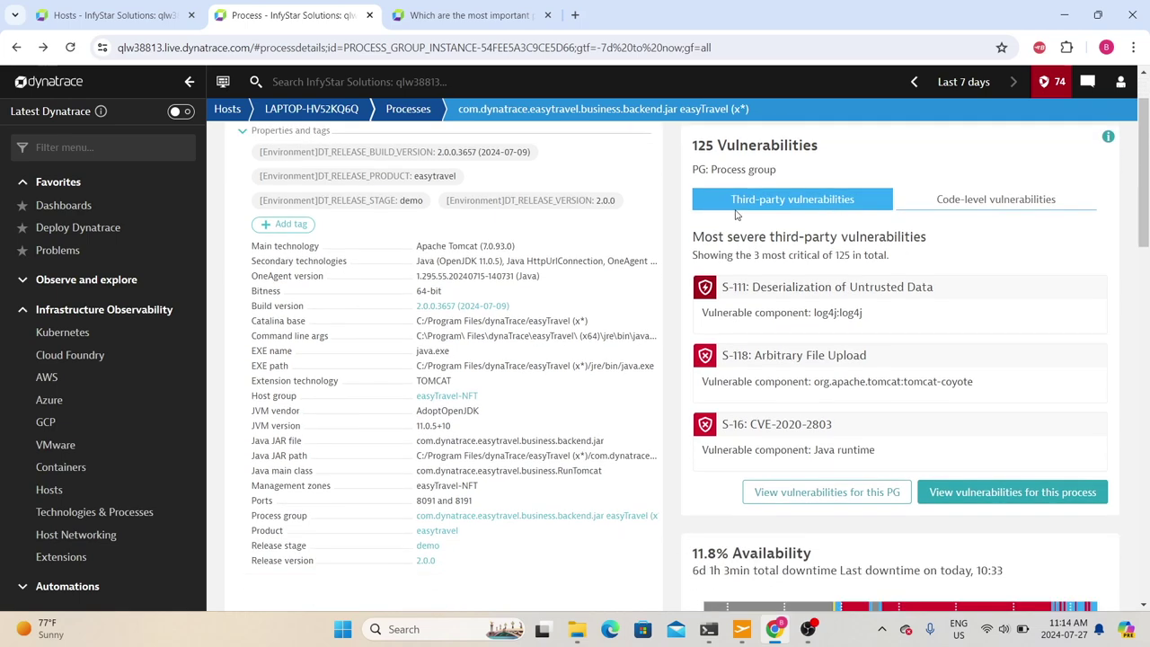
pyautogui.scroll(-8, 778, 227)
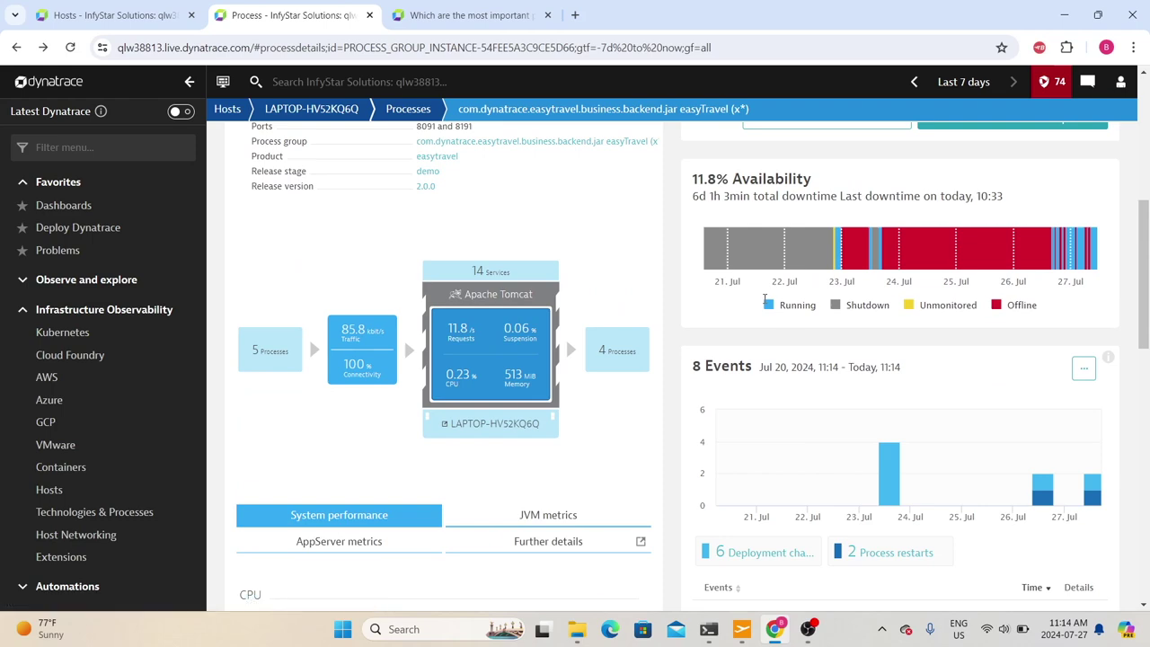
# - Return to the laptop host's overview and list its Host or monitoring unavailable events
pyautogui.click(16, 48)
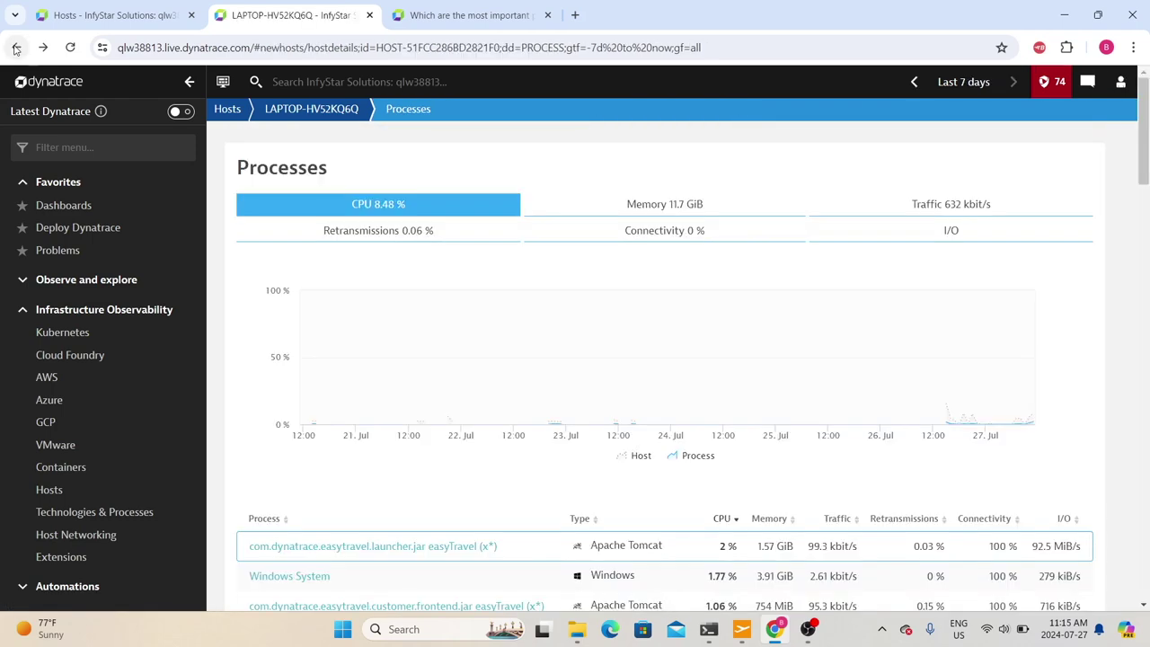
pyautogui.click(15, 48)
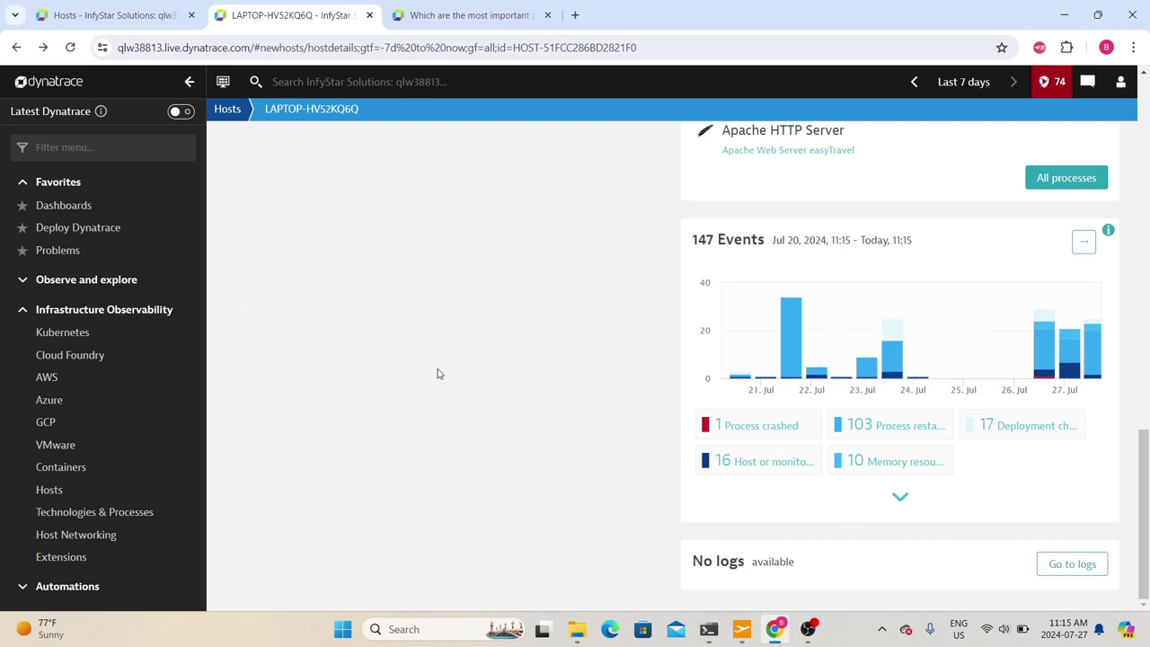
pyautogui.click(901, 499)
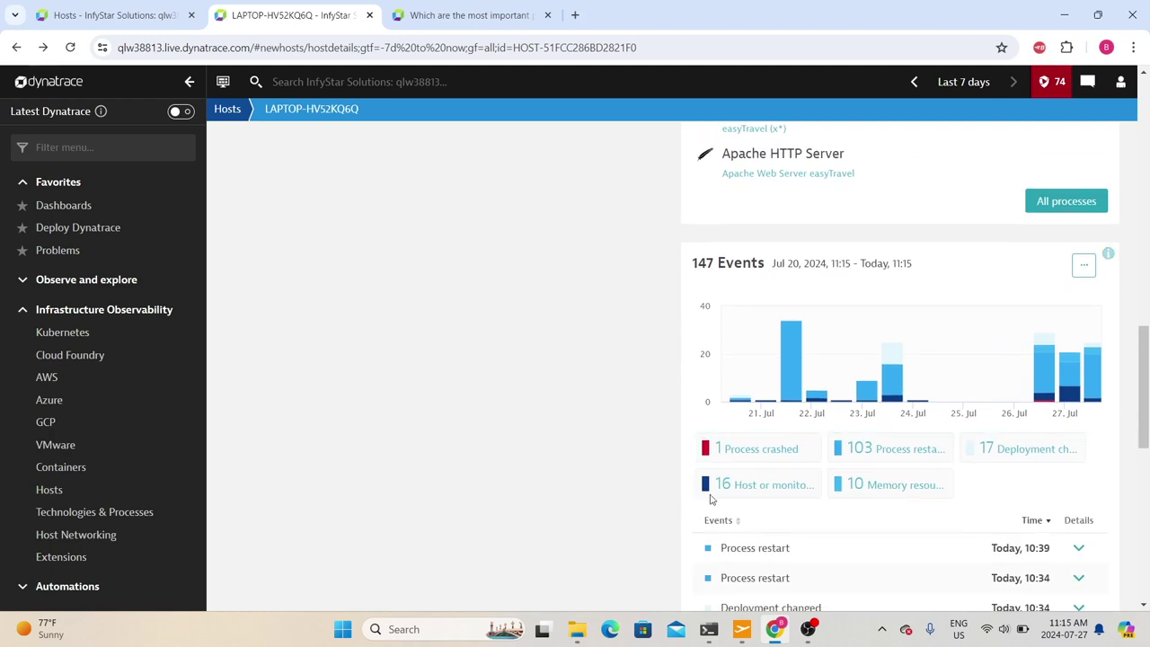
pyautogui.click(773, 495)
pyautogui.scroll(-2, 778, 521)
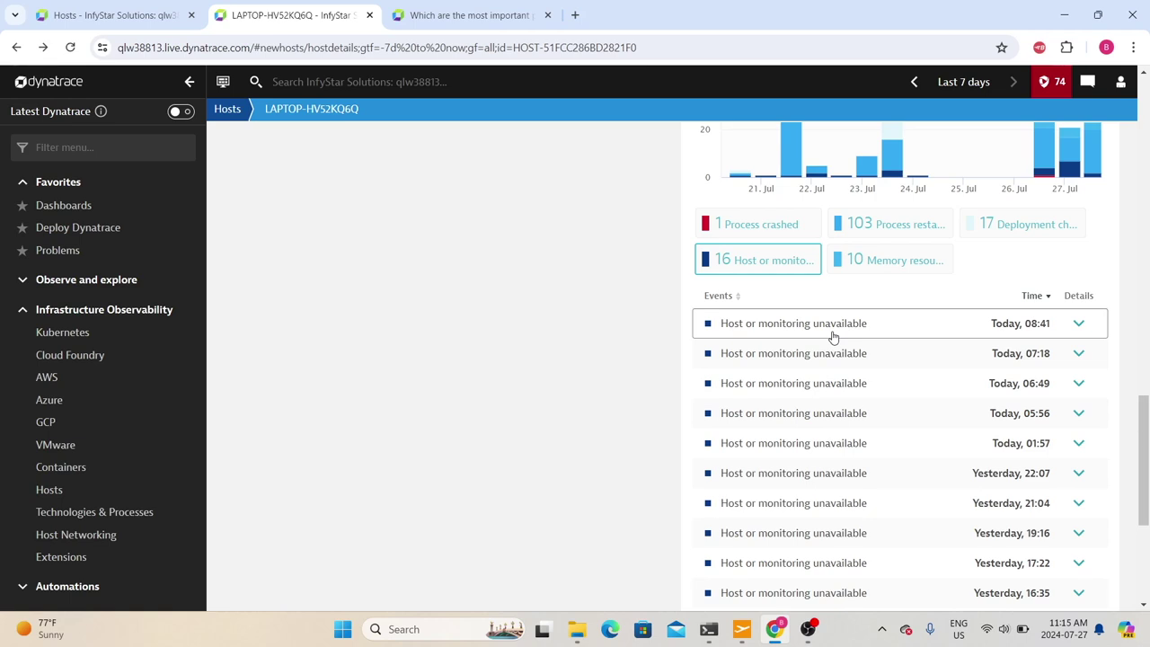
# - Filter the host's events to Memory resources exhausted and view the details of the most recent one
pyautogui.click(863, 260)
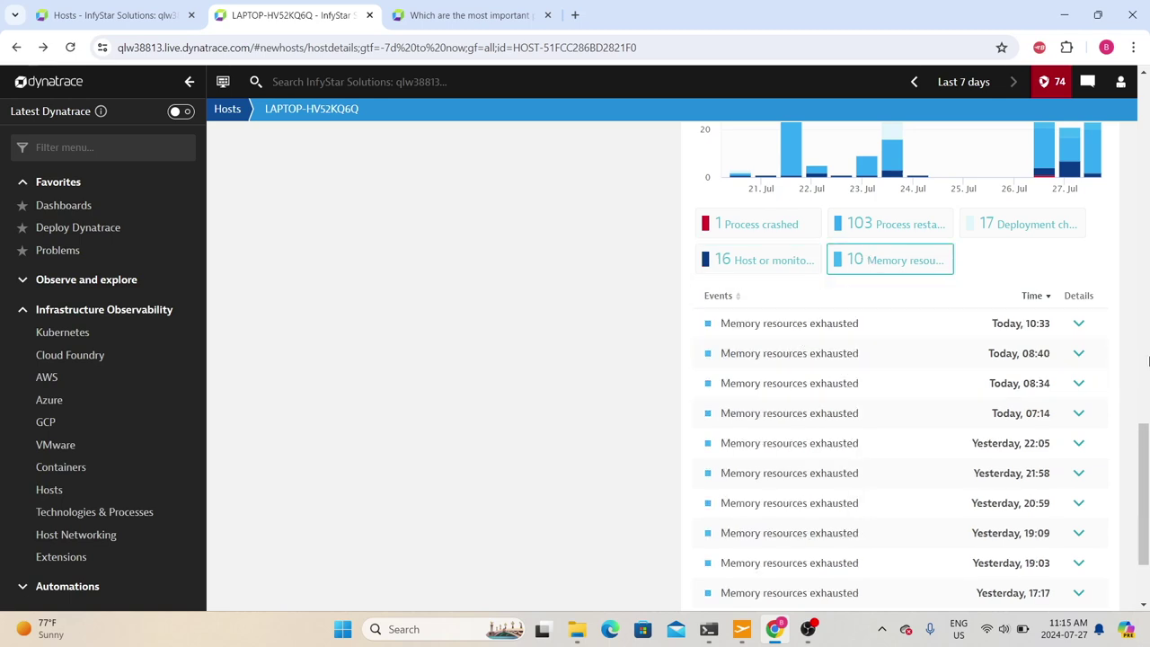
pyautogui.click(1079, 324)
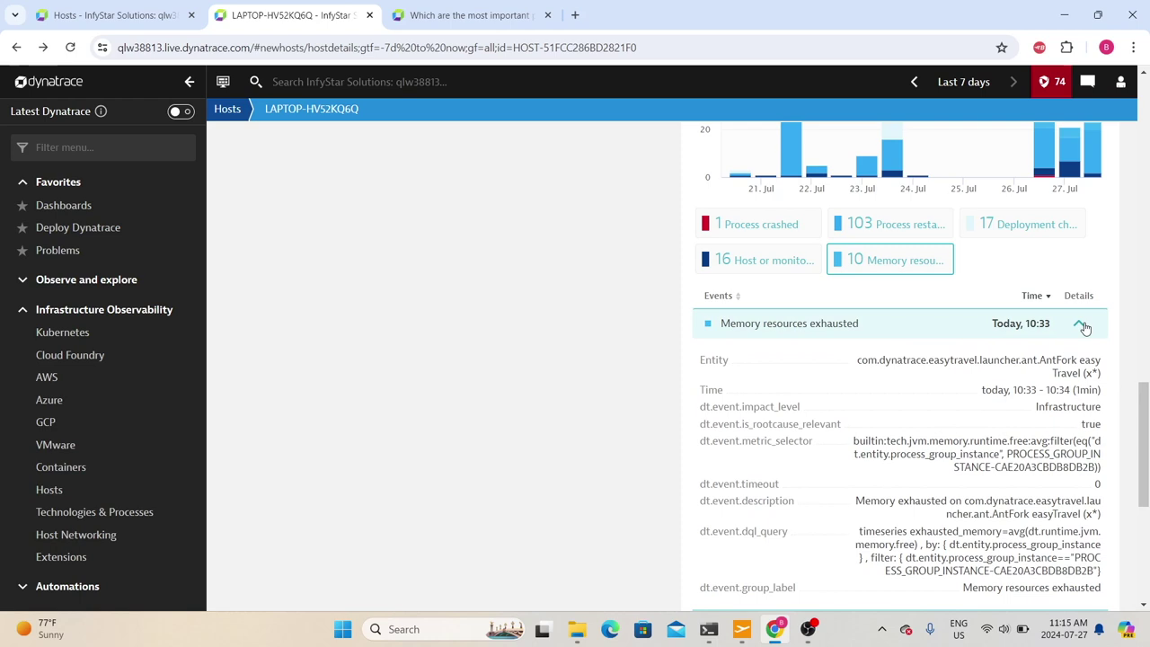
pyautogui.scroll(-1, 1047, 372)
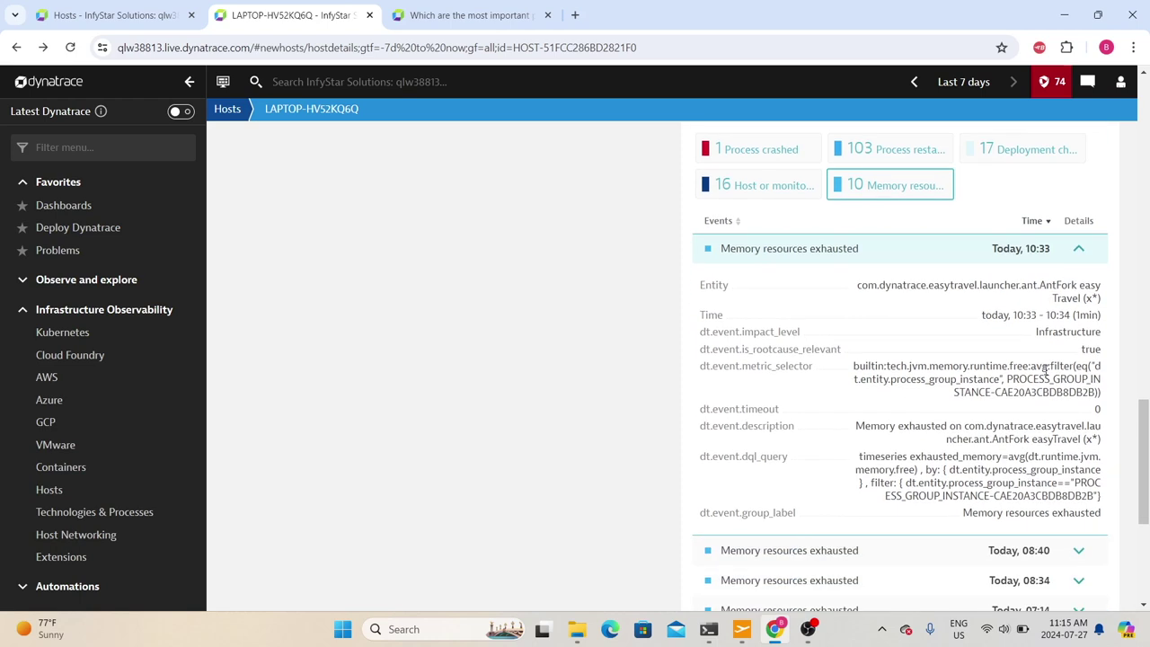
pyautogui.click(914, 244)
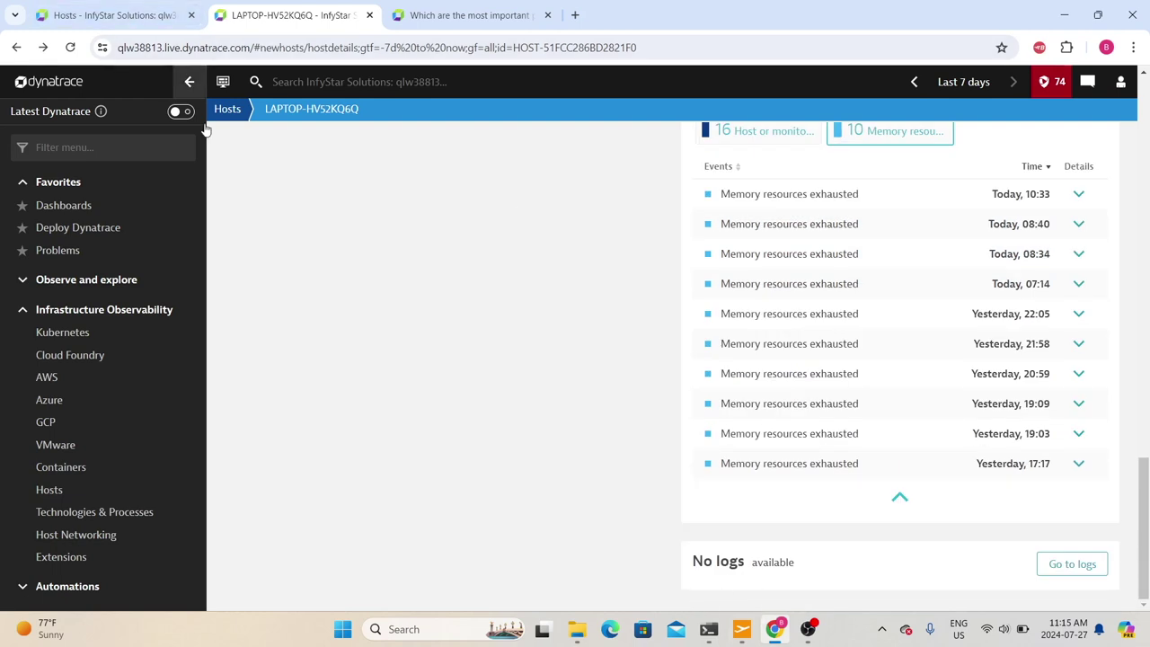
# - Go to the new host page for the laptop host and look through its properties and tags
pyautogui.scroll(15, 1139, 259)
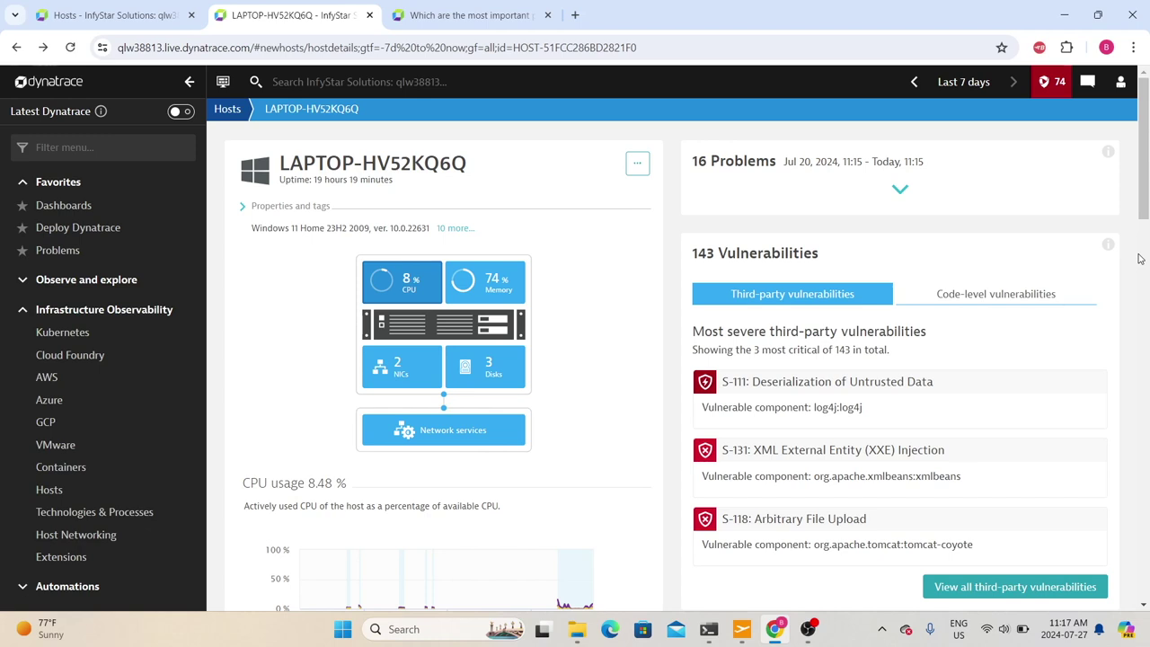
pyautogui.click(638, 168)
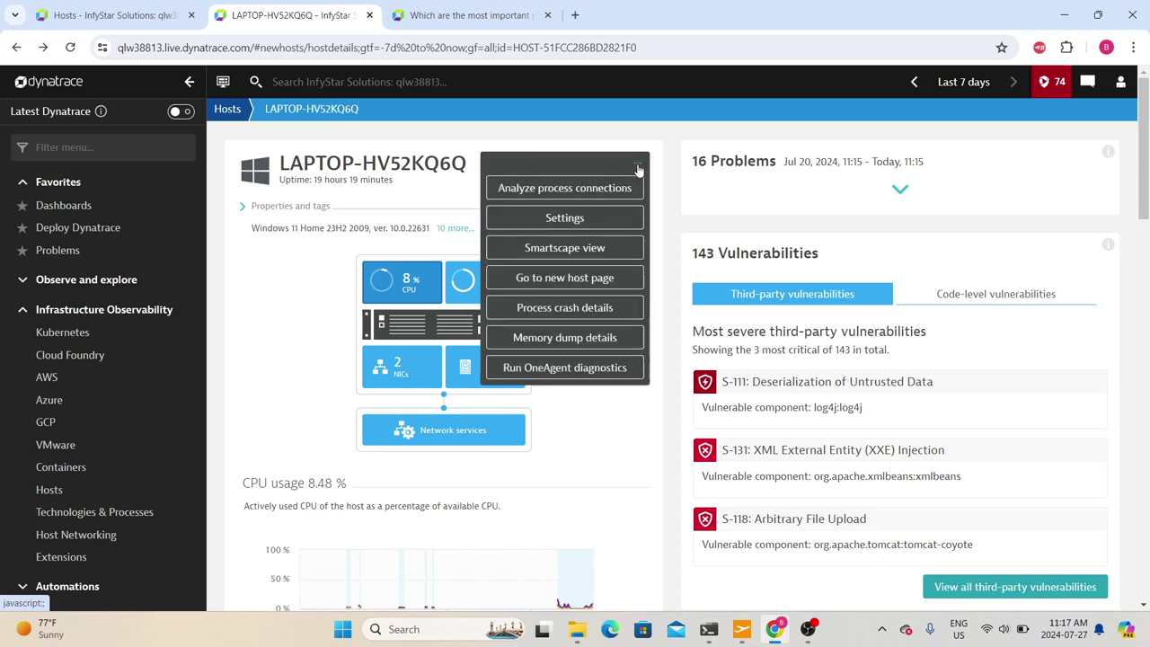
pyautogui.click(562, 279)
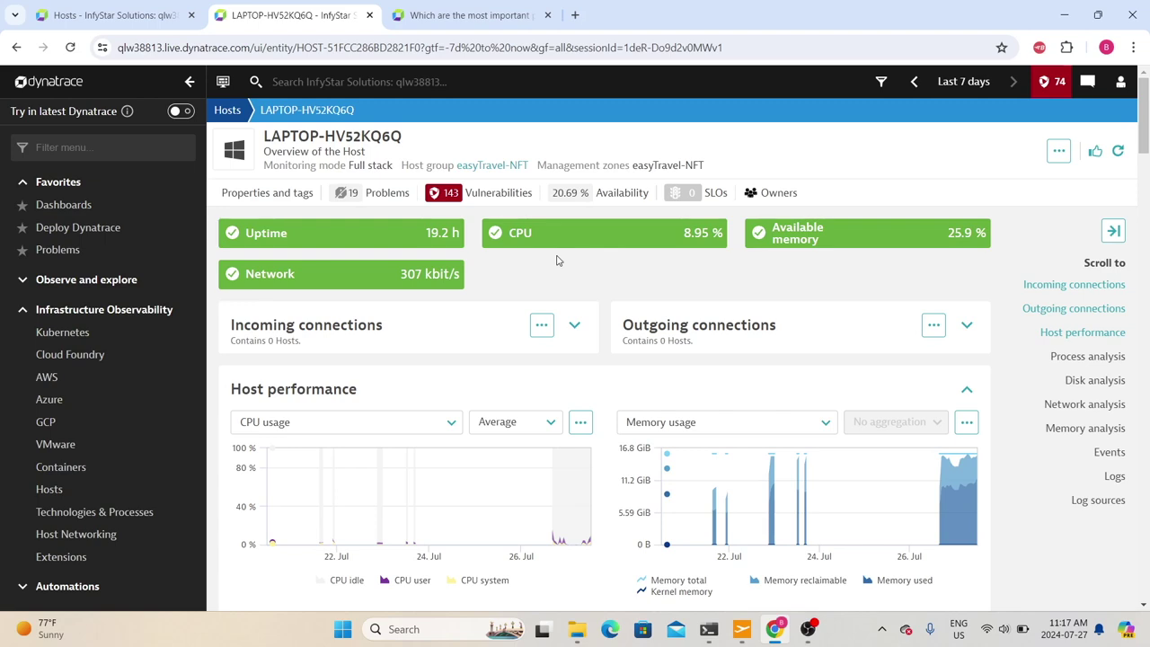
pyautogui.click(246, 195)
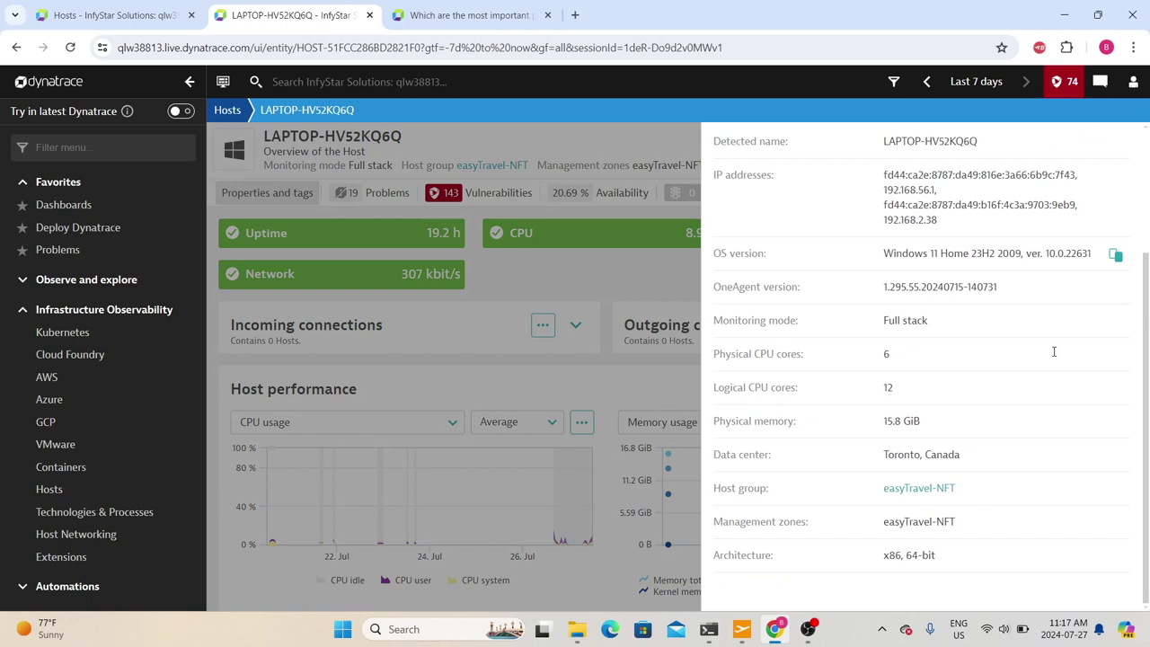
pyautogui.click(367, 213)
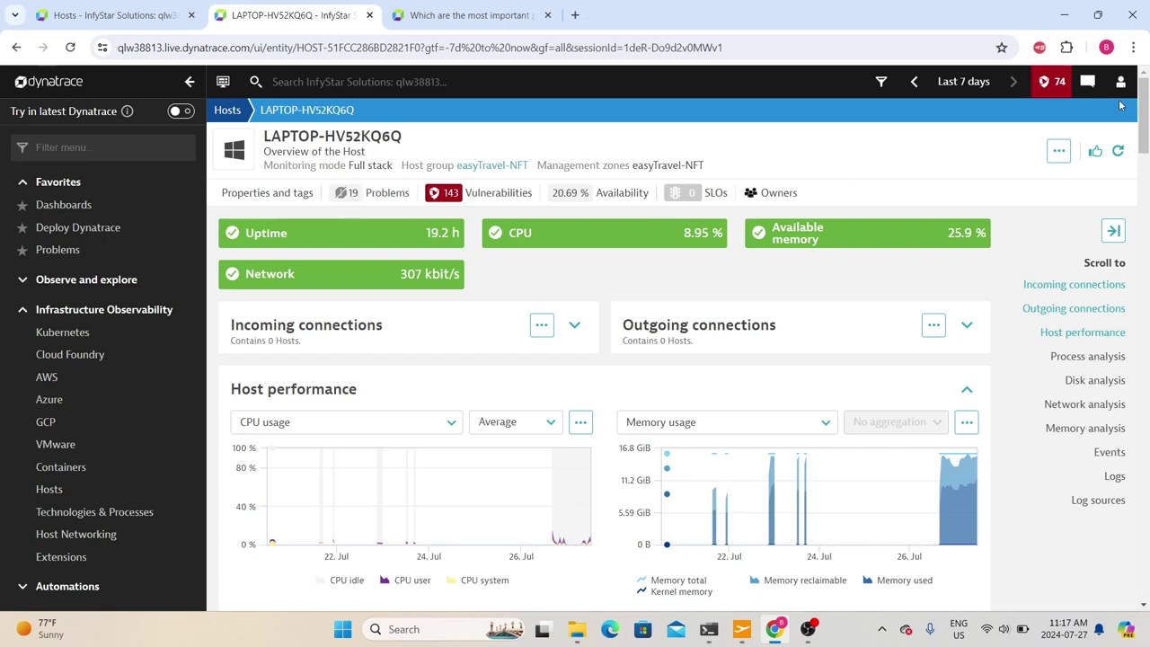
# - Check the current timeframe and look through the host's list of problems
pyautogui.moveTo(957, 94)
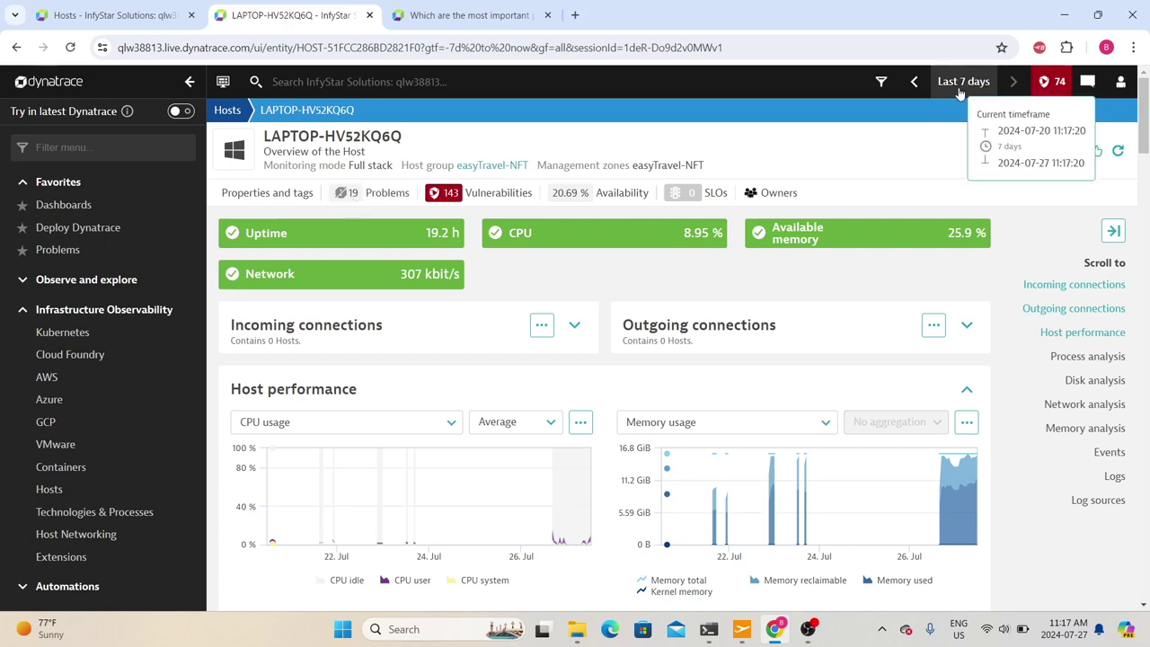
pyautogui.click(362, 198)
pyautogui.scroll(-1, 979, 273)
pyautogui.scroll(-1, 979, 273)
pyautogui.scroll(3, 979, 285)
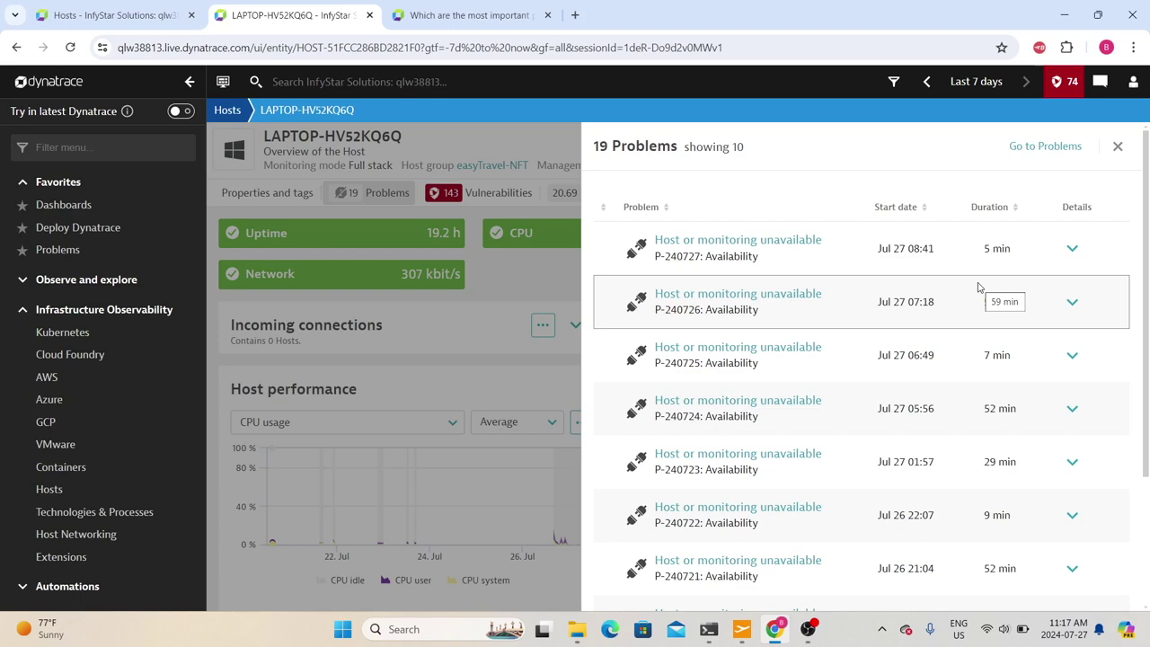
pyautogui.click(512, 275)
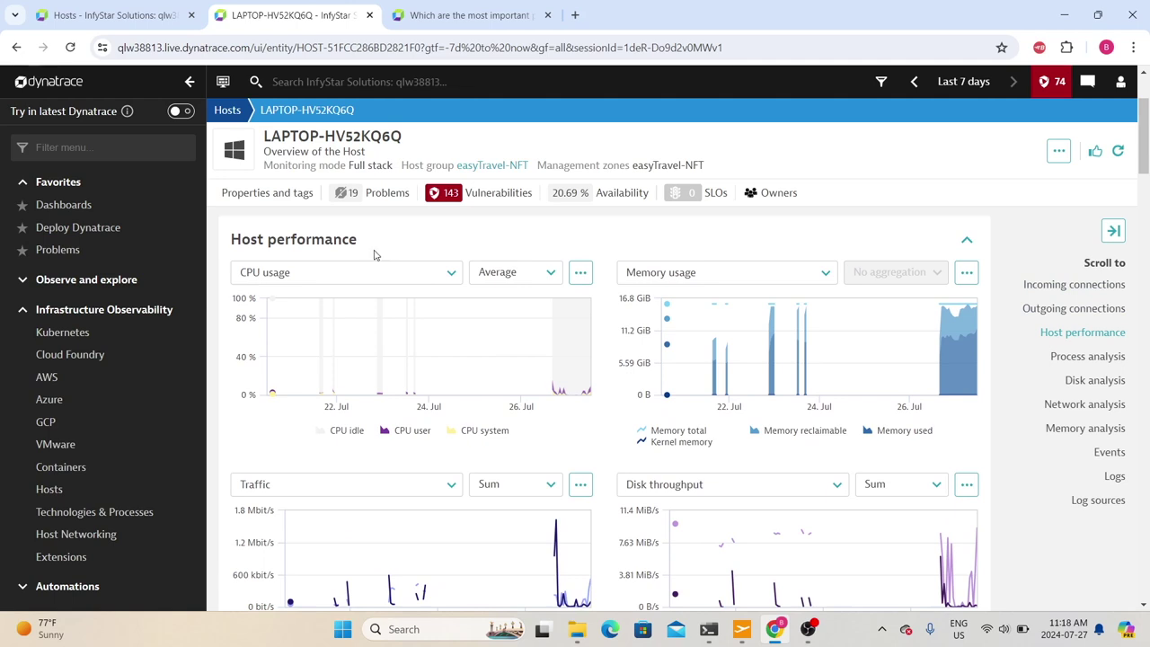
# - Expand the host's incoming and outgoing connections and highlight their contents
pyautogui.moveTo(231, 325); pyautogui.dragTo(360, 342)
pyautogui.moveTo(621, 326); pyautogui.dragTo(708, 327)
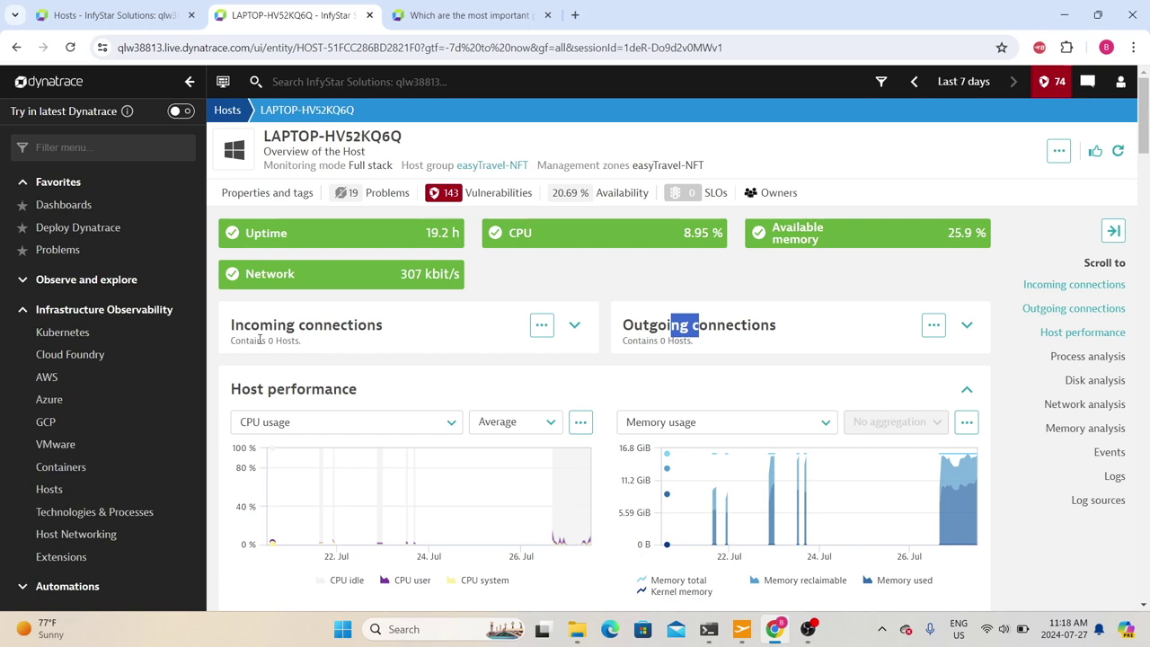
pyautogui.moveTo(306, 325); pyautogui.dragTo(236, 341)
pyautogui.click(574, 324)
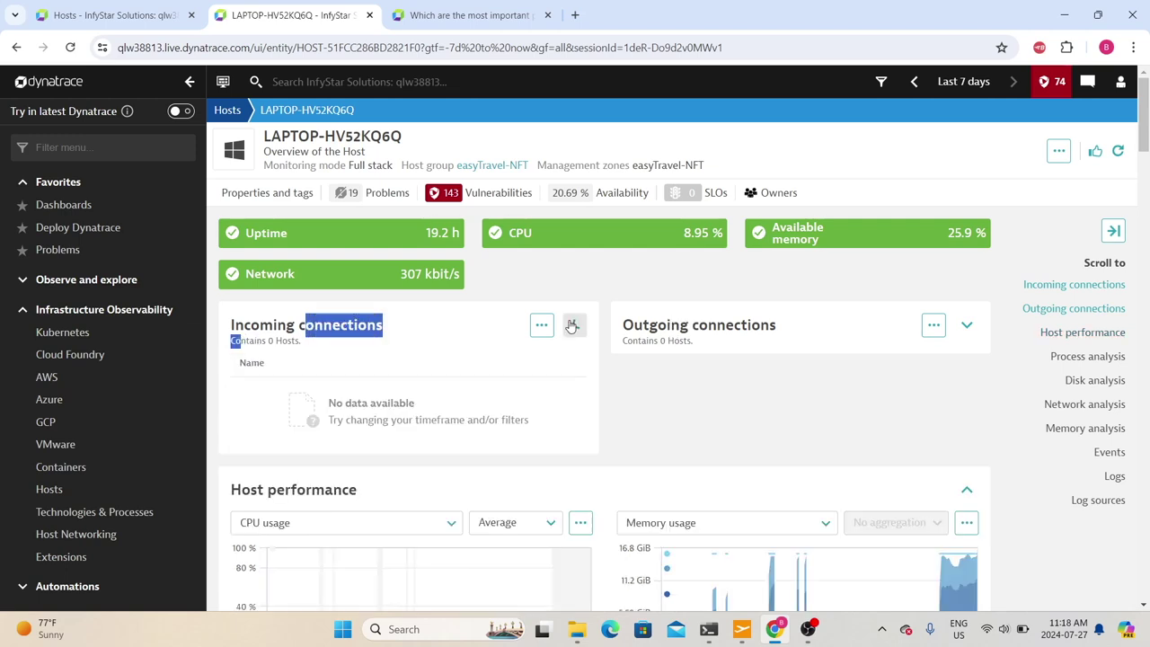
pyautogui.click(966, 326)
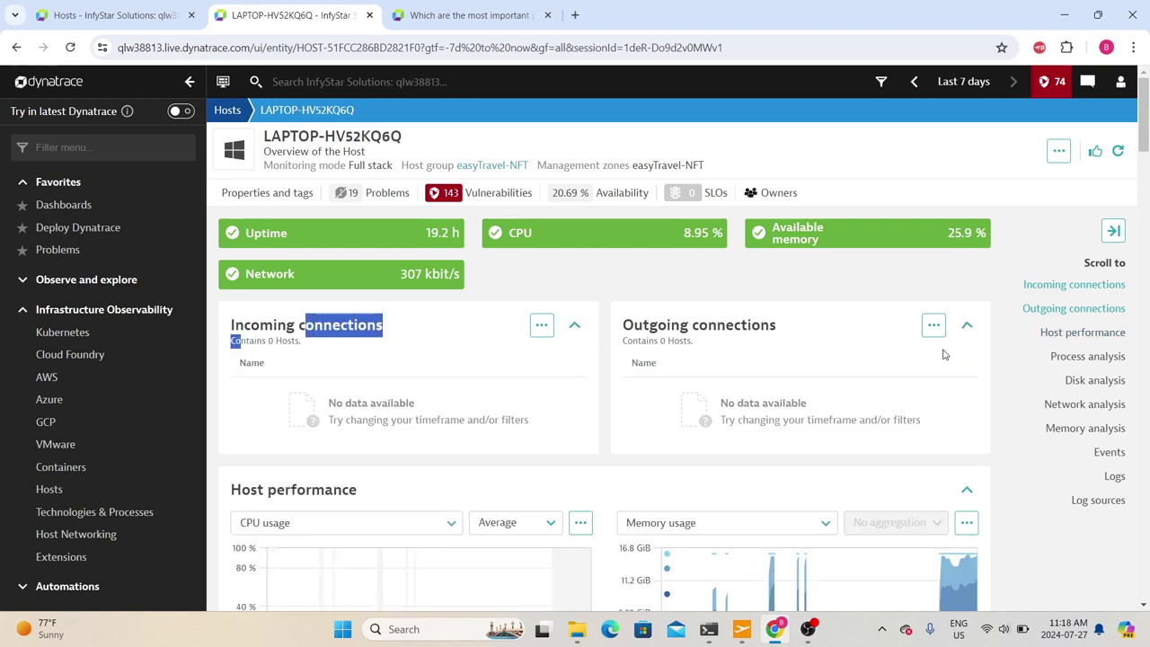
pyautogui.moveTo(342, 404); pyautogui.dragTo(400, 431)
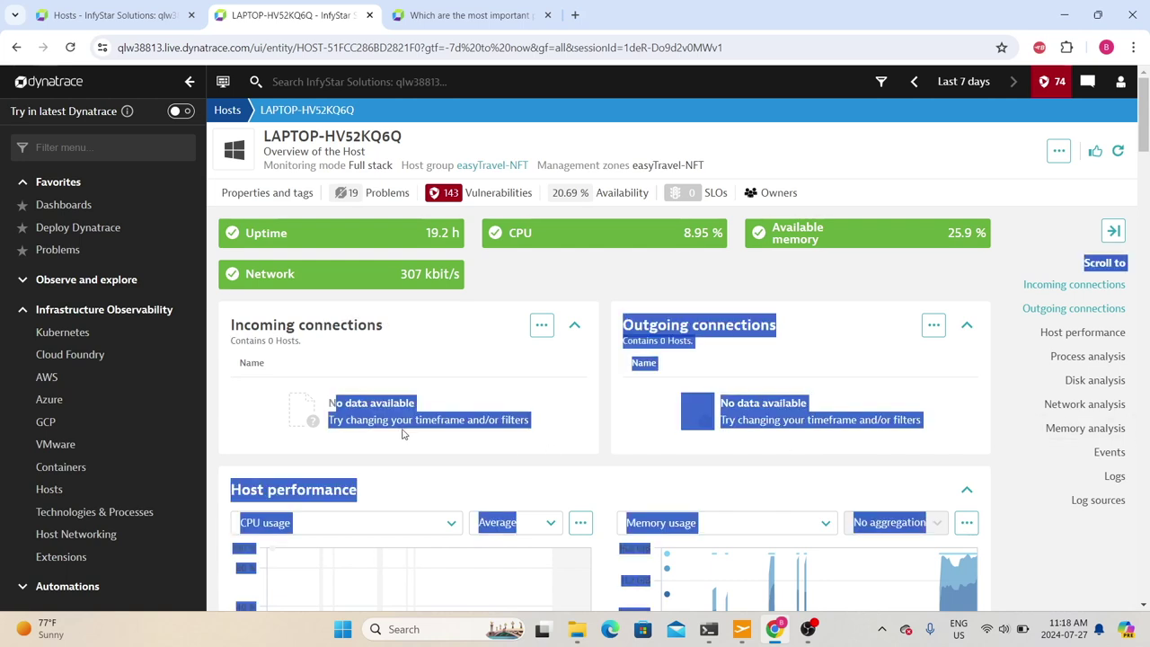
# - Collapse the connections sections and switch the CPU usage chart under Host performance to Disk latency
pyautogui.click(574, 324)
pyautogui.scroll(-2, 534, 352)
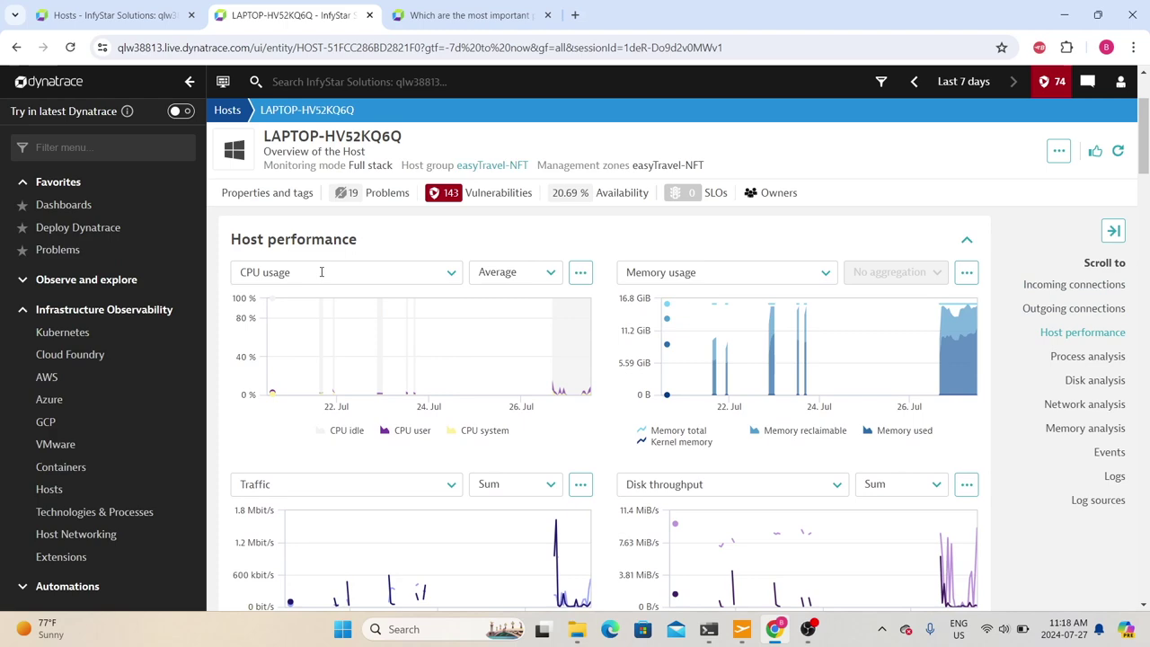
pyautogui.click(456, 281)
pyautogui.scroll(-6, 378, 353)
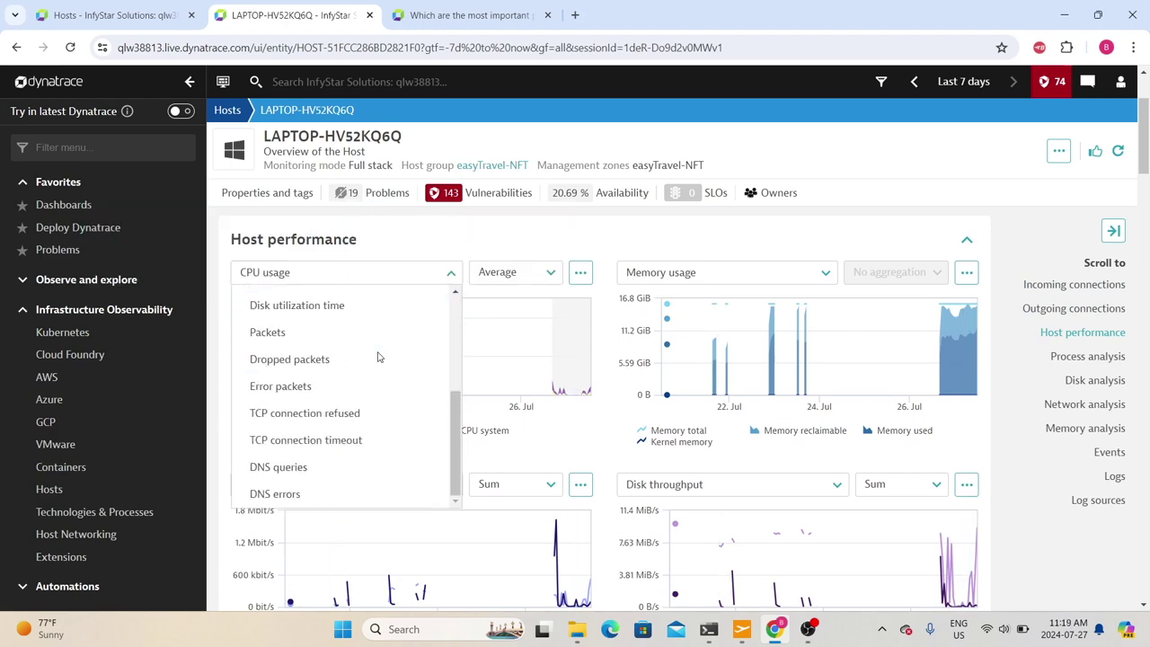
pyautogui.scroll(5, 378, 365)
pyautogui.click(445, 423)
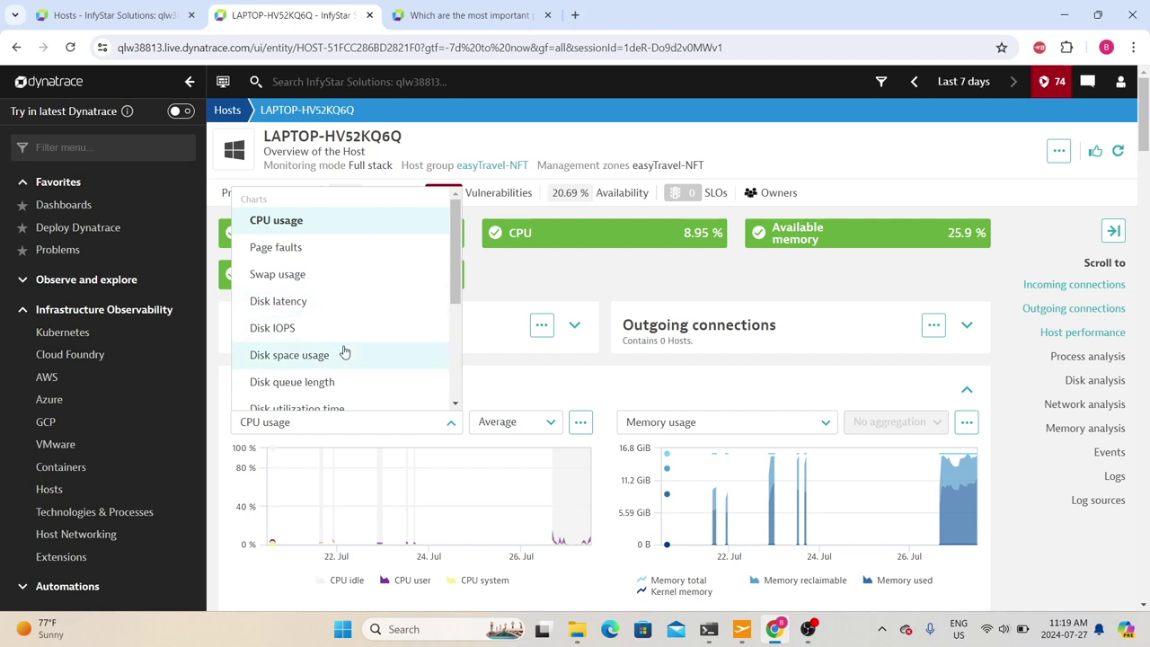
pyautogui.click(324, 302)
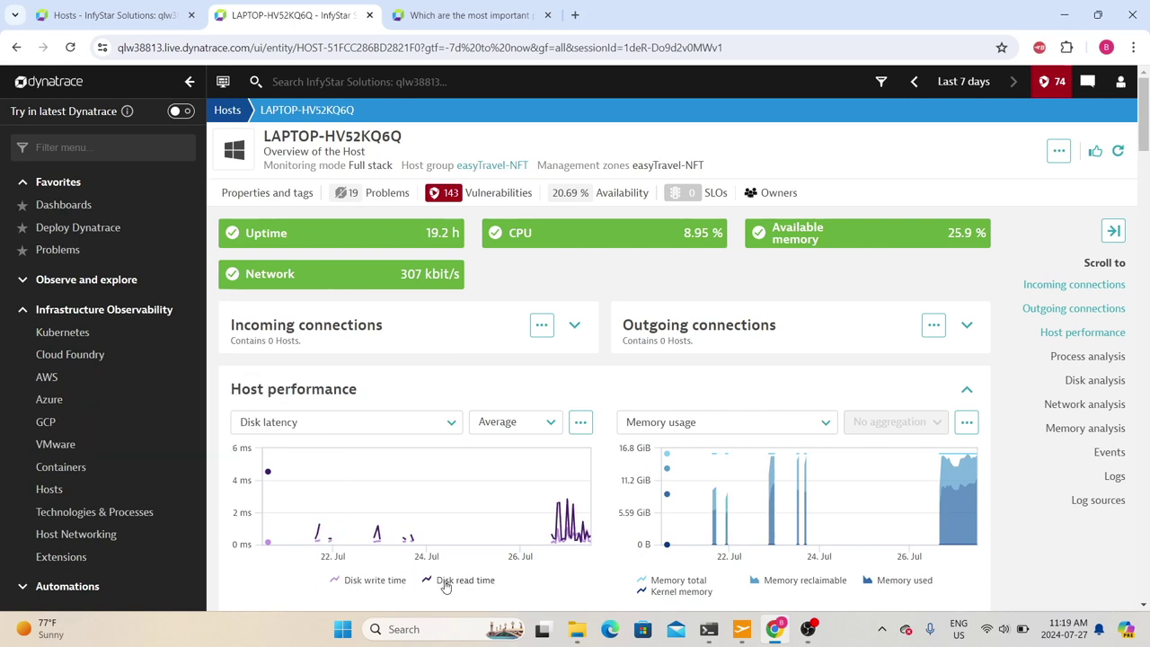
# - Check the aggregation options of the disk latency chart, and switch the memory usage chart to CPU usage and finally to Swap usage
pyautogui.click(536, 424)
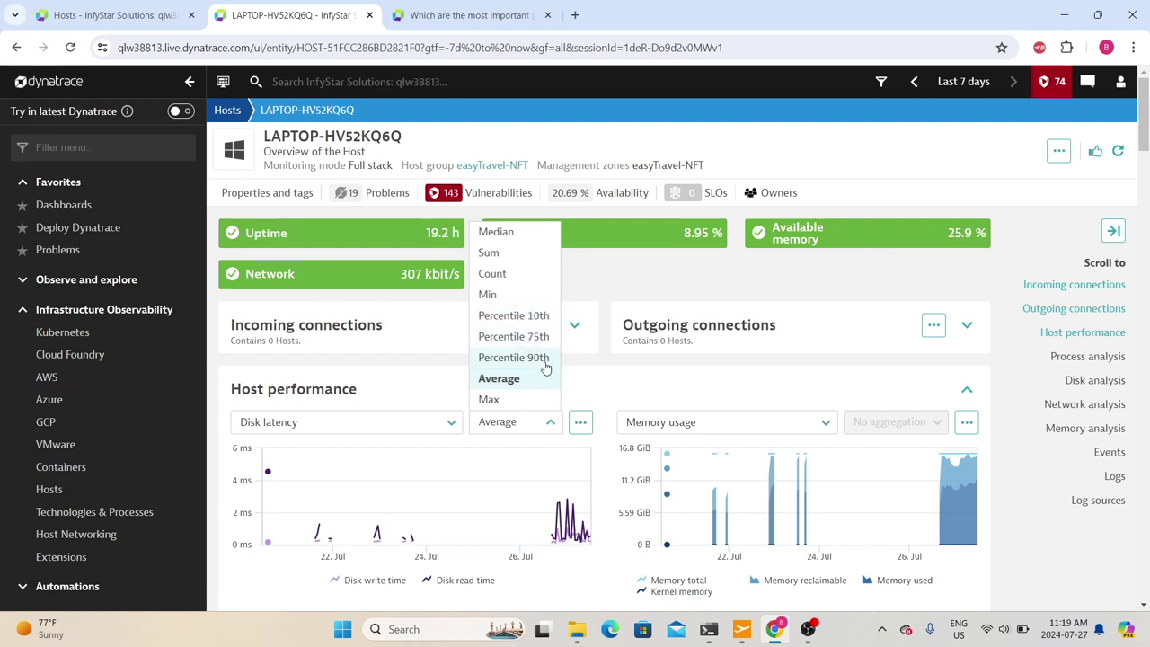
pyautogui.scroll(-1, 629, 390)
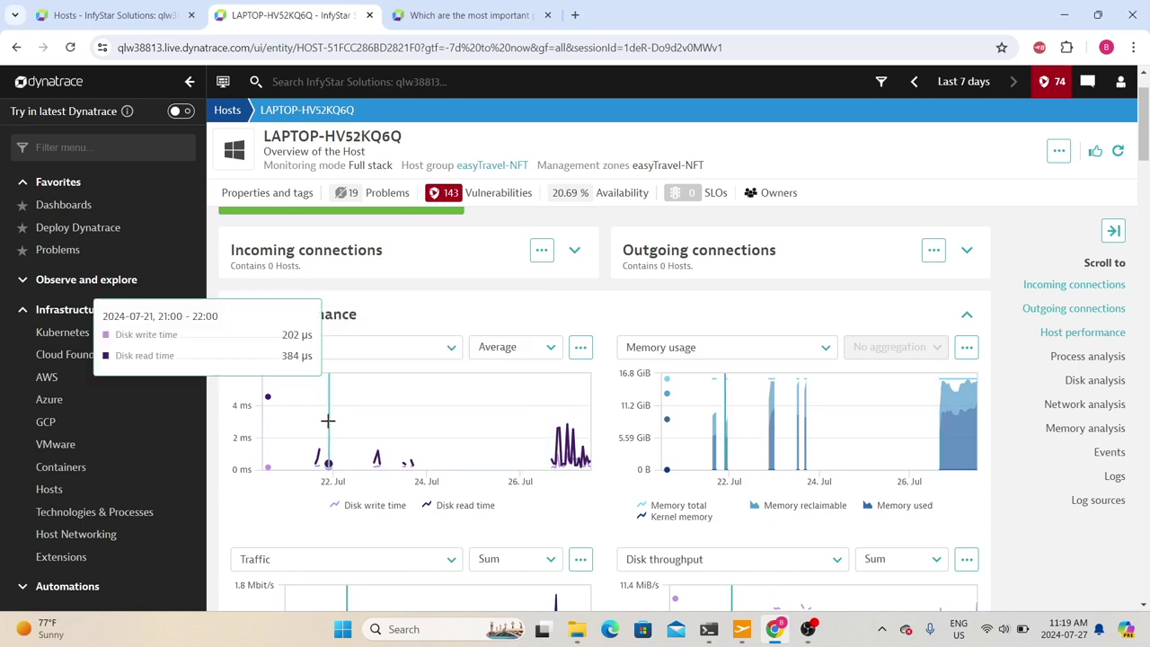
pyautogui.click(709, 346)
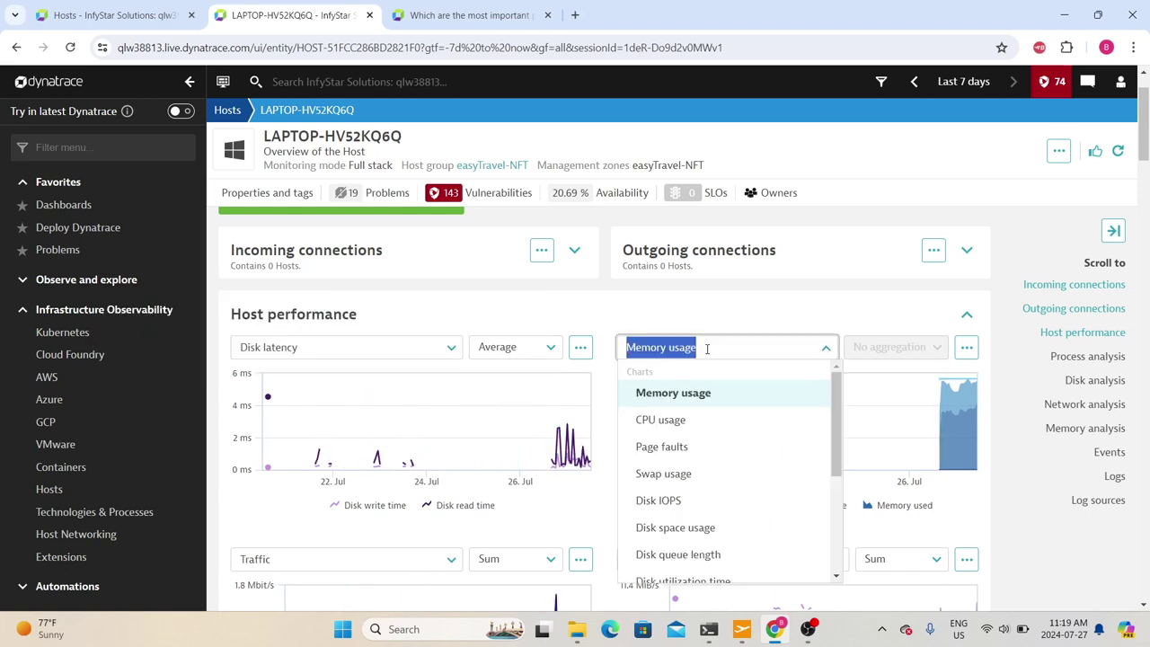
pyautogui.click(693, 419)
pyautogui.click(715, 351)
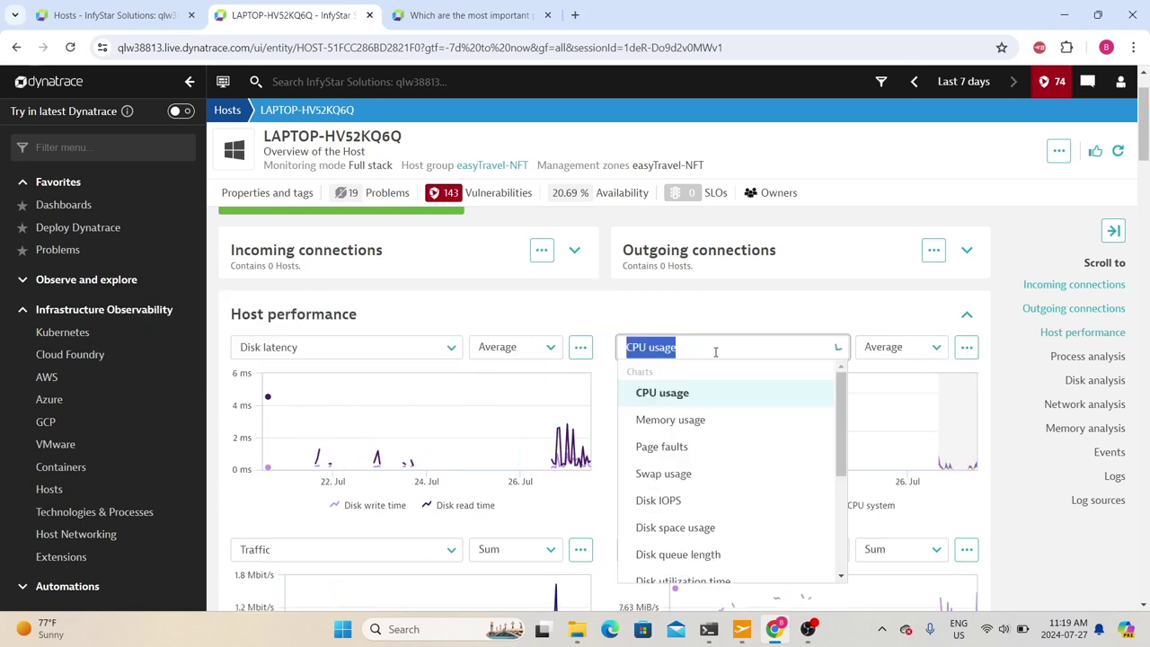
pyautogui.click(694, 474)
pyautogui.scroll(-2, 694, 474)
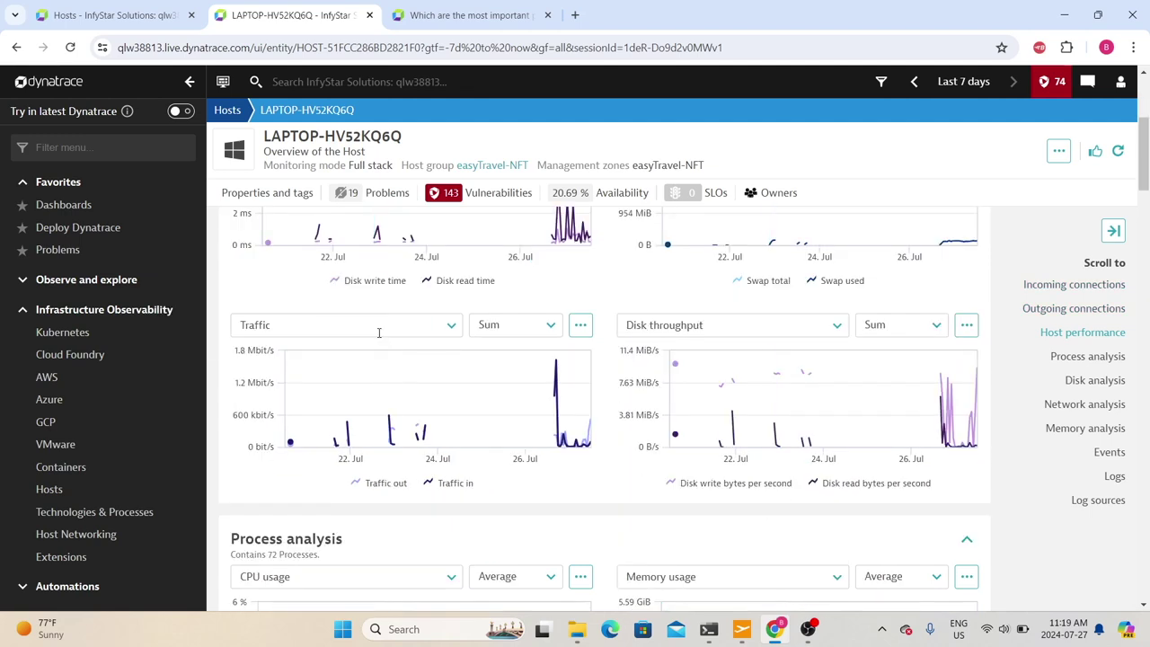
pyautogui.scroll(2, 681, 376)
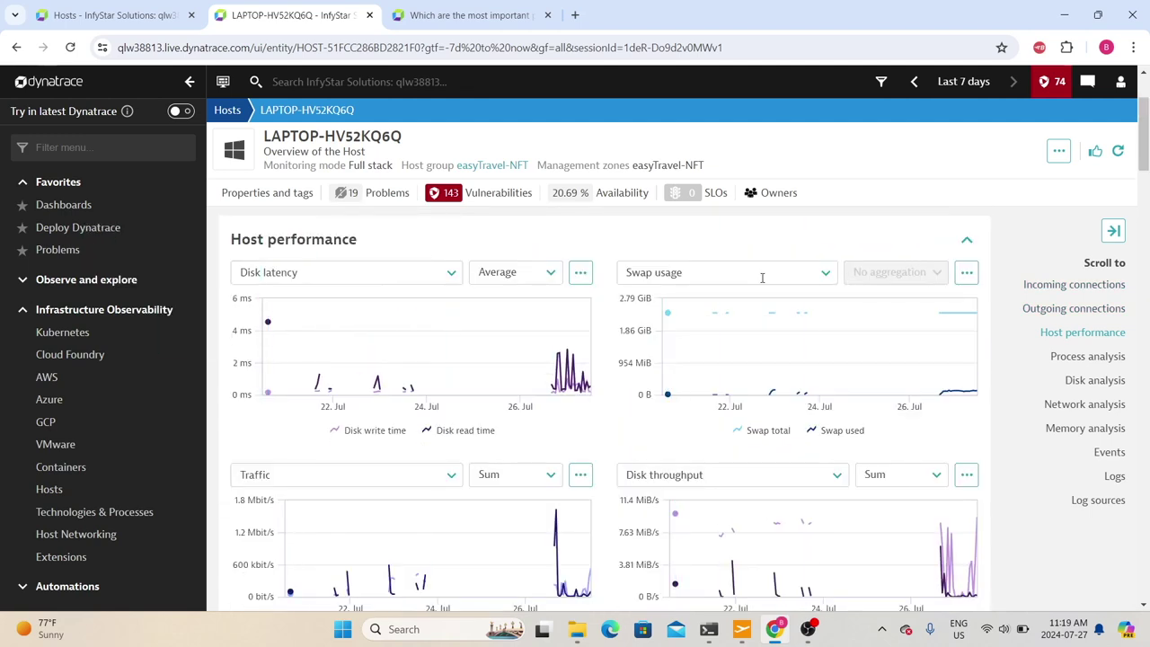
# - Examine the process analysis charts, go to page 3 of the process list and check the monitoring state of PresentationFontCache.exe
pyautogui.scroll(-5, 431, 306)
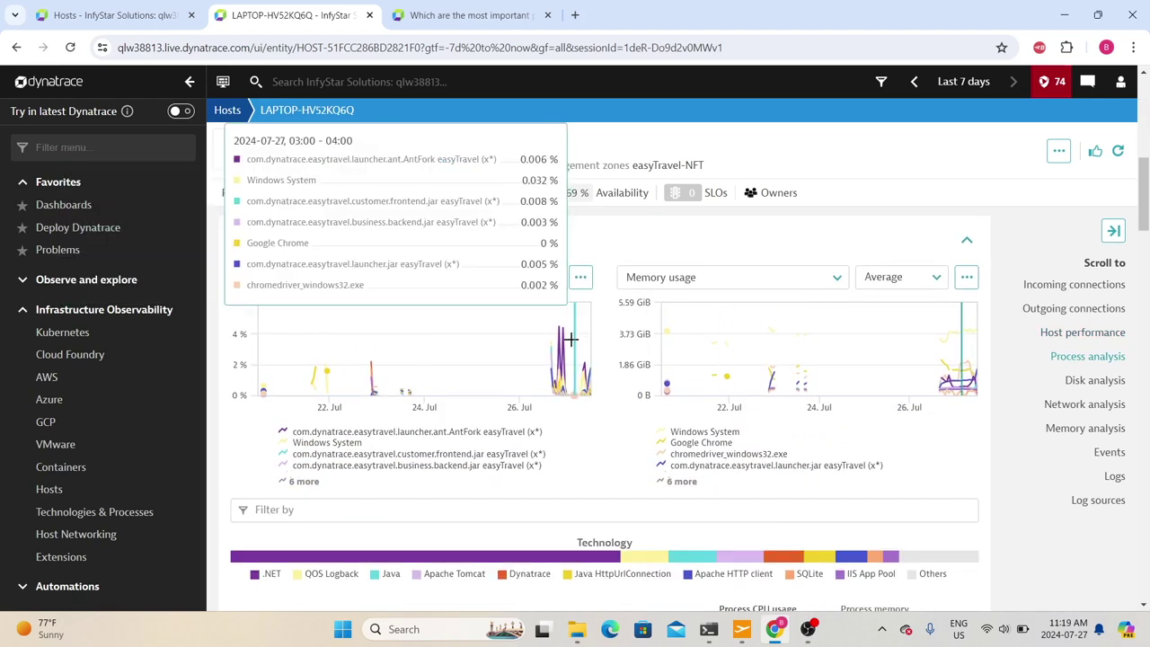
pyautogui.scroll(-1, 501, 372)
pyautogui.scroll(2, 467, 380)
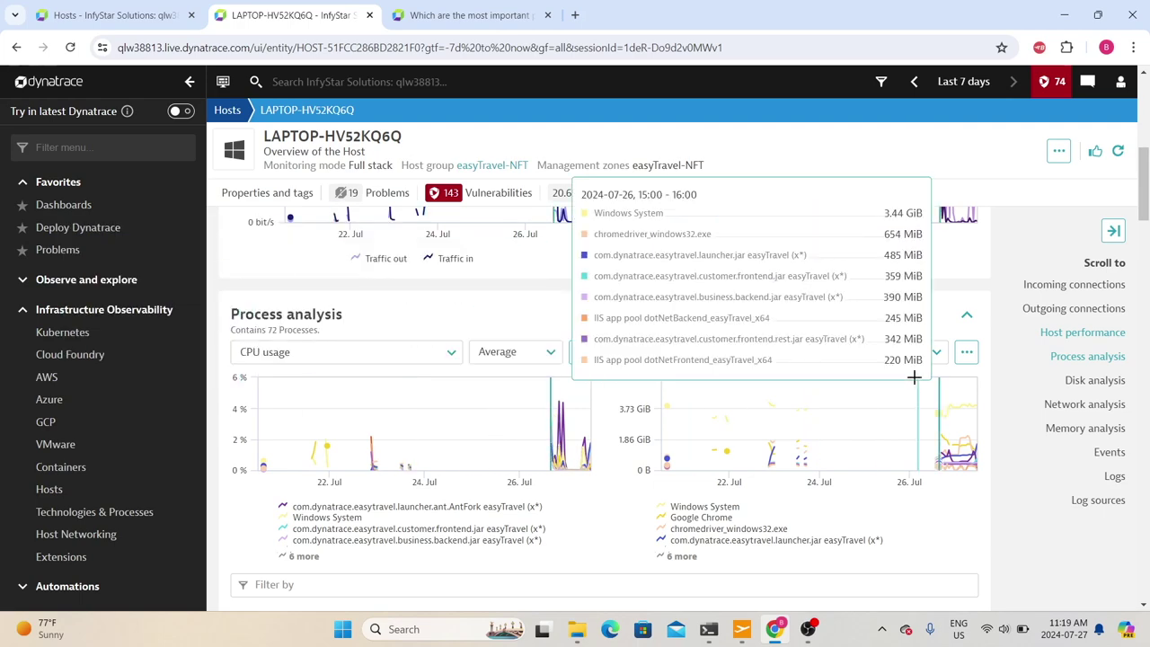
pyautogui.scroll(-5, 348, 364)
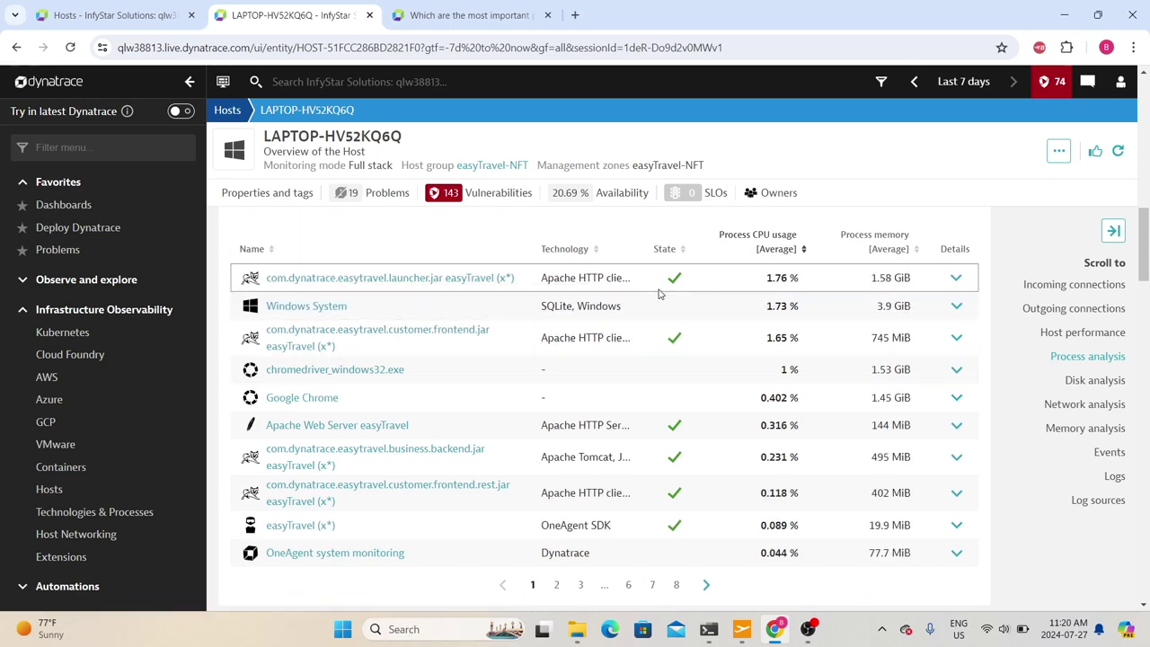
pyautogui.click(580, 586)
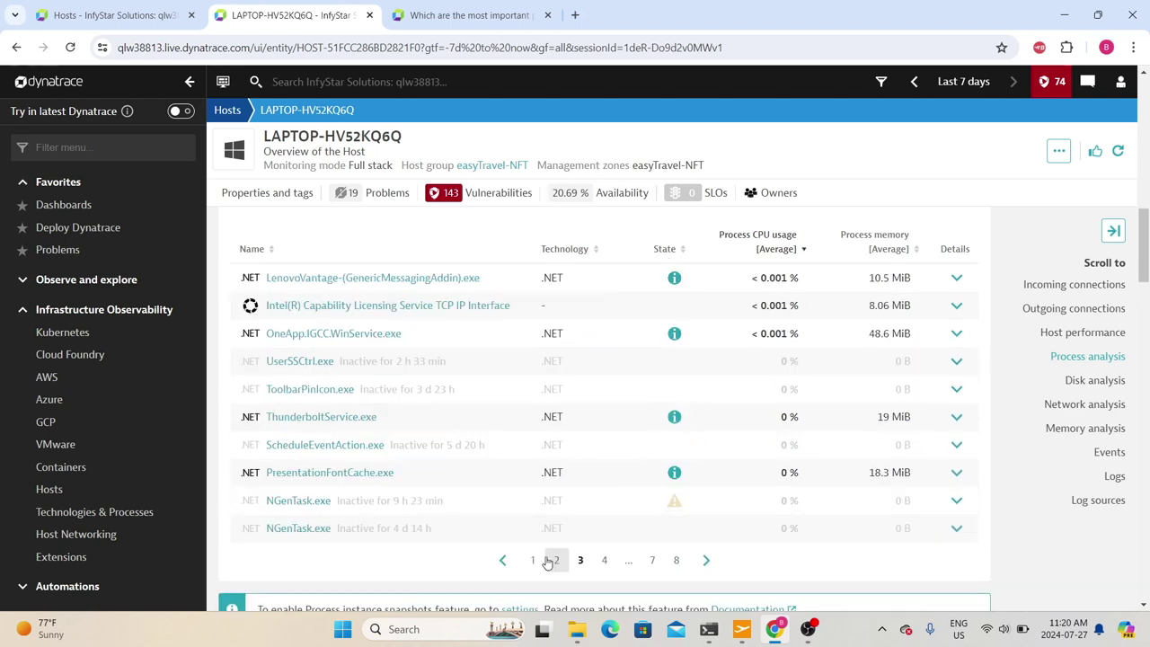
pyautogui.moveTo(681, 476)
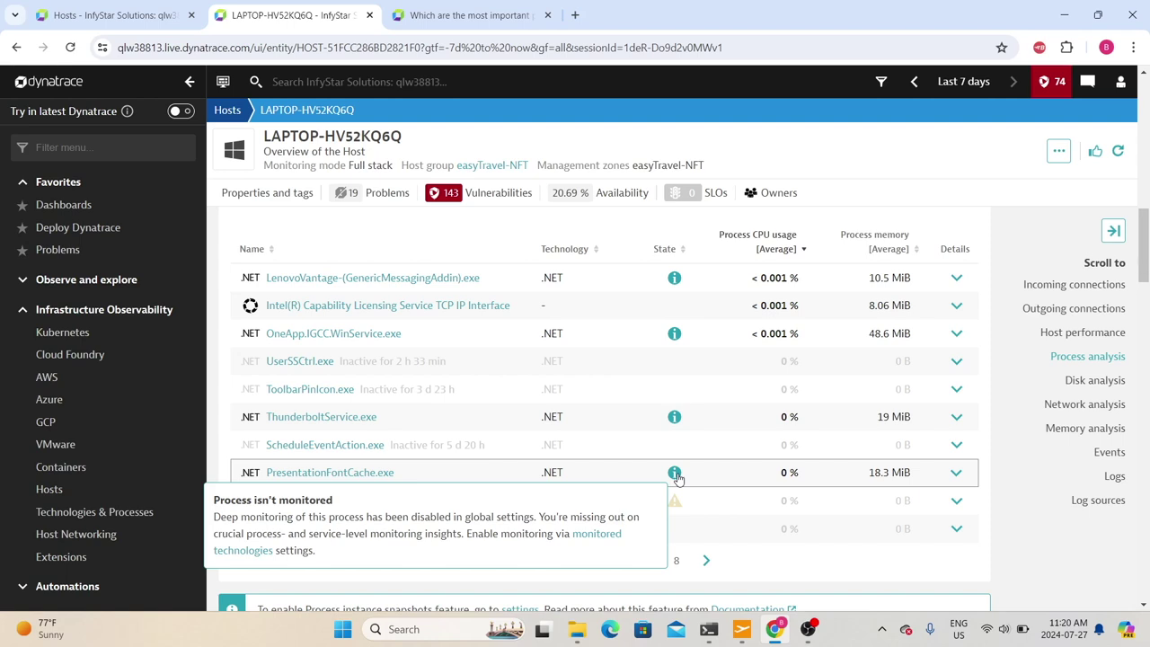
# - Look through the host's disk, network and memory analysis, events, logs and log sources
pyautogui.scroll(-5, 539, 422)
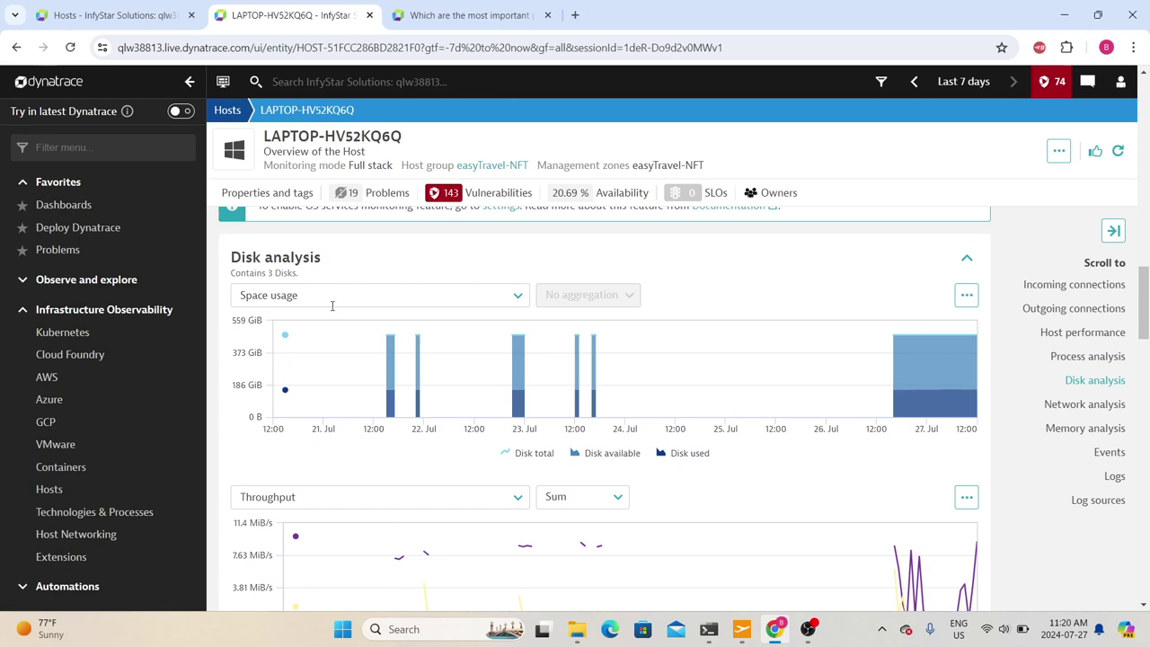
pyautogui.scroll(-5, 296, 296)
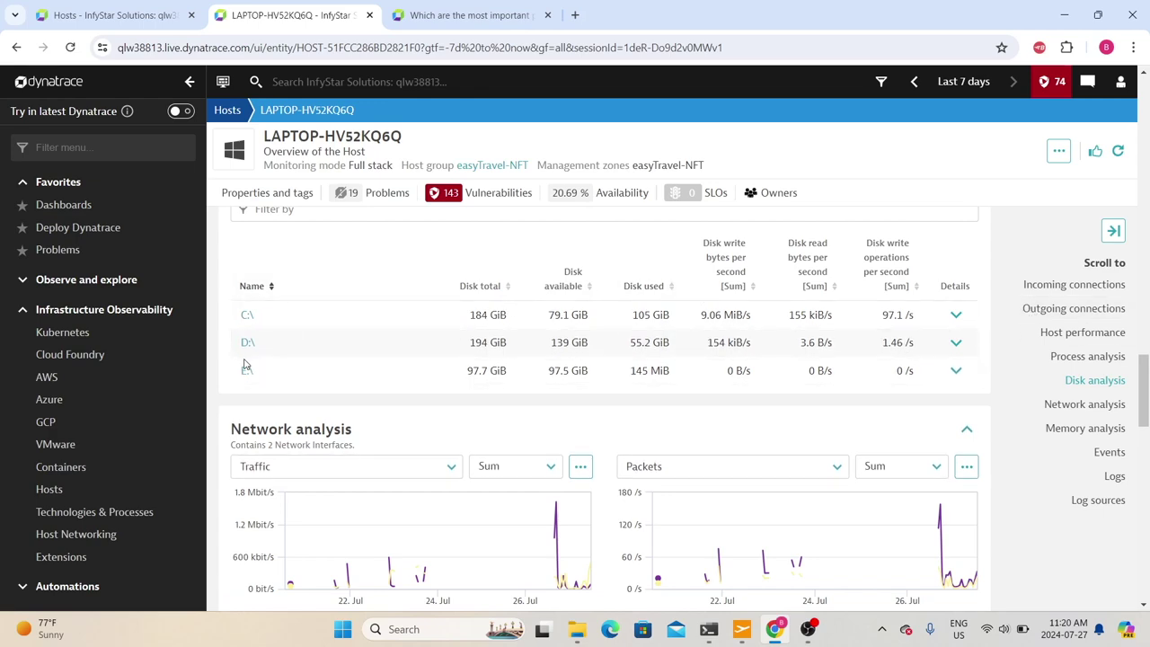
pyautogui.scroll(-1, 367, 422)
pyautogui.scroll(-10, 946, 421)
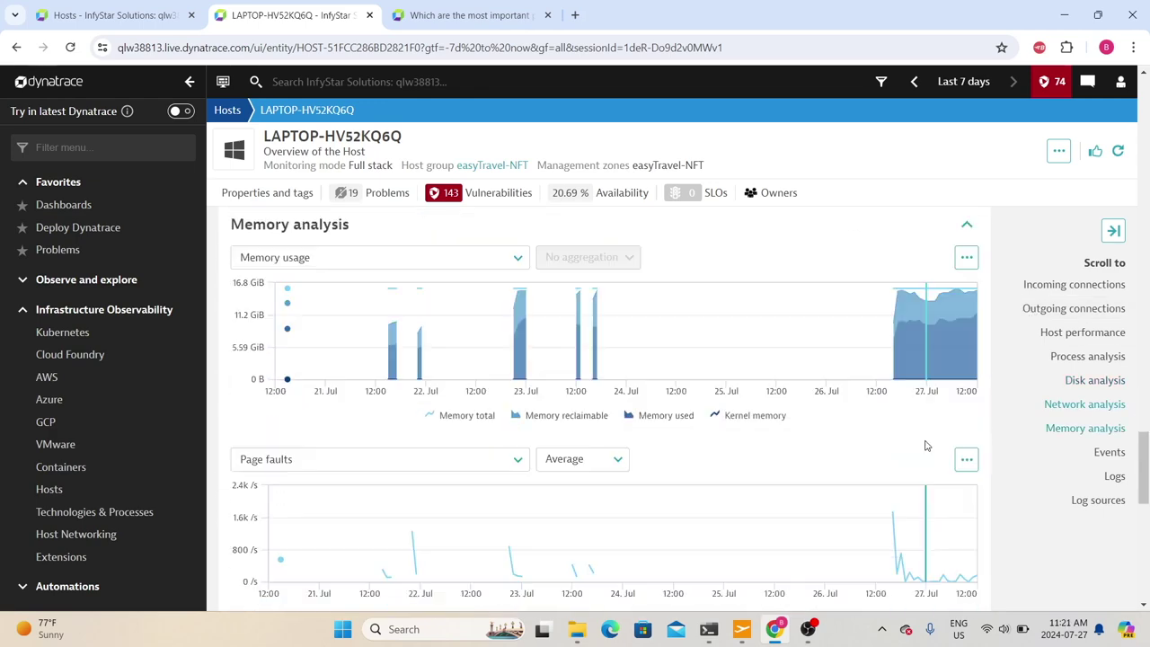
pyautogui.scroll(2, 385, 353)
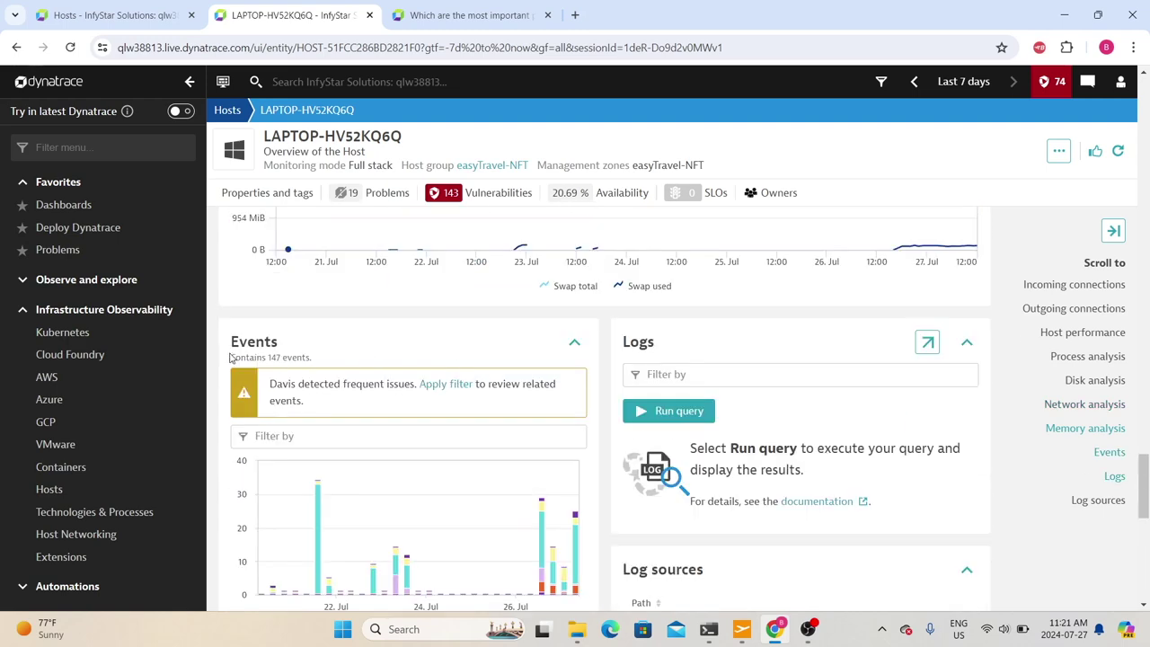
pyautogui.scroll(-3, 231, 358)
pyautogui.scroll(3, 517, 521)
pyautogui.scroll(-4, 518, 520)
# - Return to the host overview, jump to the Memory analysis section and check its memory usage, page faults and swap usage charts
pyautogui.scroll(12, 593, 530)
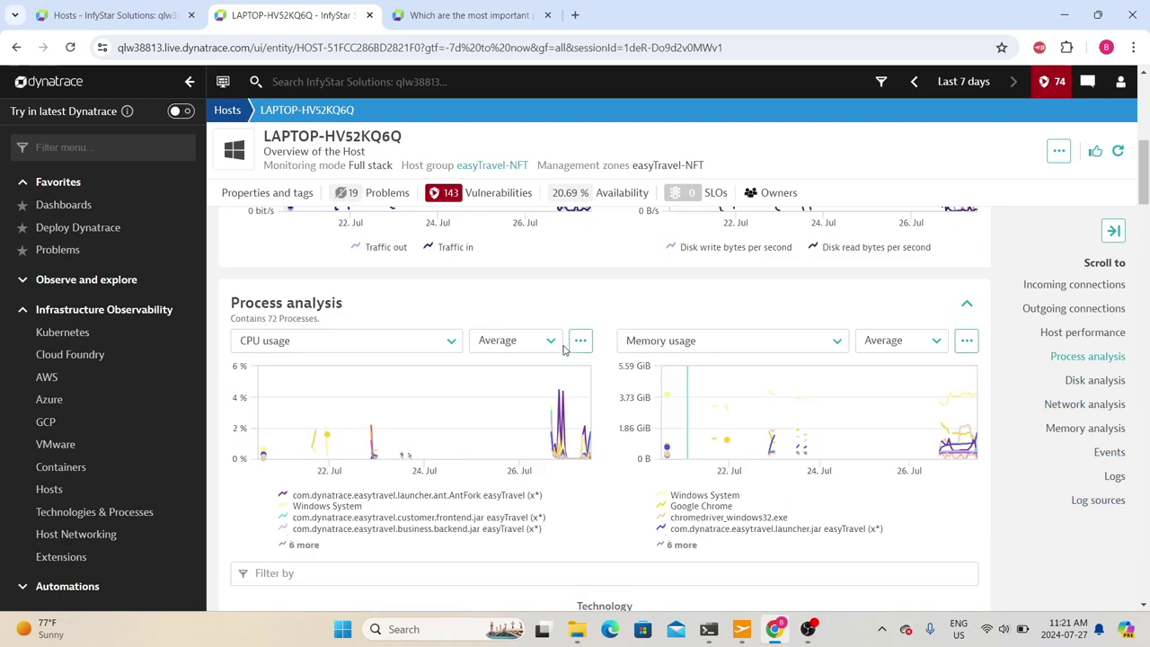
pyautogui.scroll(5, 564, 349)
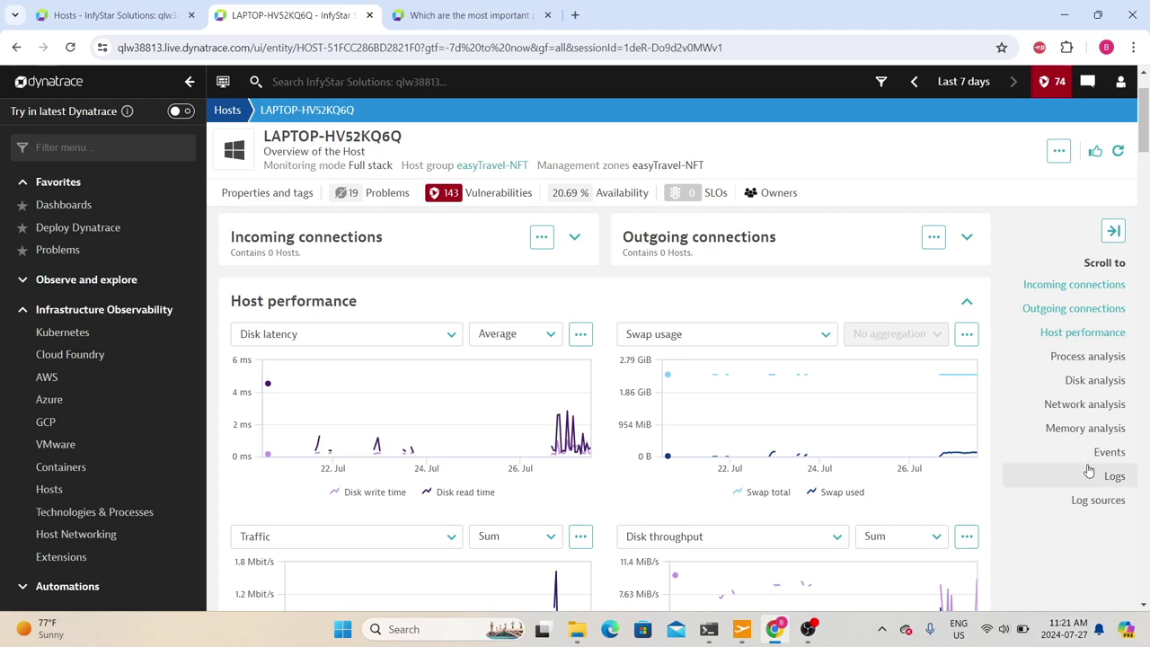
pyautogui.moveTo(708, 394)
pyautogui.scroll(1, 709, 395)
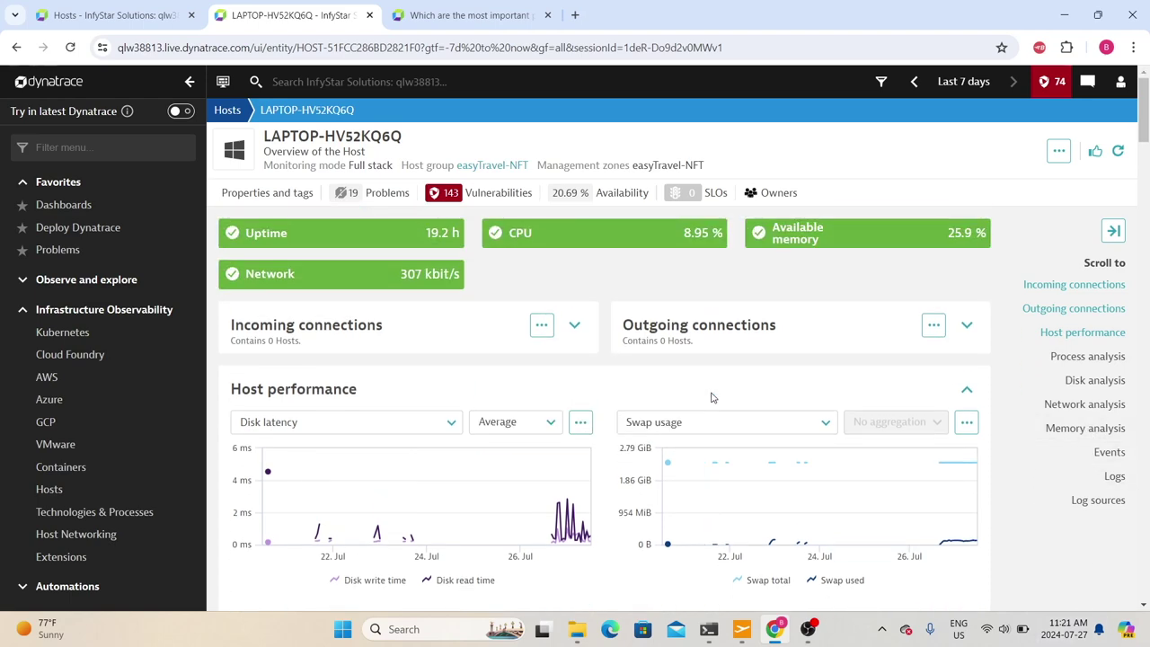
pyautogui.scroll(-4, 717, 400)
pyautogui.click(1100, 426)
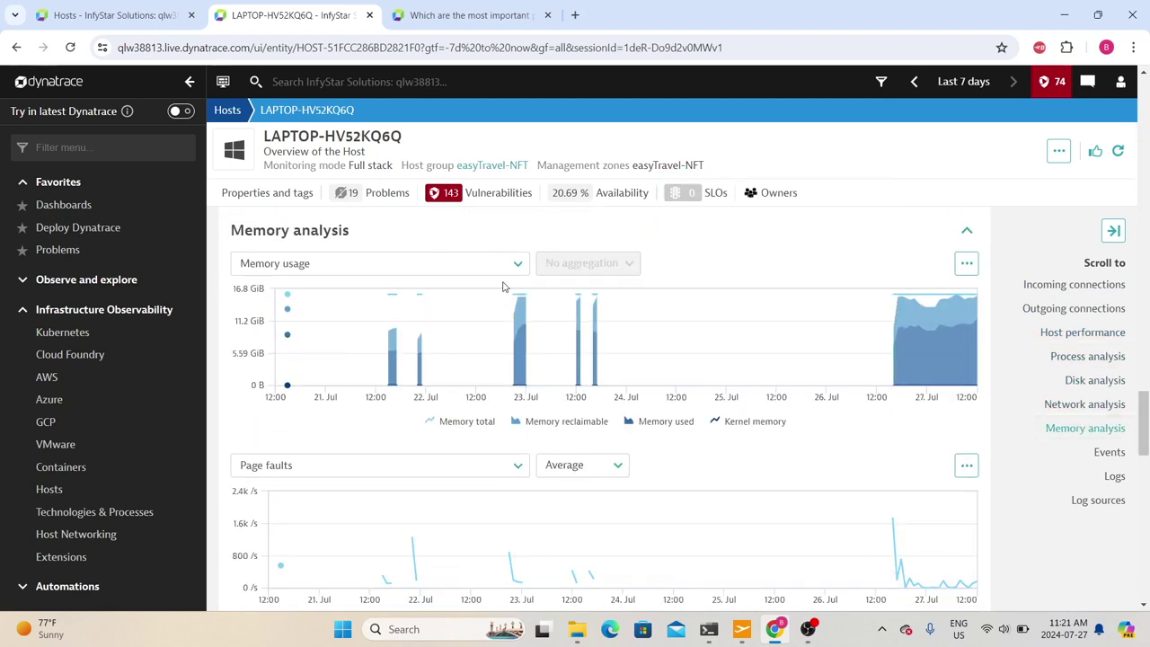
pyautogui.click(495, 260)
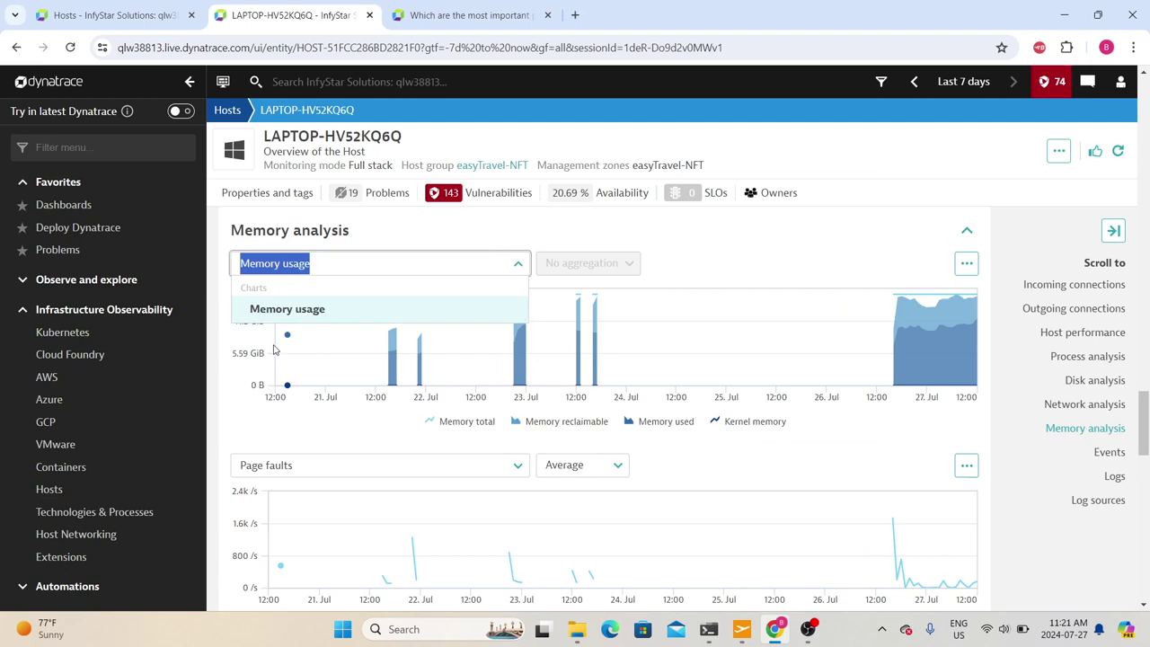
pyautogui.click(297, 308)
pyautogui.scroll(-1, 332, 301)
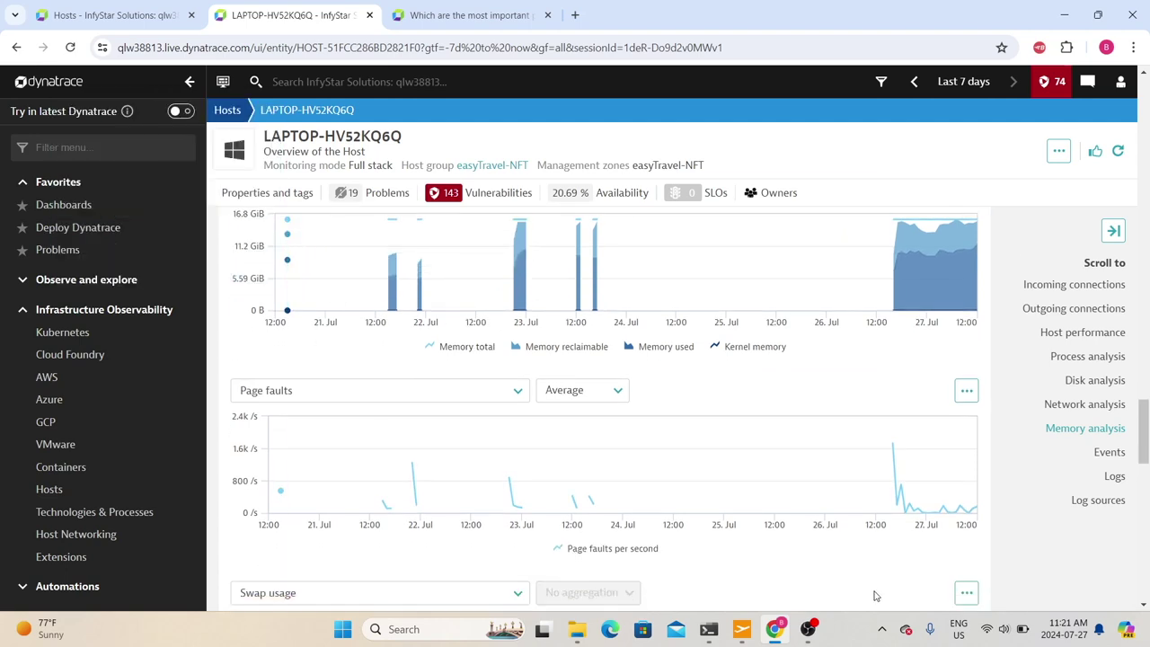
pyautogui.scroll(8, 876, 595)
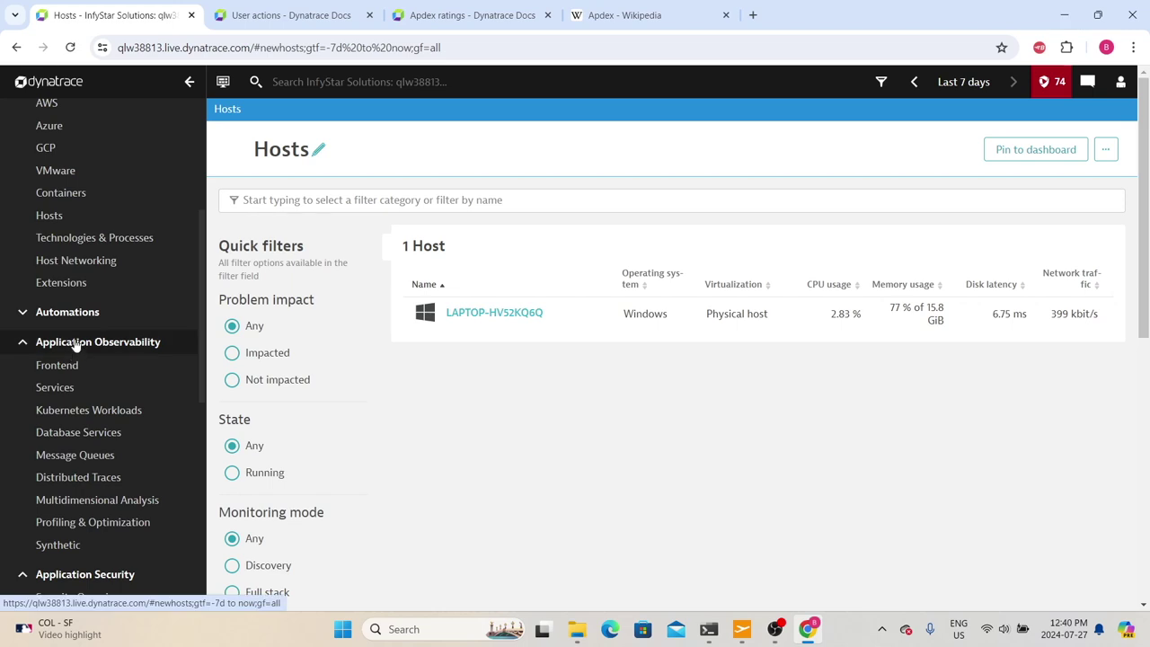
# - Go to the Frontend applications list, check the monitoring settings for My web application and return to the list
pyautogui.click(59, 367)
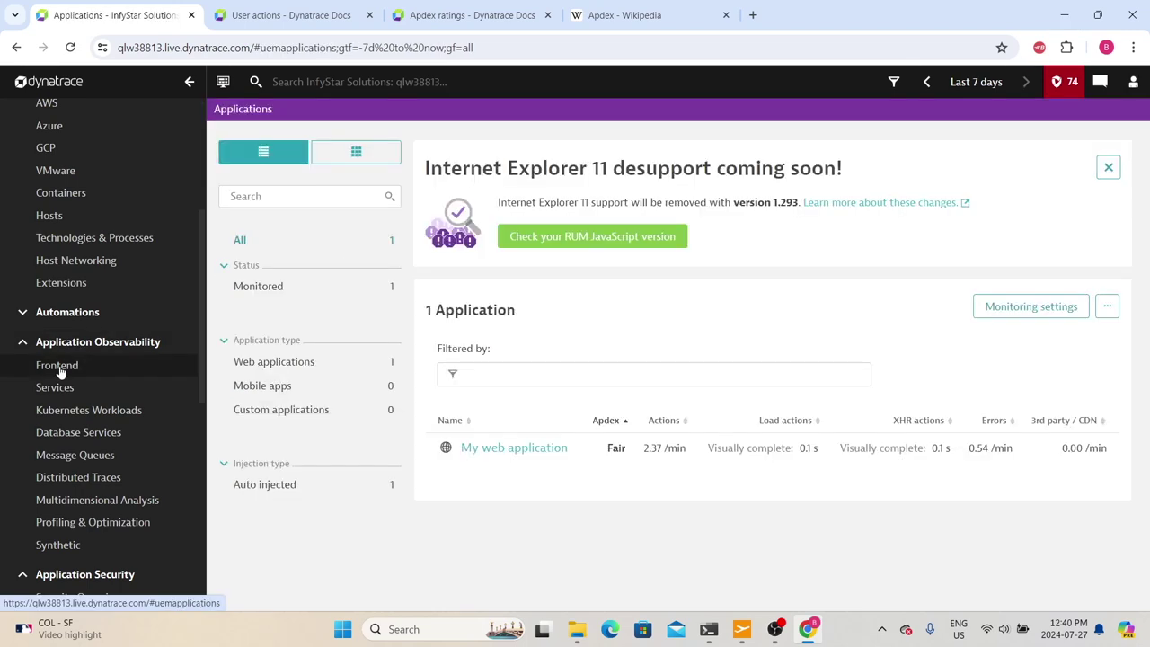
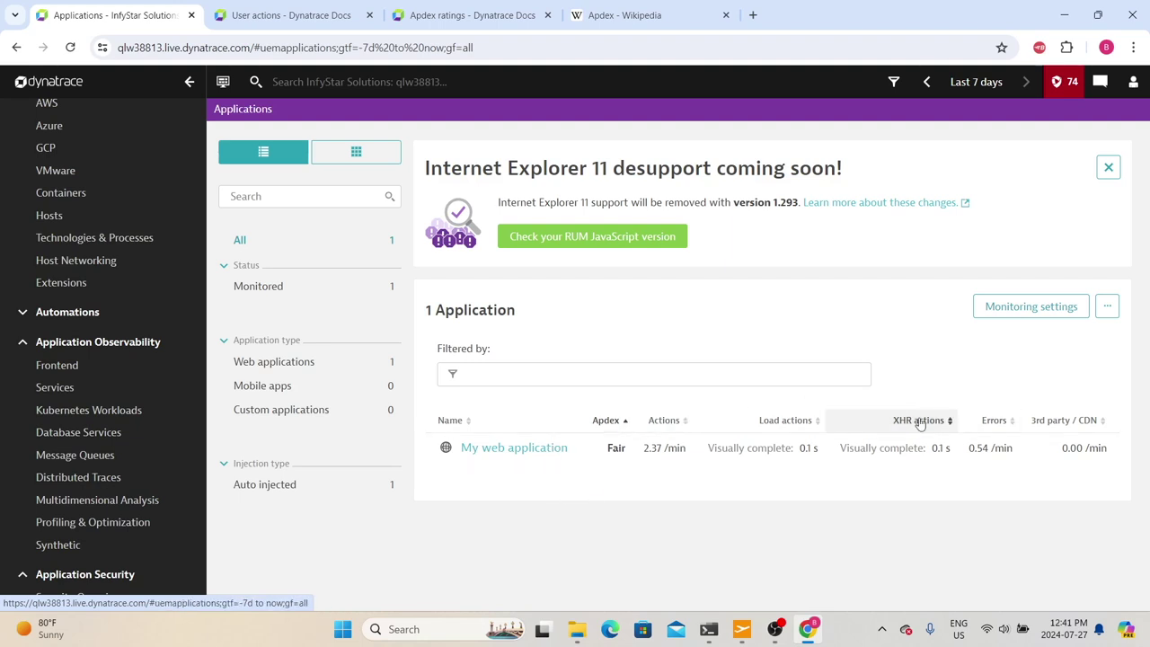
pyautogui.click(1067, 308)
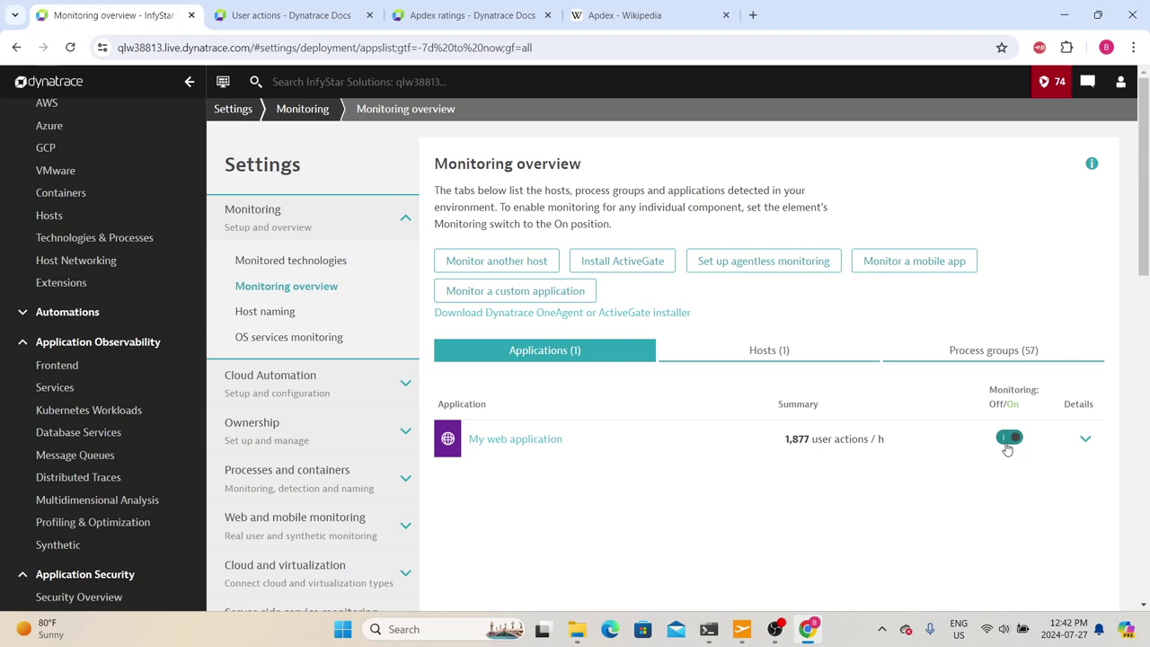
pyautogui.hotkey('alt', 'Left')
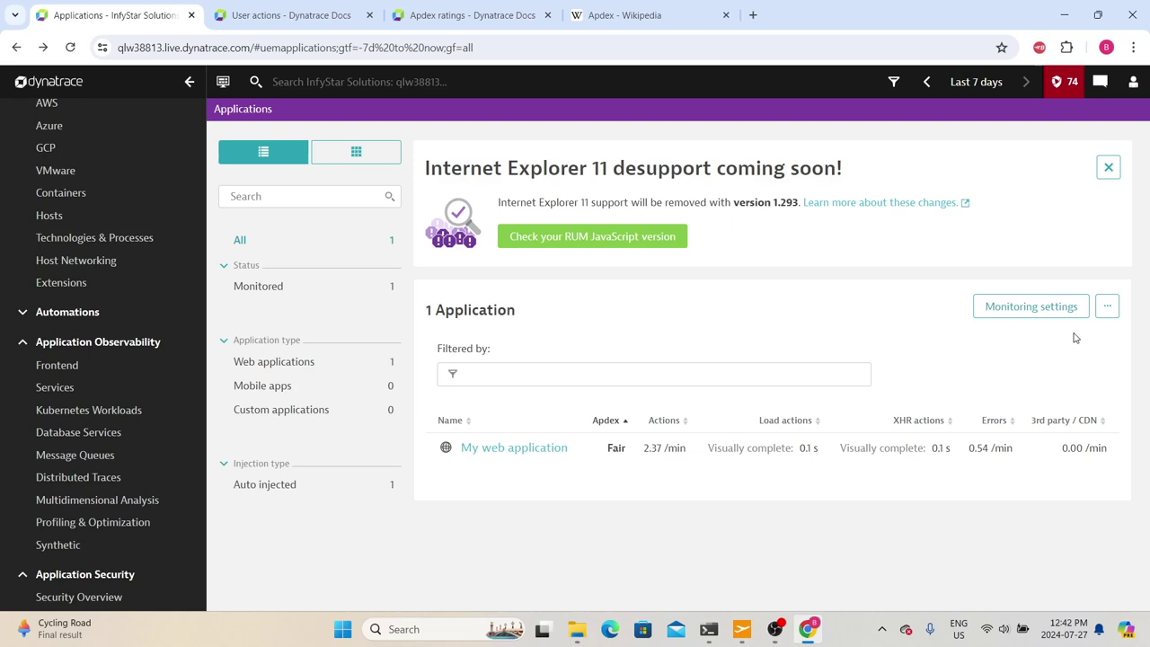
# - Open the application detection rules from the Applications list and add a new rule item
pyautogui.click(1107, 307)
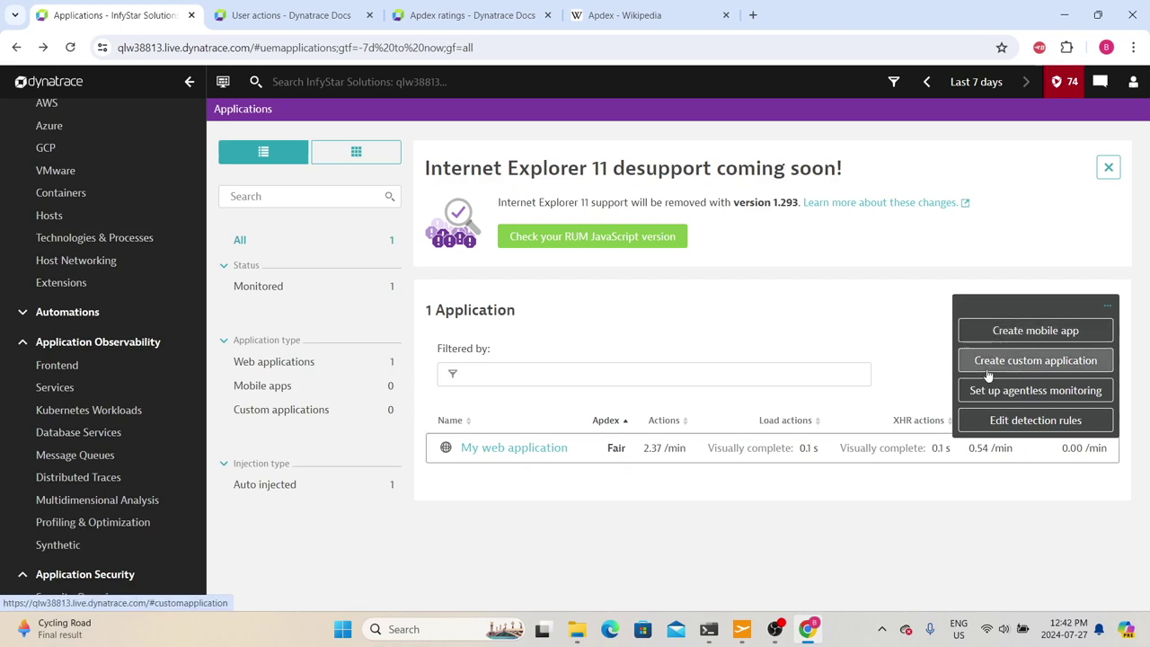
pyautogui.click(995, 429)
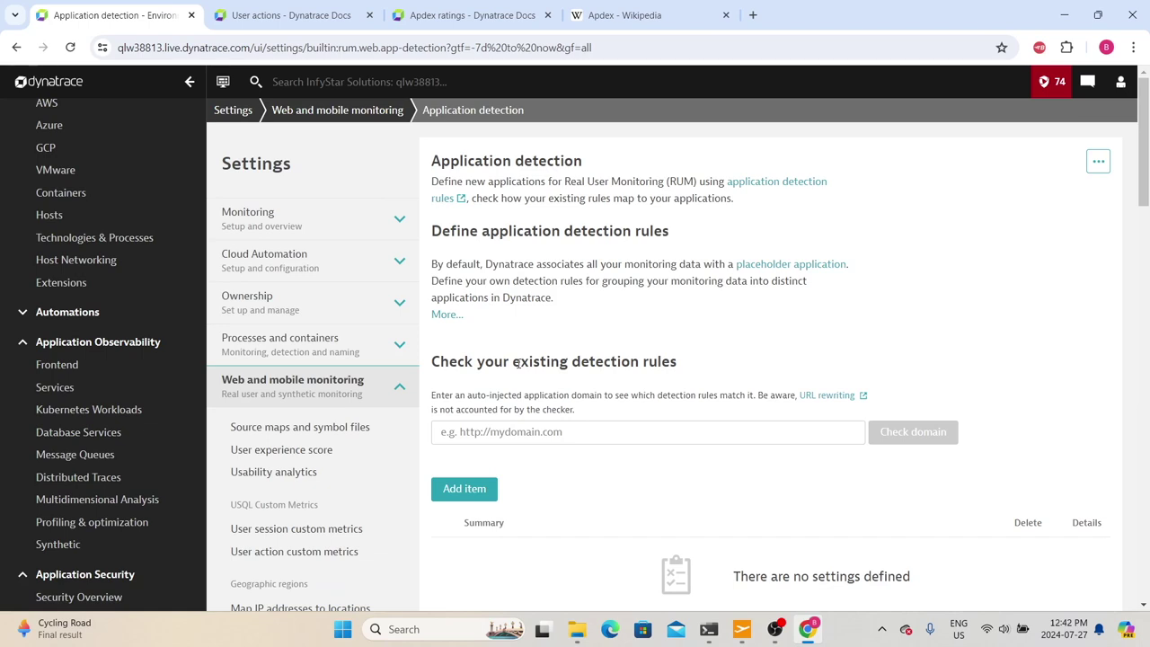
pyautogui.scroll(-2, 521, 363)
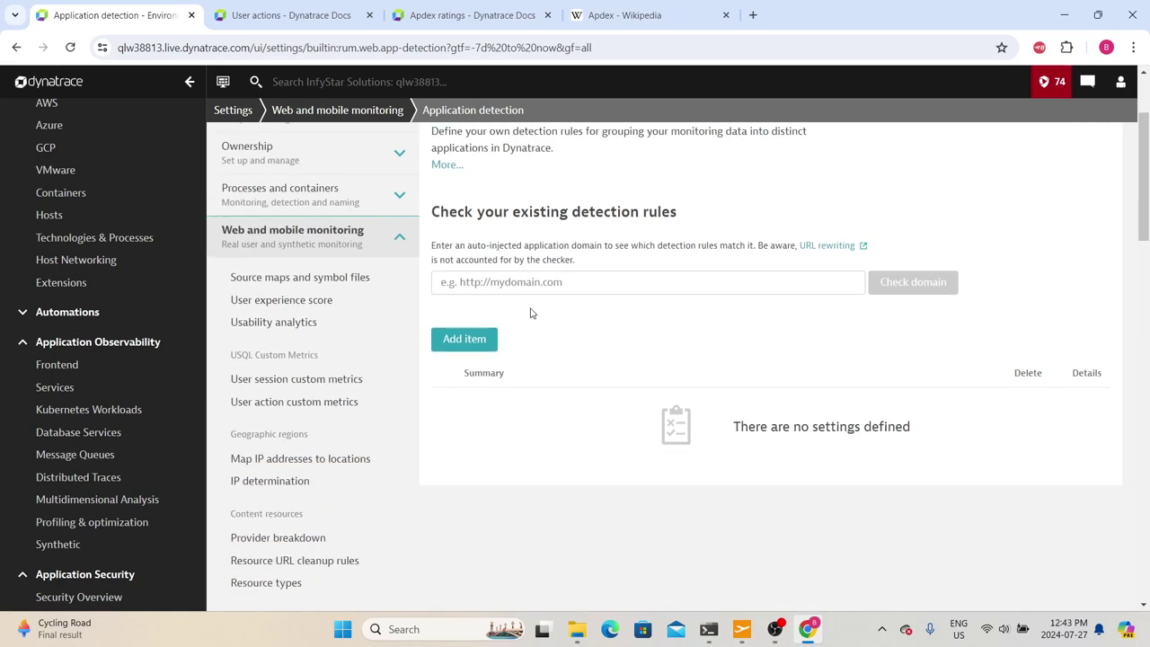
pyautogui.click(465, 337)
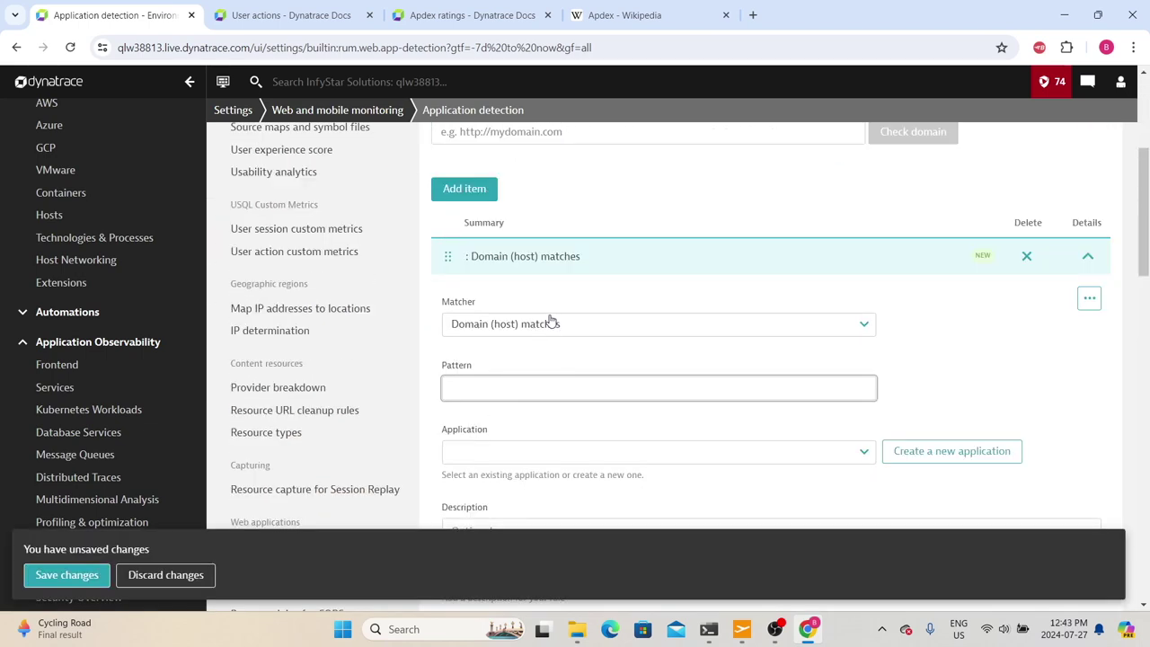
# - Set the new rule's matcher to URL contains with the pattern easytravel.com
pyautogui.click(546, 322)
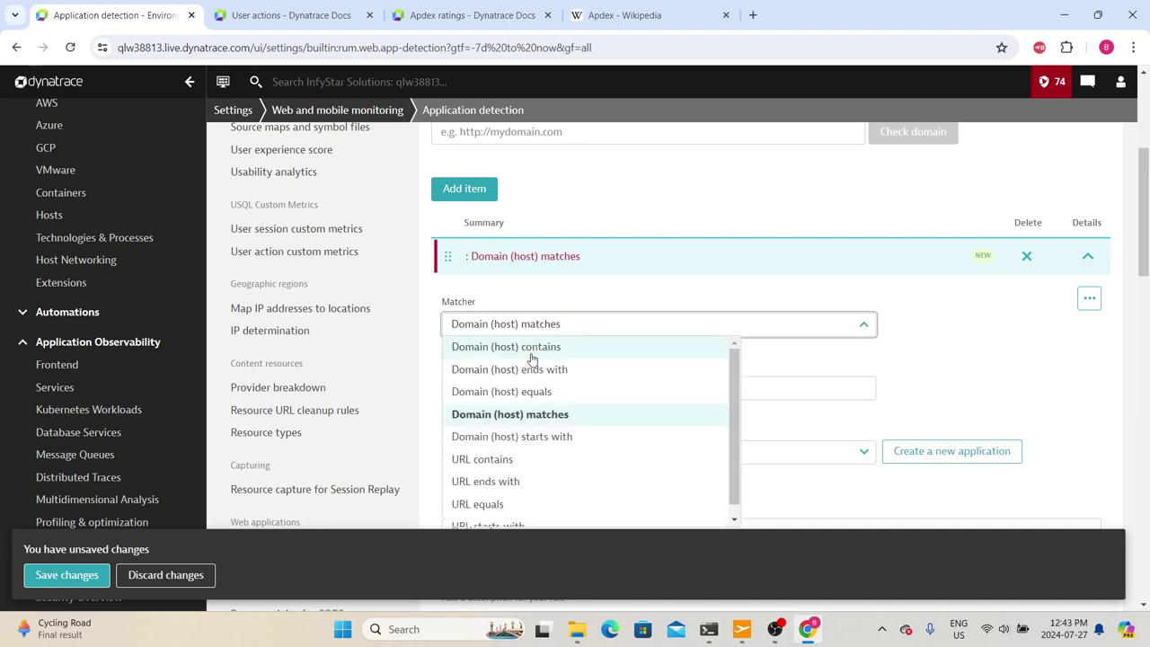
pyautogui.click(527, 460)
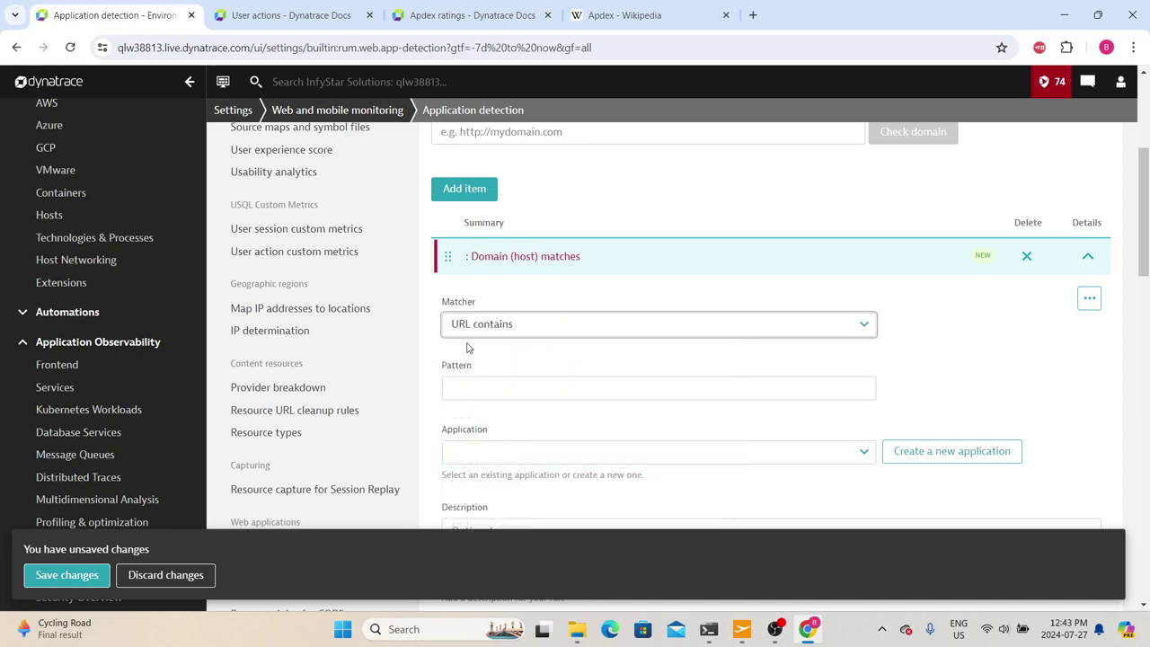
pyautogui.click(479, 392)
pyautogui.write('easytravel.com')
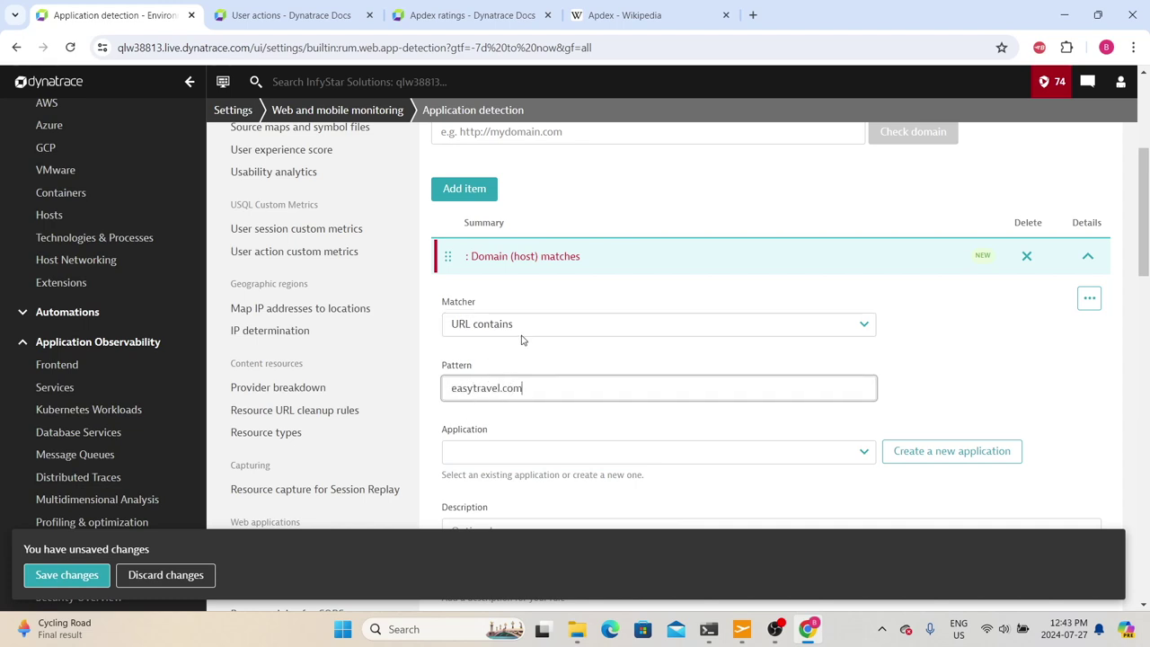
pyautogui.moveTo(444, 388); pyautogui.dragTo(545, 374)
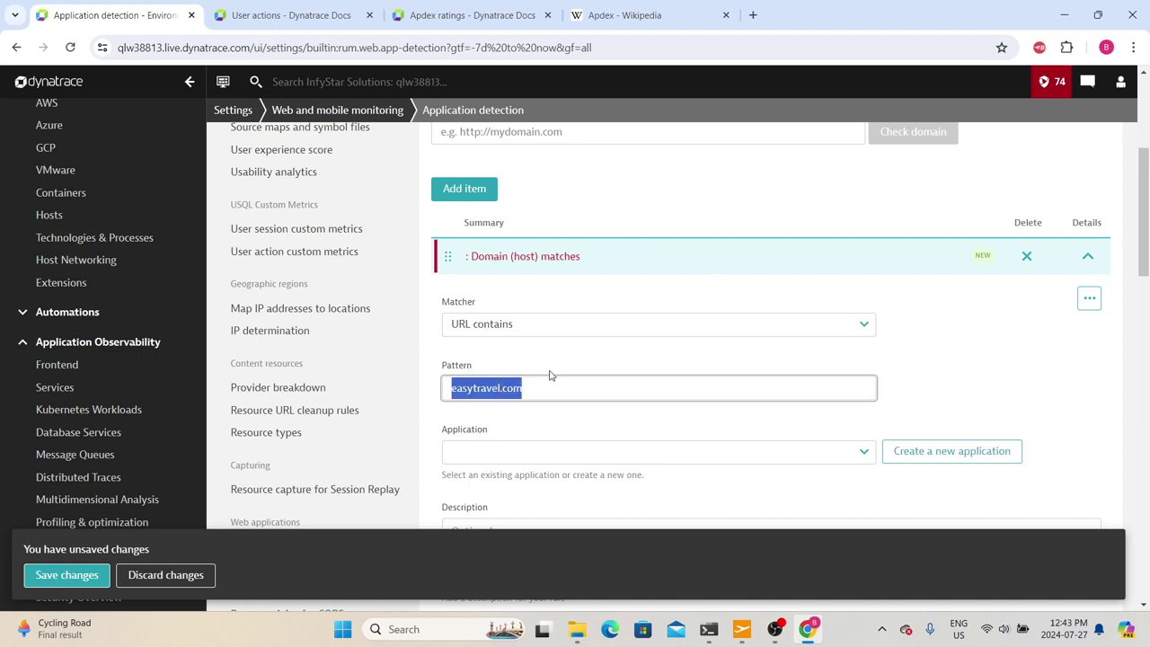
pyautogui.click(531, 355)
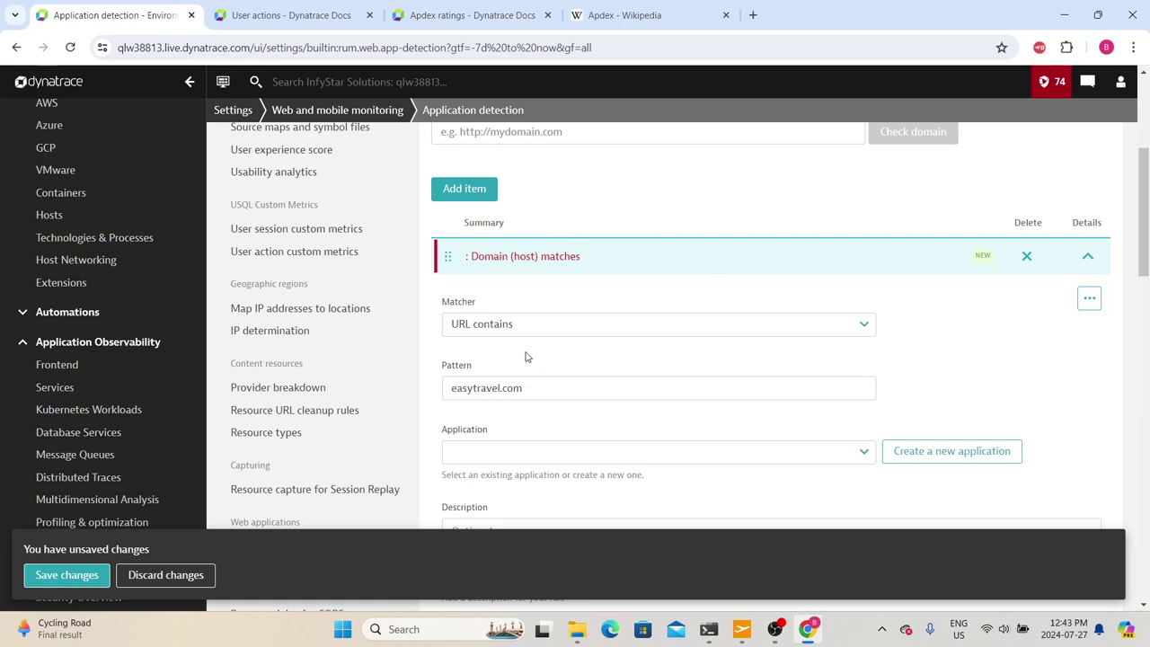
# - Create a new application named easyTravel and assign it to the detection rule
pyautogui.scroll(-1, 526, 357)
pyautogui.click(506, 374)
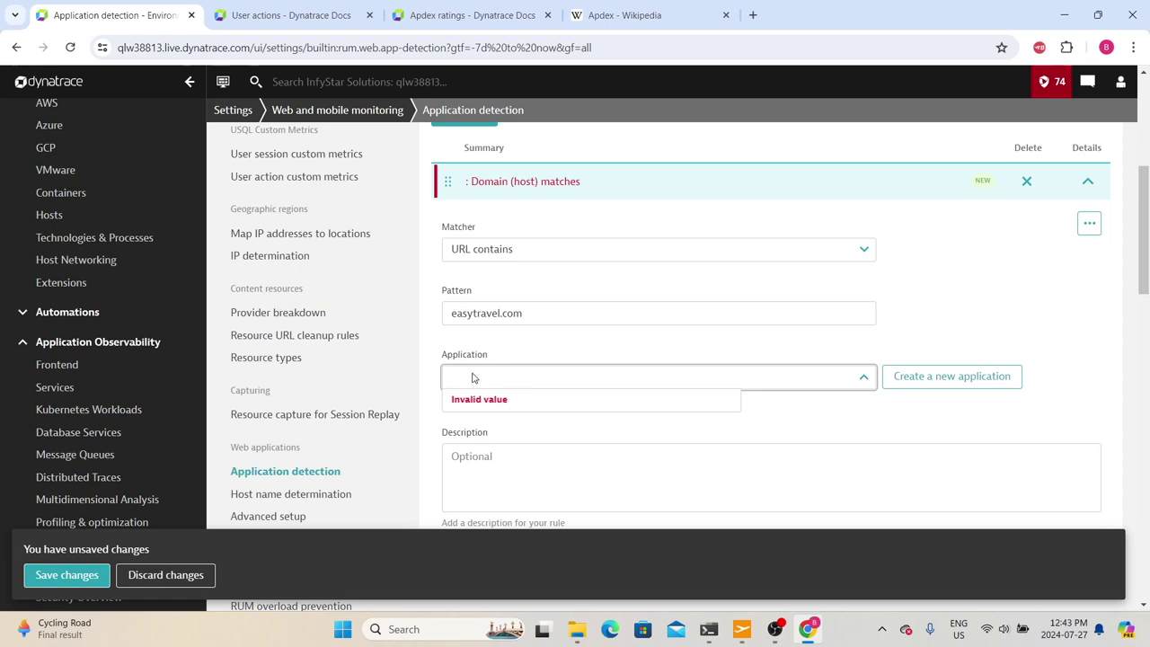
pyautogui.click(928, 384)
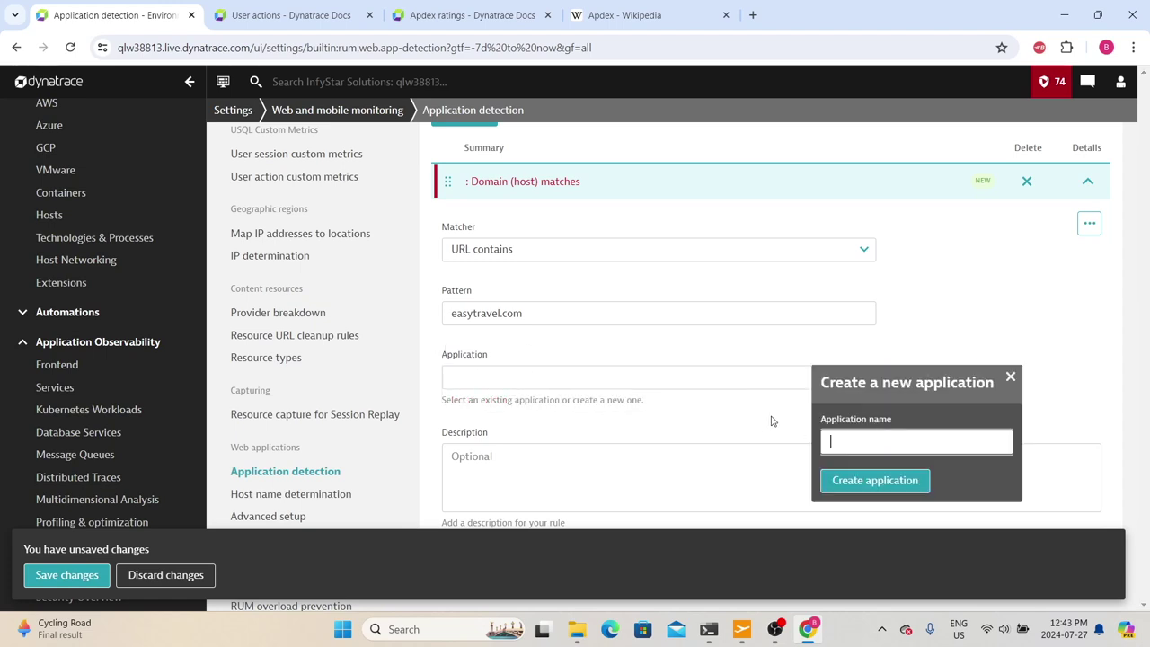
pyautogui.write('easyTravel')
pyautogui.click(850, 490)
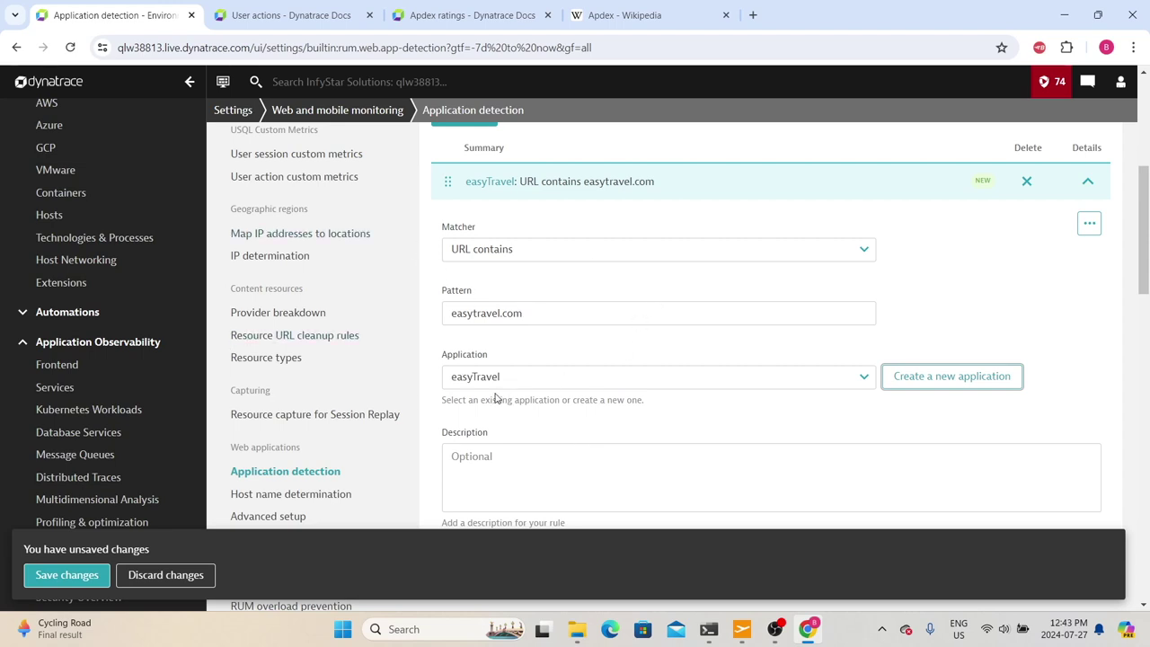
# - Review the easyTravel detection rule, discard the unsaved changes and return to the Applications list
pyautogui.scroll(-2, 498, 398)
pyautogui.scroll(2, 497, 398)
pyautogui.scroll(4, 497, 397)
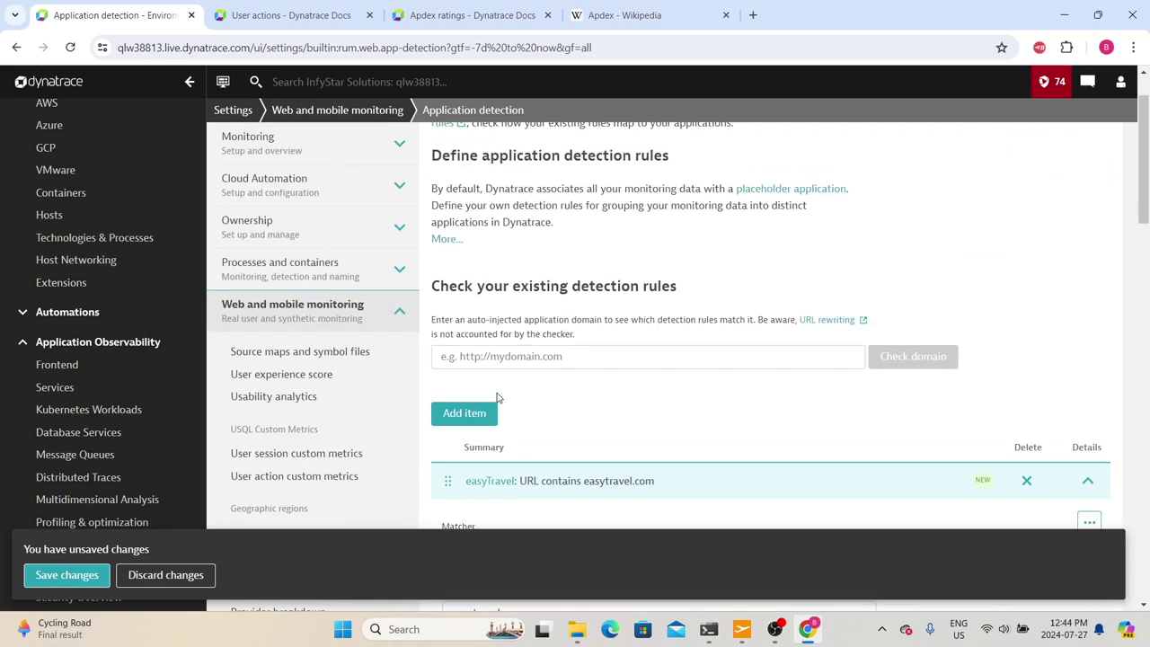
pyautogui.scroll(-4, 498, 398)
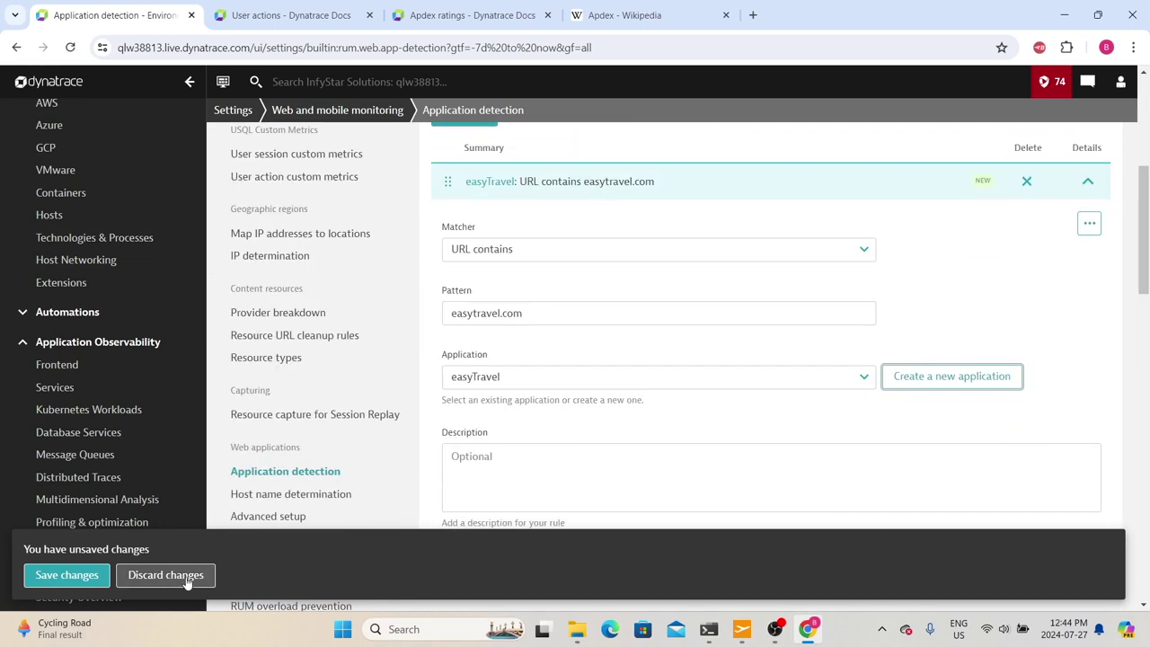
pyautogui.click(185, 577)
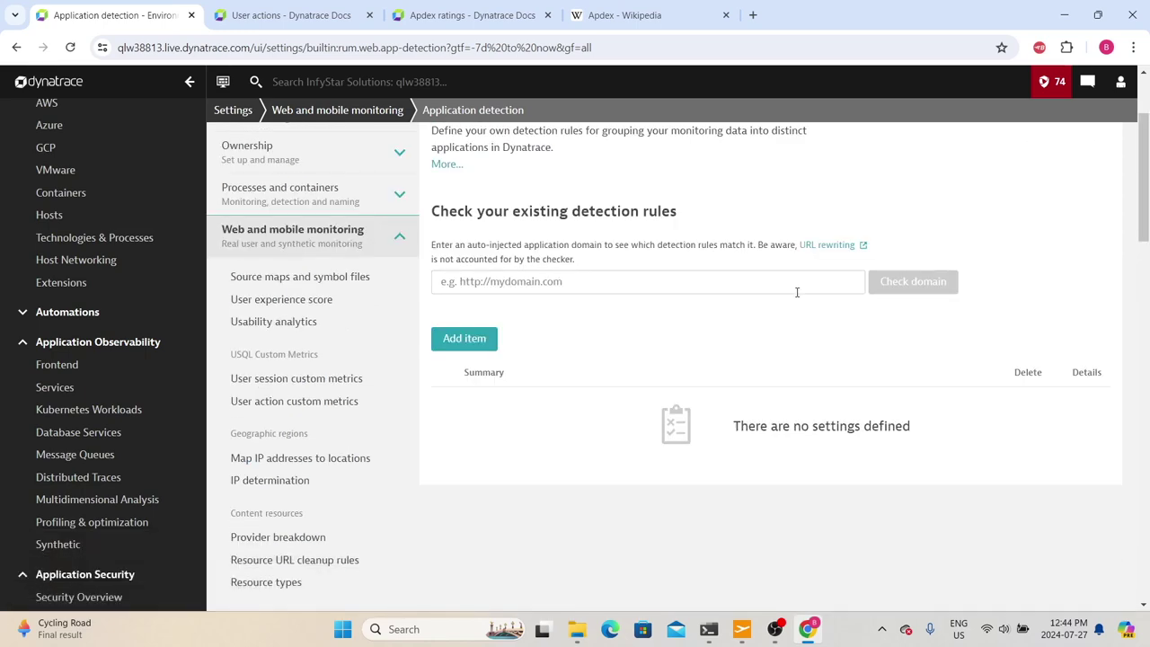
pyautogui.hotkey('alt', 'Left')
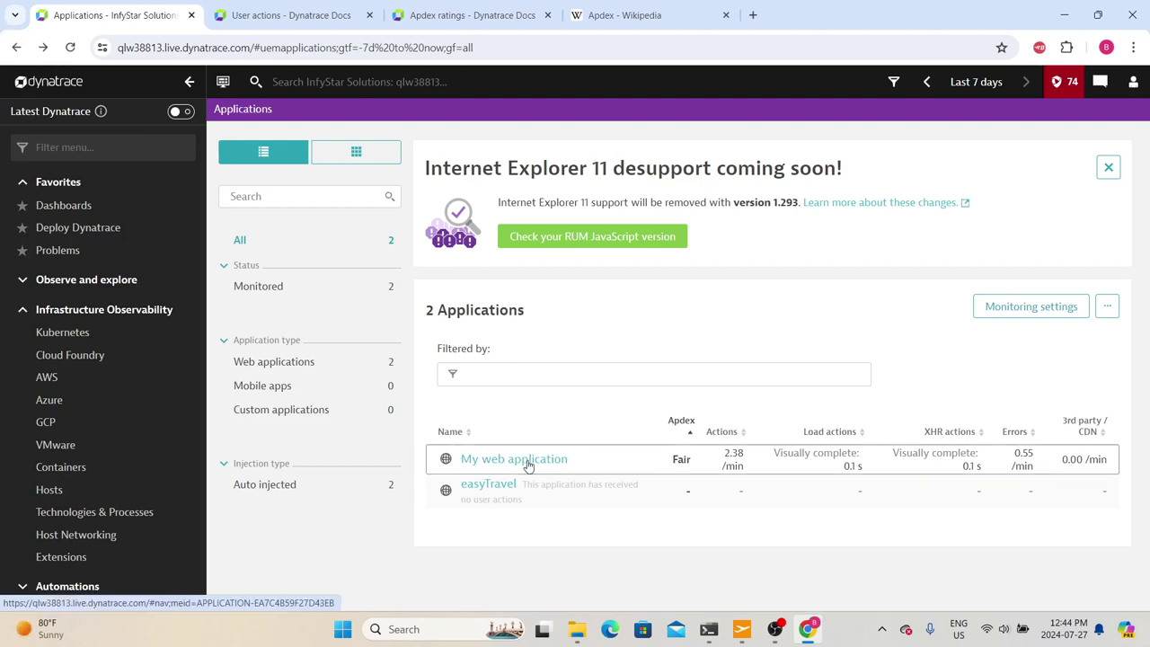
# - Open the My web application overview and expand its tags and detection rules
pyautogui.click(689, 424)
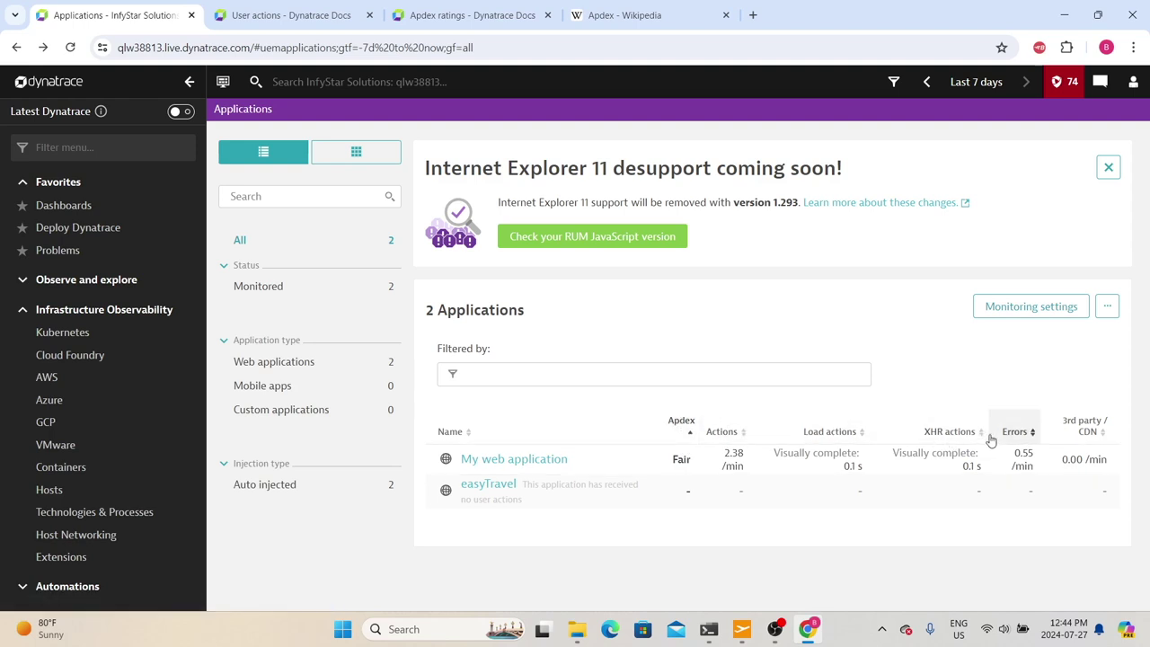
pyautogui.click(510, 461)
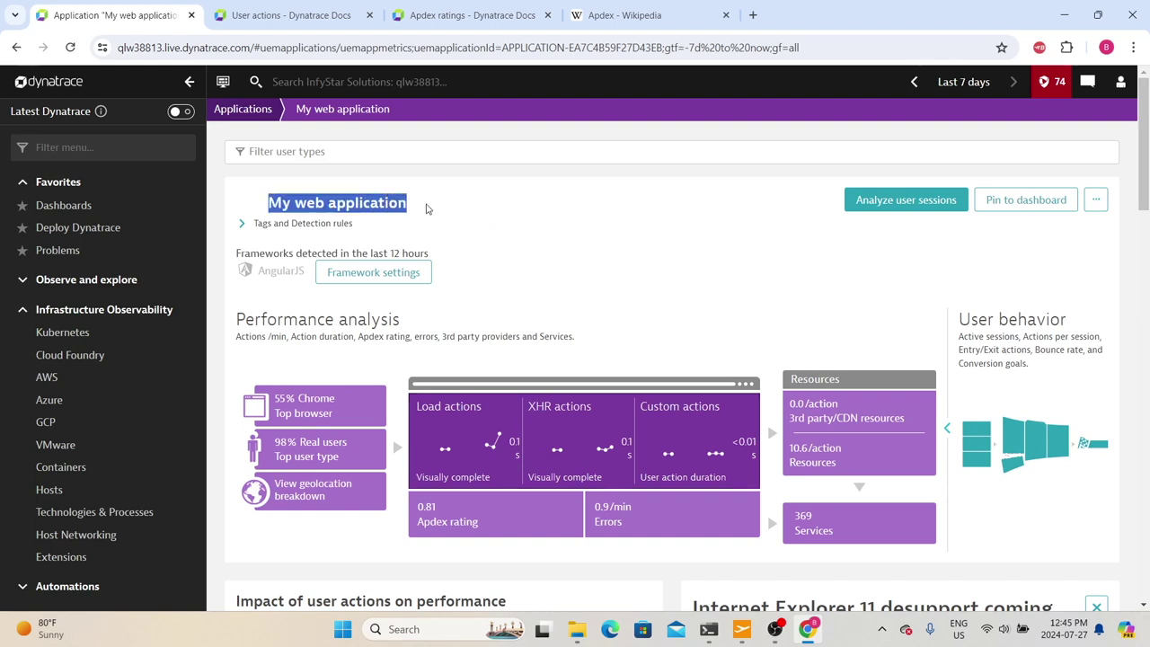
pyautogui.click(241, 224)
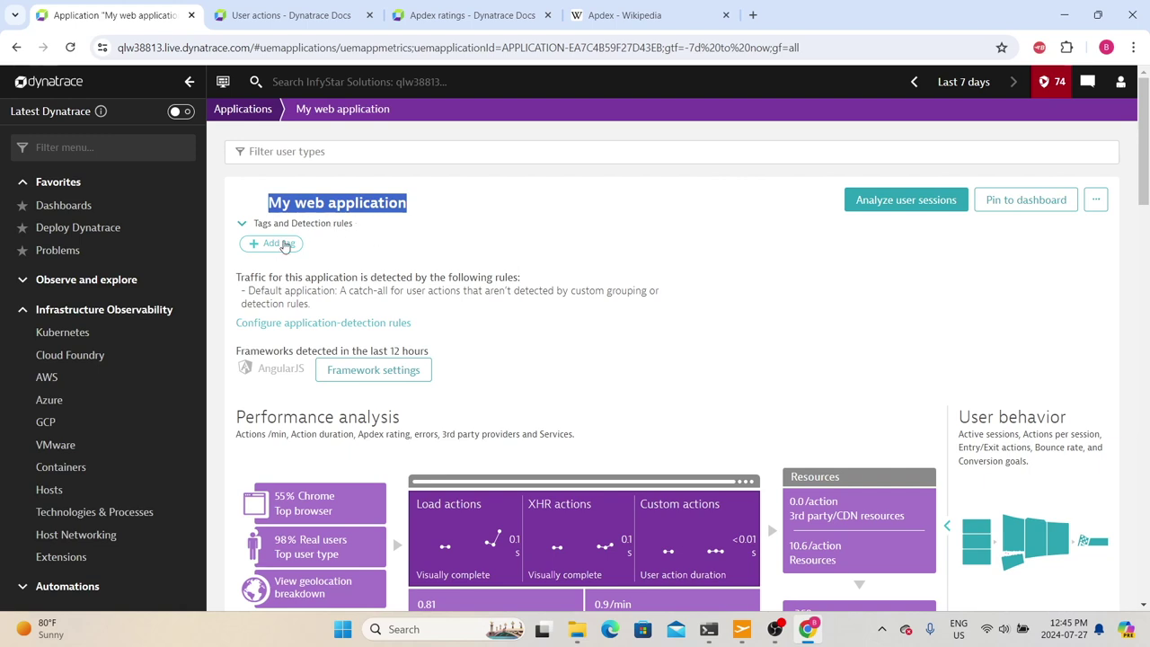
# - Open the user sessions analysis for My web application in a separate tab, look through the session list and close it
pyautogui.rightClick(907, 204)
pyautogui.click(939, 218)
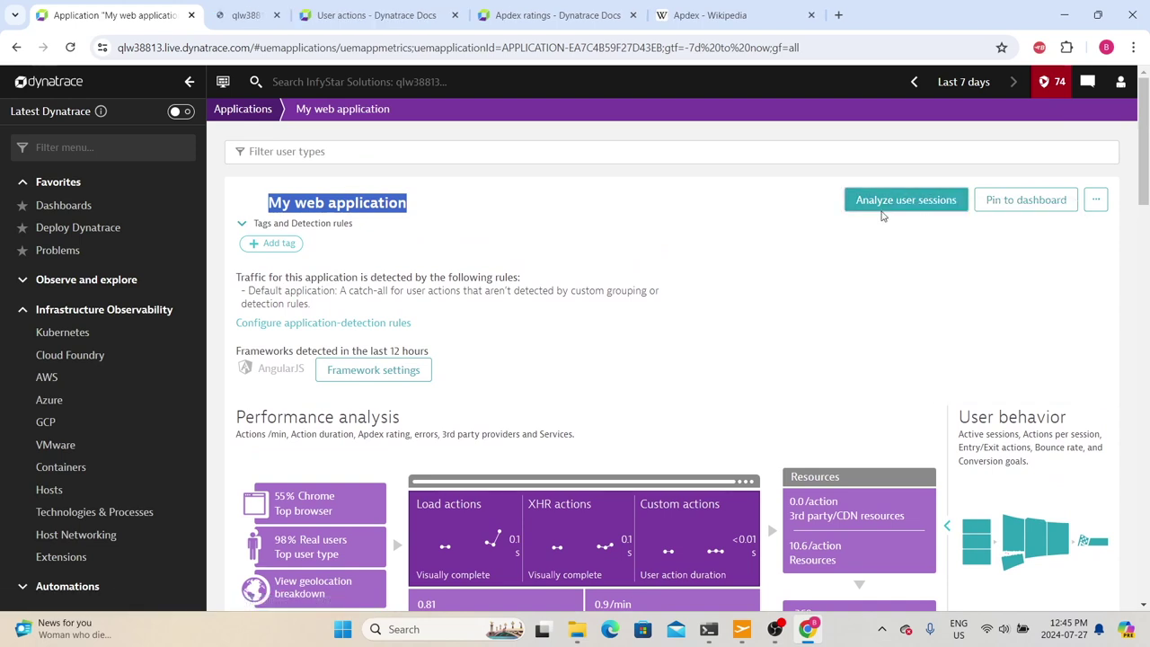
pyautogui.click(287, 16)
pyautogui.moveTo(266, 148); pyautogui.dragTo(401, 154)
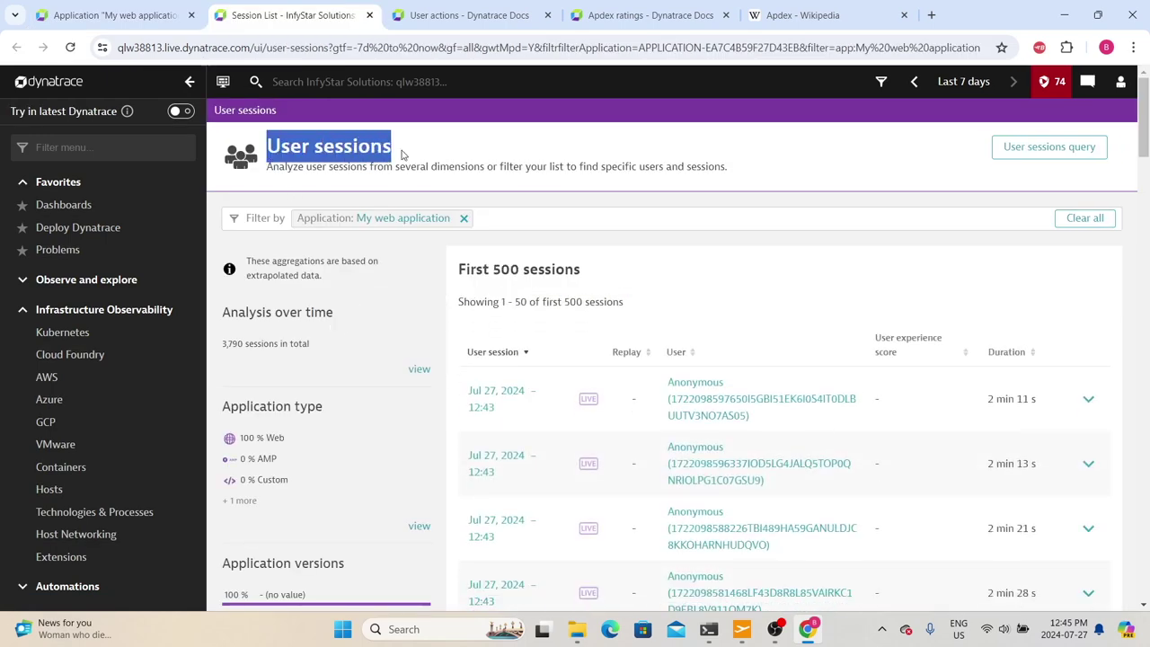
pyautogui.scroll(-1, 563, 266)
pyautogui.scroll(-5, 563, 266)
pyautogui.scroll(8, 662, 314)
pyautogui.scroll(-2, 561, 282)
pyautogui.scroll(2, 560, 281)
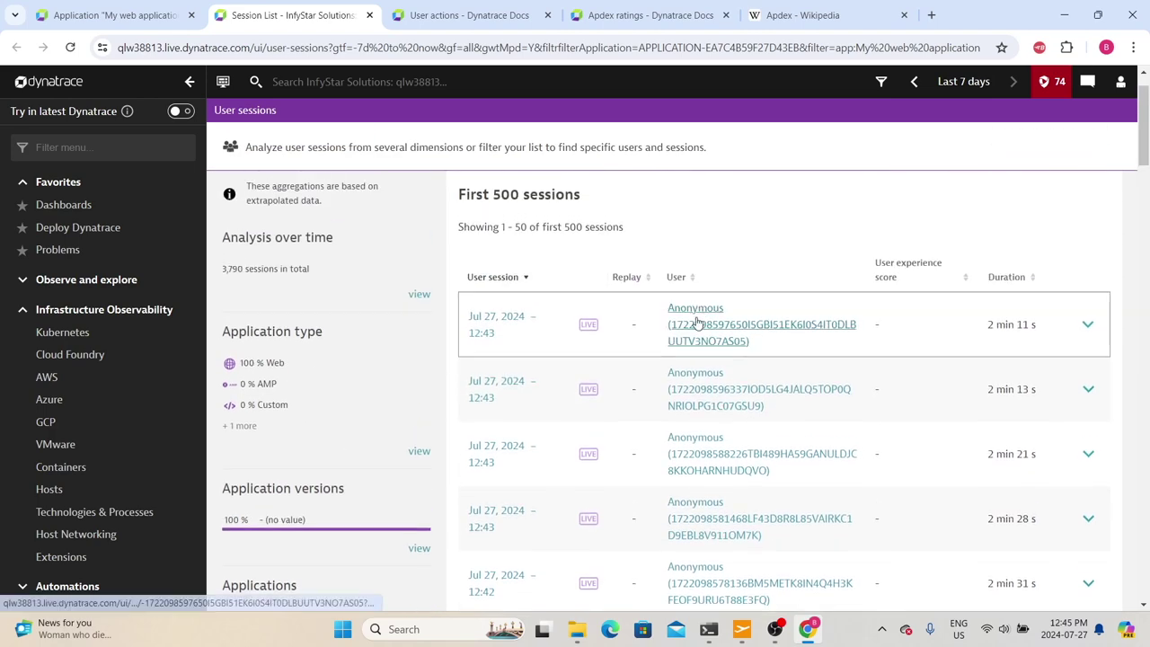
pyautogui.hotkey('ctrl', 'w')
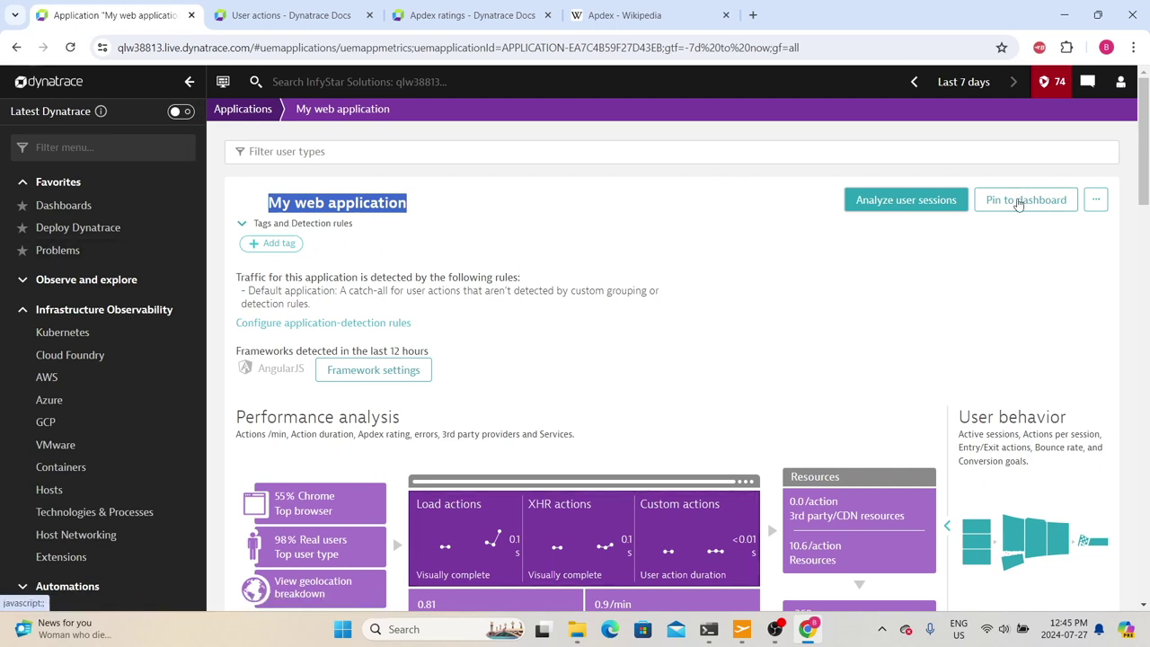
# - Check the additional actions available for My web application and its frameworks detected in the last 12 hours
pyautogui.click(1097, 205)
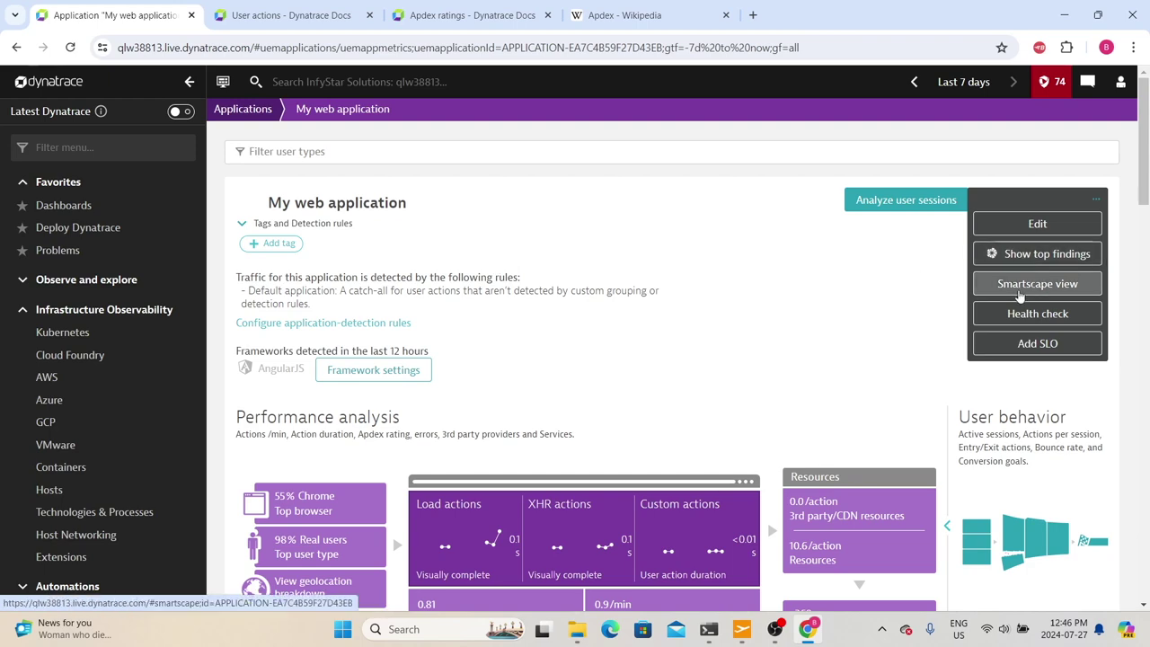
pyautogui.click(821, 264)
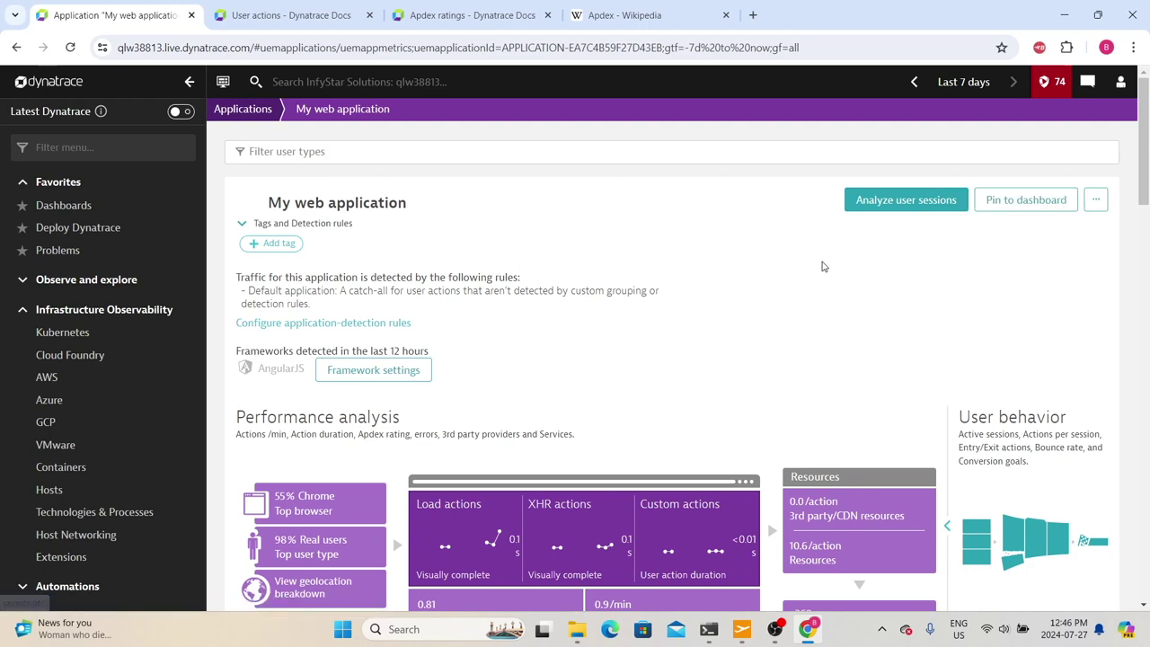
pyautogui.scroll(-1, 821, 264)
pyautogui.moveTo(236, 276); pyautogui.dragTo(441, 278)
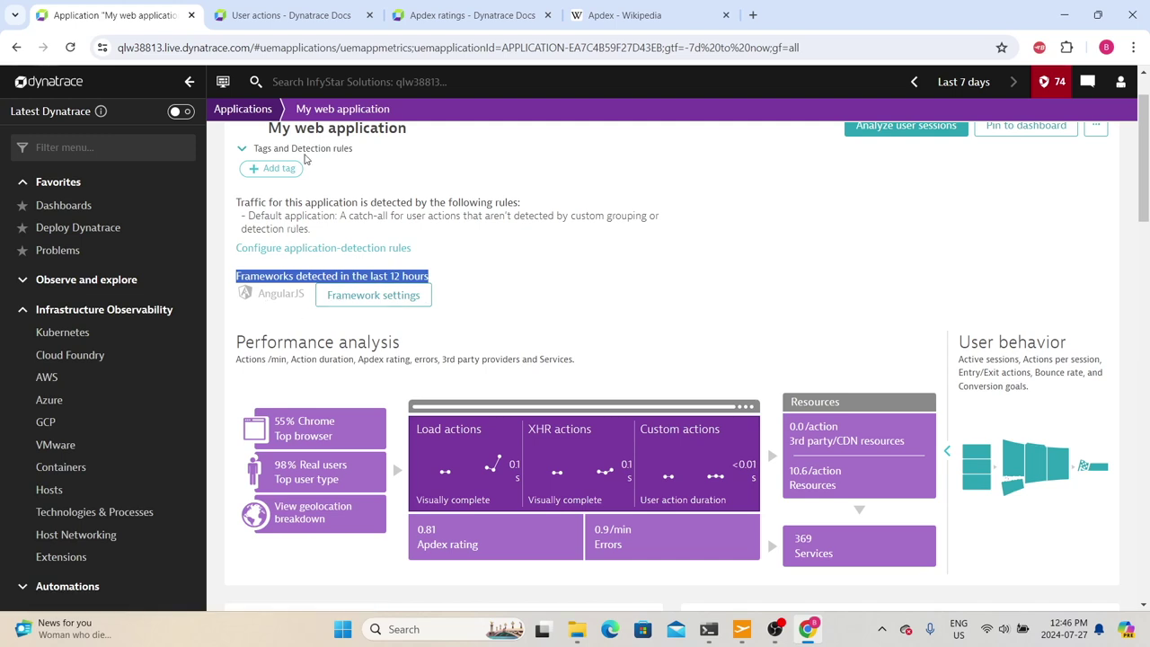
pyautogui.scroll(1, 349, 274)
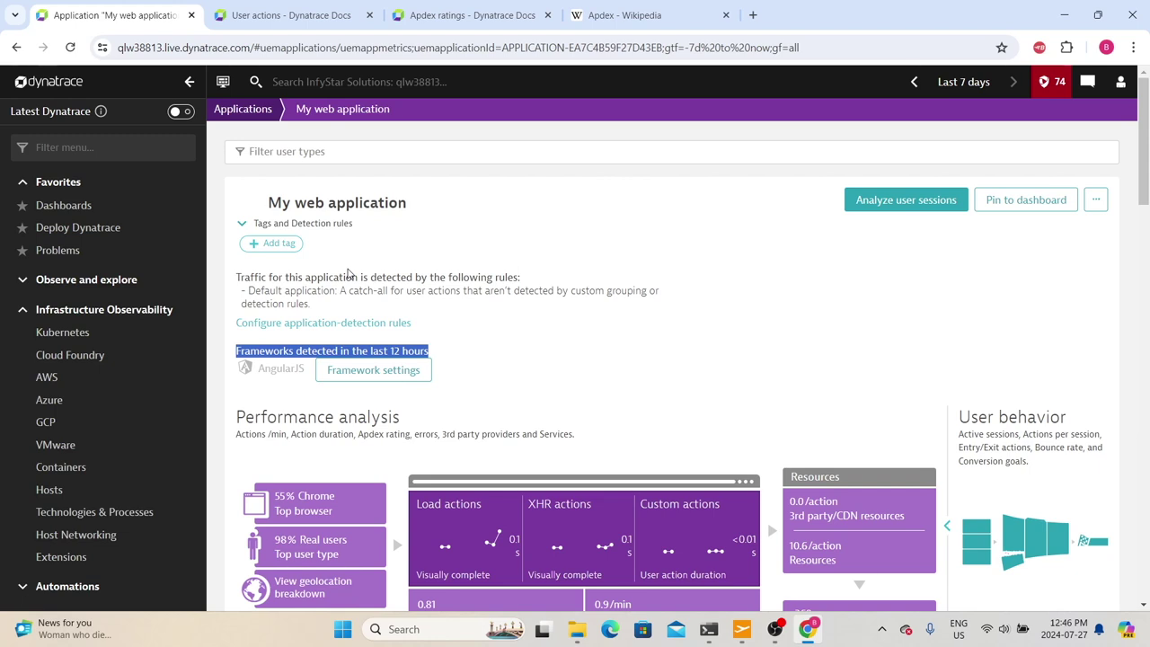
# - Open the framework settings in a separate tab and examine the JavaScript framework and generic support options
pyautogui.rightClick(360, 379)
pyautogui.click(394, 388)
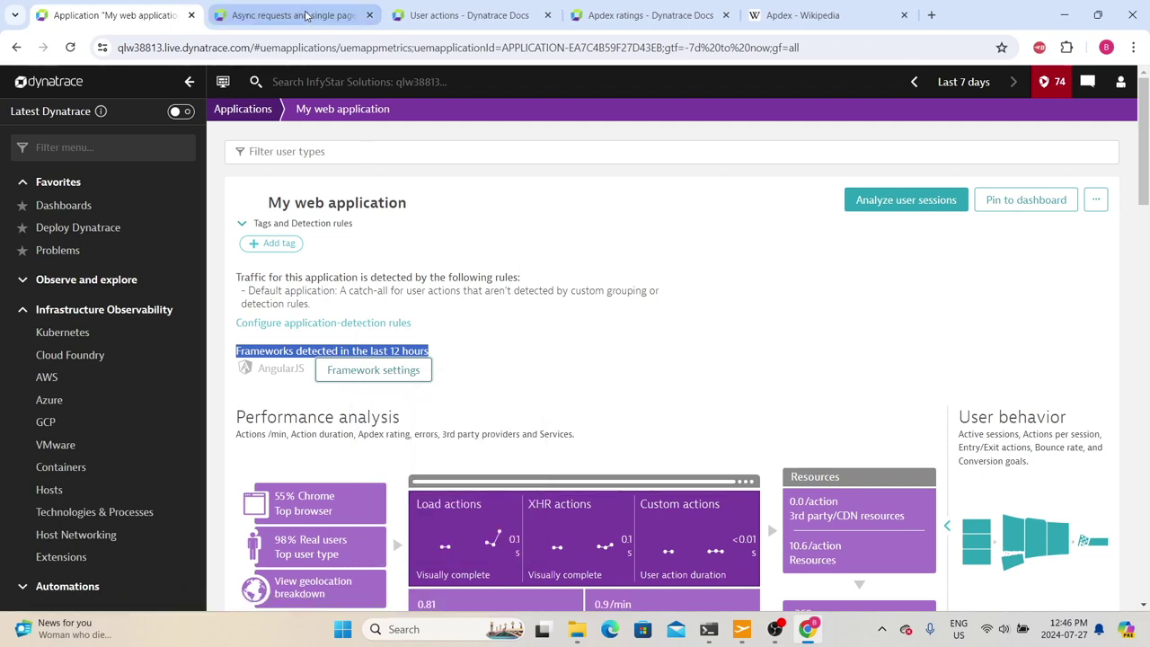
pyautogui.hotkey('ctrl', 'Tab')
pyautogui.scroll(-5, 485, 319)
pyautogui.scroll(4, 490, 328)
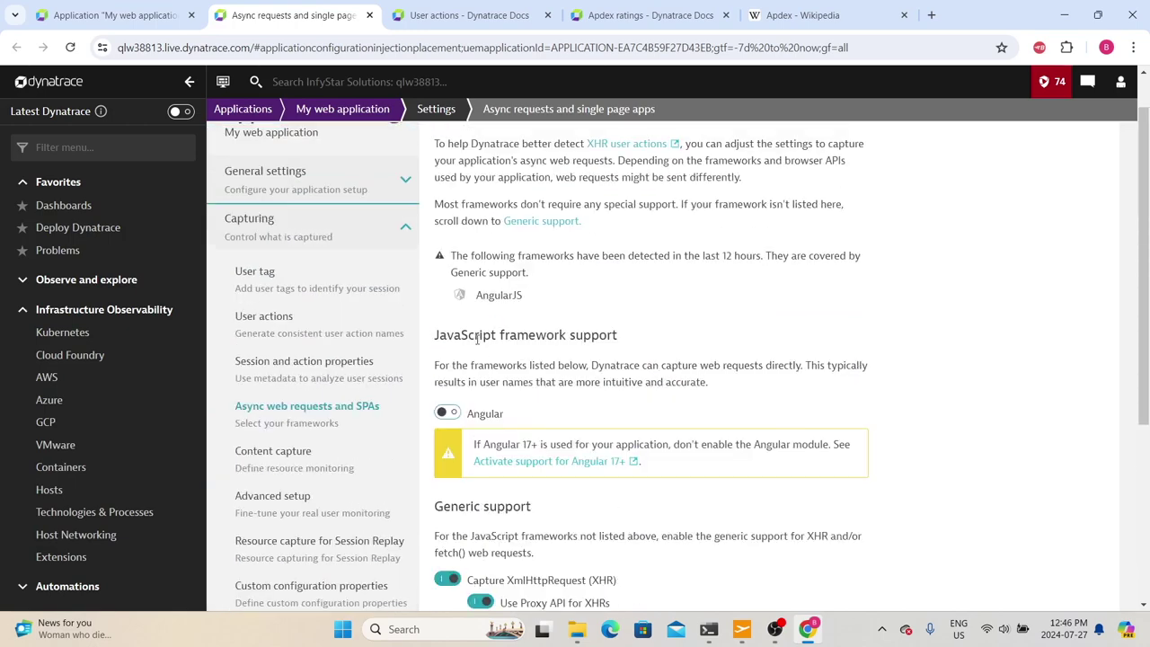
pyautogui.scroll(-2, 488, 329)
pyautogui.scroll(2, 488, 329)
pyautogui.scroll(1, 475, 328)
pyautogui.scroll(-1, 474, 324)
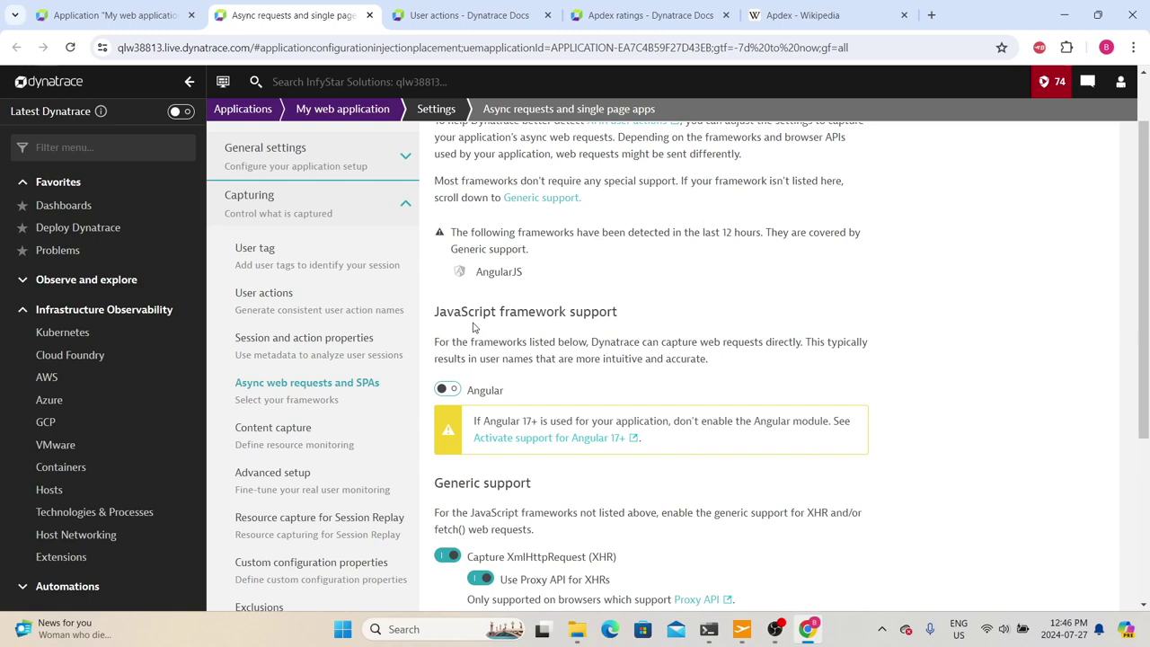
# - Return from the settings to the My web application overview and examine its Performance analysis and User behavior sections
pyautogui.rightClick(17, 47)
pyautogui.click(107, 77)
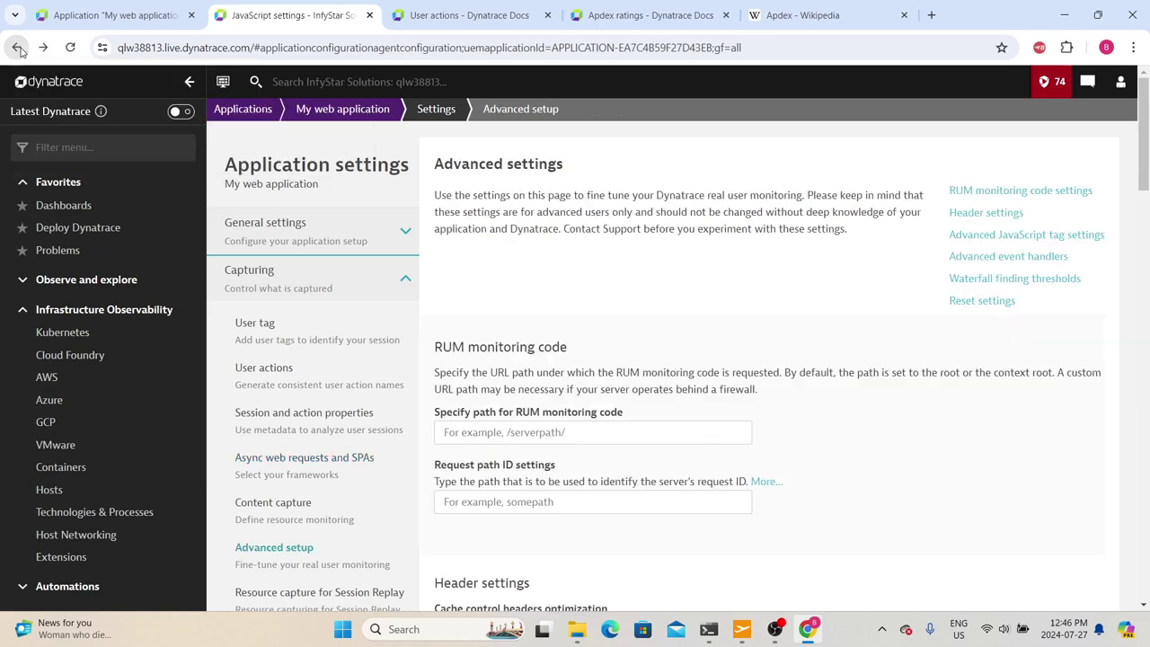
pyautogui.click(16, 47)
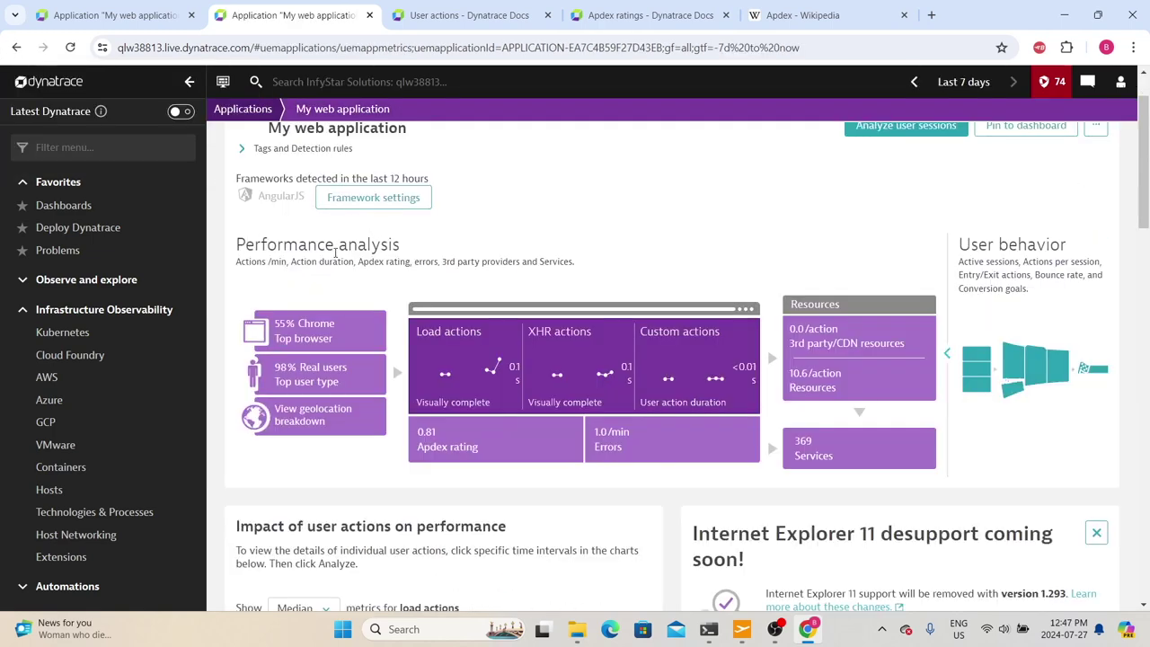
pyautogui.moveTo(220, 251); pyautogui.dragTo(397, 248)
pyautogui.moveTo(956, 244); pyautogui.dragTo(1087, 242)
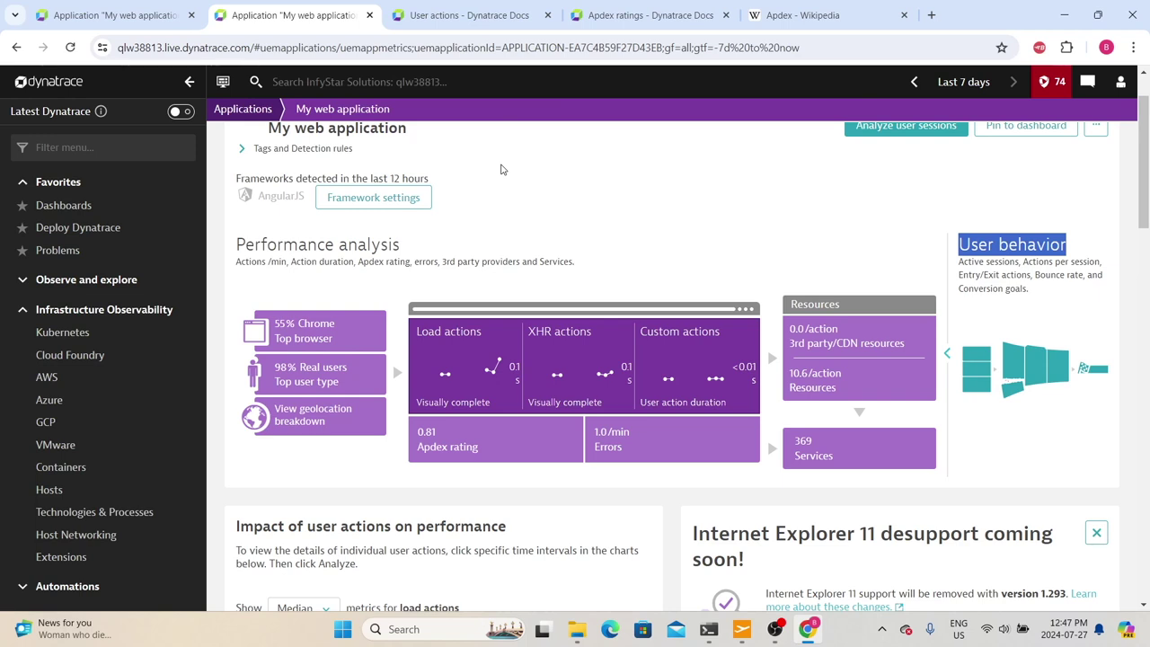
# - Show the browser breakdown for My web application and limit it to desktop browsers
pyautogui.click(328, 340)
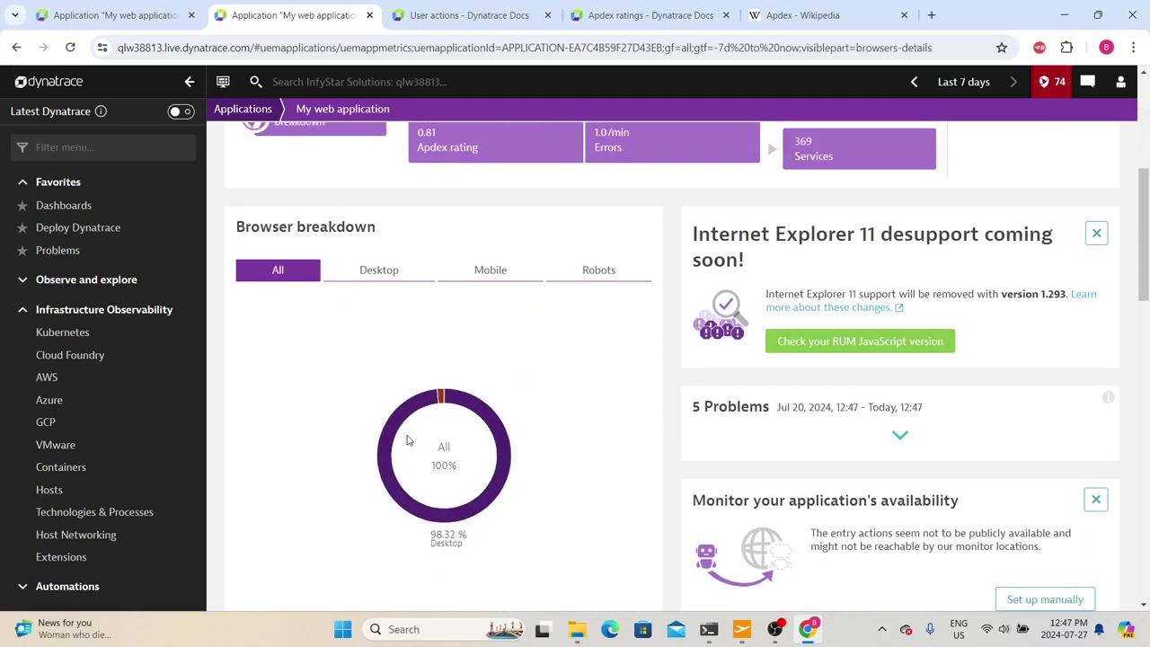
pyautogui.click(393, 274)
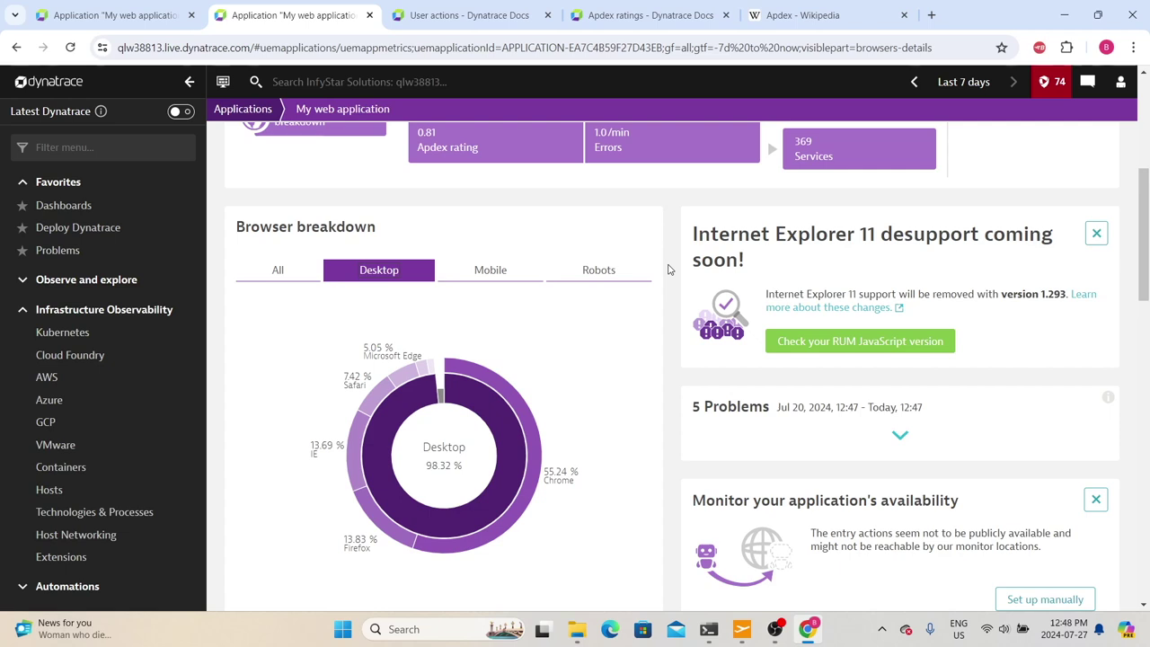
# - Show the browser breakdown of My web application for mobile browsers and for robots
pyautogui.scroll(-1, 668, 270)
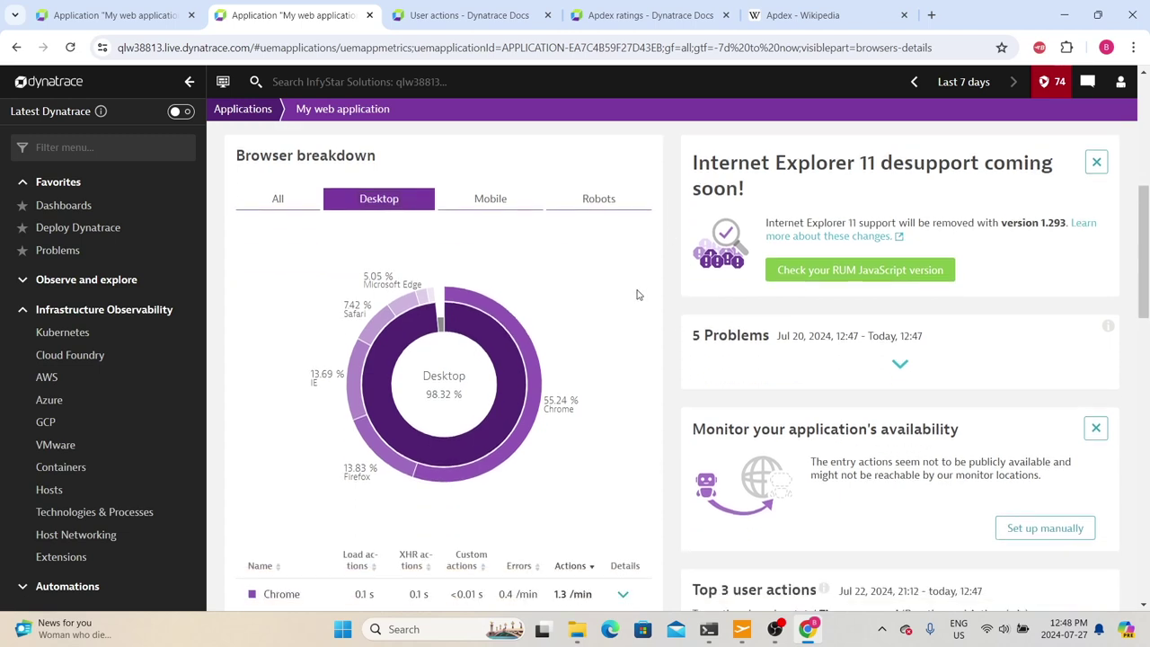
pyautogui.click(501, 204)
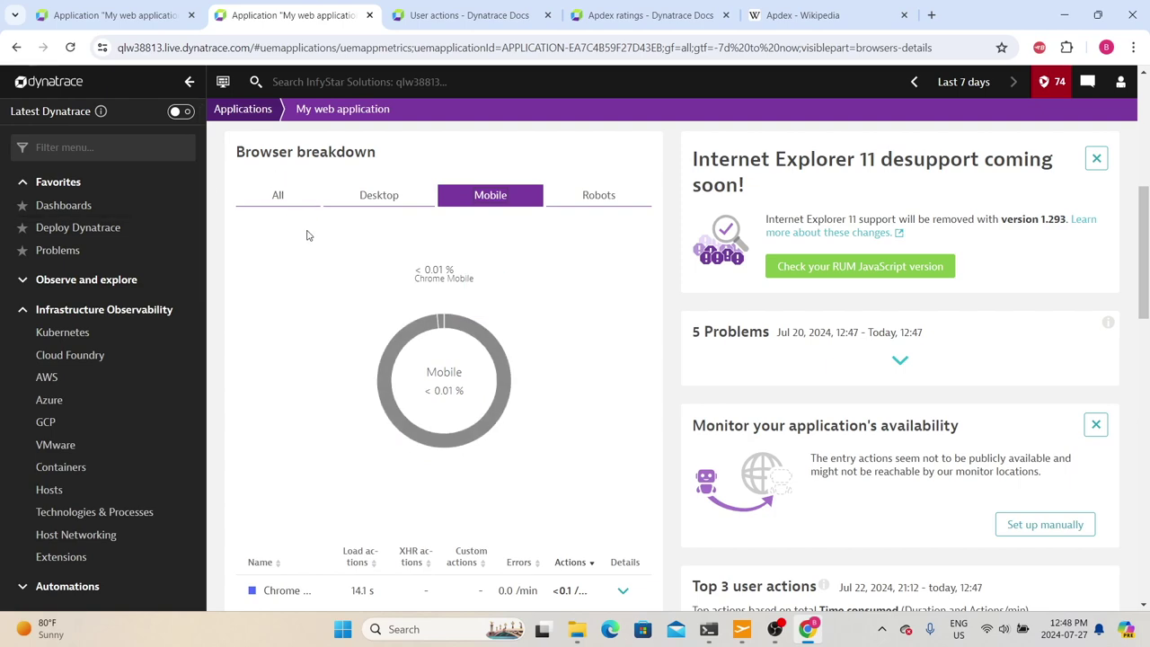
pyautogui.scroll(2, 308, 234)
pyautogui.click(602, 424)
pyautogui.scroll(-1, 603, 429)
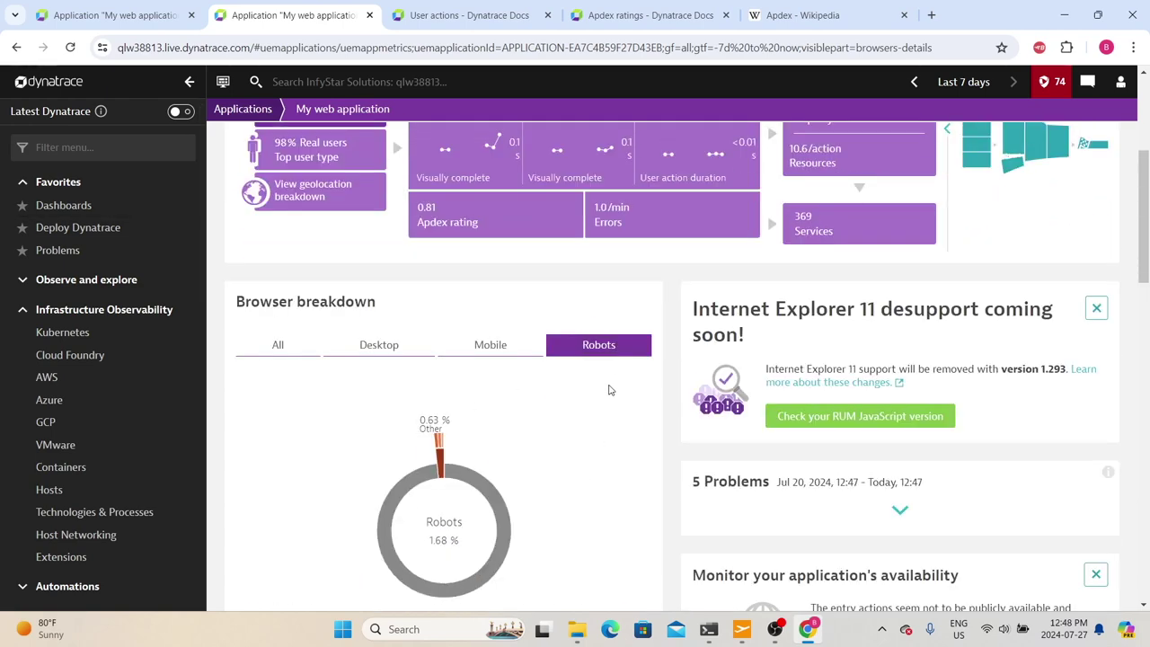
# - Return the browser breakdown to desktop browsers and expand the details for Chrome
pyautogui.click(277, 344)
pyautogui.scroll(-4, 269, 332)
pyautogui.scroll(2, 269, 333)
pyautogui.scroll(-1, 320, 292)
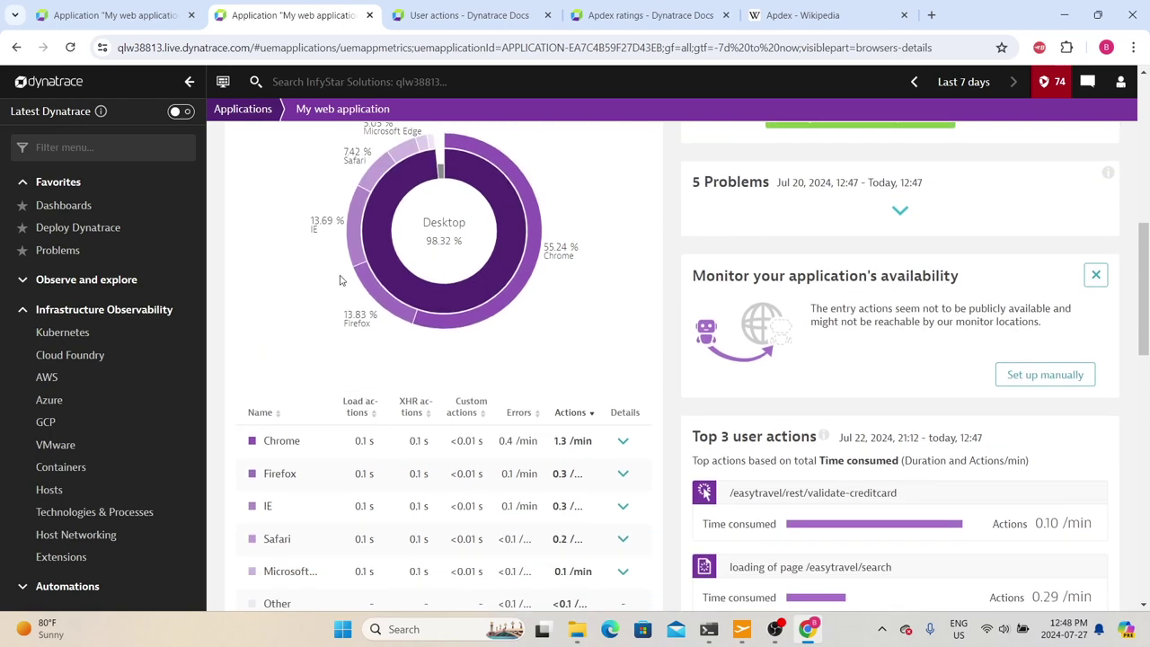
pyautogui.click(622, 441)
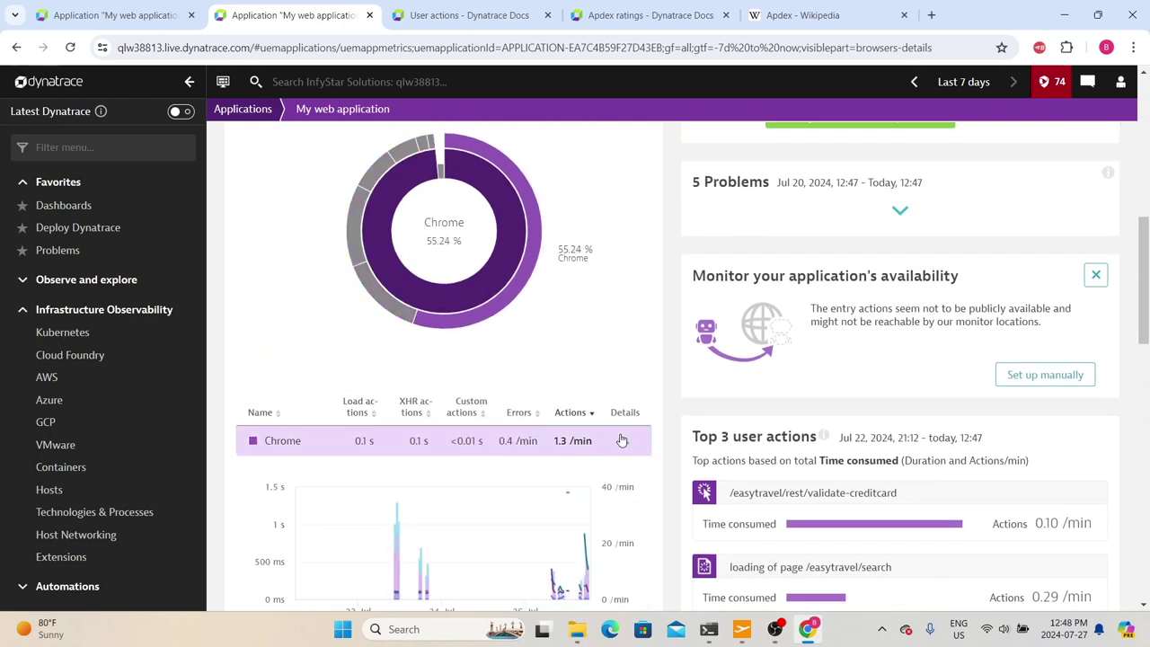
pyautogui.scroll(5, 330, 386)
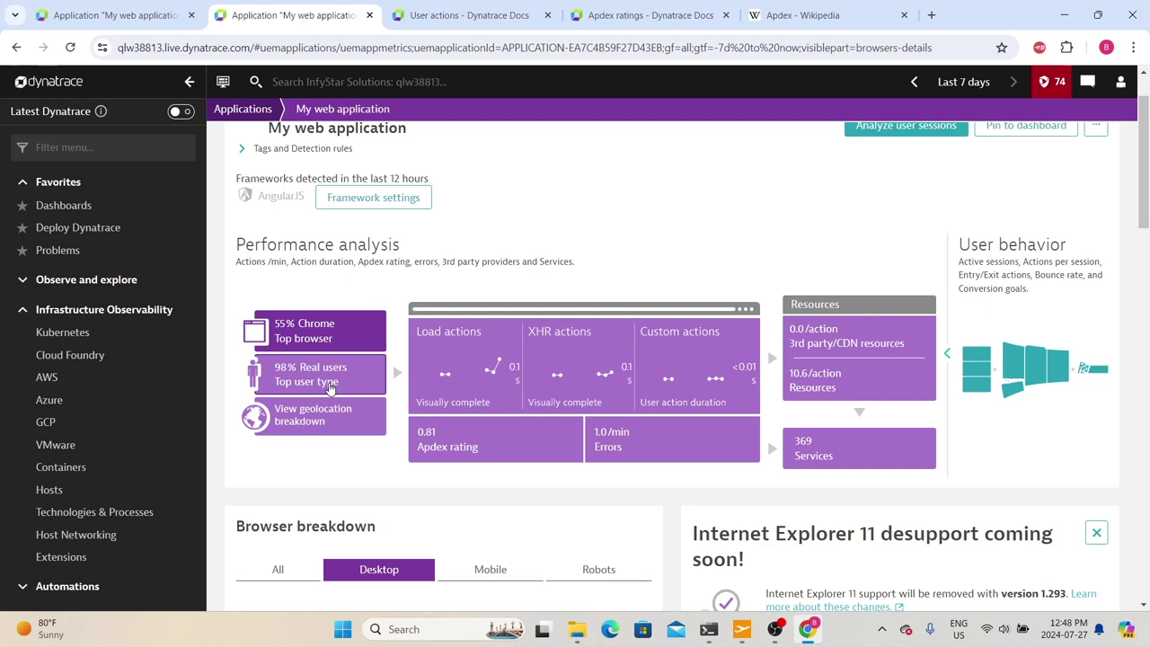
# - Show the user type breakdown for My web application and examine its real users and robots metrics
pyautogui.click(329, 386)
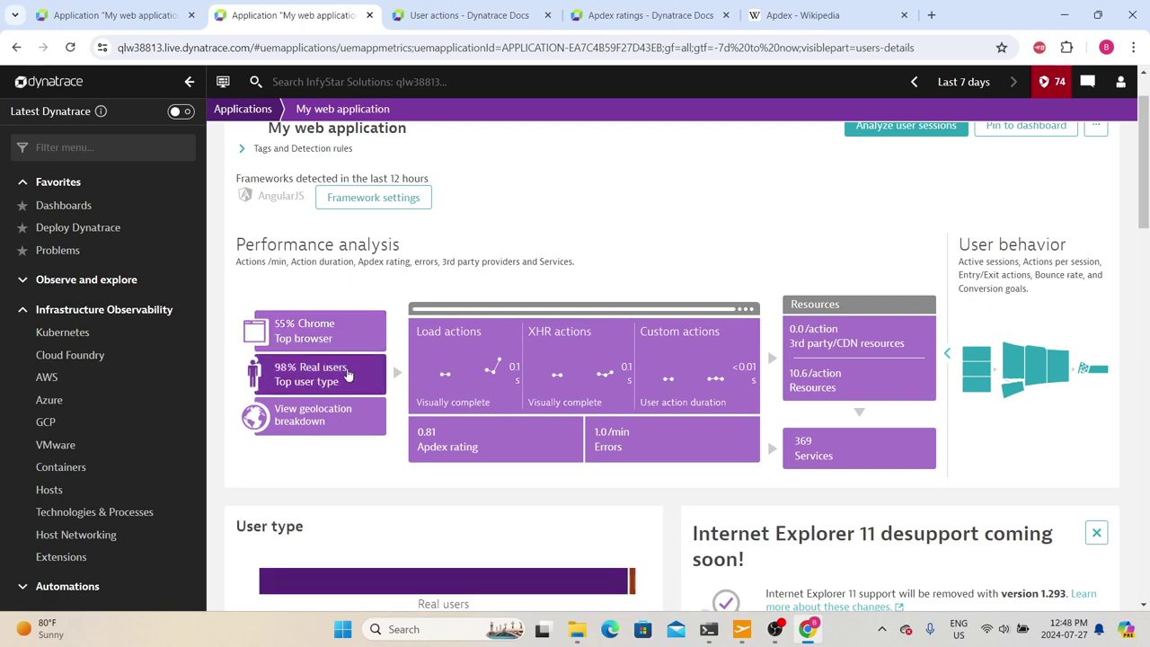
pyautogui.scroll(-3, 343, 377)
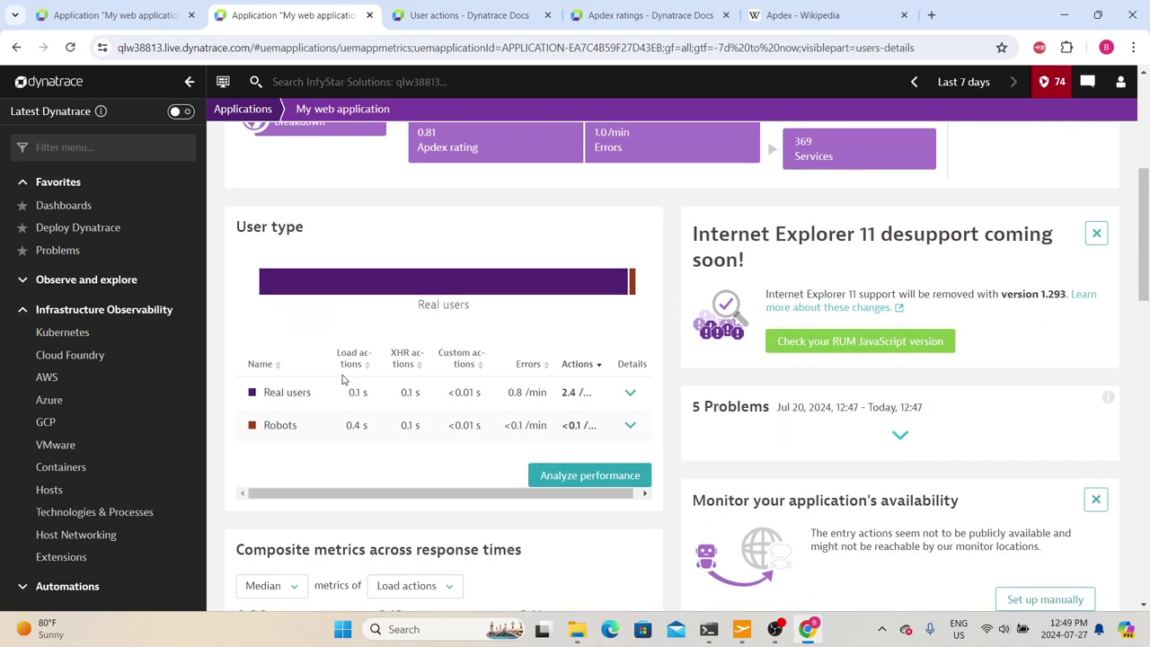
pyautogui.scroll(2, 343, 379)
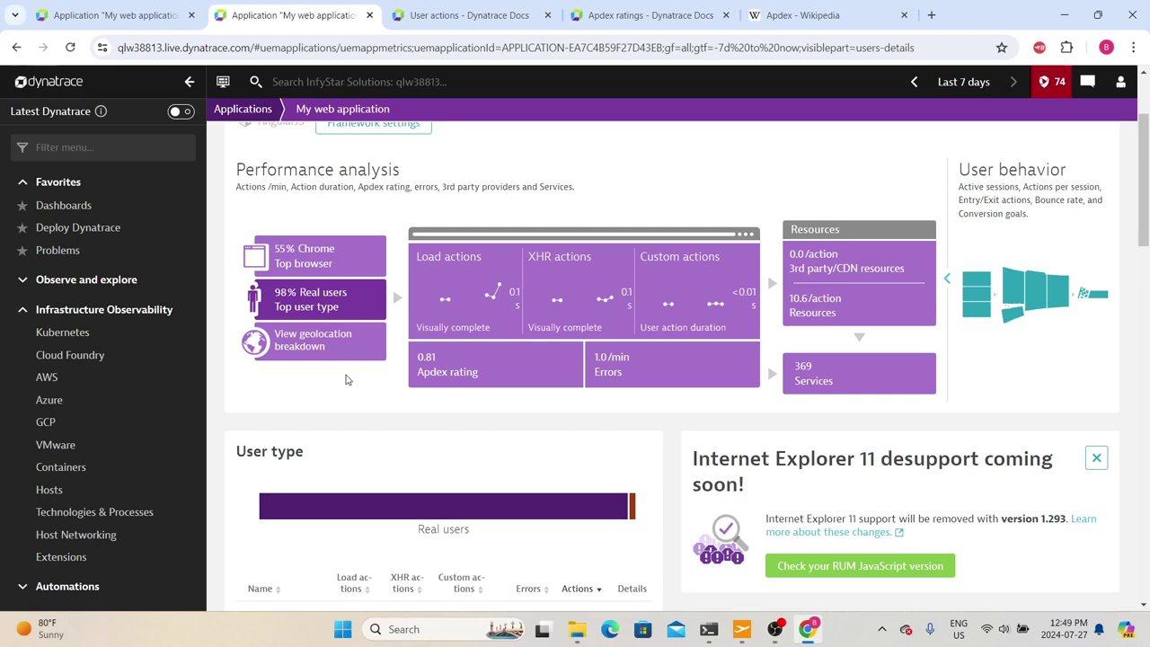
pyautogui.scroll(-2, 347, 380)
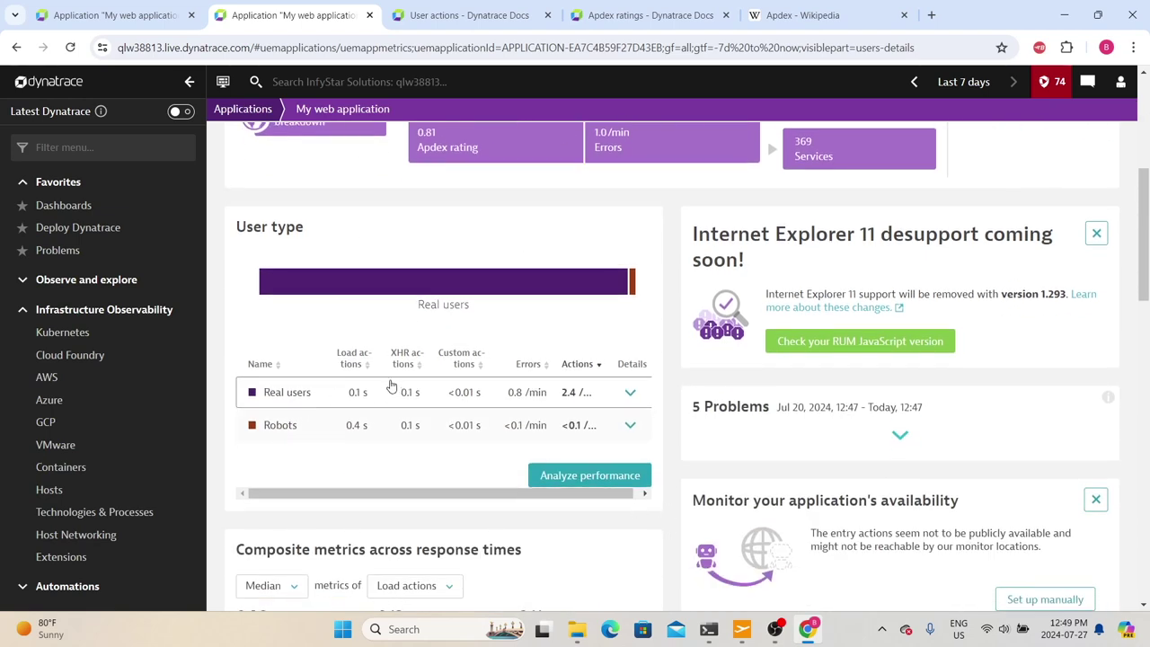
pyautogui.scroll(2, 392, 391)
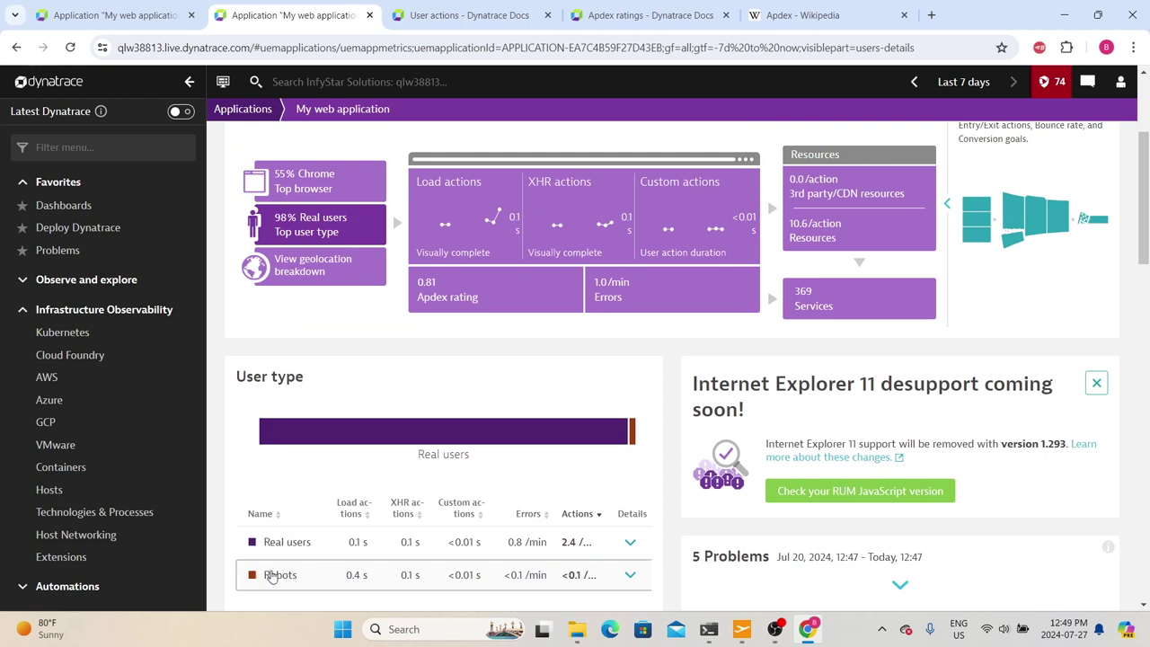
pyautogui.scroll(-1, 568, 577)
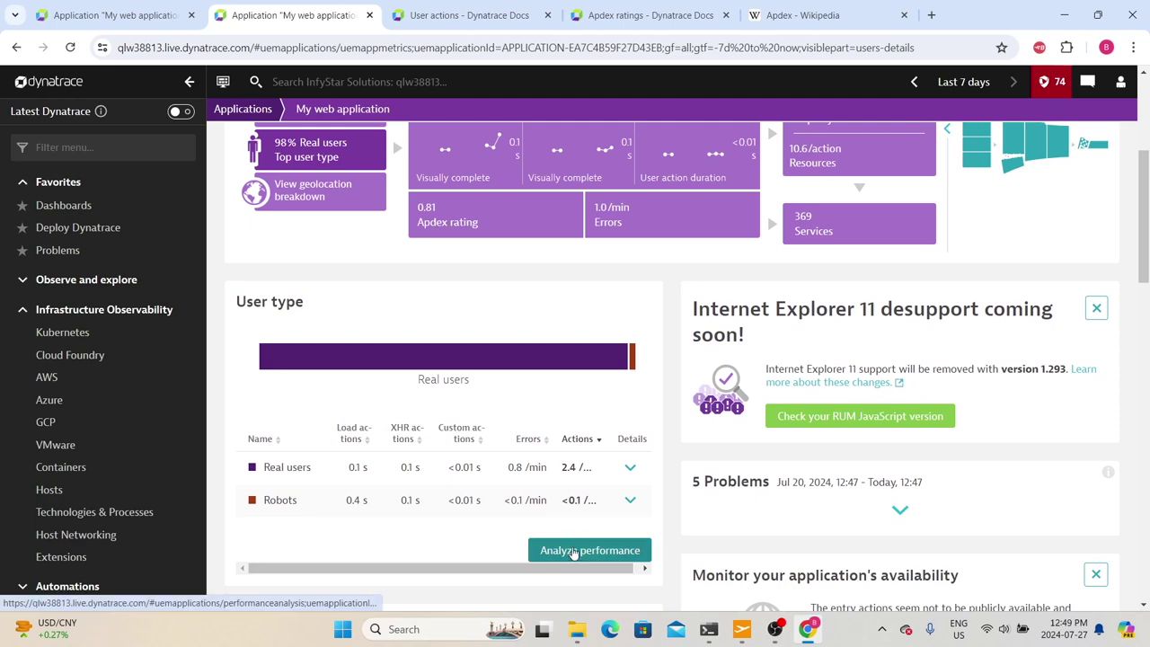
# - Open the user type performance analysis in a separate tab, review its browser details and top 100 user actions, and close it
pyautogui.rightClick(572, 553)
pyautogui.click(620, 375)
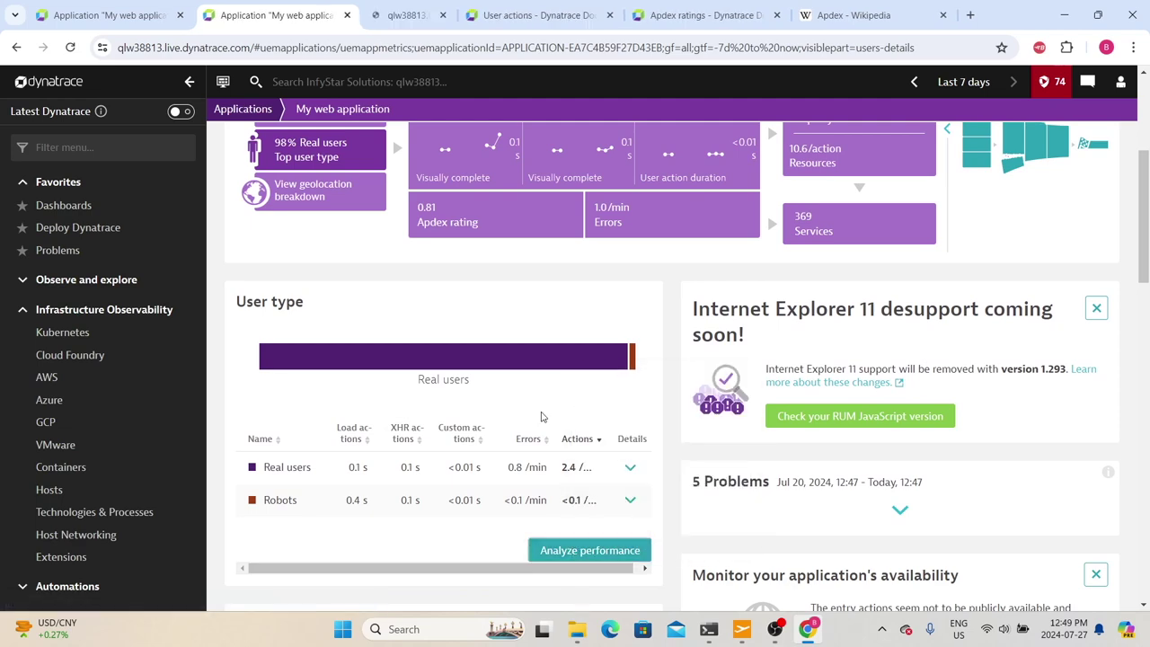
pyautogui.hotkey('ctrl', 'Tab')
pyautogui.scroll(-5, 542, 320)
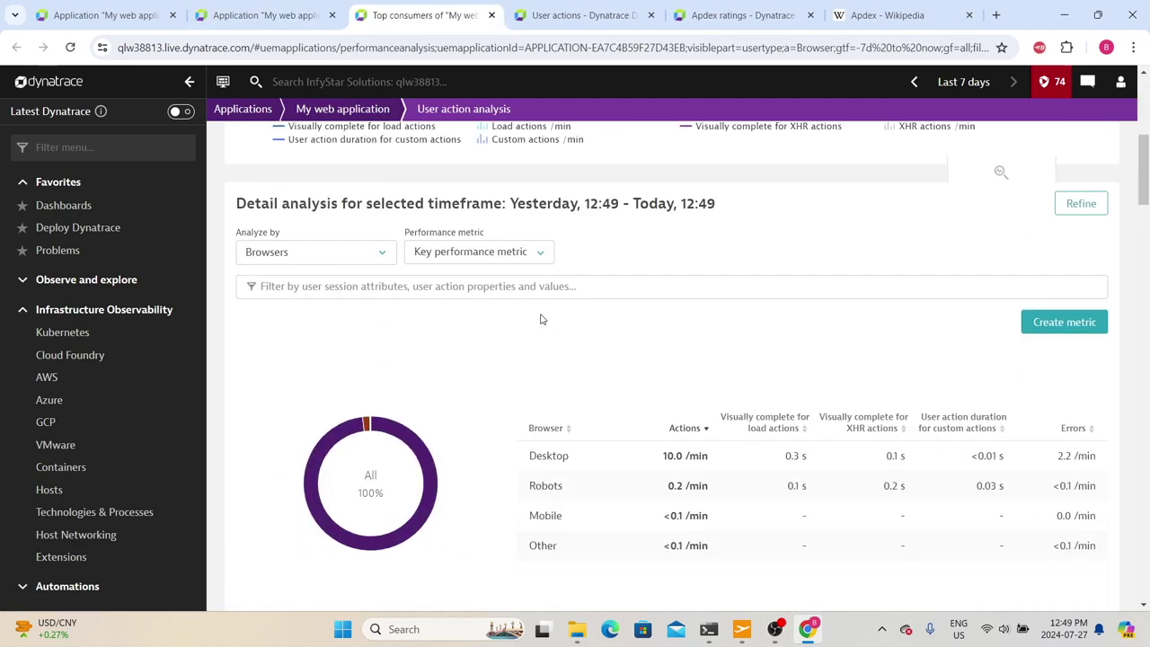
pyautogui.scroll(-5, 542, 324)
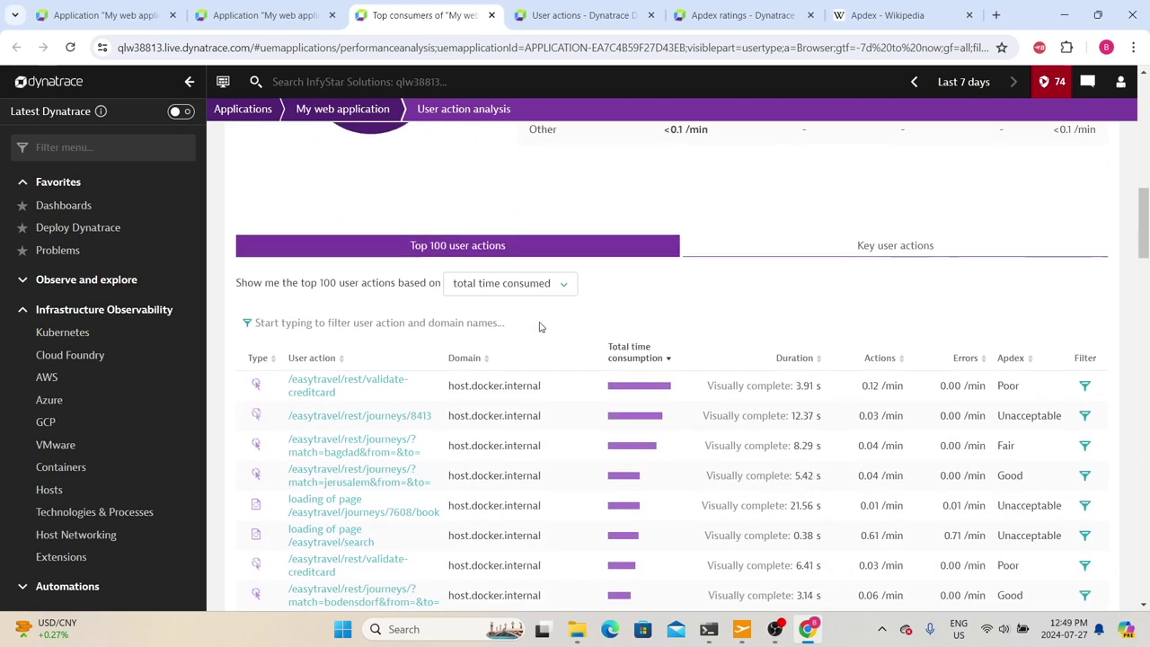
pyautogui.scroll(-10, 402, 332)
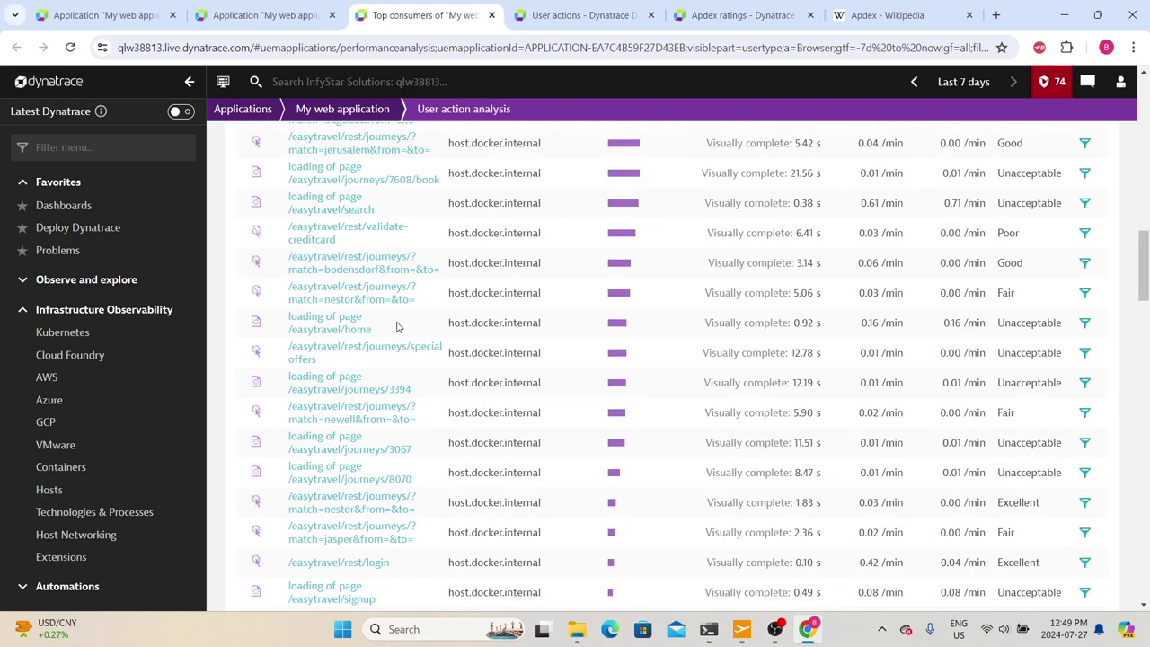
pyautogui.scroll(-10, 402, 332)
pyautogui.hotkey('ctrl', 'w')
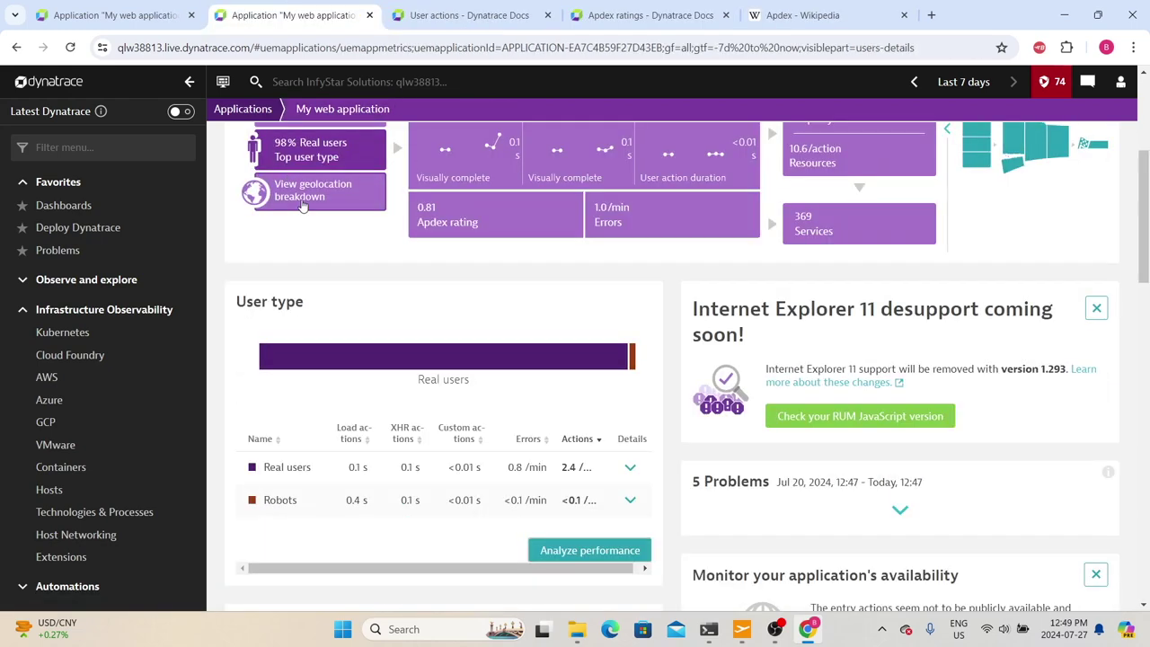
# - Show the geolocation breakdown for My web application and examine the locations by user action count
pyautogui.click(303, 206)
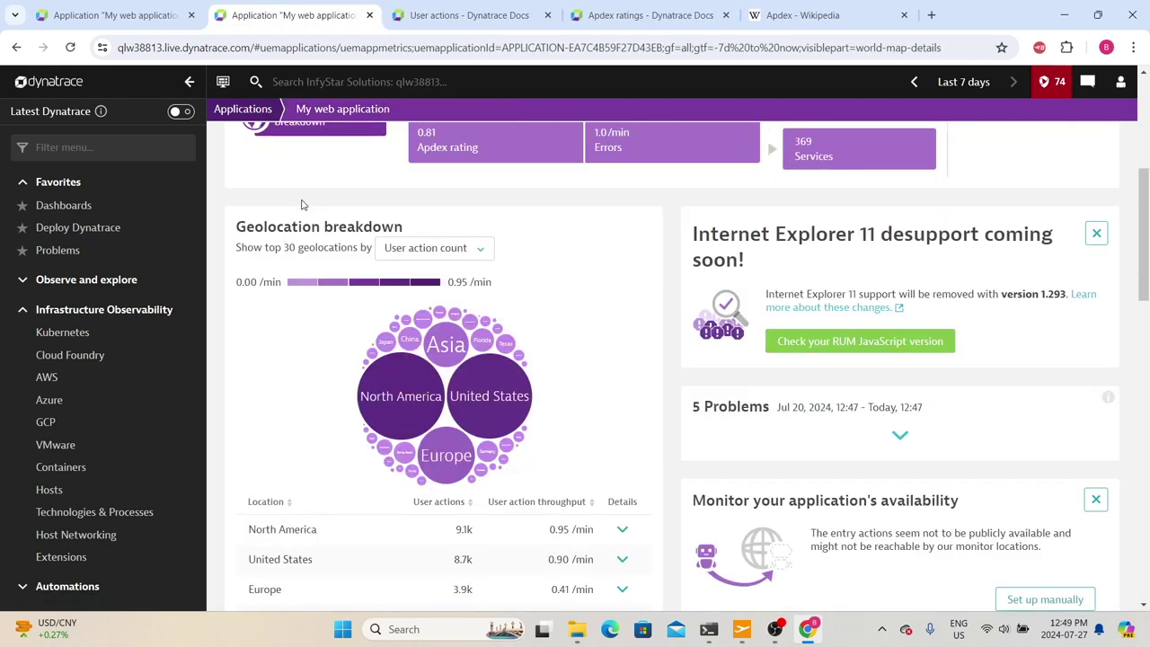
pyautogui.scroll(-3, 298, 367)
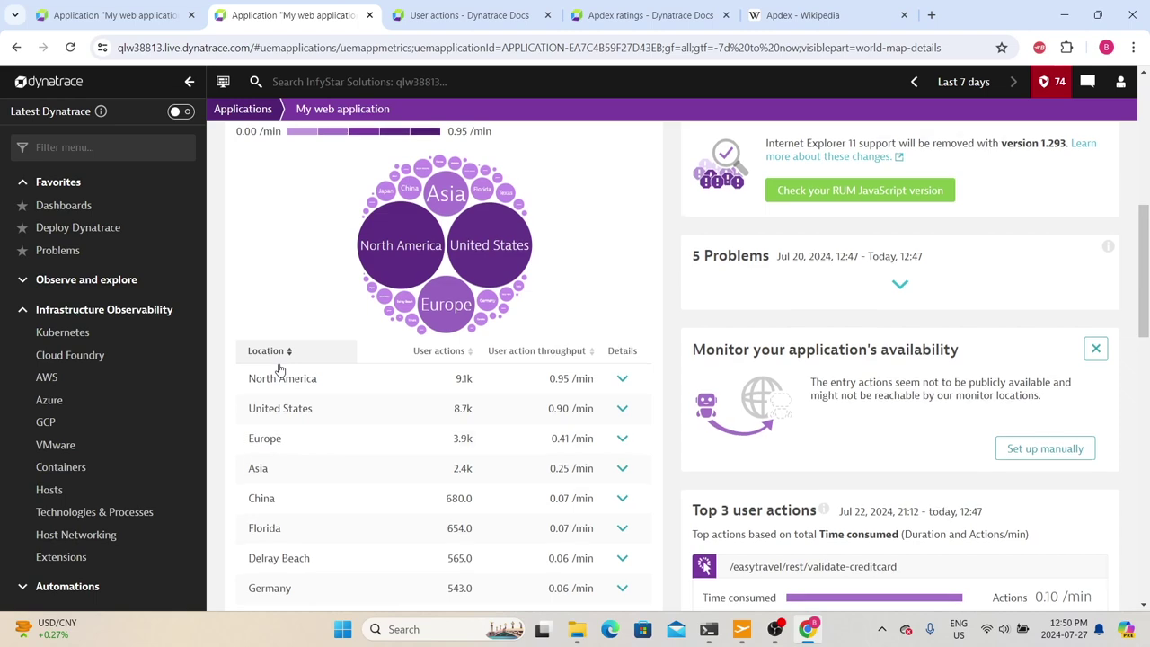
pyautogui.scroll(-5, 279, 369)
pyautogui.scroll(8, 279, 369)
pyautogui.scroll(3, 278, 369)
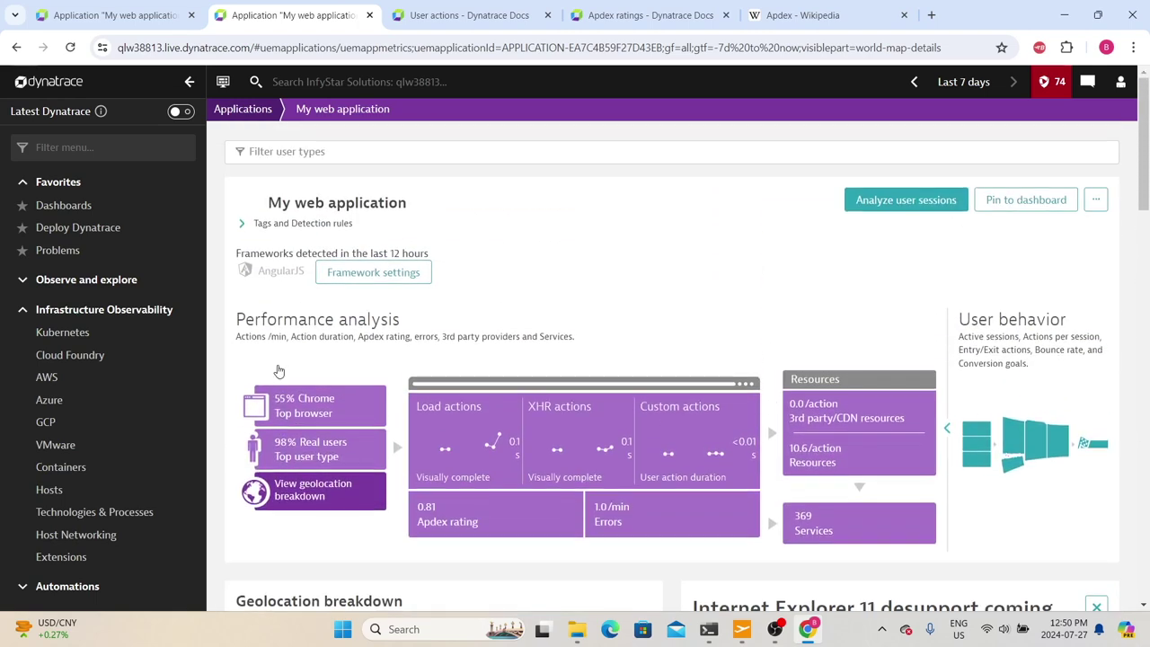
pyautogui.scroll(-5, 278, 370)
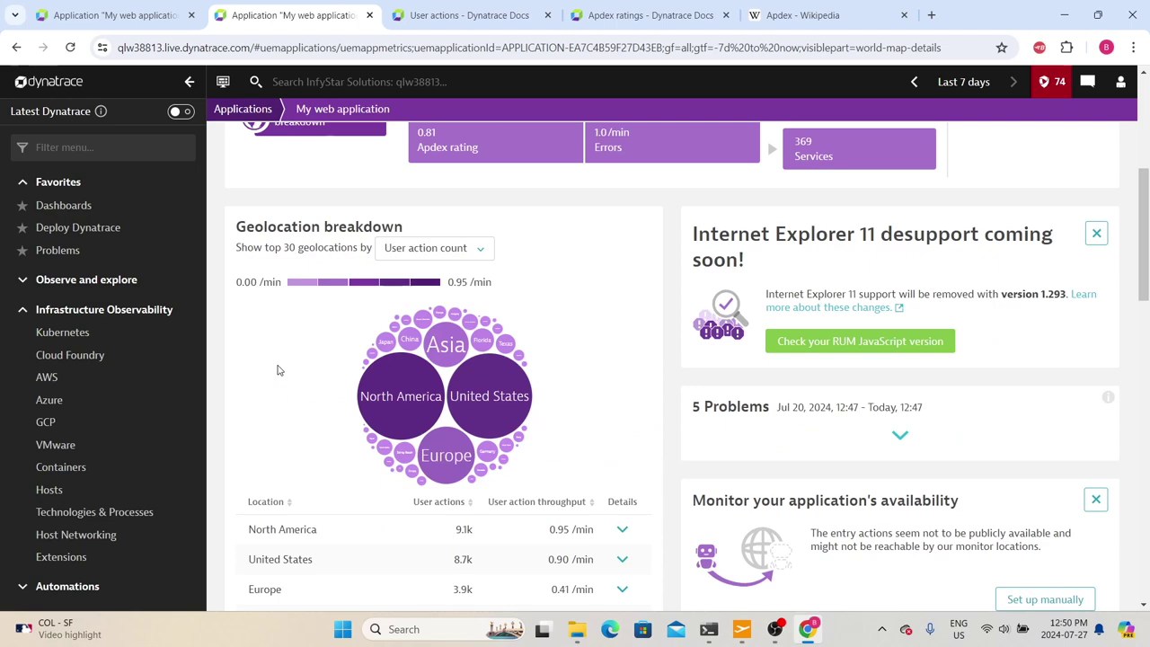
pyautogui.scroll(-5, 278, 369)
pyautogui.scroll(8, 359, 373)
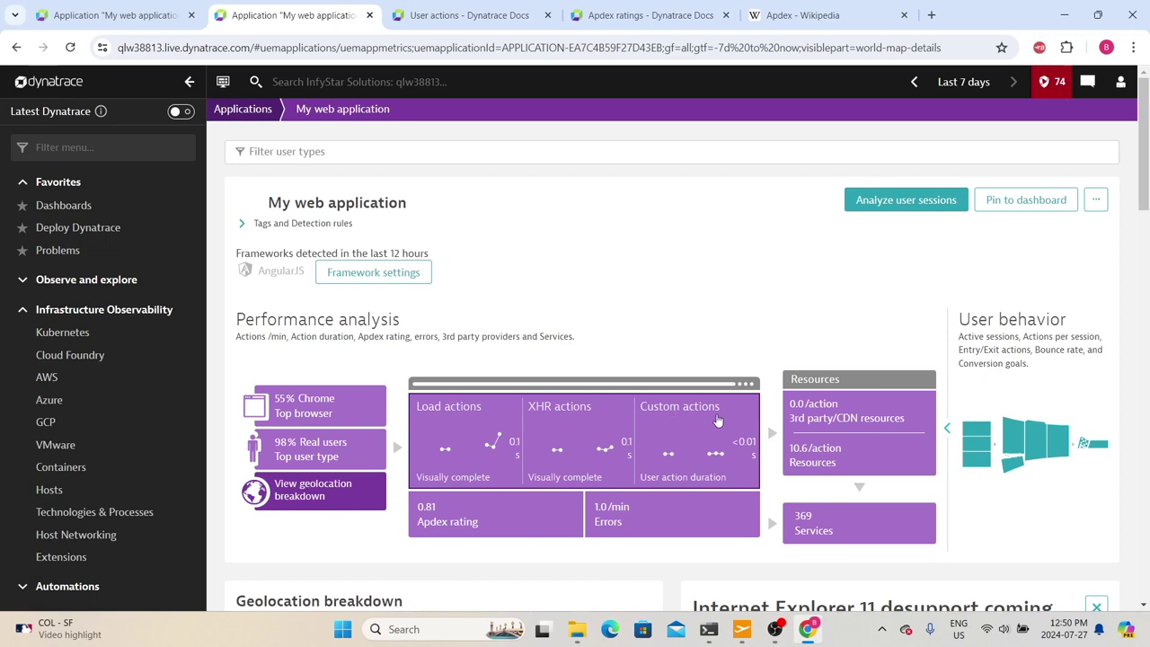
# - Switch to the User actions documentation page and read the definition and the user action types for web applications
pyautogui.click(469, 17)
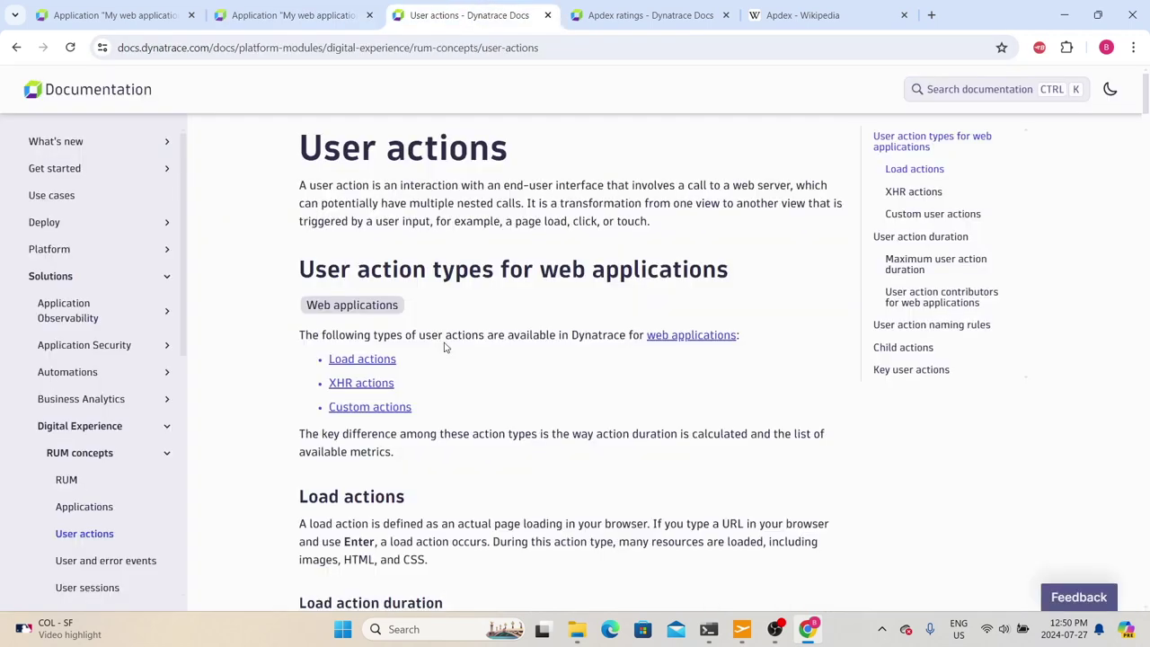
pyautogui.scroll(-1, 443, 343)
pyautogui.scroll(1, 444, 347)
pyautogui.moveTo(298, 149); pyautogui.dragTo(508, 149)
pyautogui.scroll(-2, 393, 465)
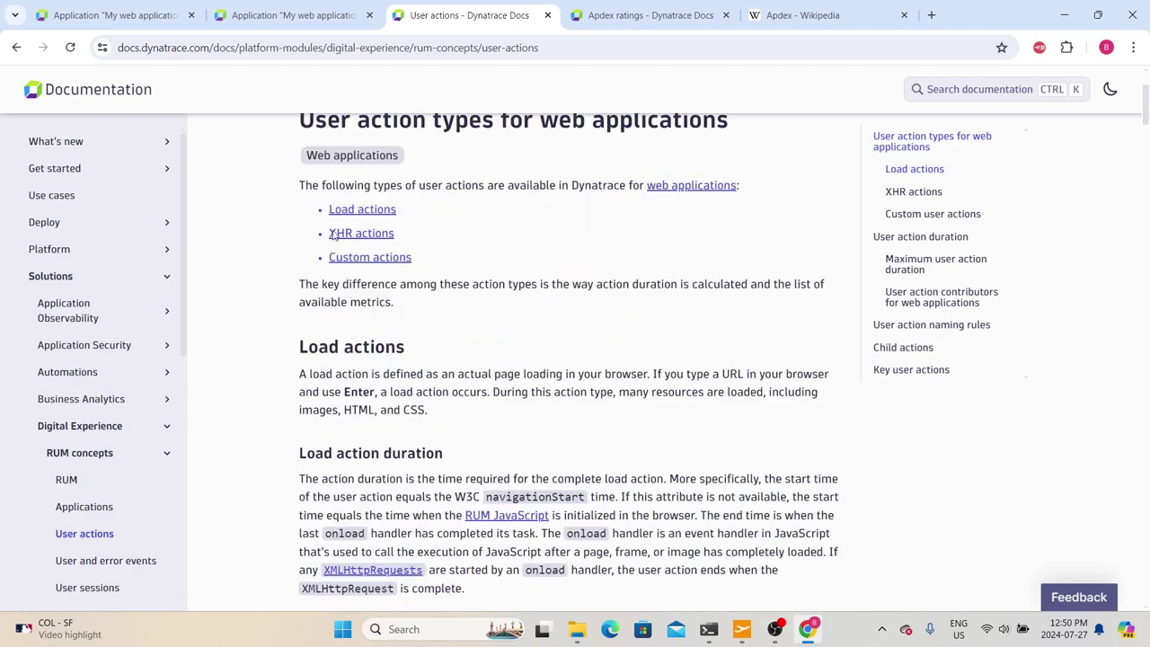
# - Highlight the Load actions heading and its definition in the Dynatrace user action types documentation
pyautogui.moveTo(301, 375); pyautogui.dragTo(653, 375)
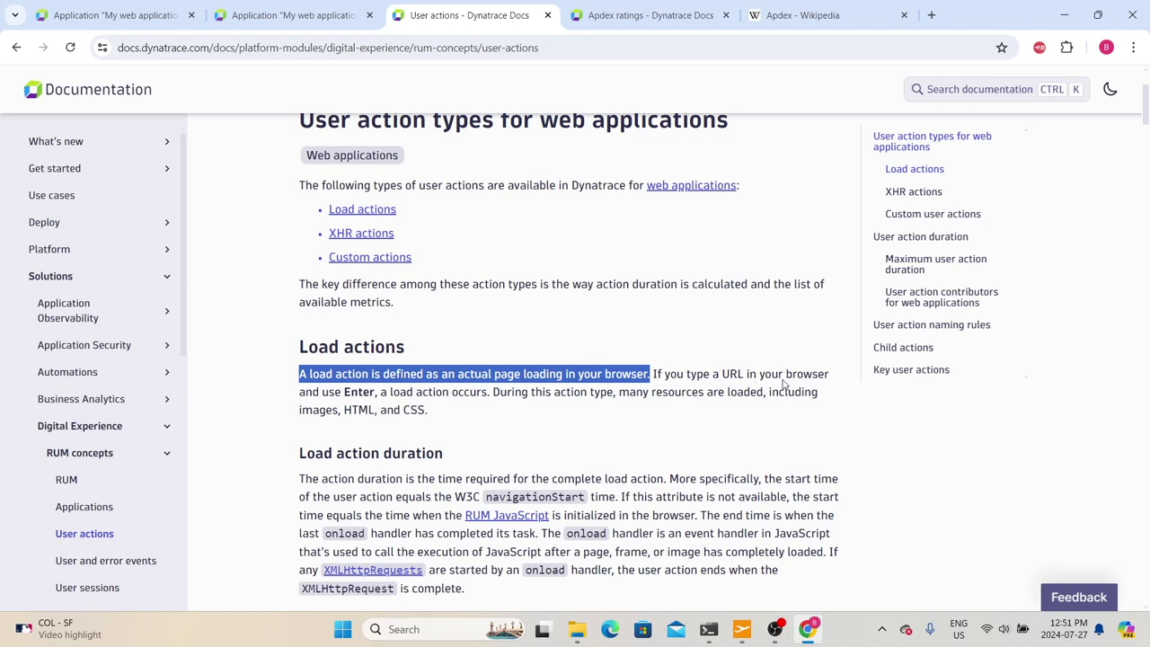
pyautogui.moveTo(329, 391); pyautogui.dragTo(430, 417)
pyautogui.tripleClick(430, 417)
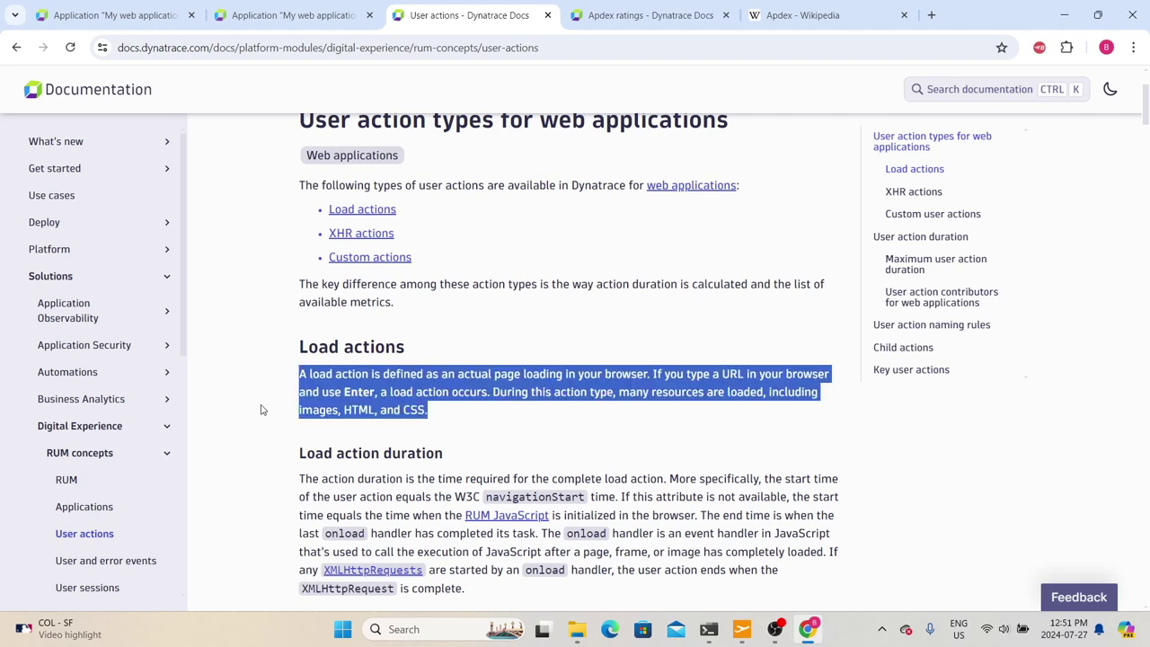
pyautogui.moveTo(299, 347); pyautogui.dragTo(409, 349)
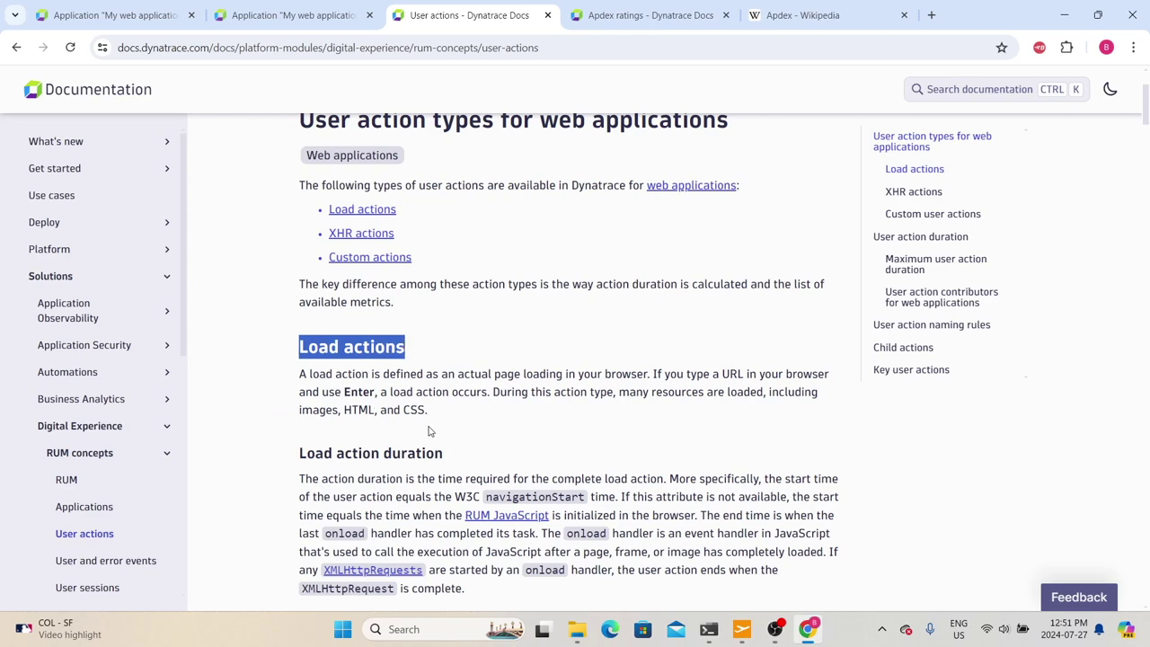
# - Go to the XHR actions section and examine how XmlHttpRequests and fetch() calls create an XHR action, including the timing diagram
pyautogui.click(351, 234)
pyautogui.moveTo(299, 162); pyautogui.dragTo(743, 164)
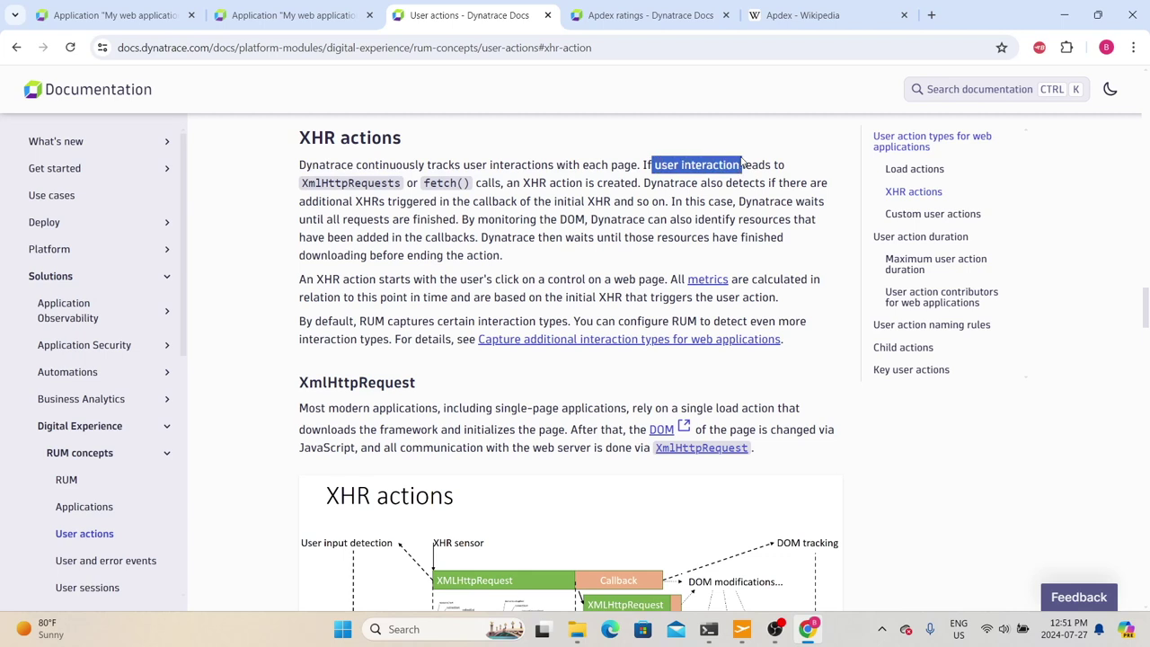
pyautogui.moveTo(301, 183); pyautogui.dragTo(642, 184)
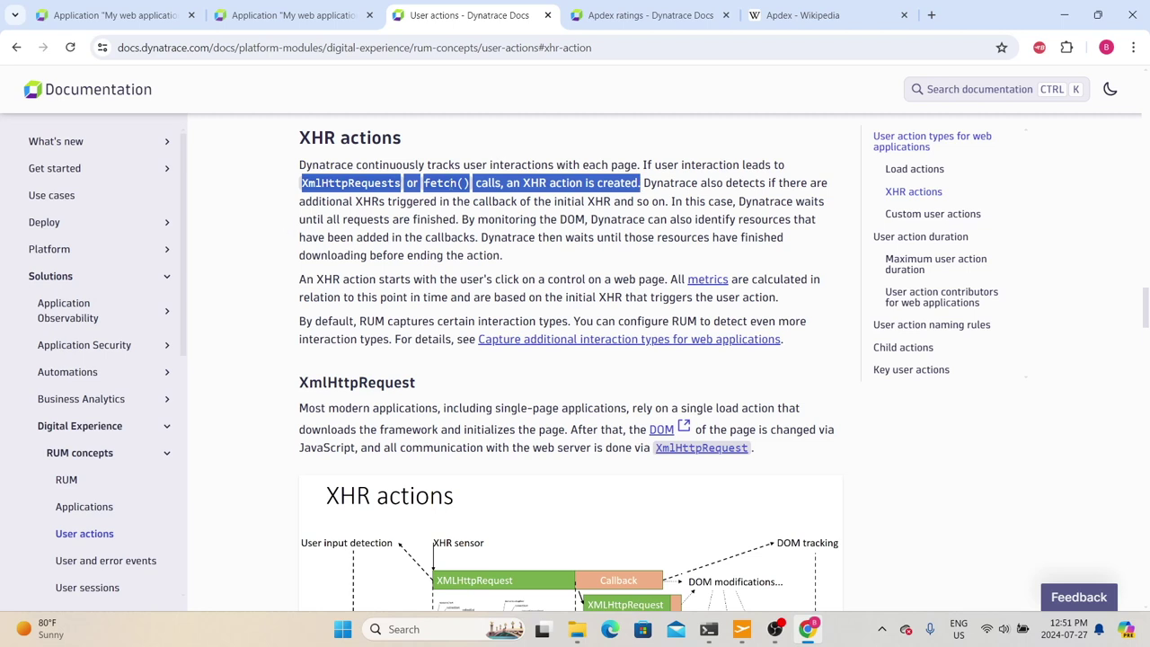
pyautogui.moveTo(299, 184); pyautogui.dragTo(412, 185)
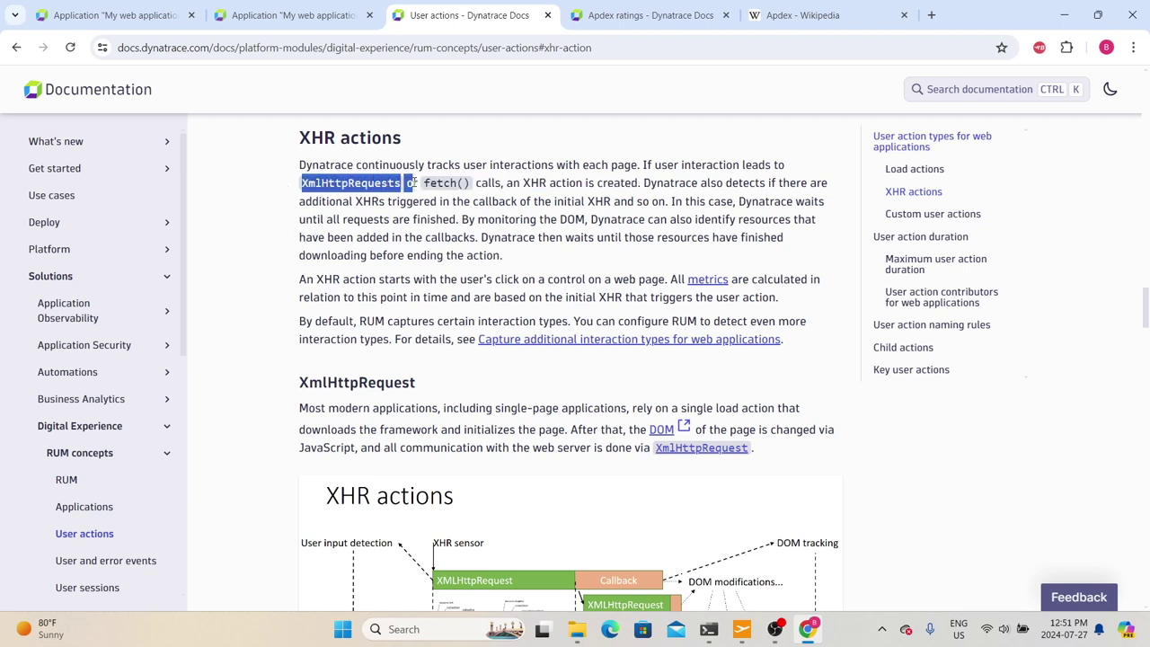
pyautogui.moveTo(524, 184); pyautogui.dragTo(595, 184)
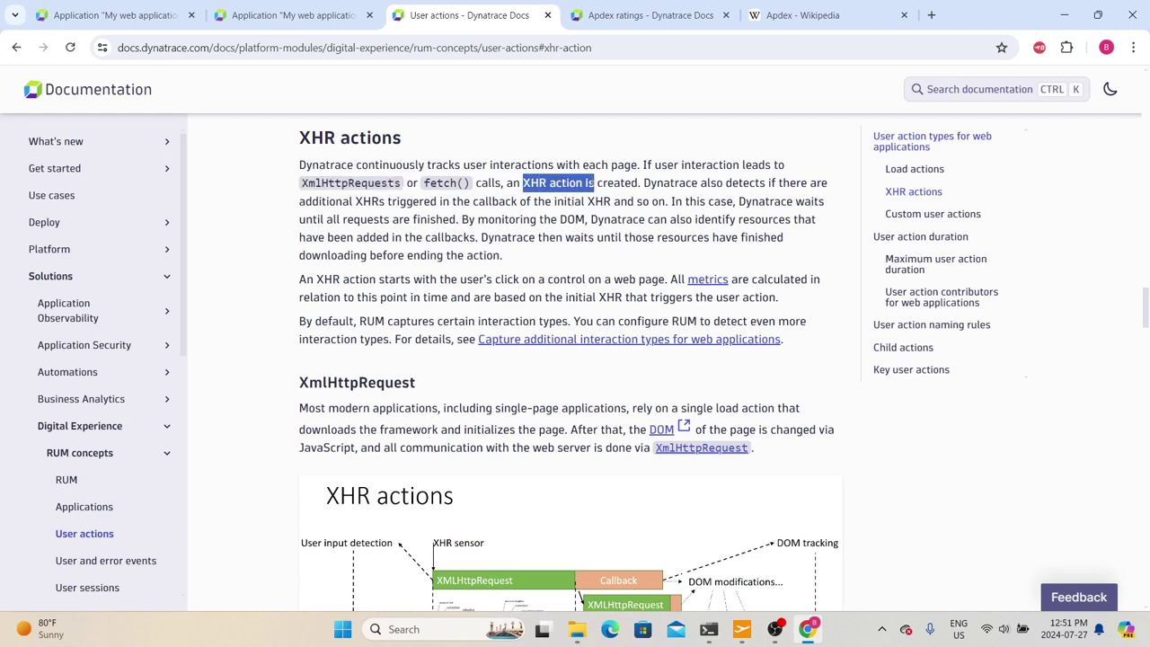
pyautogui.scroll(-8, 501, 280)
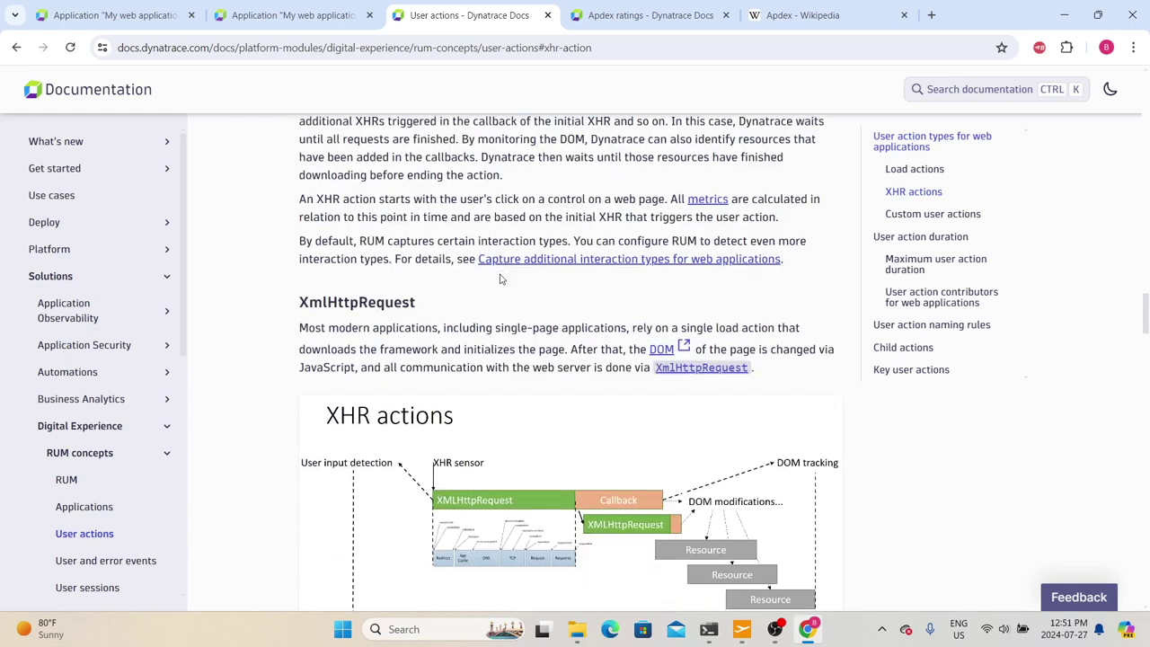
pyautogui.moveTo(302, 266); pyautogui.dragTo(488, 269)
pyautogui.scroll(6, 488, 269)
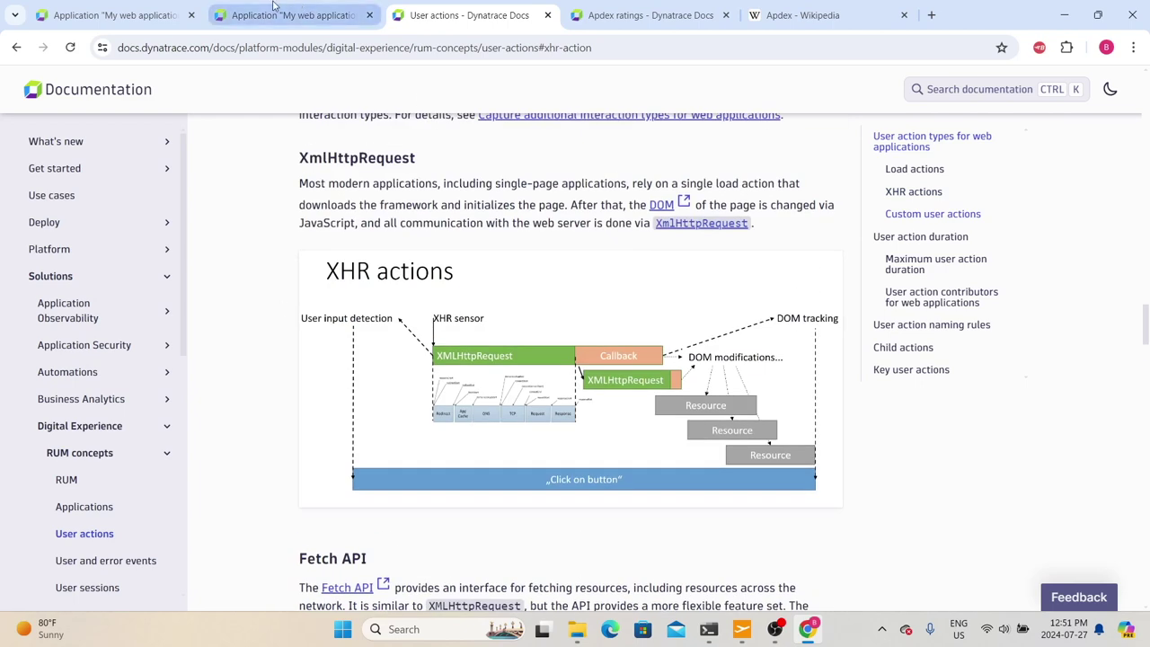
# - Return to the My web application overview and show the user type breakdown from its performance analysis
pyautogui.click(115, 15)
pyautogui.scroll(-1, 465, 404)
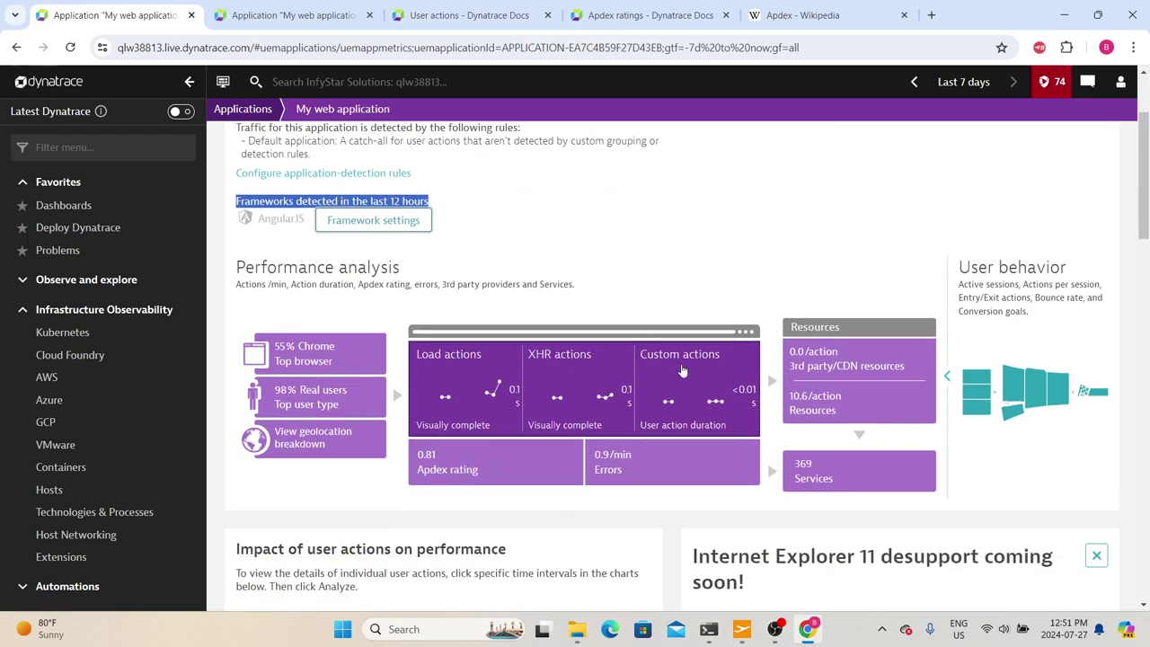
pyautogui.scroll(-2, 682, 371)
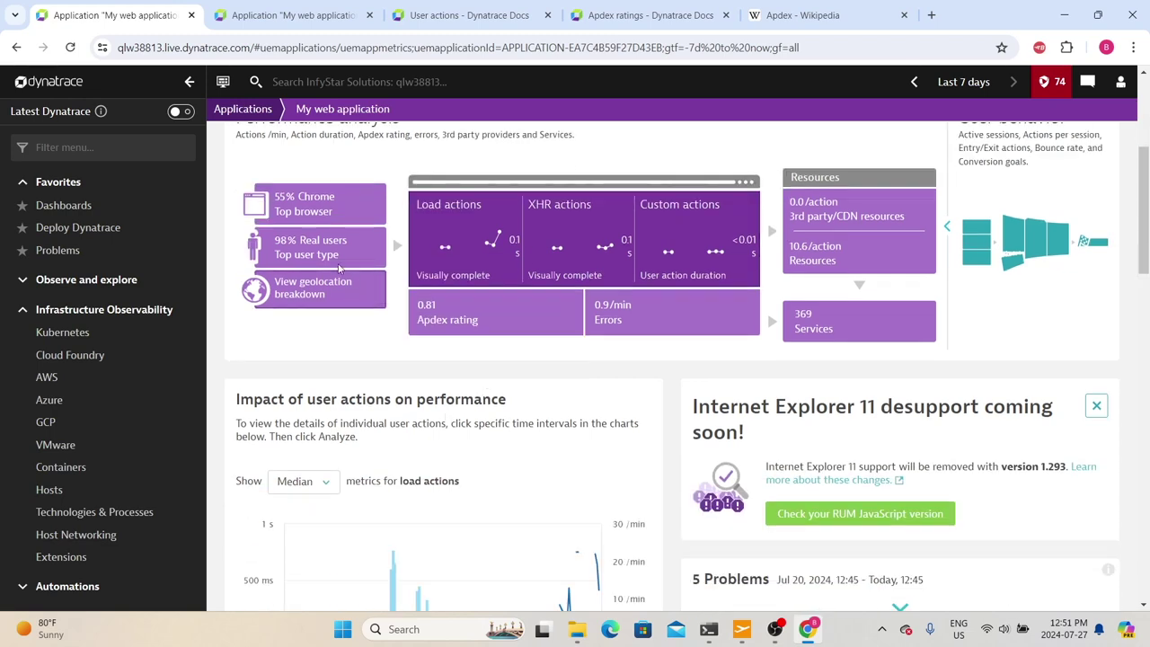
pyautogui.click(314, 249)
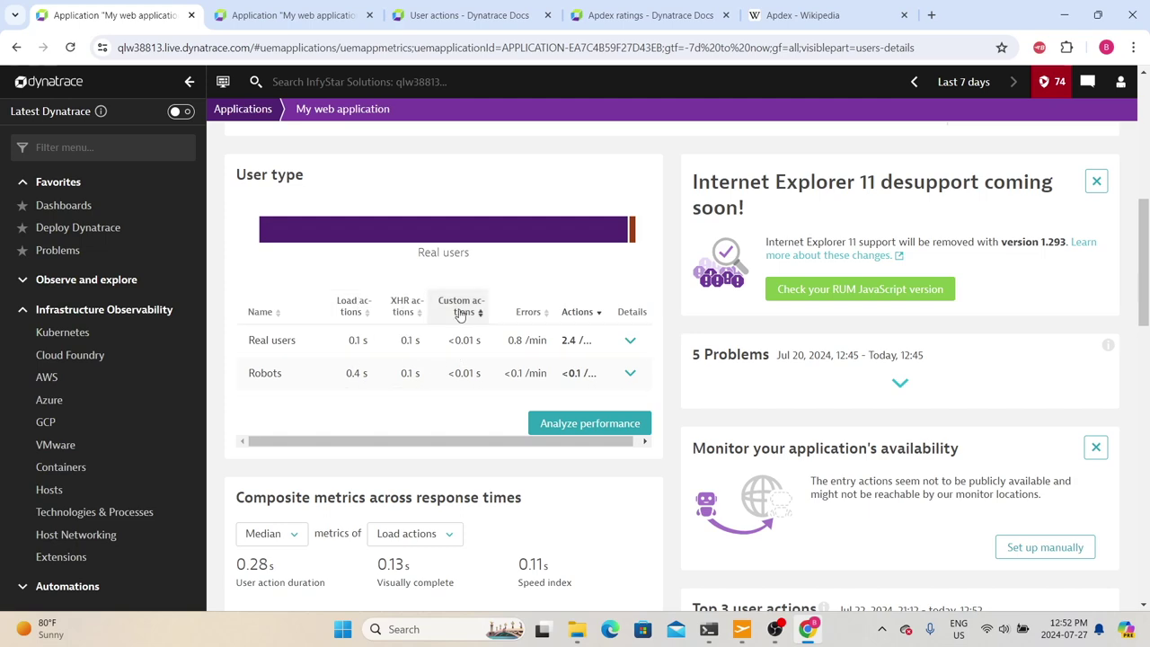
# - Show the application's Apdex rating details and highlight the definition of Apdex in the Wikipedia article
pyautogui.scroll(5, 453, 367)
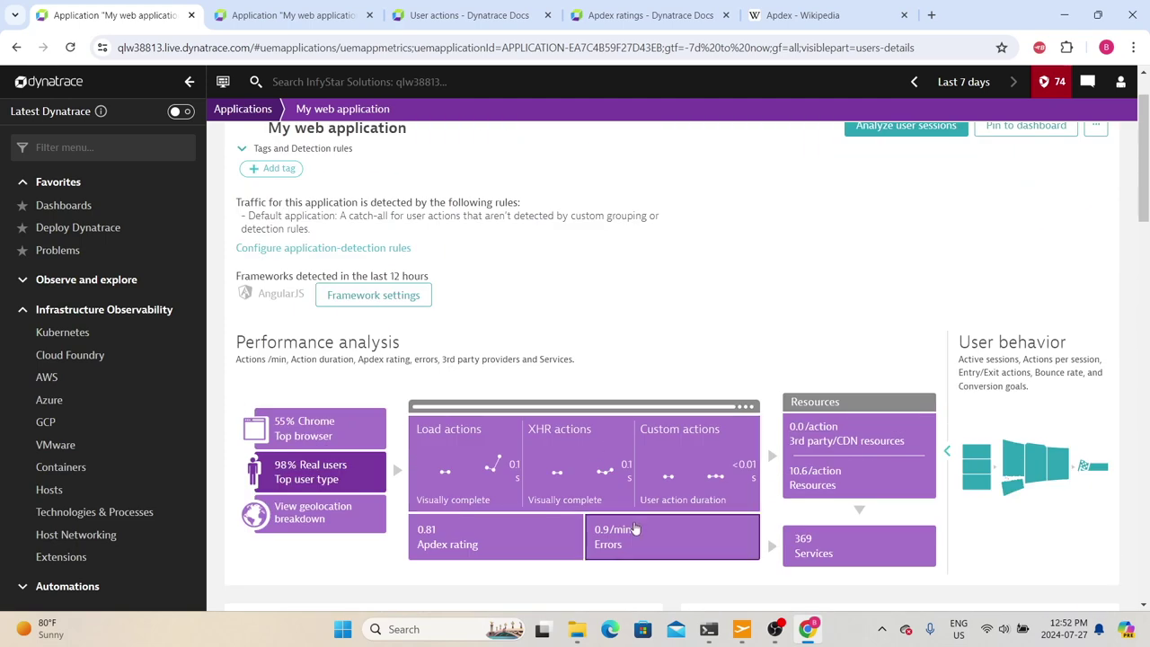
pyautogui.click(449, 545)
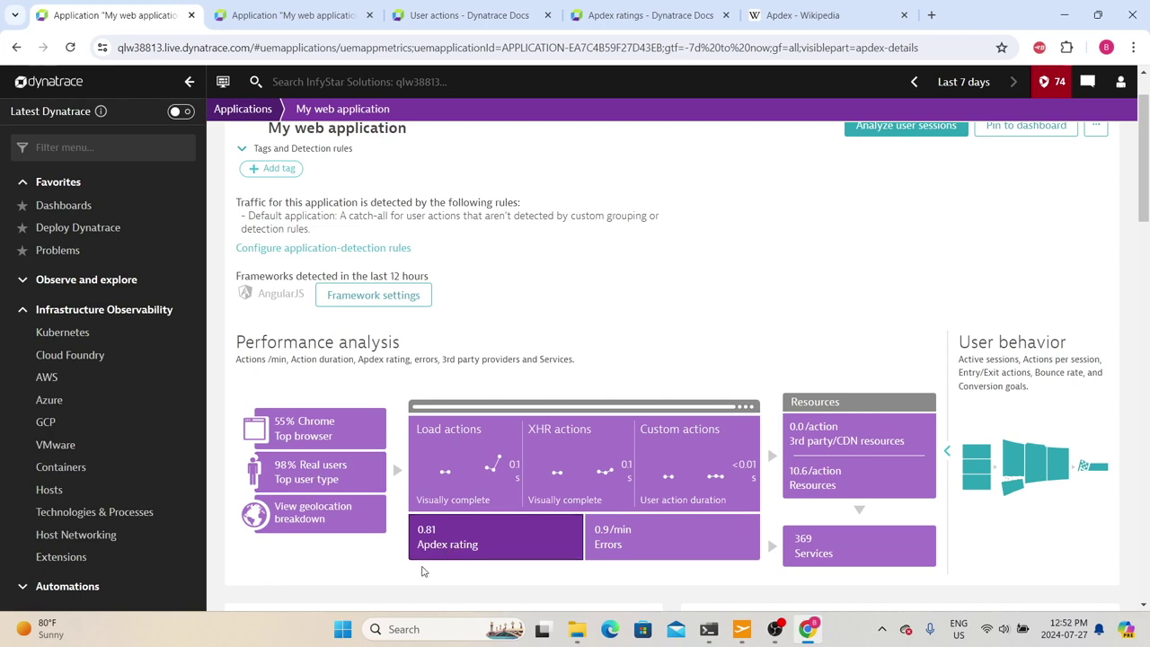
pyautogui.hotkey('ctrl', '5')
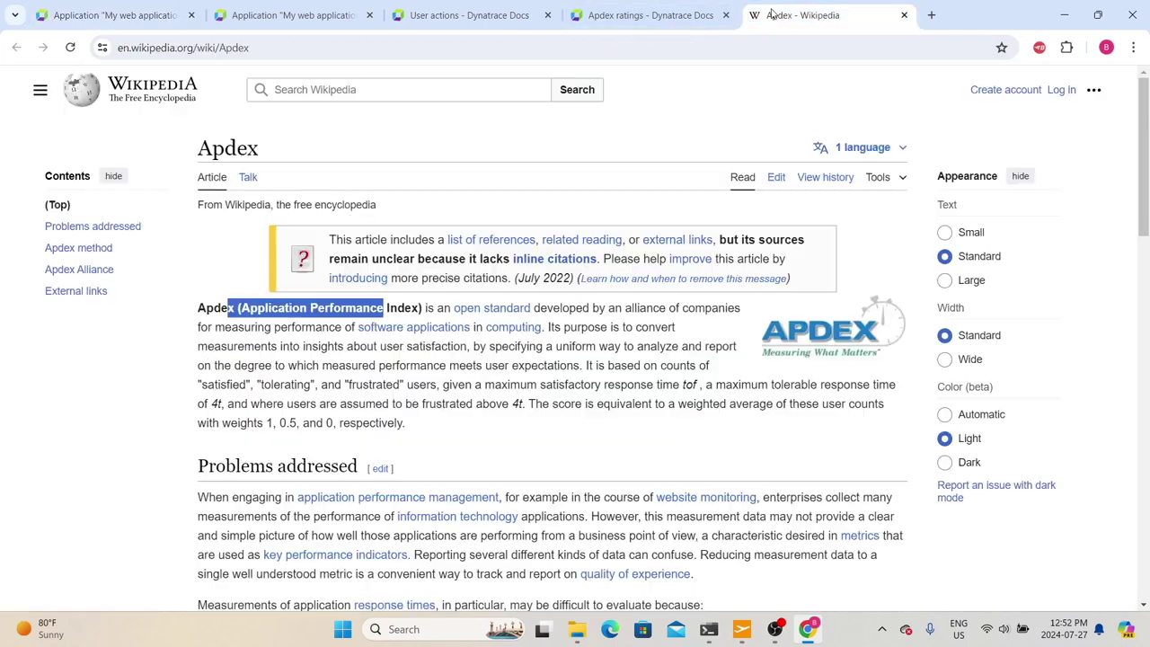
pyautogui.moveTo(198, 307); pyautogui.dragTo(424, 309)
pyautogui.moveTo(199, 309); pyautogui.dragTo(546, 329)
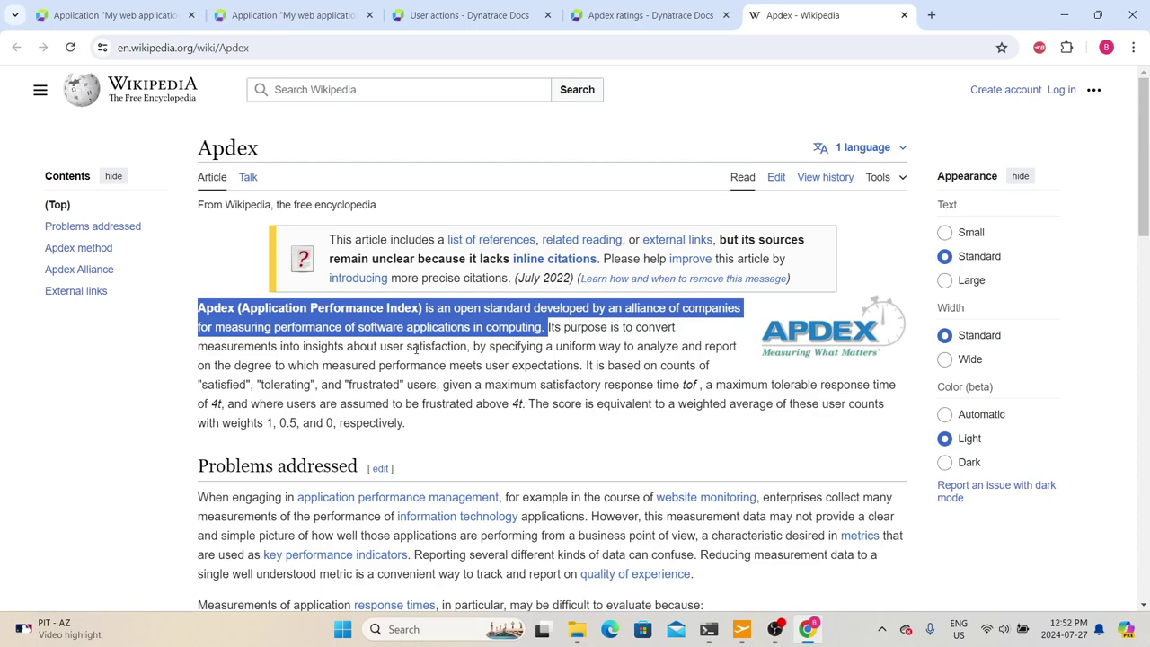
# - Examine the score ranges and performance levels from Excellent to Unacceptable in the Dynatrace Apdex ratings documentation
pyautogui.click(667, 18)
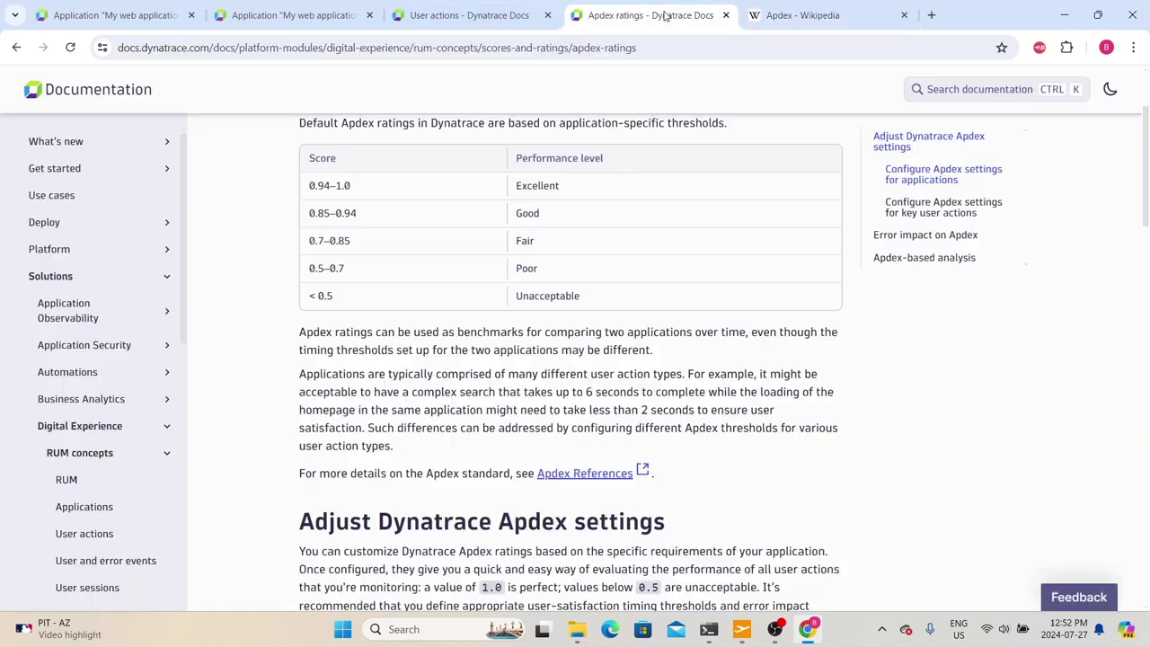
pyautogui.scroll(2, 395, 199)
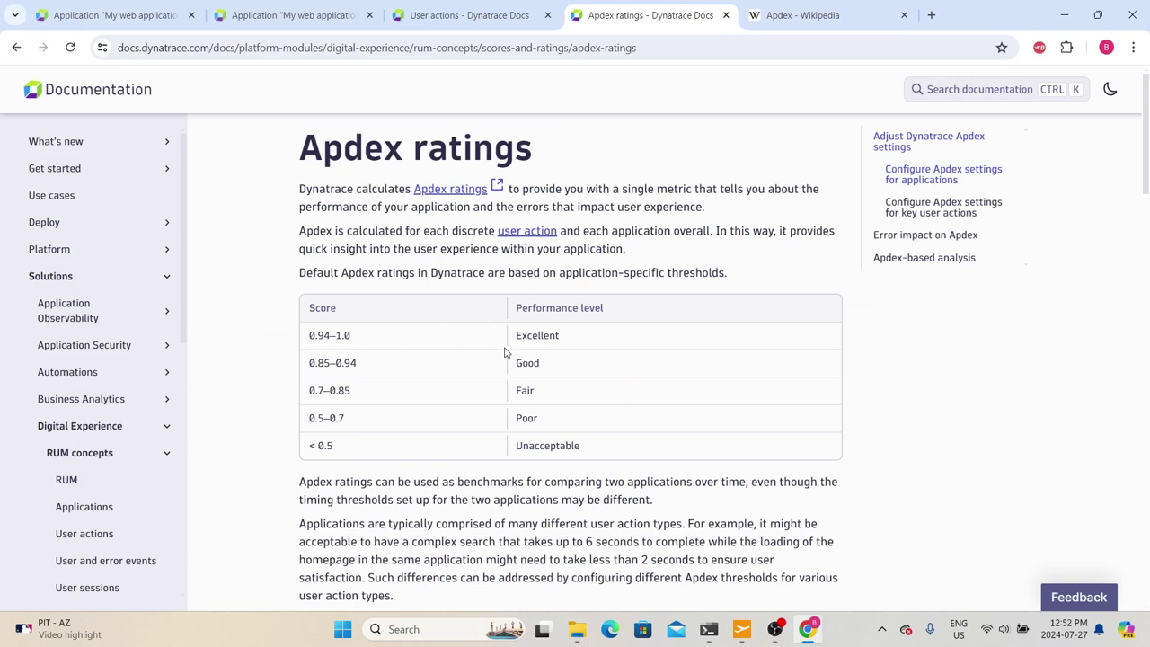
pyautogui.moveTo(513, 337); pyautogui.dragTo(560, 346)
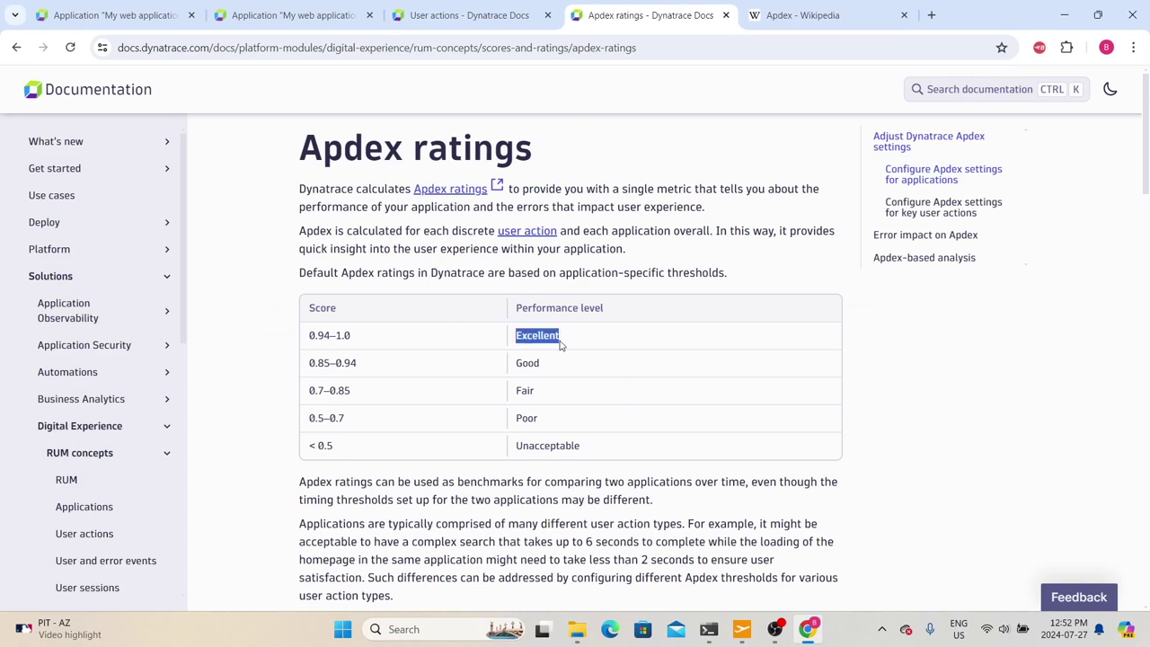
pyautogui.moveTo(362, 342); pyautogui.dragTo(305, 342)
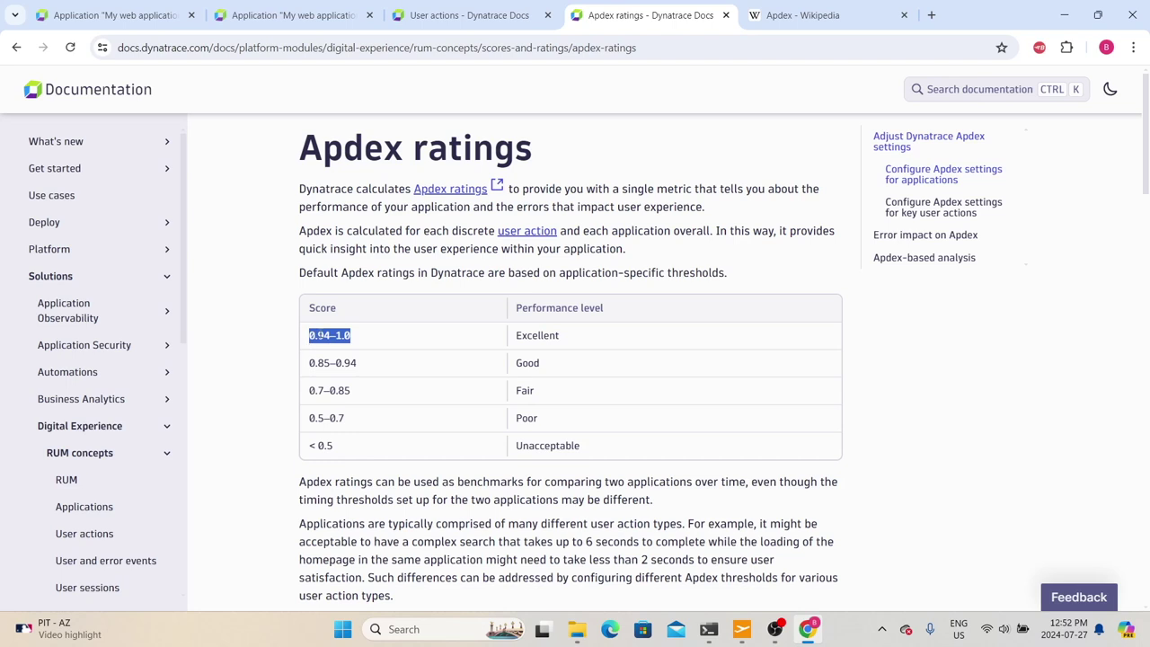
pyautogui.moveTo(550, 365); pyautogui.dragTo(333, 364)
pyautogui.click(383, 372)
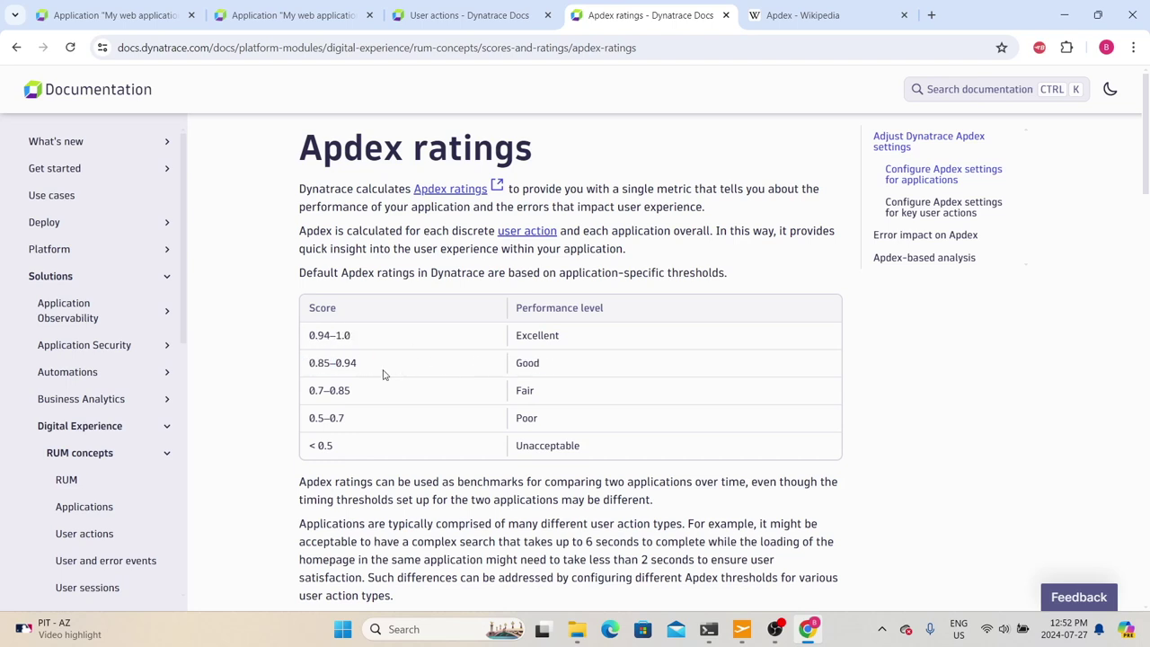
pyautogui.scroll(-1, 504, 394)
pyautogui.moveTo(547, 330); pyautogui.dragTo(506, 328)
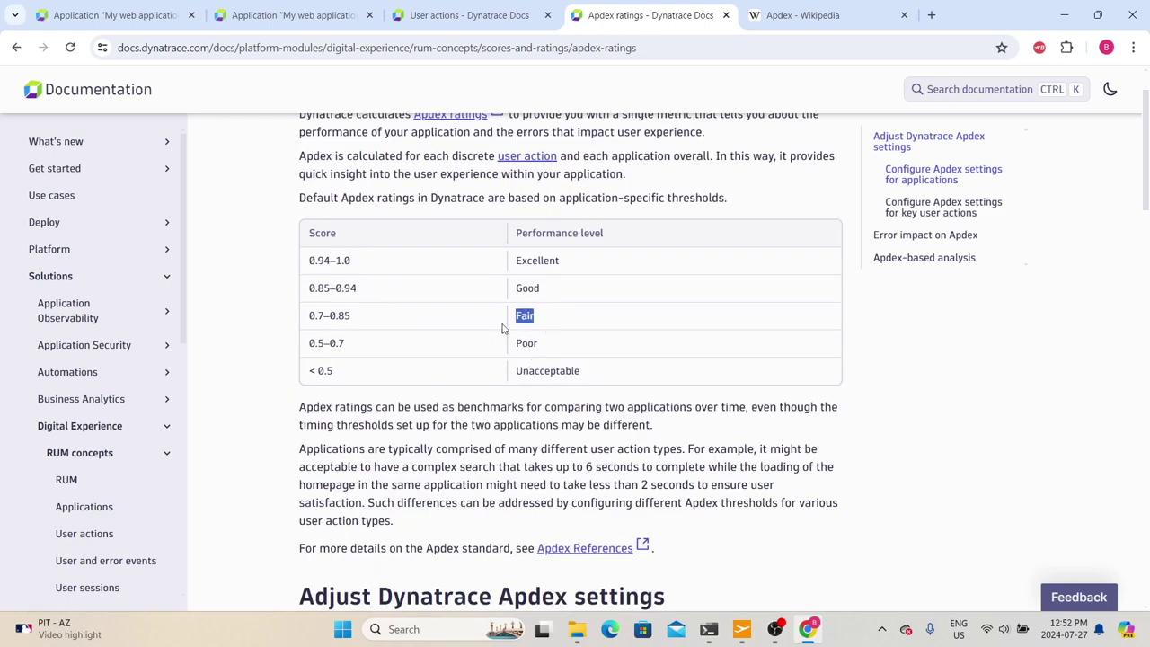
pyautogui.moveTo(580, 370); pyautogui.dragTo(513, 372)
pyautogui.click(335, 376)
pyautogui.moveTo(334, 376); pyautogui.dragTo(306, 381)
pyautogui.scroll(1, 342, 396)
pyautogui.scroll(-3, 338, 397)
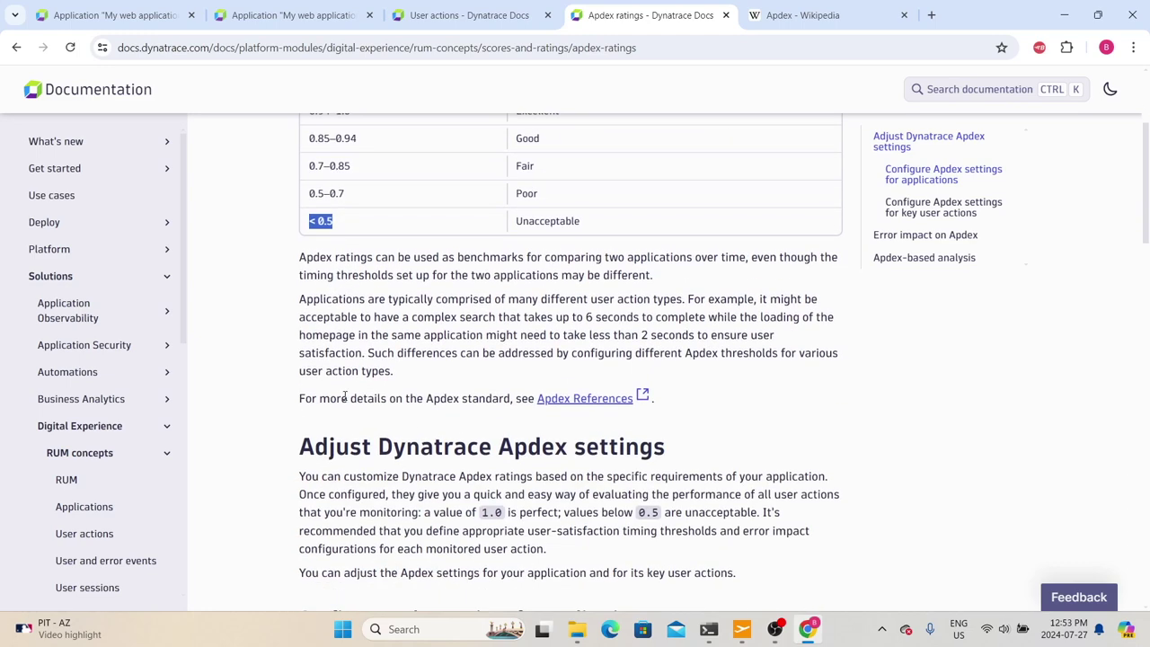
pyautogui.scroll(2, 346, 396)
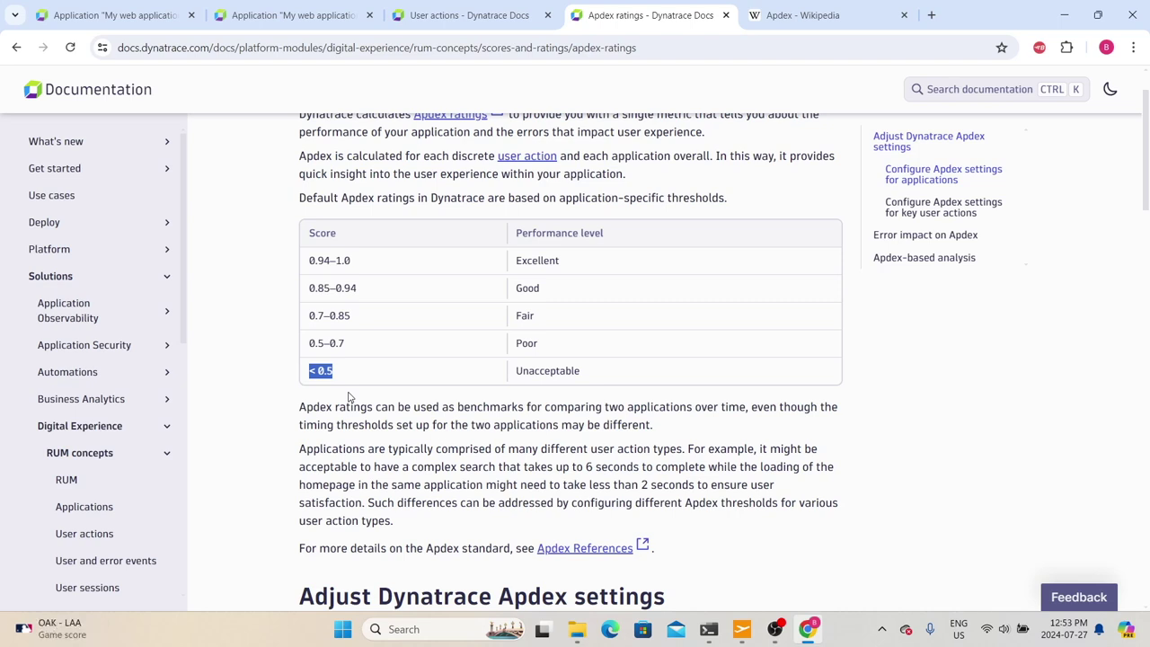
# - Return to the My web application overview and examine its Apdex rating, satisfaction percentages and Apdex chart
pyautogui.hotkey('ctrl', '1')
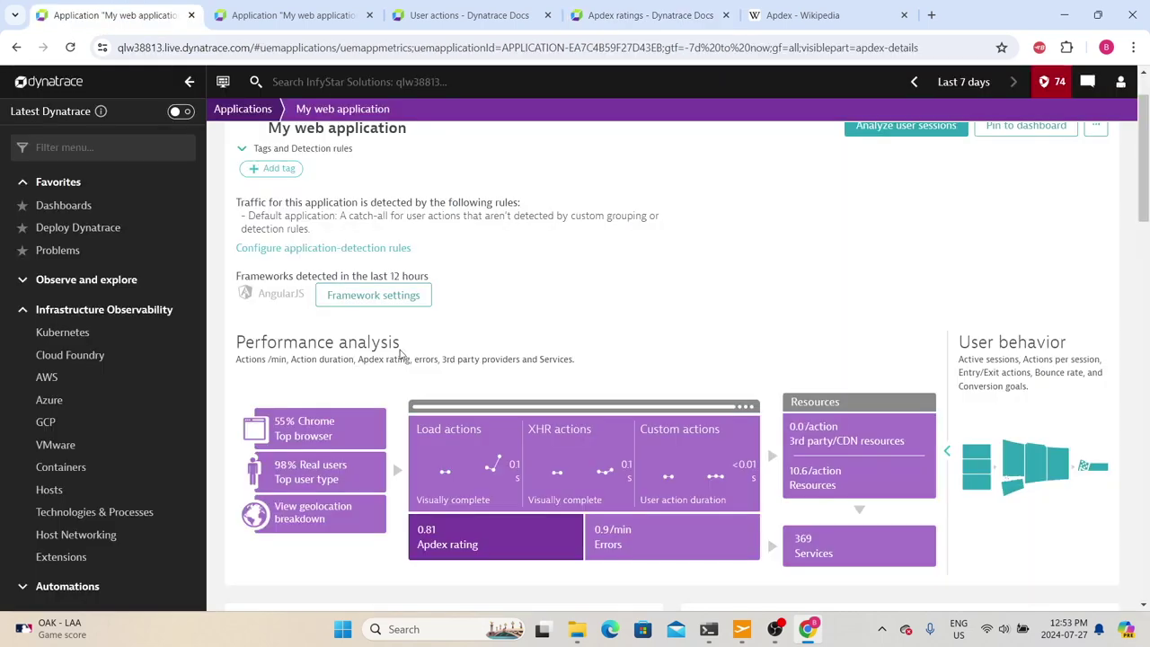
pyautogui.scroll(-1, 456, 474)
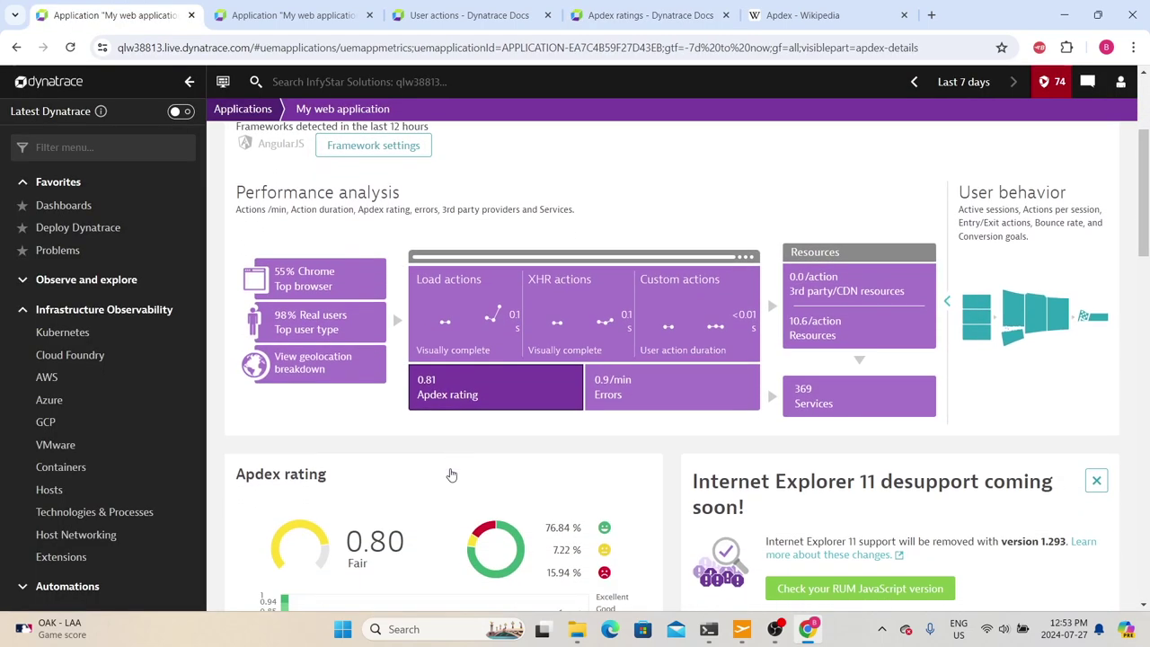
pyautogui.scroll(-2, 445, 406)
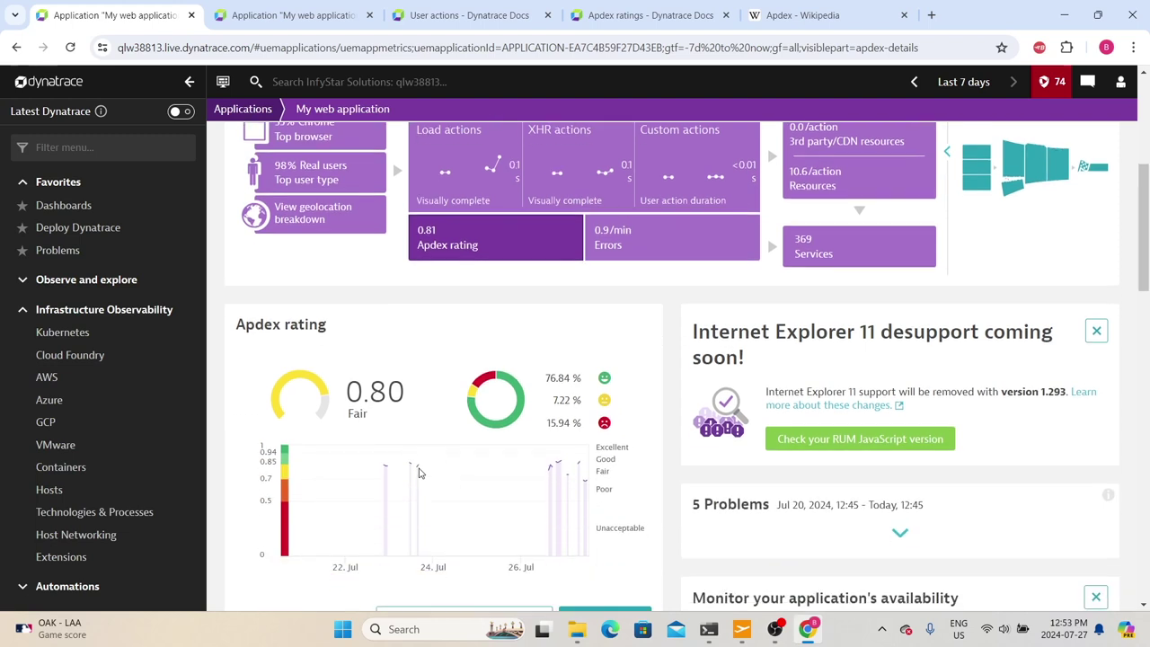
pyautogui.moveTo(542, 382); pyautogui.dragTo(601, 386)
pyautogui.moveTo(541, 426); pyautogui.dragTo(593, 426)
pyautogui.scroll(-2, 618, 424)
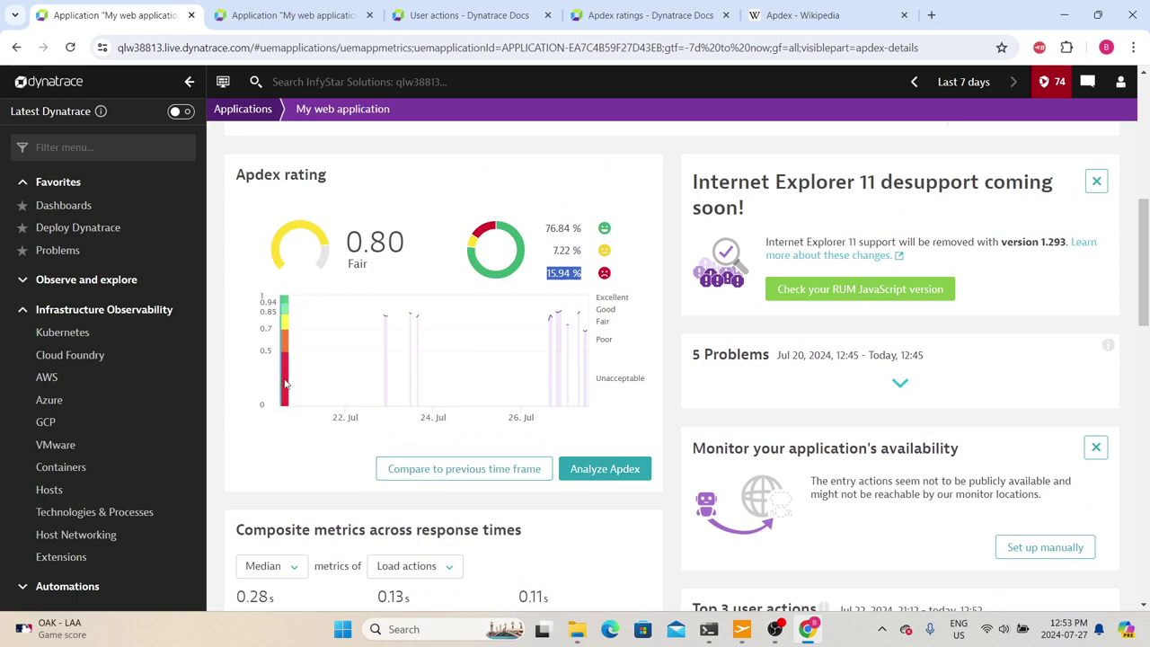
# - Open the Apdex analysis and sort the top 100 user actions by Apdex with Unacceptable ratings first
pyautogui.click(607, 470)
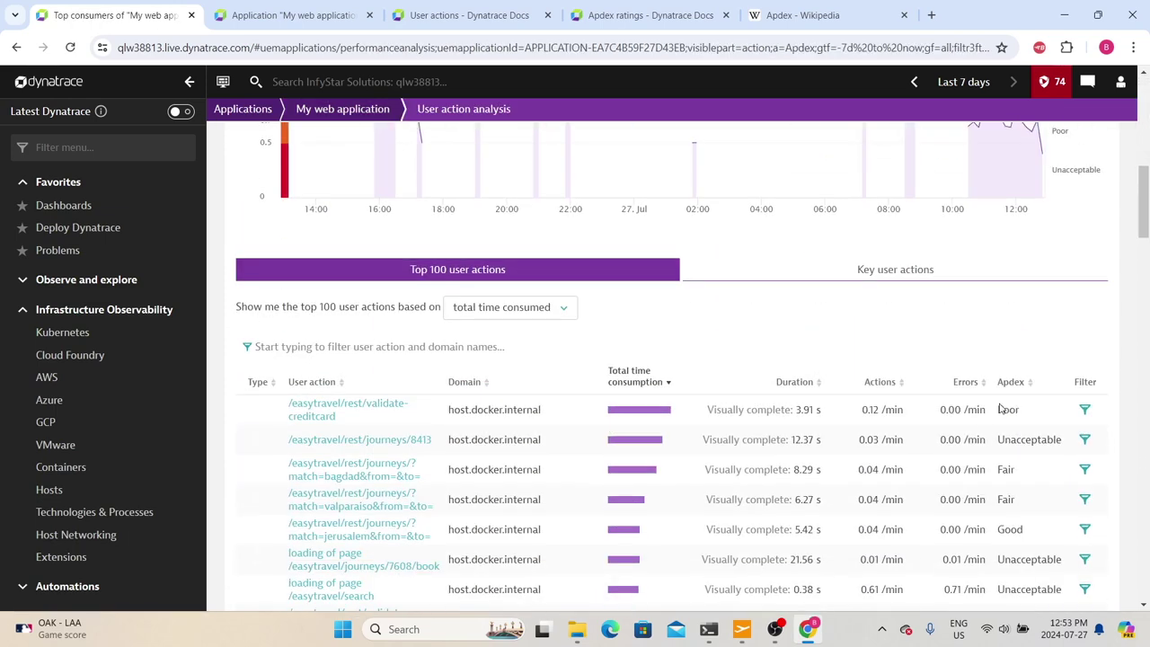
pyautogui.click(1010, 382)
pyautogui.click(1011, 383)
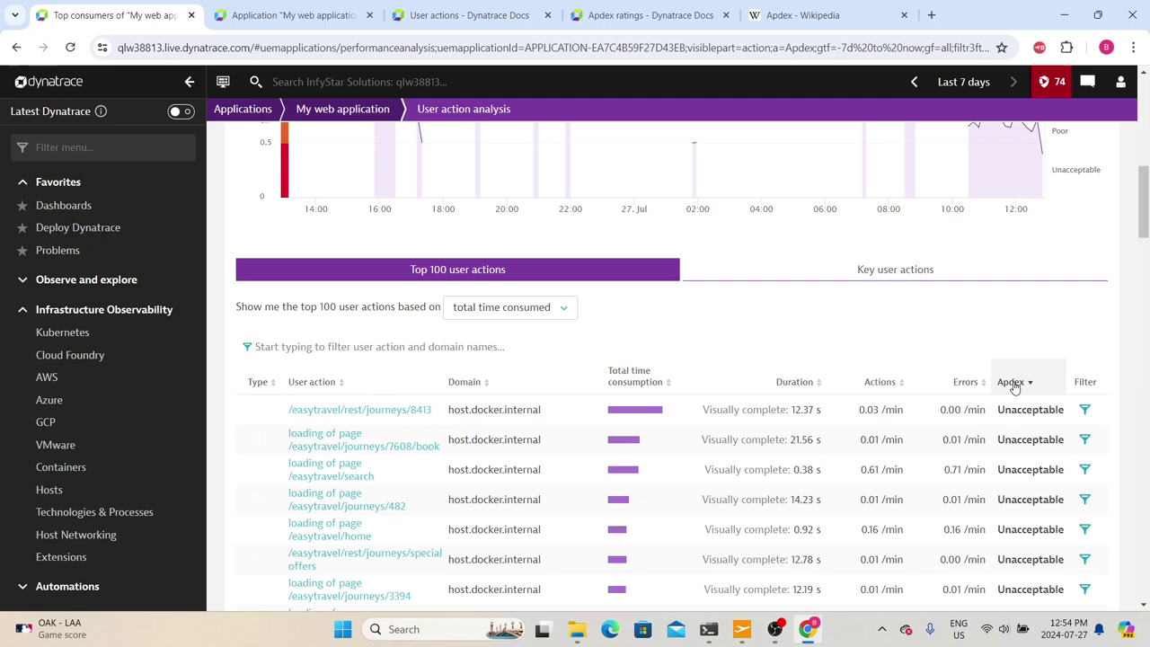
# - Examine the user actions rated Unacceptable, along with their durations and error rates
pyautogui.scroll(-3, 1011, 474)
pyautogui.scroll(3, 1010, 474)
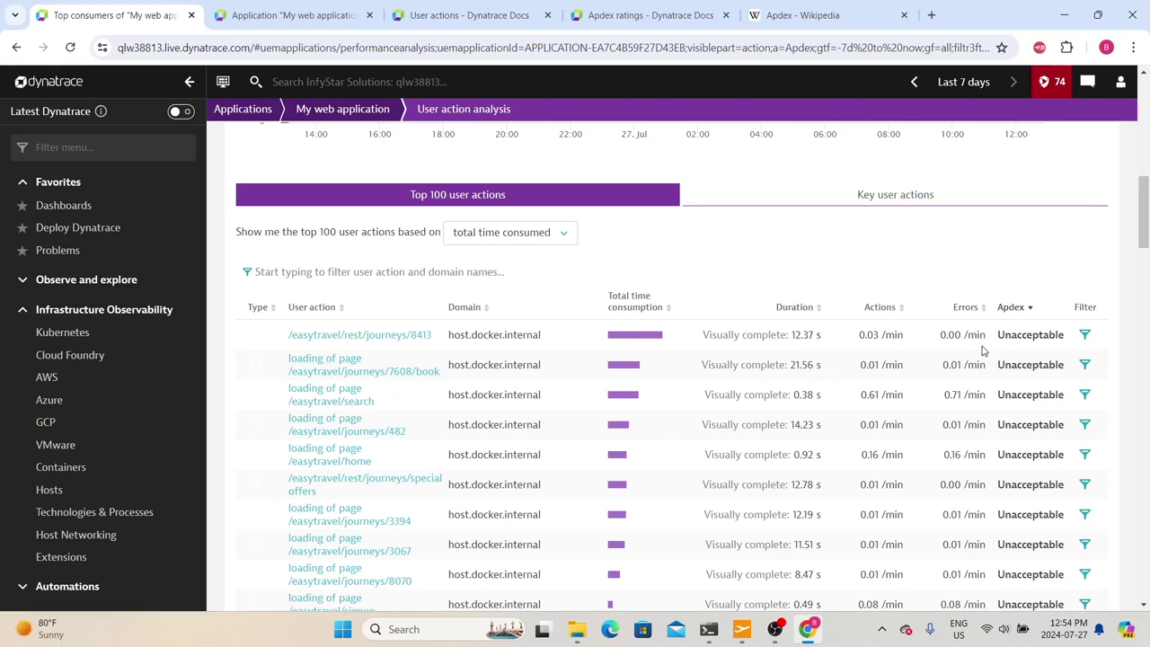
pyautogui.moveTo(992, 365); pyautogui.dragTo(1030, 369)
pyautogui.scroll(8, 710, 405)
pyautogui.scroll(-4, 637, 411)
pyautogui.scroll(-5, 632, 418)
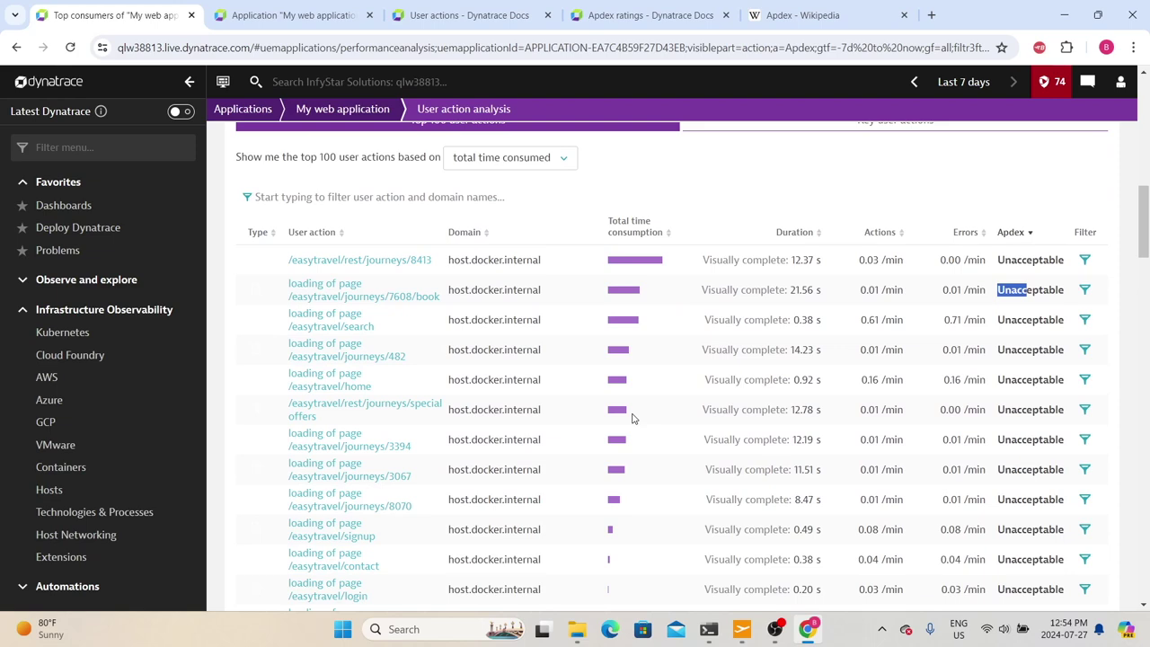
pyautogui.scroll(10, 631, 418)
# - Go back to the My web application overview and show the error details from its performance analysis
pyautogui.click(342, 109)
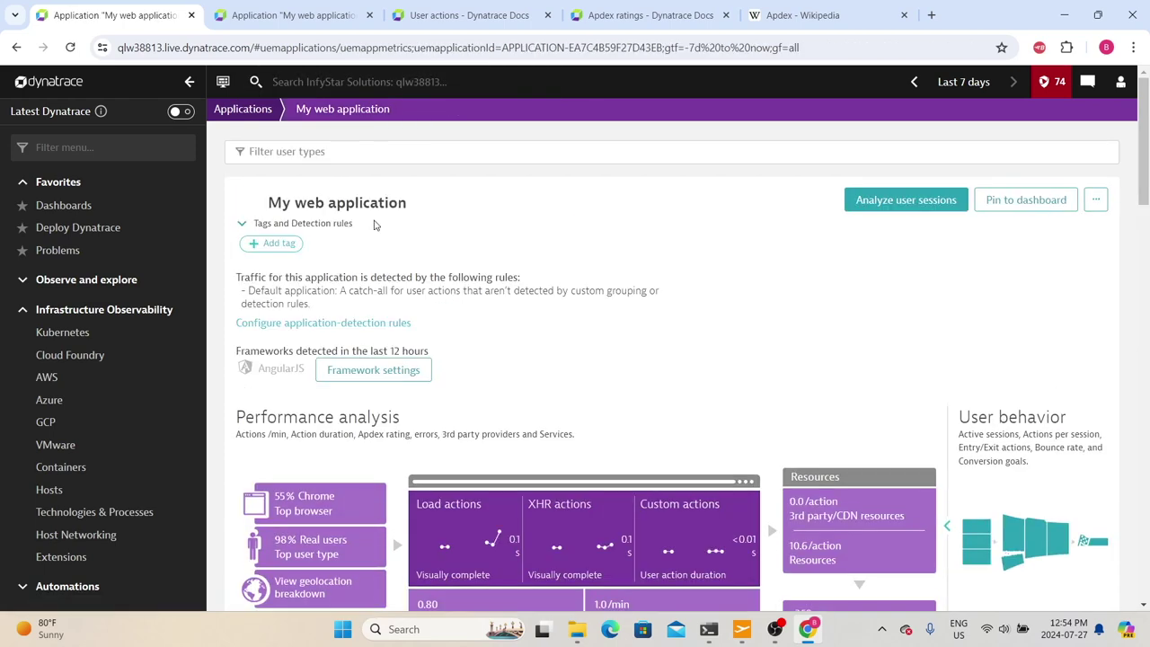
pyautogui.scroll(-3, 655, 309)
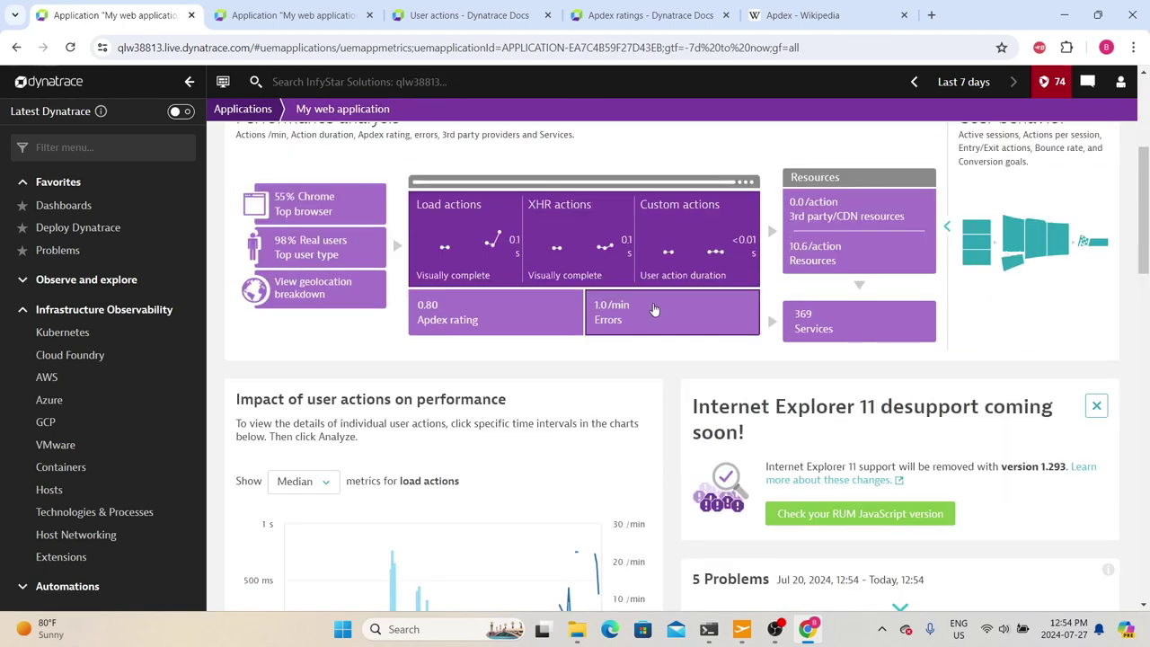
pyautogui.click(654, 310)
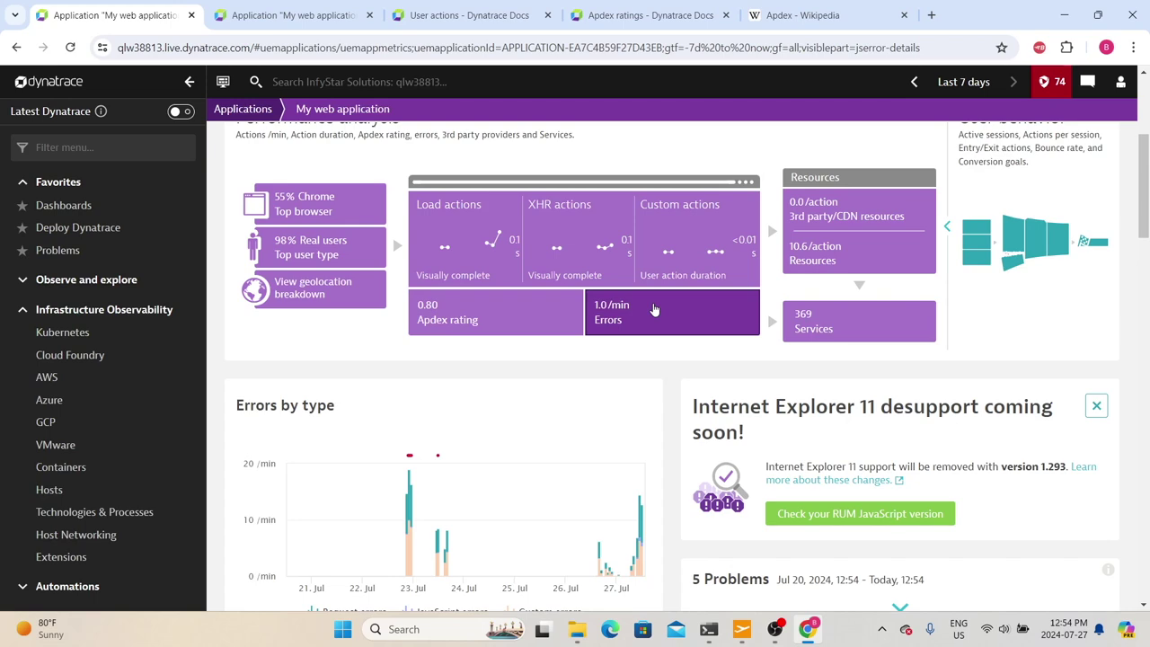
# - Open the error analysis by type and examine the listed errors with their types, origins and frequencies
pyautogui.scroll(-3, 504, 306)
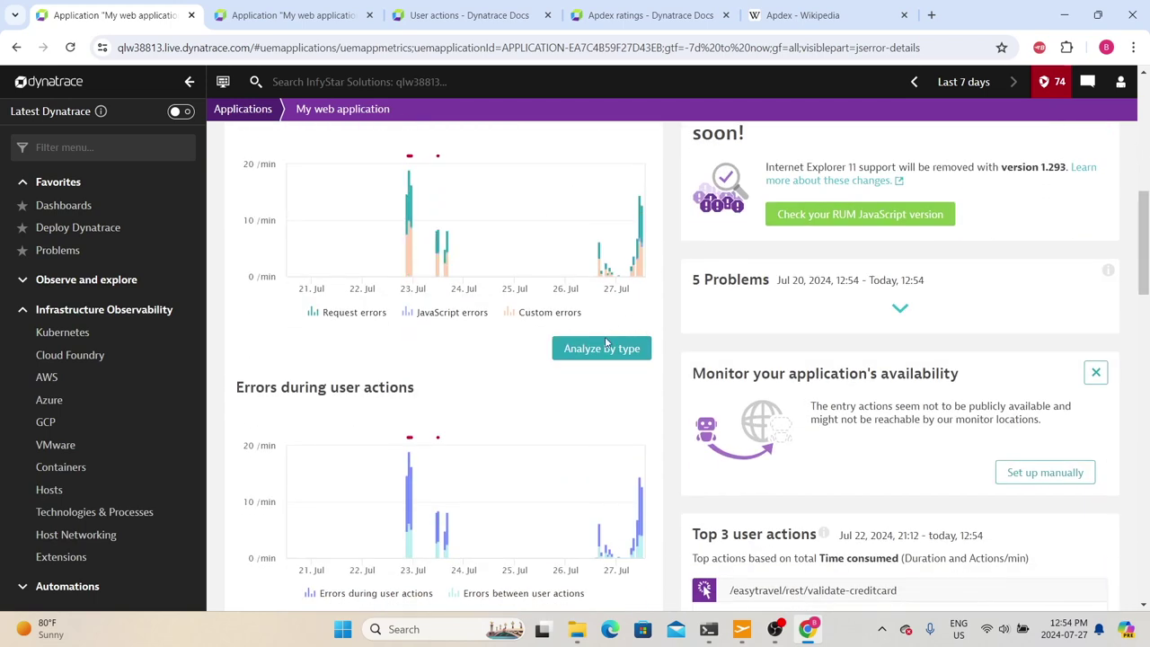
pyautogui.scroll(1, 342, 358)
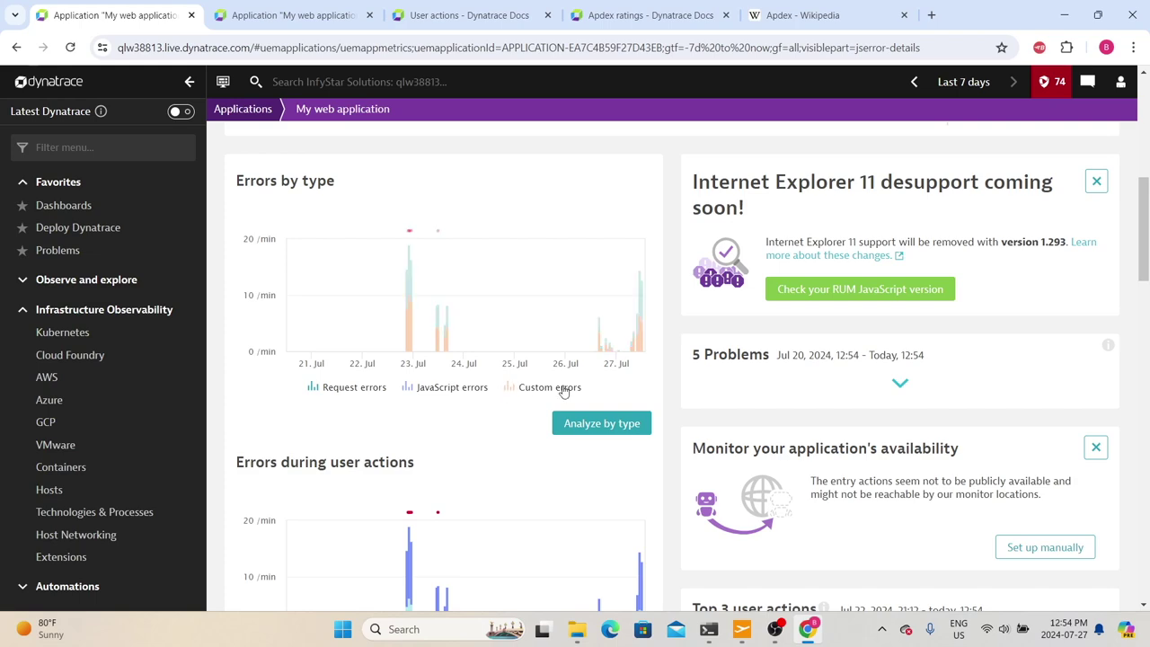
pyautogui.click(602, 423)
pyautogui.scroll(-10, 380, 385)
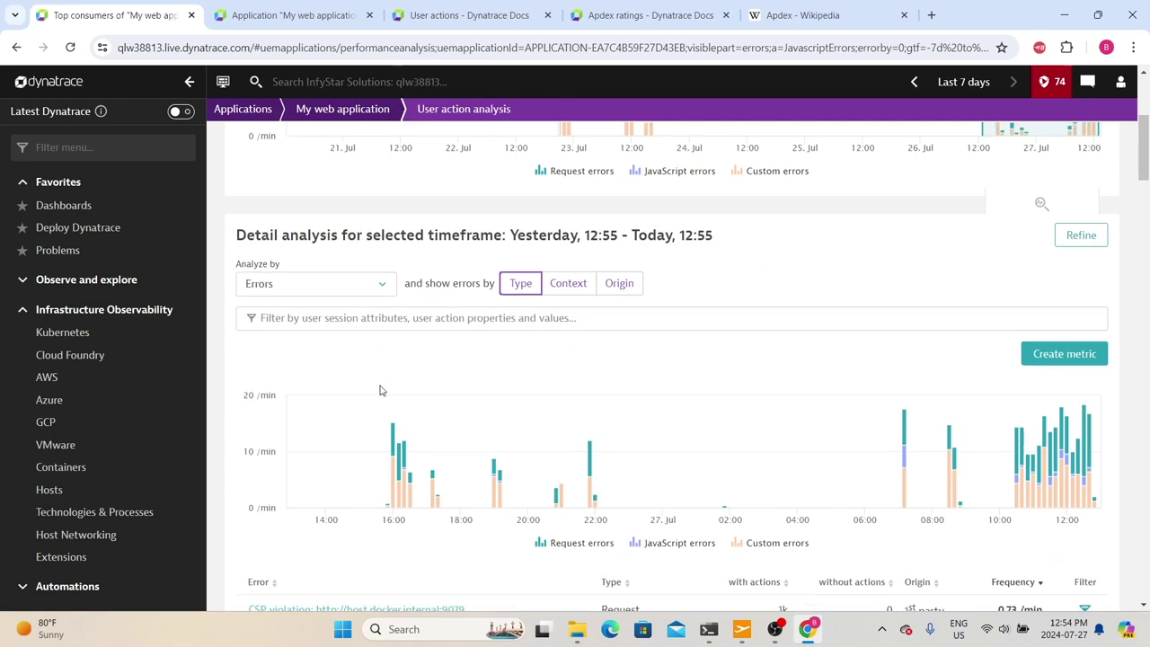
pyautogui.scroll(2, 383, 398)
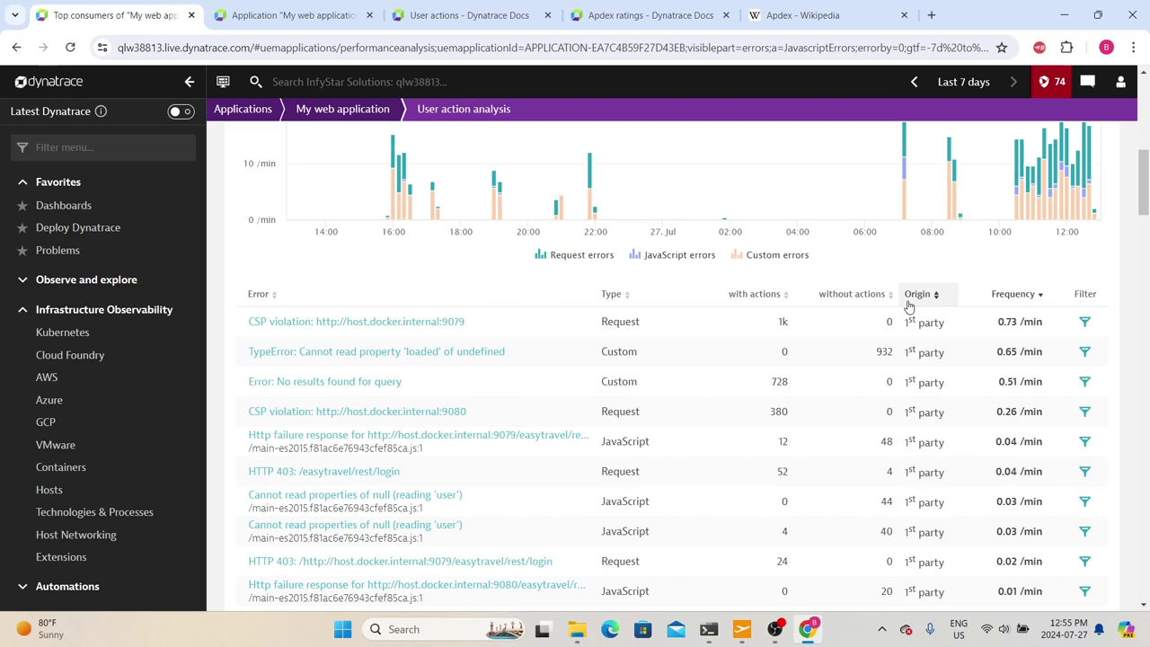
# - Examine the top 100 user actions in the error analysis and the multidimensional errors chart
pyautogui.scroll(-6, 933, 426)
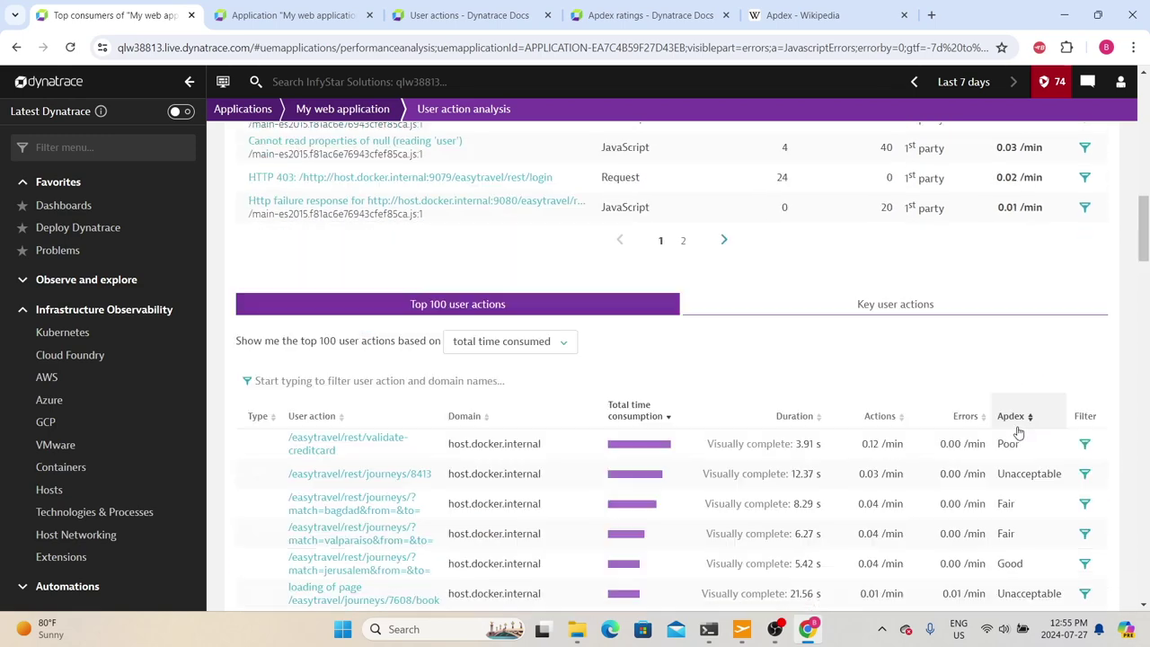
pyautogui.scroll(-1, 627, 342)
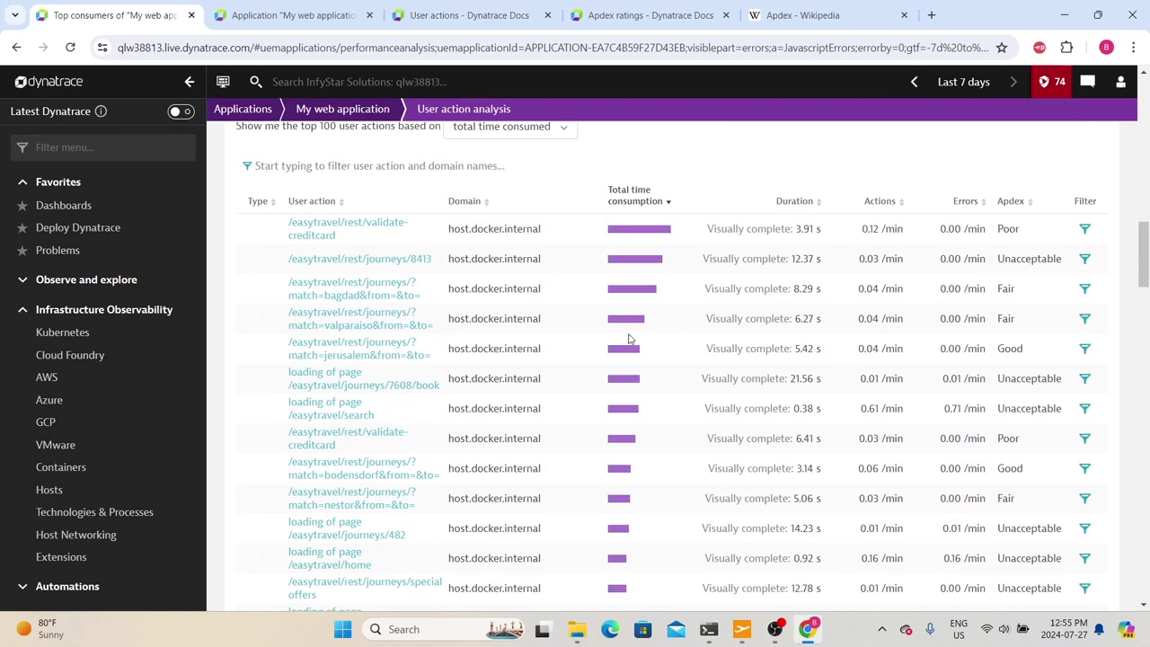
pyautogui.scroll(3, 629, 338)
pyautogui.scroll(-4, 627, 326)
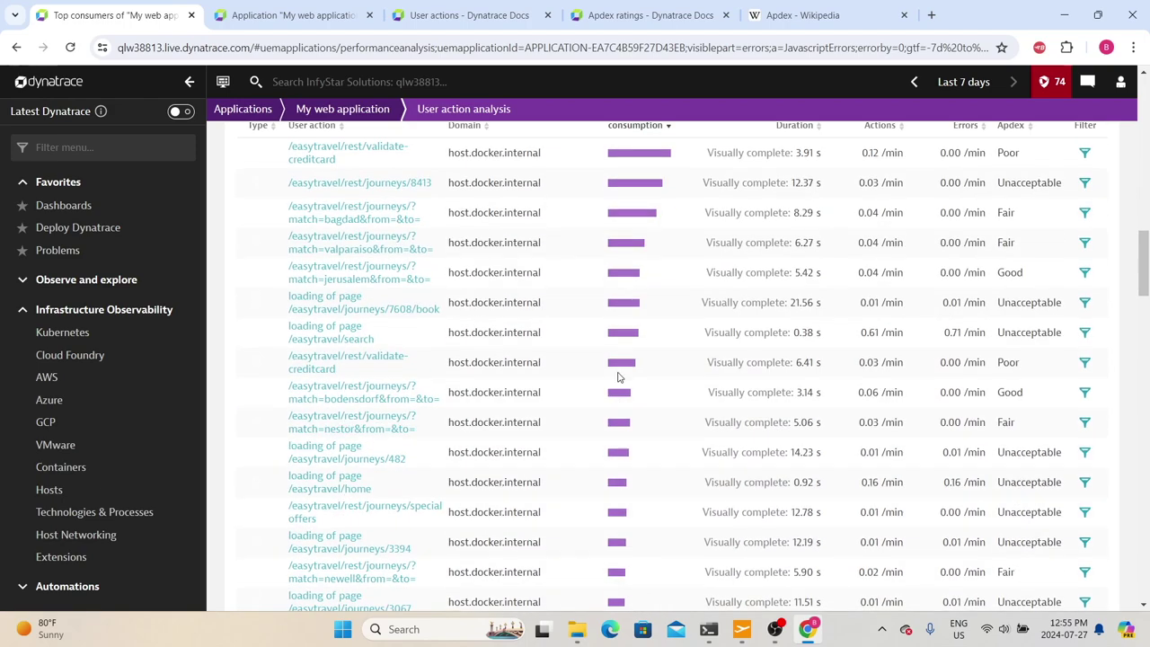
pyautogui.scroll(3, 619, 367)
pyautogui.scroll(5, 953, 476)
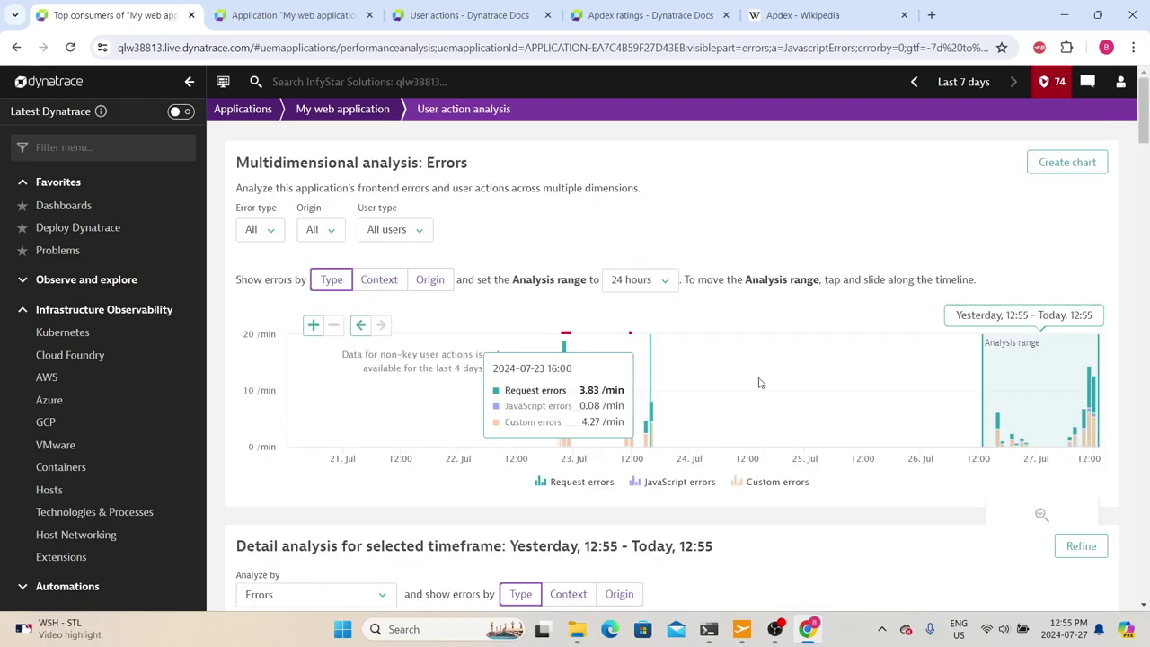
pyautogui.scroll(-2, 755, 343)
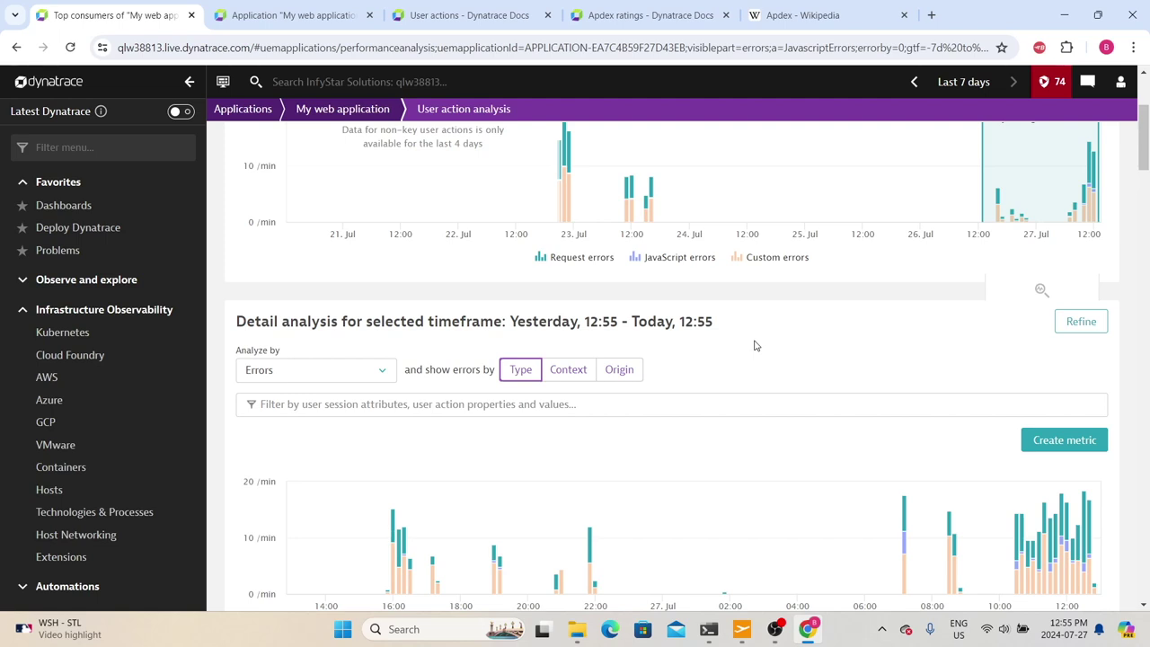
# - Return to the My web application overview and go through its 3rd party, CDN and 1st party resources
pyautogui.hotkey('alt', 'Left')
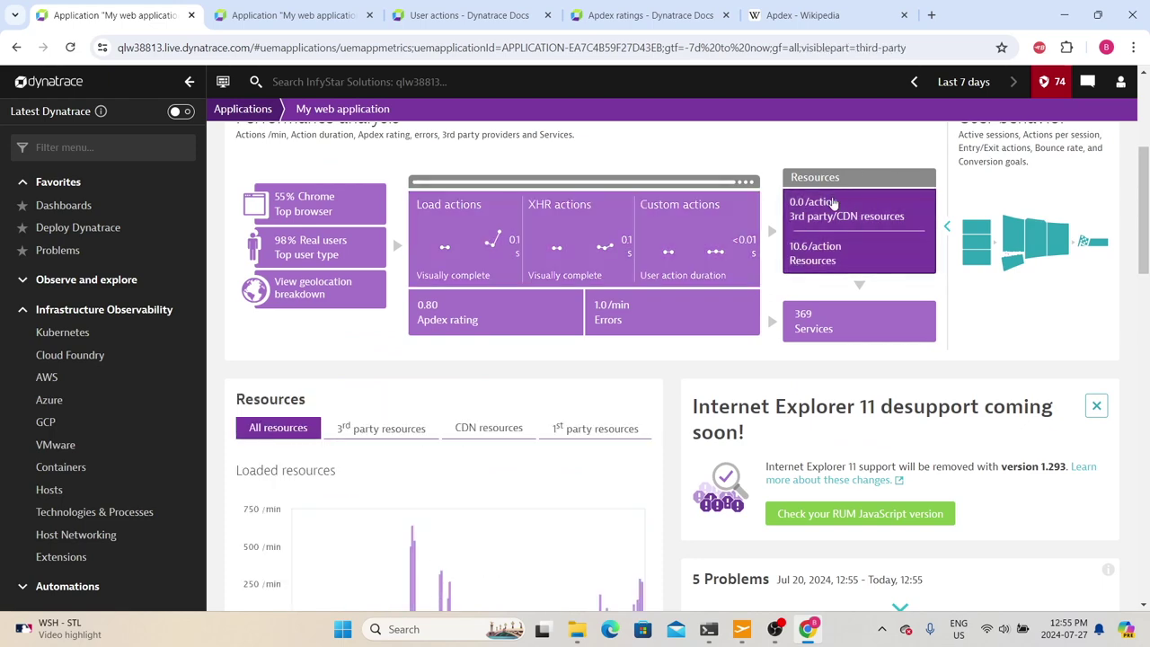
pyautogui.scroll(2, 326, 431)
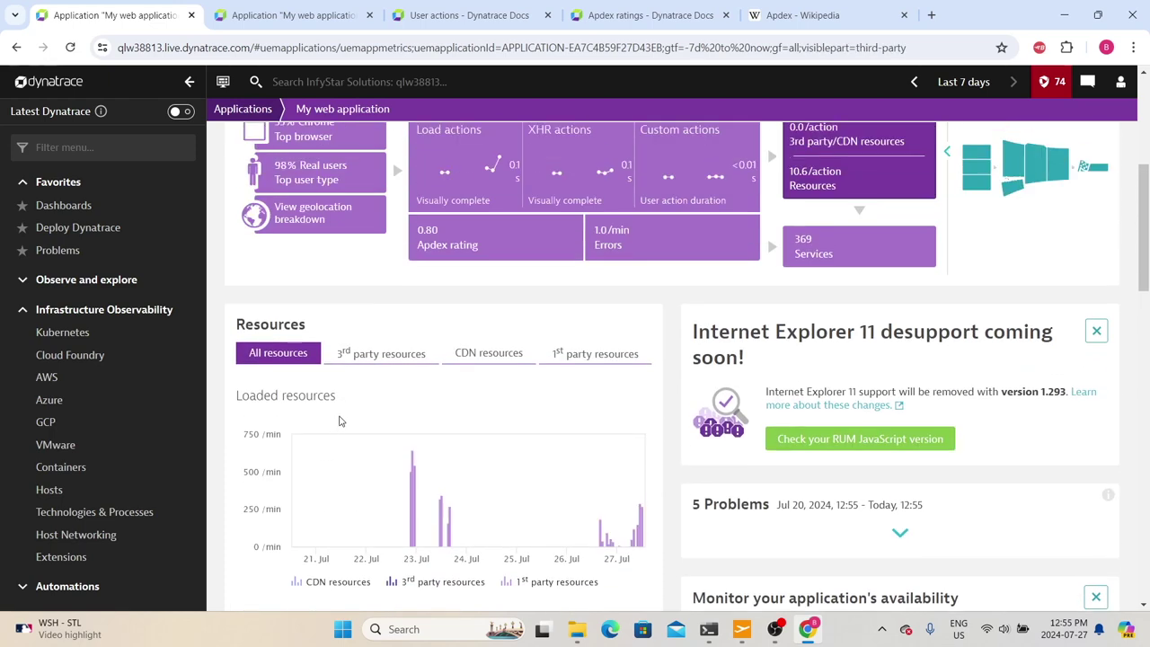
pyautogui.click(344, 356)
pyautogui.click(490, 360)
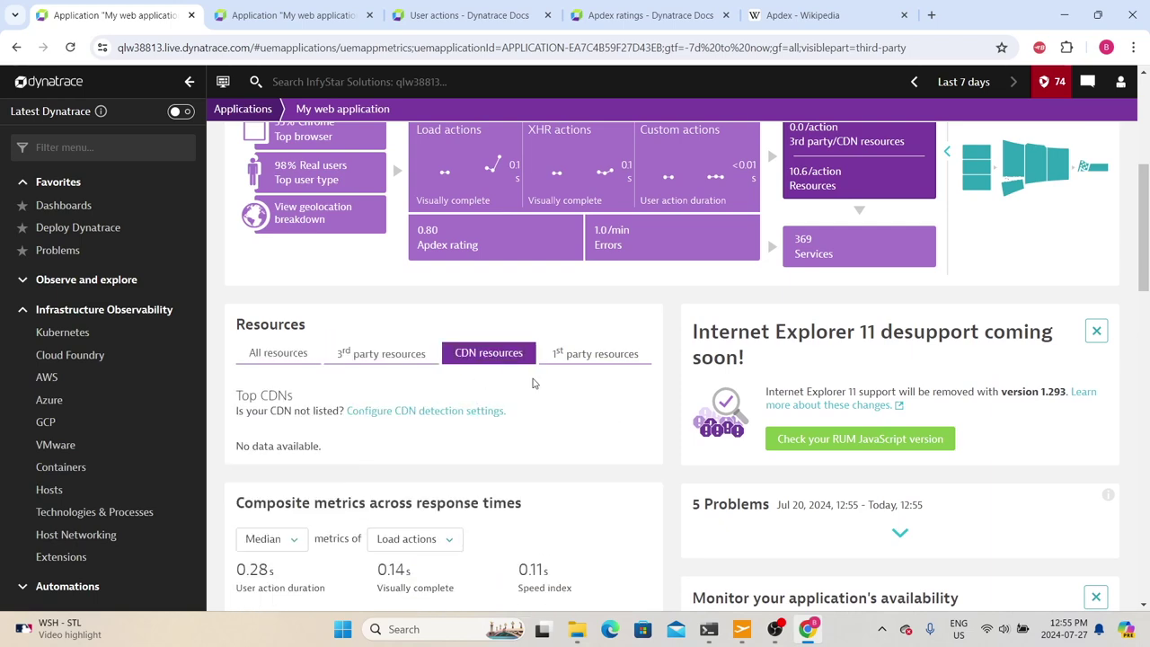
pyautogui.click(571, 359)
pyautogui.scroll(-2, 549, 386)
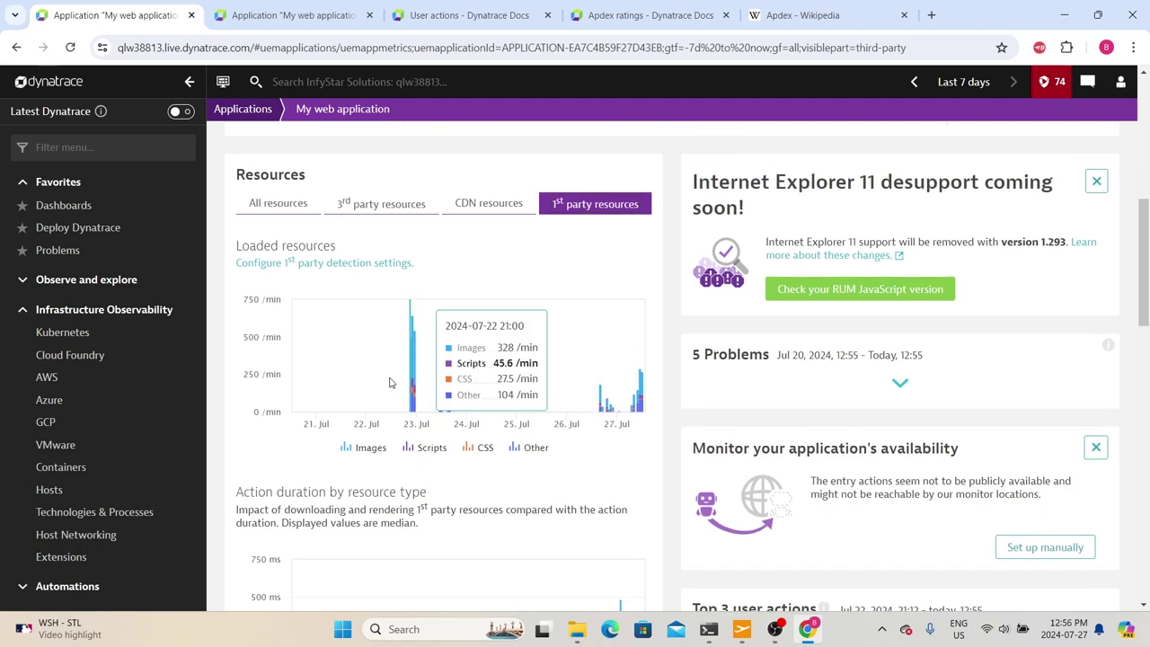
pyautogui.click(382, 204)
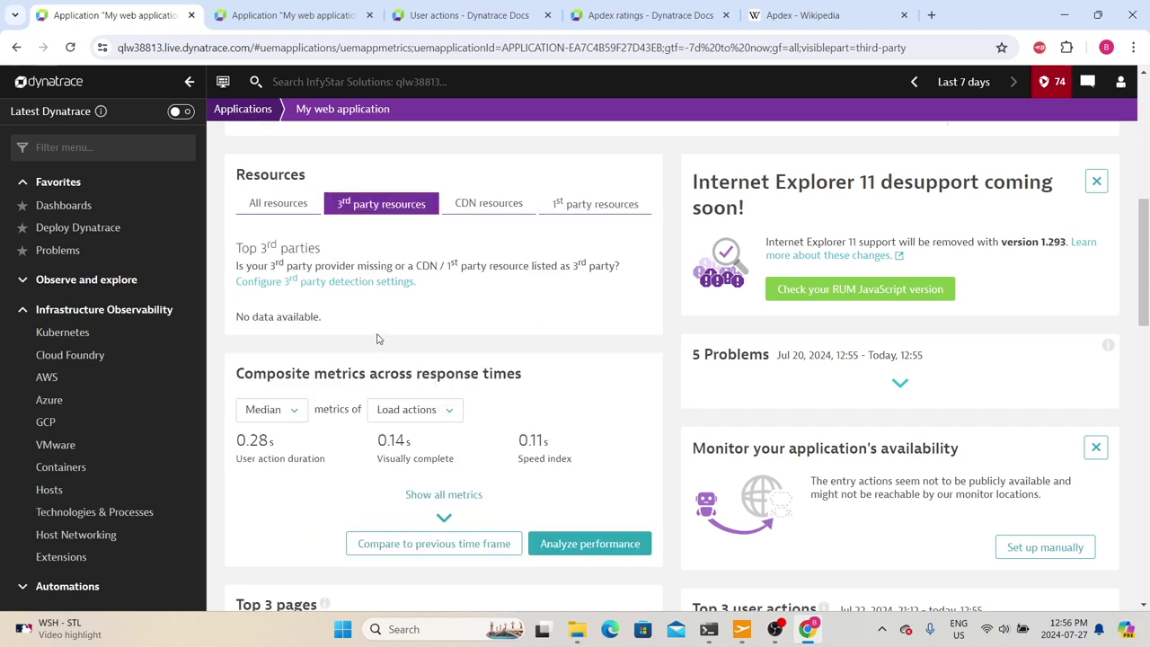
pyautogui.tripleClick(239, 316)
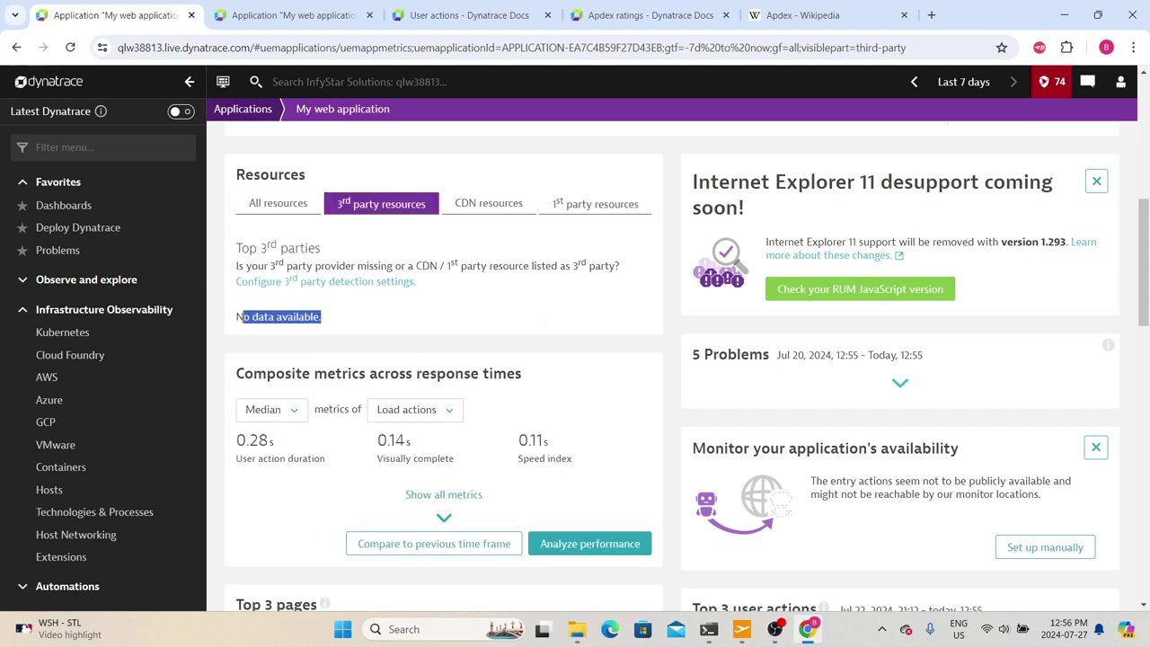
# - Show the 1st party resources and examine the loaded resources and action duration by resource type
pyautogui.click(597, 204)
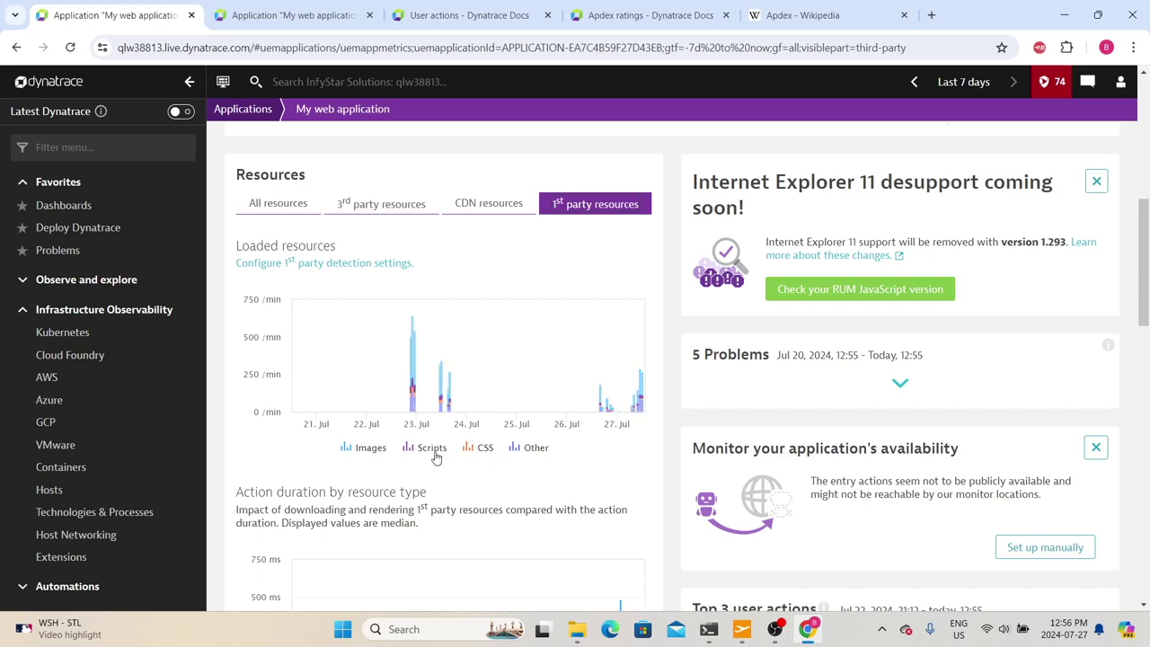
pyautogui.scroll(-3, 531, 449)
pyautogui.scroll(3, 531, 449)
pyautogui.scroll(-2, 238, 359)
pyautogui.moveTo(236, 342); pyautogui.dragTo(482, 342)
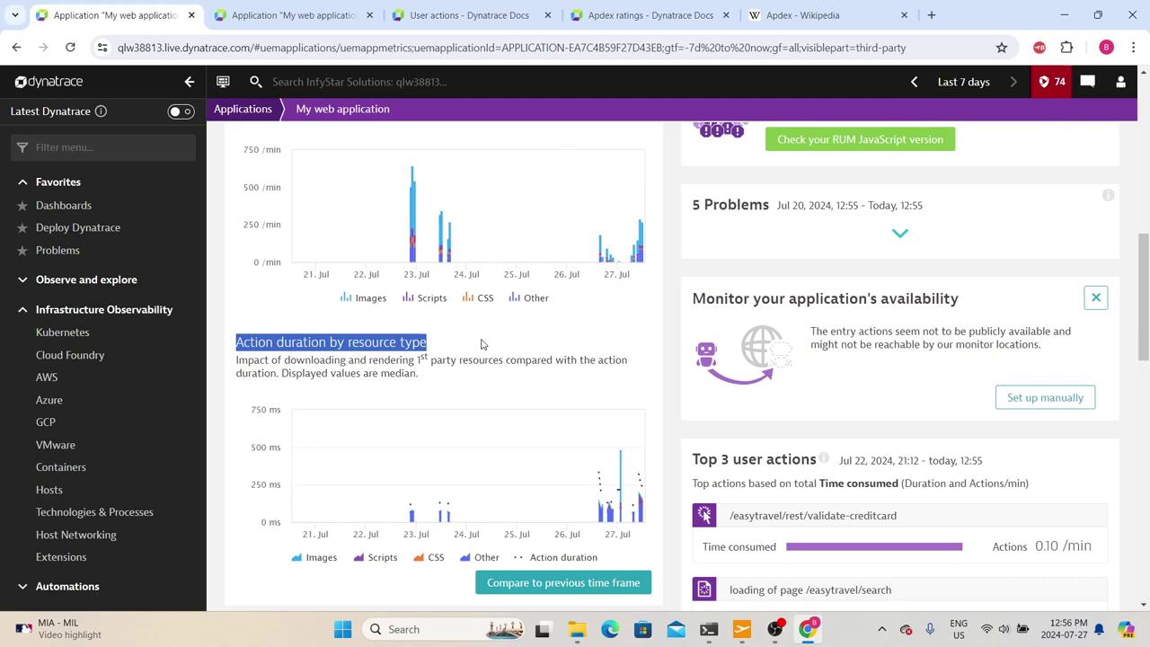
pyautogui.scroll(-1, 450, 422)
# - Show the called services and examine their response times, requests and error rates
pyautogui.scroll(5, 579, 447)
pyautogui.click(836, 398)
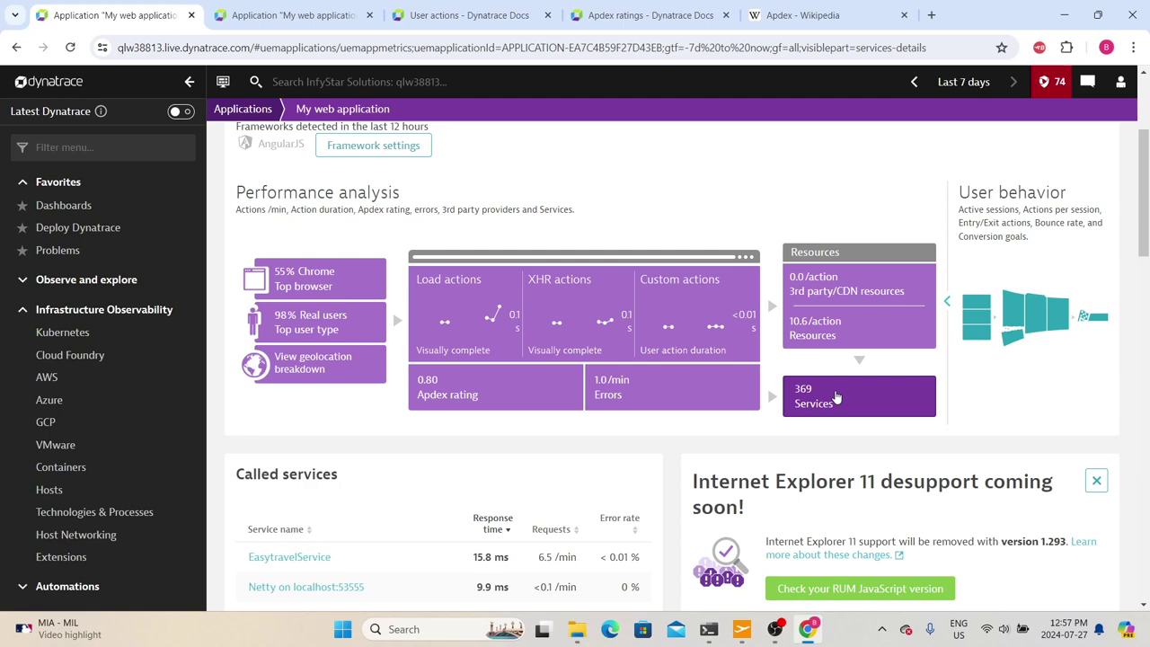
pyautogui.scroll(-4, 575, 400)
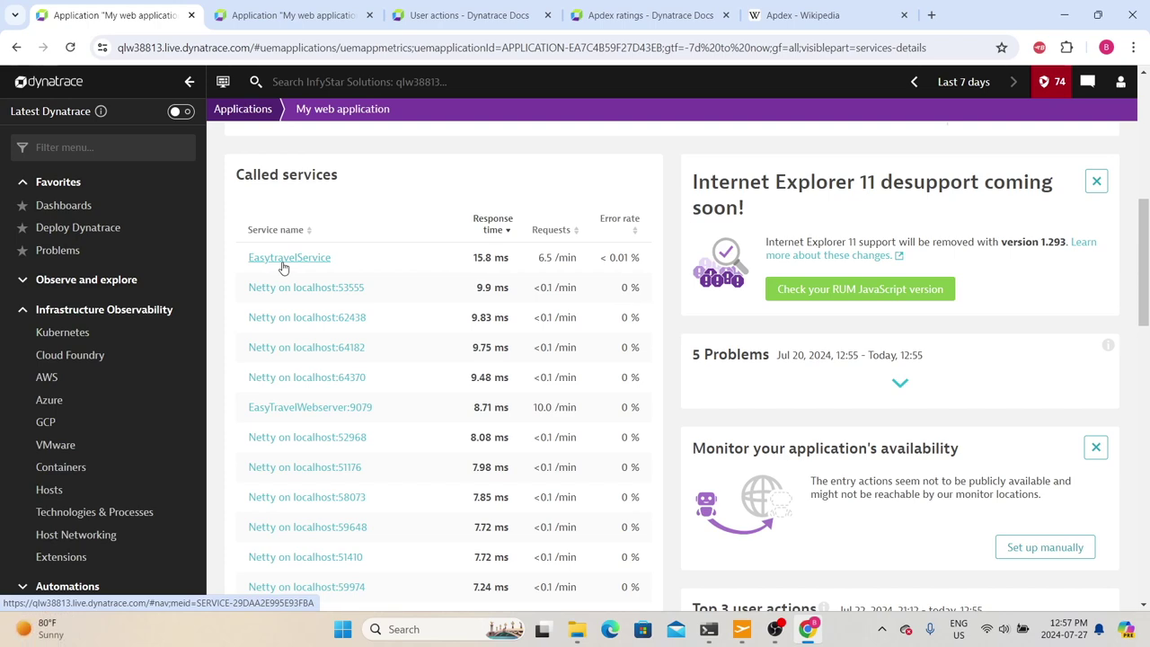
pyautogui.scroll(3, 214, 343)
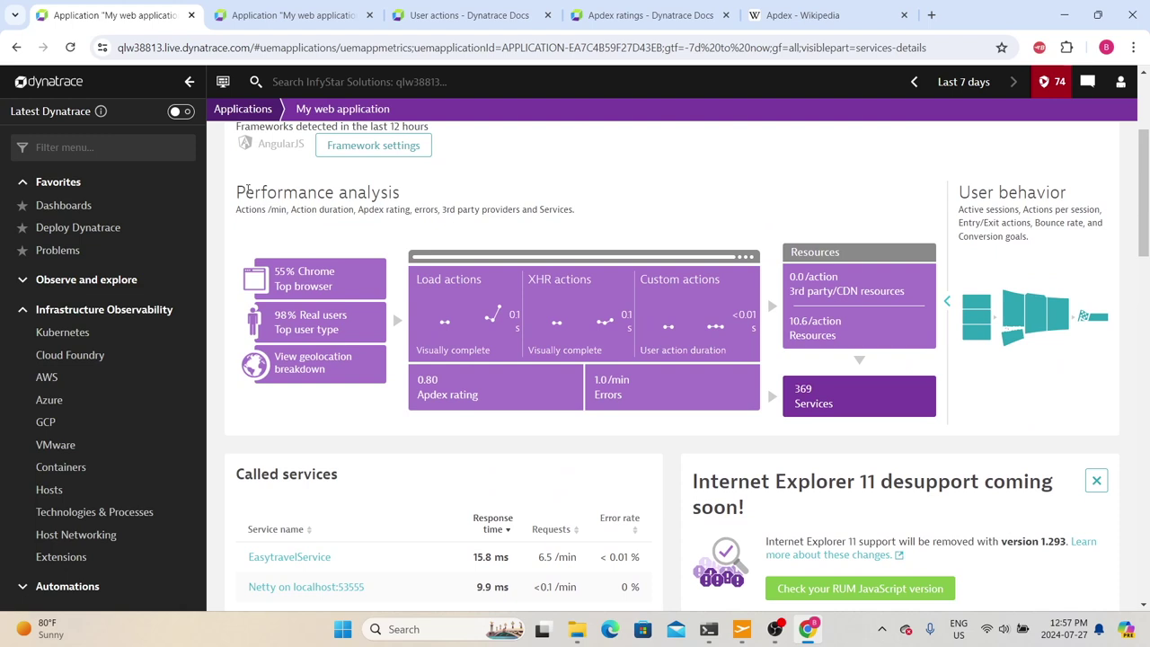
# - Switch from performance analysis to user behavior and examine the shares of new and returning users and the active users chart
pyautogui.moveTo(233, 198); pyautogui.dragTo(362, 195)
pyautogui.moveTo(293, 208); pyautogui.dragTo(606, 228)
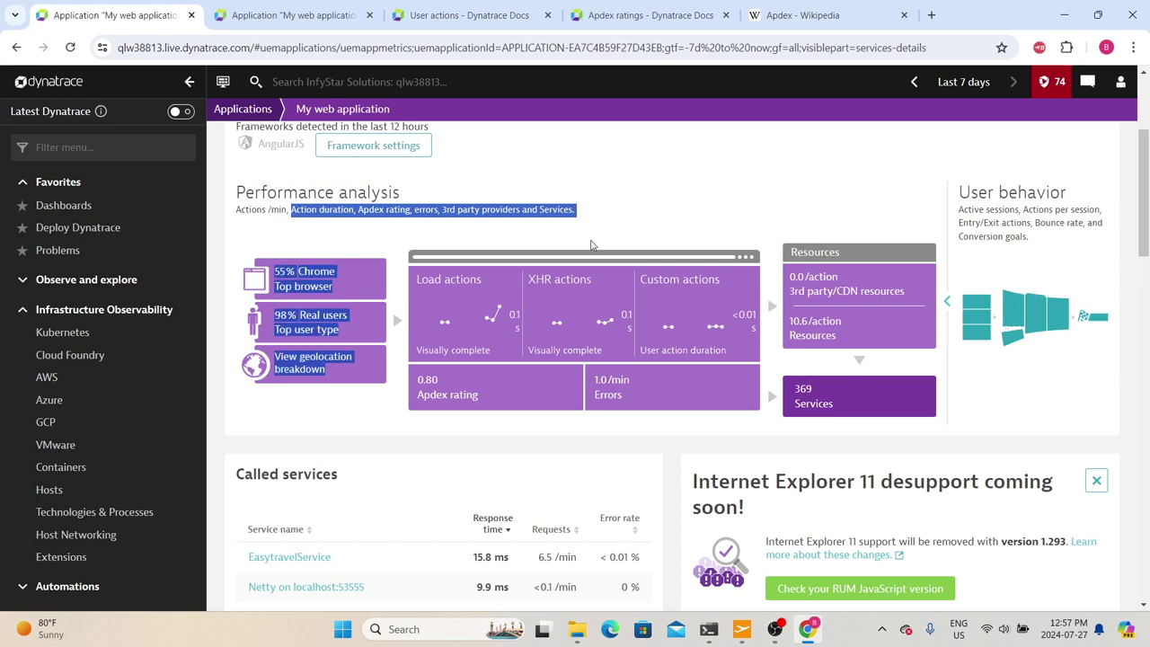
pyautogui.click(959, 308)
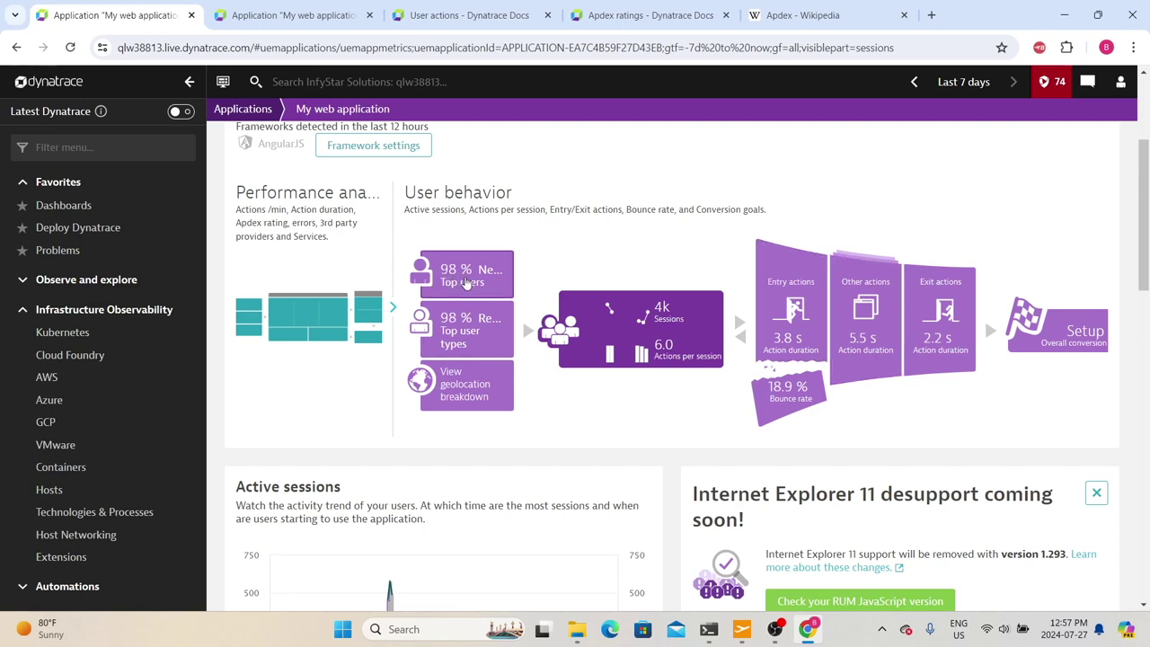
pyautogui.click(466, 283)
pyautogui.scroll(-1, 305, 372)
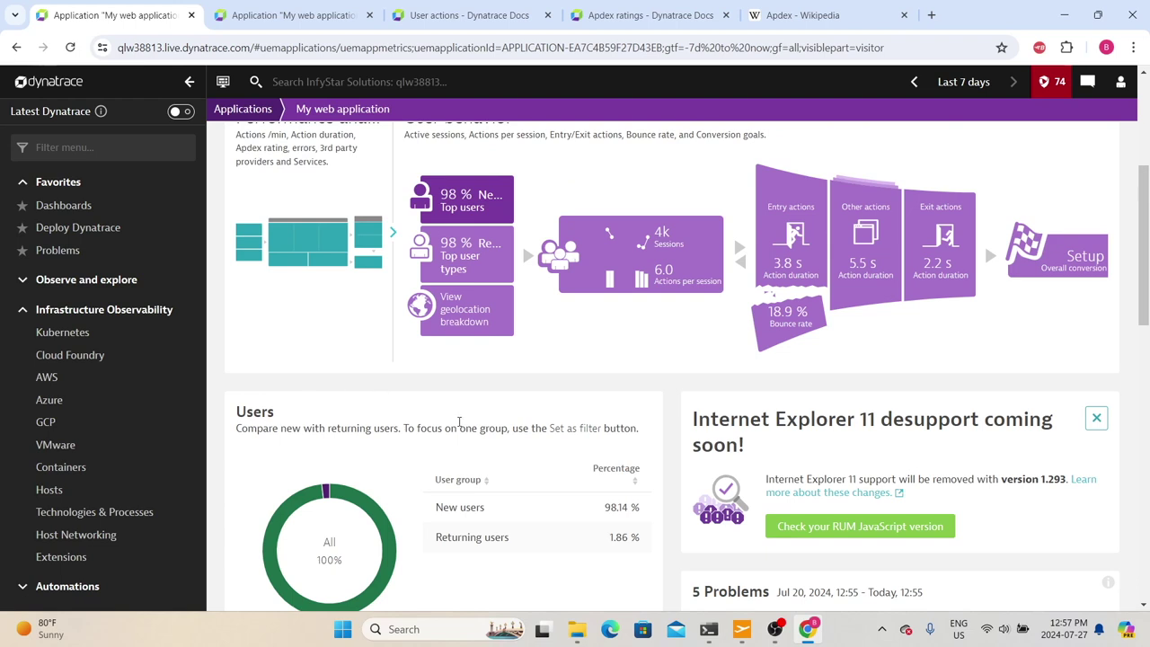
pyautogui.scroll(-3, 462, 427)
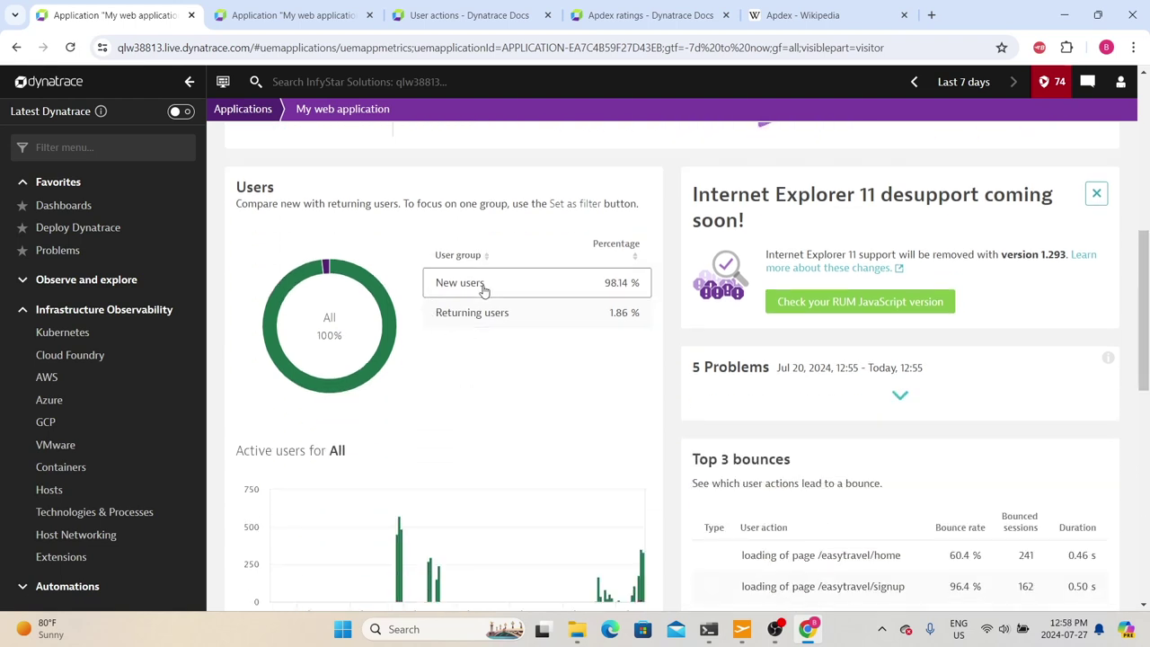
pyautogui.scroll(1, 409, 285)
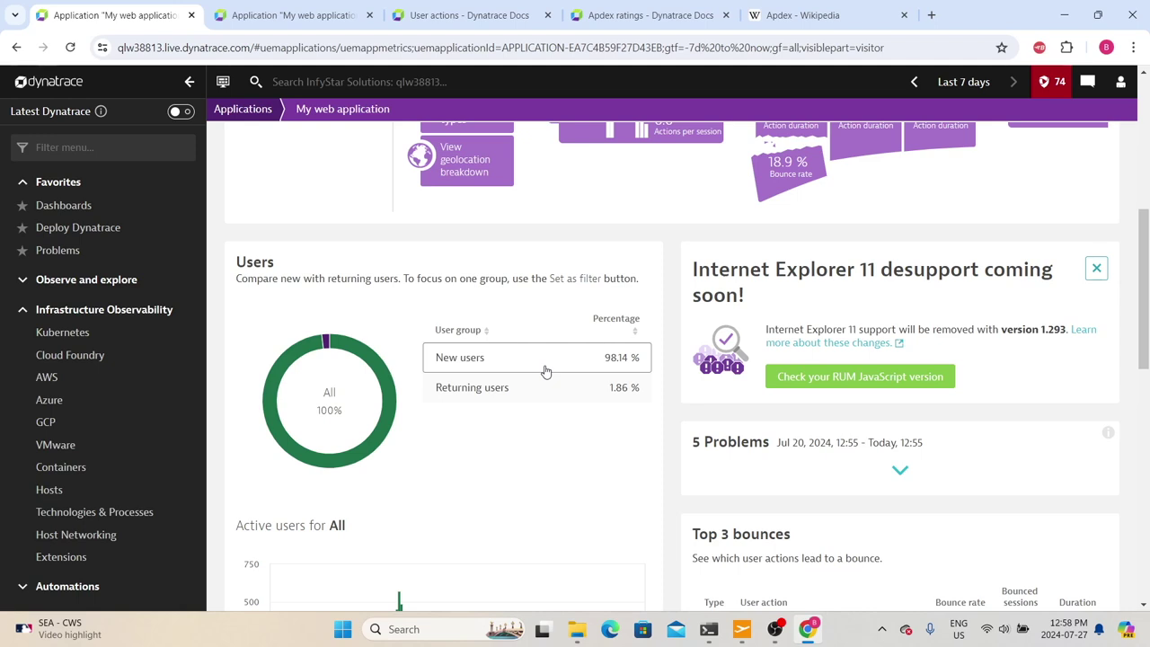
pyautogui.scroll(-4, 545, 370)
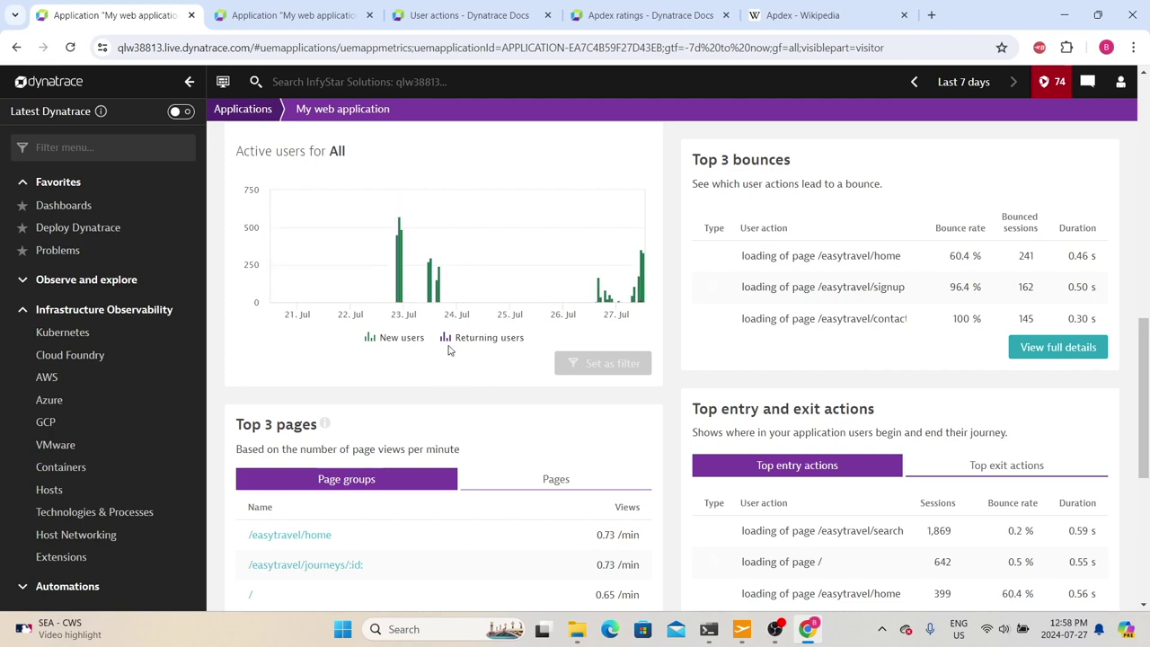
# - Show the top user types and examine the shares of real users and robots
pyautogui.scroll(6, 477, 359)
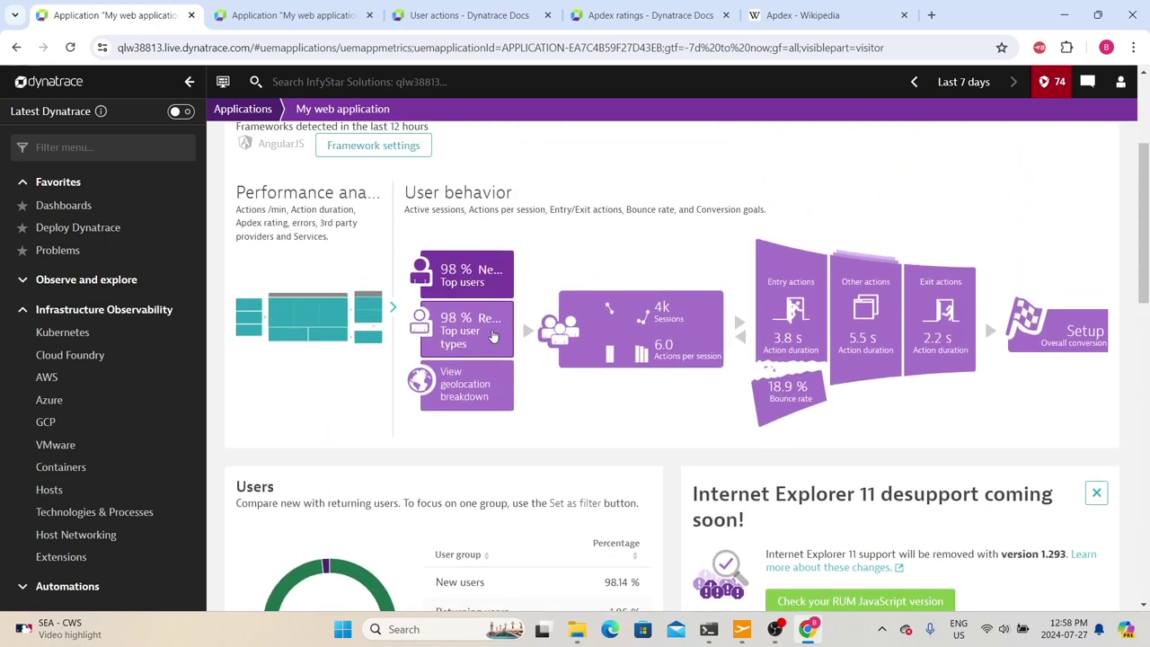
pyautogui.scroll(-1, 483, 342)
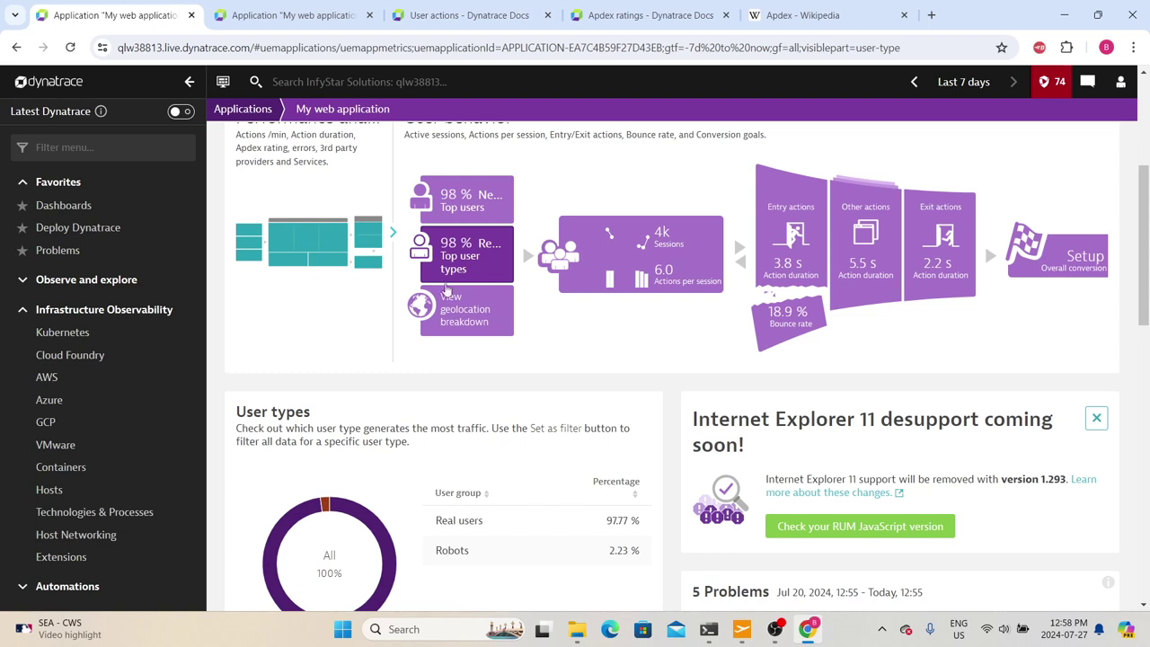
pyautogui.scroll(-2, 416, 322)
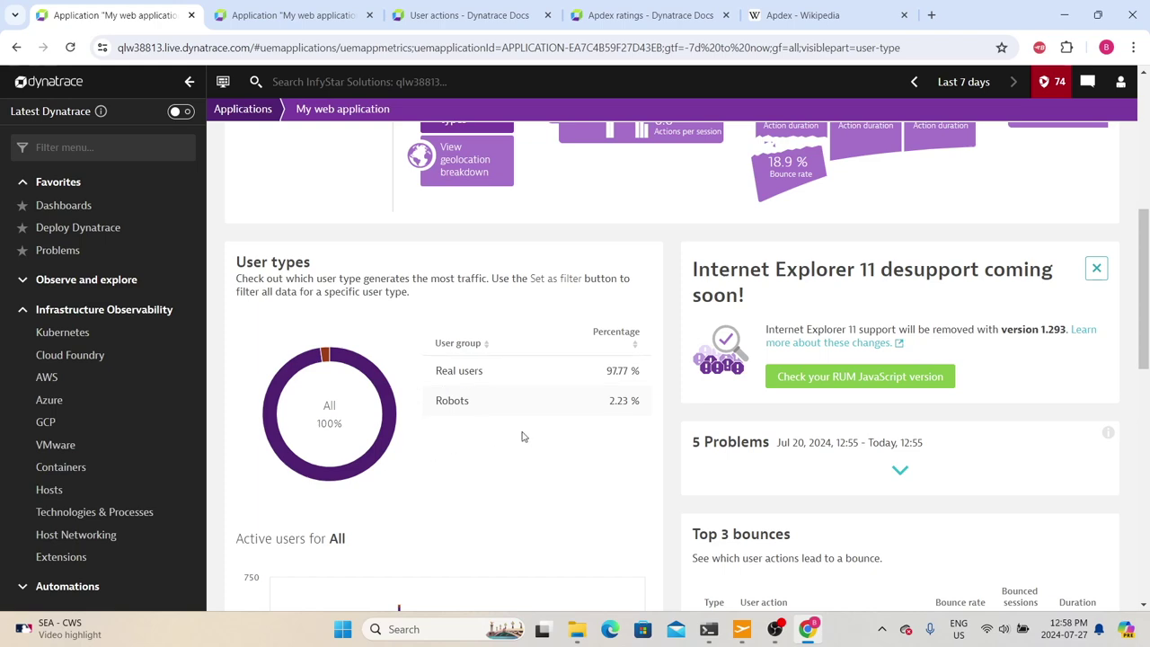
pyautogui.scroll(-3, 513, 437)
pyautogui.scroll(3, 444, 425)
# - Show the geolocation breakdown and examine the world map and active sessions per country
pyautogui.scroll(2, 485, 386)
pyautogui.scroll(-10, 380, 475)
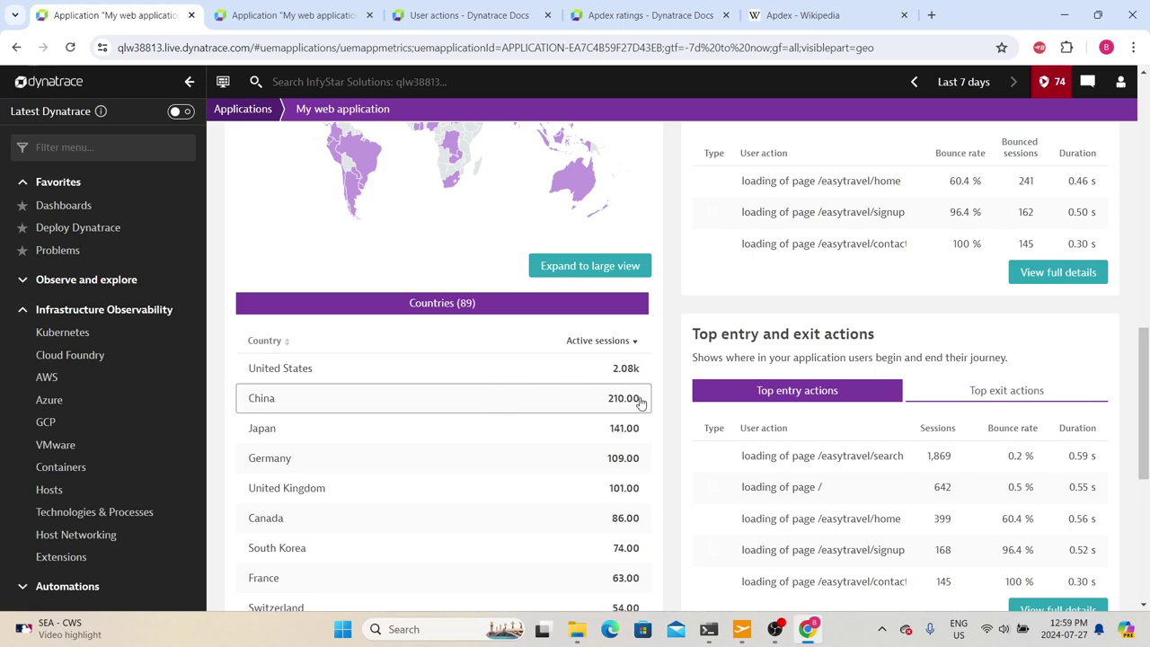
pyautogui.scroll(-3, 539, 413)
pyautogui.scroll(1, 476, 342)
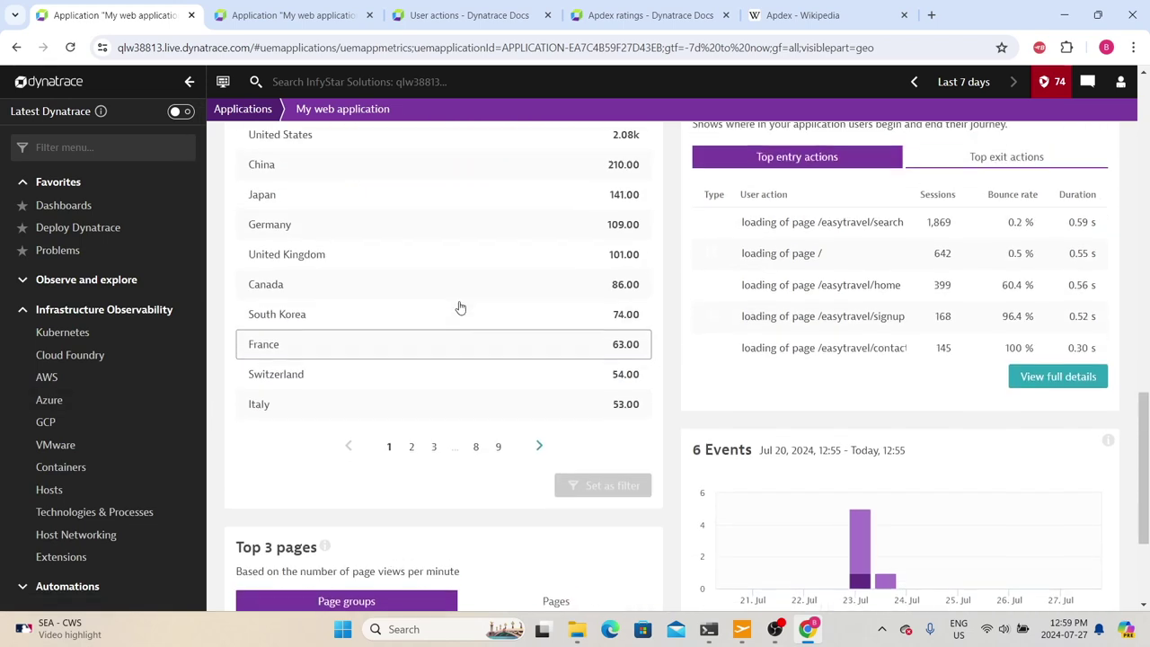
pyautogui.scroll(3, 462, 308)
pyautogui.scroll(2, 475, 310)
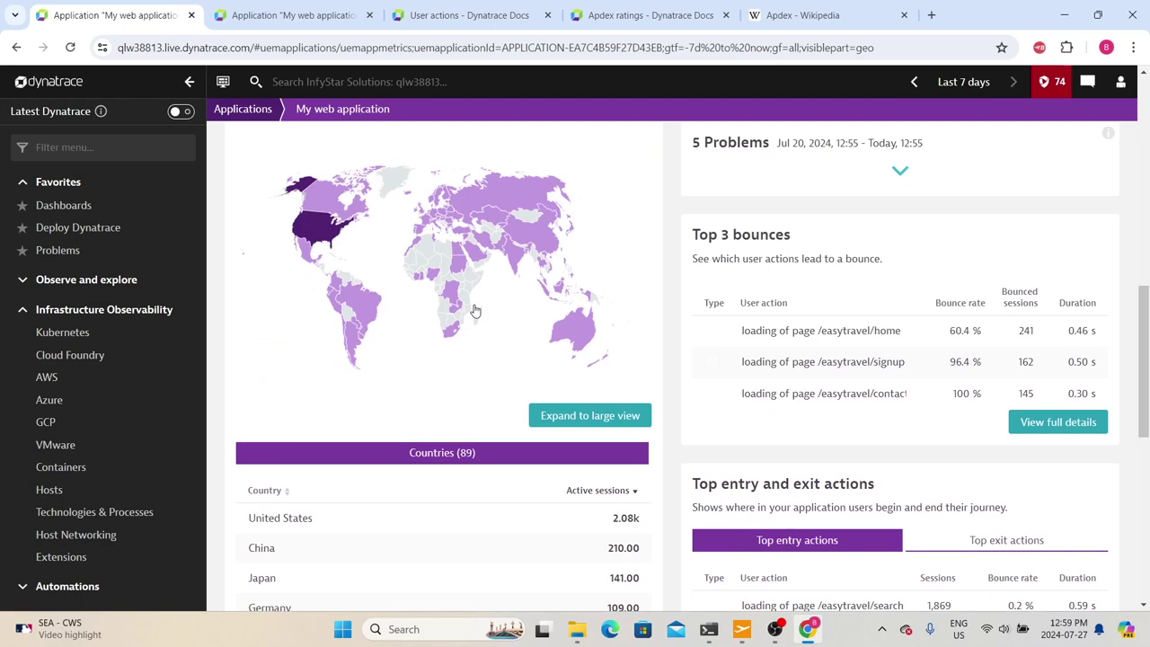
# - Show the session details in user behavior and examine the active sessions and user engagement charts
pyautogui.scroll(3, 474, 310)
pyautogui.scroll(3, 472, 334)
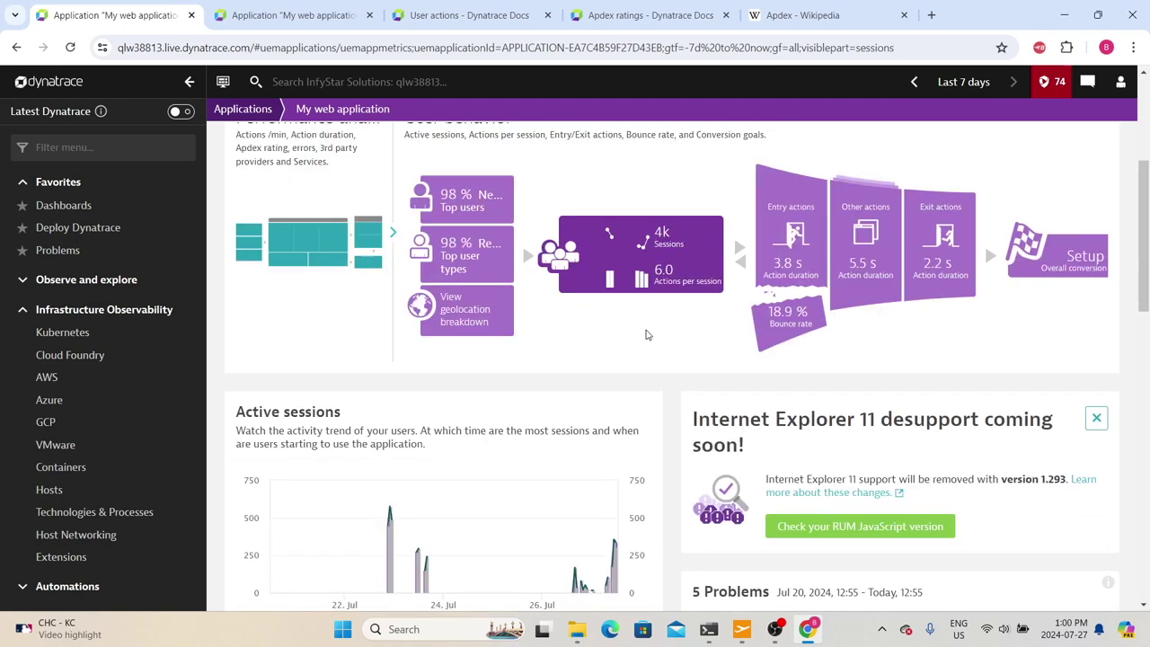
pyautogui.scroll(-1, 647, 269)
pyautogui.scroll(-3, 512, 297)
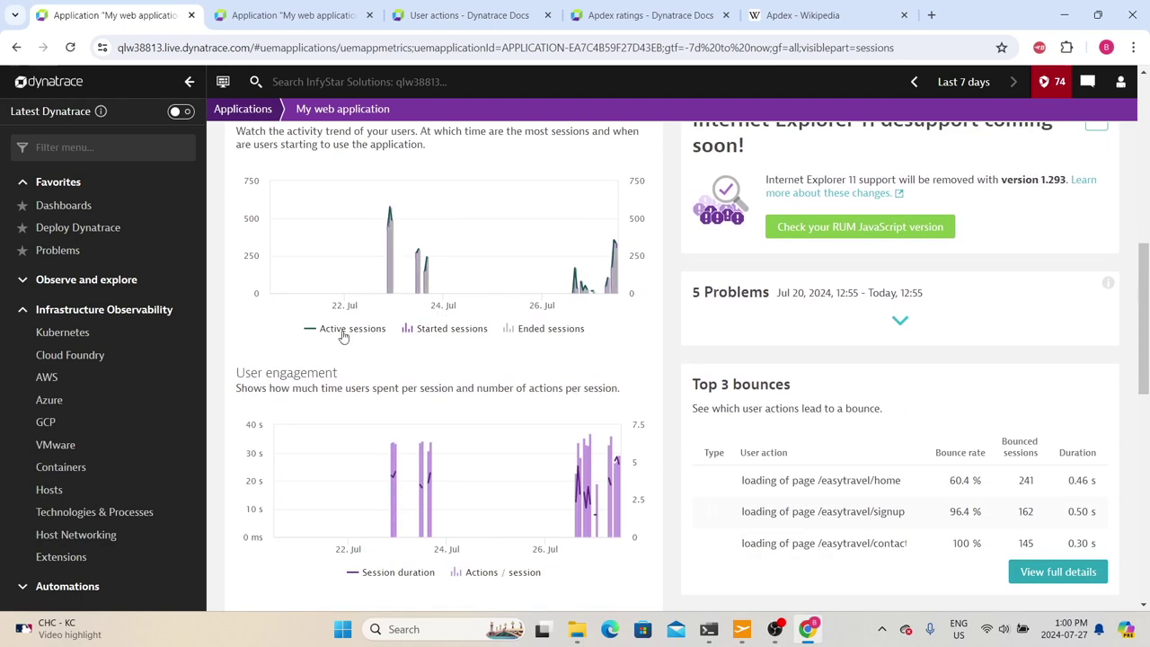
pyautogui.scroll(3, 328, 337)
pyautogui.scroll(-3, 373, 485)
pyautogui.scroll(-4, 371, 476)
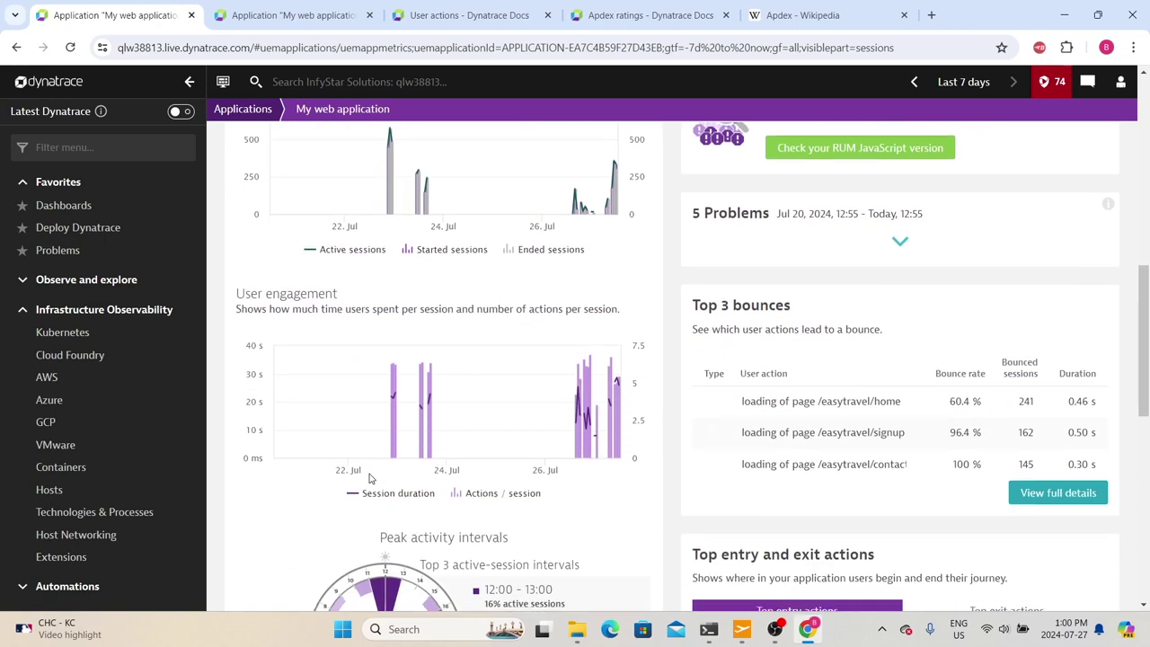
# - Examine the peak activity intervals for active sessions and session starts in the session details
pyautogui.moveTo(379, 320); pyautogui.dragTo(554, 324)
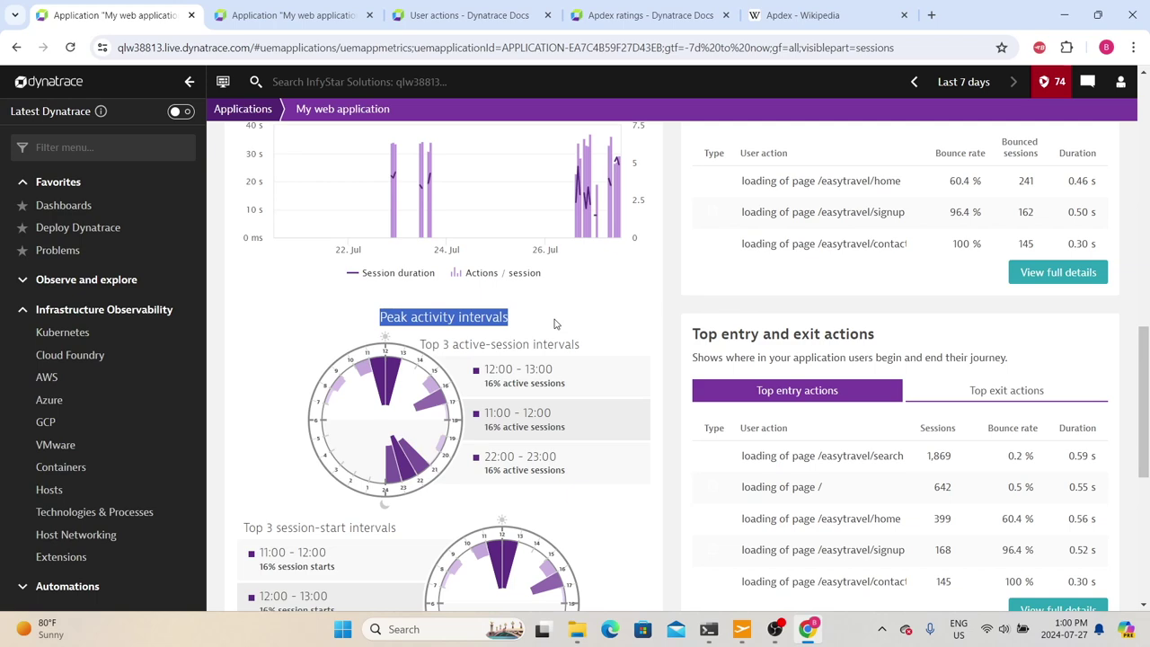
pyautogui.scroll(10, 554, 323)
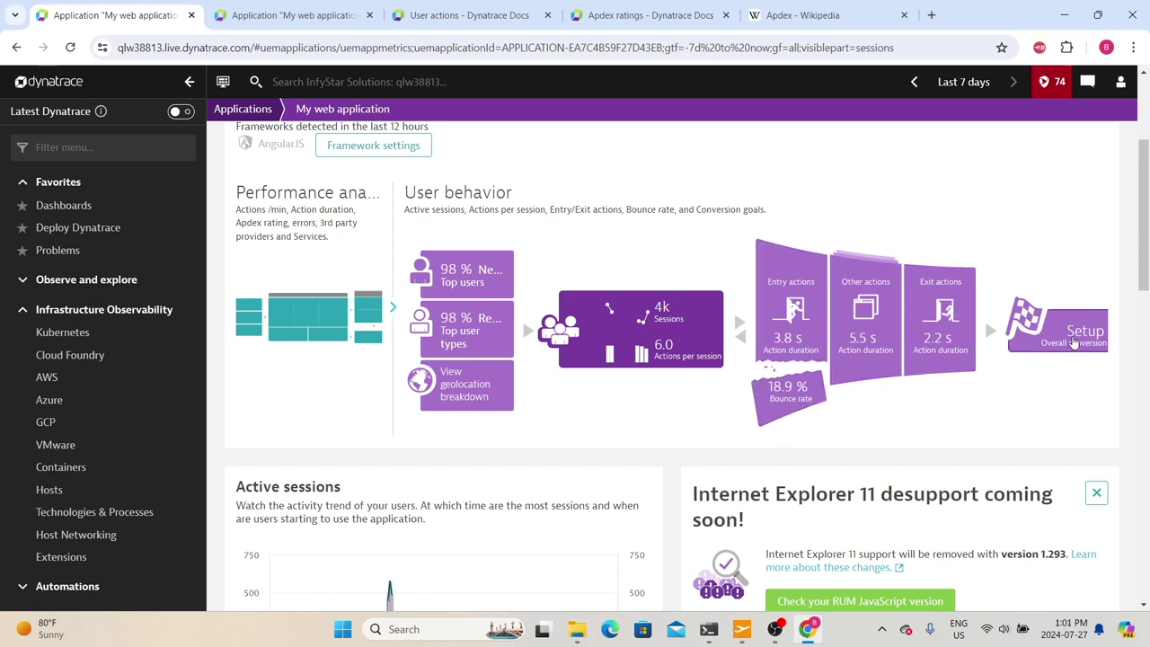
pyautogui.scroll(-4, 849, 317)
pyautogui.scroll(-4, 848, 318)
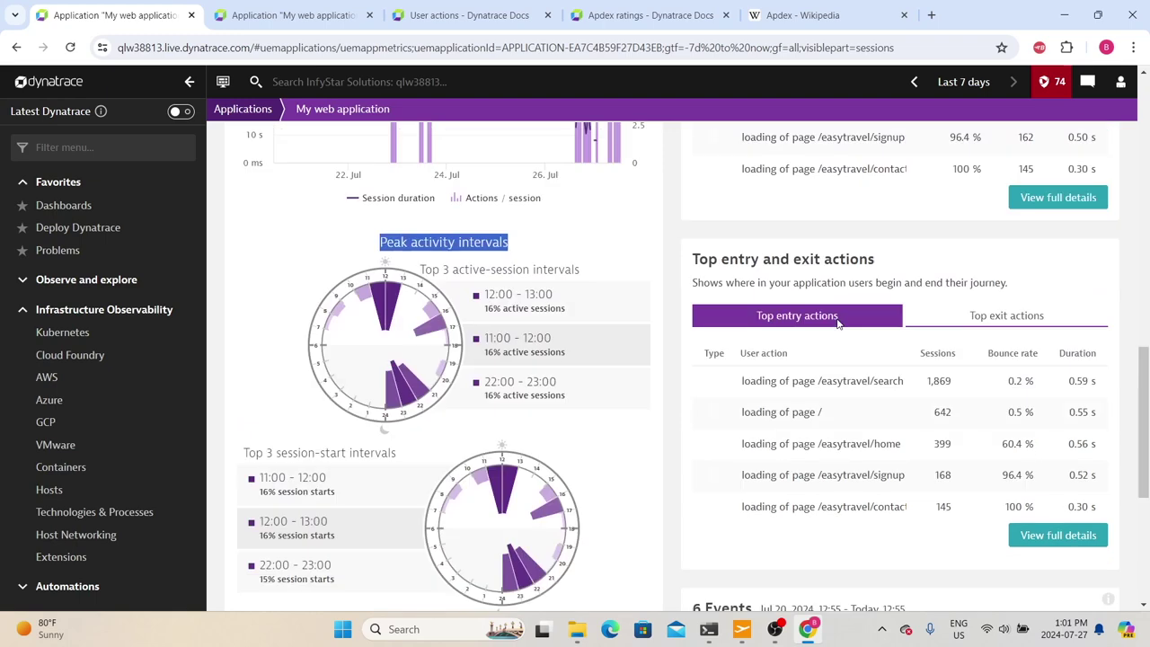
# - Examine the Top 3 bounces list to see which user actions lead to a bounce
pyautogui.scroll(3, 716, 286)
pyautogui.scroll(1, 716, 285)
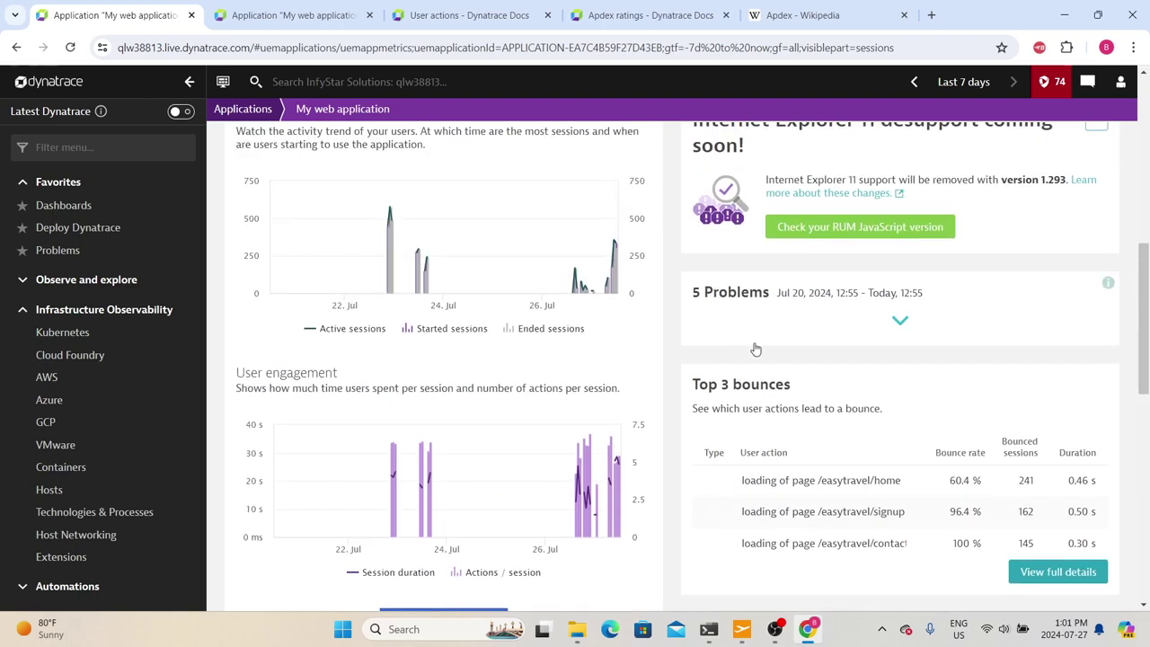
pyautogui.moveTo(696, 385); pyautogui.dragTo(790, 376)
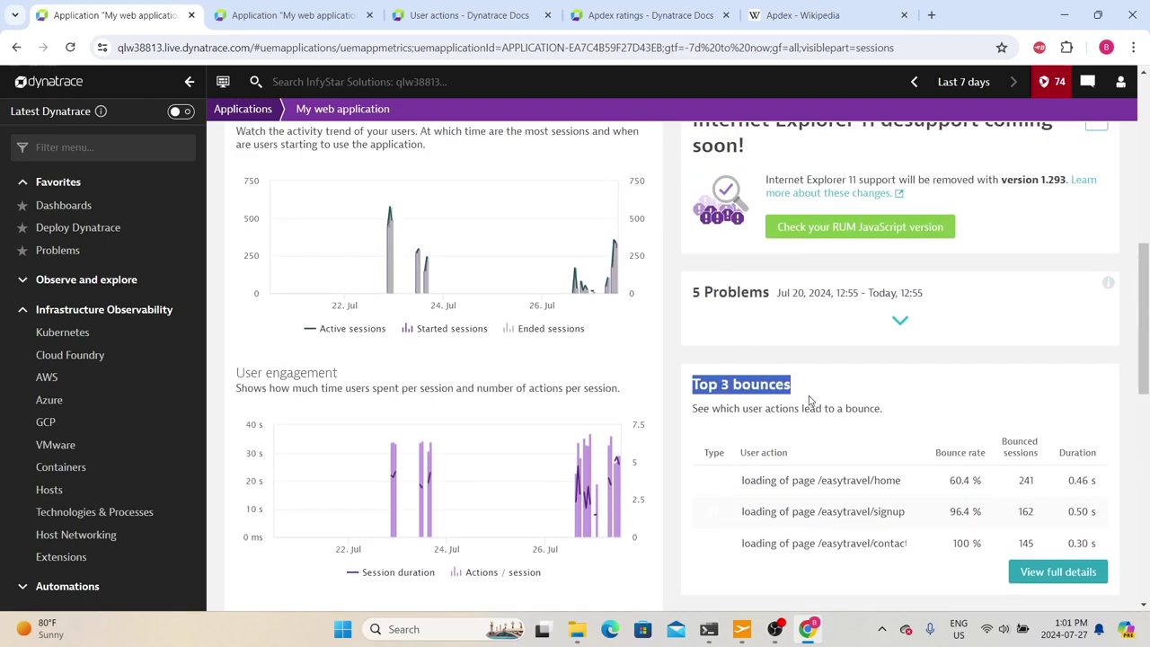
# - Compare the top entry and exit actions, and open the full details of the exit actions
pyautogui.scroll(-3, 809, 400)
pyautogui.moveTo(708, 334); pyautogui.dragTo(843, 343)
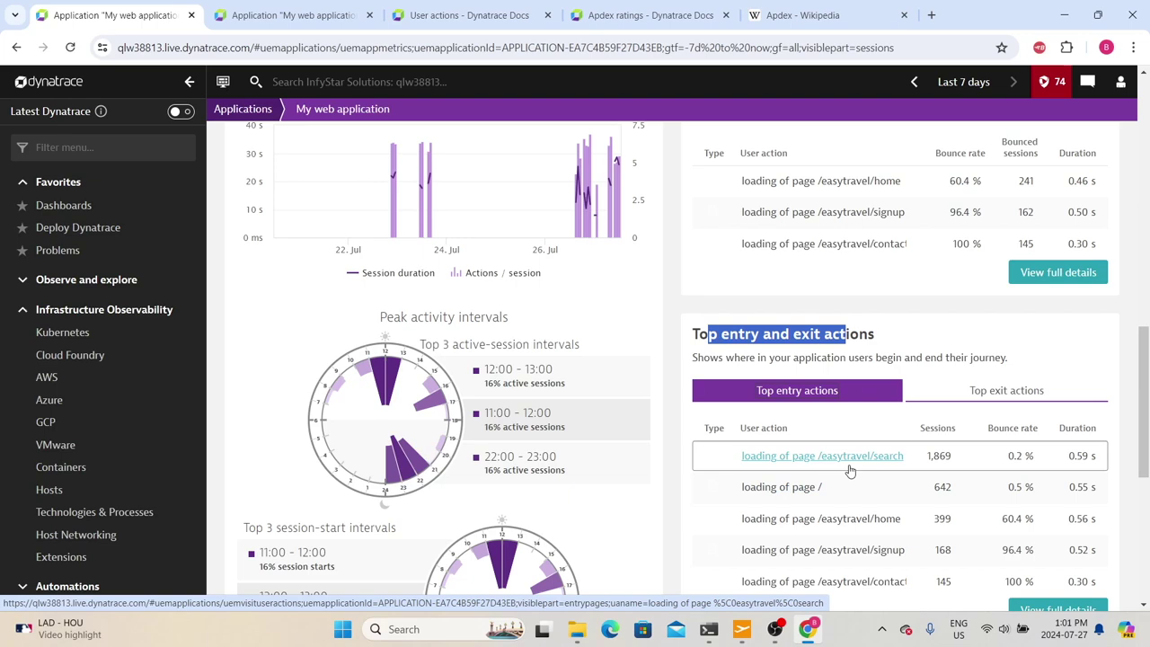
pyautogui.click(1010, 391)
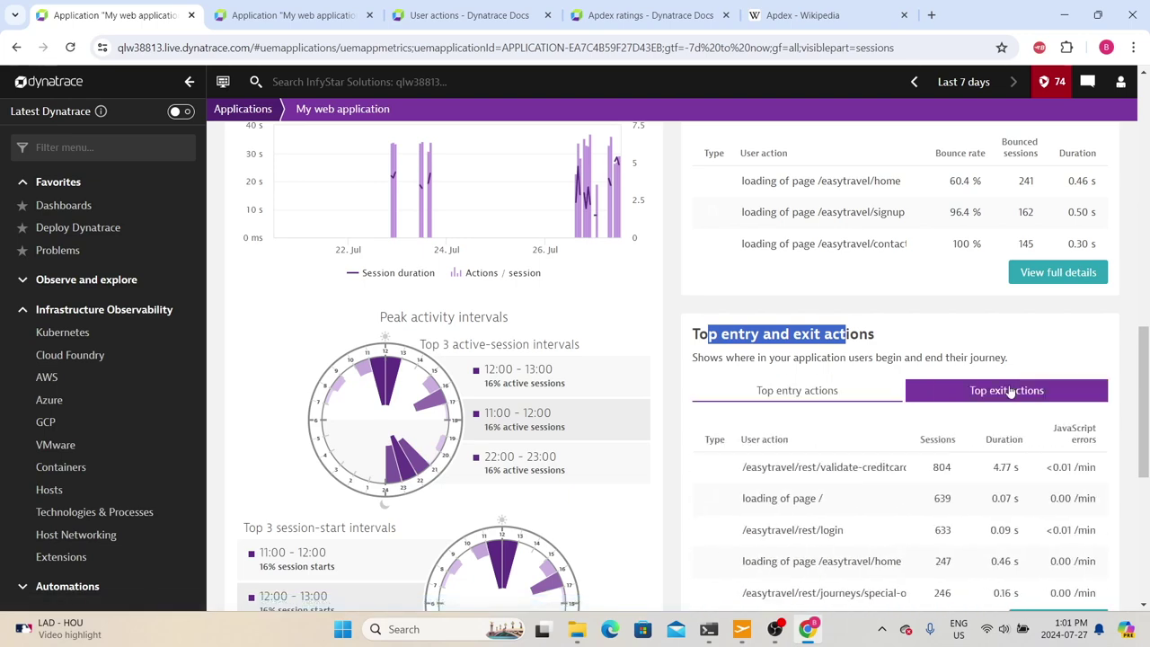
pyautogui.scroll(-3, 1002, 392)
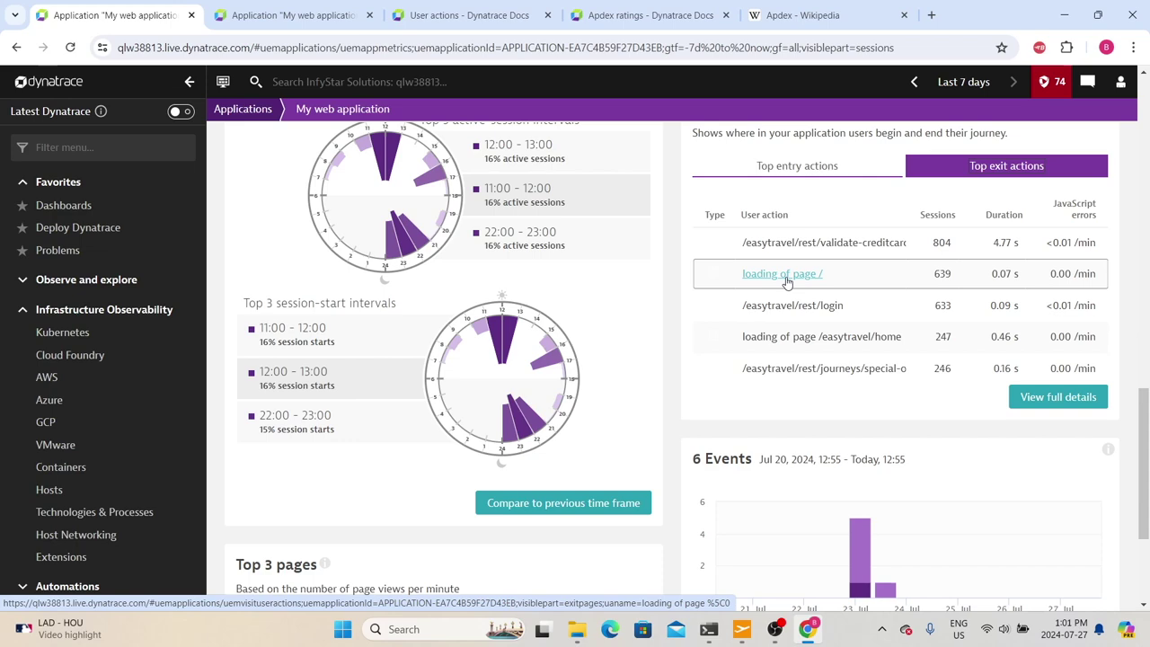
pyautogui.click(1067, 401)
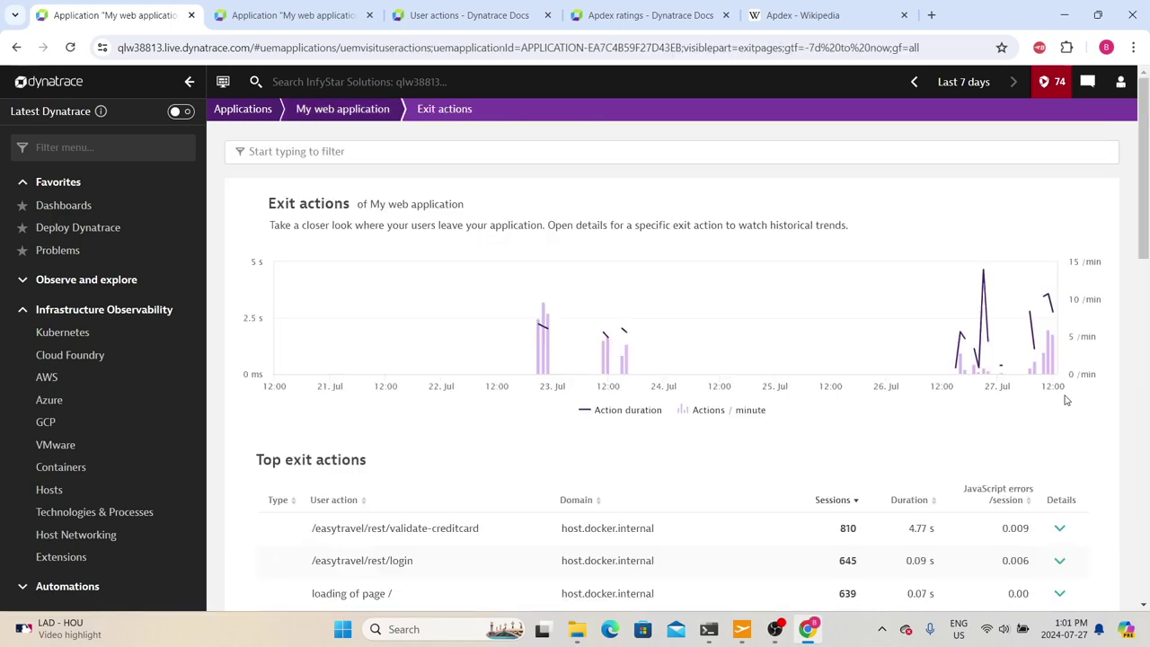
# - Return to the My web application overview and switch from user behavior to performance analysis
pyautogui.click(340, 109)
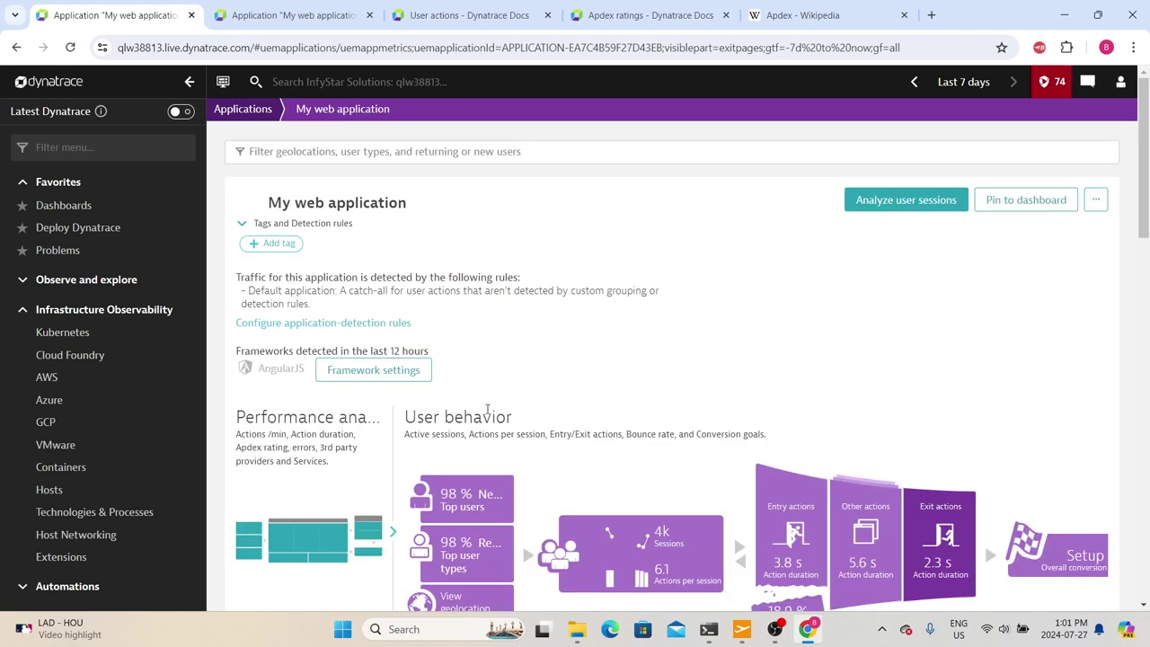
pyautogui.scroll(-2, 971, 431)
pyautogui.scroll(-6, 977, 438)
pyautogui.scroll(8, 977, 437)
pyautogui.click(311, 486)
pyautogui.scroll(-10, 342, 473)
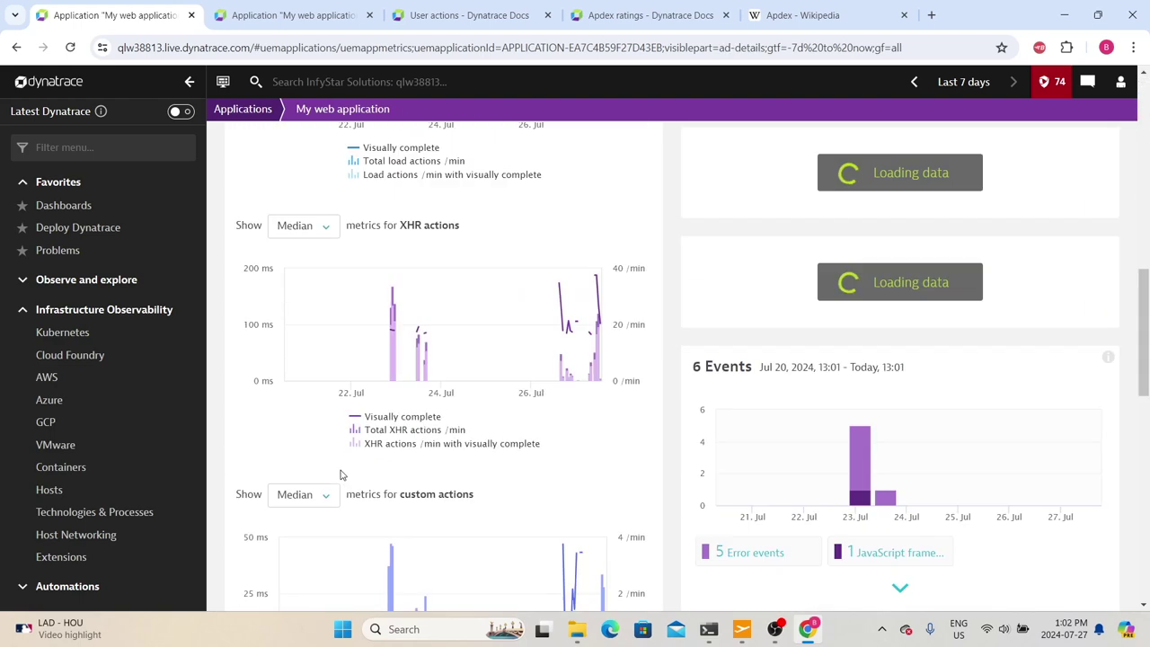
# - Show all composite metrics across response times and examine the median values for load actions
pyautogui.scroll(-3, 342, 474)
pyautogui.moveTo(242, 258); pyautogui.dragTo(572, 256)
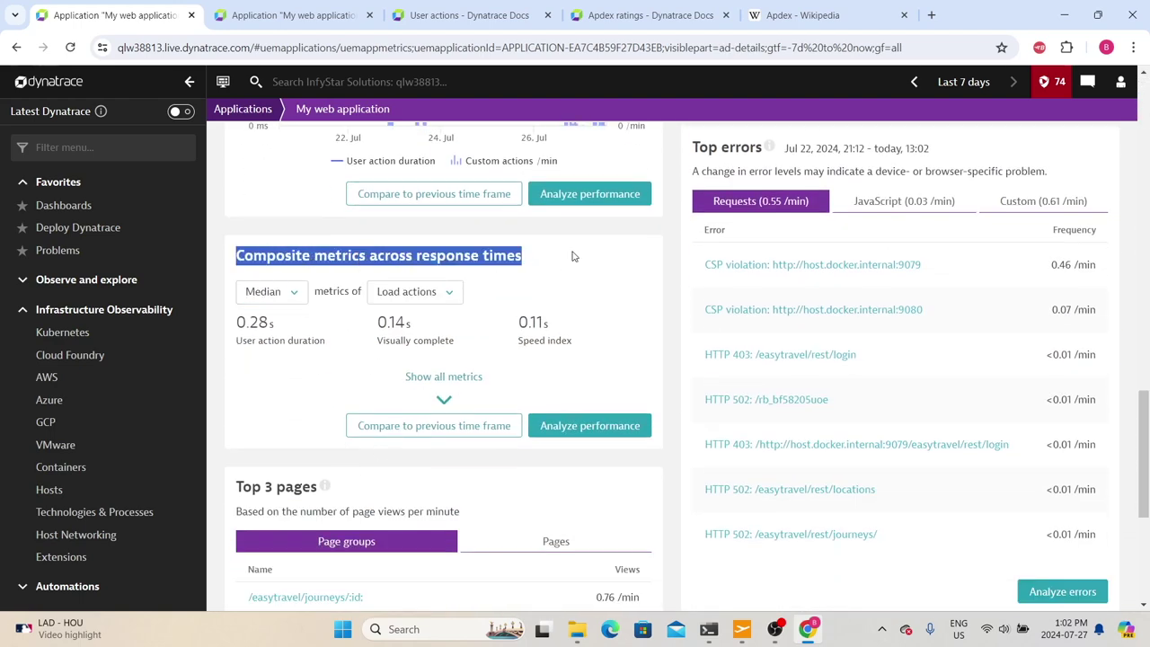
pyautogui.click(447, 402)
pyautogui.moveTo(340, 345); pyautogui.dragTo(230, 324)
pyautogui.moveTo(378, 342); pyautogui.dragTo(474, 352)
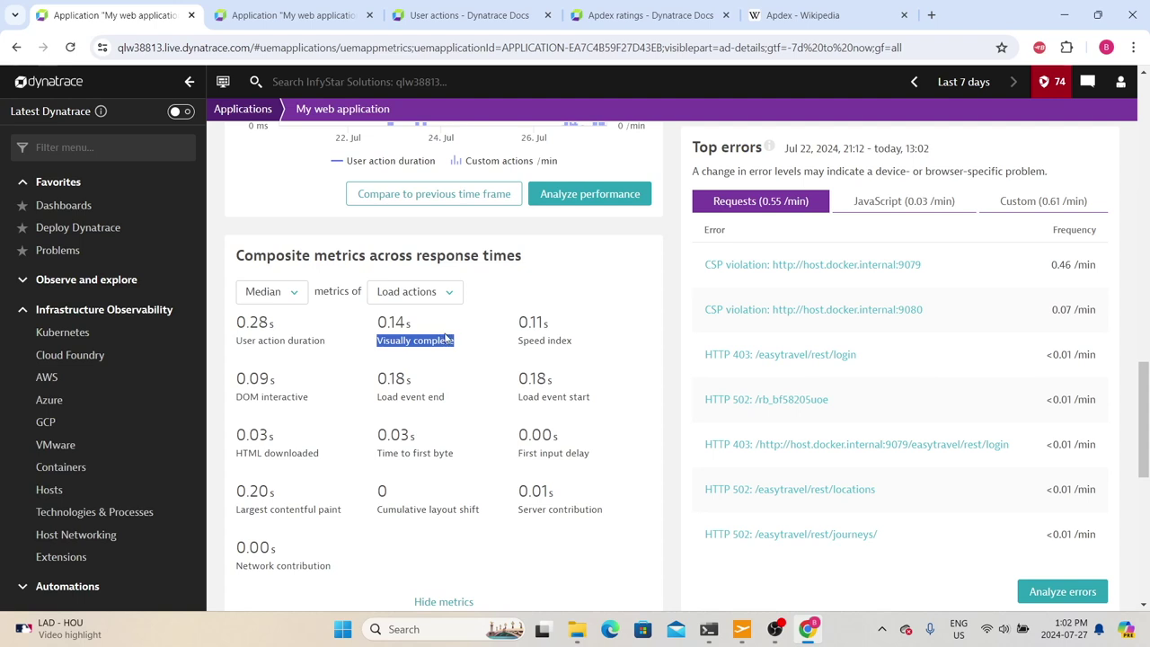
pyautogui.click(546, 346)
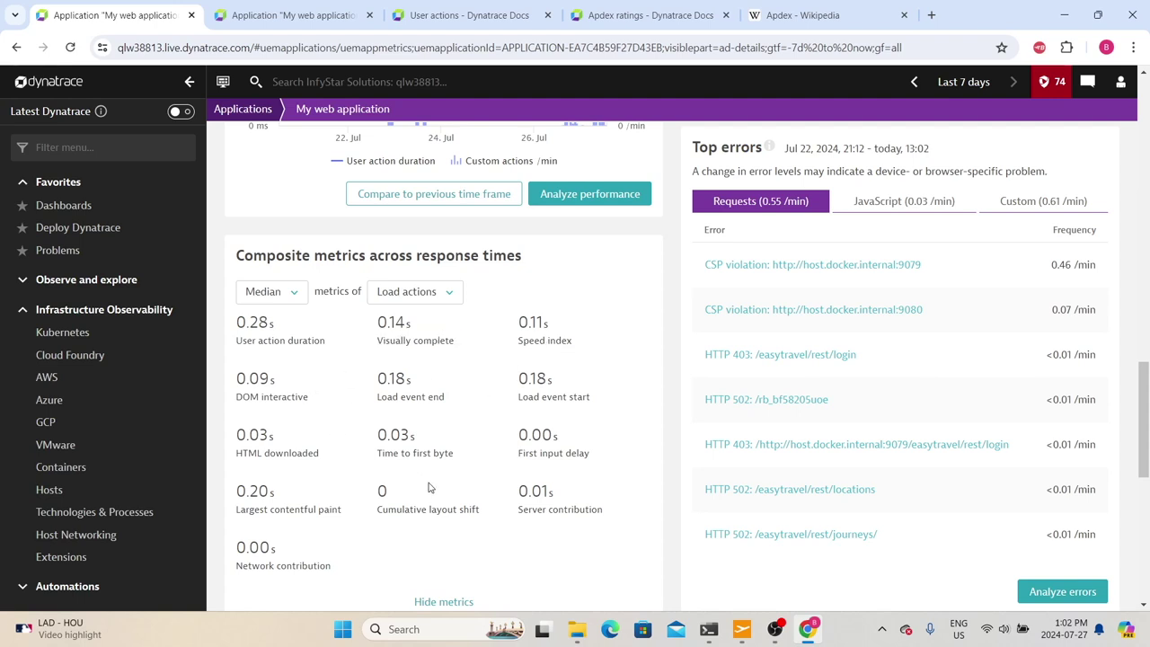
pyautogui.scroll(-3, 428, 487)
pyautogui.scroll(2, 453, 380)
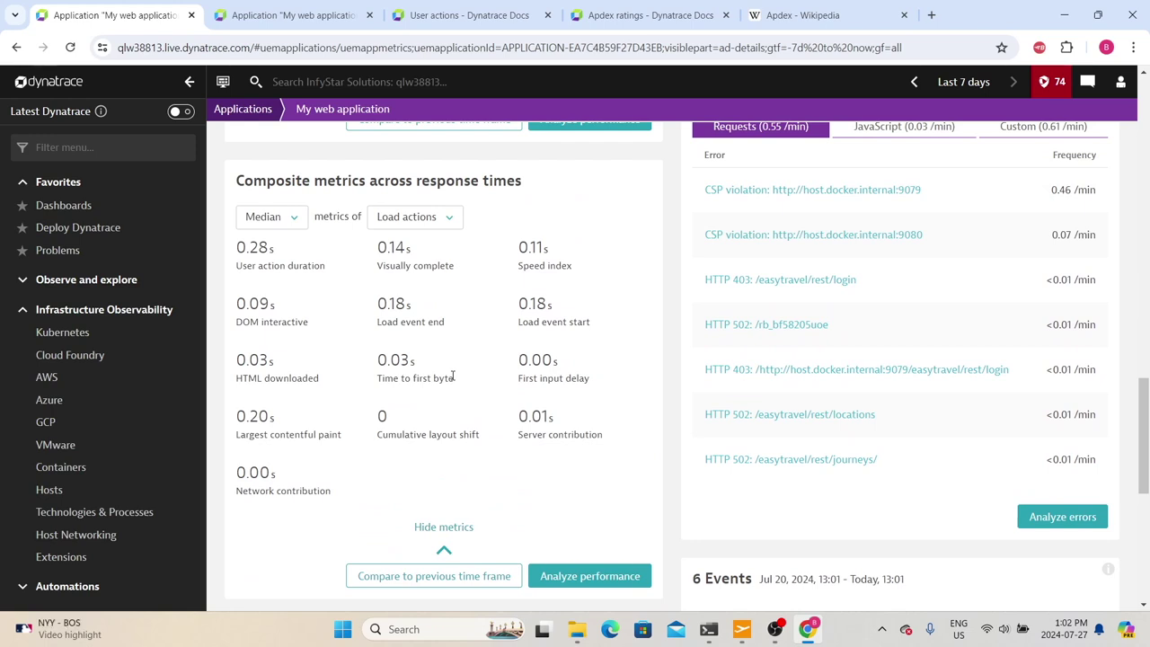
pyautogui.scroll(-2, 452, 376)
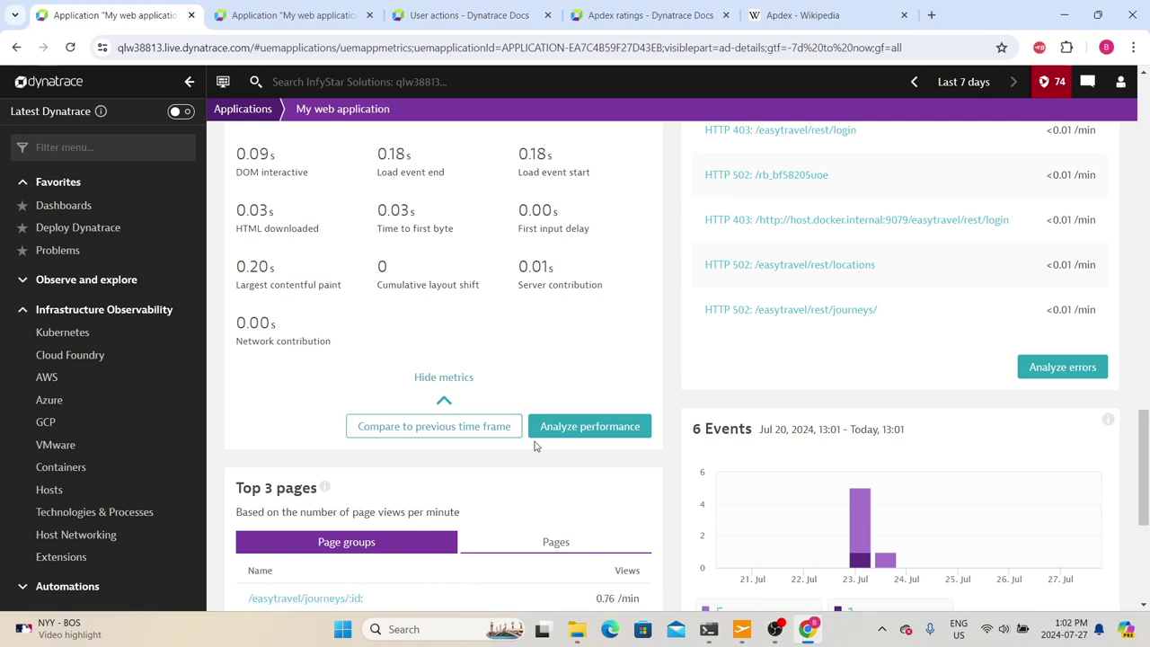
# - Open the performance analysis from the composite metrics and set it to XHR actions, Real users and 90th percentile
pyautogui.click(601, 426)
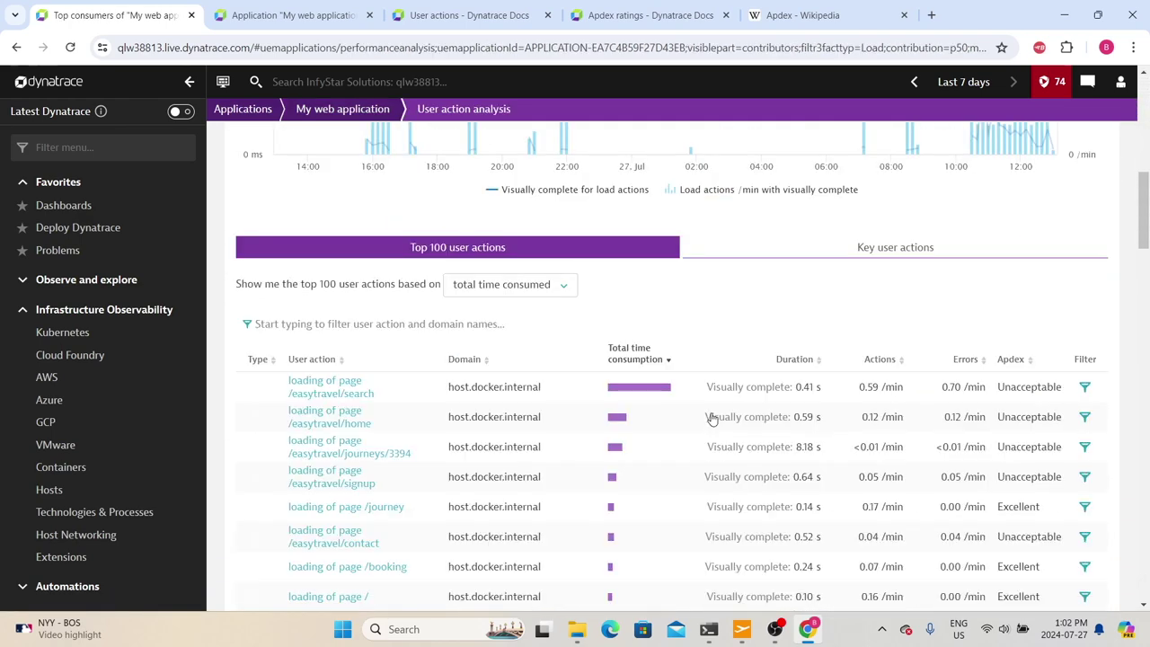
pyautogui.scroll(7, 711, 416)
pyautogui.click(287, 222)
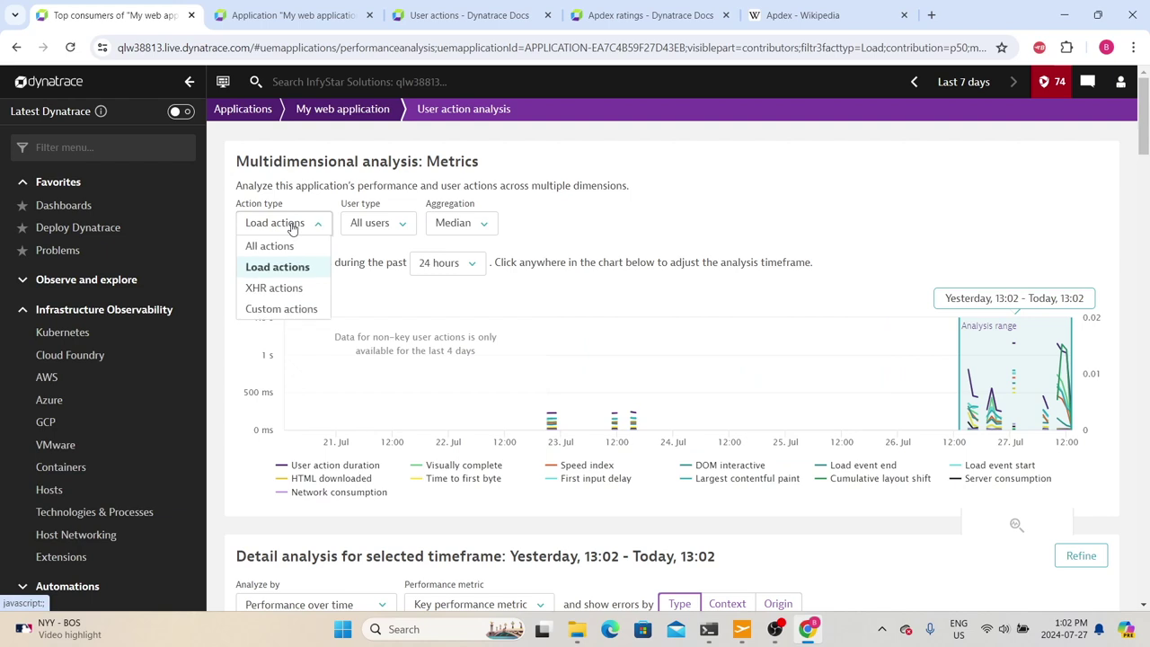
pyautogui.click(274, 288)
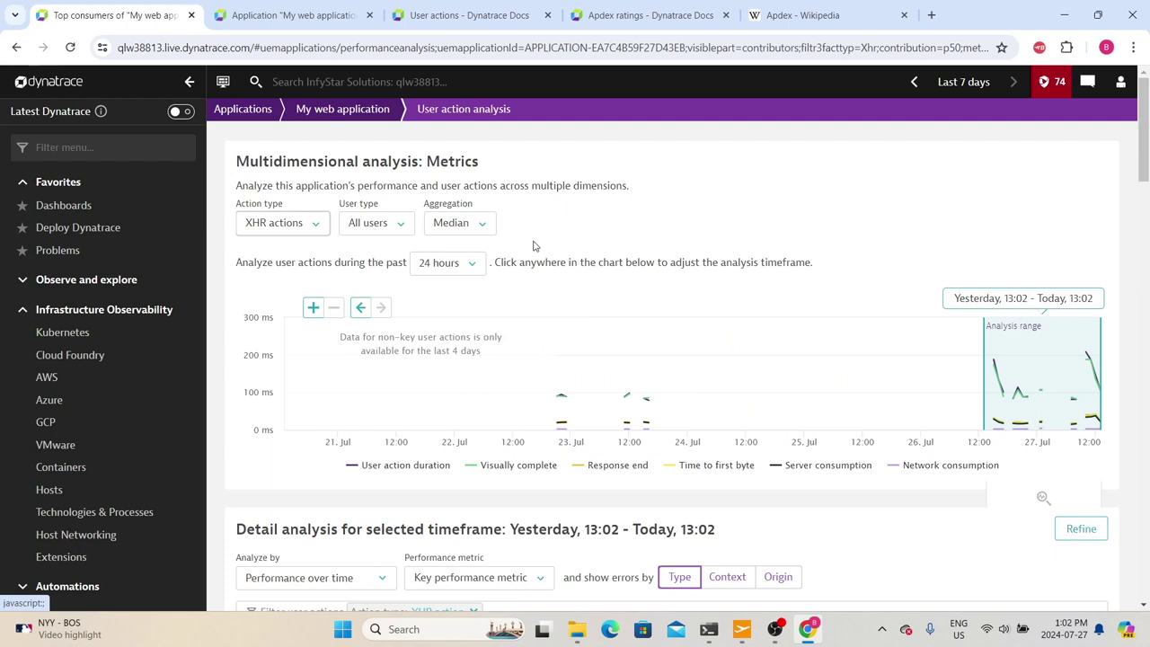
pyautogui.click(371, 224)
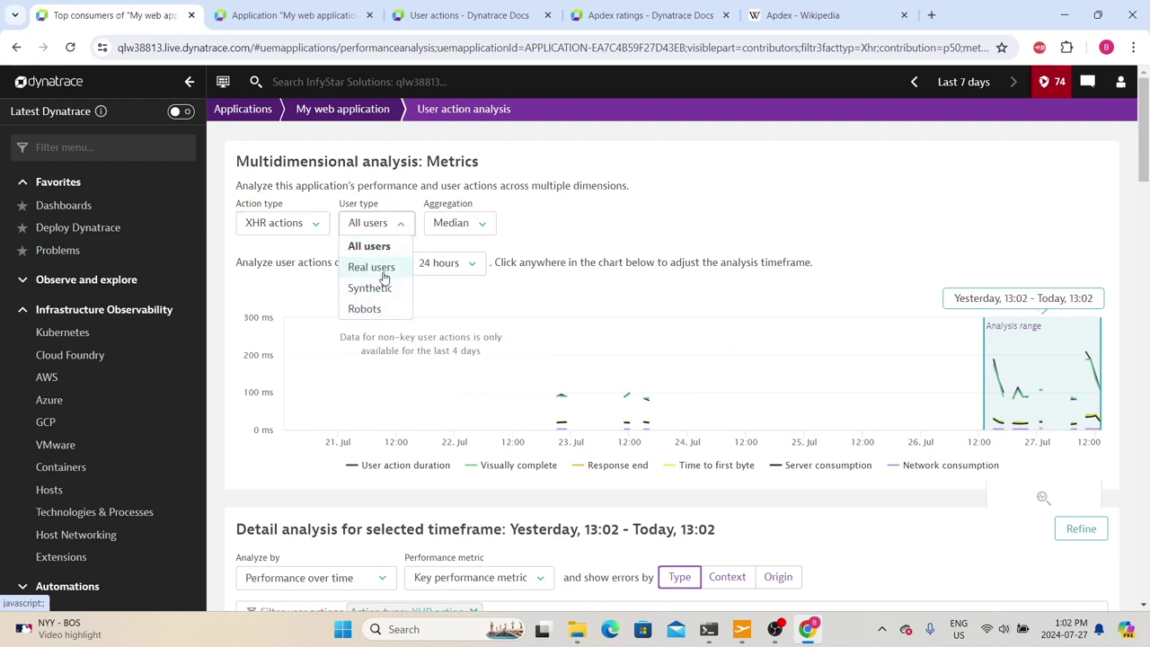
pyautogui.click(371, 267)
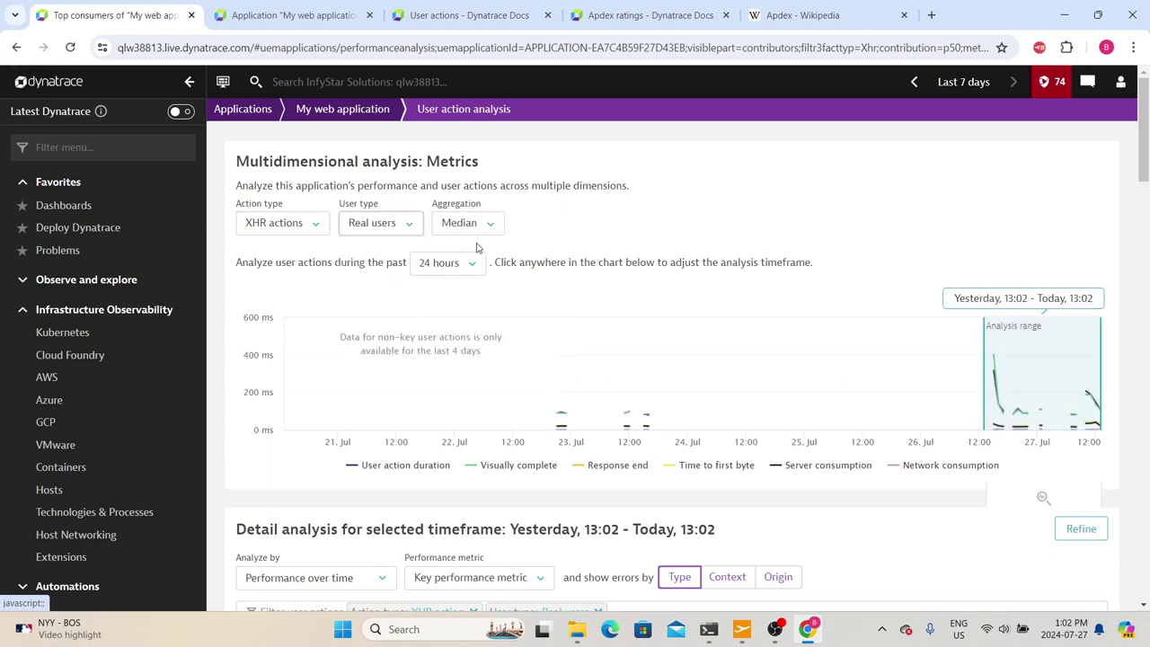
pyautogui.click(476, 227)
pyautogui.click(476, 350)
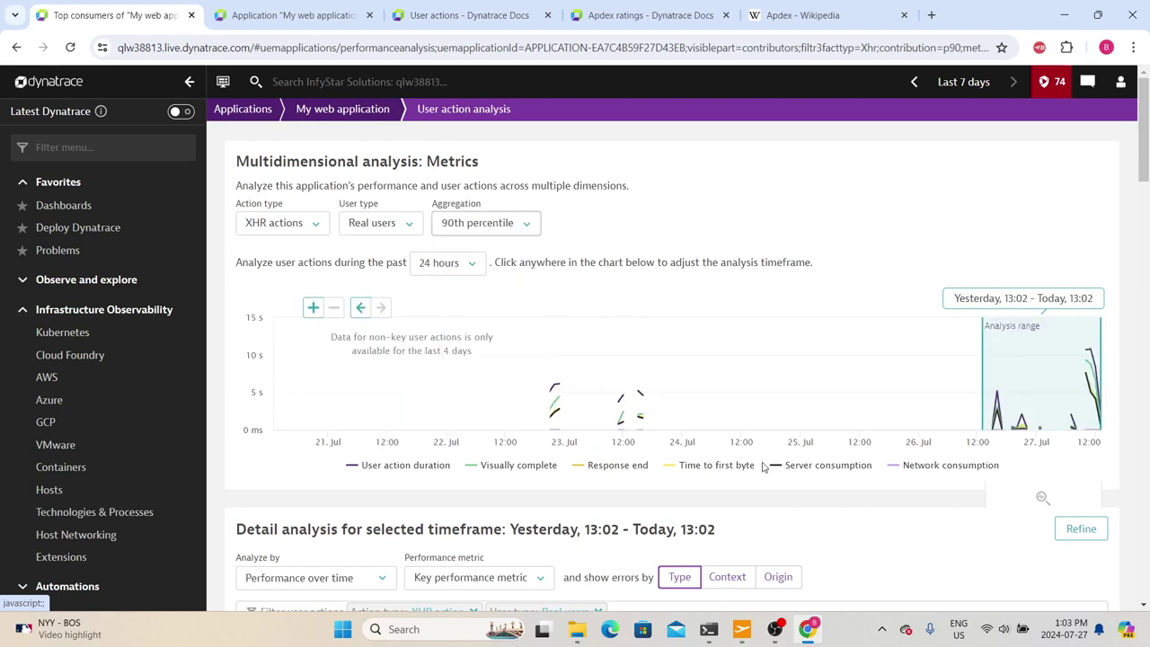
# - Examine the multidimensional metrics chart and its detail analysis, and go back to the application overview
pyautogui.scroll(-3, 527, 318)
pyautogui.scroll(3, 504, 334)
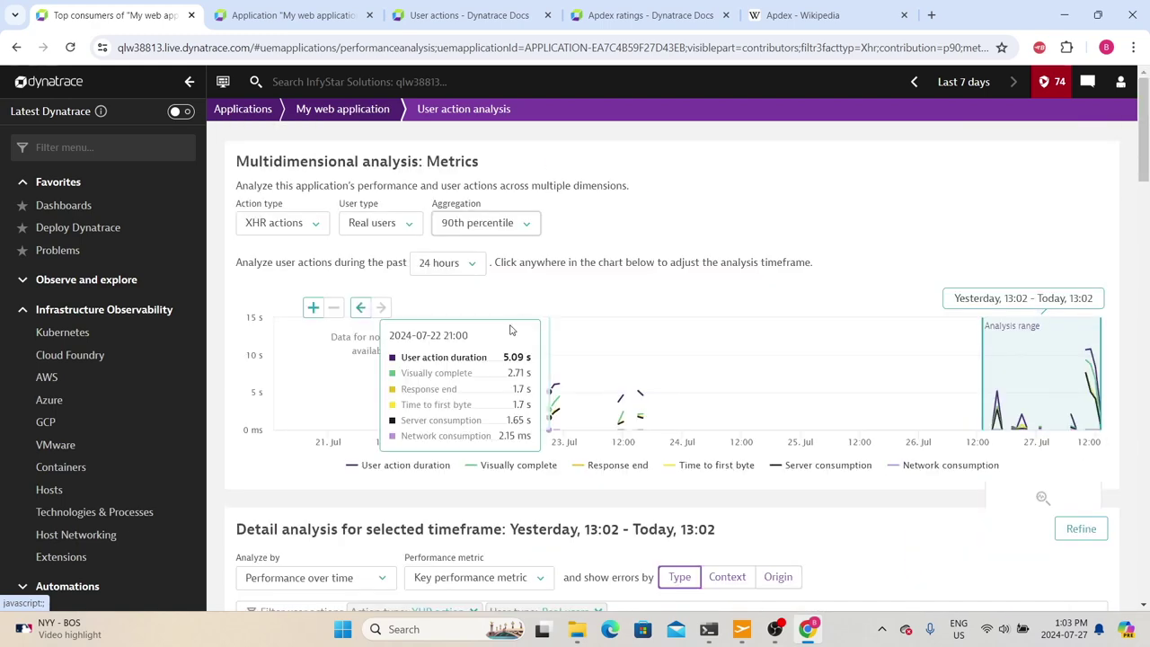
pyautogui.scroll(-5, 519, 315)
pyautogui.hotkey('alt', 'Left')
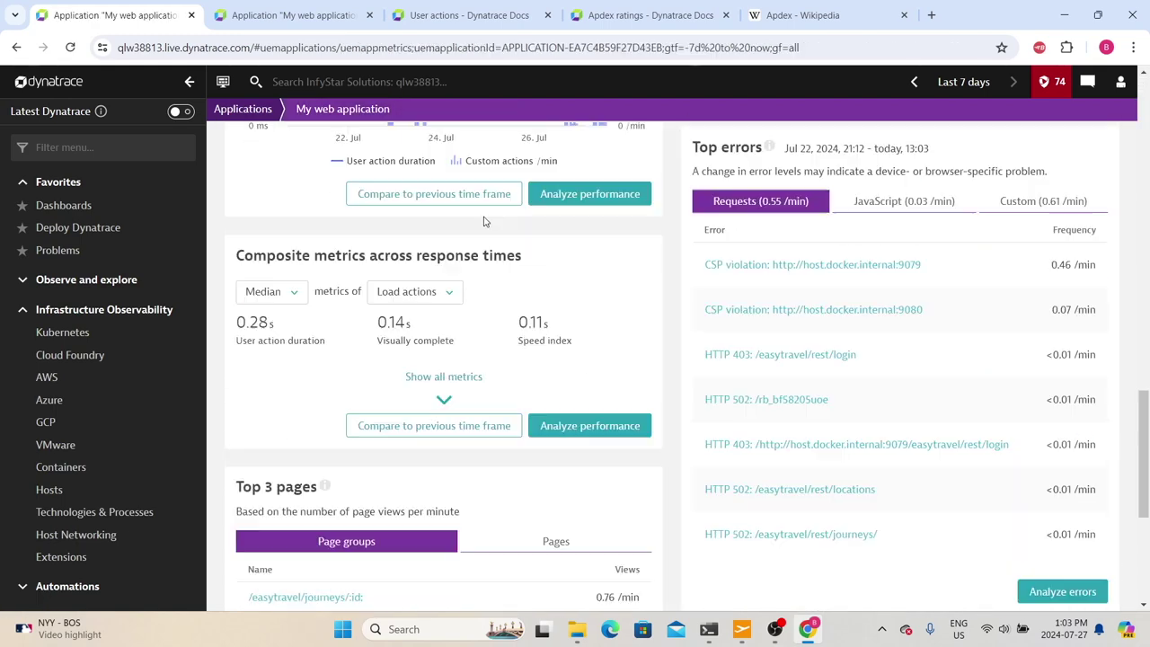
# - Examine the Top 3 pages and Top 3 included domains of the application
pyautogui.scroll(-4, 359, 269)
pyautogui.moveTo(239, 202); pyautogui.dragTo(339, 191)
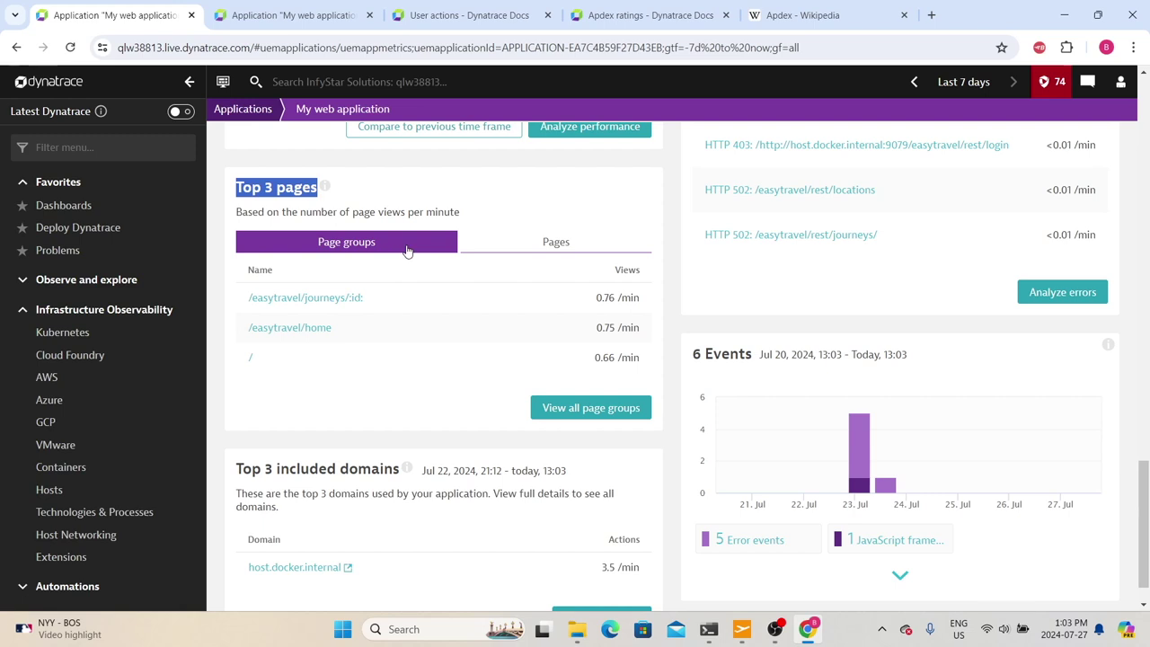
pyautogui.scroll(-1, 404, 257)
pyautogui.moveTo(237, 420); pyautogui.dragTo(403, 419)
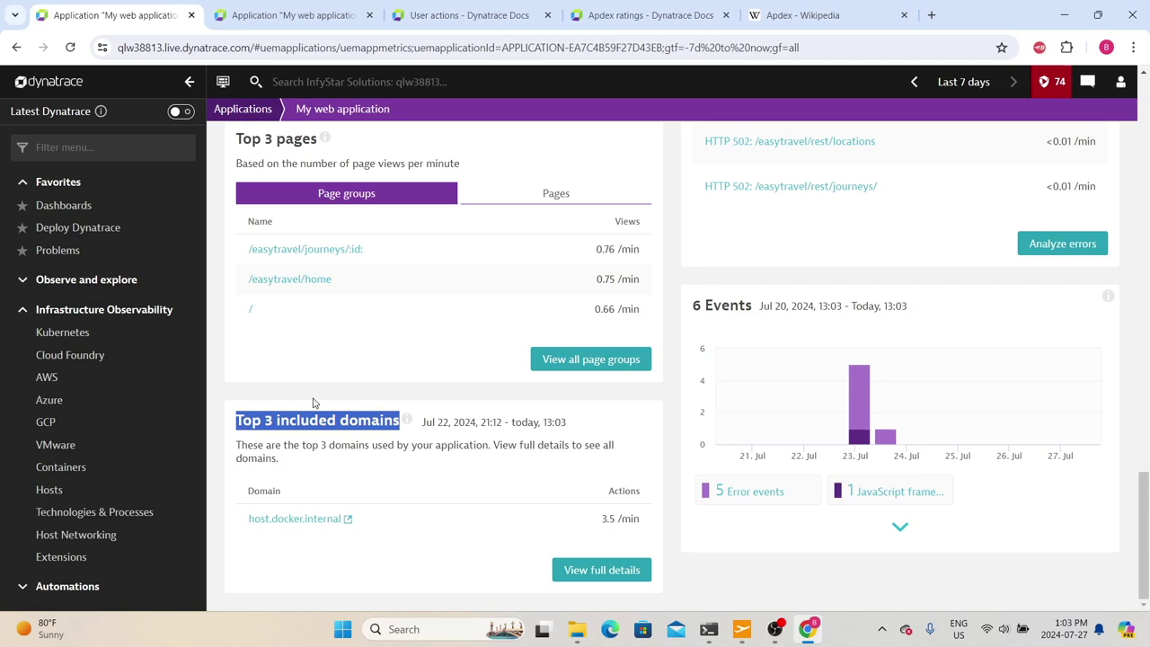
pyautogui.scroll(2, 426, 541)
pyautogui.scroll(-2, 426, 541)
# - Expand the application's problems list and examine the individual problems
pyautogui.scroll(15, 377, 552)
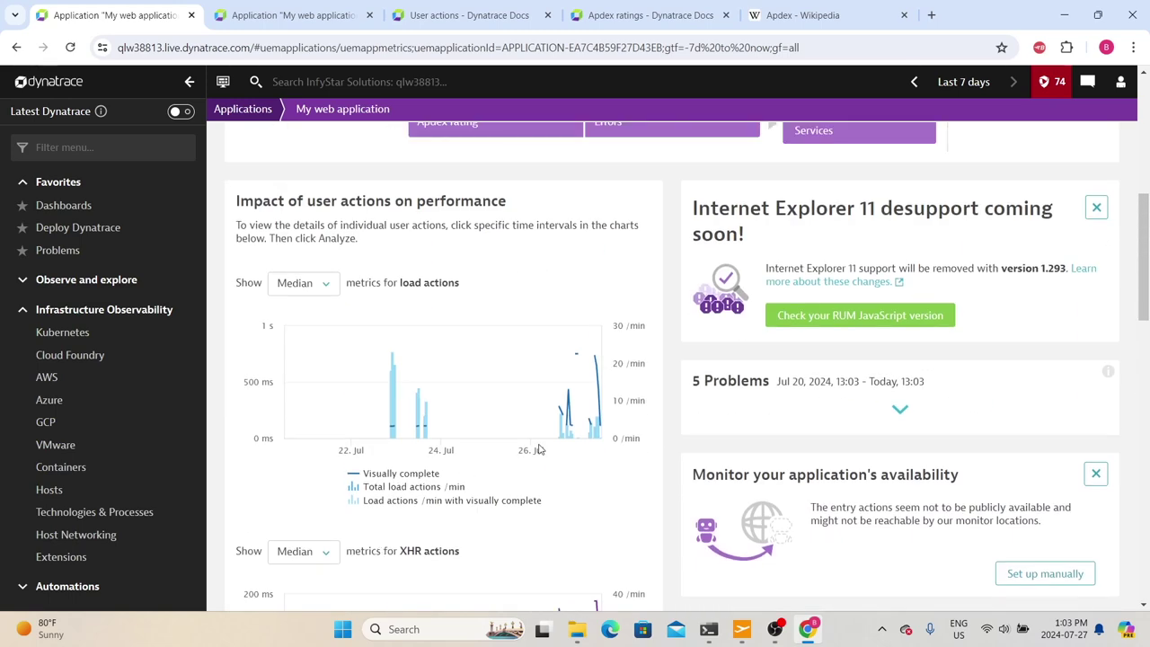
pyautogui.scroll(-2, 909, 417)
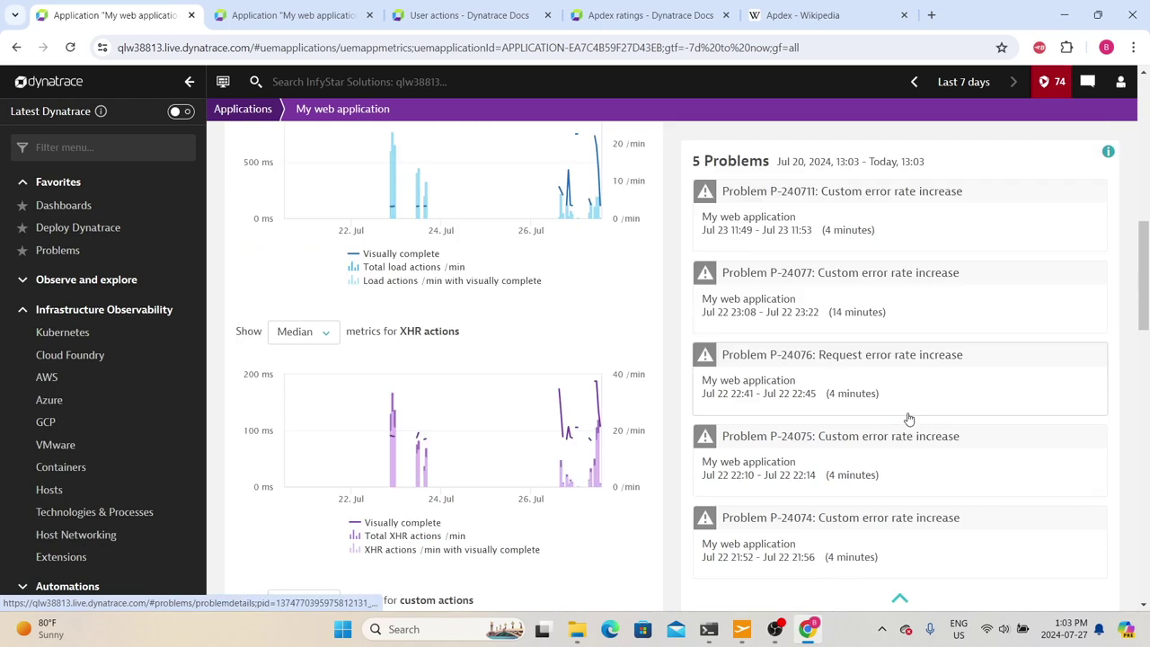
pyautogui.scroll(2, 908, 417)
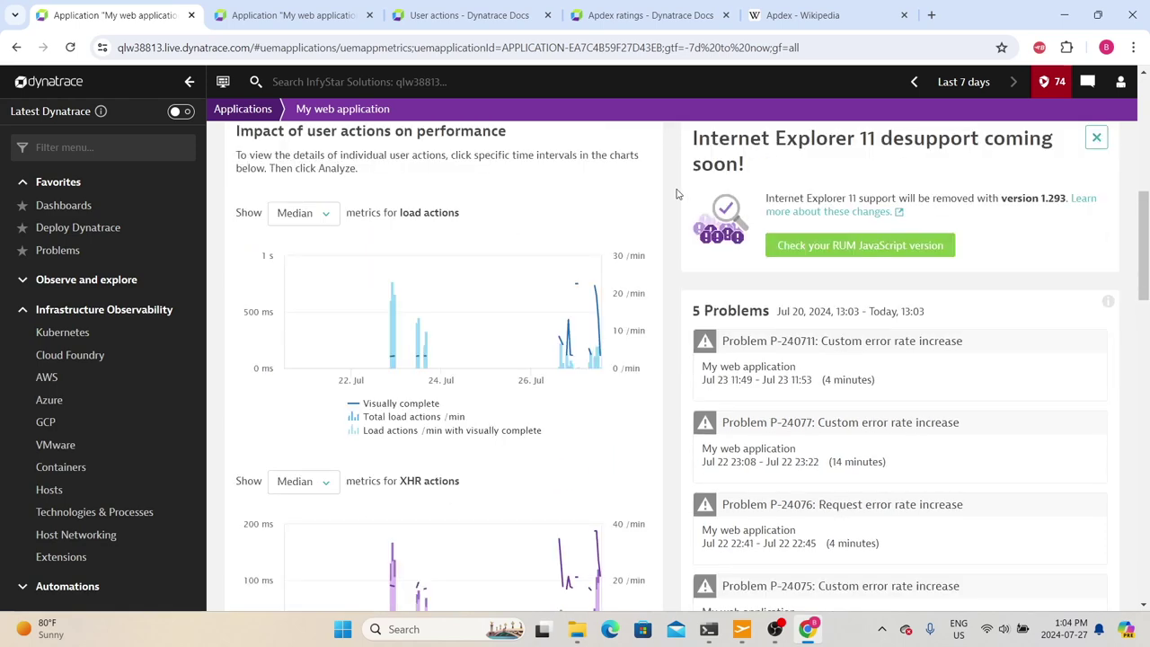
pyautogui.scroll(-2, 755, 304)
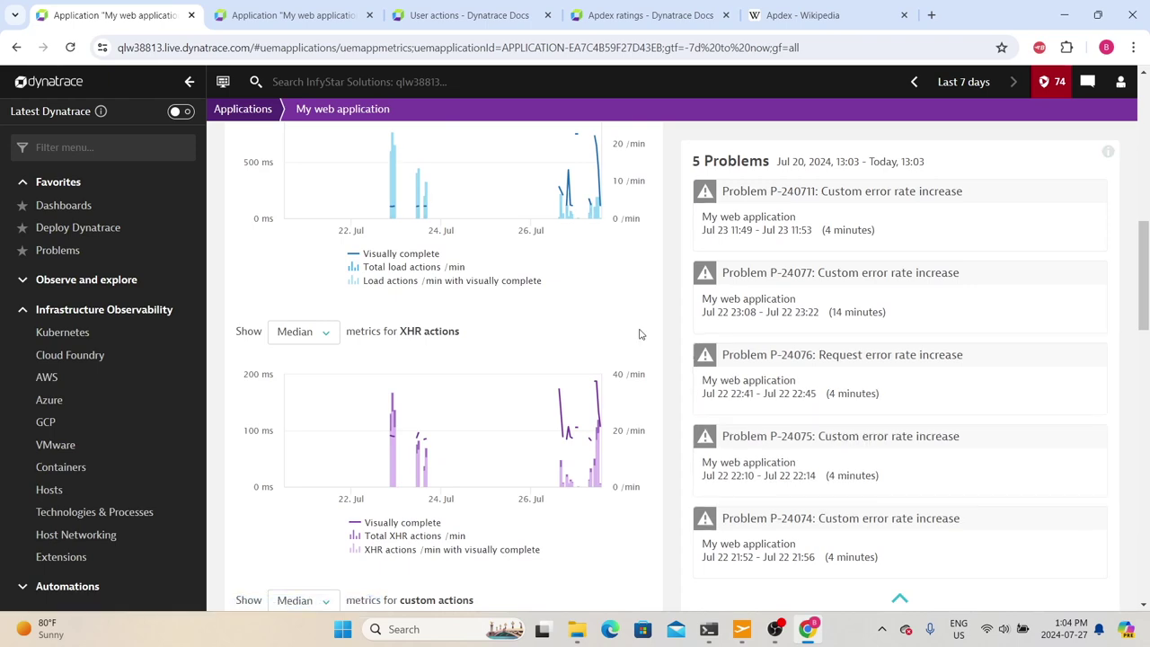
# - Examine the Top 3 user actions based on total time consumed
pyautogui.scroll(-1, 827, 420)
pyautogui.scroll(-6, 828, 421)
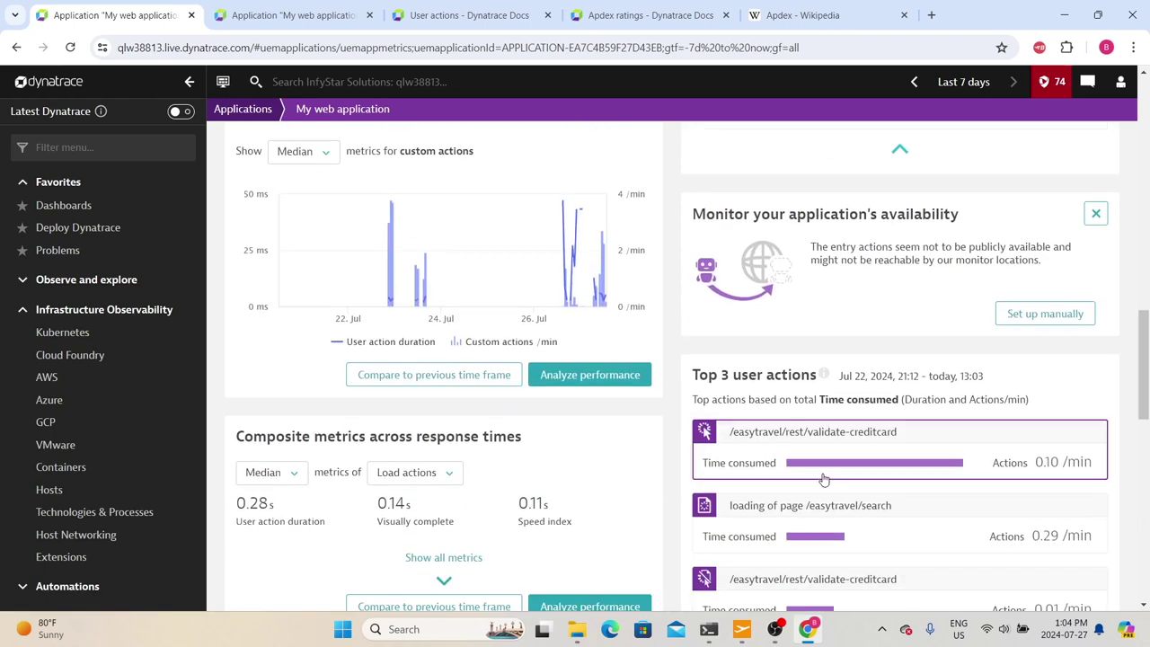
pyautogui.moveTo(697, 224); pyautogui.dragTo(817, 226)
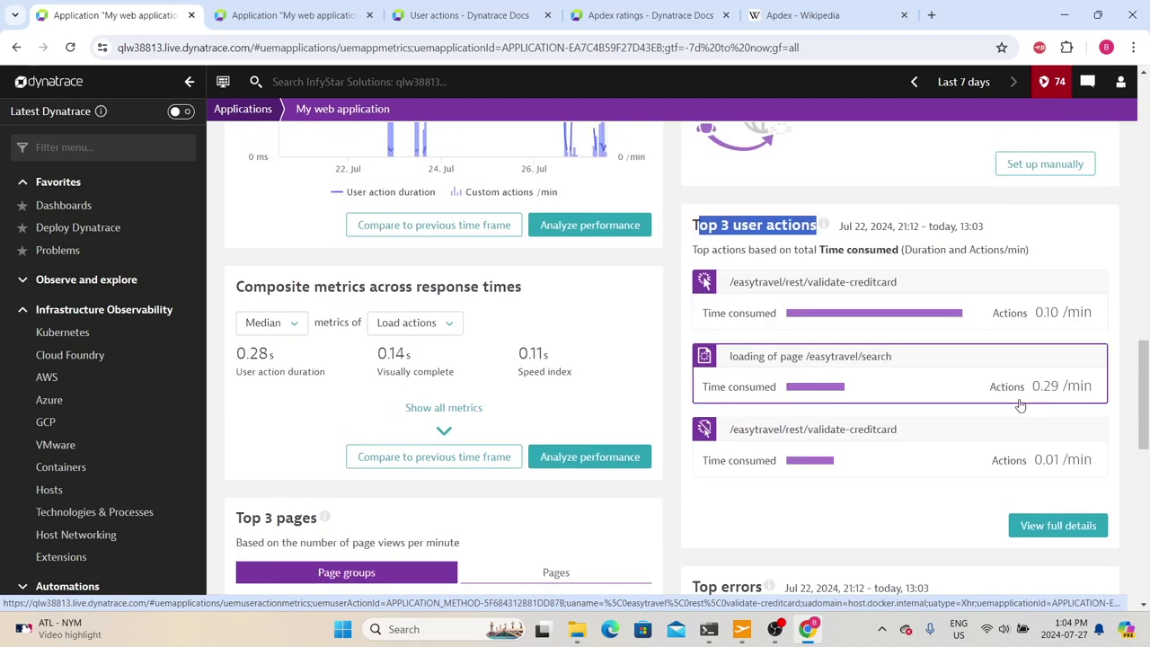
# - Open the full details of the top user actions and rank the top 100 by duration, then by total time consumed
pyautogui.click(1061, 526)
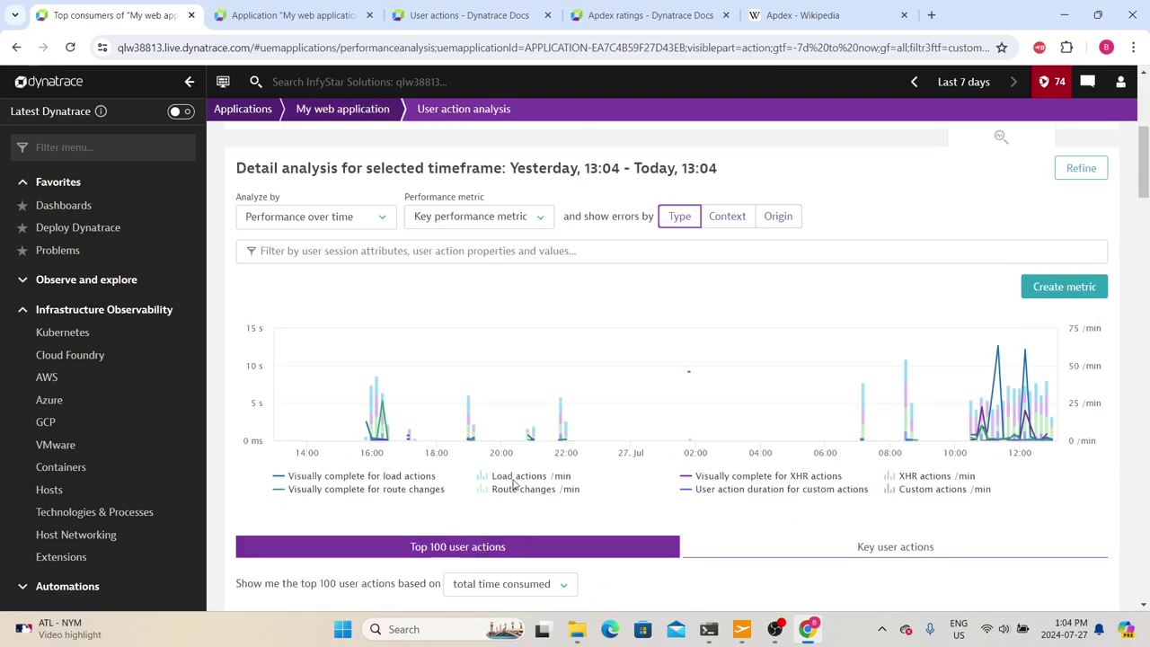
pyautogui.scroll(-3, 515, 485)
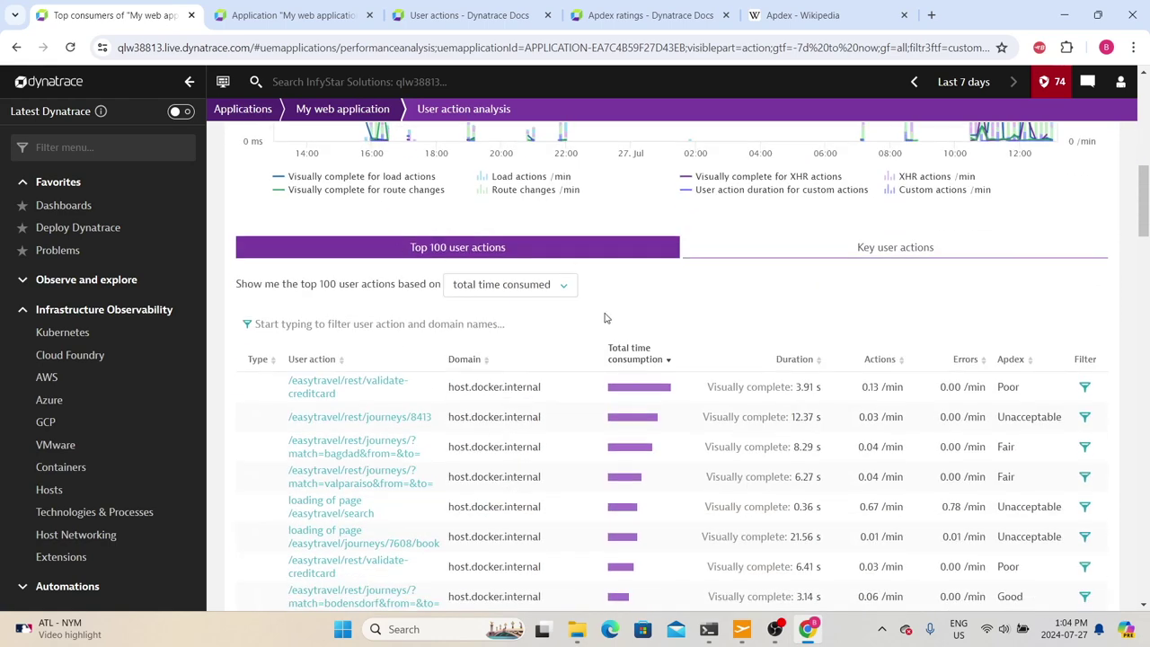
pyautogui.click(553, 286)
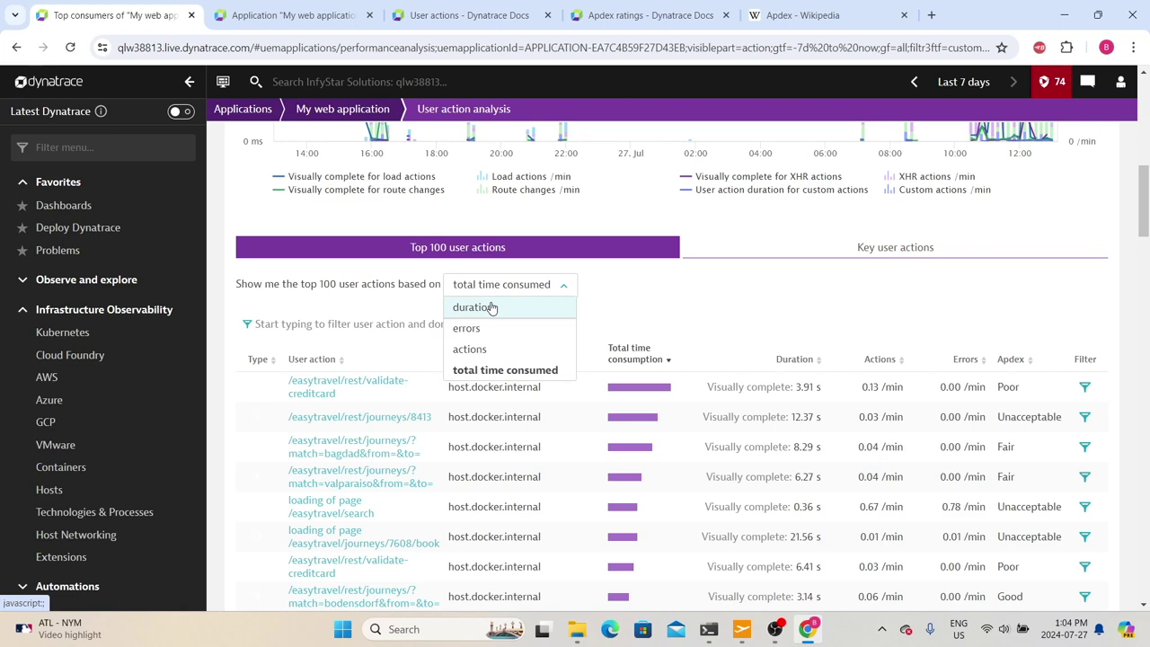
pyautogui.click(492, 308)
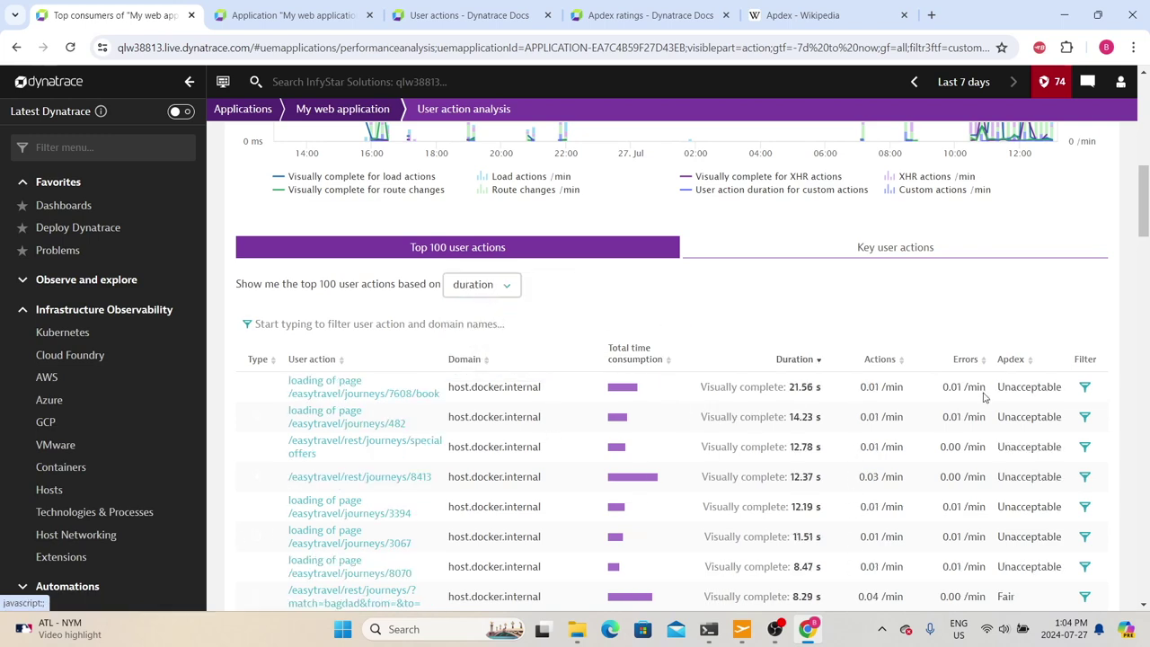
pyautogui.click(493, 297)
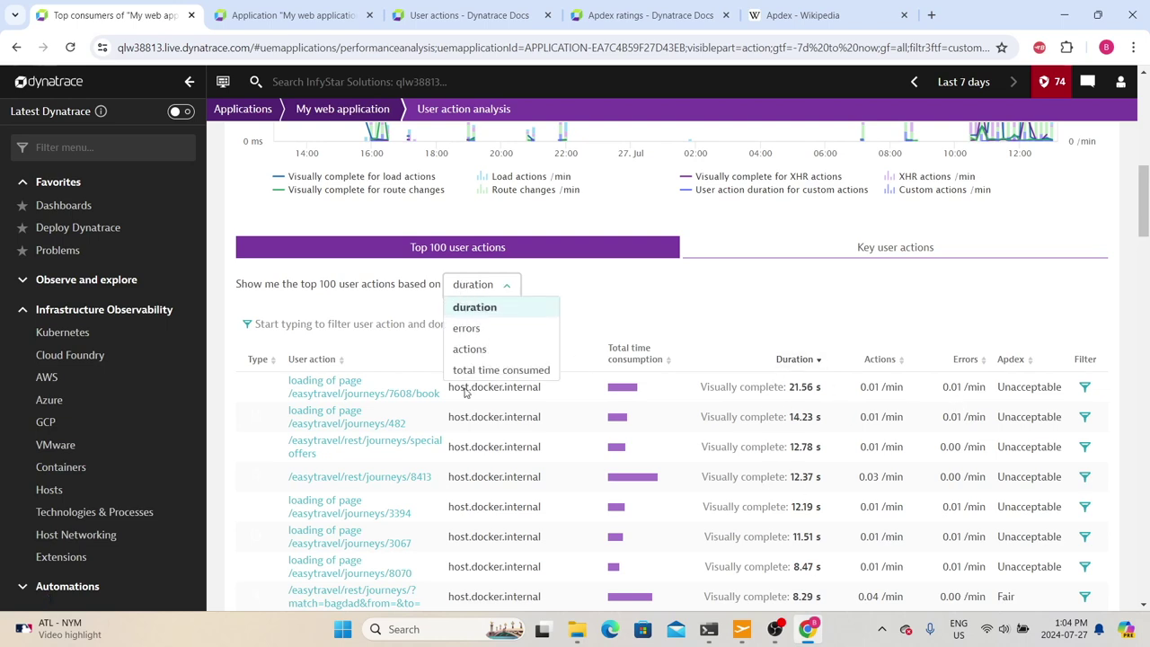
pyautogui.click(509, 371)
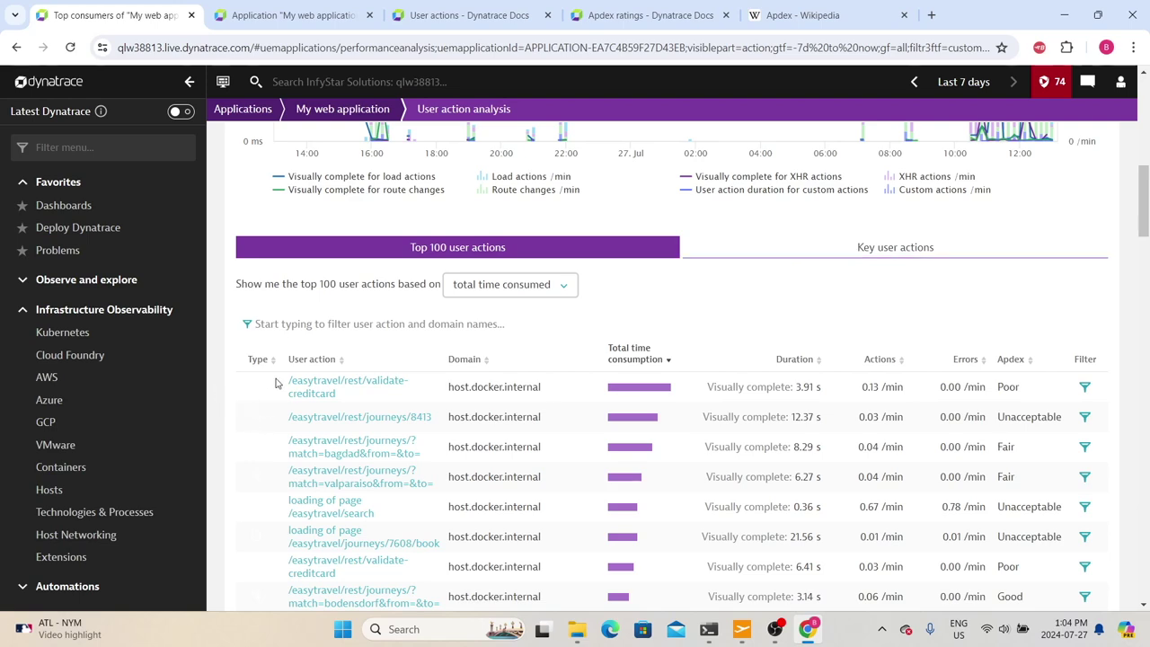
# - Check the key user actions and return to the overview of My web application
pyautogui.click(825, 251)
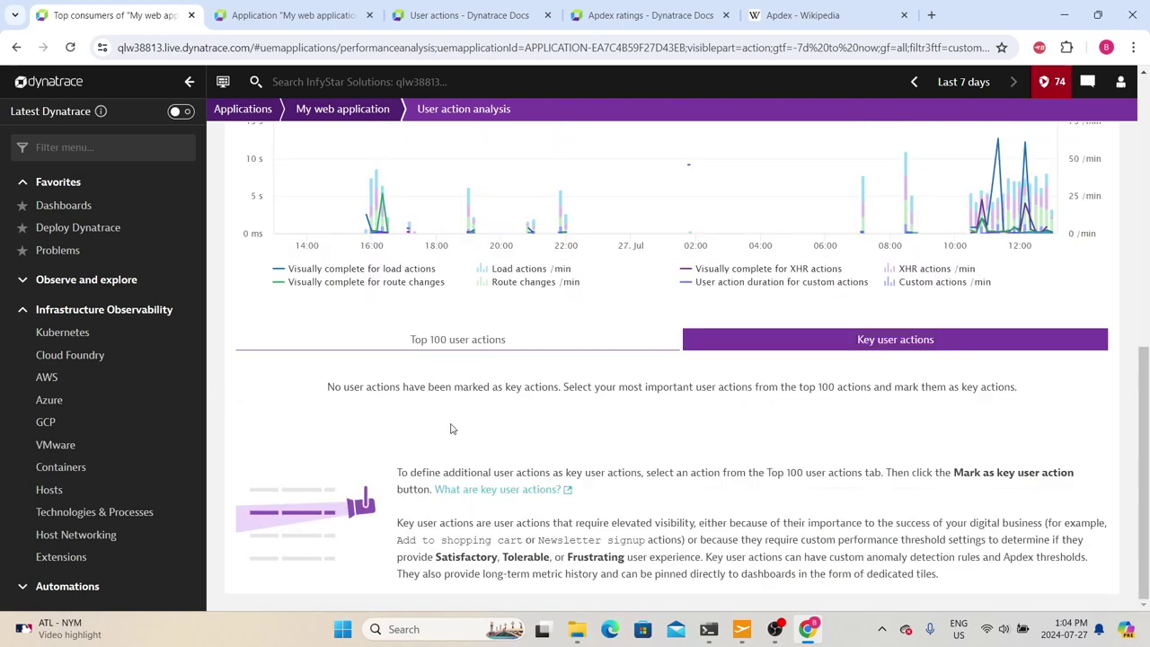
pyautogui.click(489, 341)
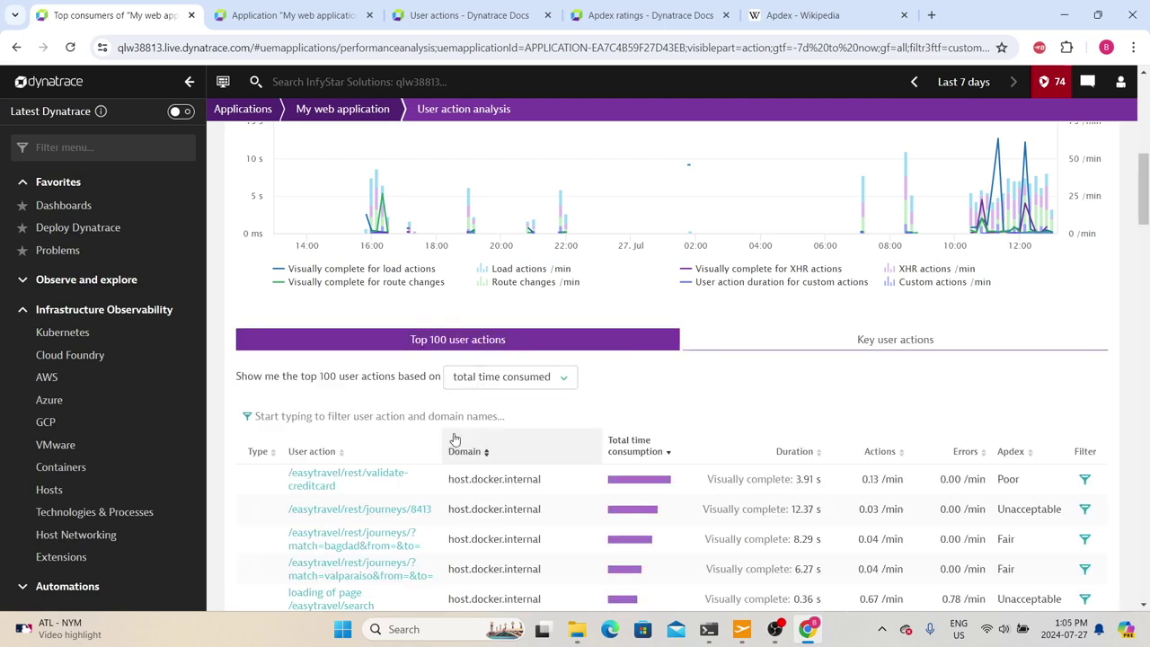
pyautogui.click(342, 109)
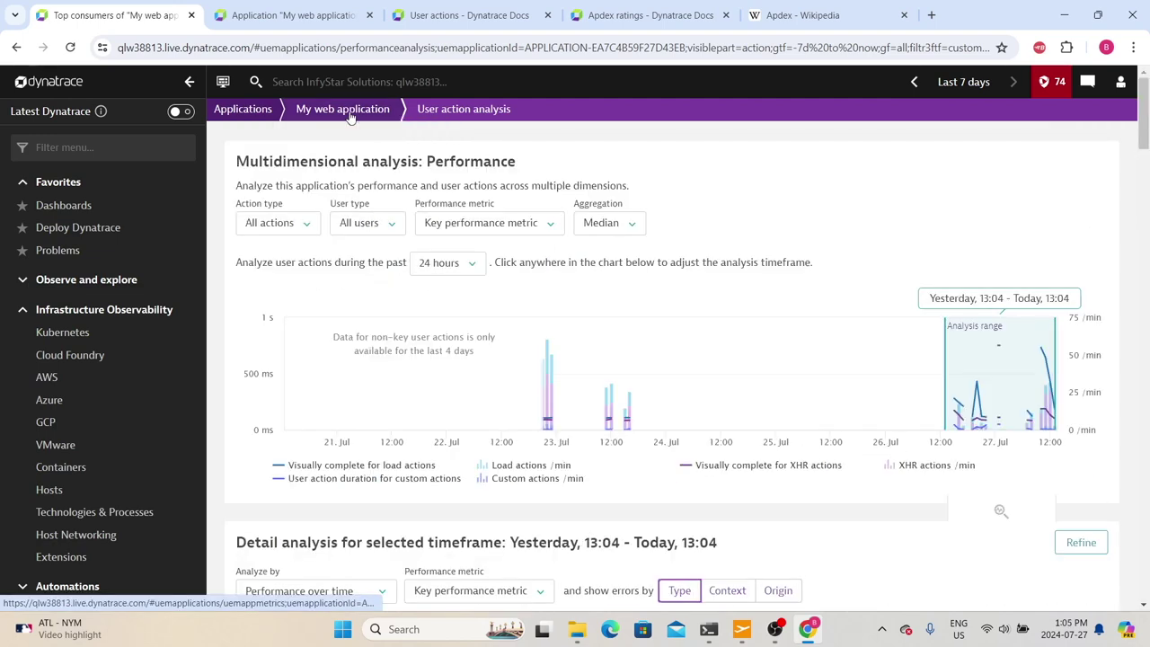
# - Examine the request errors listed under Top errors for the application
pyautogui.scroll(-7, 429, 196)
pyautogui.scroll(-6, 428, 203)
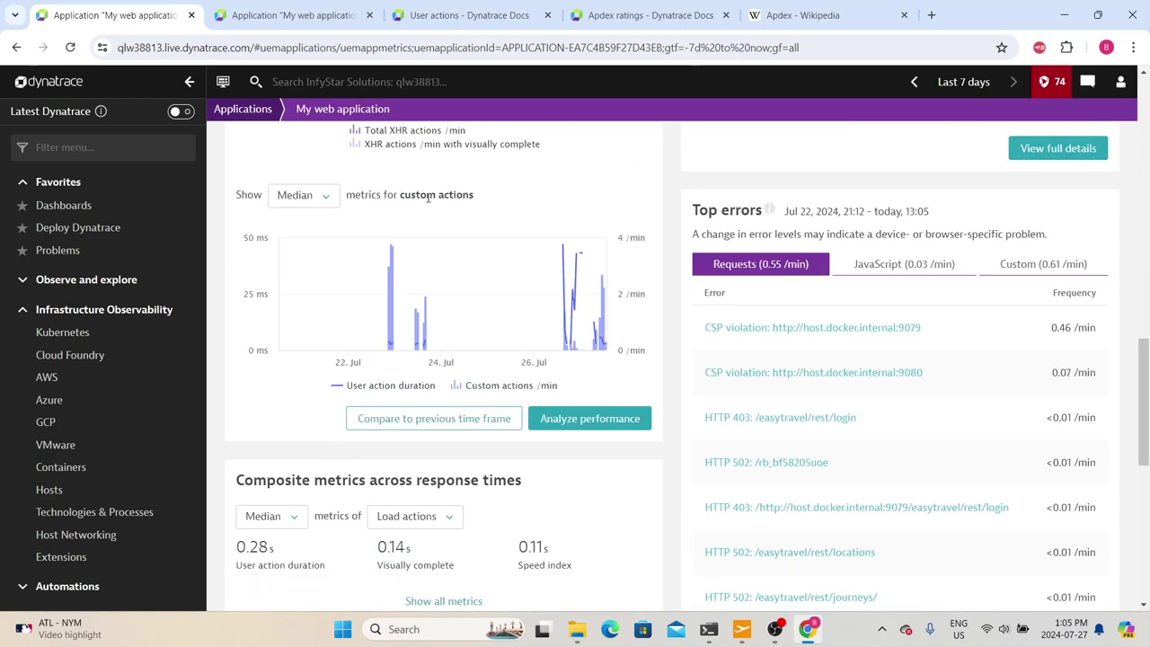
pyautogui.moveTo(702, 297); pyautogui.dragTo(815, 300)
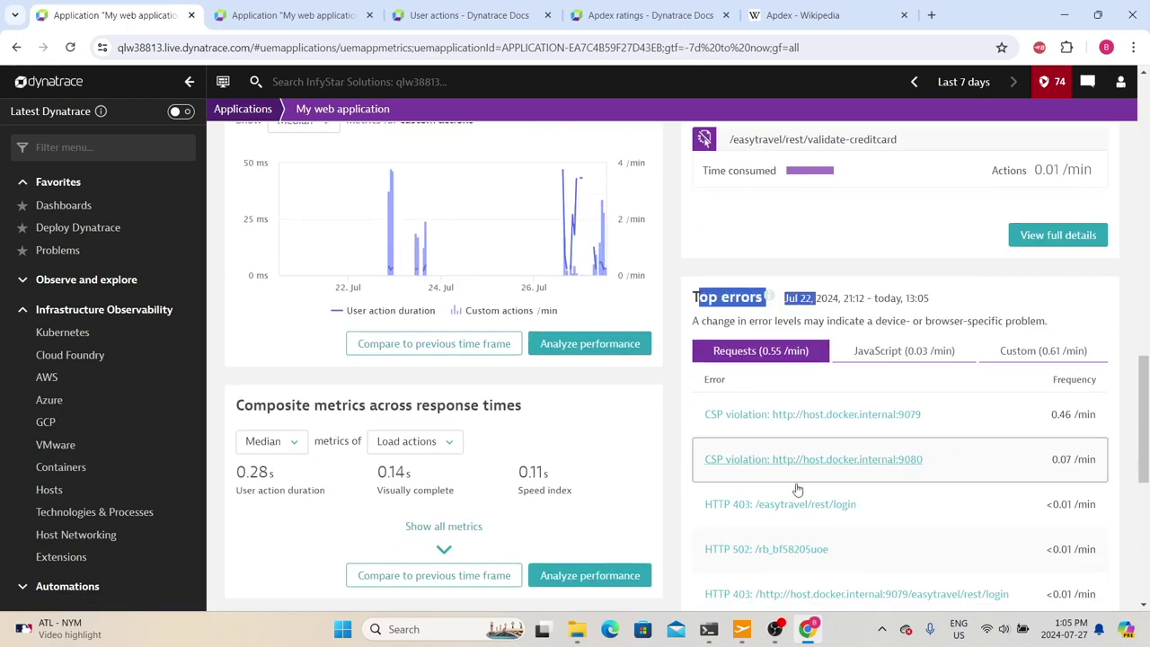
pyautogui.scroll(-1, 800, 504)
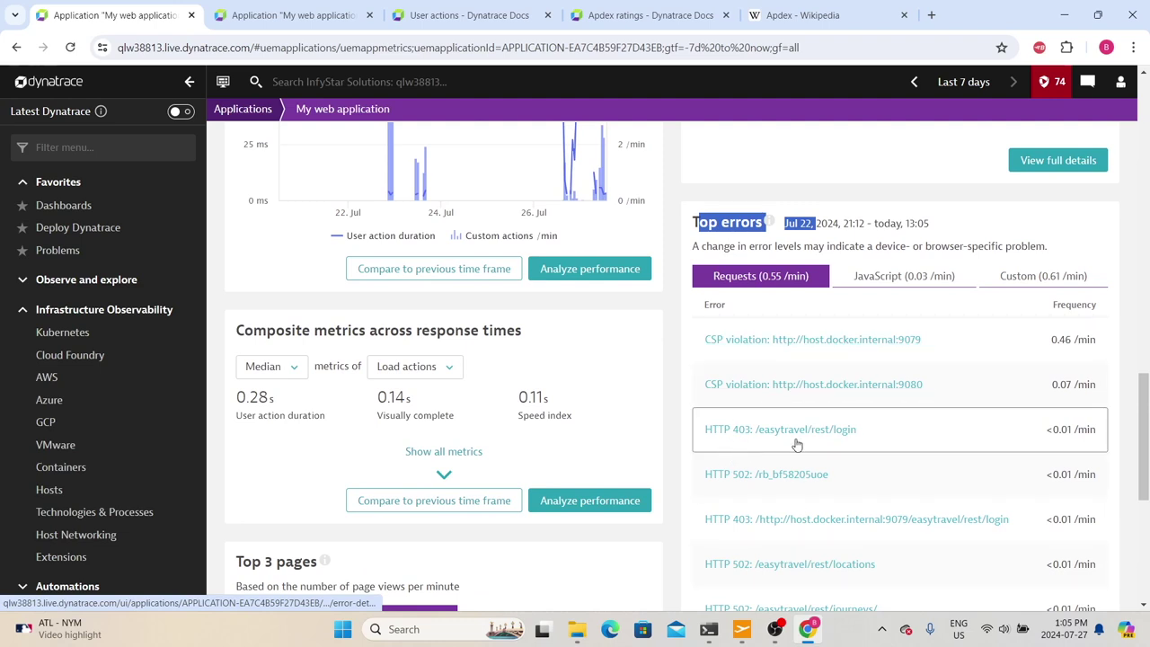
pyautogui.scroll(-1, 764, 488)
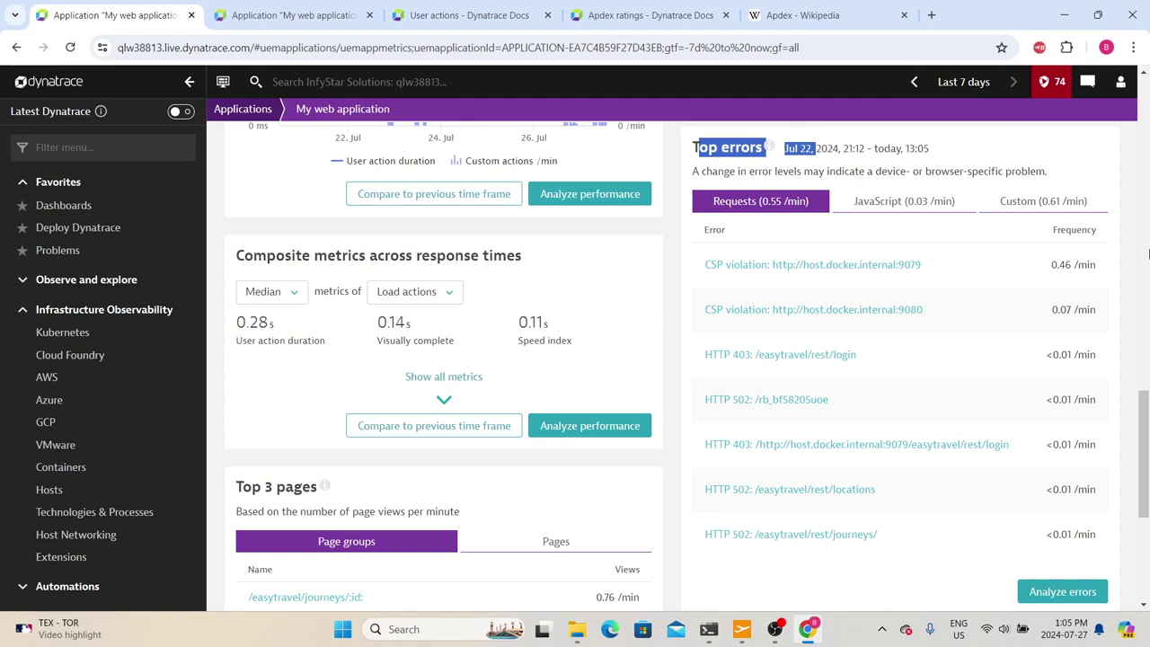
# - Expand the application's events list and examine the individual events
pyautogui.scroll(-5, 1149, 254)
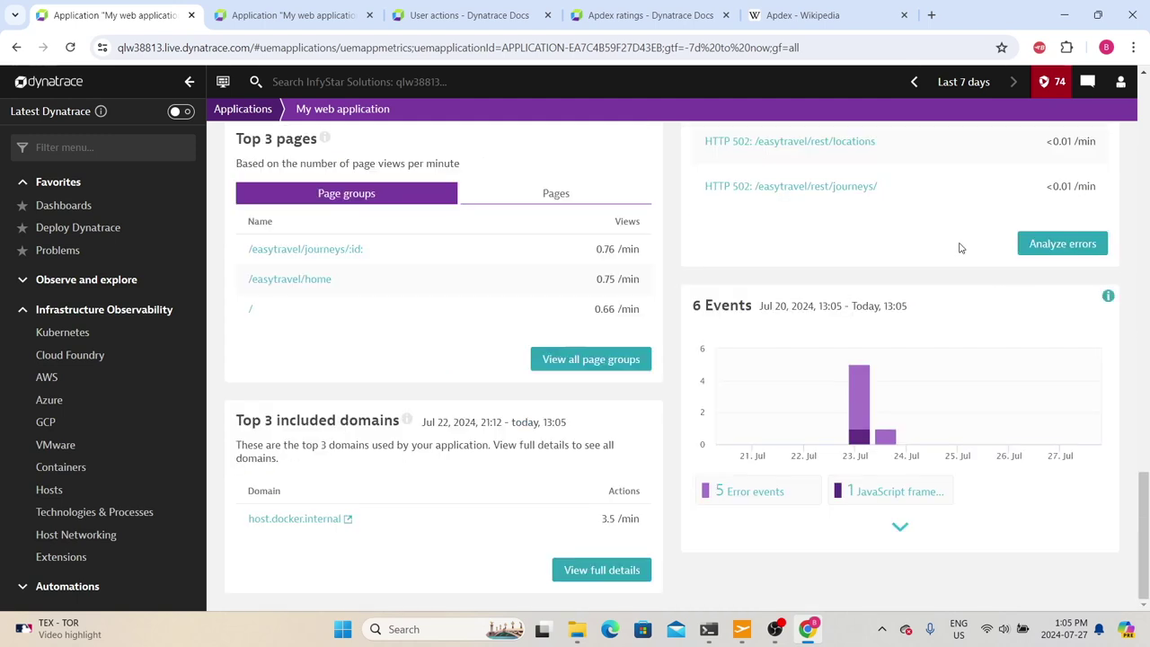
pyautogui.moveTo(690, 306); pyautogui.dragTo(779, 318)
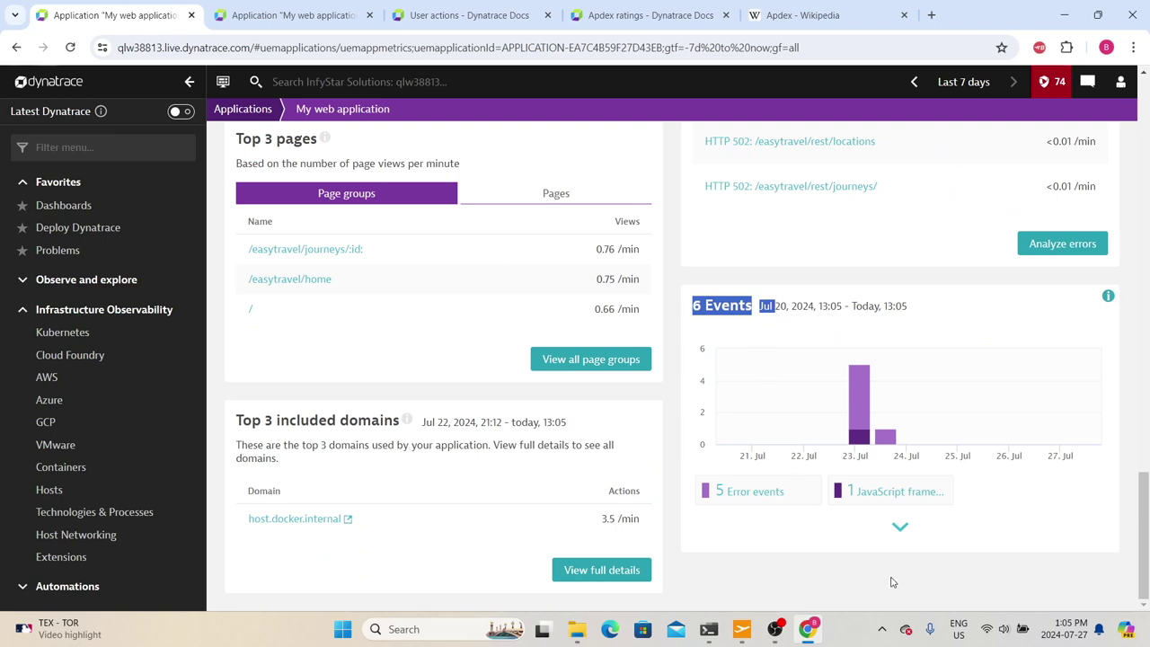
pyautogui.click(899, 526)
pyautogui.scroll(-2, 876, 530)
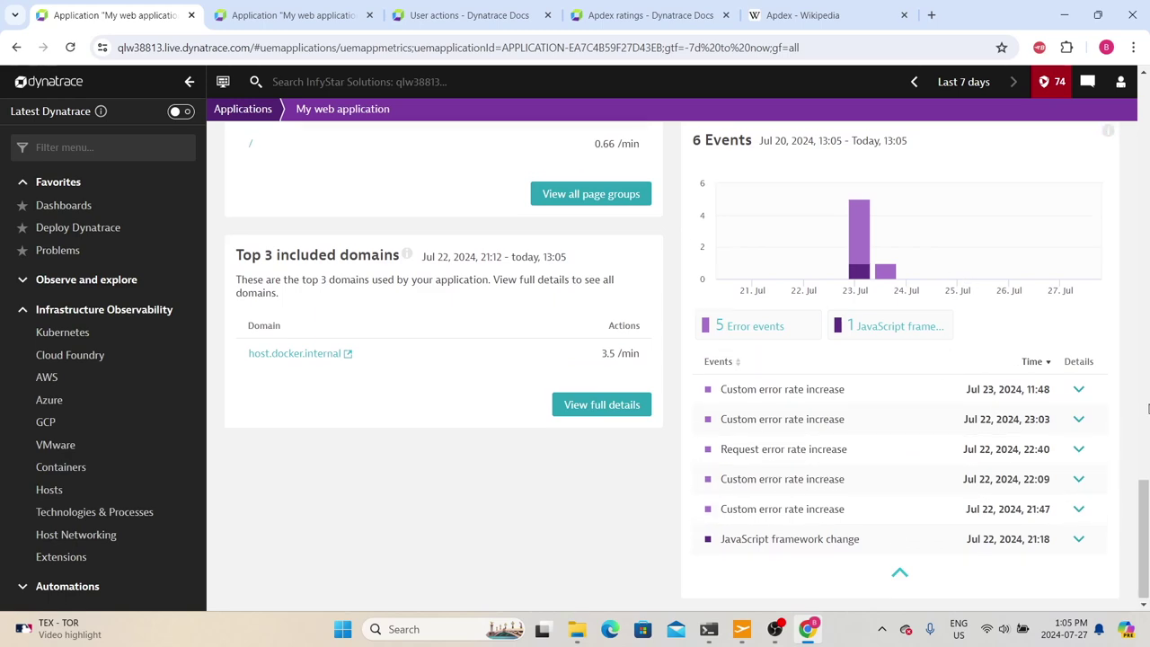
# - Switch the application overview to User behavior and skim through its sections
pyautogui.scroll(10, 936, 264)
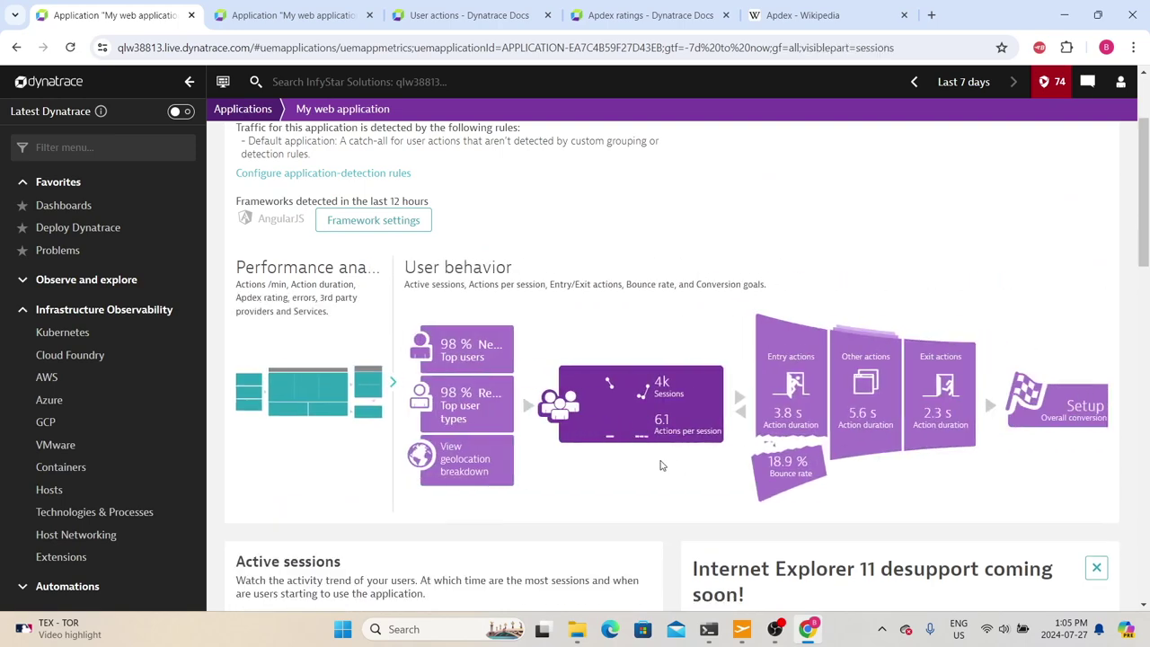
pyautogui.scroll(-7, 816, 430)
pyautogui.scroll(1, 1105, 232)
pyautogui.scroll(-3, 1078, 513)
pyautogui.scroll(5, 870, 472)
pyautogui.scroll(4, 870, 473)
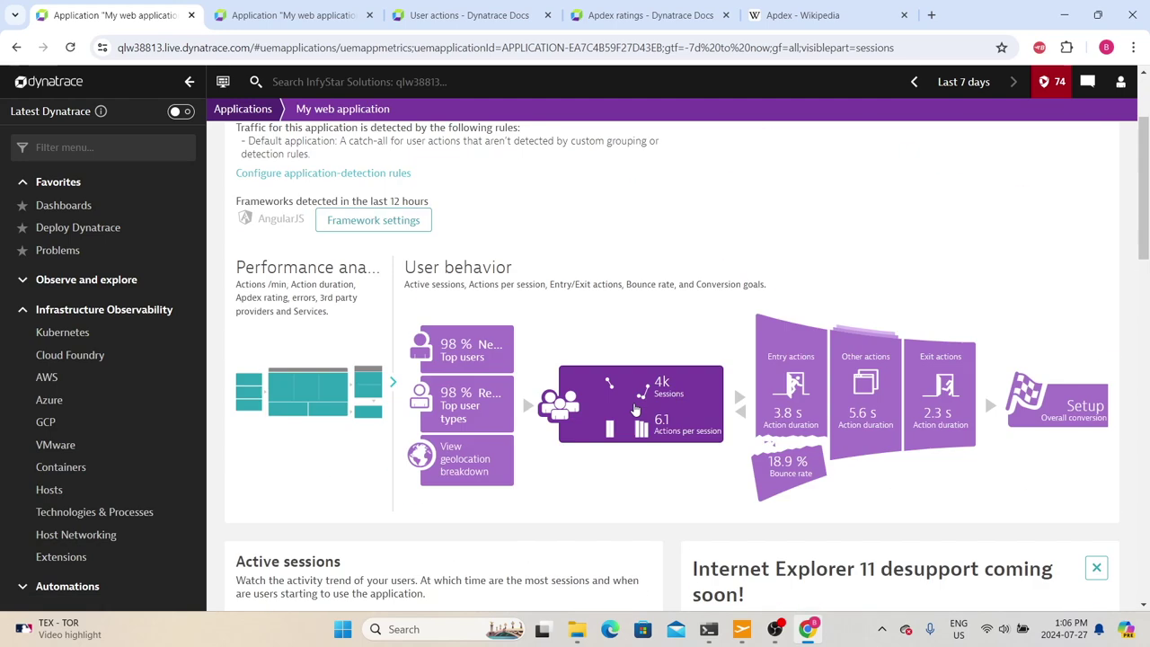
# - Examine the active sessions, Top 3 bounces, and top entry and exit actions of the user behavior view
pyautogui.scroll(-8, 672, 401)
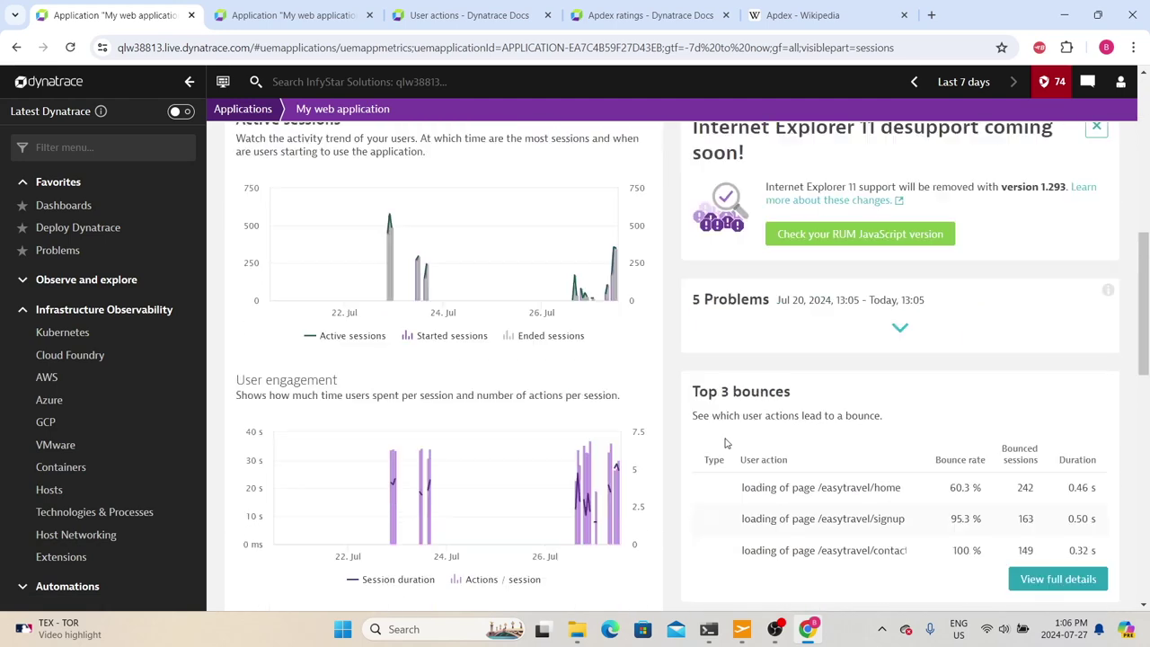
pyautogui.moveTo(686, 167); pyautogui.dragTo(792, 160)
pyautogui.moveTo(685, 414); pyautogui.dragTo(904, 423)
pyautogui.scroll(-5, 902, 428)
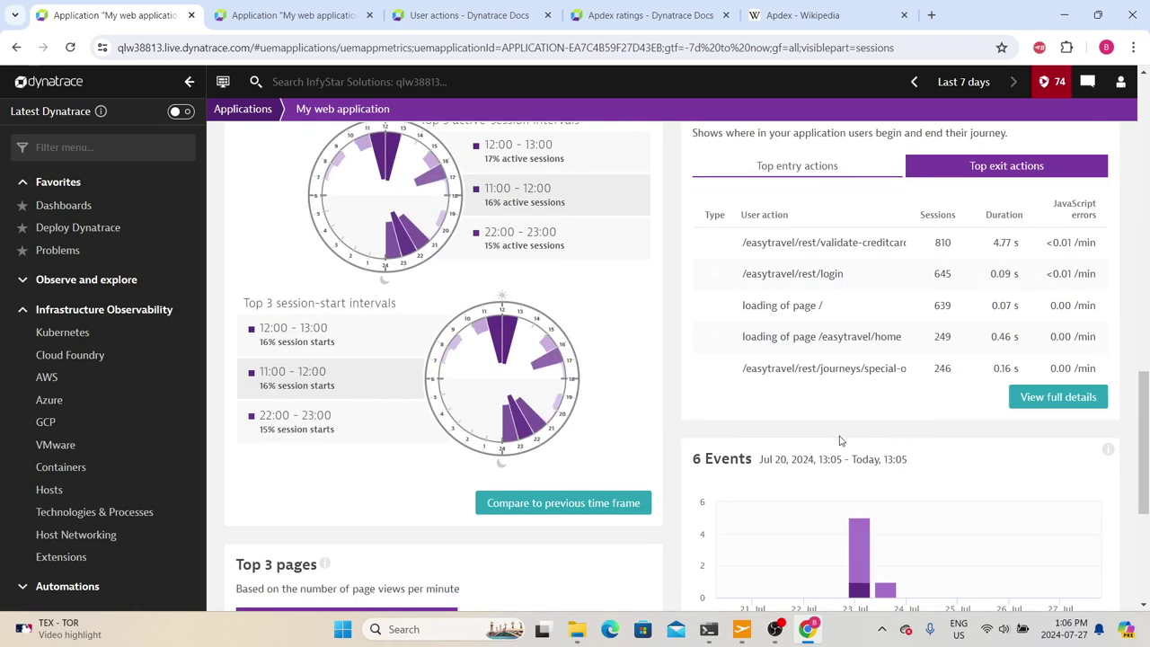
pyautogui.scroll(10, 890, 503)
pyautogui.scroll(1, 780, 408)
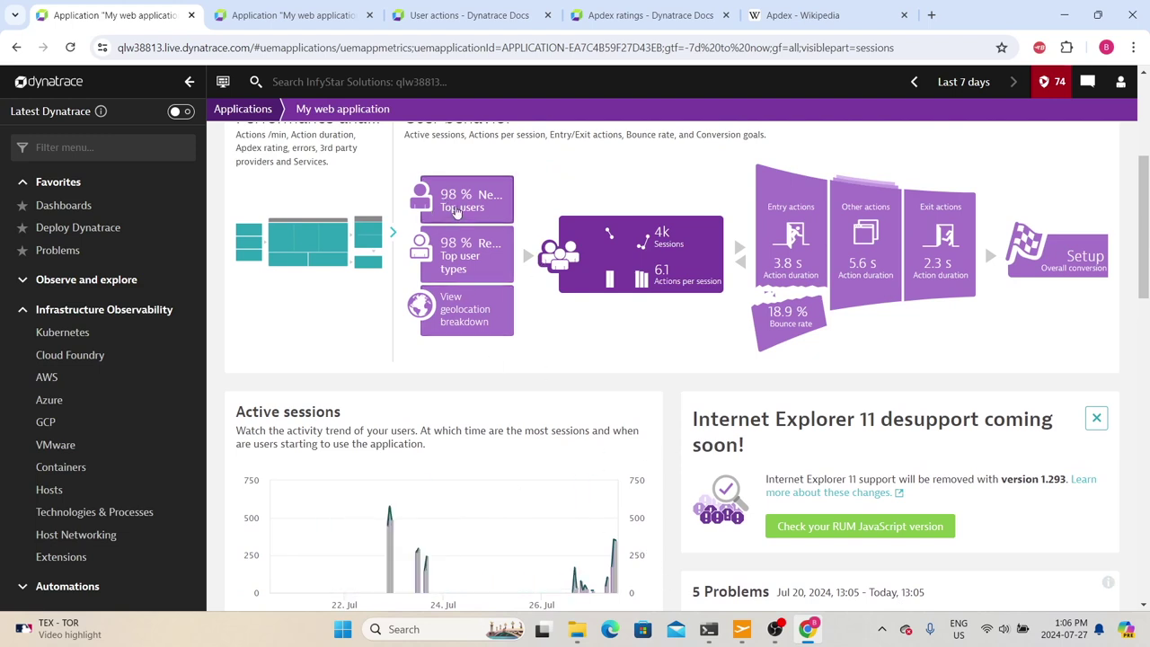
pyautogui.scroll(1, 470, 199)
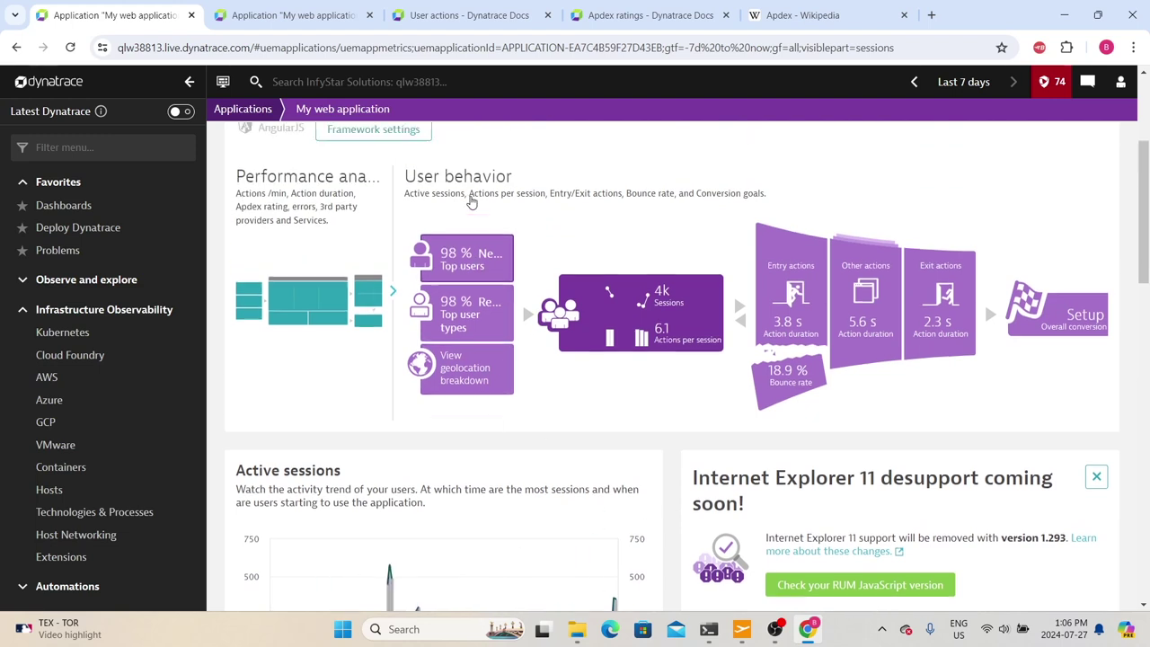
# - Switch the overview to Performance analysis and look through its sections
pyautogui.click(302, 327)
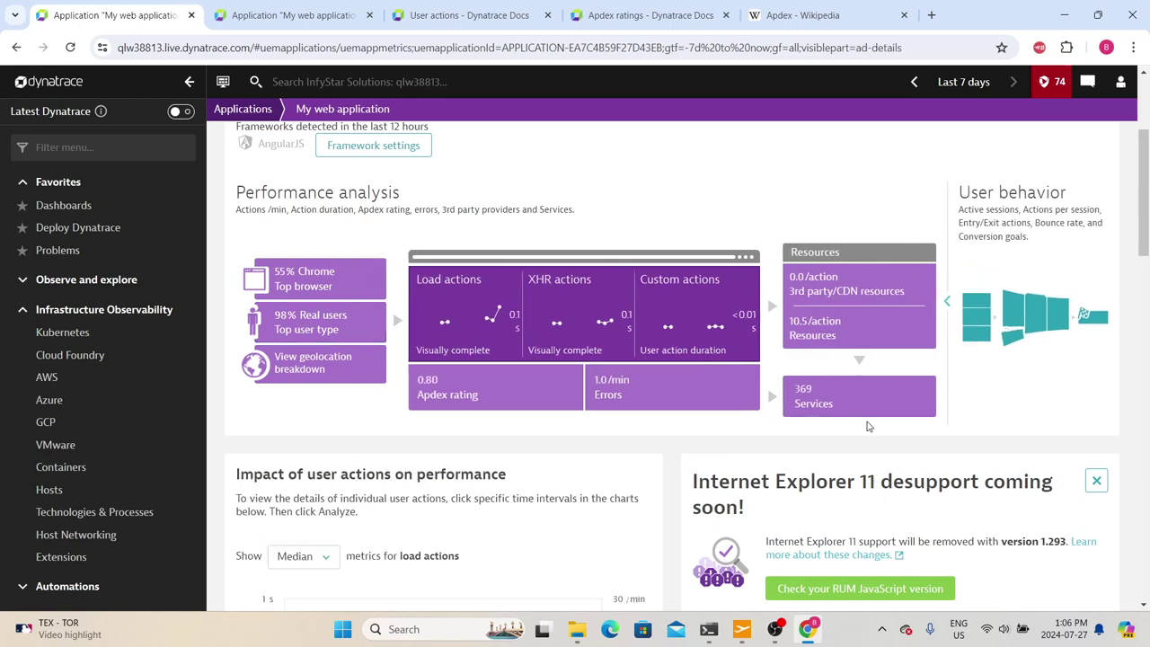
pyautogui.scroll(-10, 873, 444)
pyautogui.scroll(10, 886, 416)
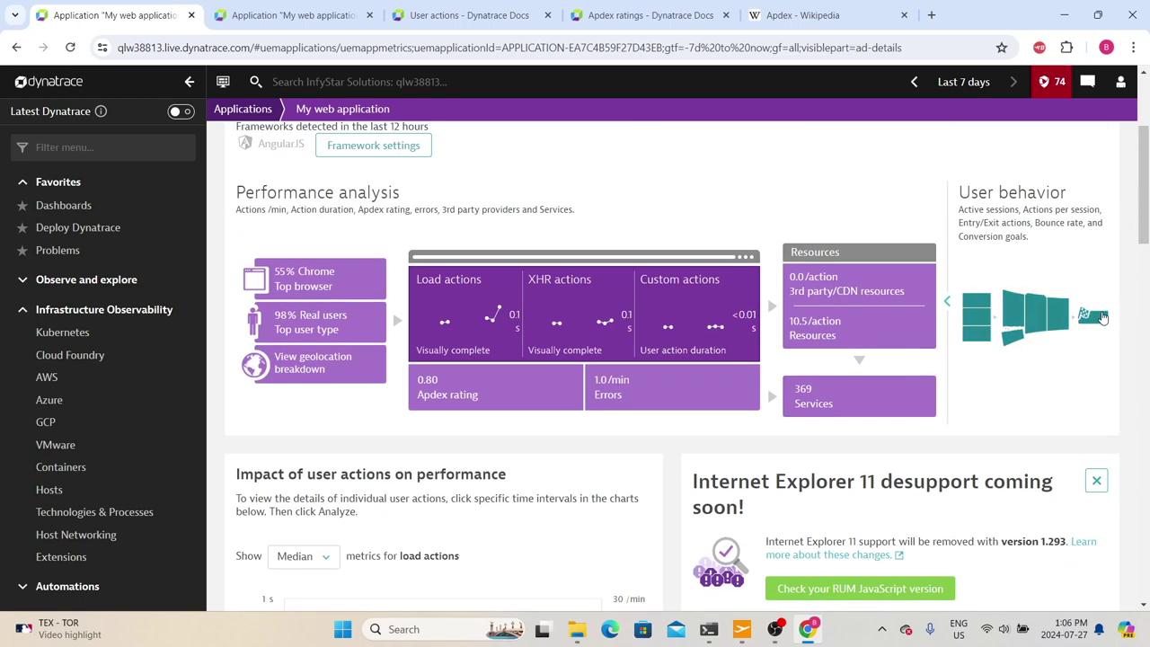
# - Return to User behavior and review its session intervals, exit actions, top pages and events
pyautogui.click(984, 317)
pyautogui.scroll(-10, 944, 404)
pyautogui.scroll(-5, 906, 483)
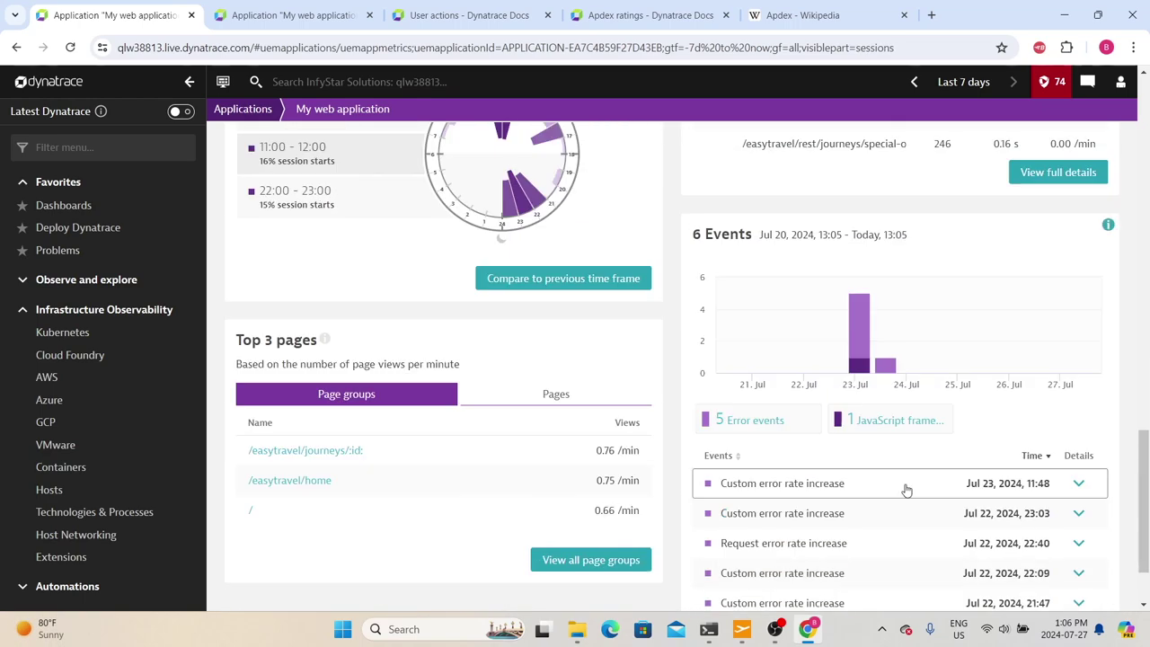
pyautogui.scroll(15, 904, 488)
pyautogui.scroll(-8, 539, 476)
pyautogui.scroll(-6, 538, 481)
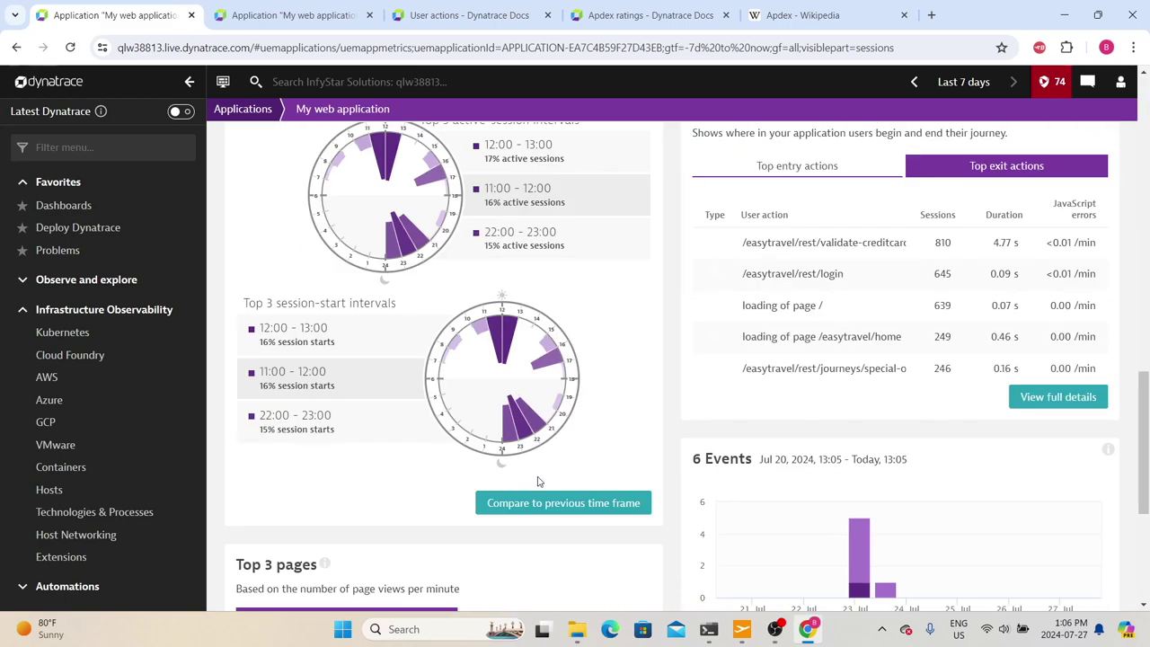
pyautogui.scroll(10, 536, 480)
pyautogui.scroll(2, 531, 485)
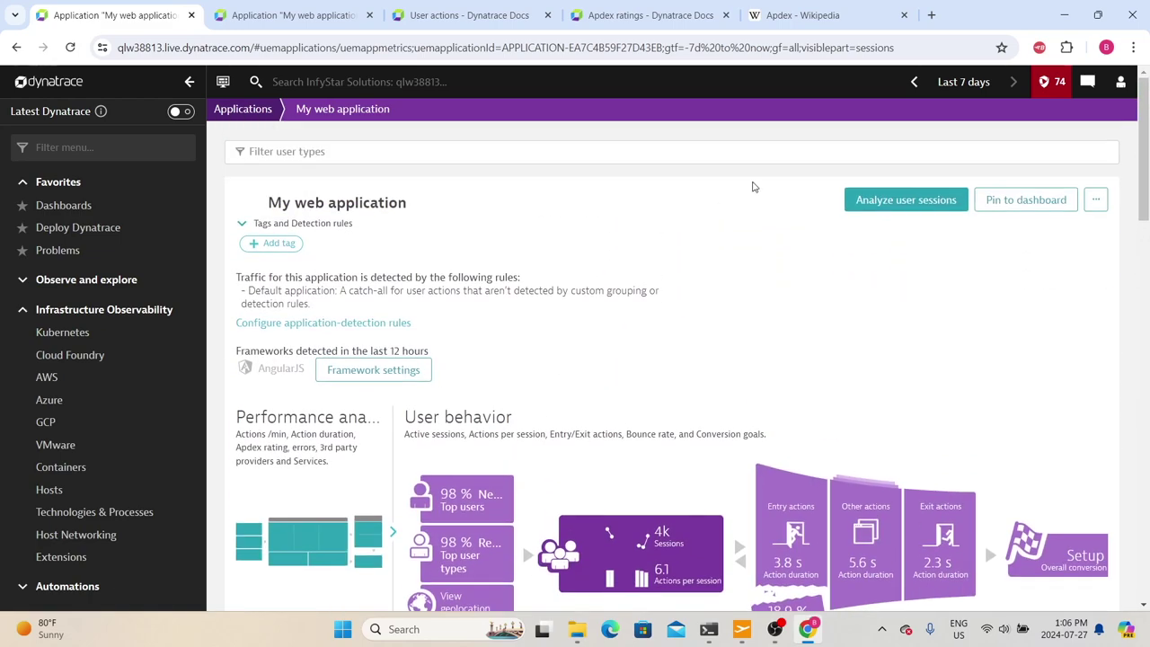
# - Analyze the application's user sessions, select the first anonymous user, and open the details of that user's live session
pyautogui.click(915, 207)
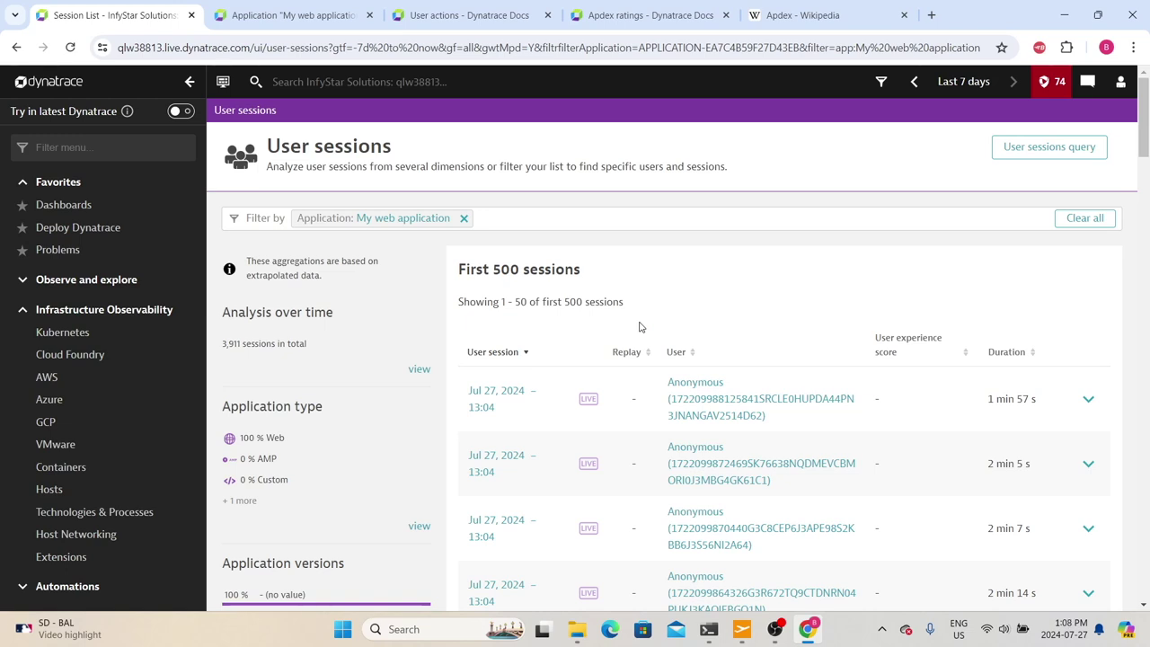
pyautogui.click(726, 406)
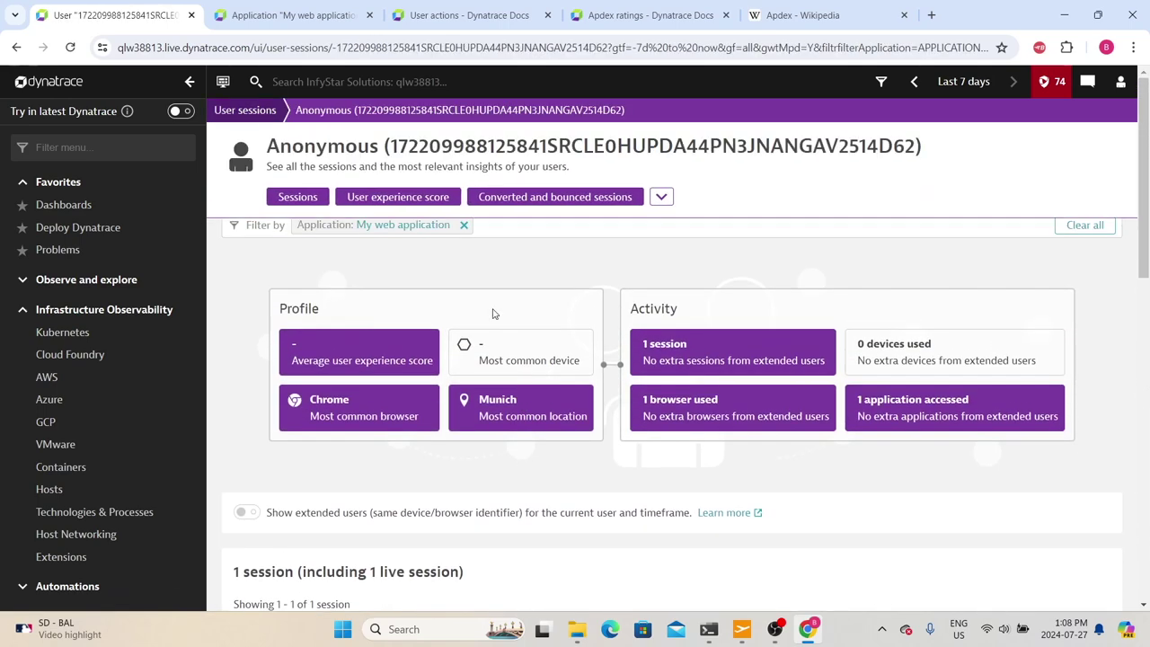
pyautogui.scroll(-2, 477, 353)
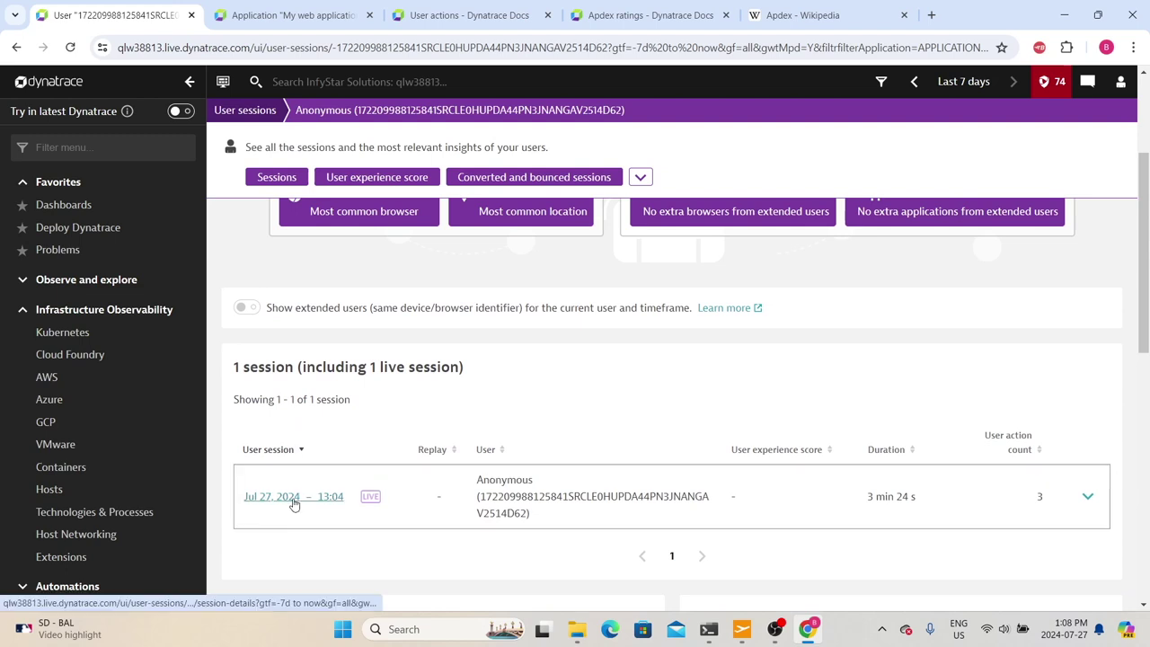
pyautogui.click(294, 500)
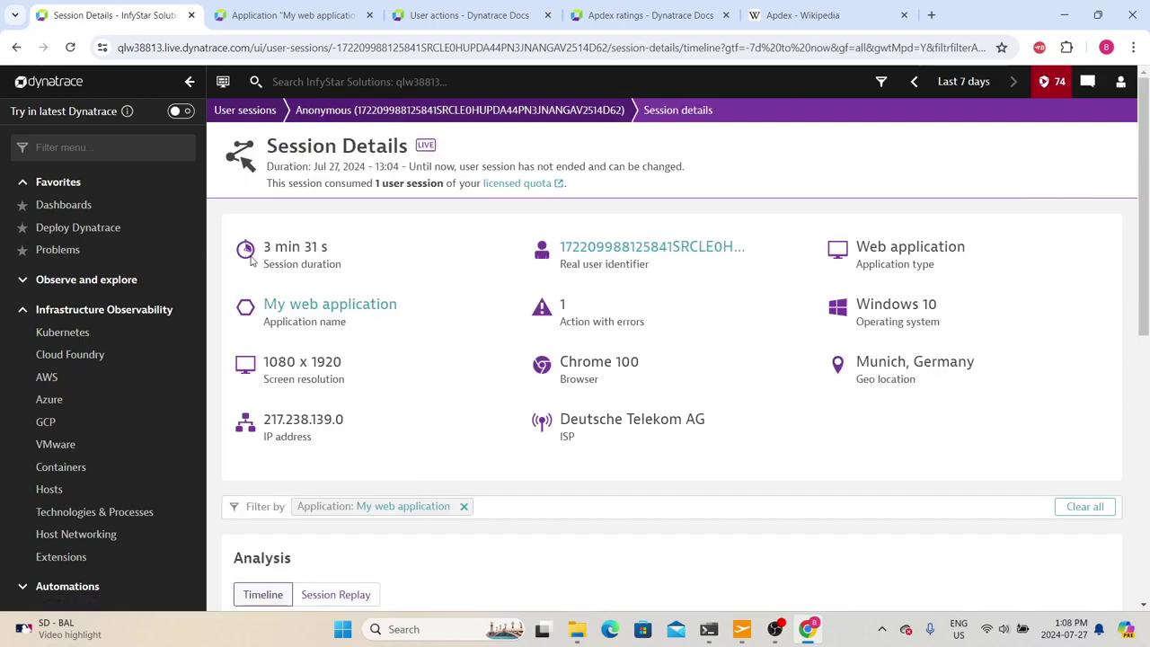
# - Review the session's summary: duration, real user identifier, application type, operating system, browser, screen resolution and geo location
pyautogui.moveTo(252, 256); pyautogui.dragTo(354, 268)
pyautogui.click(352, 267)
pyautogui.moveTo(561, 262); pyautogui.dragTo(647, 261)
pyautogui.moveTo(856, 262); pyautogui.dragTo(962, 269)
pyautogui.moveTo(841, 331); pyautogui.dragTo(951, 317)
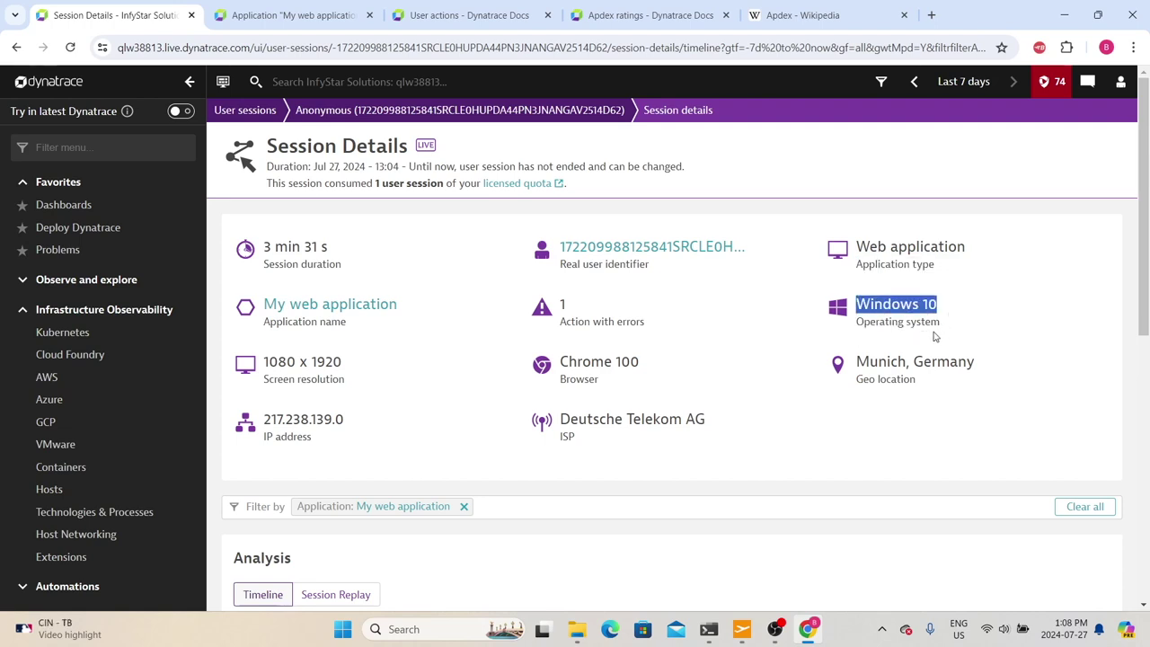
pyautogui.moveTo(586, 380); pyautogui.dragTo(559, 380)
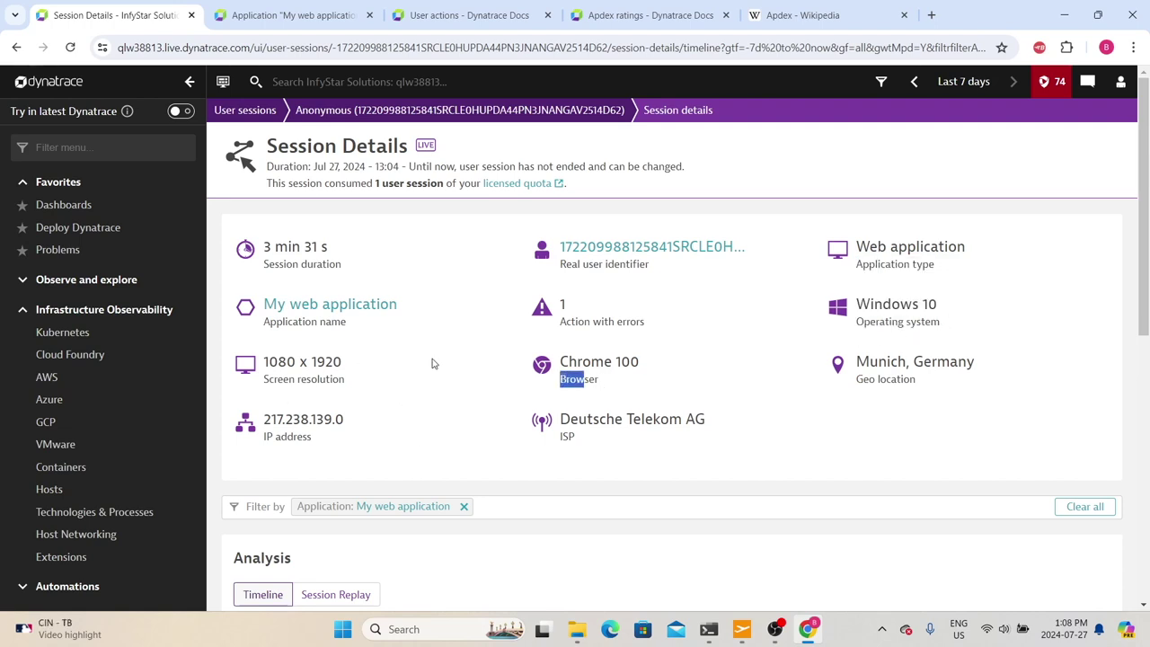
pyautogui.moveTo(348, 378); pyautogui.dragTo(225, 371)
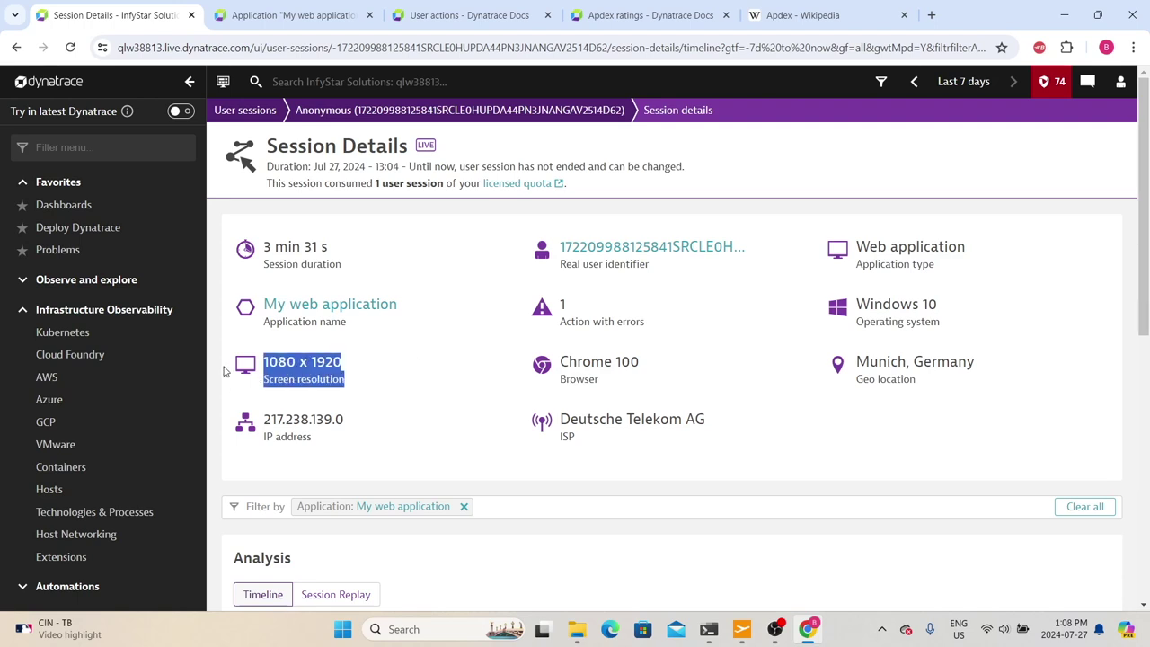
pyautogui.moveTo(924, 382); pyautogui.dragTo(857, 386)
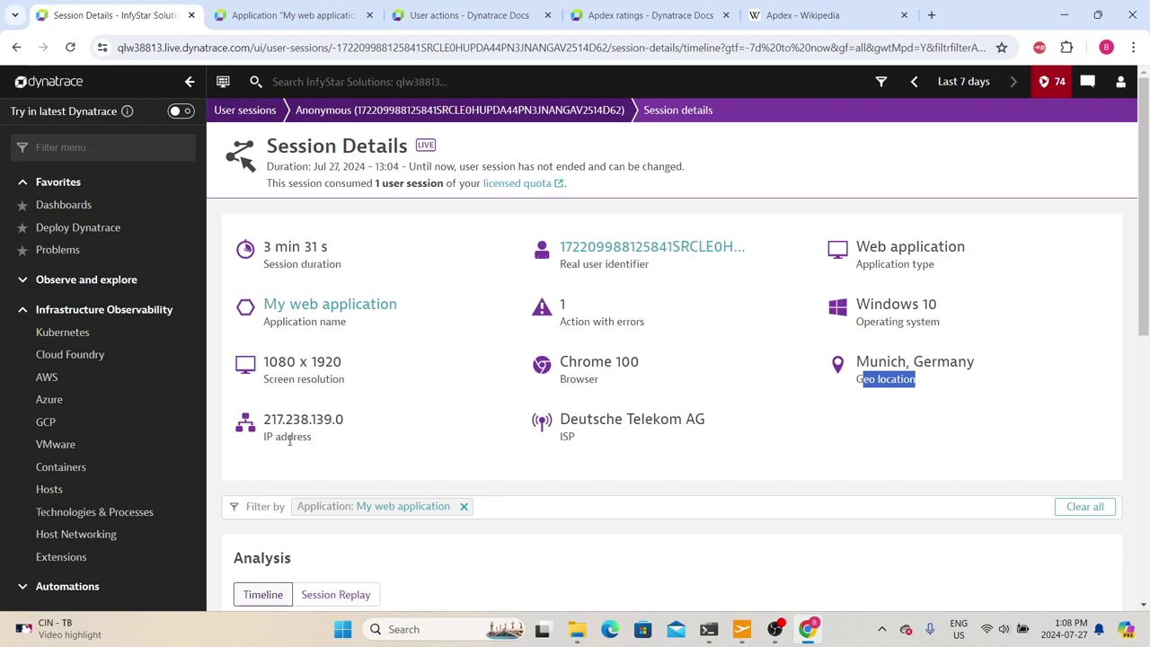
# - Expand the details of the "loading of page /easytravel/search" load action in Events and actions and examine its error and timing breakdown
pyautogui.scroll(-2, 290, 441)
pyautogui.scroll(-3, 306, 337)
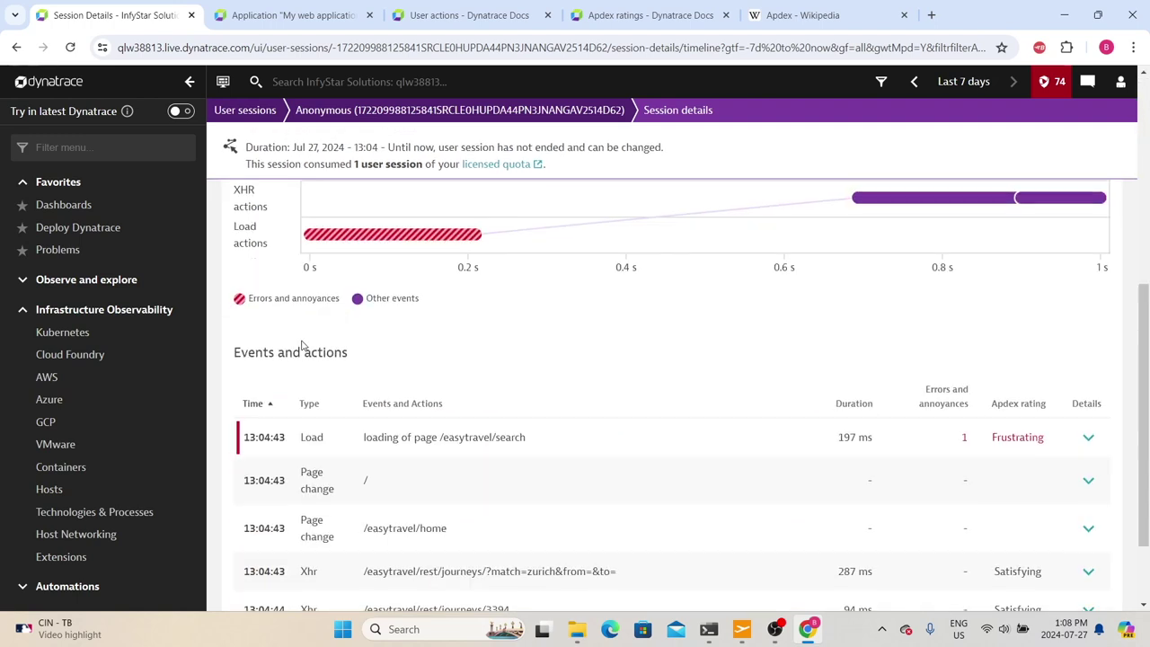
pyautogui.scroll(-2, 302, 346)
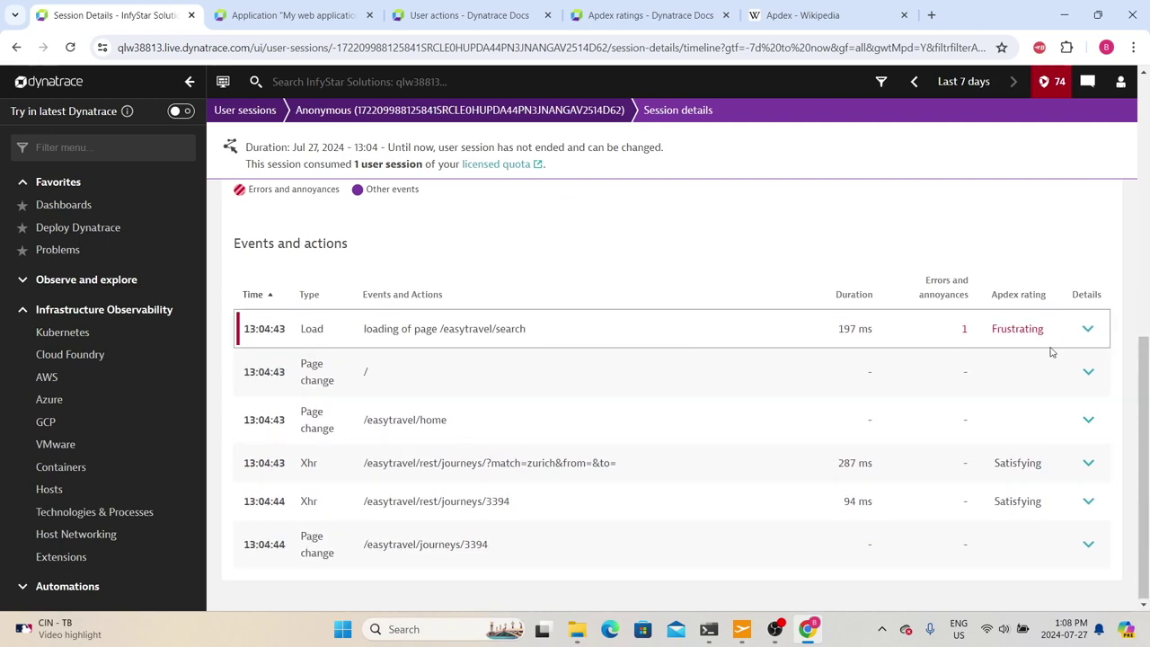
pyautogui.tripleClick(557, 336)
pyautogui.doubleClick(988, 332)
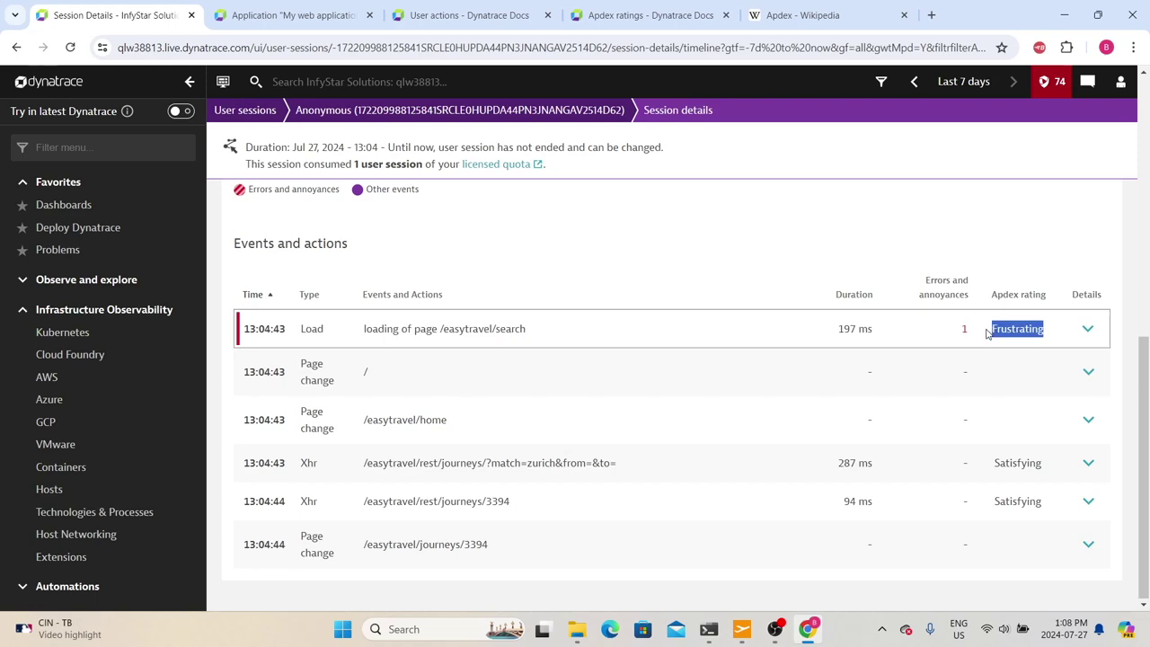
pyautogui.click(1087, 330)
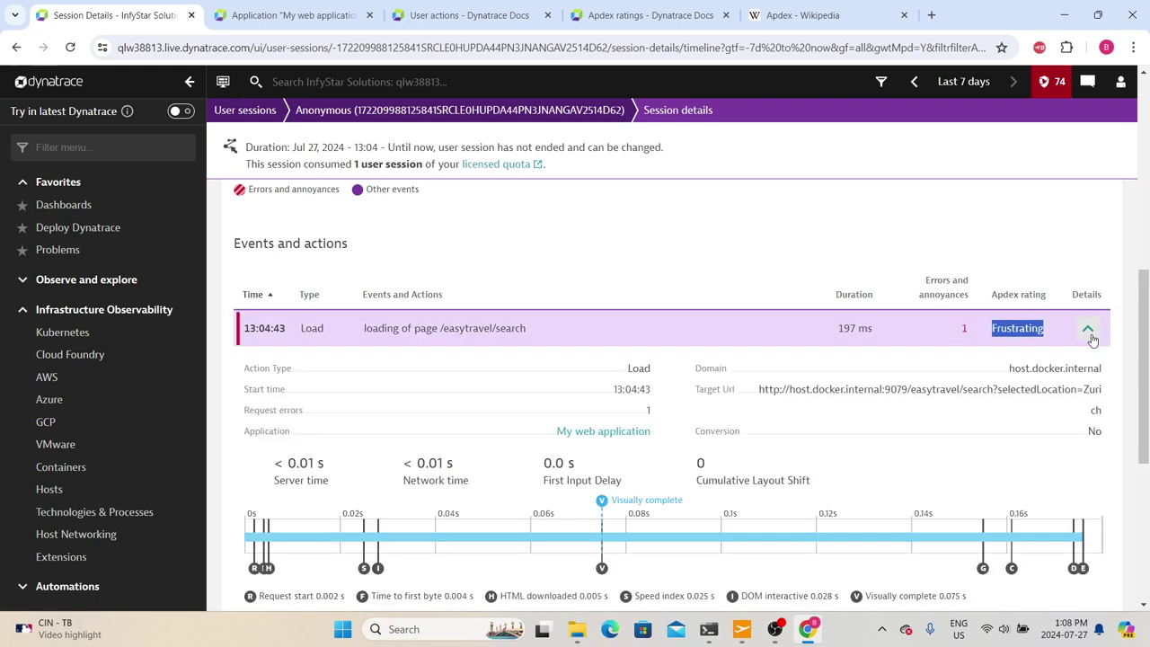
pyautogui.scroll(-3, 1038, 355)
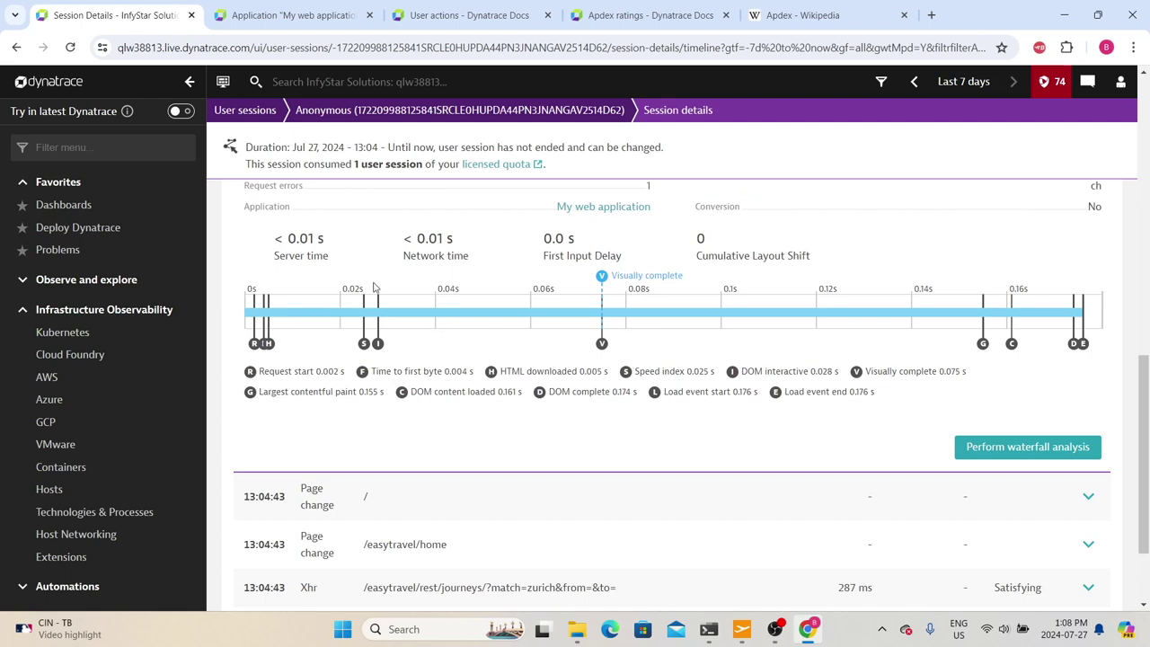
pyautogui.scroll(1, 377, 288)
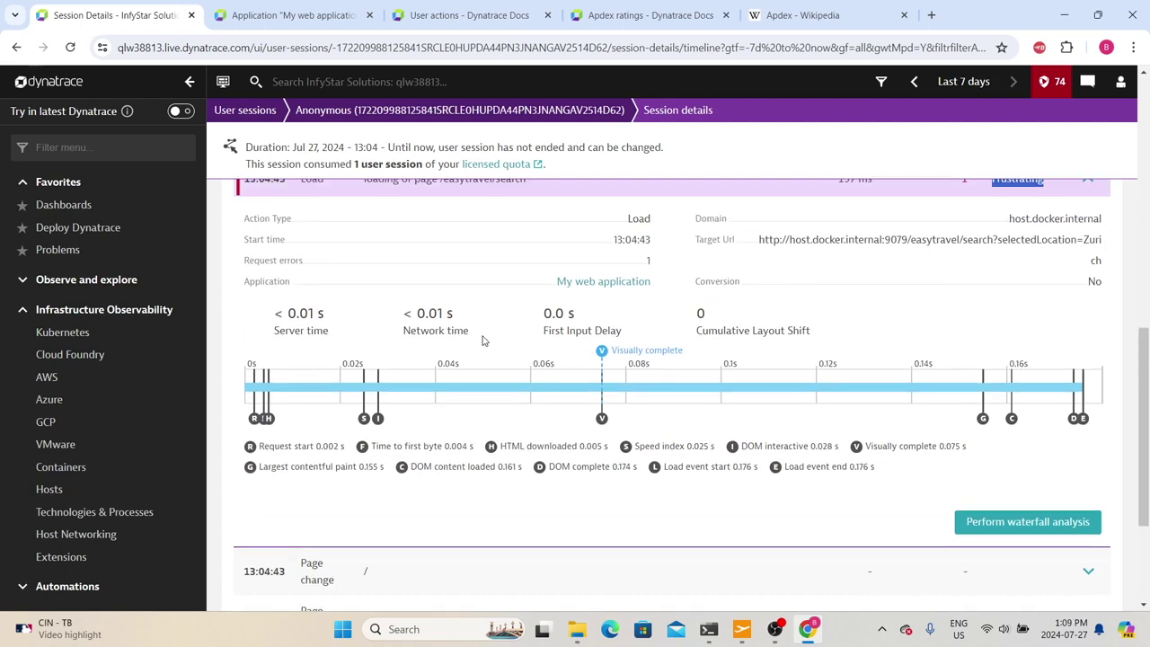
pyautogui.scroll(-1, 759, 389)
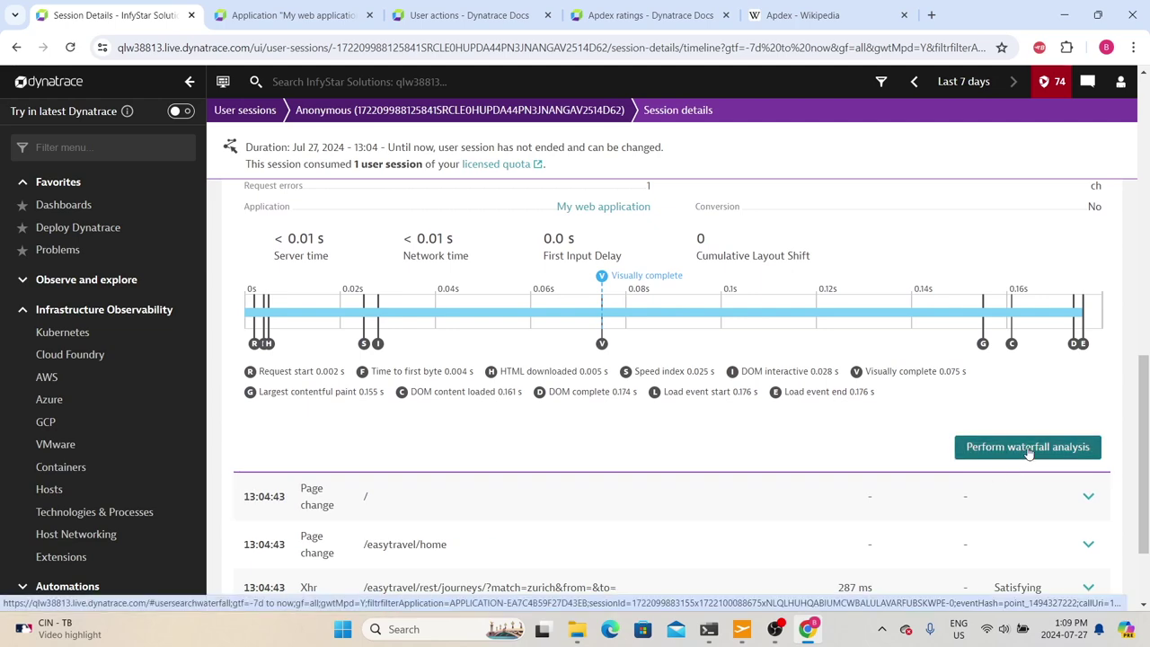
# - Perform a waterfall analysis of the /easytravel/search page load and examine its document, XHR and resource requests
pyautogui.click(1029, 452)
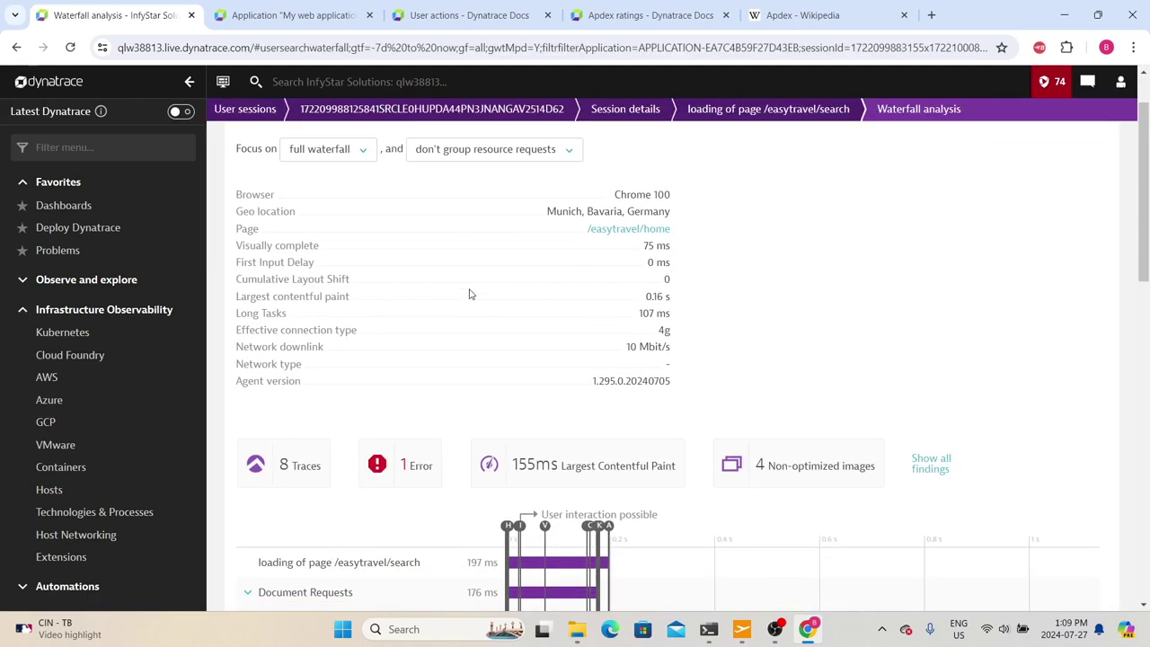
pyautogui.scroll(-3, 476, 302)
pyautogui.scroll(-5, 477, 303)
pyautogui.scroll(3, 465, 387)
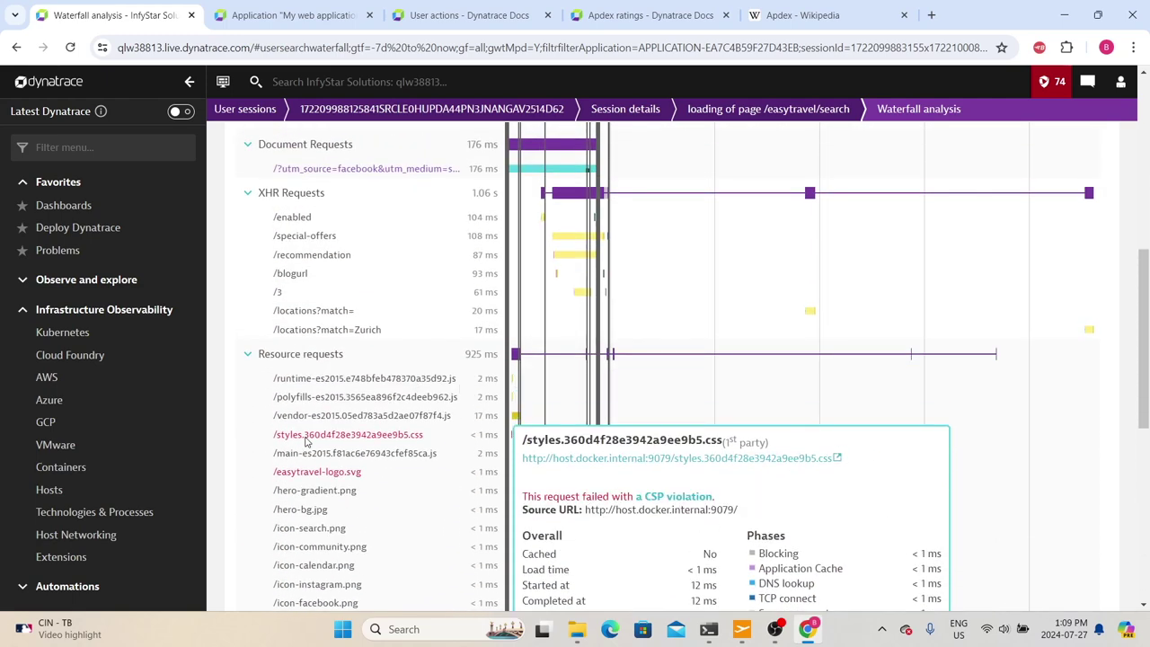
pyautogui.scroll(-10, 305, 449)
pyautogui.scroll(7, 341, 462)
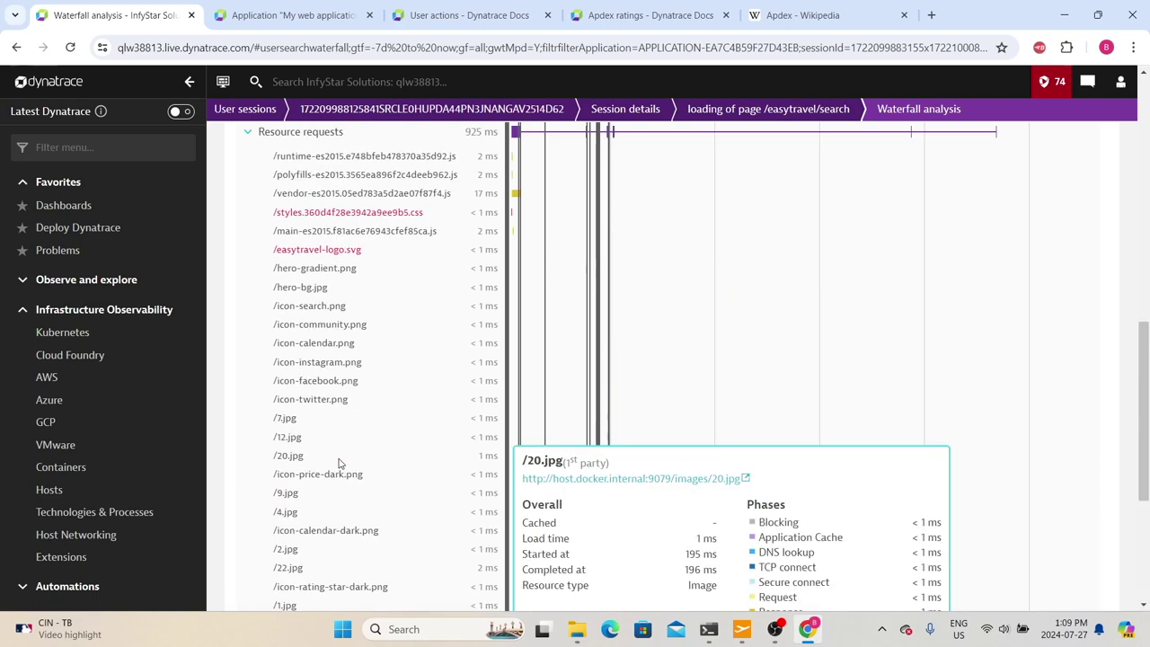
pyautogui.scroll(10, 340, 462)
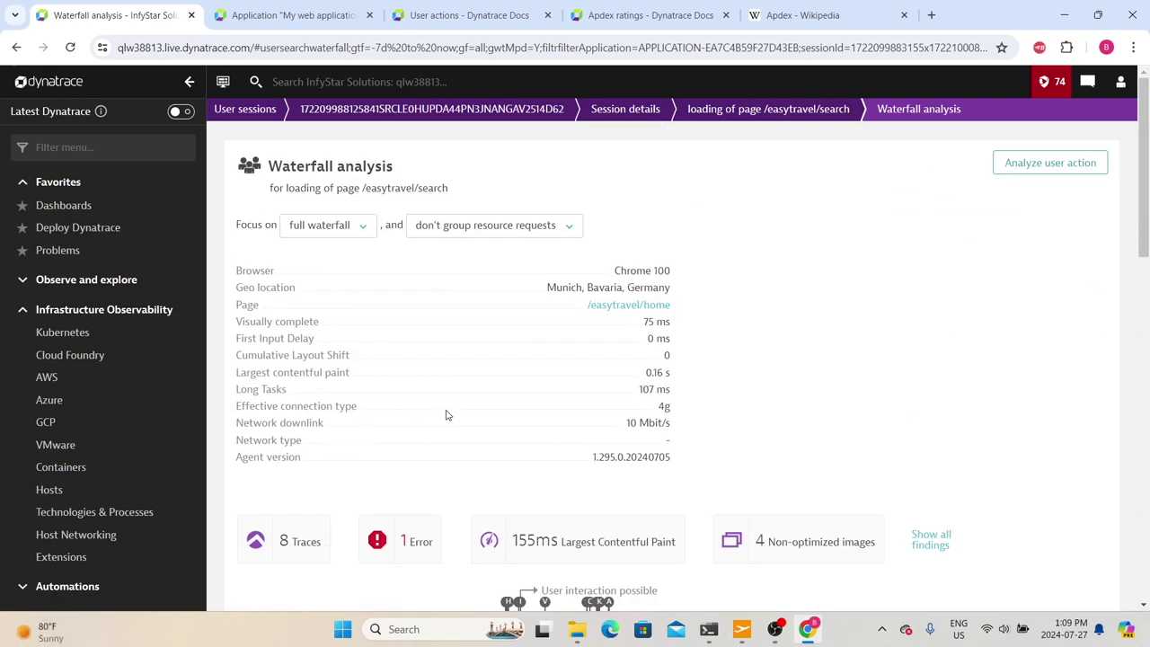
# - Return to the list of all user sessions and inspect the live and completed sessions in its Analysis over time chart
pyautogui.click(258, 110)
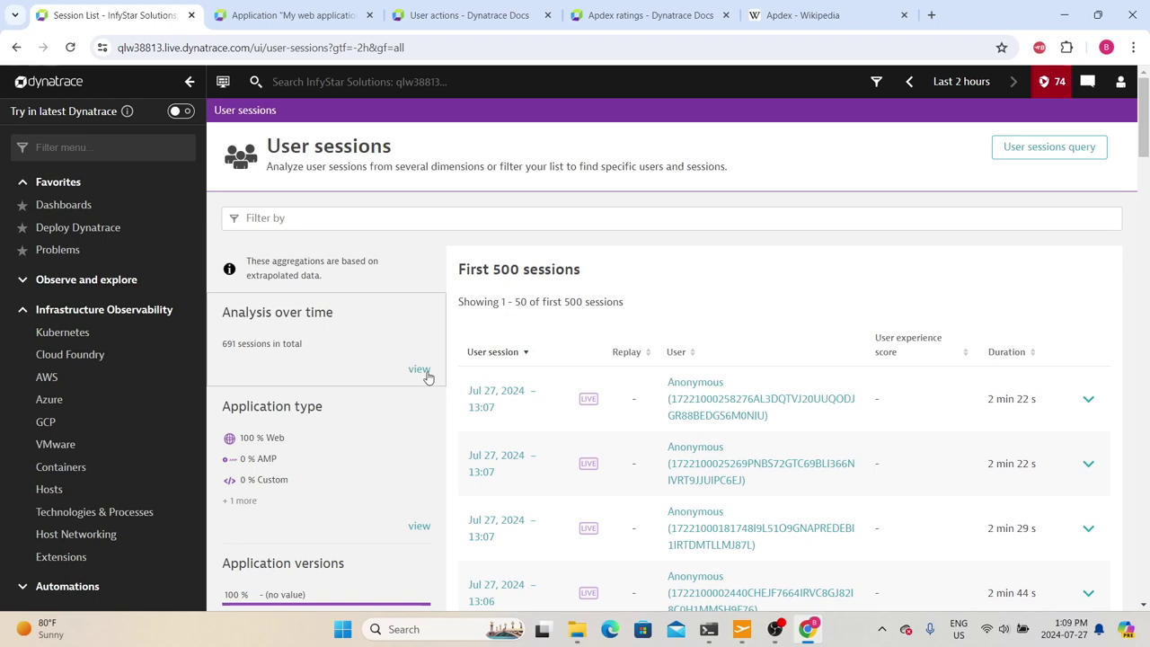
pyautogui.click(423, 377)
pyautogui.scroll(-2, 539, 449)
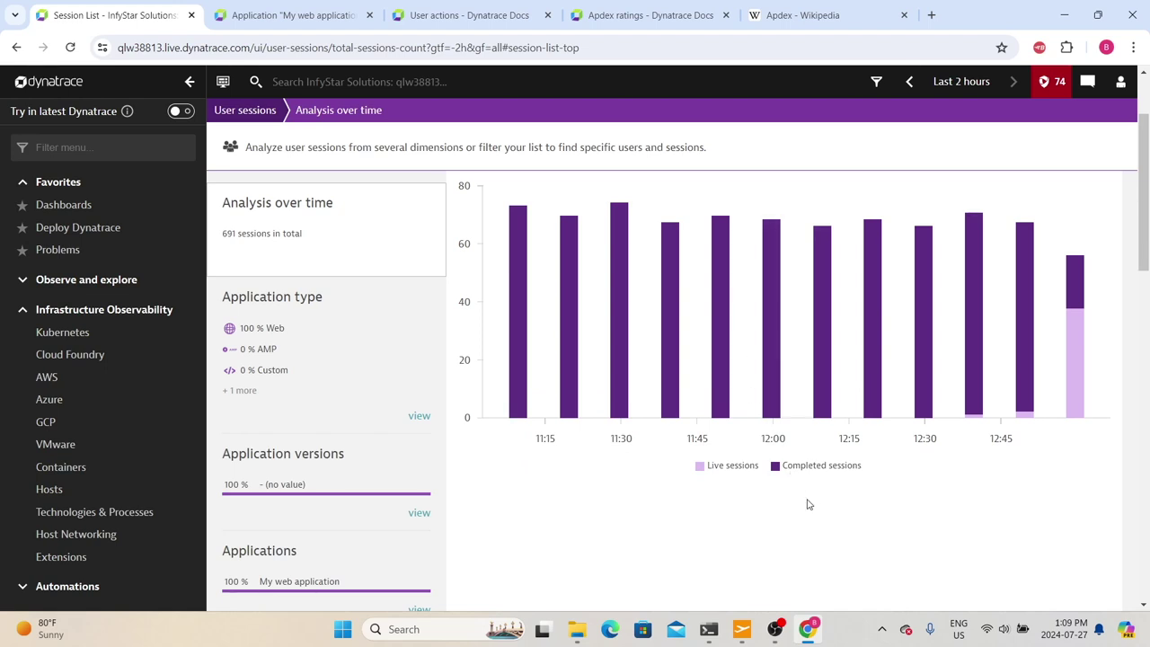
pyautogui.moveTo(1077, 332)
# - Set the timeframe to Yesterday and inspect the completed sessions per hour in the Analysis over time chart
pyautogui.scroll(3, 971, 135)
pyautogui.click(961, 82)
pyautogui.click(917, 329)
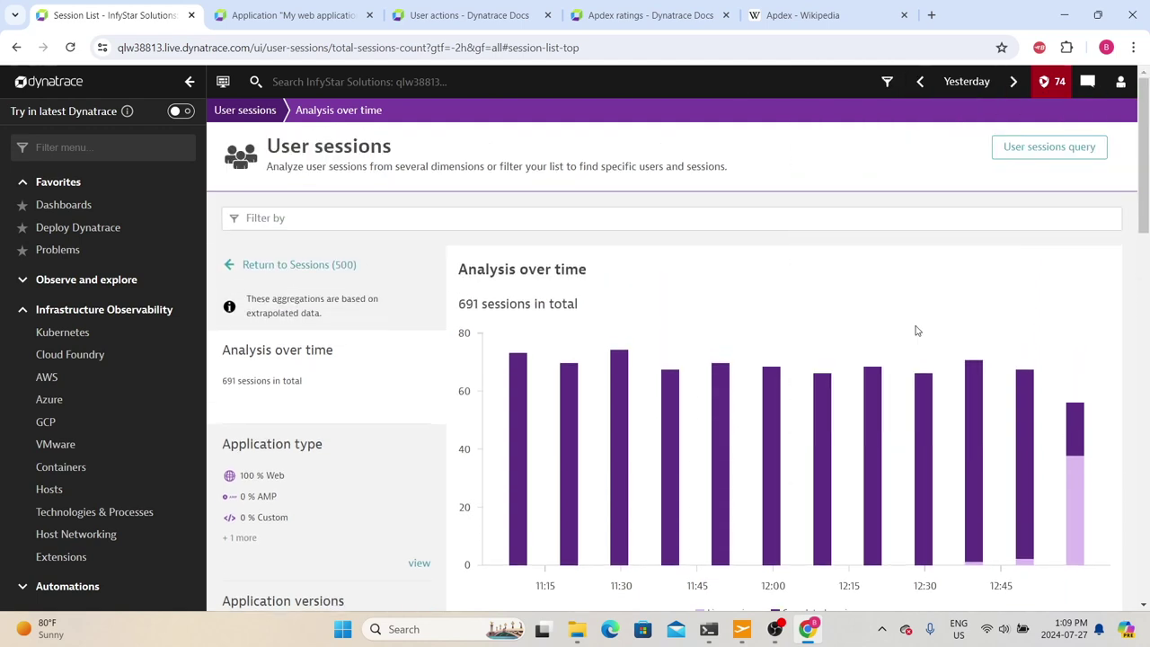
pyautogui.moveTo(1002, 341)
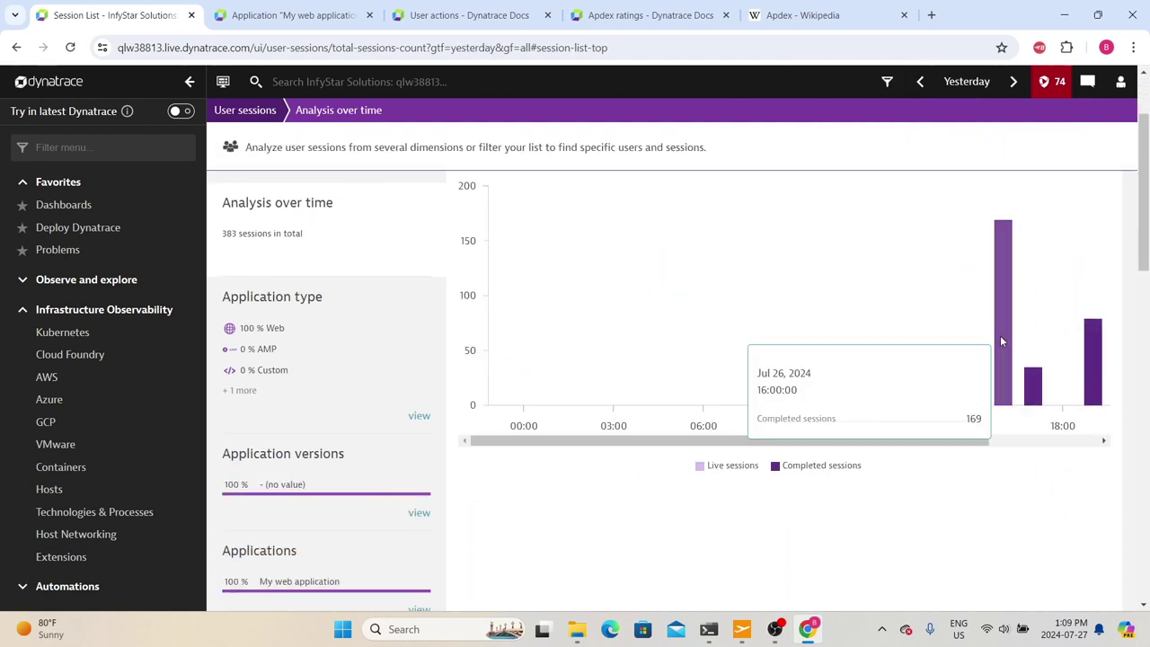
pyautogui.scroll(2, 852, 377)
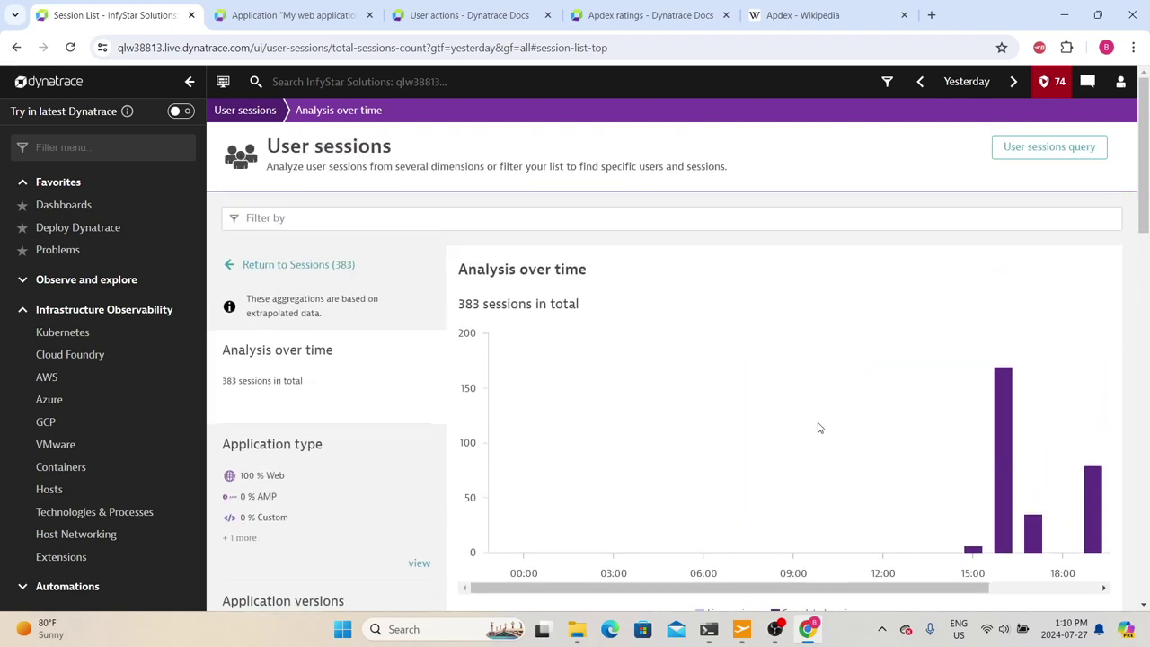
pyautogui.scroll(-1, 816, 426)
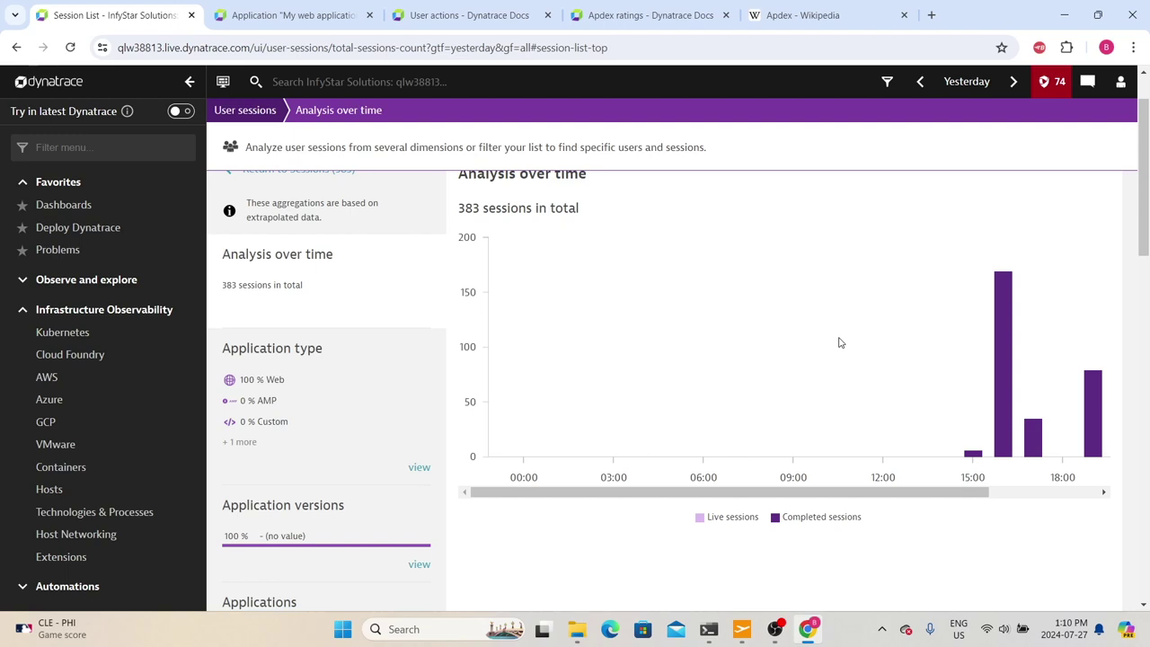
# - Look through the session dimensions, including application versions, user experience score, errors and annoyances, conversions and bounces, users, browsers and internet service provider
pyautogui.scroll(1, 352, 291)
pyautogui.scroll(-3, 339, 298)
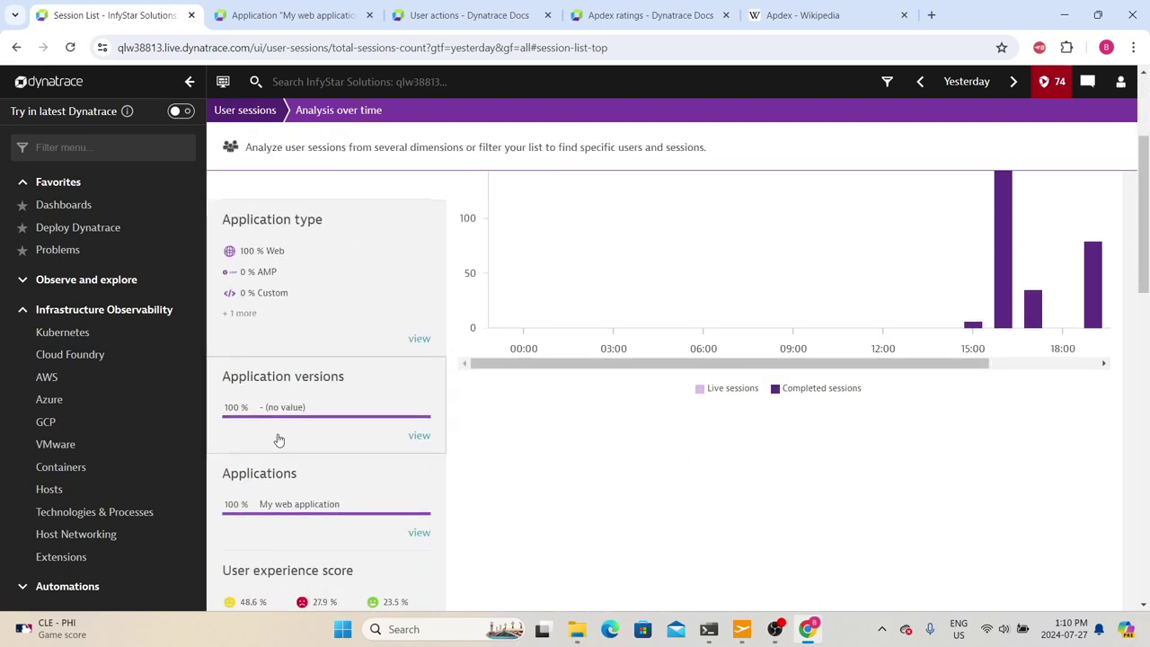
pyautogui.scroll(-3, 278, 440)
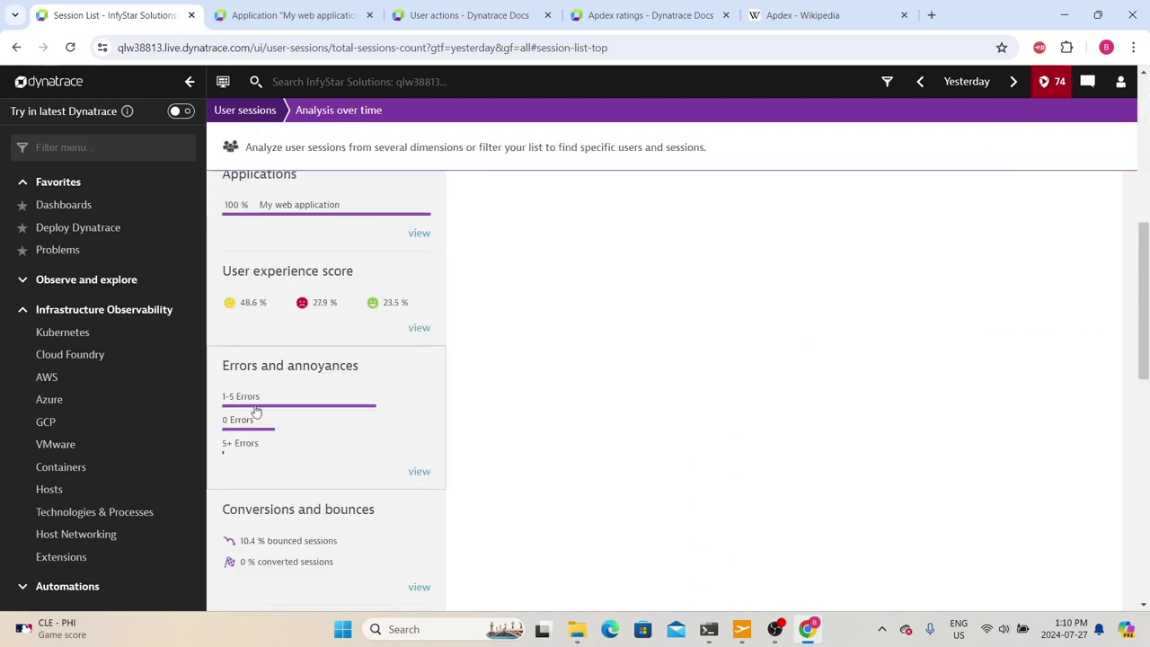
pyautogui.scroll(-3, 256, 411)
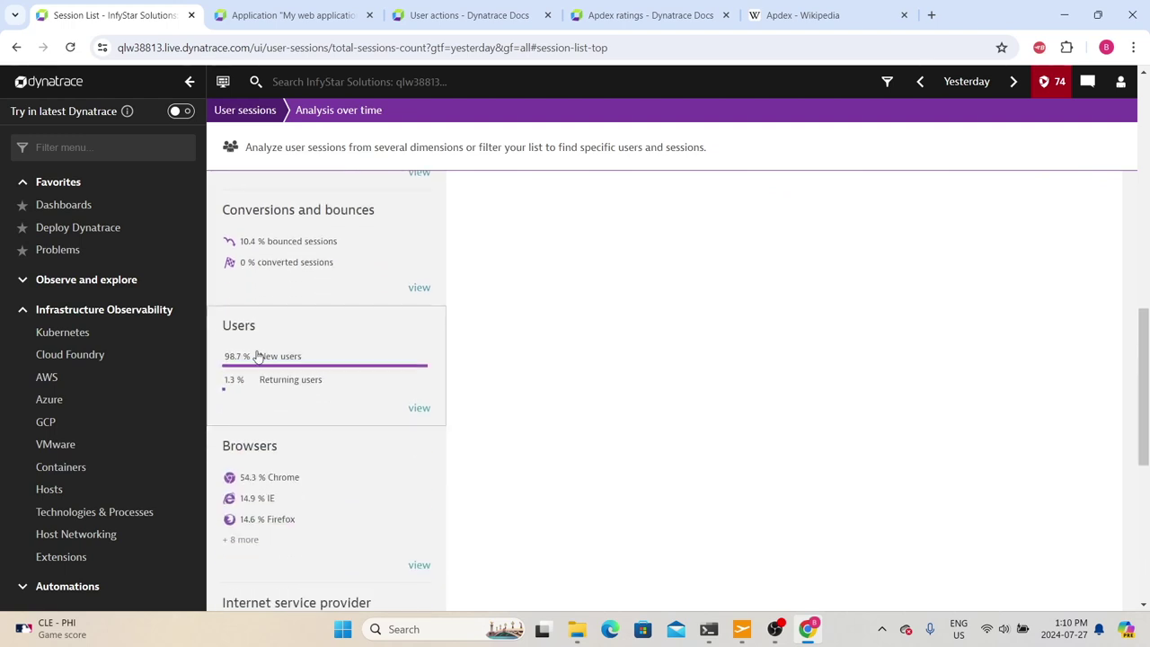
pyautogui.scroll(-2, 261, 387)
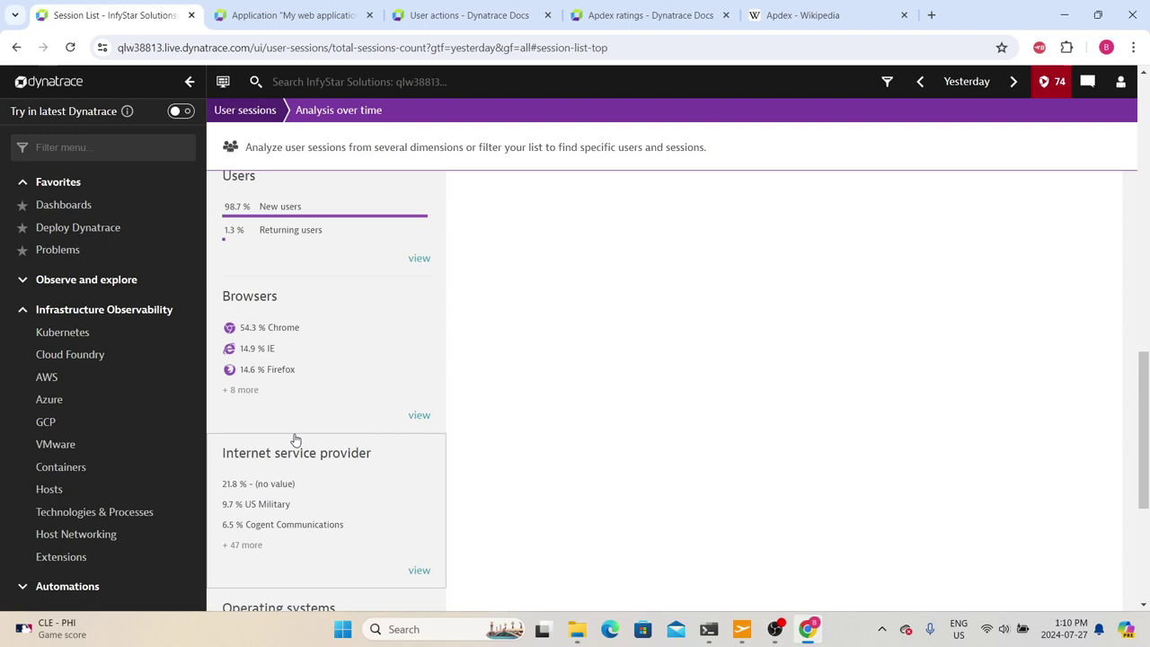
pyautogui.scroll(-3, 295, 438)
pyautogui.scroll(10, 321, 387)
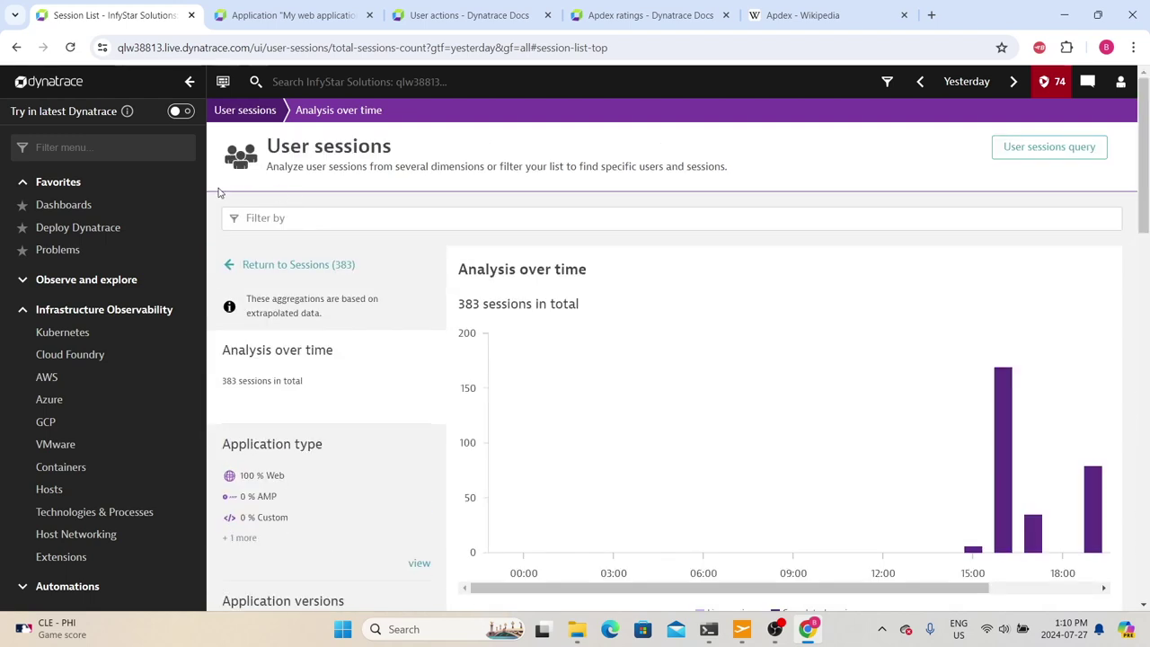
# - Open the Web applications overview under Digital Experience
pyautogui.scroll(-2, 44, 478)
pyautogui.scroll(-1, 70, 323)
pyautogui.scroll(-2, 74, 329)
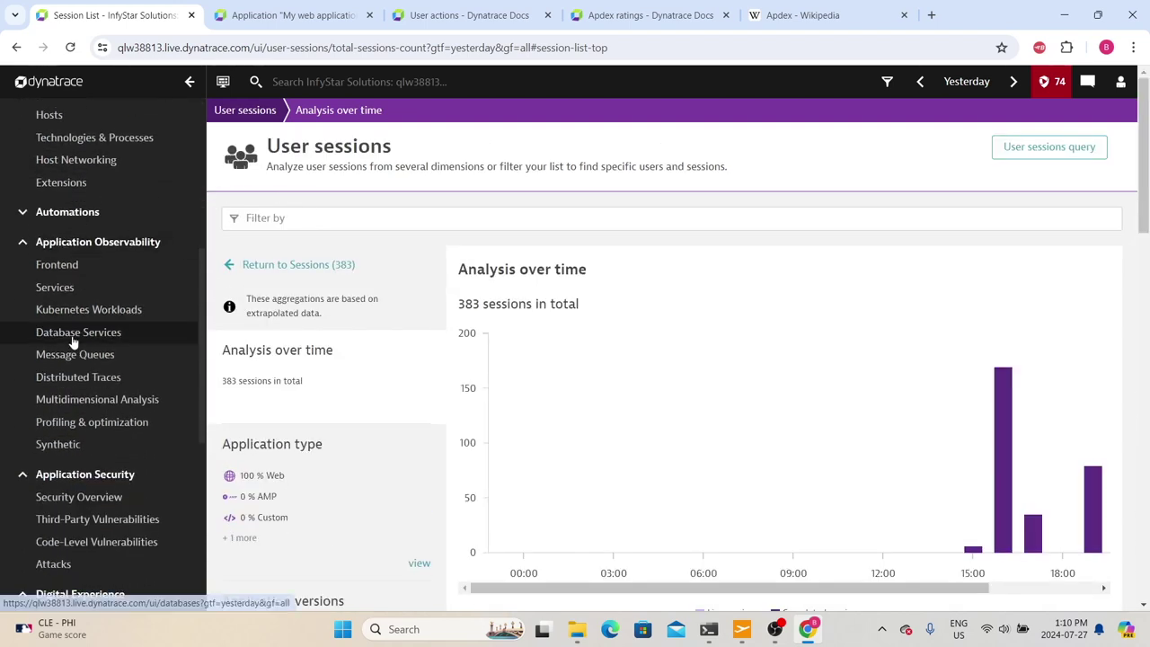
pyautogui.scroll(-3, 94, 453)
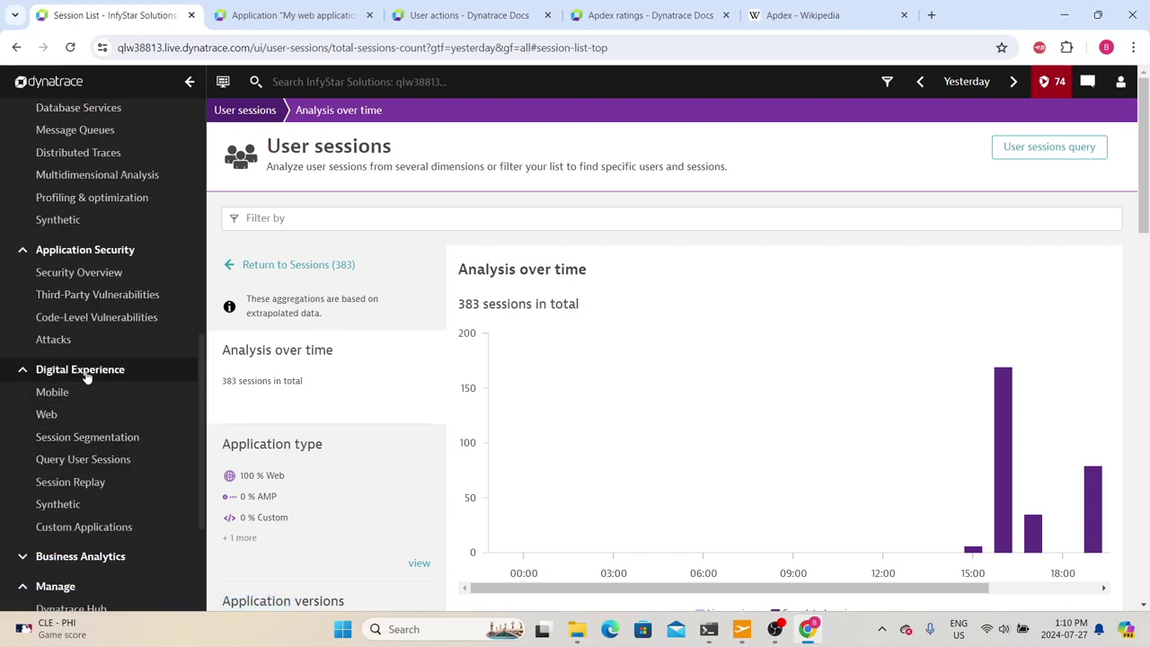
pyautogui.click(46, 414)
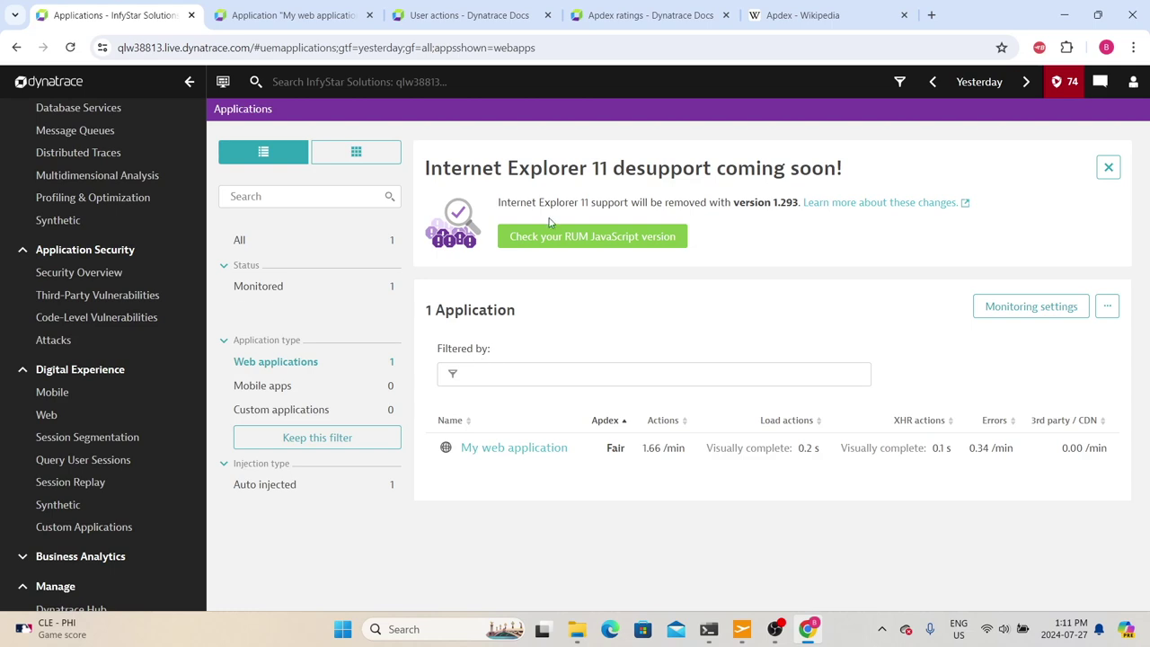
# - Open Session Segmentation under Digital Experience and look over yesterday's user sessions
pyautogui.scroll(5, 59, 292)
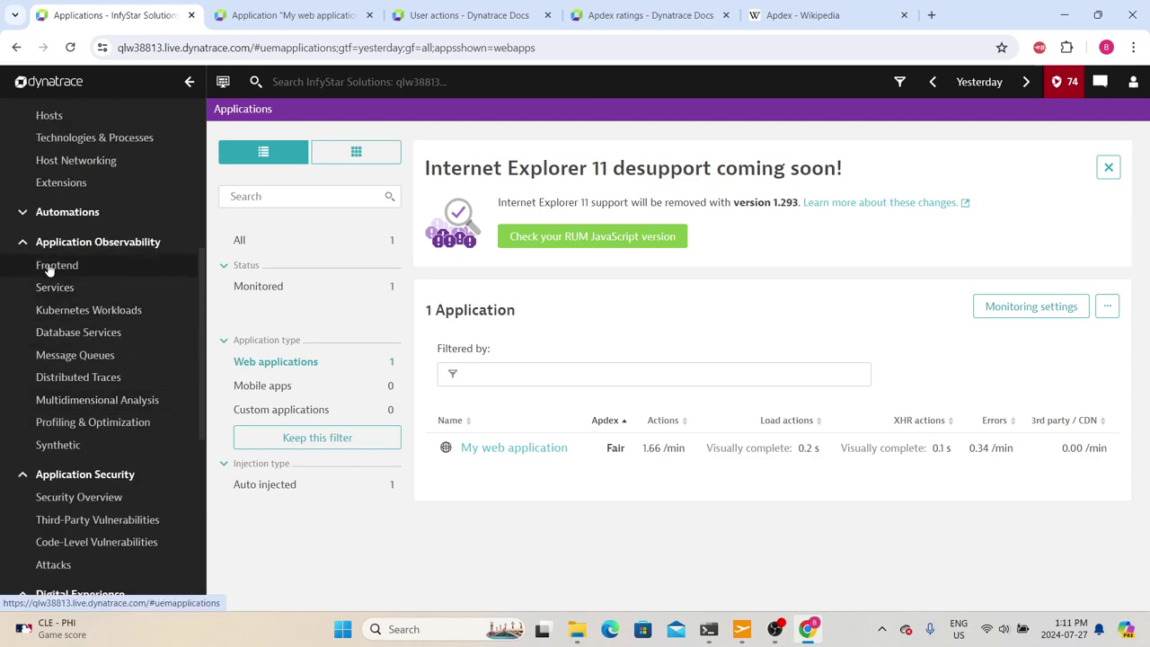
pyautogui.scroll(-5, 90, 464)
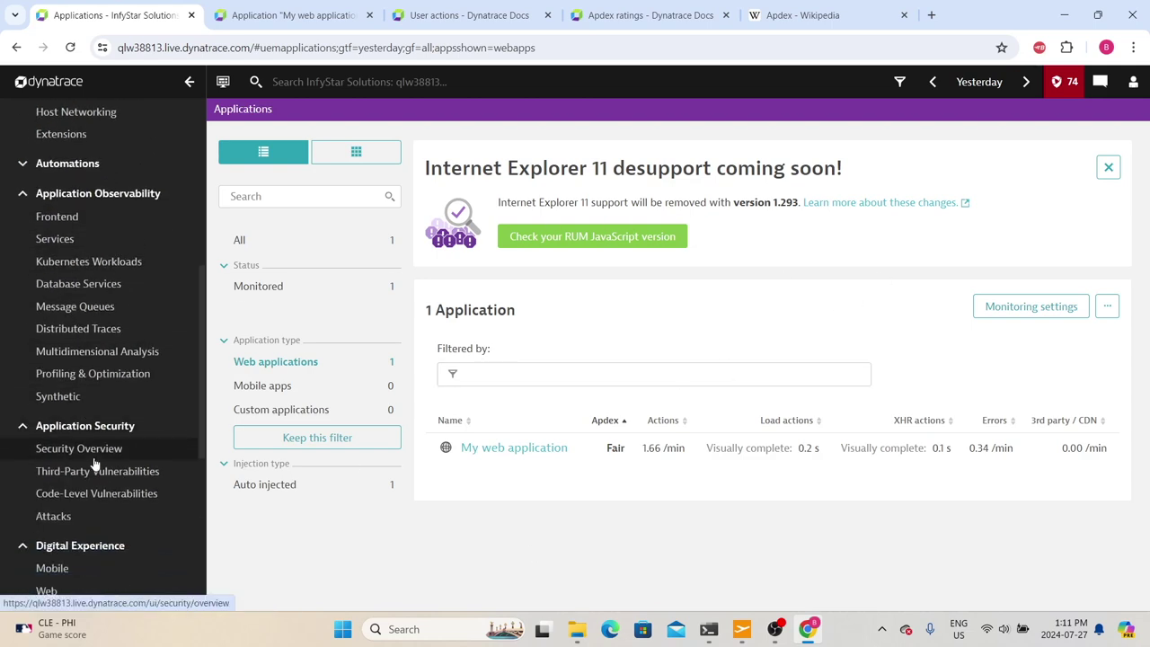
pyautogui.click(101, 443)
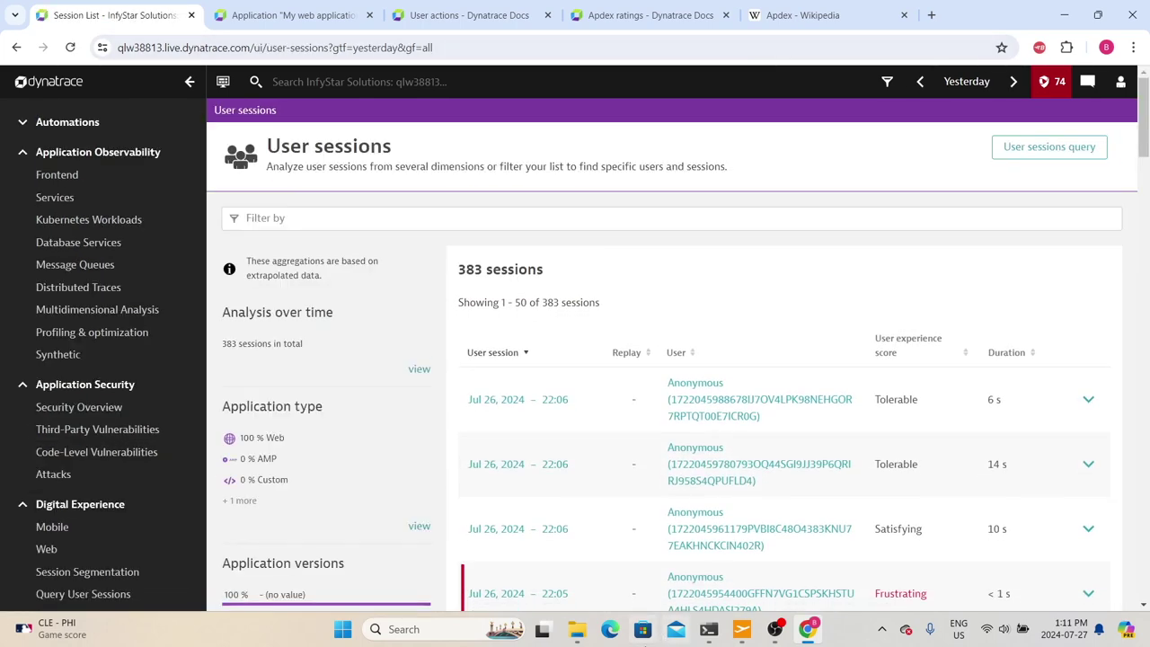
pyautogui.scroll(-2, 390, 506)
pyautogui.scroll(1, 127, 434)
pyautogui.scroll(-4, 126, 430)
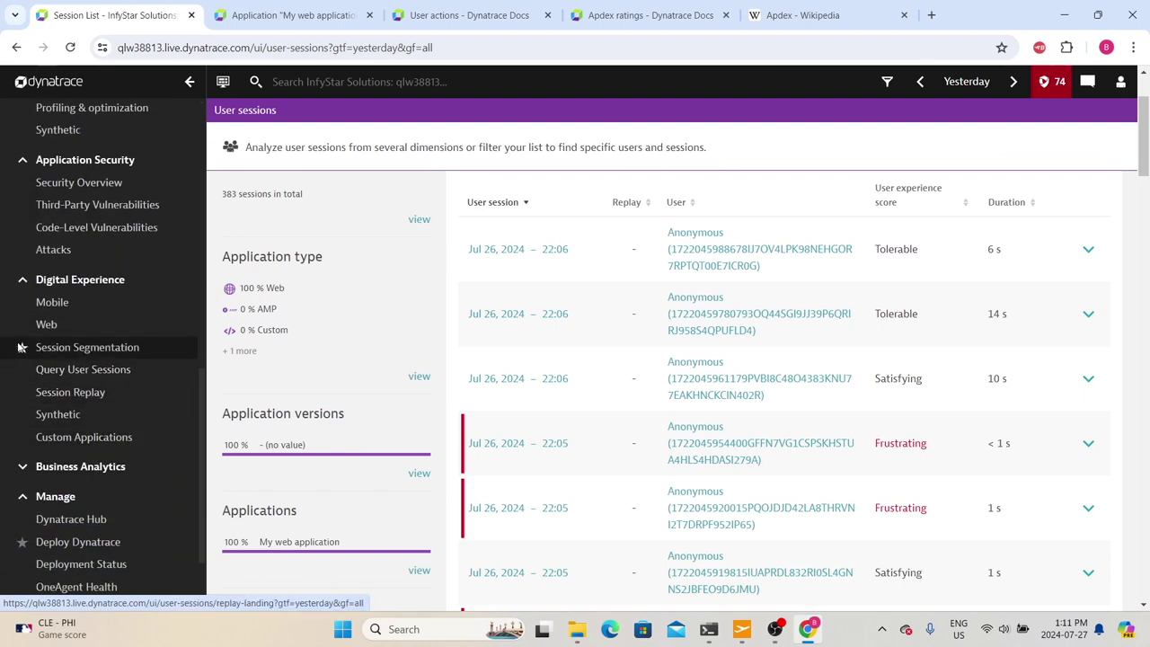
pyautogui.scroll(2, 36, 359)
pyautogui.scroll(-3, 108, 422)
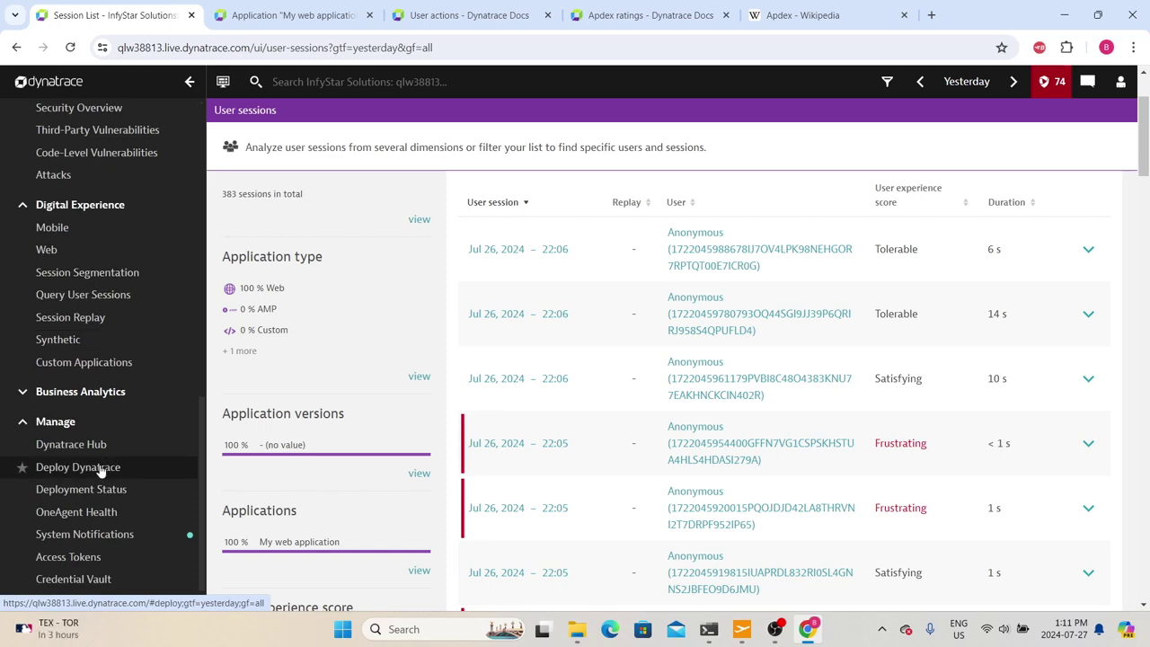
pyautogui.scroll(6, 90, 482)
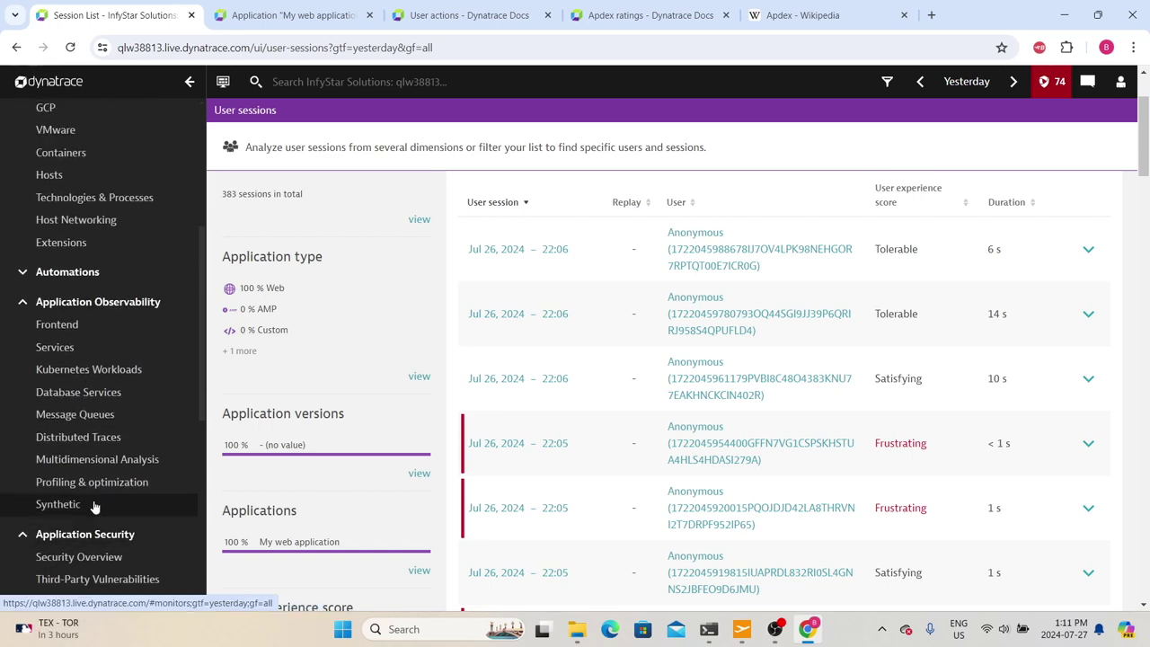
# - Switch to the latest Dynatrace interface and look through the installed apps by category, down to Digital Experience and Business Analytics
pyautogui.scroll(4, 94, 506)
pyautogui.click(182, 111)
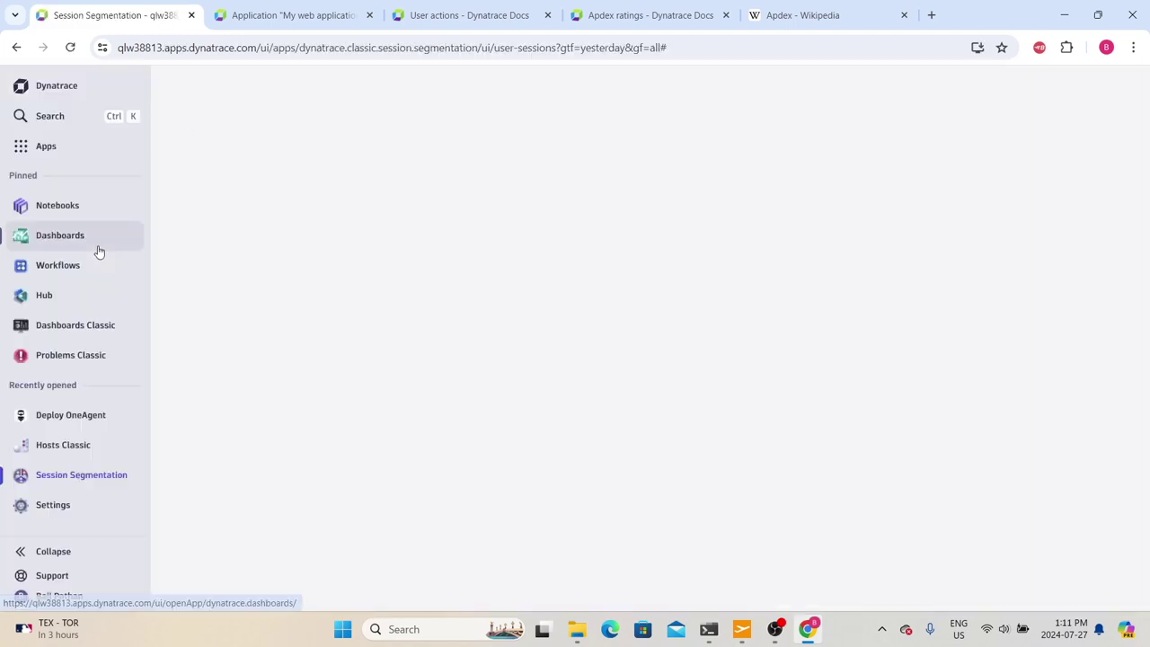
pyautogui.click(22, 147)
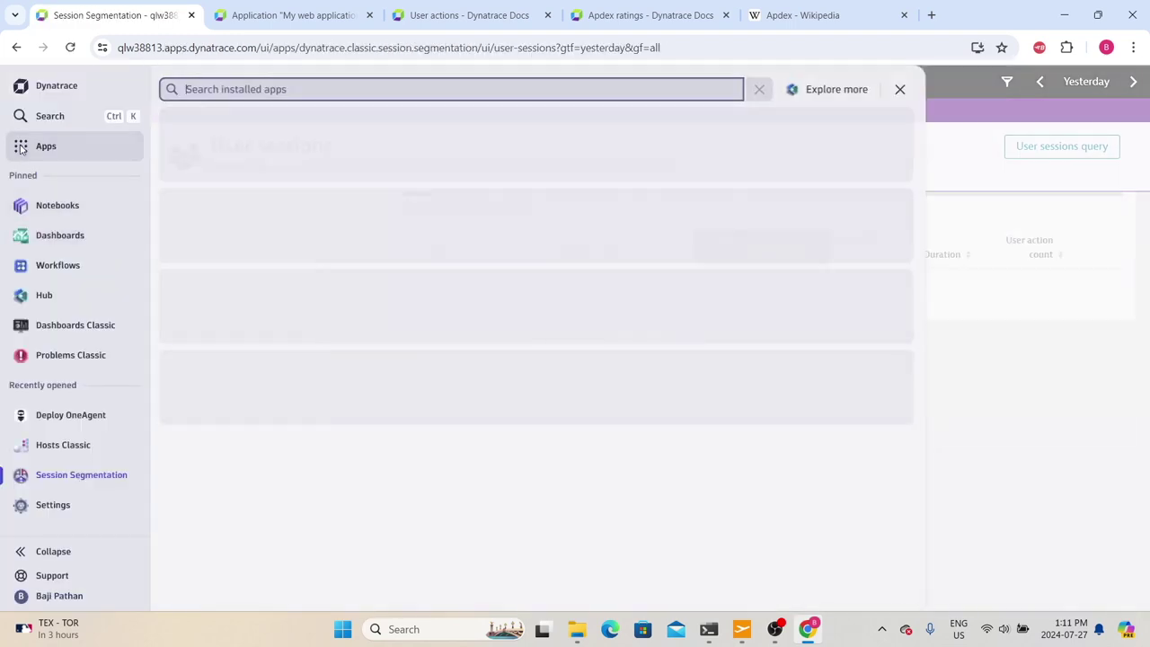
pyautogui.scroll(-3, 231, 378)
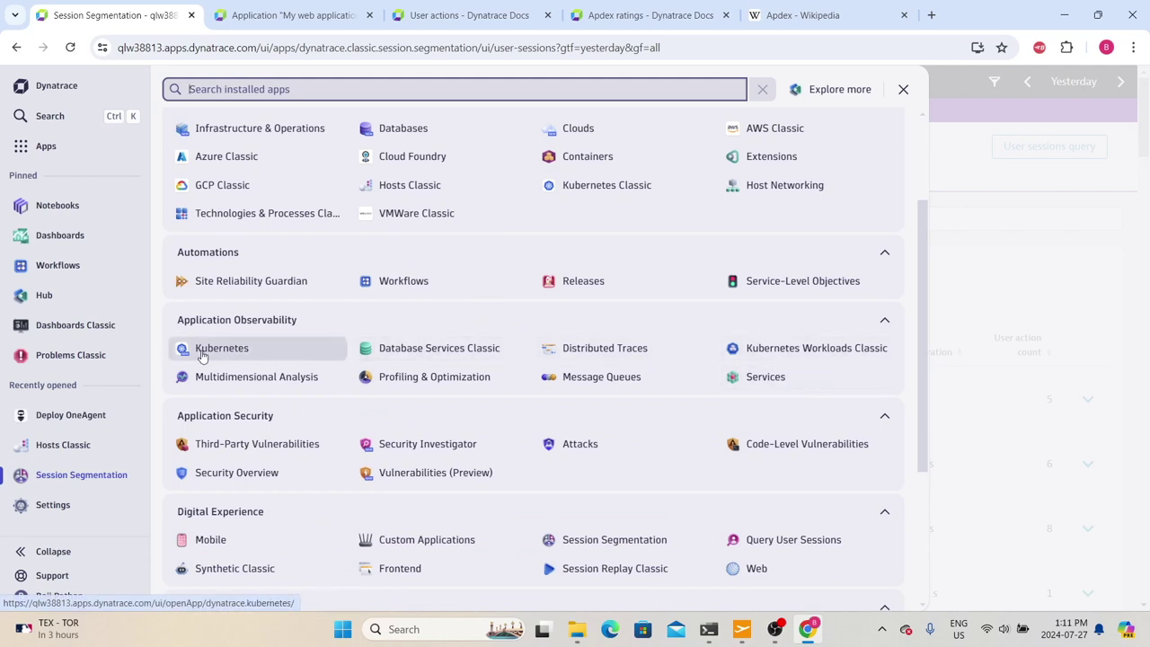
pyautogui.scroll(-2, 261, 440)
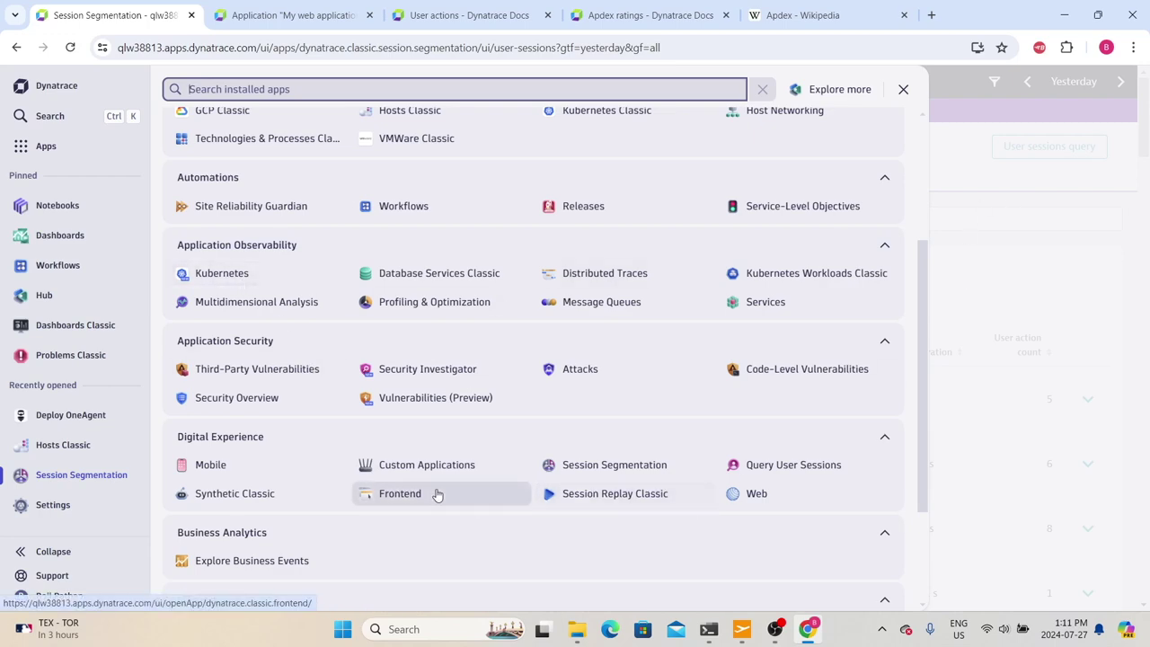
pyautogui.click(903, 89)
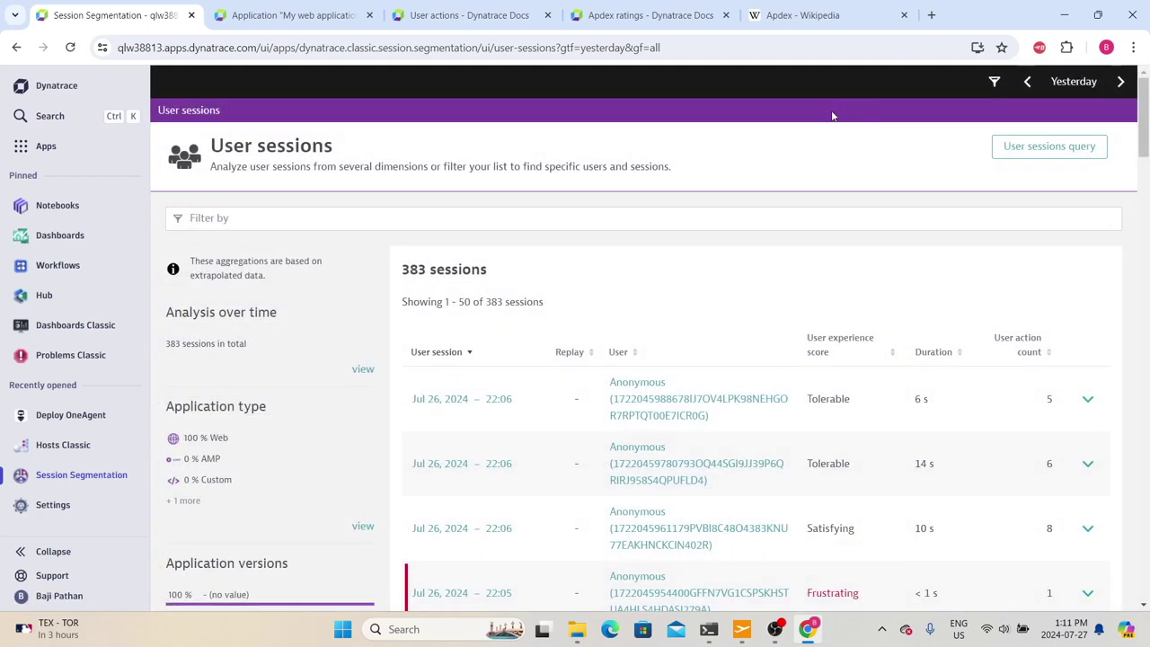
# - Return to the classic interface, open Frontend under Application Observability and look over the entries of the neighbouring categories
pyautogui.click(77, 414)
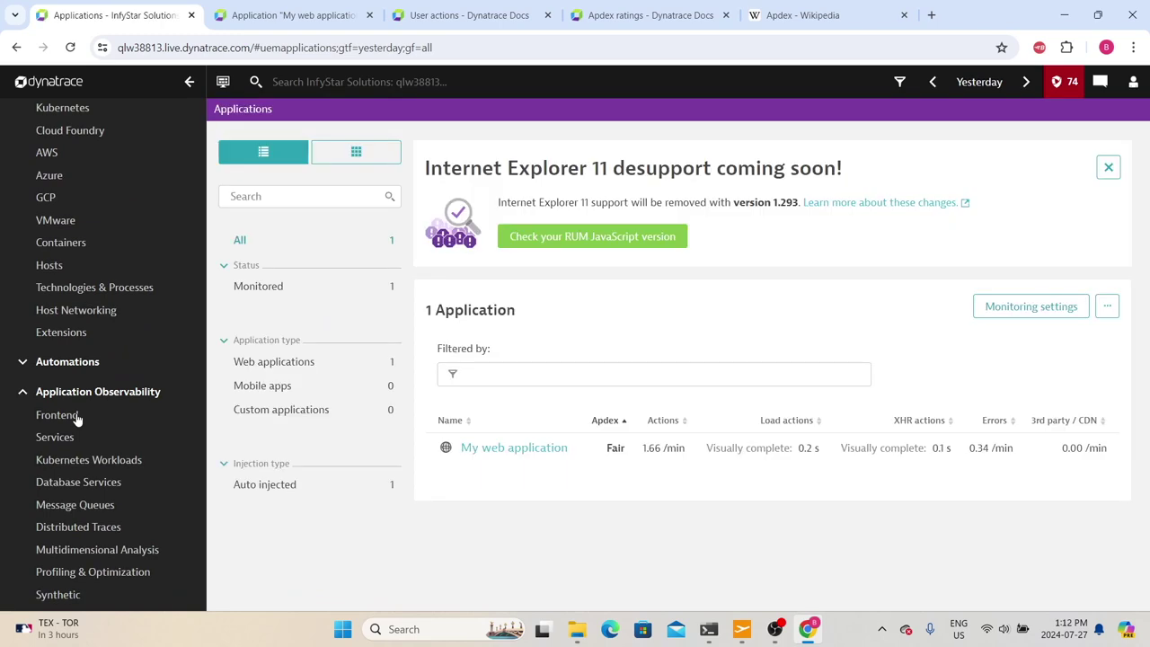
pyautogui.scroll(-5, 76, 415)
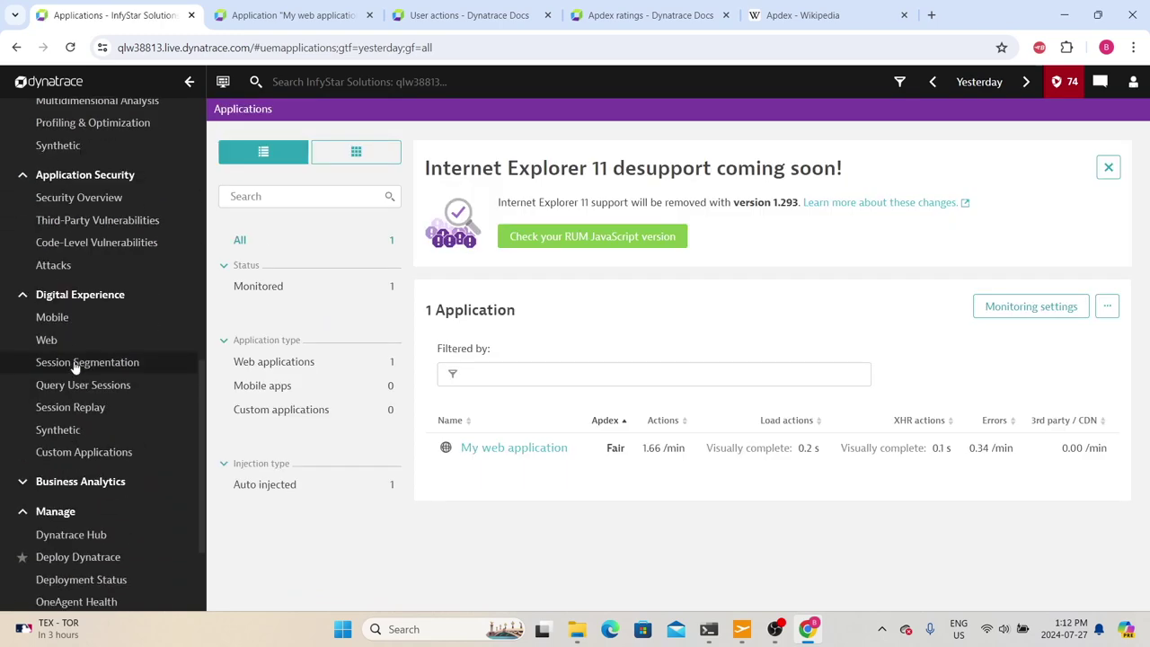
pyautogui.scroll(2, 77, 366)
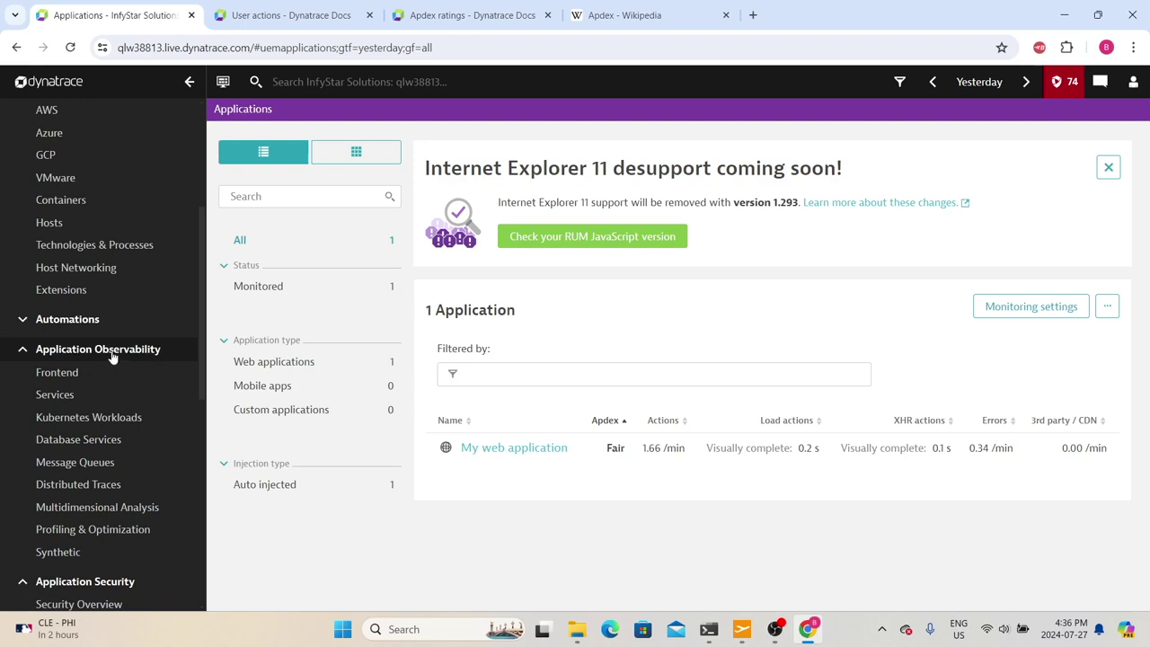
# - Open Services under Application Observability and look over the links to custom service, request attribute and service merging settings
pyautogui.click(55, 396)
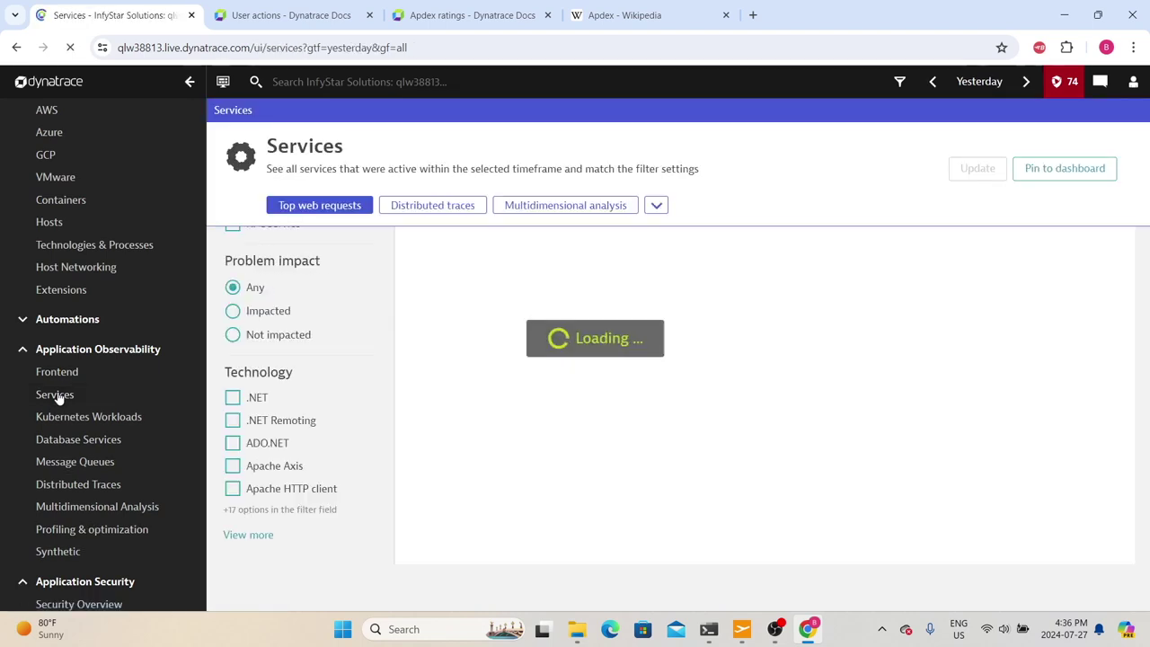
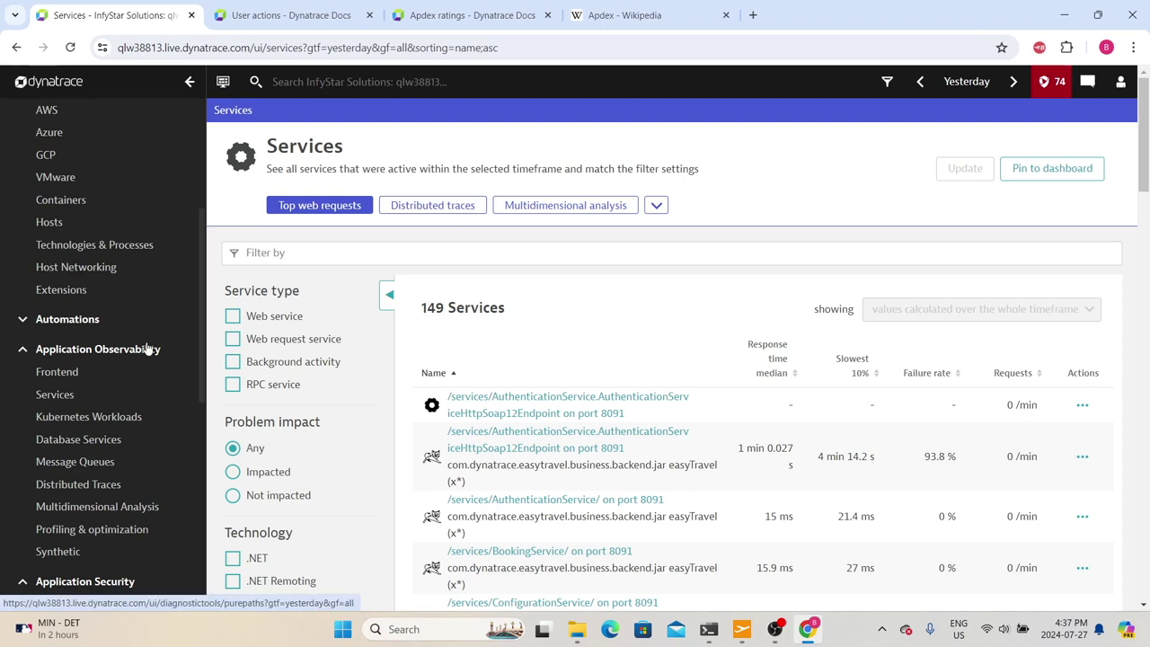
pyautogui.scroll(-2, 115, 366)
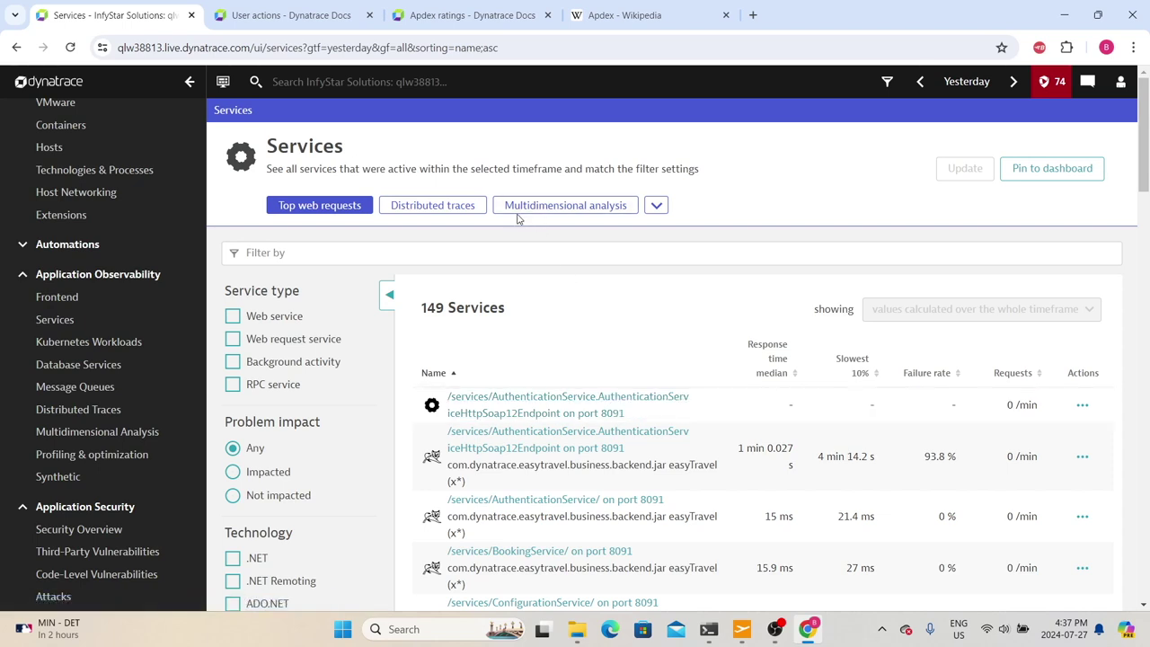
pyautogui.click(658, 206)
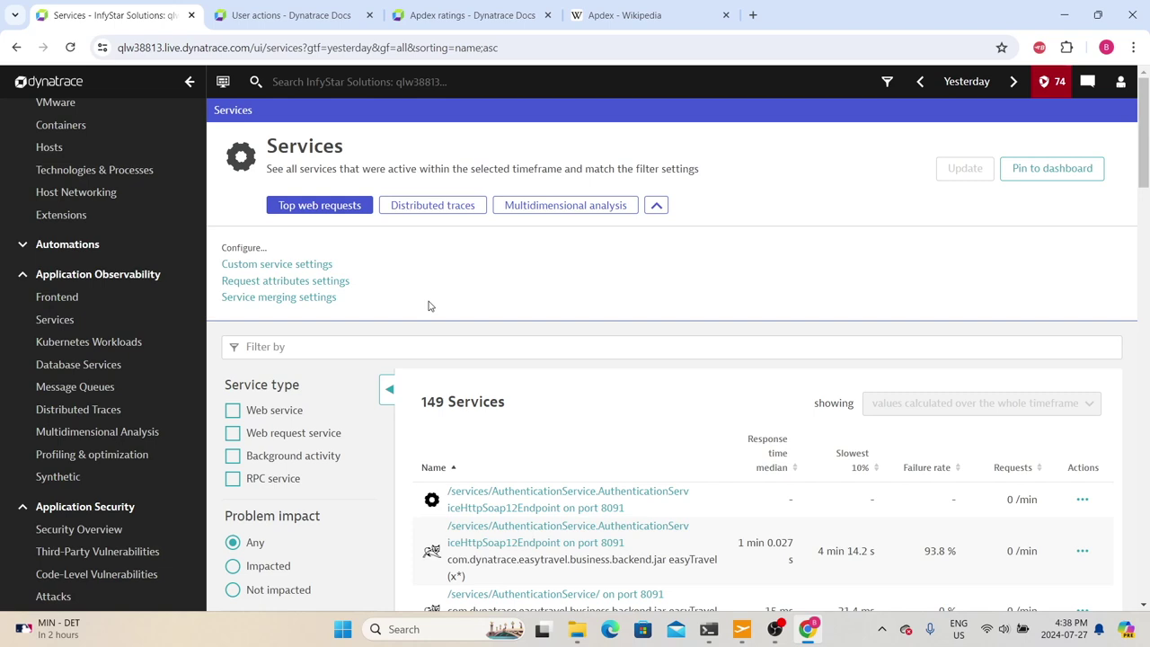
pyautogui.click(657, 206)
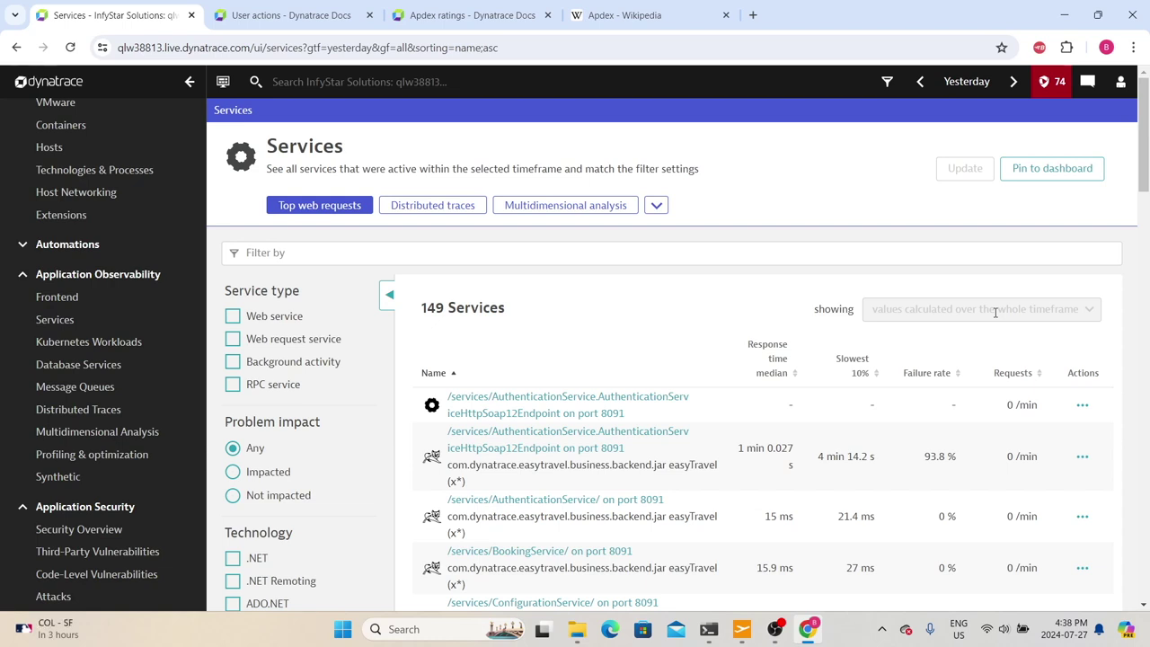
# - Filter the services by the name "Booking", look over the matches and remove the filter
pyautogui.click(391, 246)
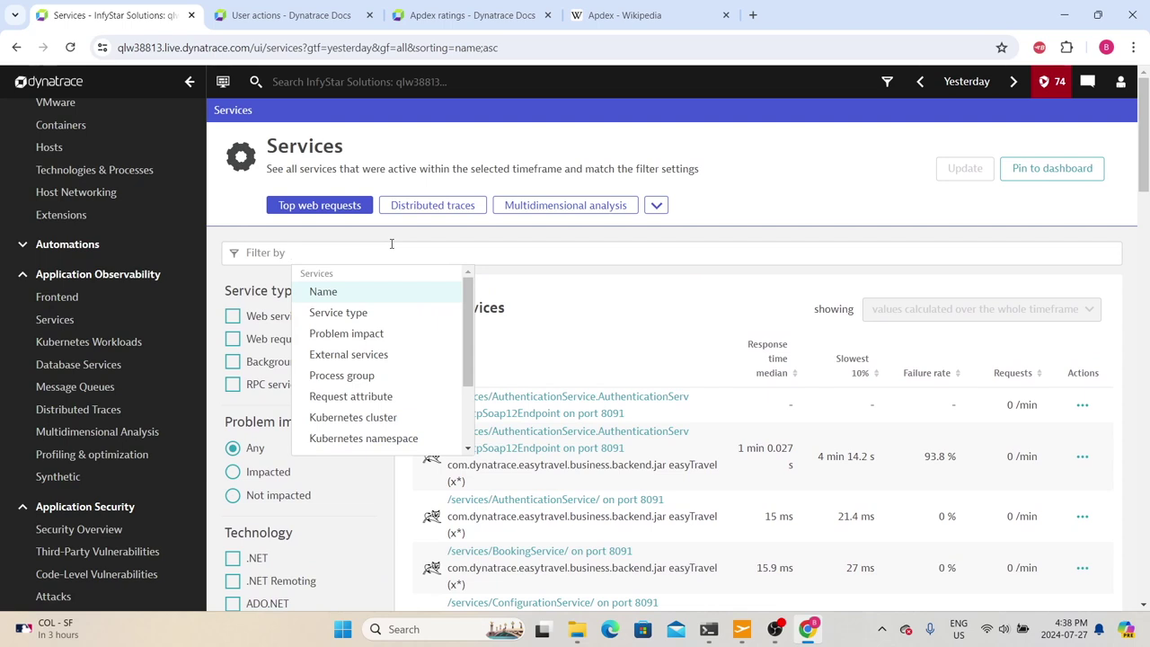
pyautogui.scroll(-2, 372, 355)
pyautogui.scroll(2, 379, 357)
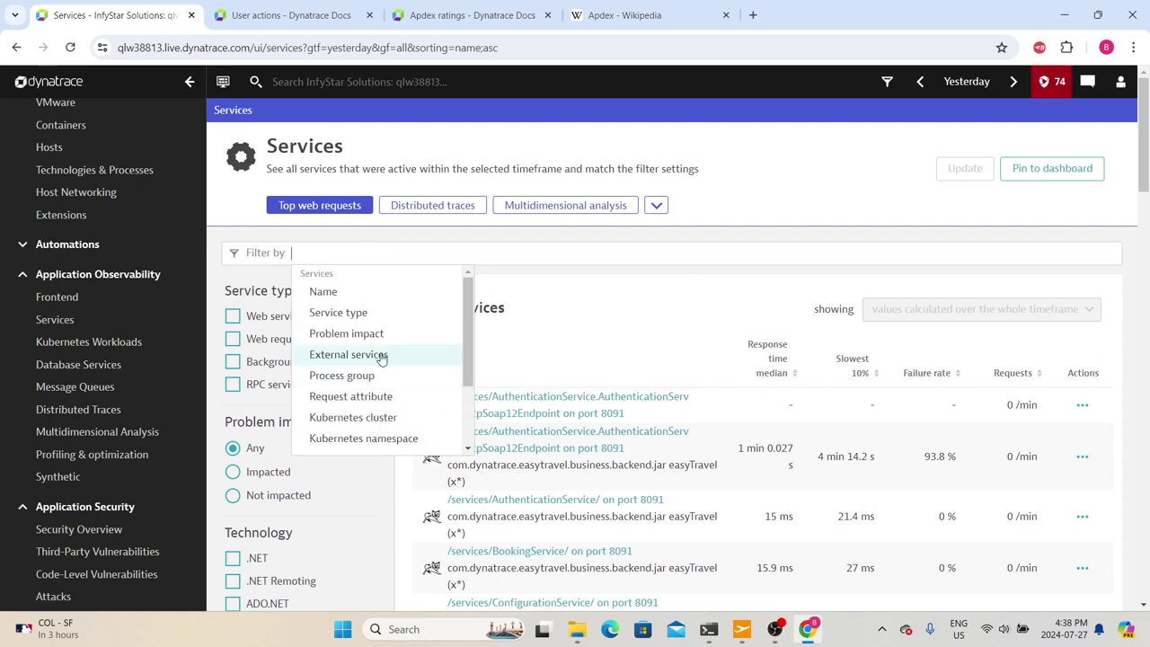
pyautogui.click(338, 295)
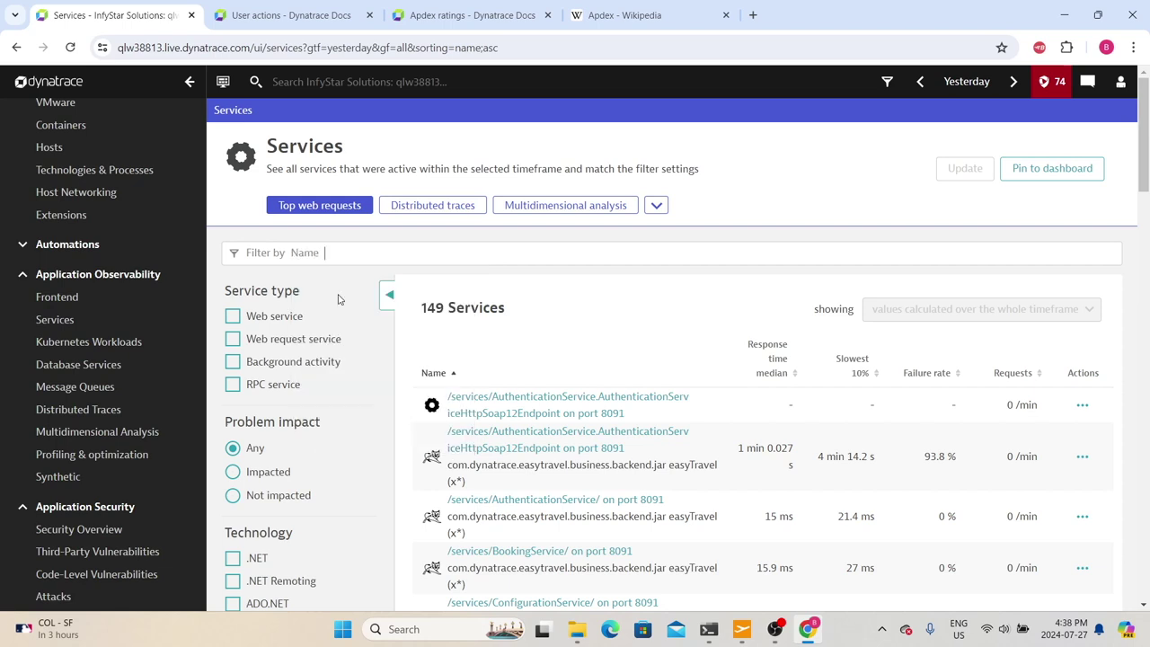
pyautogui.write('Booking')
pyautogui.press('Return')
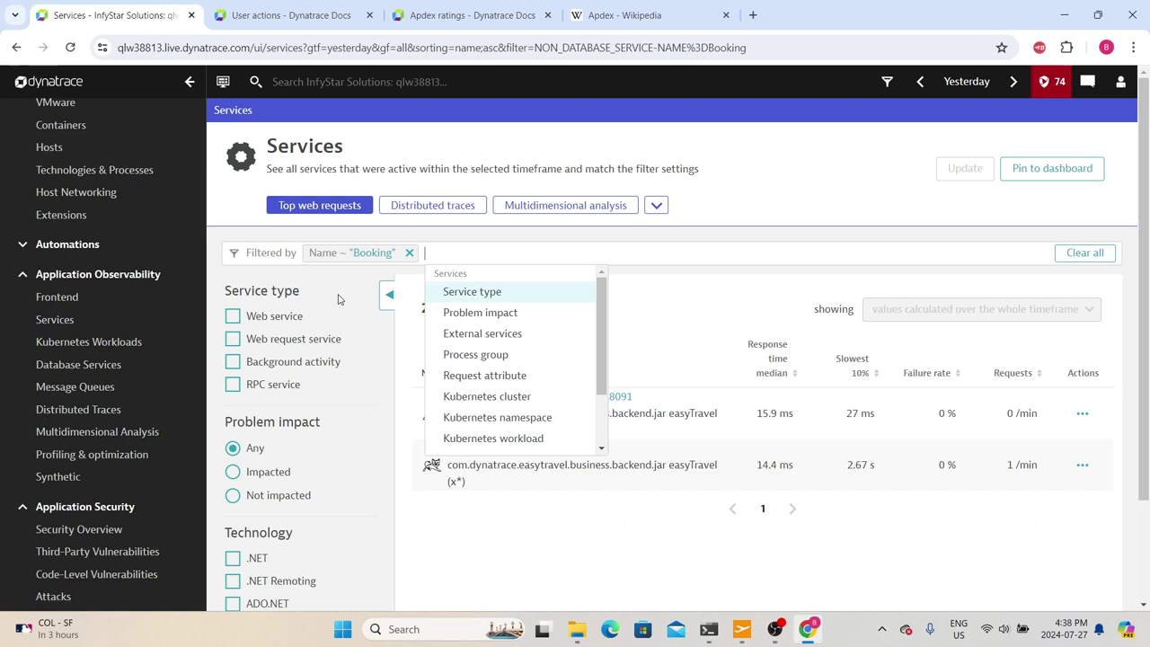
pyautogui.click(519, 530)
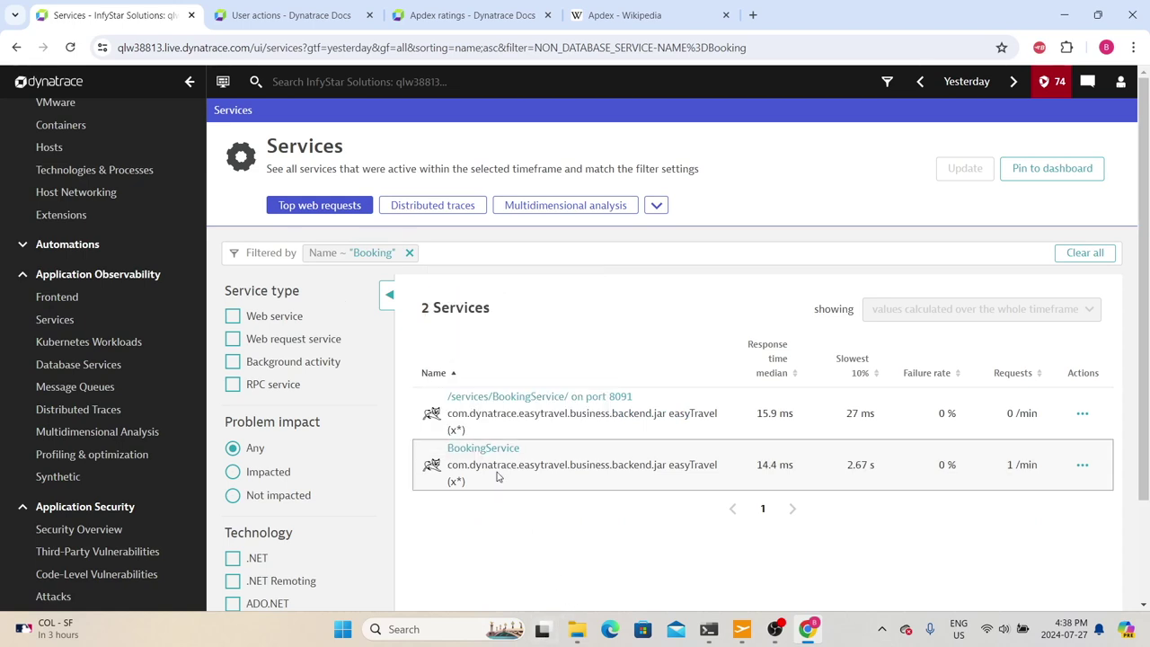
pyautogui.click(409, 252)
pyautogui.click(218, 282)
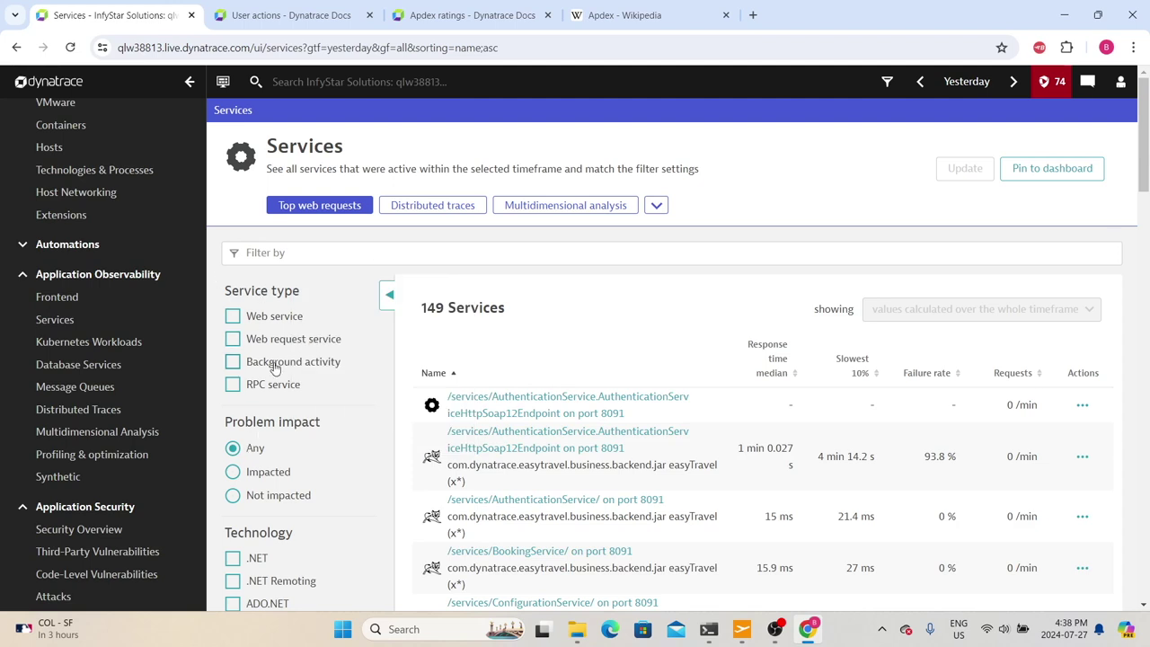
# - Filter the services by the Web request service type, look over the list and remove the filter
pyautogui.click(233, 340)
pyautogui.scroll(-7, 512, 399)
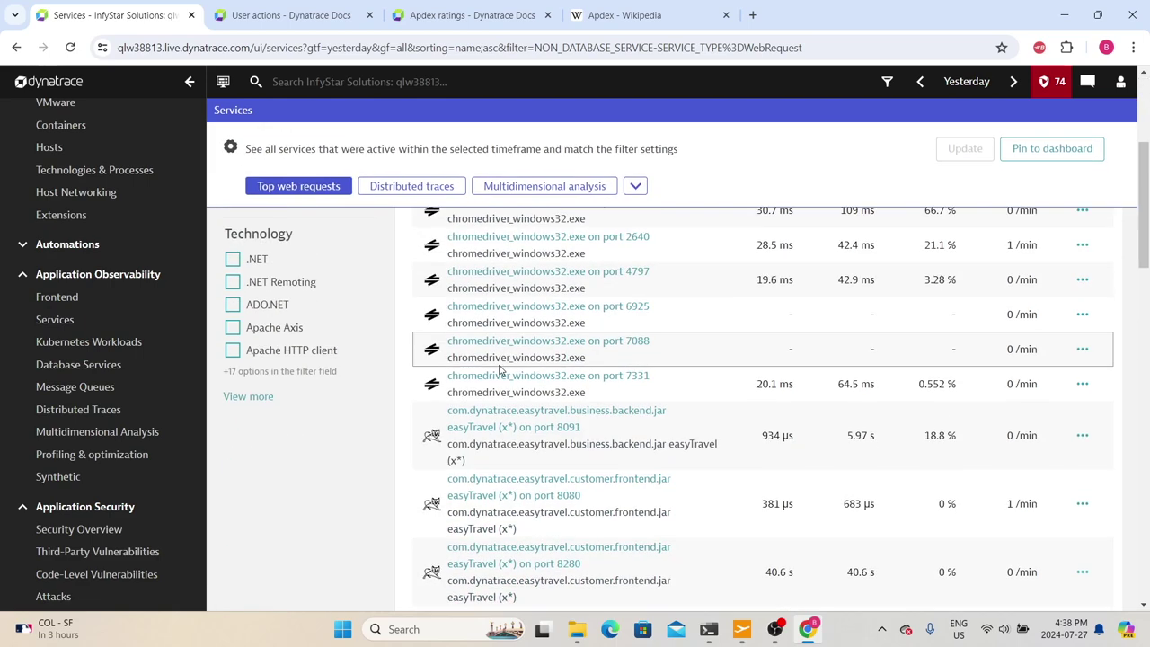
pyautogui.scroll(4, 523, 419)
pyautogui.scroll(4, 523, 419)
pyautogui.click(233, 338)
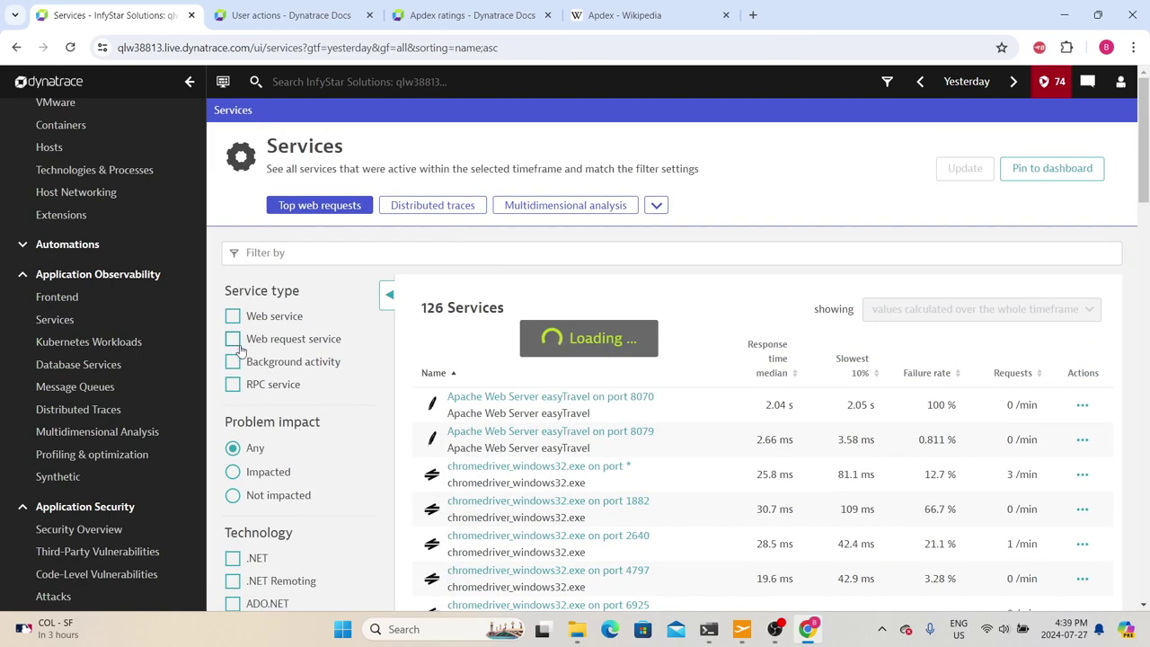
# - Look over the service type, problem impact and technology filters and the unfiltered list of services
pyautogui.scroll(-2, 280, 459)
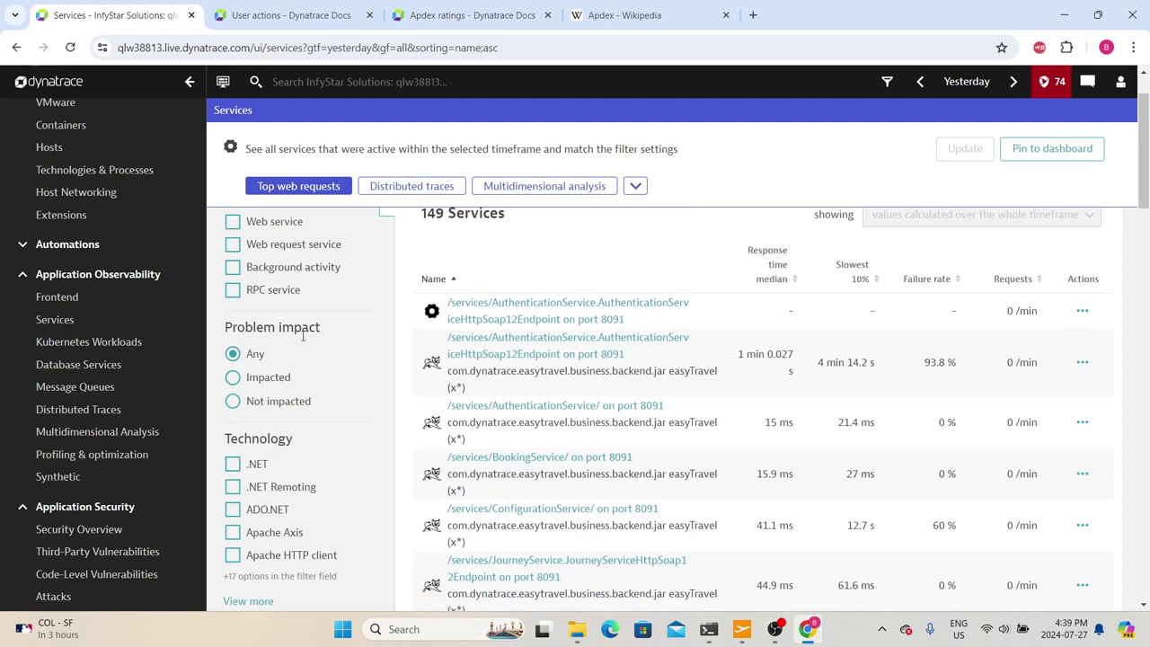
pyautogui.scroll(-2, 285, 454)
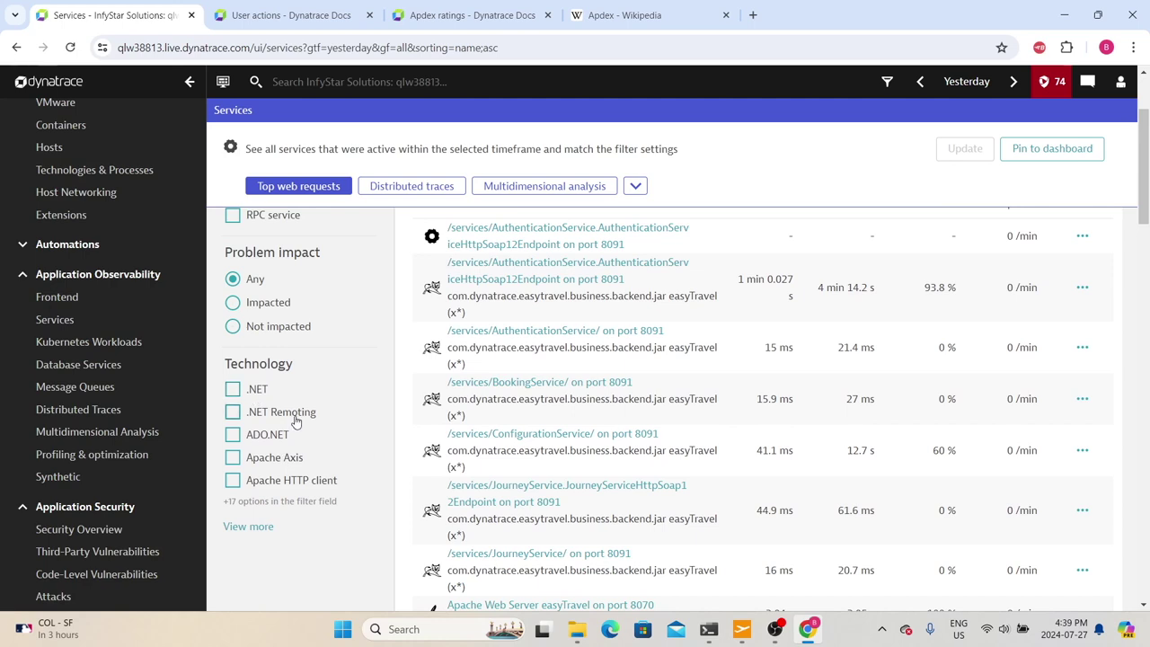
pyautogui.scroll(4, 296, 423)
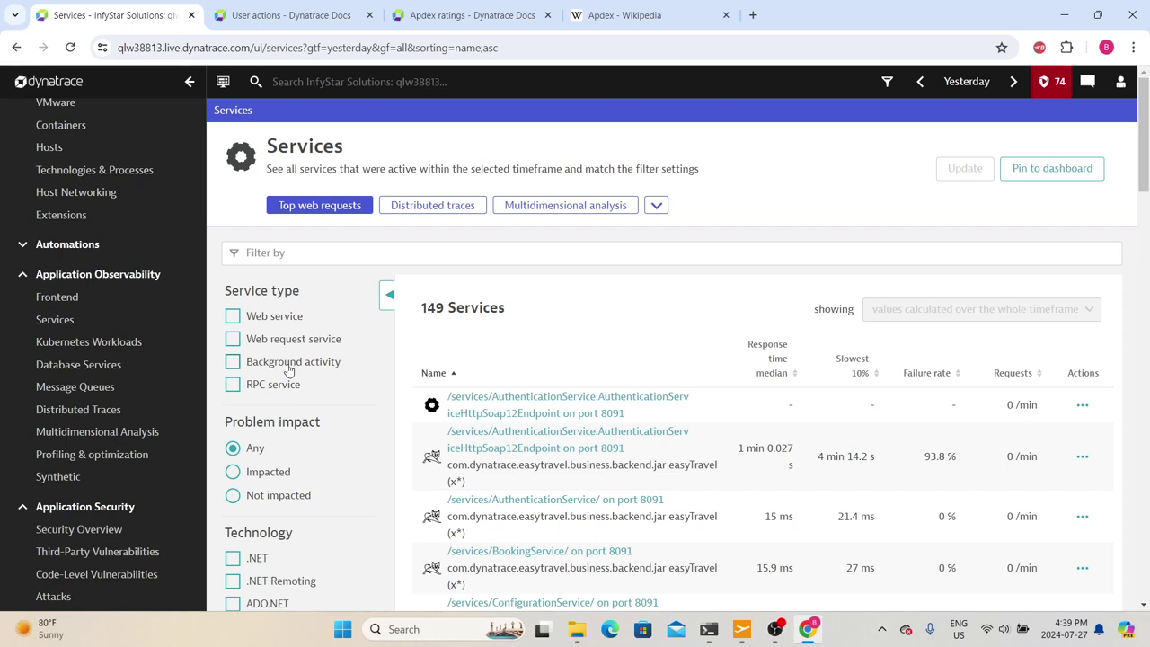
pyautogui.scroll(-1, 289, 371)
pyautogui.scroll(1, 462, 357)
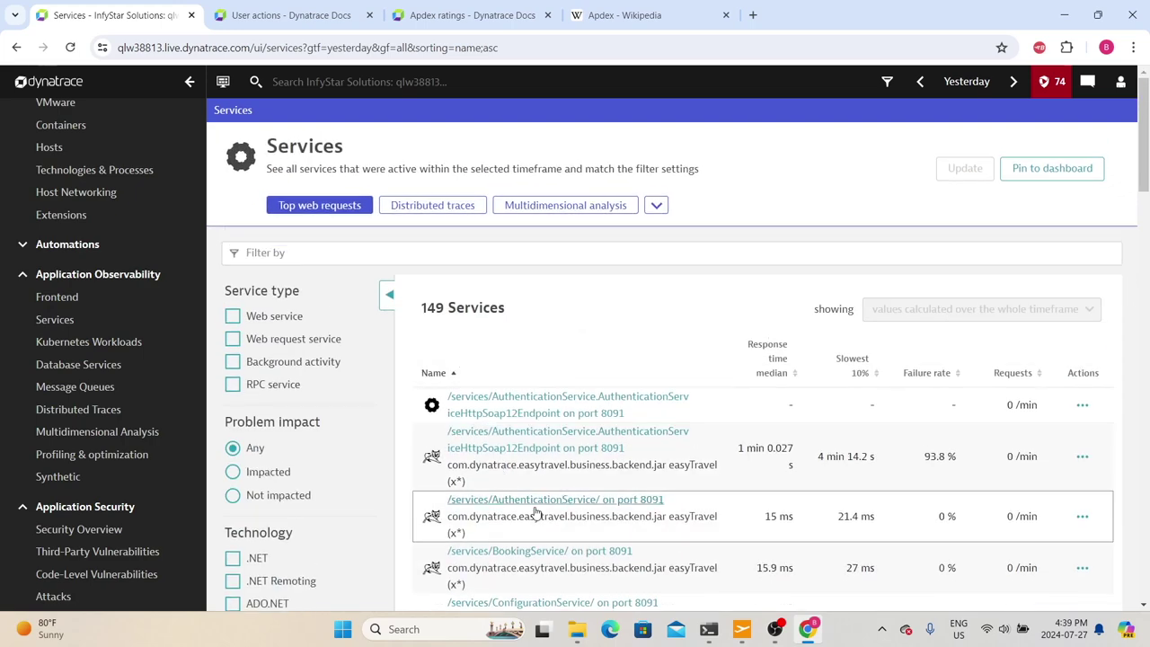
pyautogui.scroll(-1, 539, 476)
pyautogui.scroll(1, 449, 387)
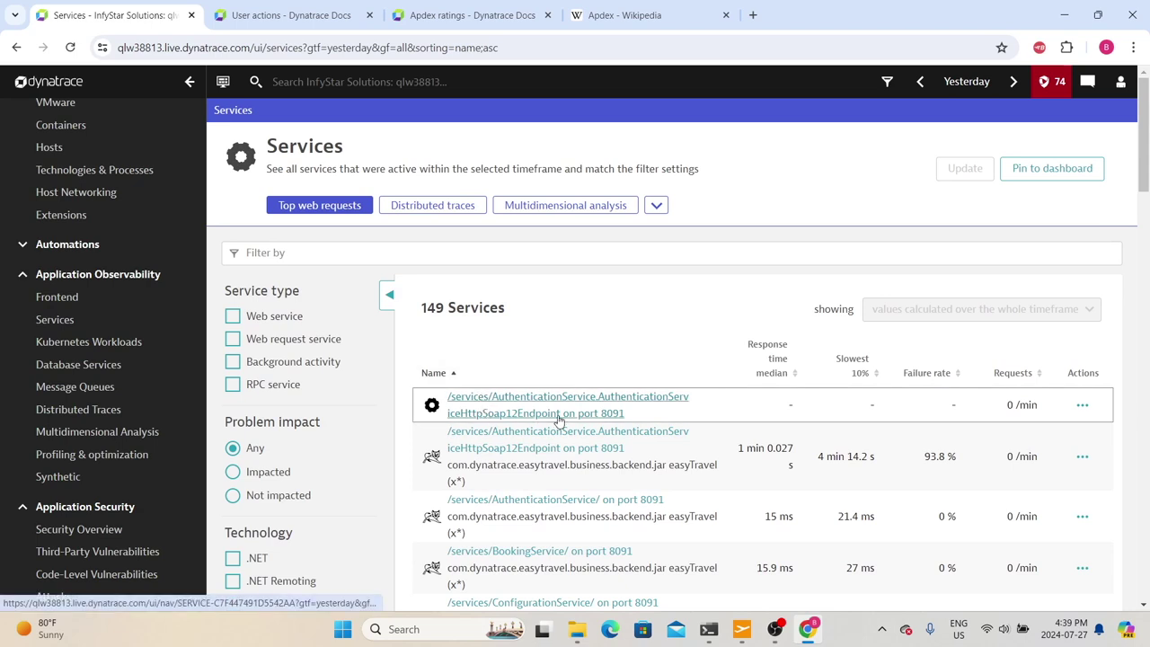
# - Set the timeframe to Last 30 minutes and look over the services' response time, failure rate, requests and available actions
pyautogui.click(962, 87)
pyautogui.click(898, 205)
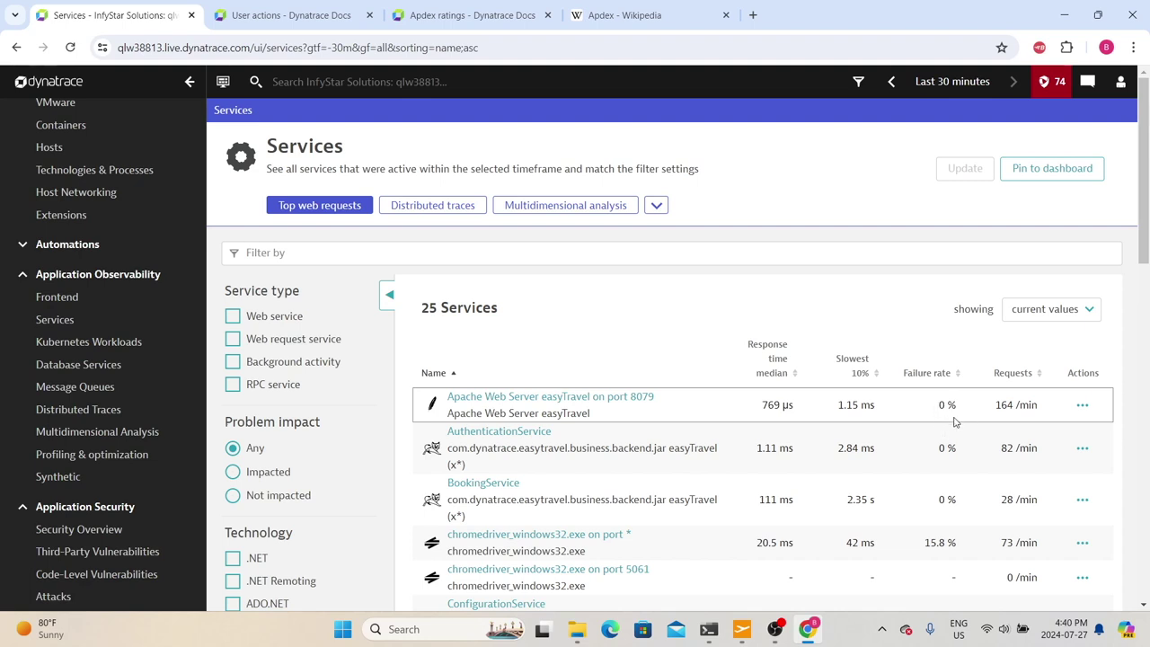
pyautogui.scroll(-2, 994, 539)
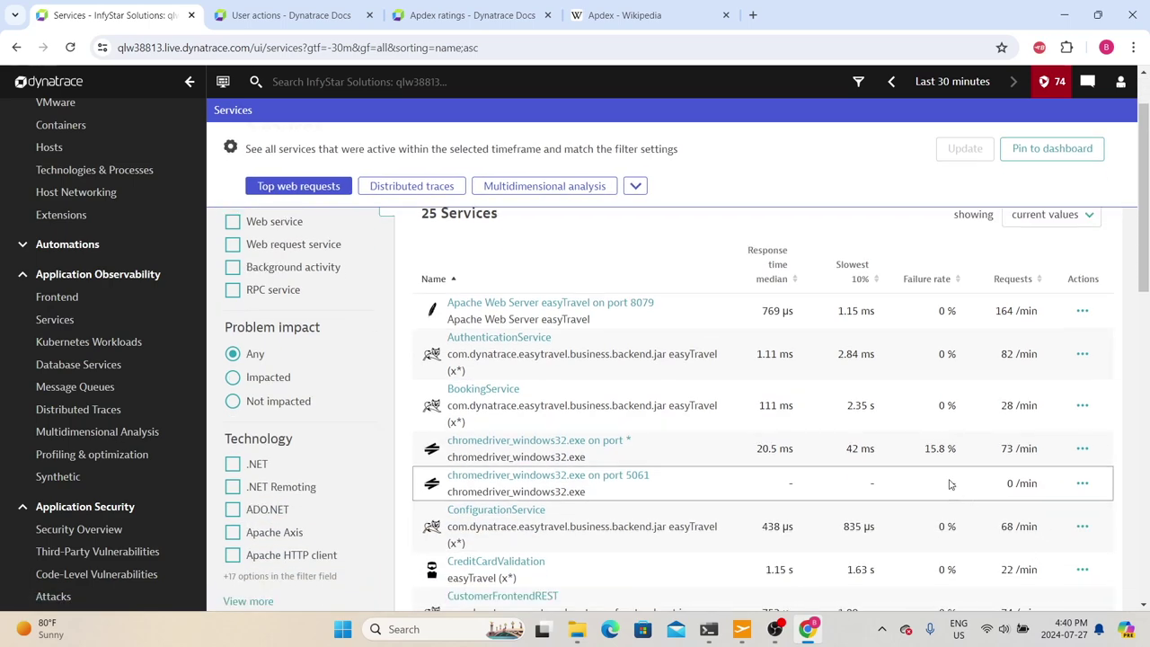
pyautogui.scroll(2, 951, 483)
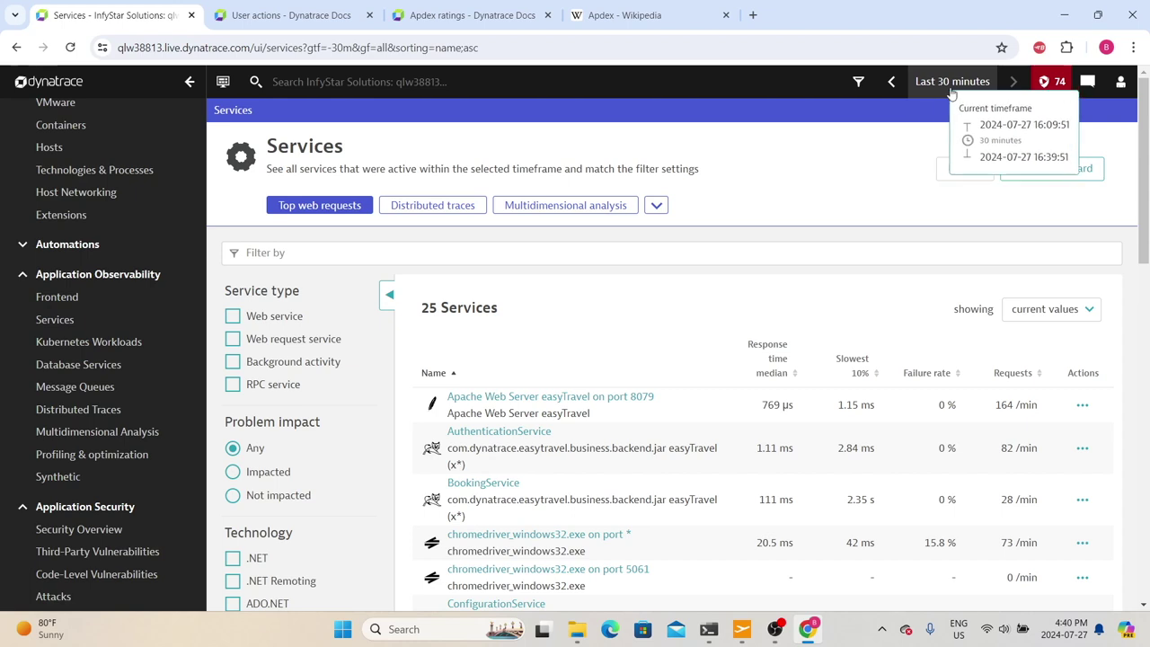
pyautogui.click(1083, 406)
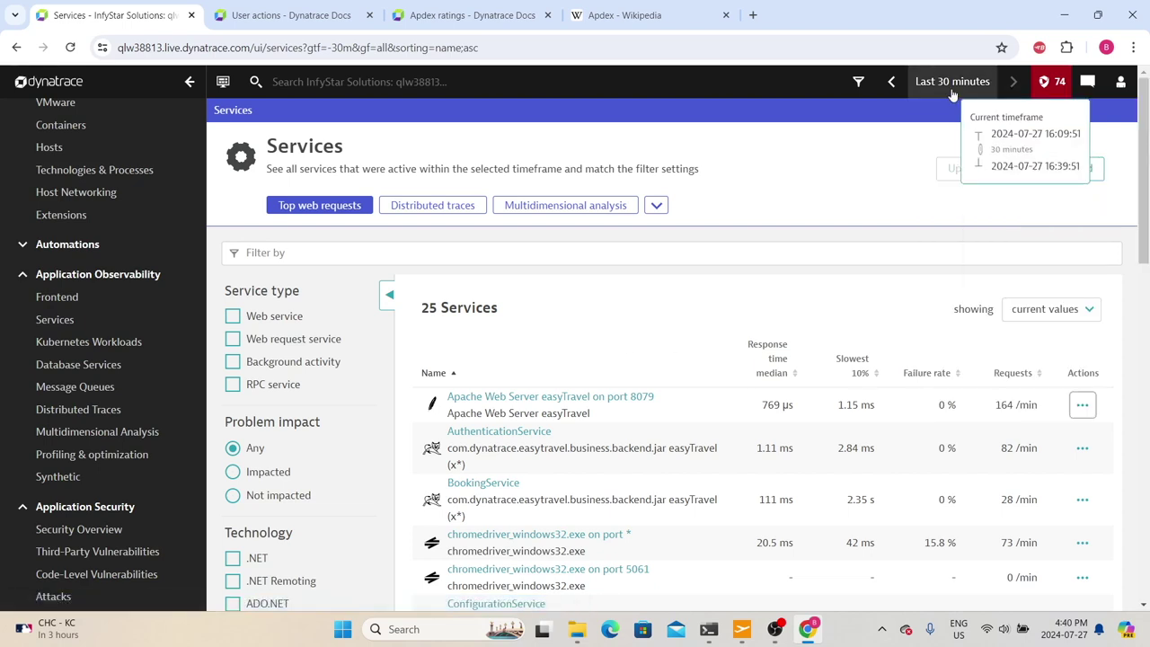
# - Set the timeframe to Today and sort the services by median response time in ascending order
pyautogui.click(952, 80)
pyautogui.click(916, 304)
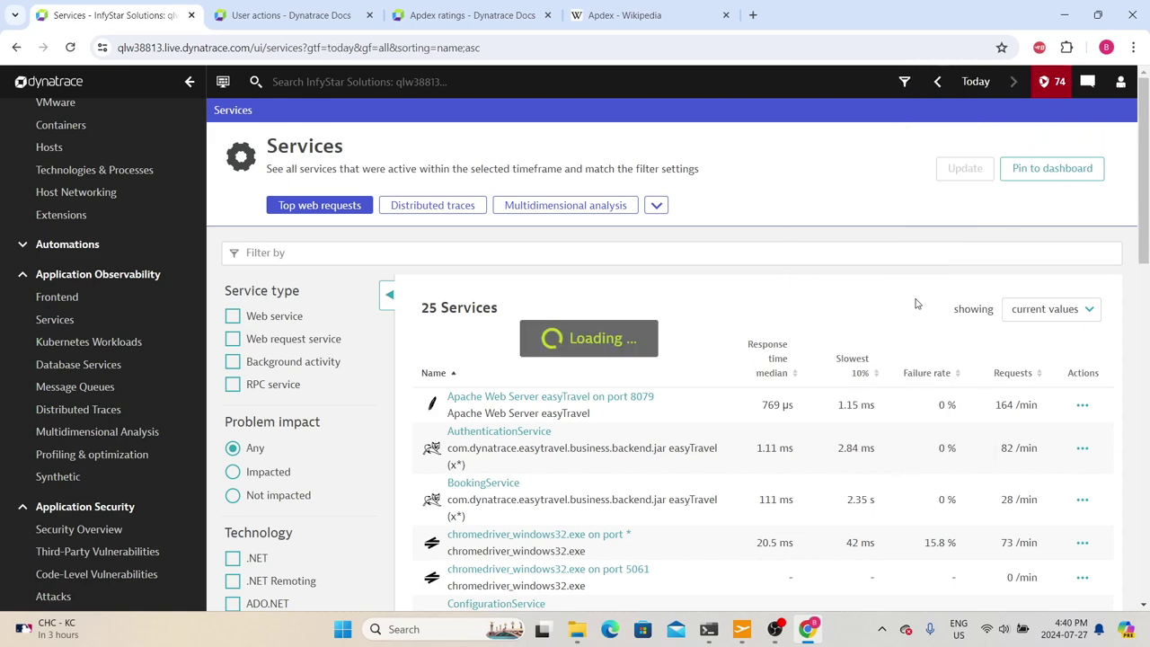
pyautogui.scroll(-4, 513, 323)
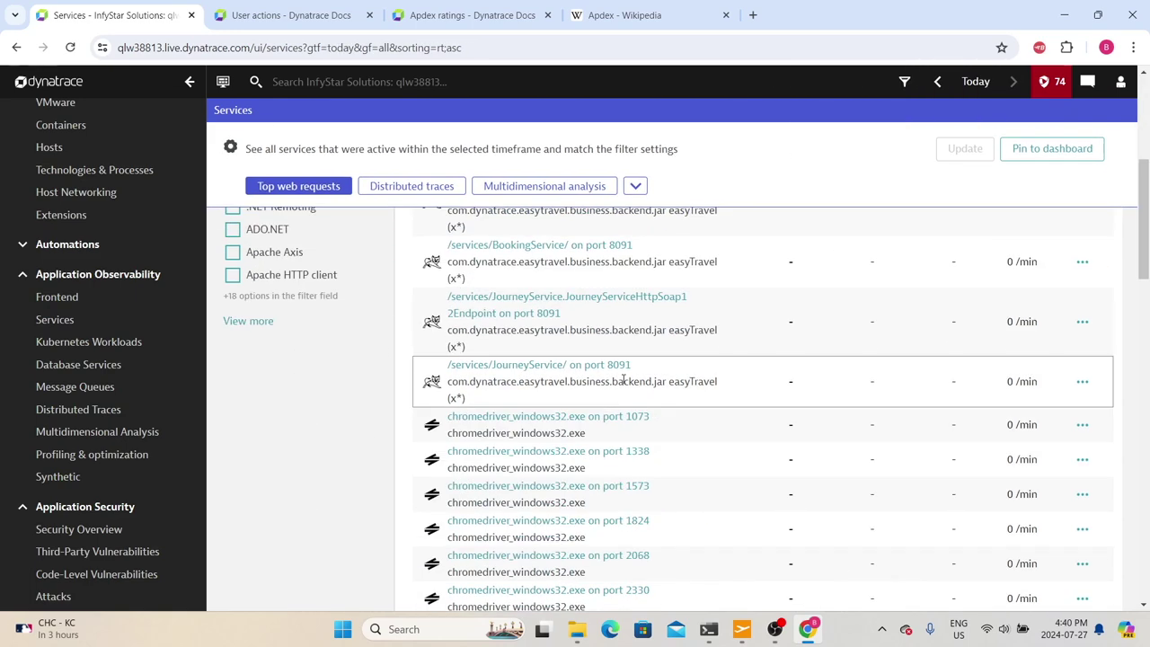
pyautogui.scroll(4, 456, 269)
# - Filter the services by the name "booking" and open the details of BookingService
pyautogui.click(457, 252)
pyautogui.write('booking')
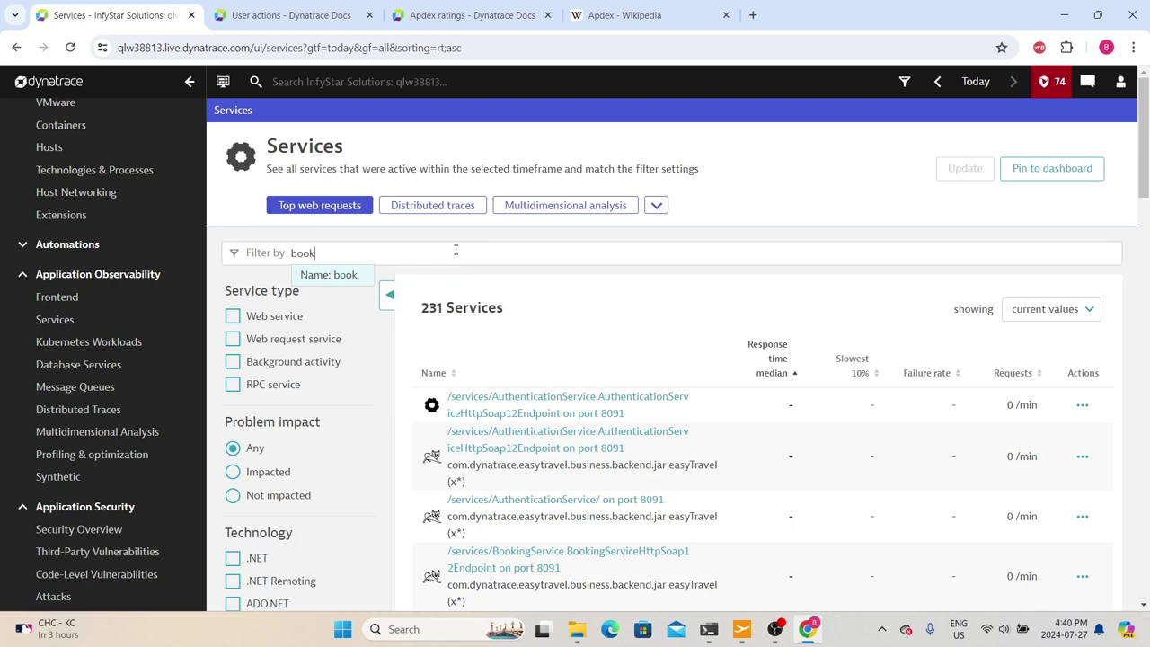
pyautogui.press('Return')
pyautogui.click(841, 175)
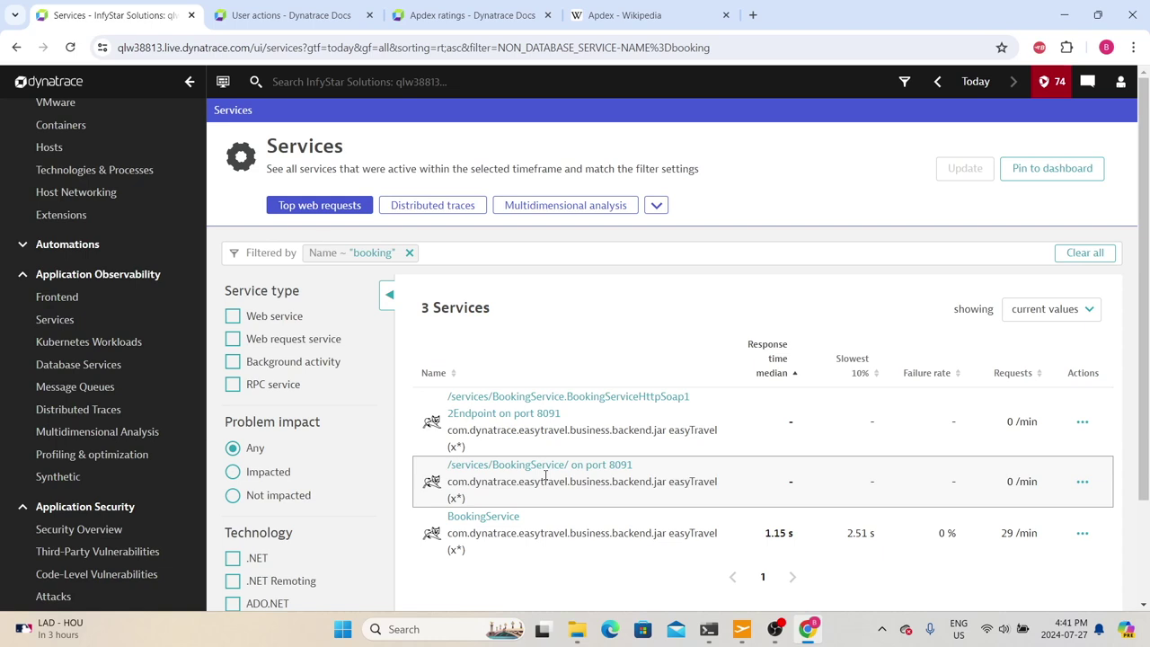
pyautogui.click(483, 516)
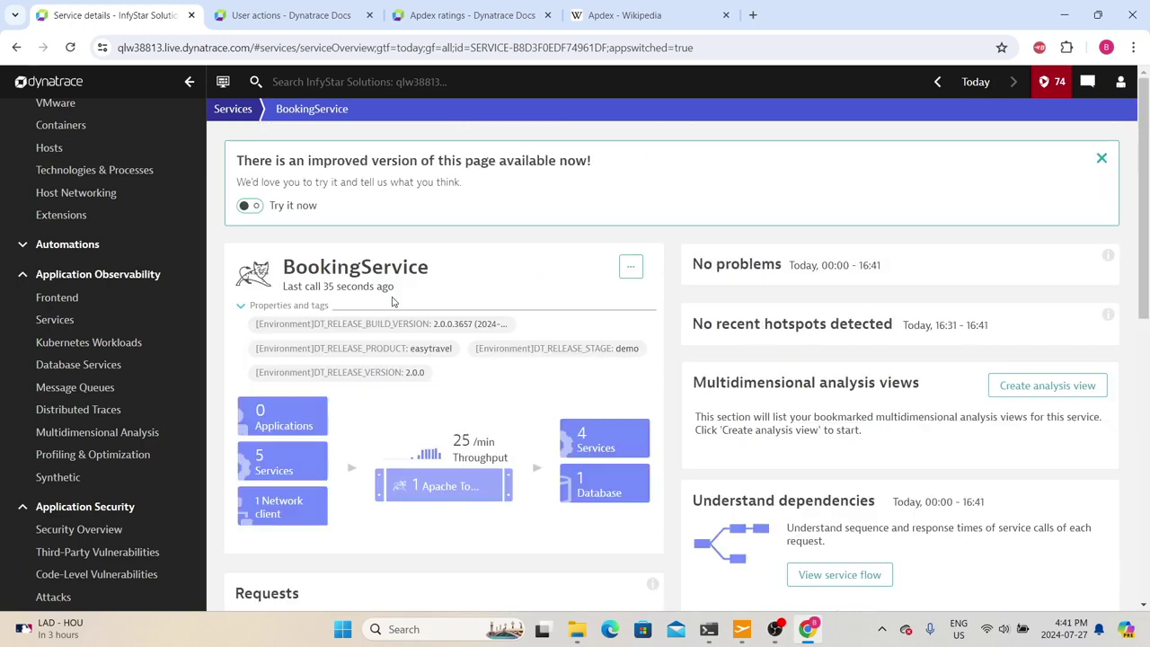
# - Look over BookingService's overview page, including the notice about an improved version and the service's header
pyautogui.moveTo(235, 161); pyautogui.dragTo(419, 162)
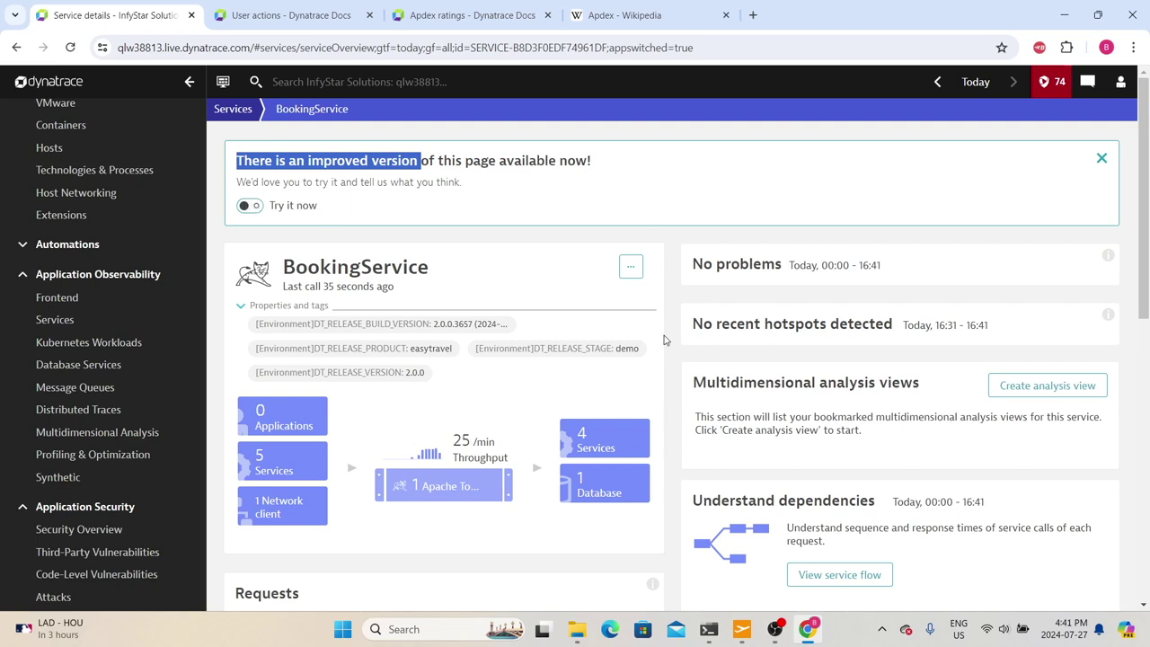
pyautogui.scroll(-1, 502, 201)
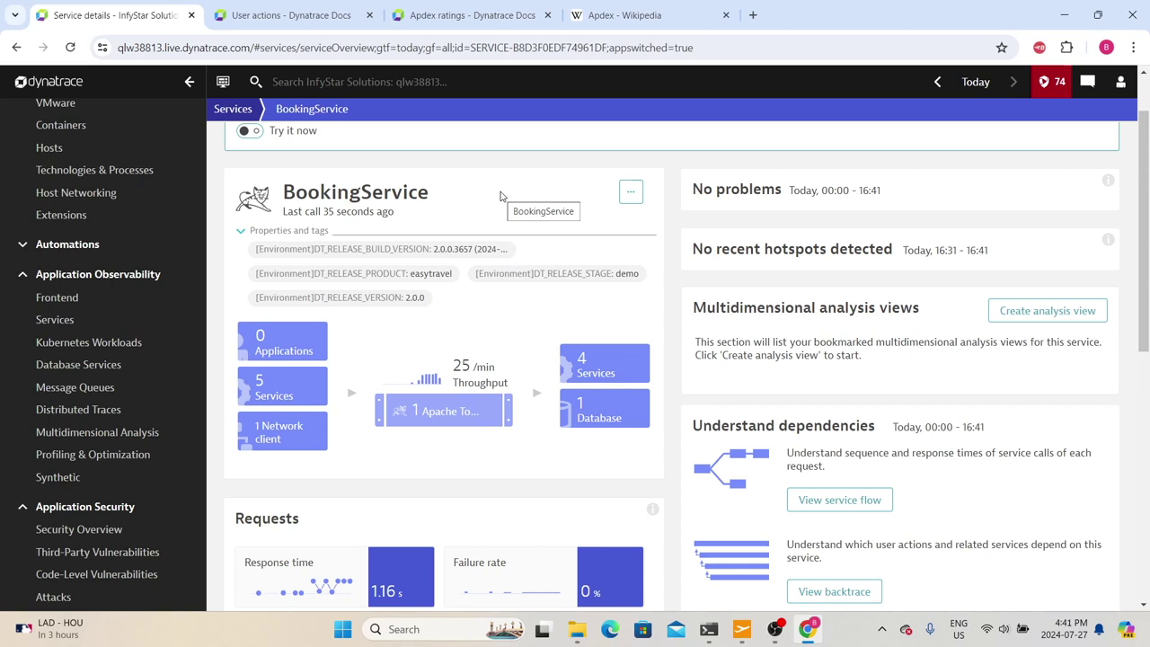
pyautogui.scroll(1, 501, 196)
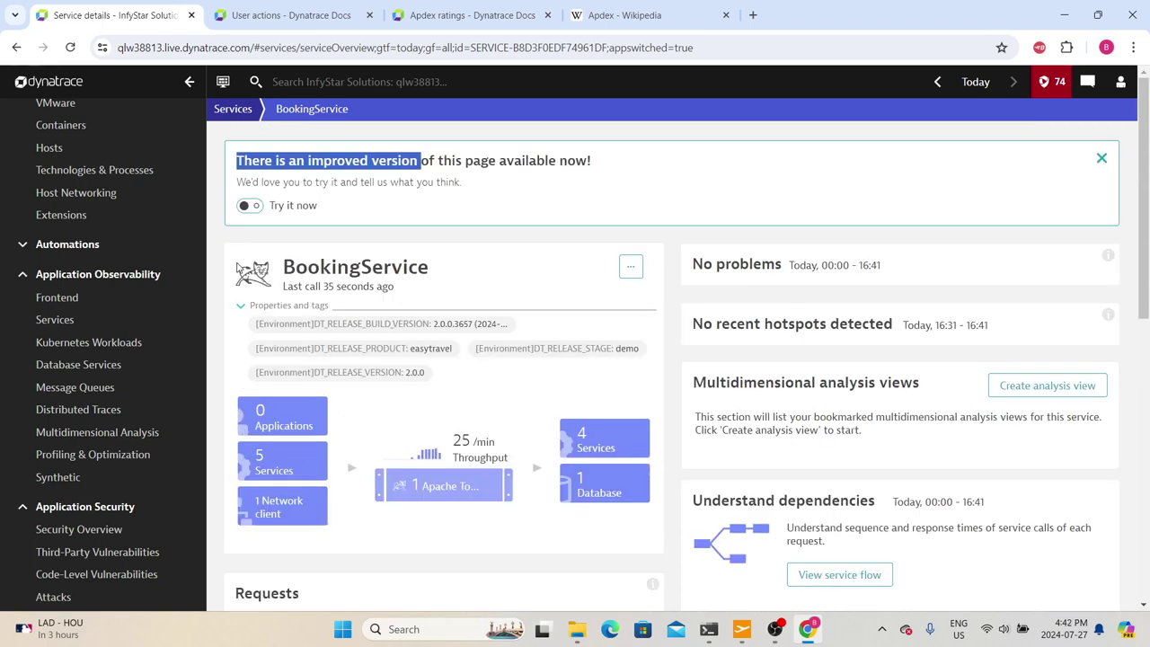
pyautogui.moveTo(278, 263); pyautogui.dragTo(448, 278)
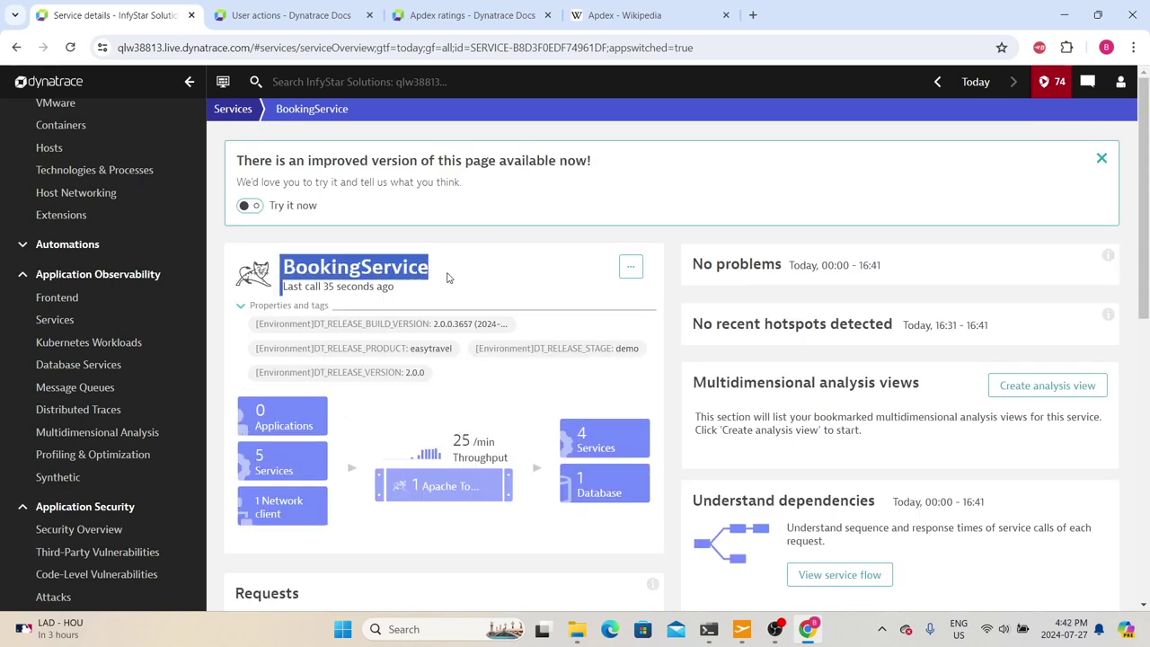
# - Open the settings of BookingService and look over its general and HTTP failure detection parameters
pyautogui.click(630, 266)
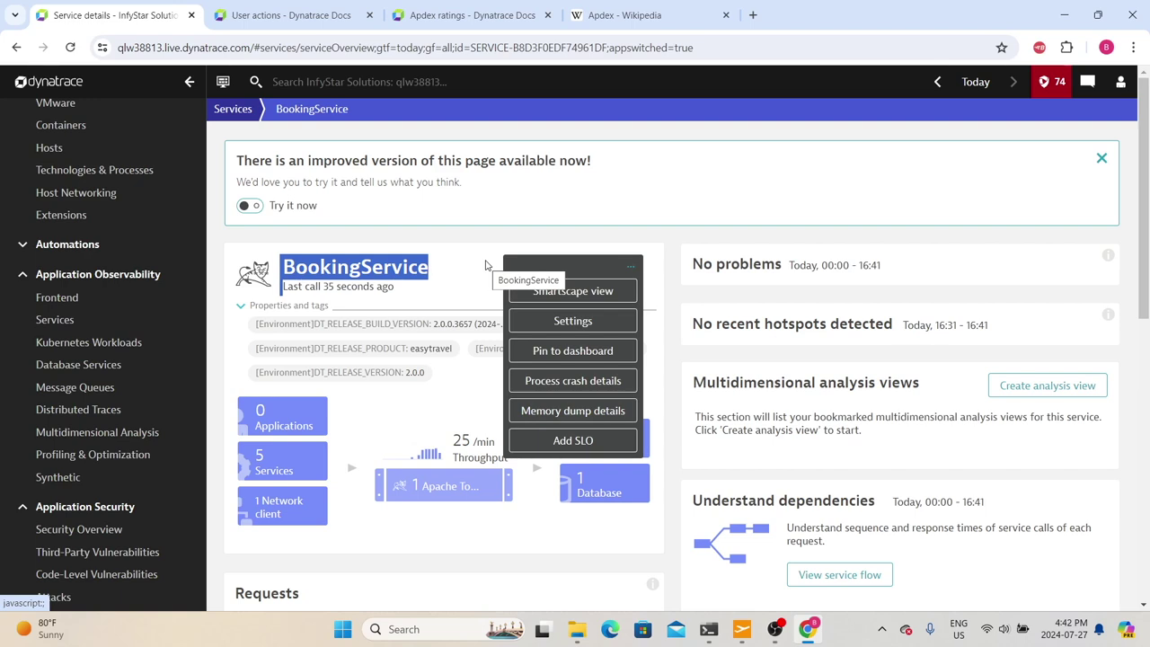
pyautogui.click(563, 315)
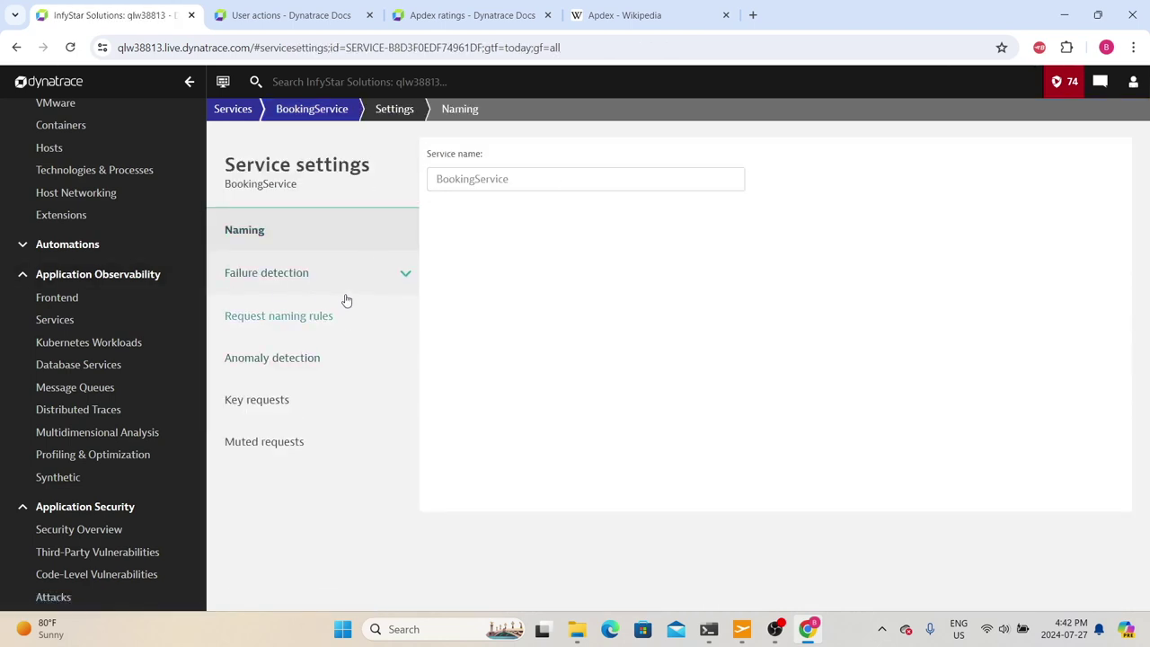
pyautogui.click(354, 291)
pyautogui.click(282, 316)
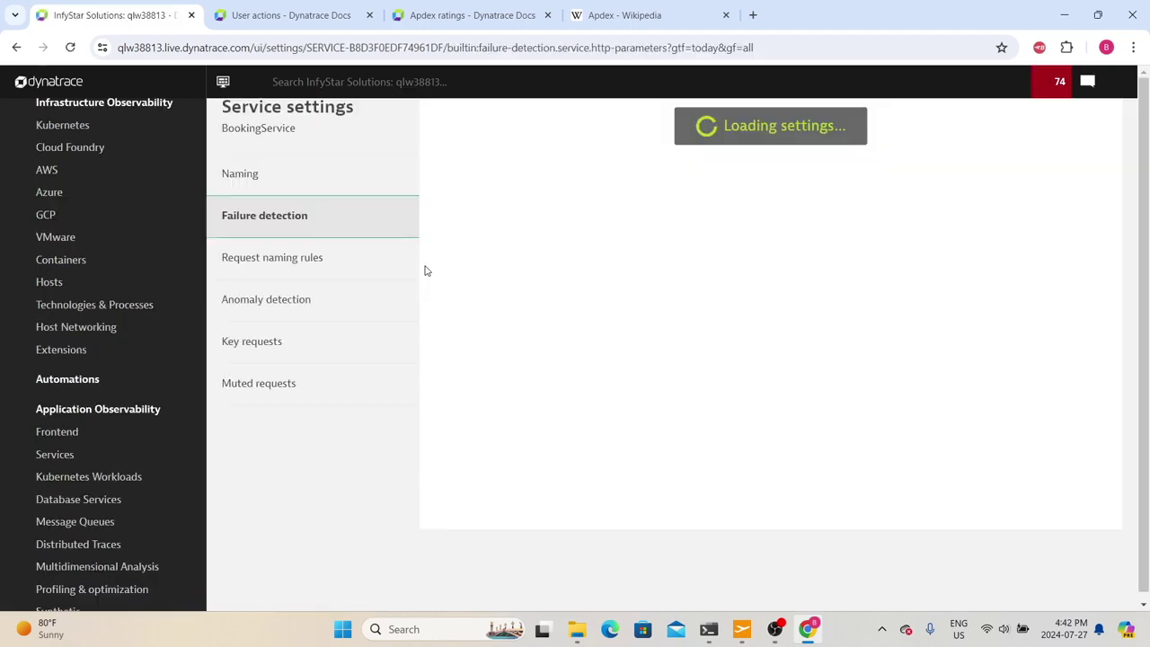
pyautogui.click(262, 337)
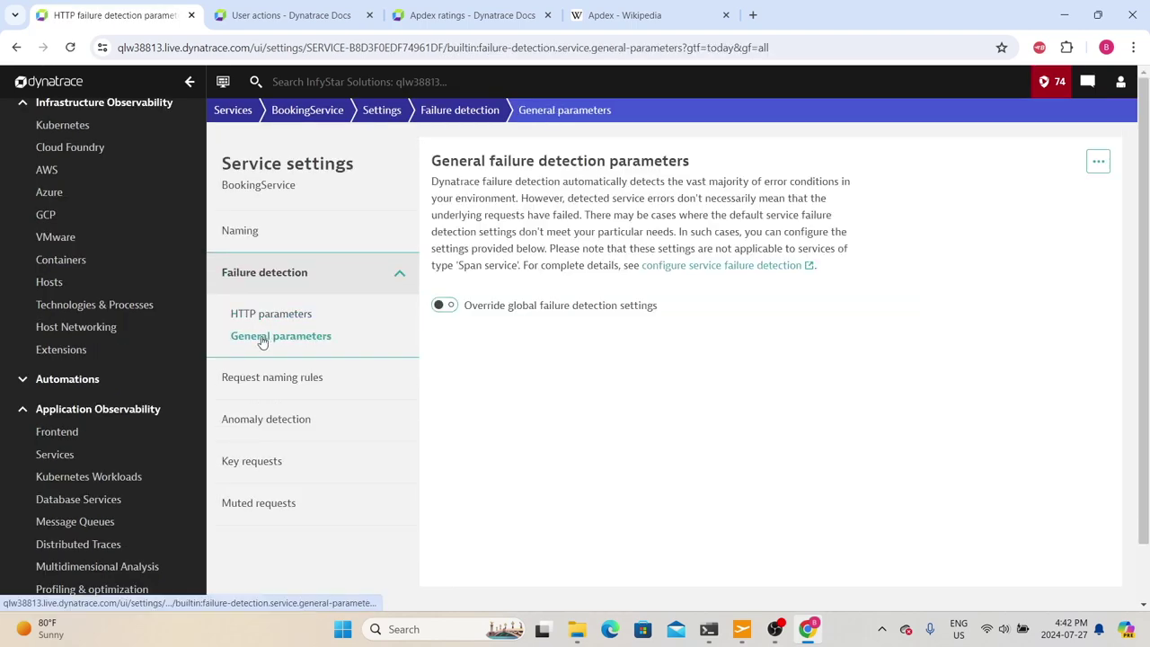
pyautogui.click(266, 317)
# - Temporarily override the global failure detection settings to examine the server-side and client-side HTTP response code options, discarding the change
pyautogui.click(444, 305)
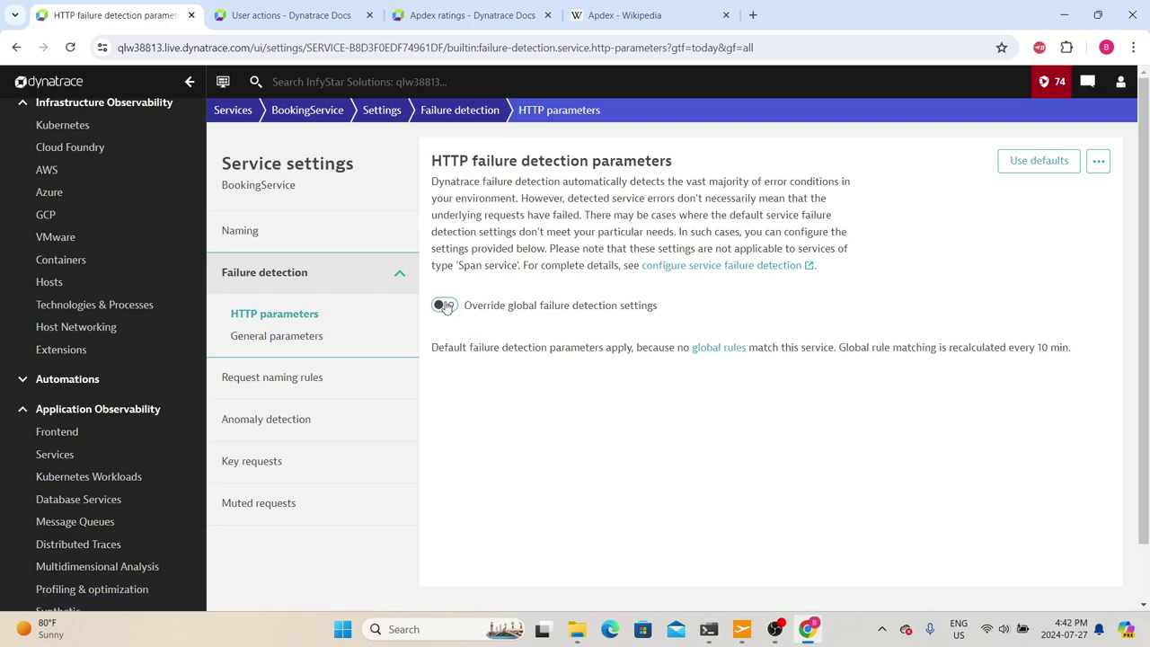
pyautogui.scroll(-3, 629, 341)
pyautogui.scroll(2, 527, 326)
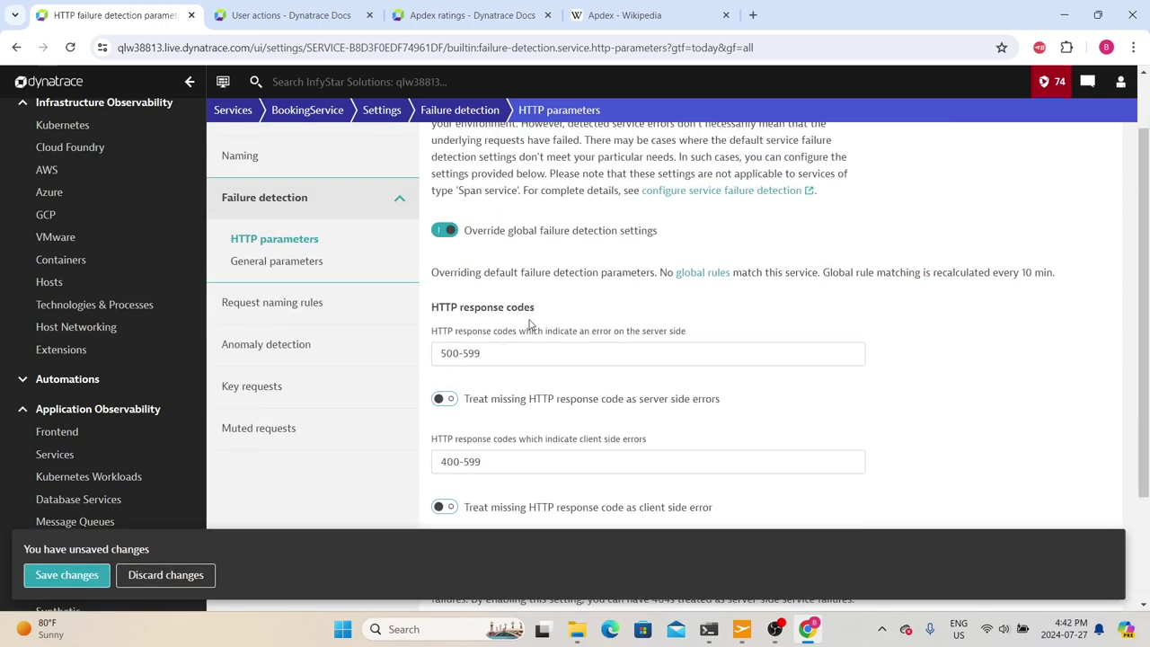
pyautogui.moveTo(546, 309); pyautogui.dragTo(444, 307)
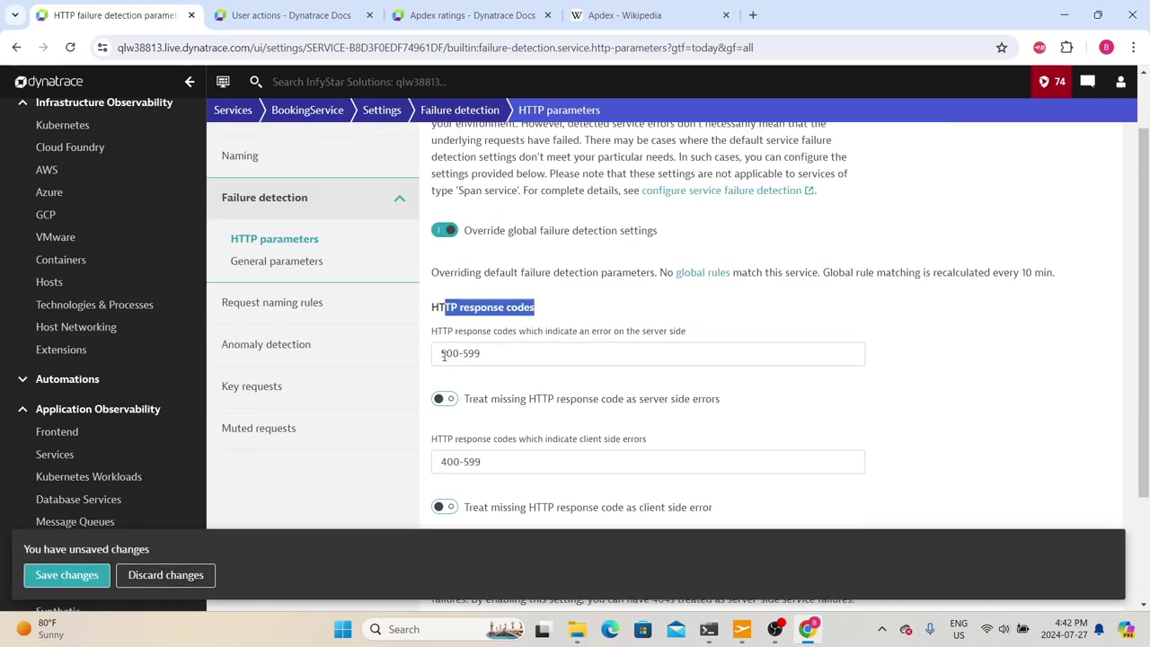
pyautogui.moveTo(444, 355); pyautogui.dragTo(510, 362)
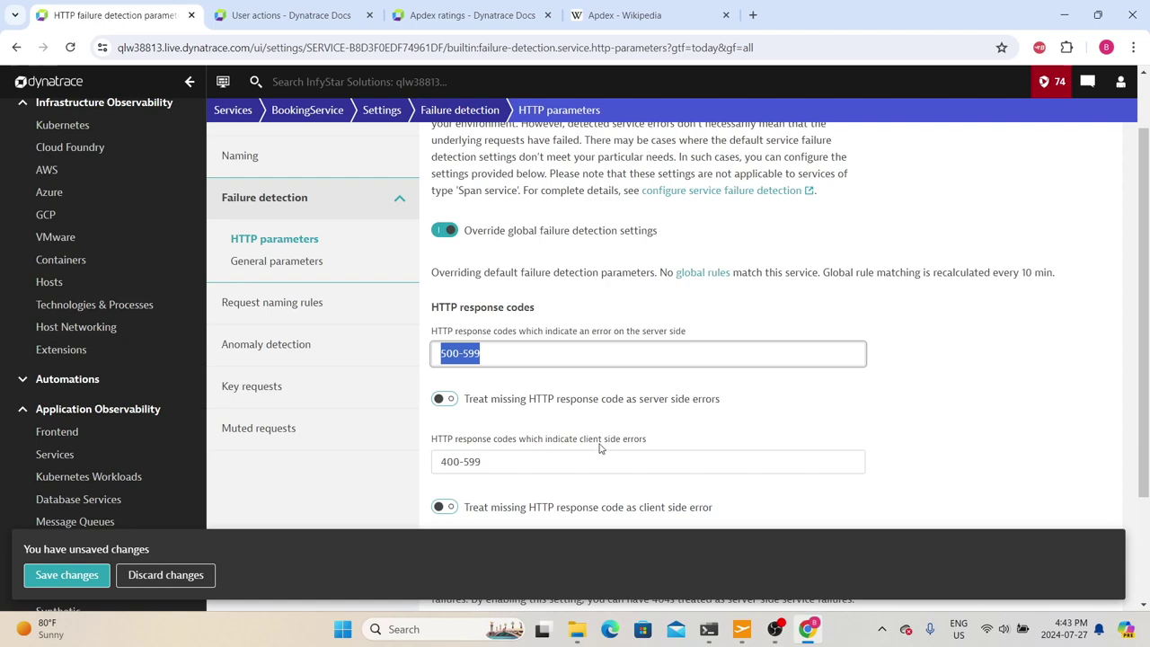
pyautogui.scroll(-2, 651, 441)
pyautogui.scroll(1, 552, 341)
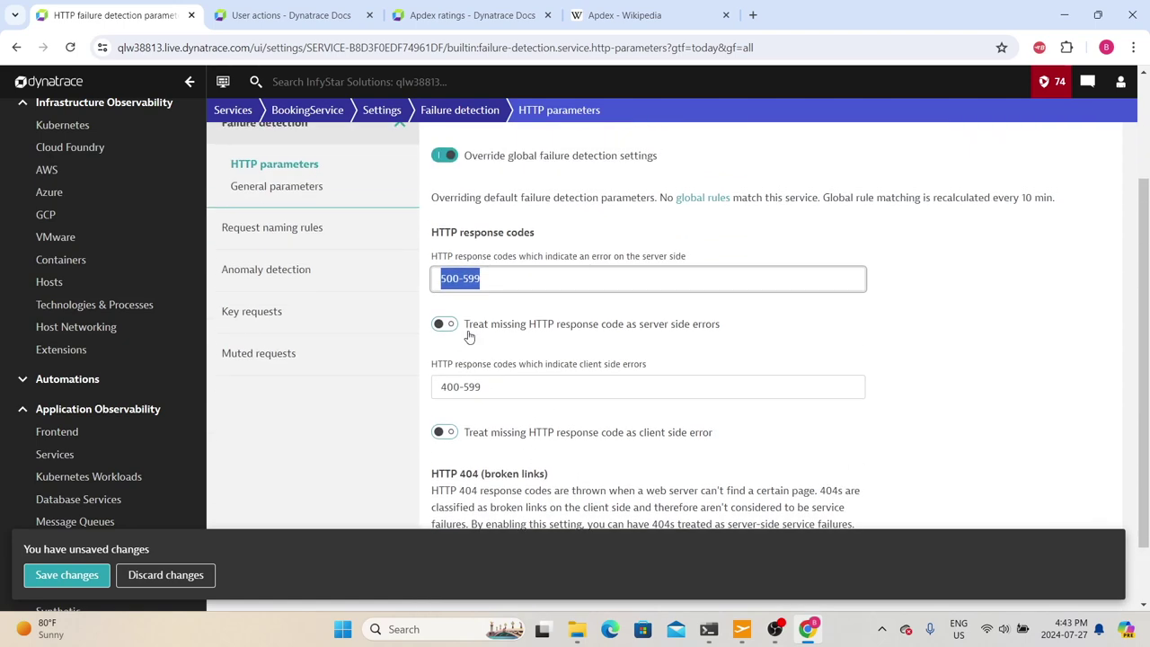
pyautogui.scroll(2, 453, 384)
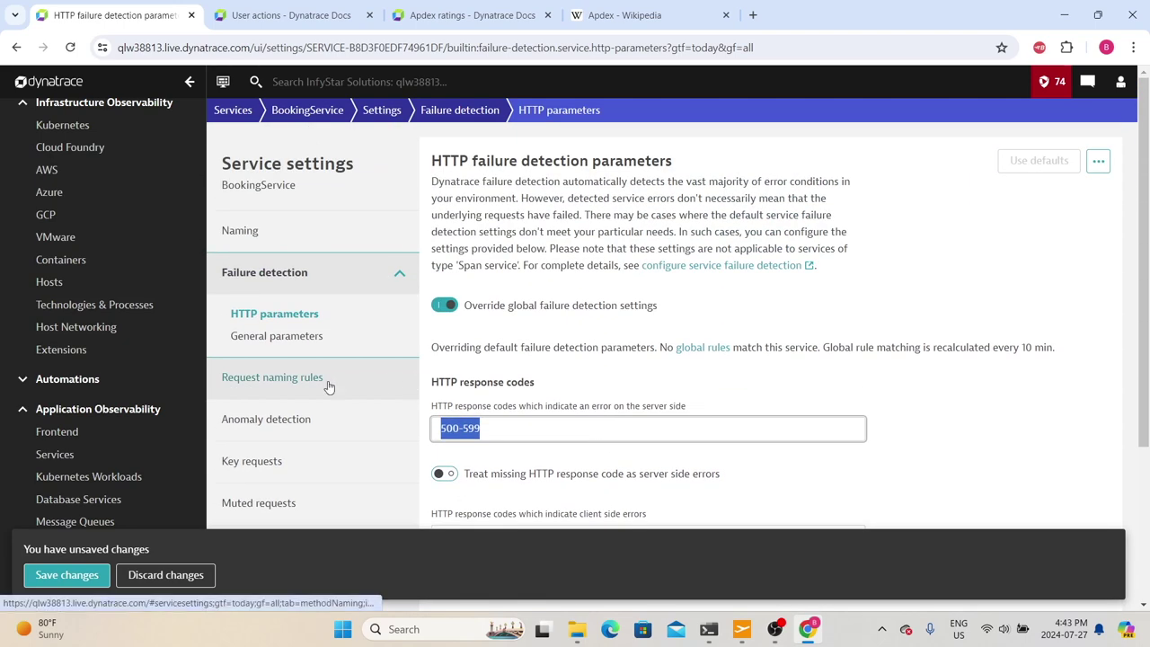
pyautogui.hotkey('shift', 'Tab')
pyautogui.hotkey('shift', 'Tab')
pyautogui.press('space')
pyautogui.click(165, 574)
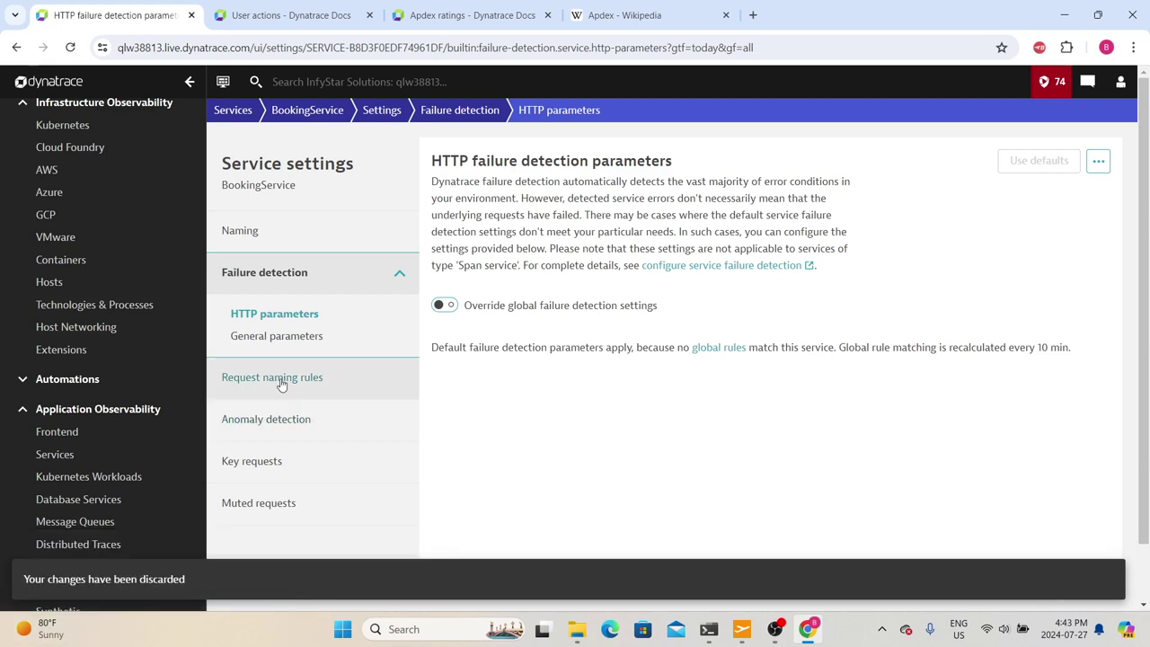
# - Look over BookingService's settings for request naming rules, anomaly detection, key requests and muted requests
pyautogui.click(278, 377)
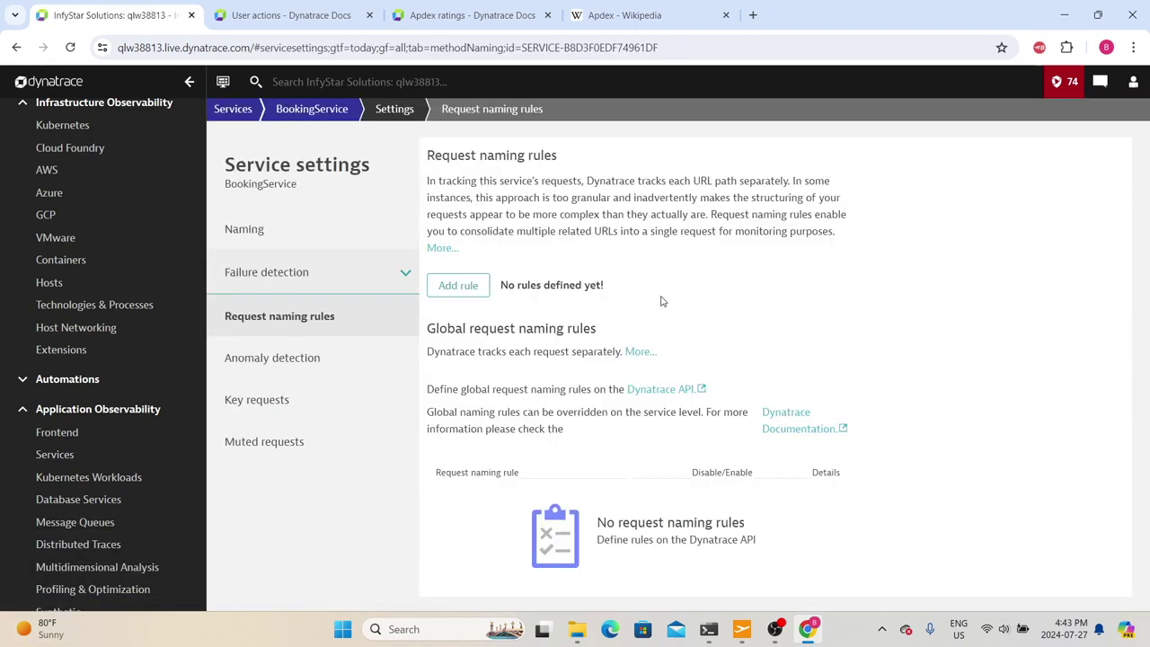
pyautogui.click(309, 367)
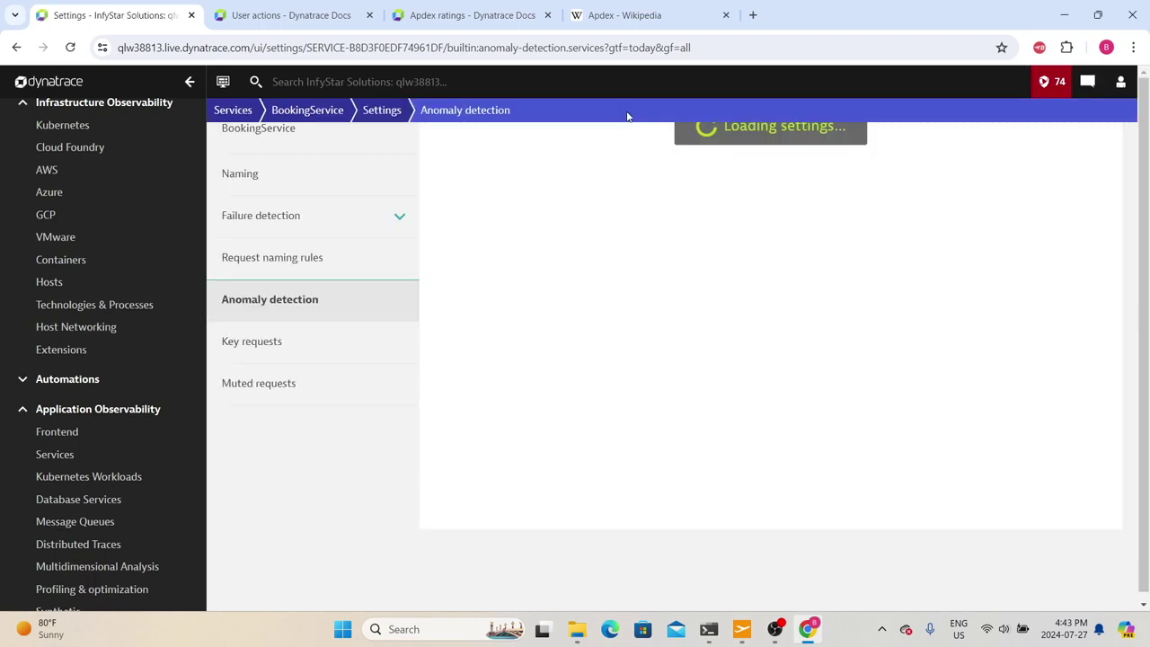
pyautogui.scroll(-3, 731, 353)
pyautogui.scroll(2, 730, 352)
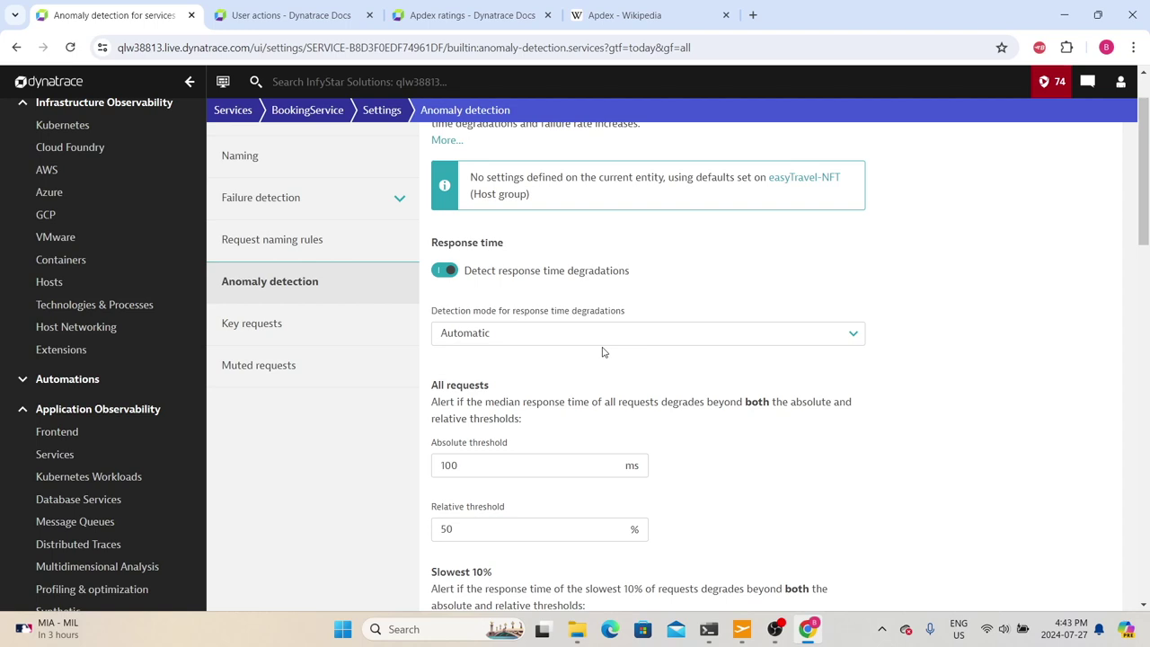
pyautogui.click(315, 324)
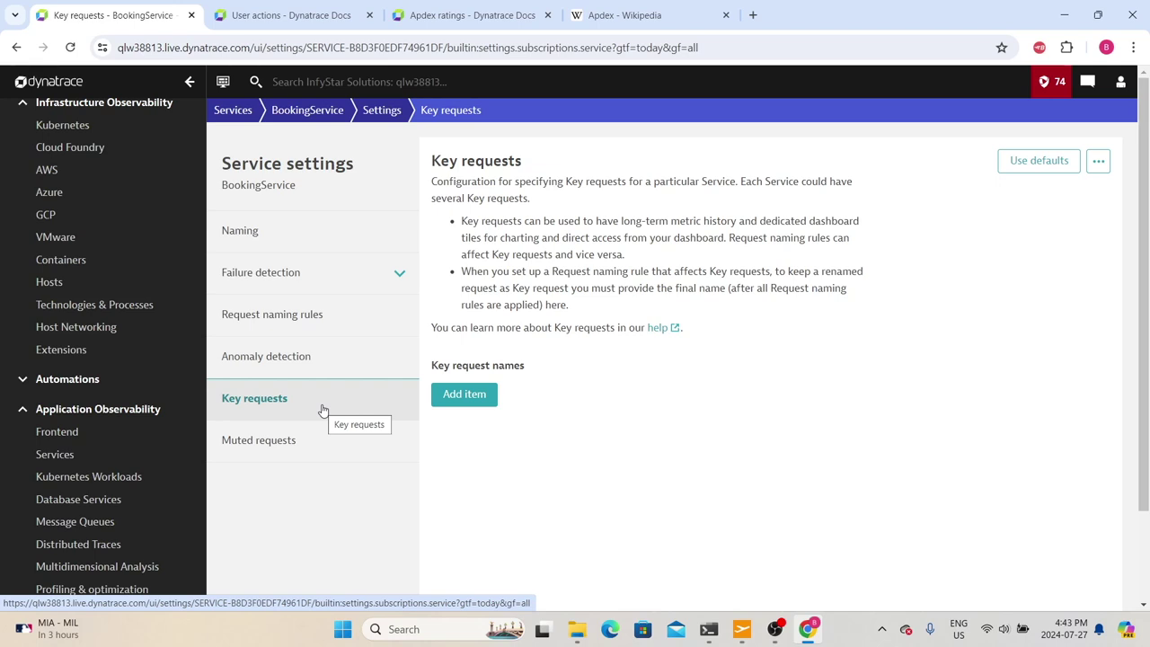
pyautogui.click(296, 439)
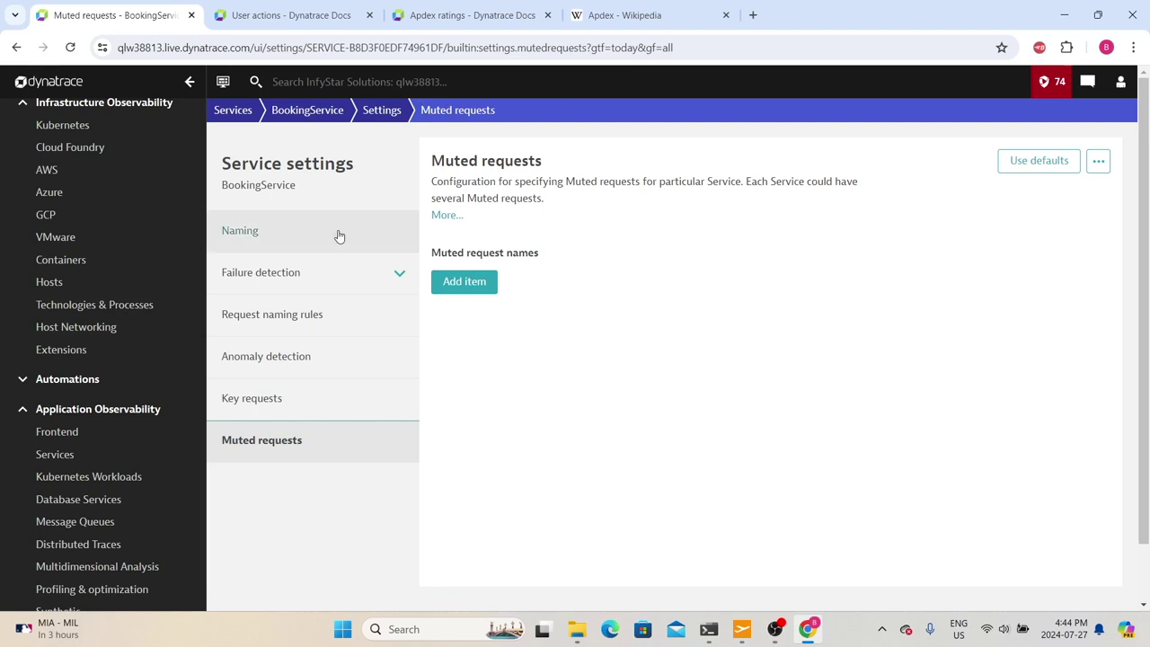
# - Return to the BookingService overview and expand its properties and tags to examine the environment release tags
pyautogui.click(320, 112)
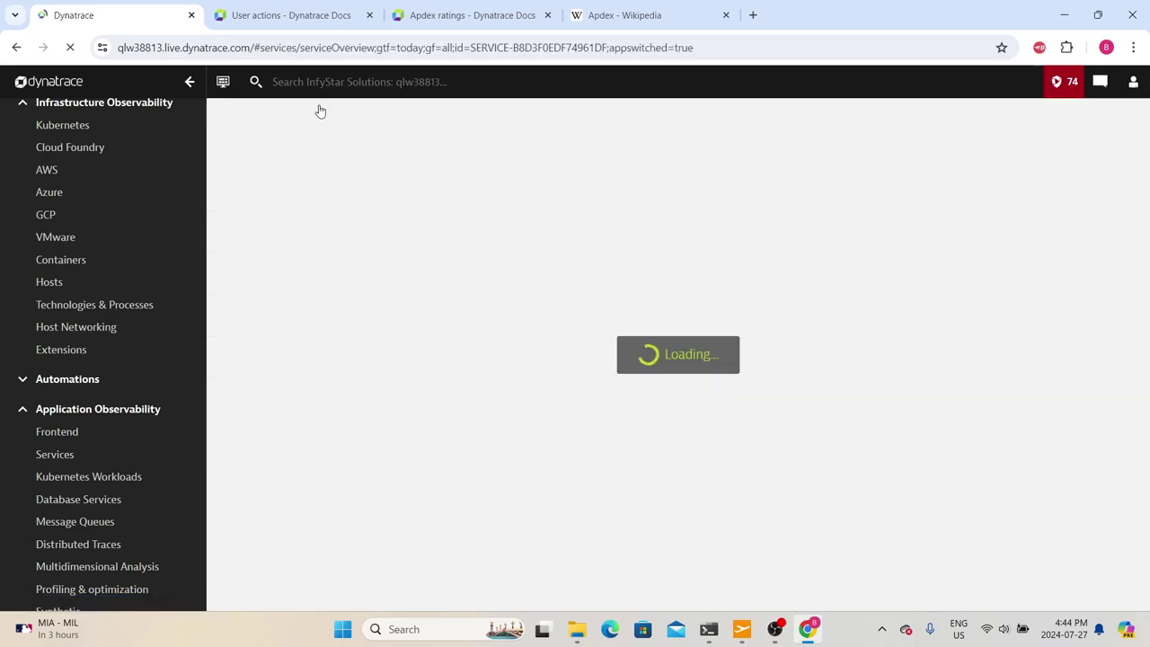
pyautogui.scroll(-2, 270, 153)
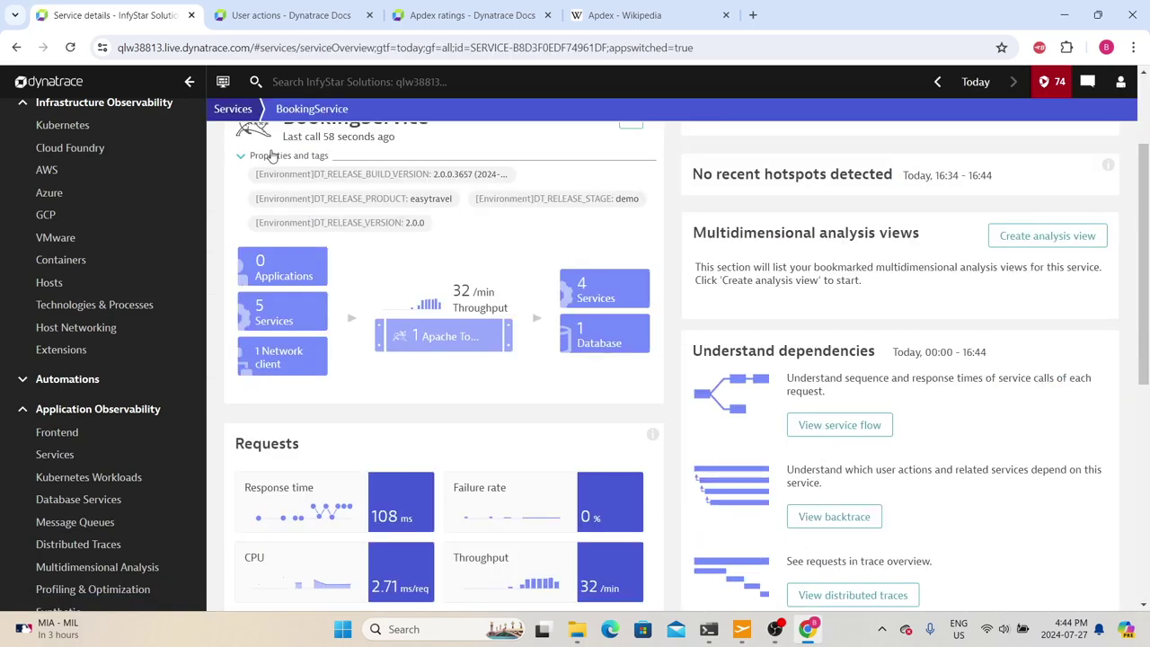
pyautogui.click(269, 154)
pyautogui.scroll(1, 270, 157)
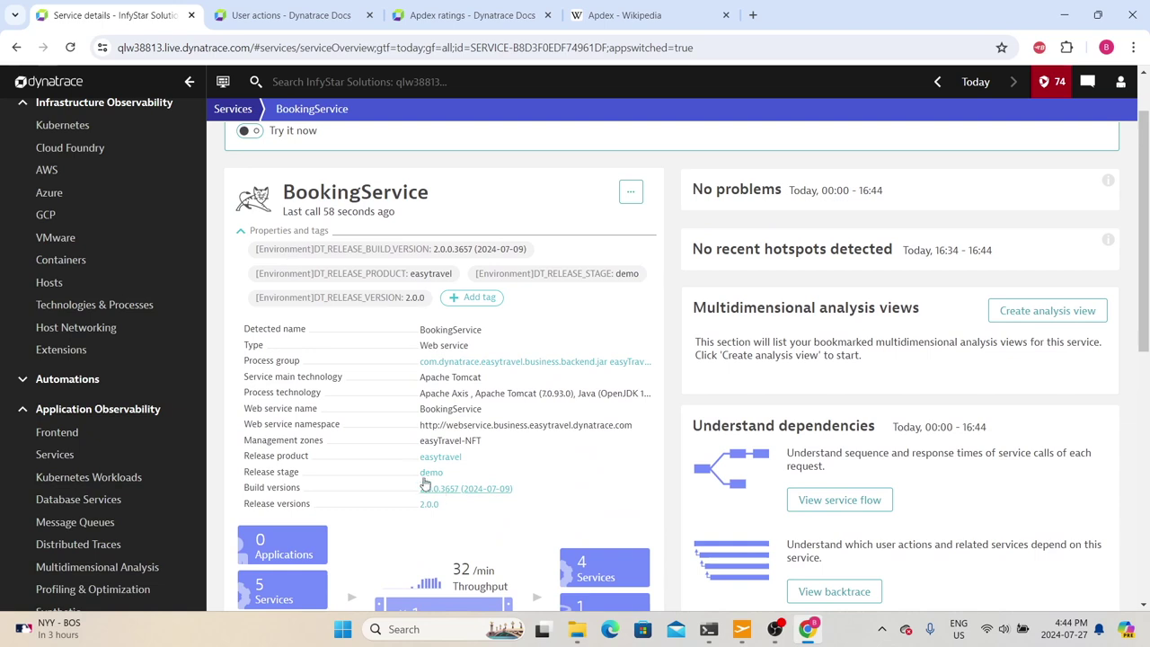
pyautogui.moveTo(292, 196); pyautogui.dragTo(457, 218)
pyautogui.moveTo(249, 254); pyautogui.dragTo(442, 304)
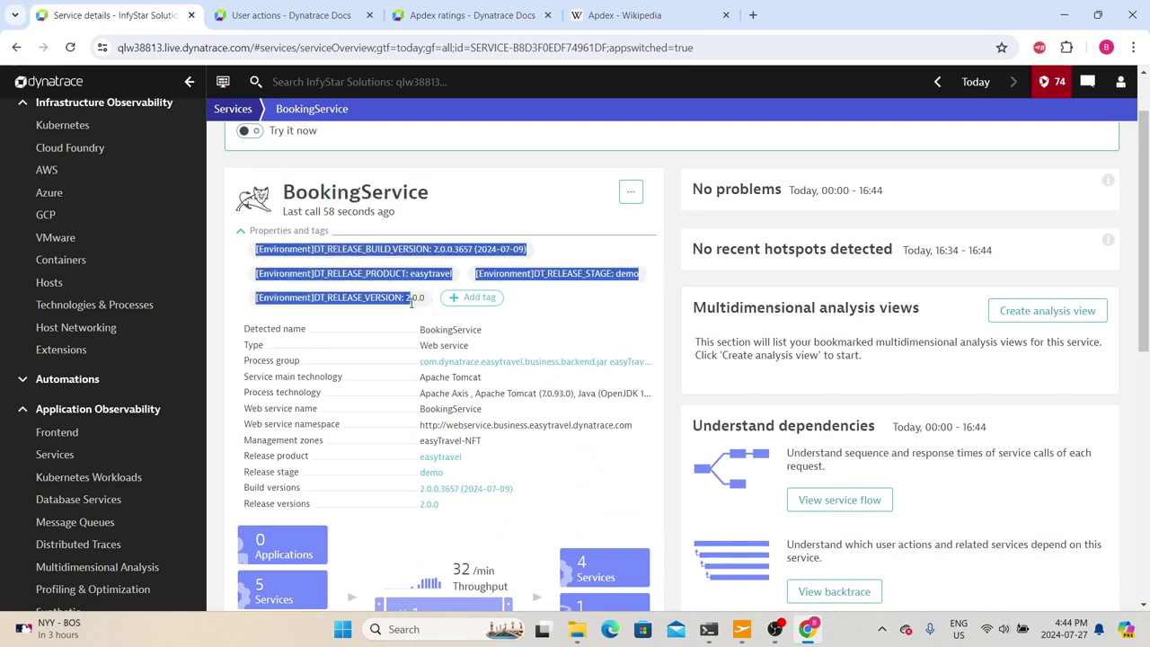
pyautogui.click(291, 181)
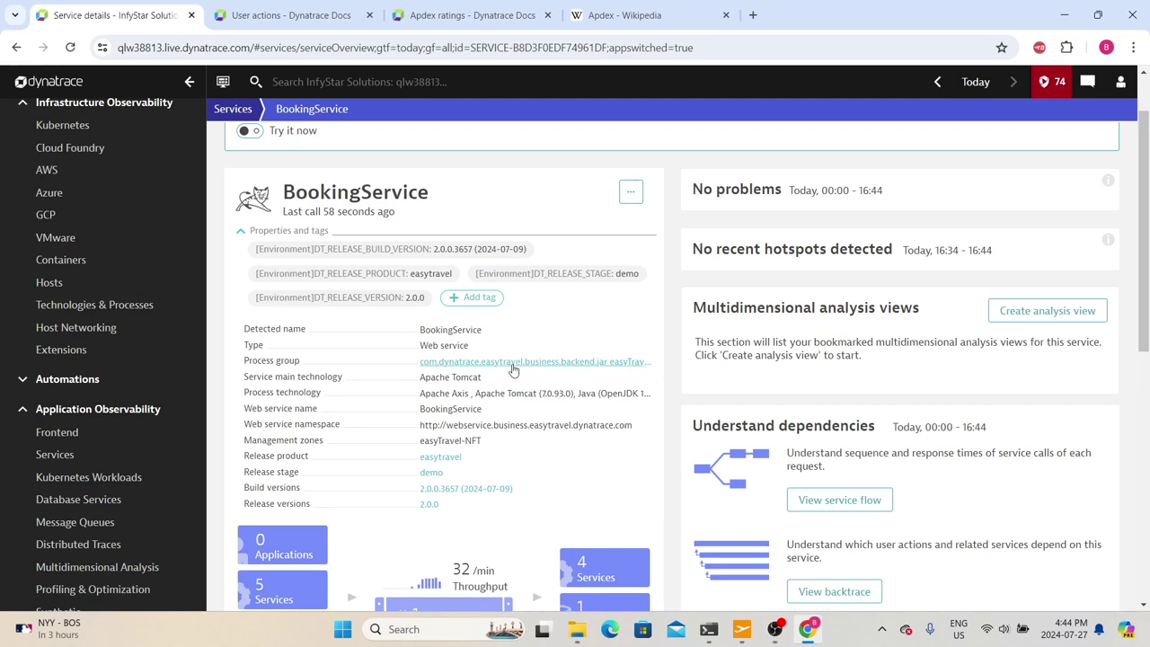
# - Examine BookingService's detected name, type, process group, main technology and web service properties, and collapse the properties and tags
pyautogui.moveTo(498, 336)
pyautogui.mouseDown()
pyautogui.moveTo(386, 340)
pyautogui.moveTo(514, 336)
pyautogui.mouseUp()
pyautogui.click(423, 331)
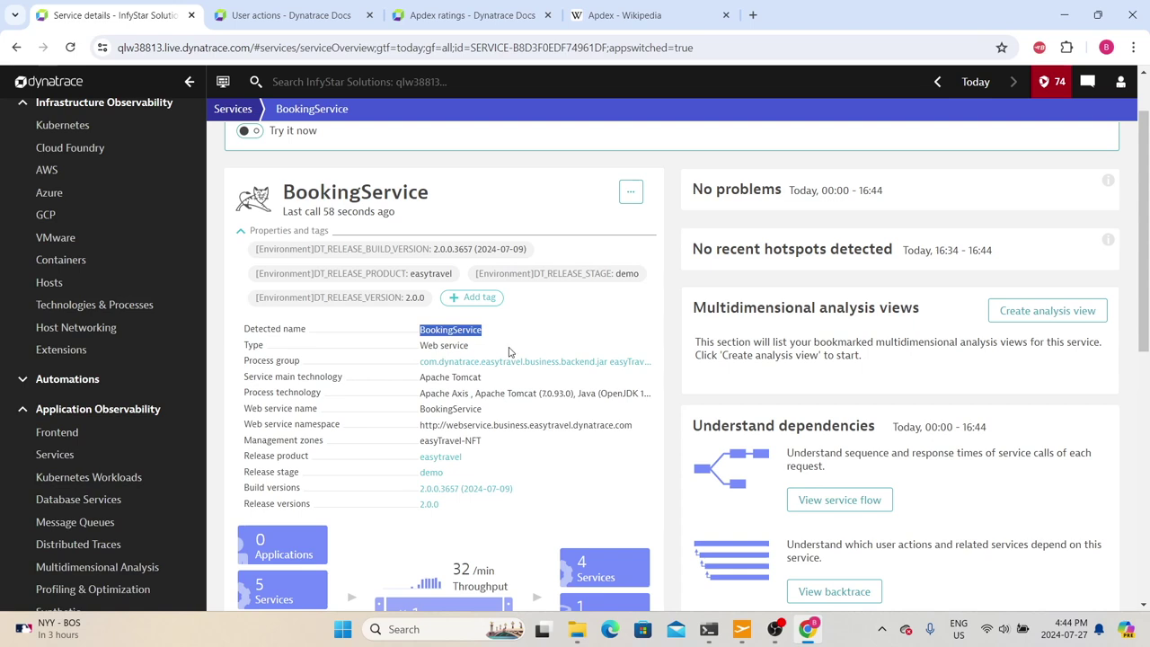
pyautogui.click(479, 358)
pyautogui.moveTo(238, 356); pyautogui.dragTo(248, 338)
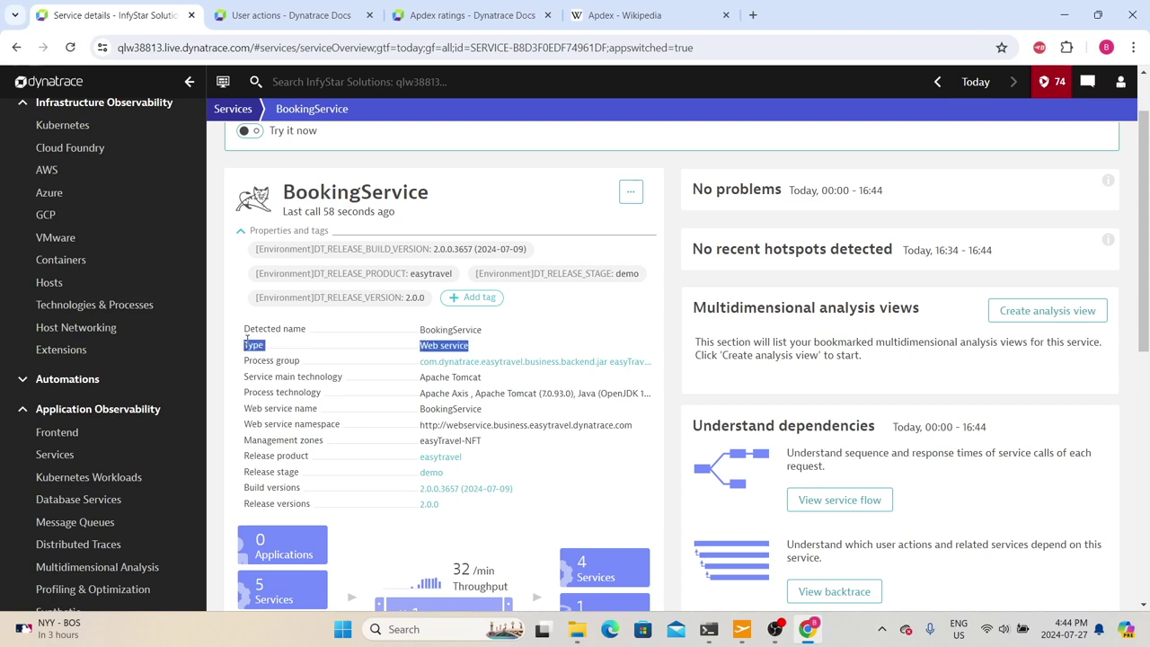
pyautogui.click(440, 342)
pyautogui.moveTo(309, 364); pyautogui.dragTo(236, 373)
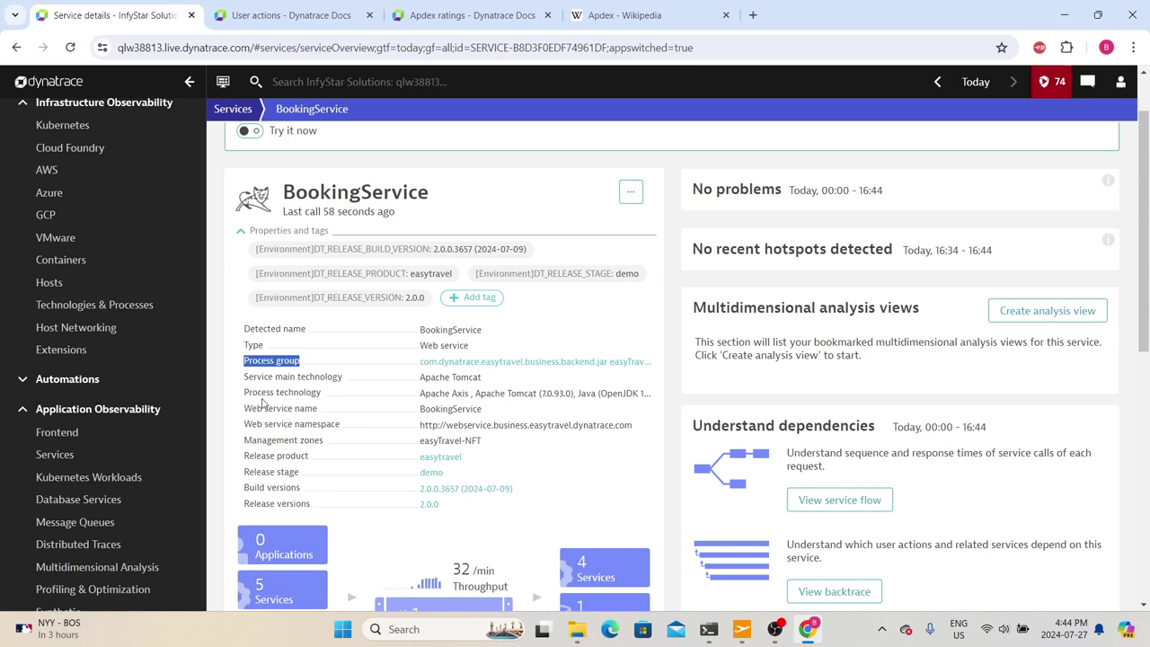
pyautogui.moveTo(237, 378); pyautogui.dragTo(417, 378)
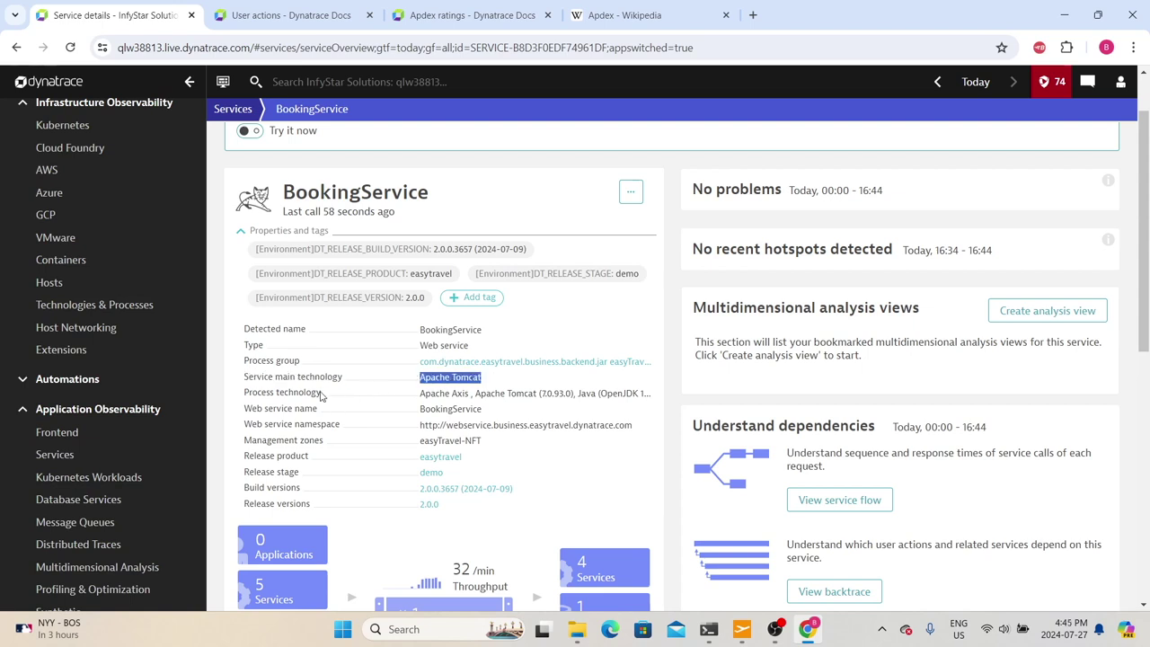
pyautogui.moveTo(252, 409); pyautogui.dragTo(299, 472)
pyautogui.click(342, 227)
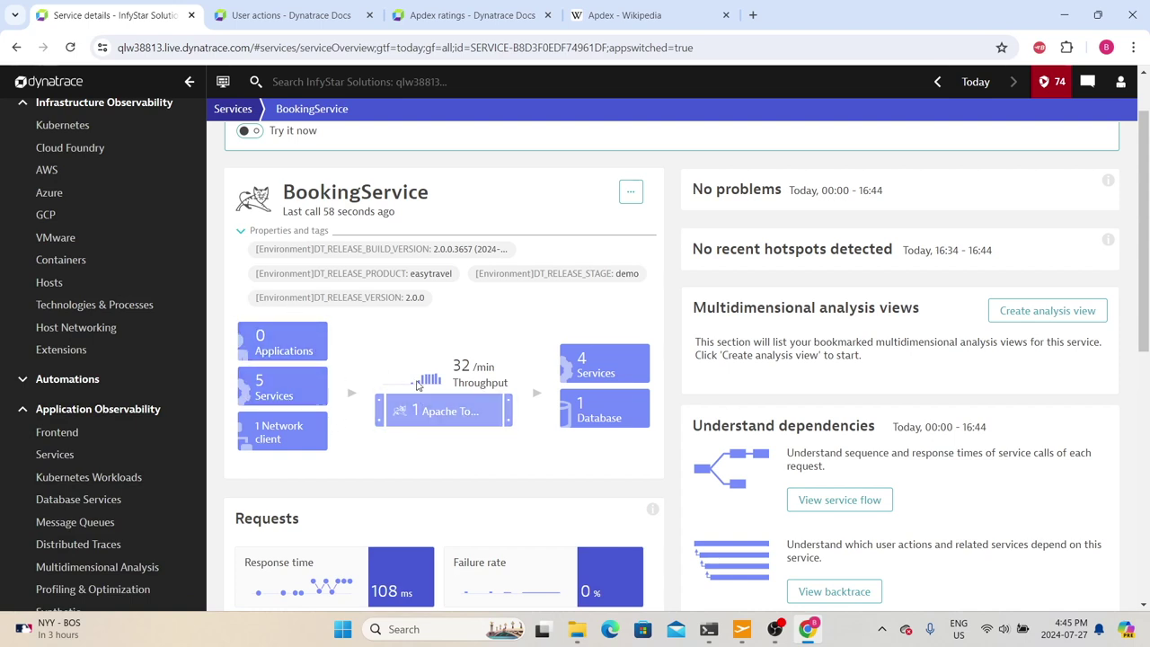
# - Look over the list of services that call BookingService and show its network client
pyautogui.click(278, 392)
pyautogui.scroll(-2, 278, 369)
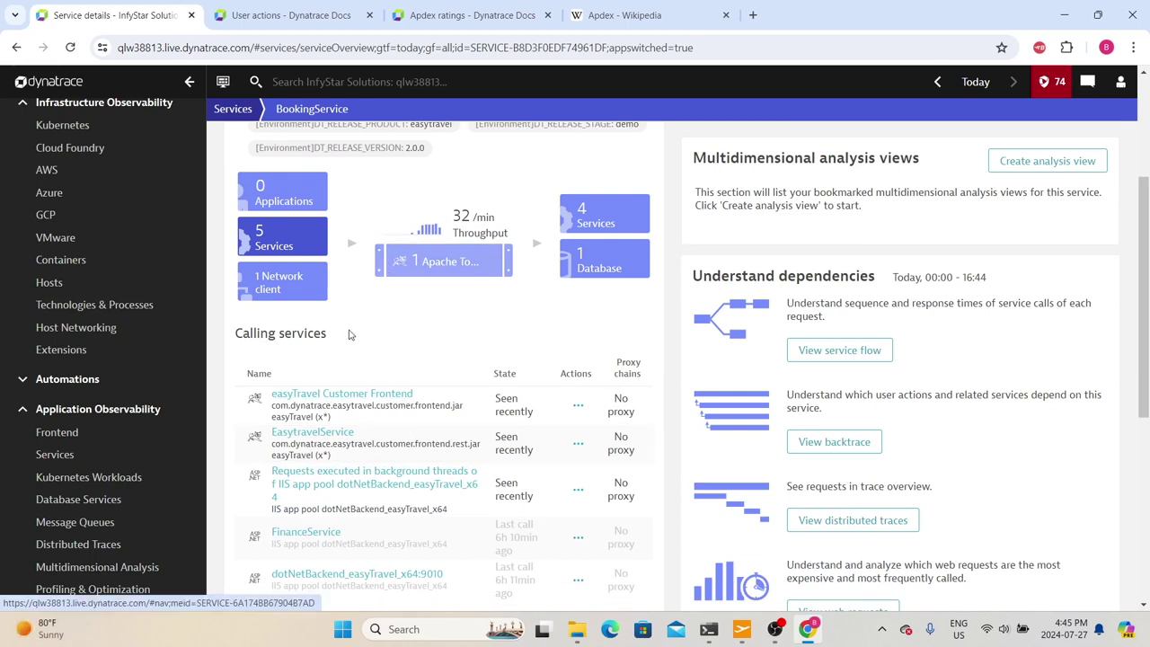
pyautogui.scroll(1, 436, 279)
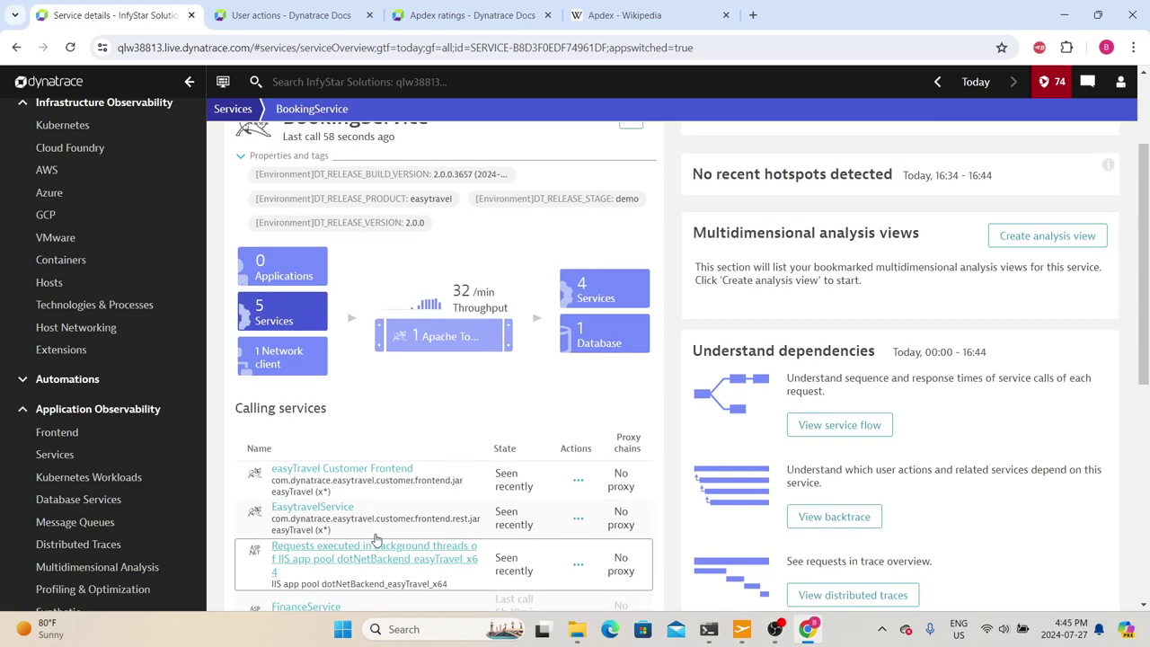
pyautogui.scroll(-4, 389, 528)
pyautogui.scroll(4, 377, 449)
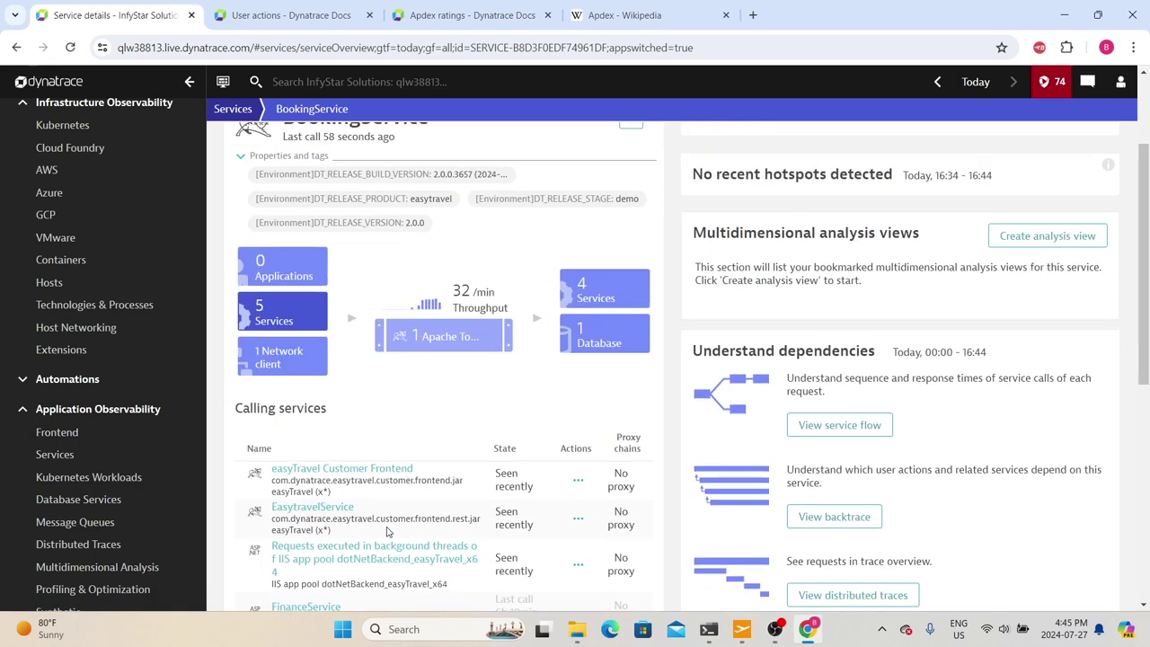
pyautogui.scroll(-1, 342, 368)
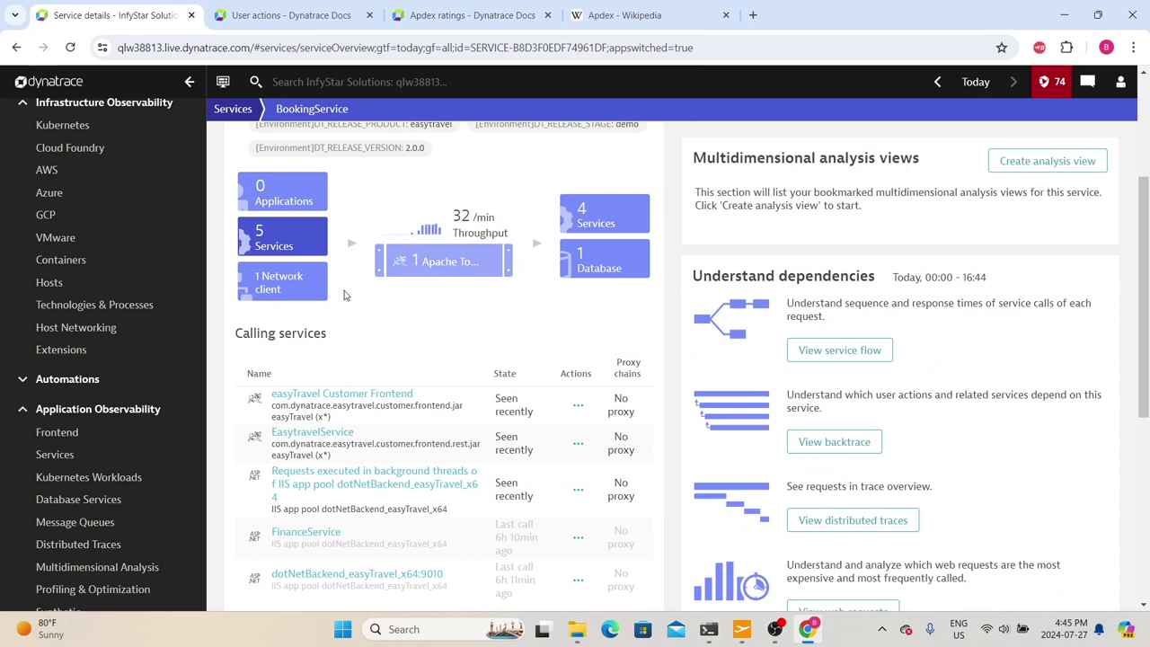
pyautogui.click(301, 294)
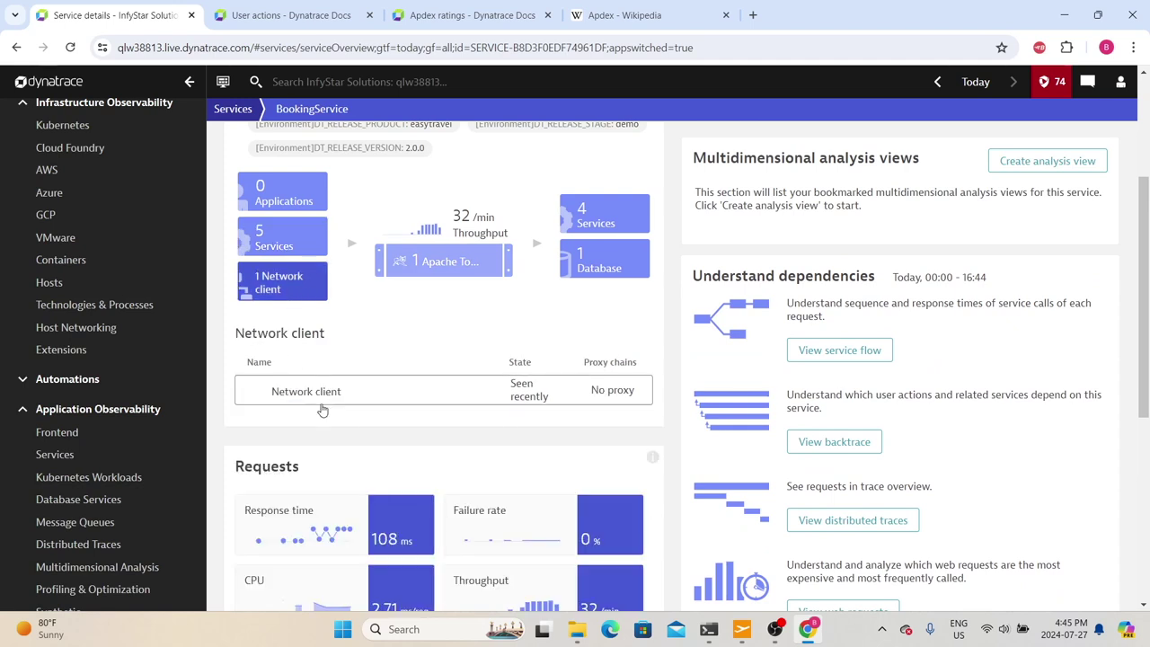
# - Look over BookingService's processes and hosts, the services it calls, and the database it uses
pyautogui.click(469, 275)
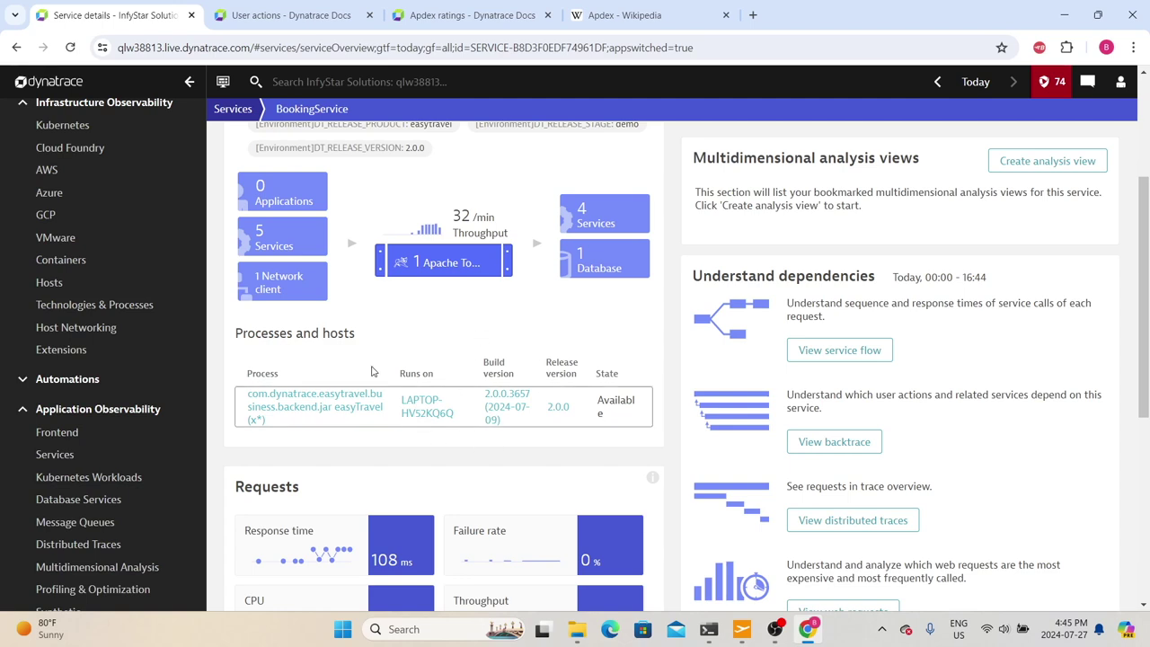
pyautogui.scroll(1, 373, 371)
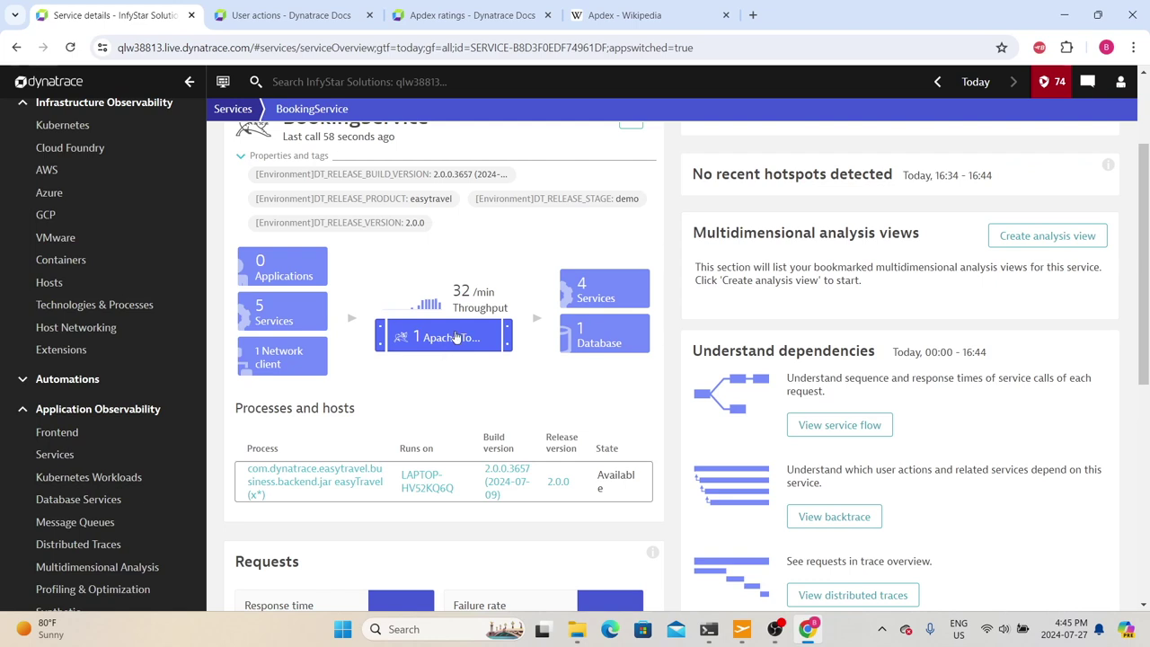
pyautogui.click(607, 295)
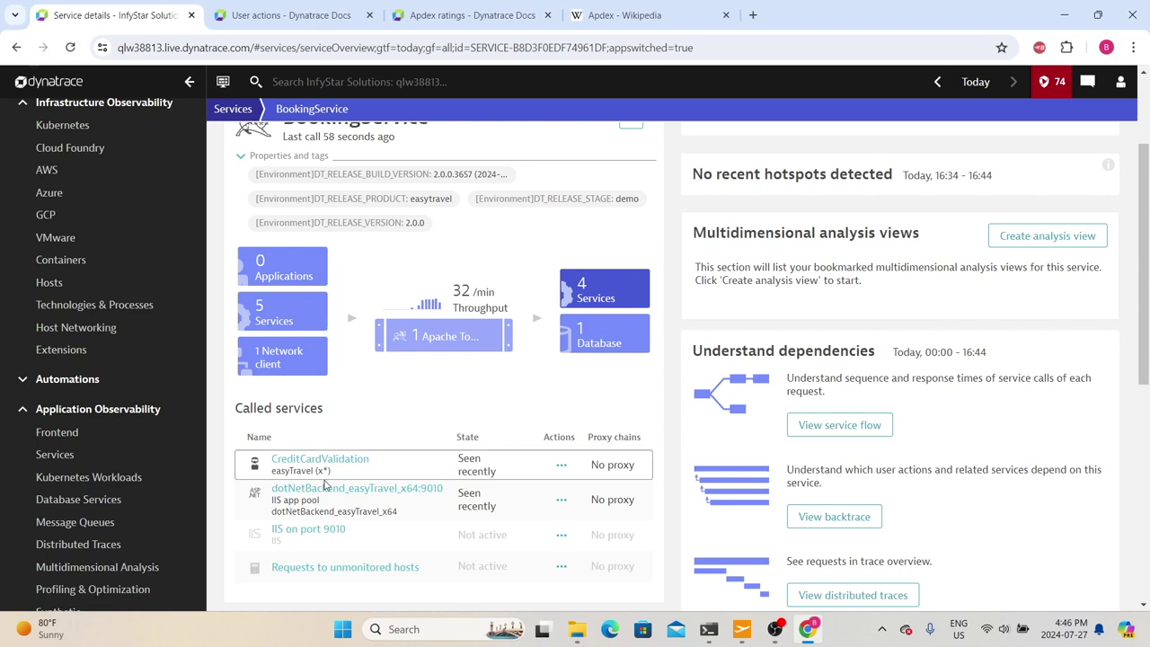
pyautogui.click(592, 349)
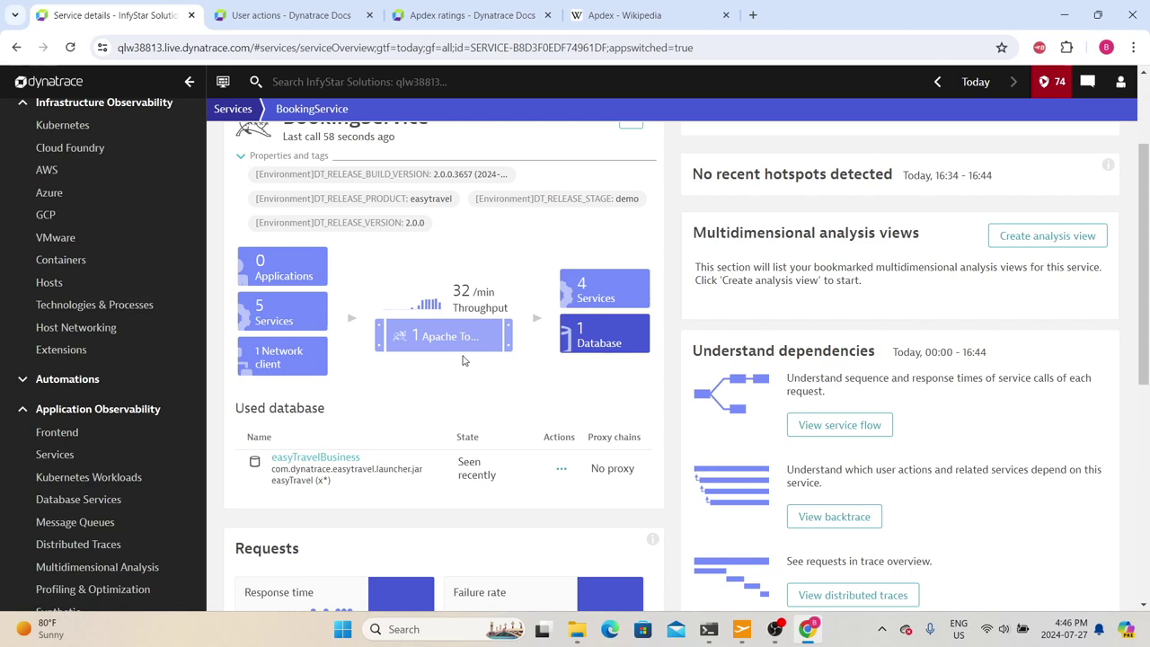
pyautogui.scroll(1, 335, 322)
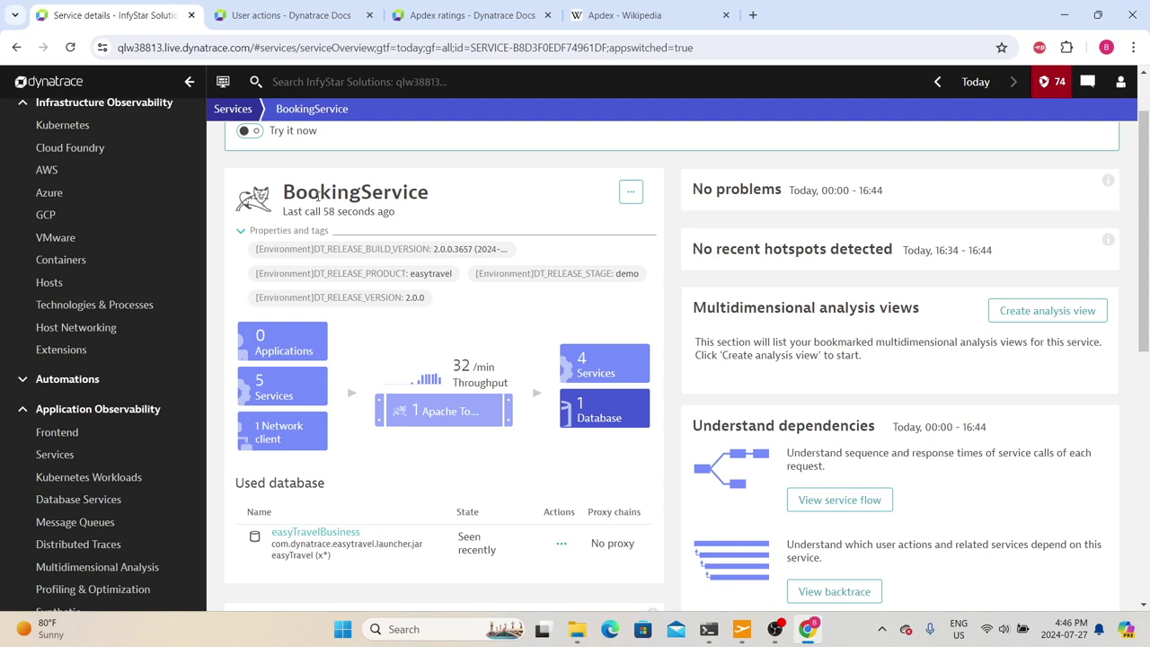
pyautogui.click(628, 425)
pyautogui.click(629, 425)
# - Open the easyTravelBusiness database in a new tab, look over its SQL transactions and queries, and close the tab
pyautogui.rightClick(299, 536)
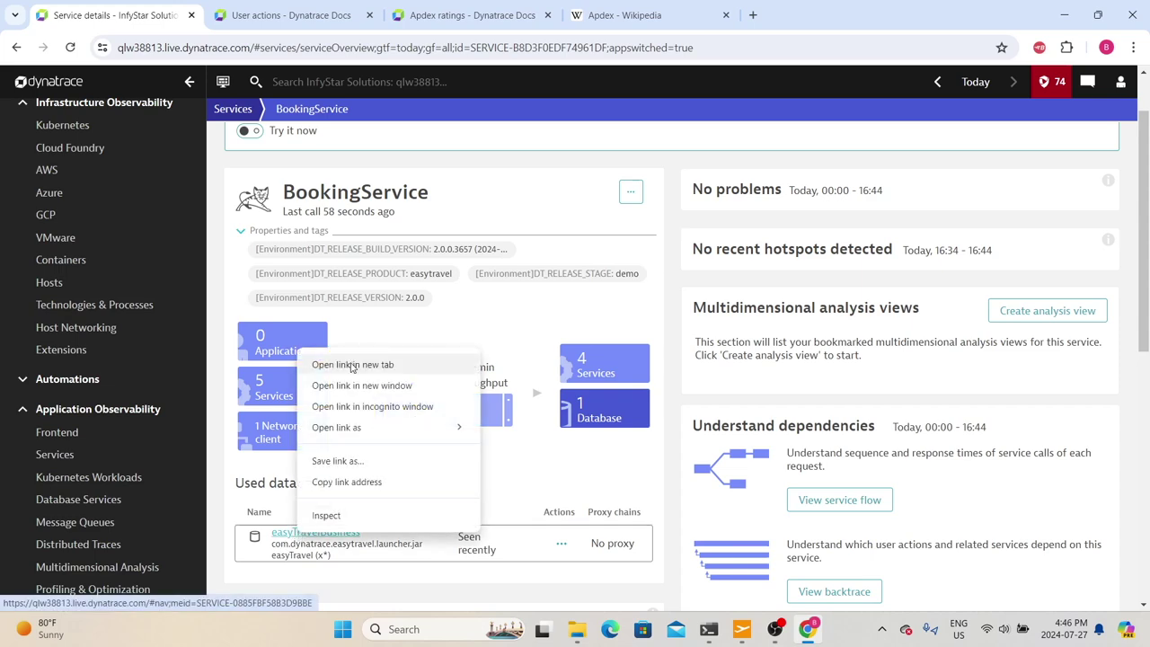
pyautogui.click(360, 362)
pyautogui.scroll(-3, 449, 333)
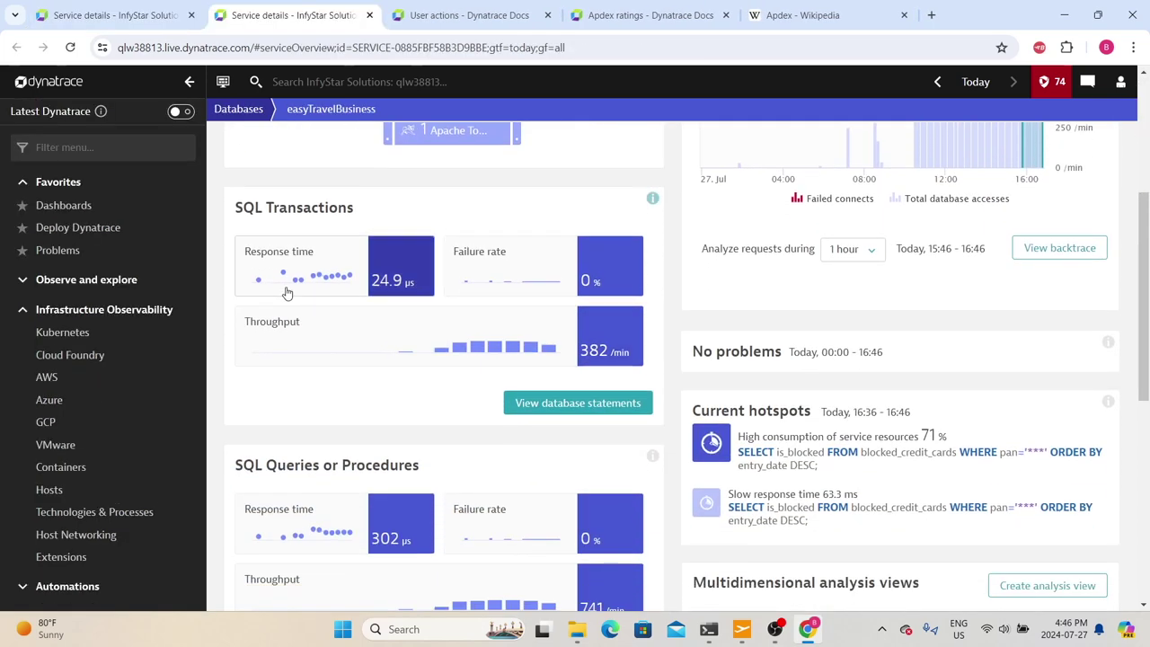
pyautogui.moveTo(227, 201); pyautogui.dragTo(355, 208)
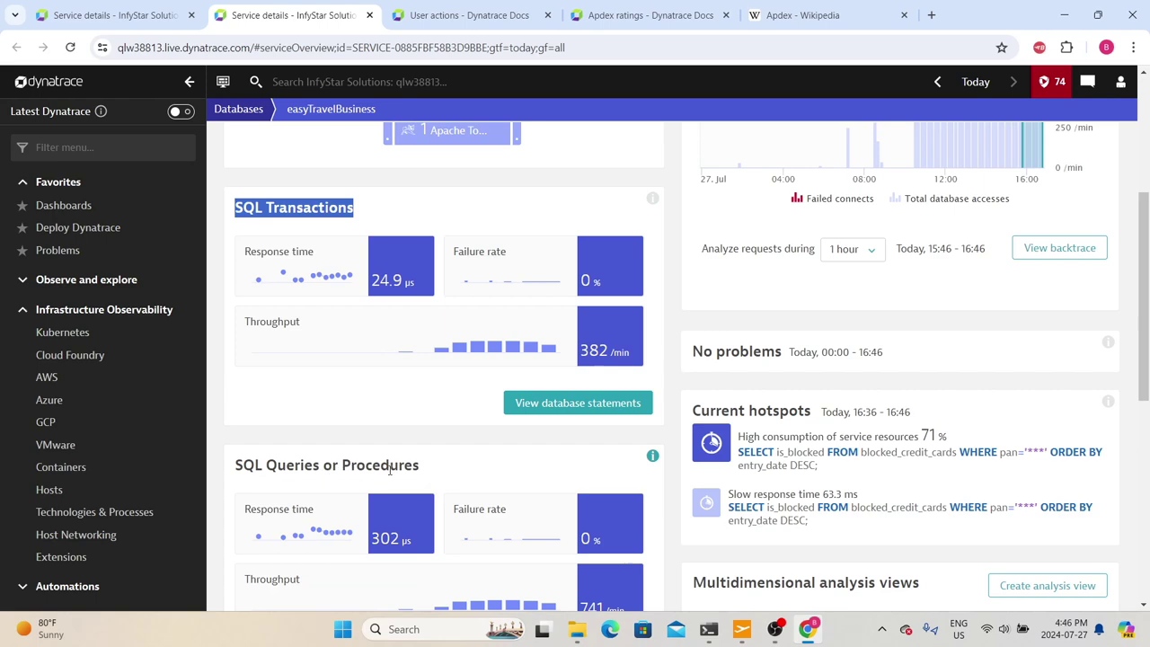
pyautogui.scroll(-6, 382, 477)
pyautogui.scroll(8, 381, 485)
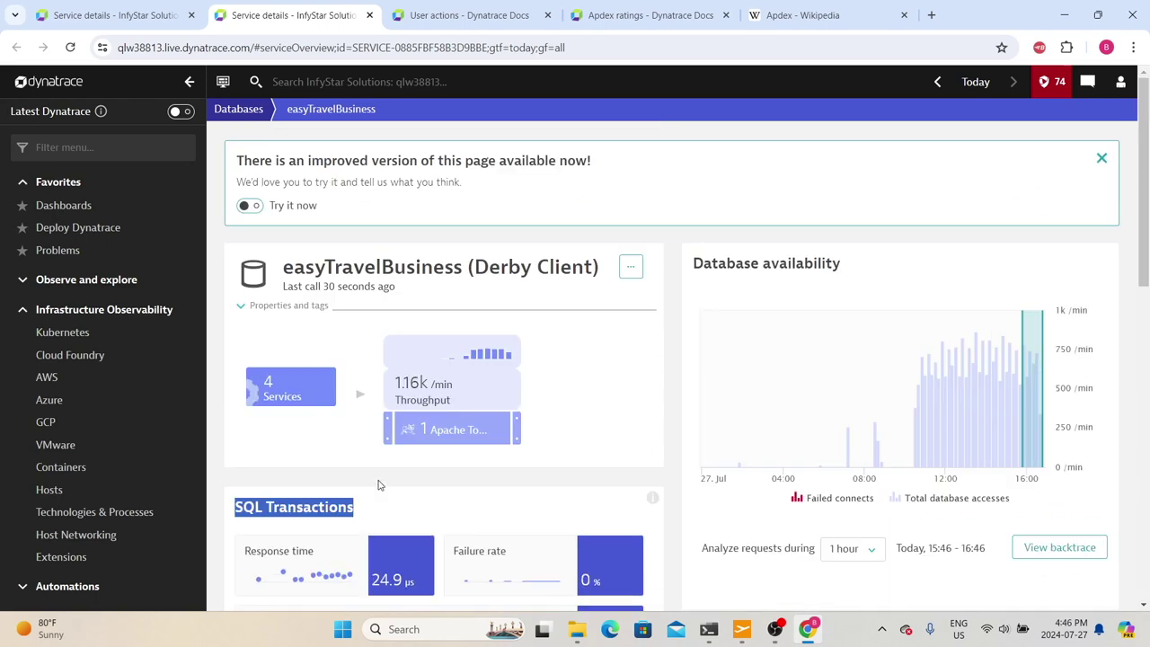
pyautogui.hotkey('ctrl', 'w')
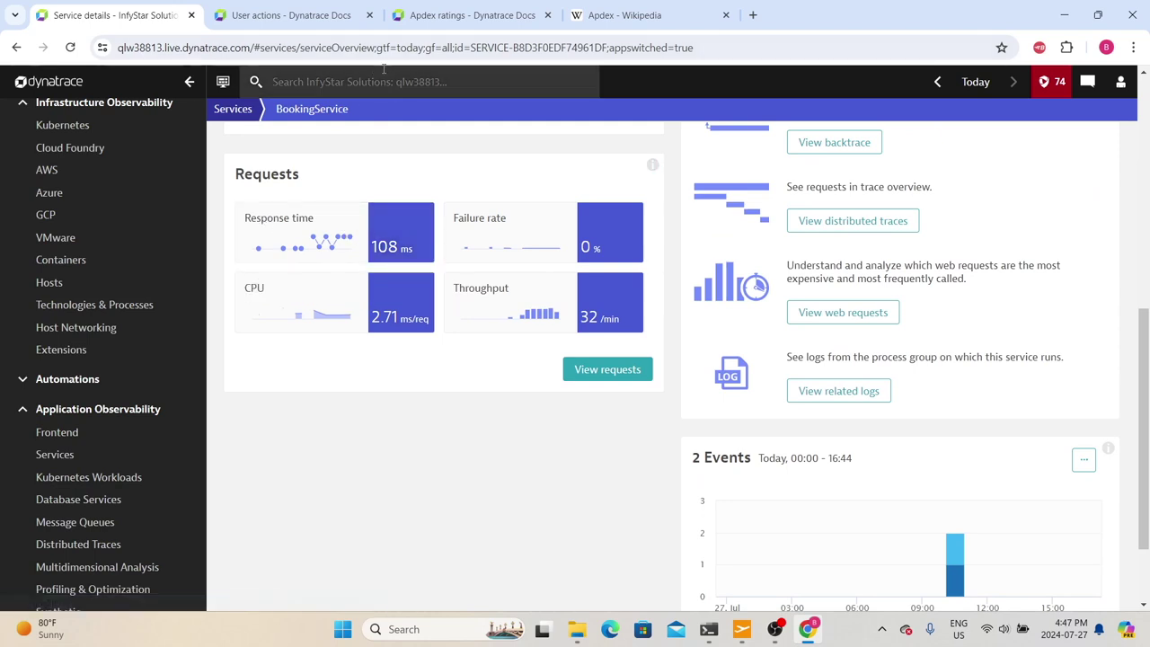
# - Examine BookingService's request metrics, problems, recent hotspots and available dependency analyses on the overview page
pyautogui.moveTo(989, 88)
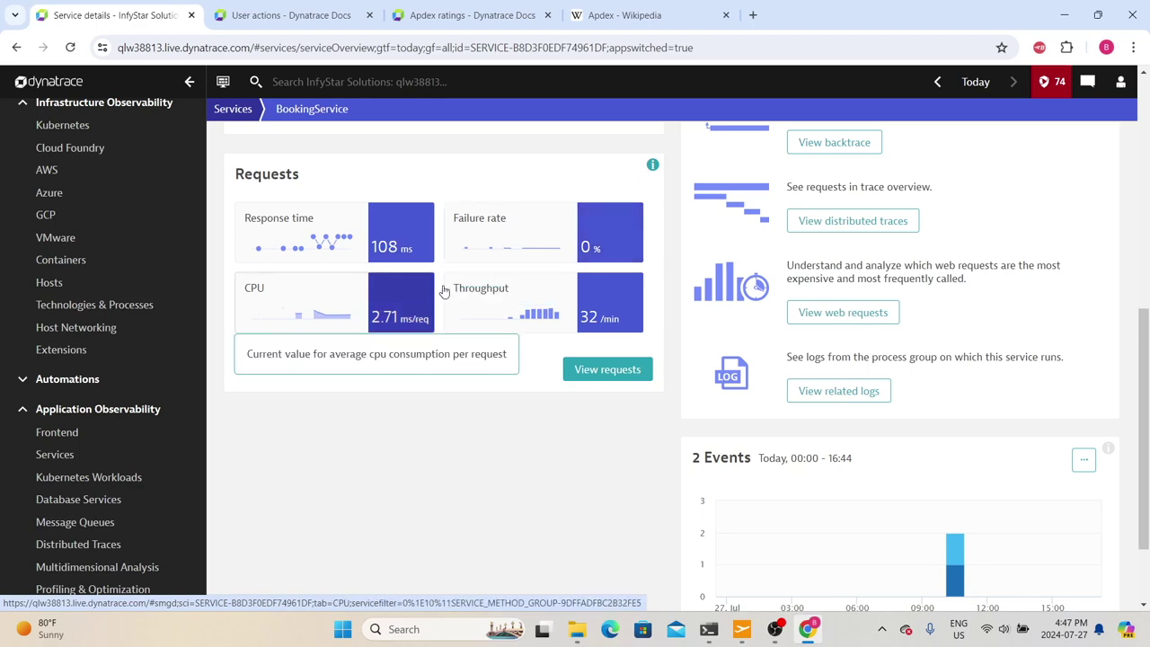
pyautogui.scroll(1, 537, 294)
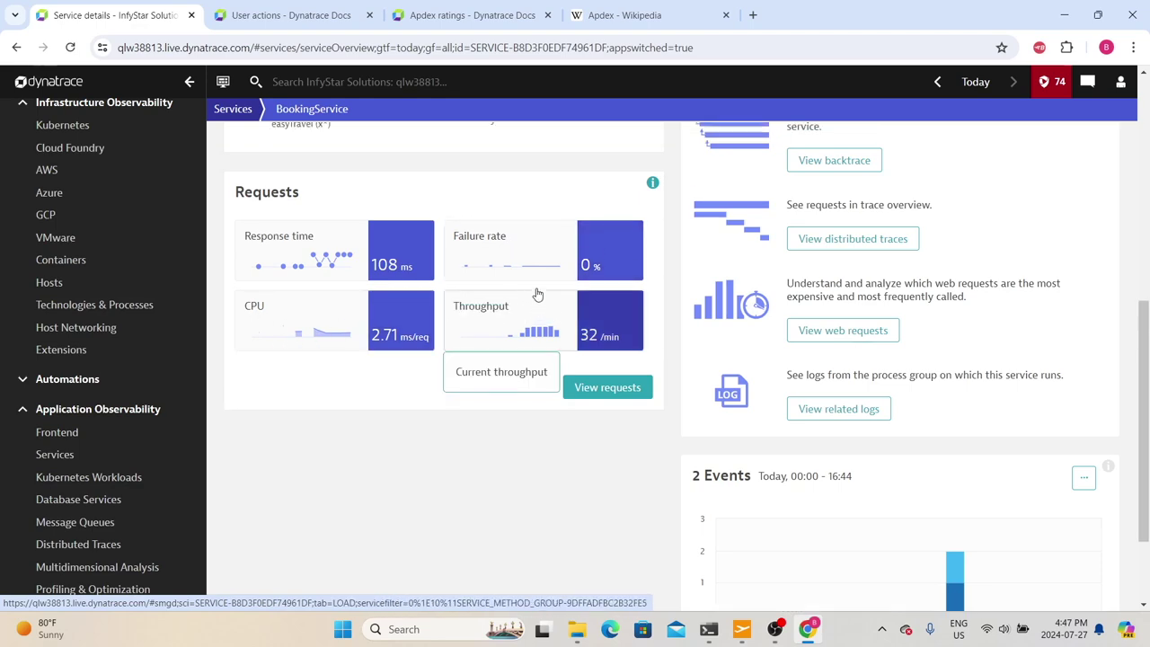
pyautogui.scroll(5, 537, 295)
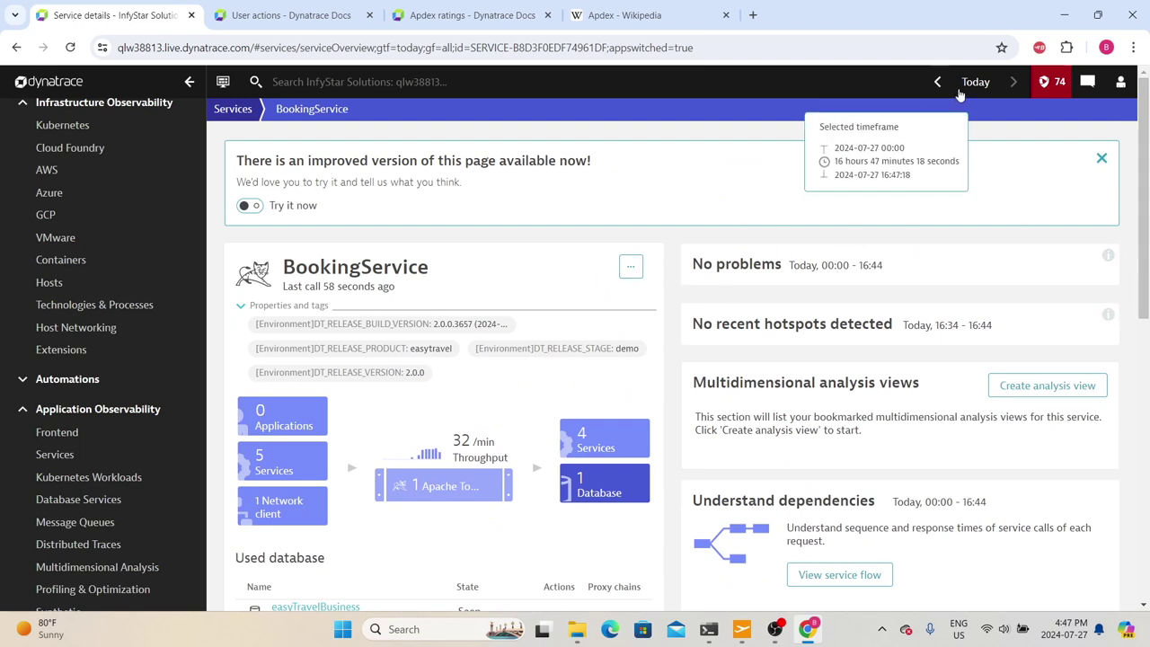
pyautogui.moveTo(693, 264); pyautogui.dragTo(825, 266)
pyautogui.scroll(-1, 931, 263)
pyautogui.moveTo(693, 249); pyautogui.dragTo(1016, 248)
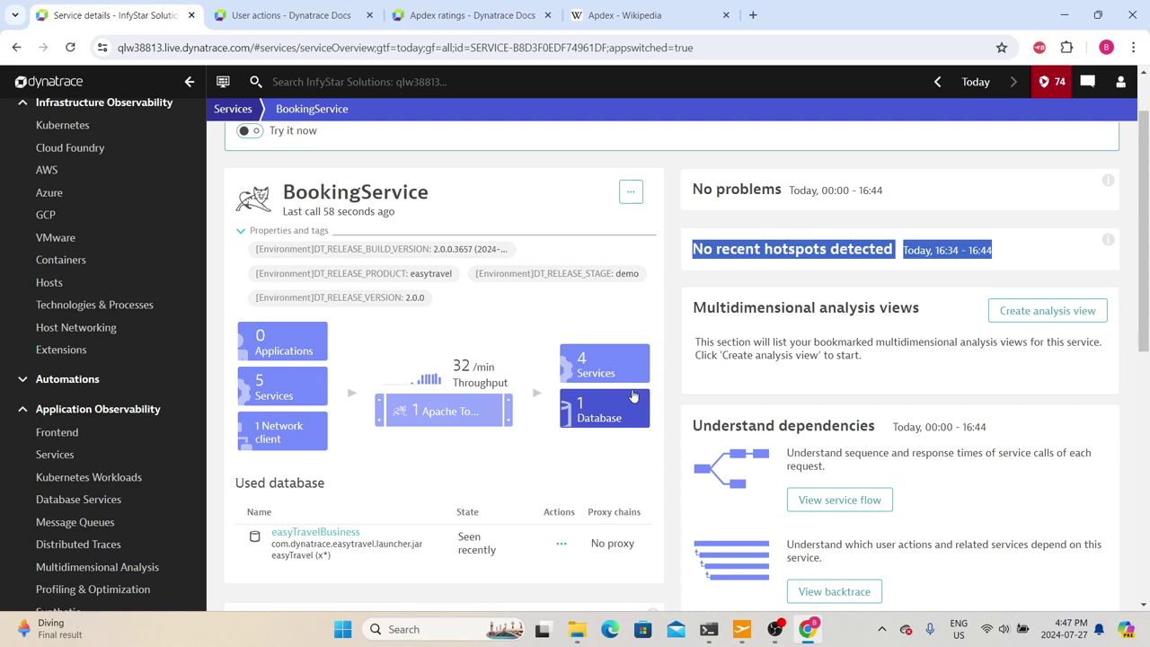
pyautogui.scroll(-2, 634, 395)
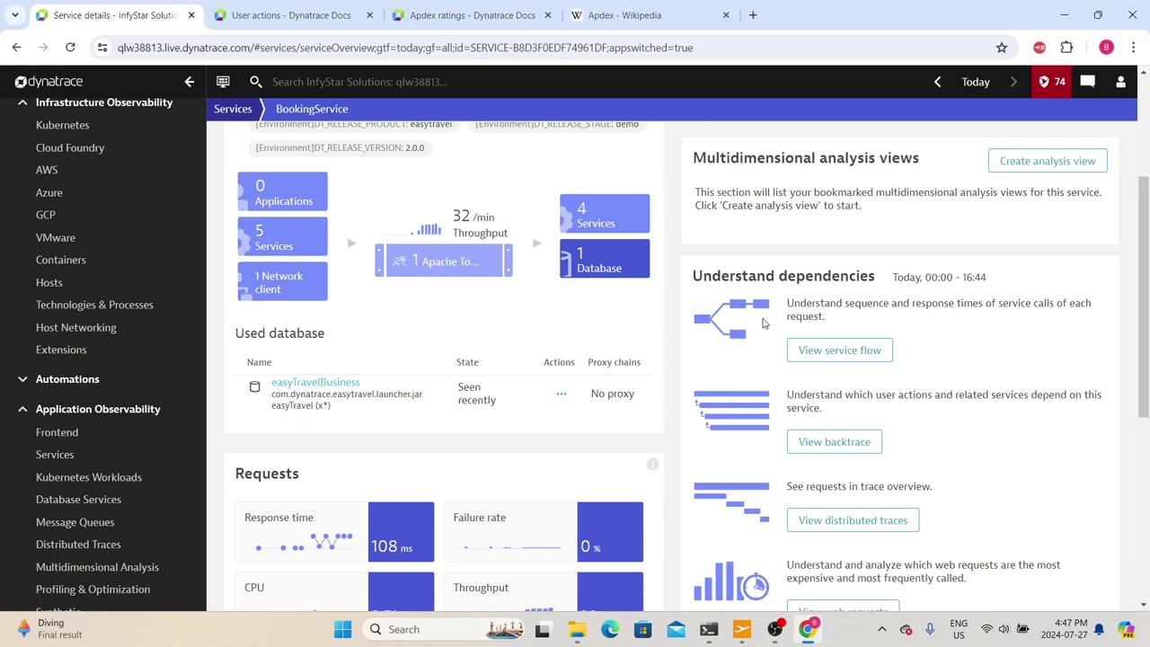
pyautogui.scroll(-3, 762, 323)
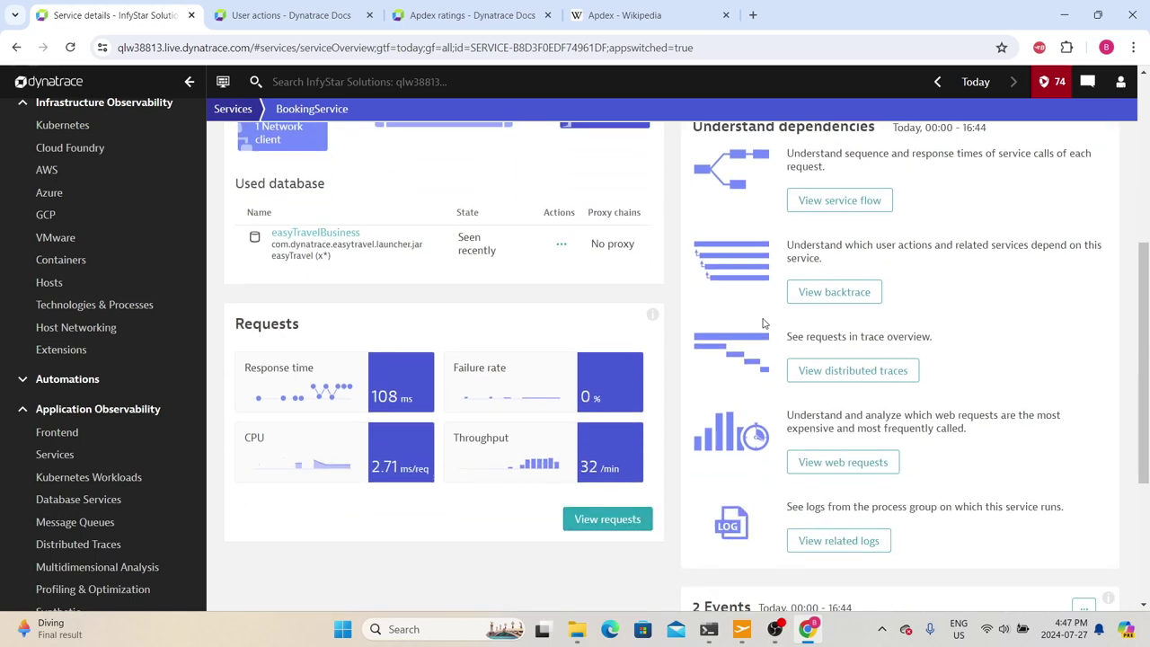
pyautogui.scroll(3, 784, 348)
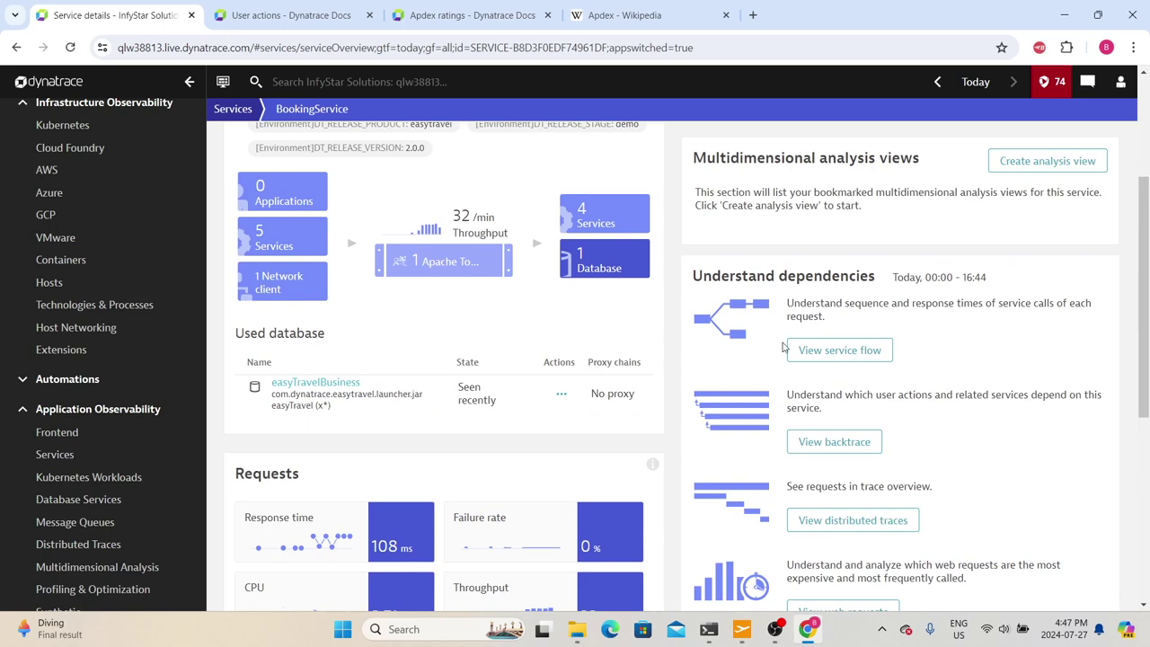
# - Open BookingService's service flow in a new tab and examine its called services, including the grouped ones and those further downstream
pyautogui.rightClick(840, 356)
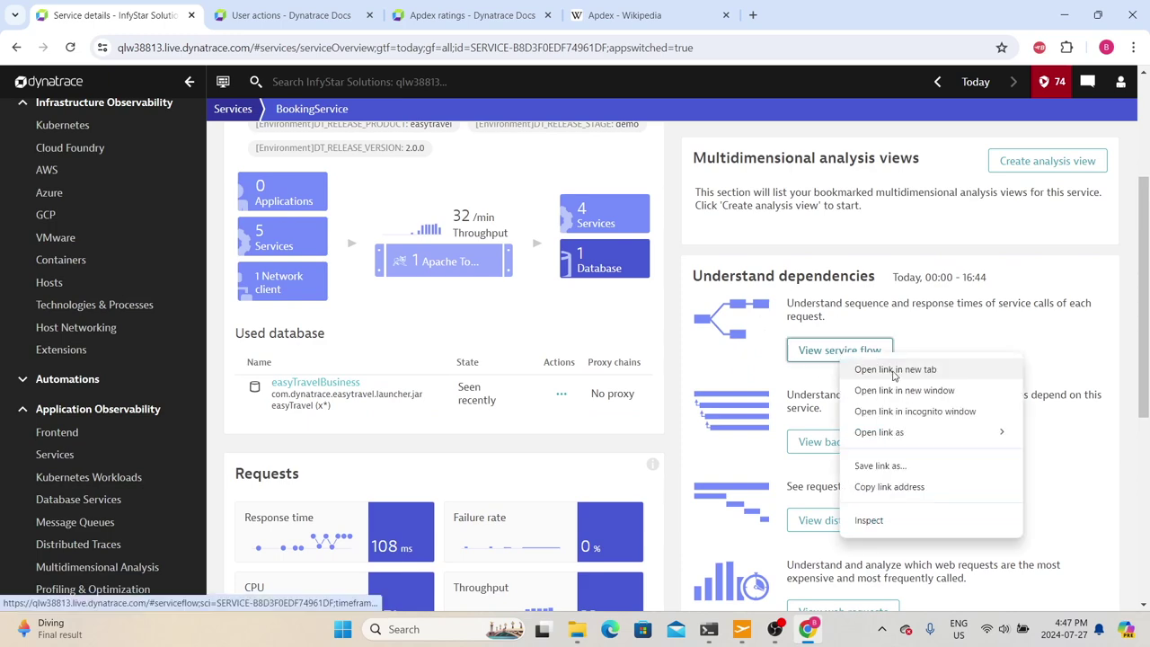
pyautogui.click(886, 372)
pyautogui.click(270, 15)
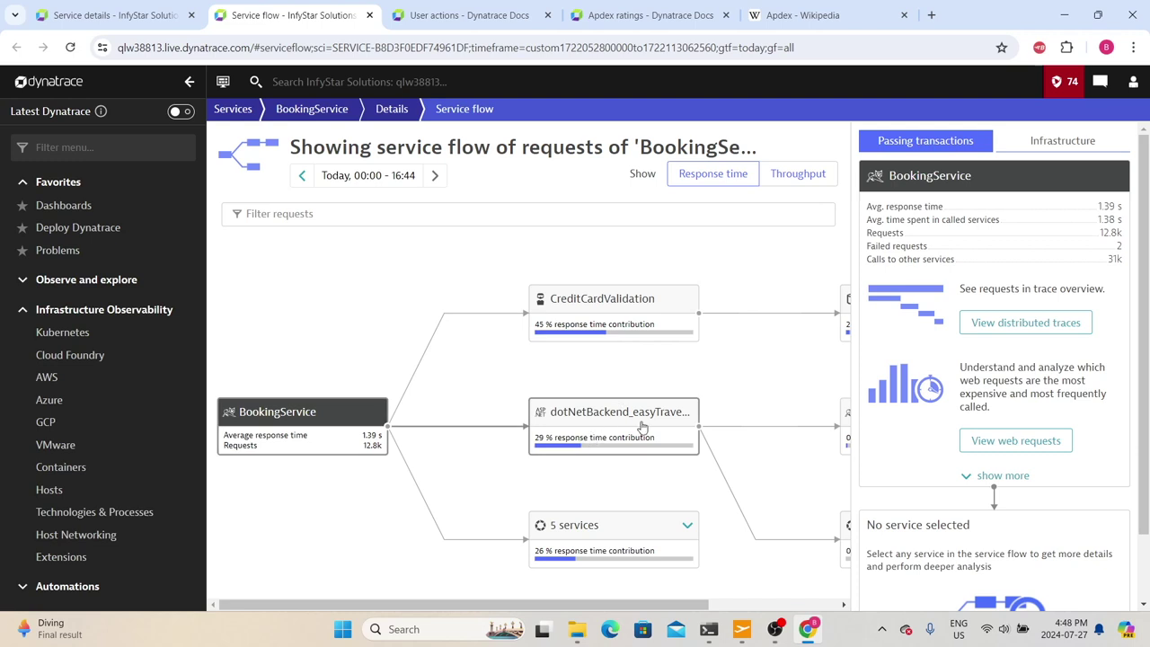
pyautogui.click(685, 525)
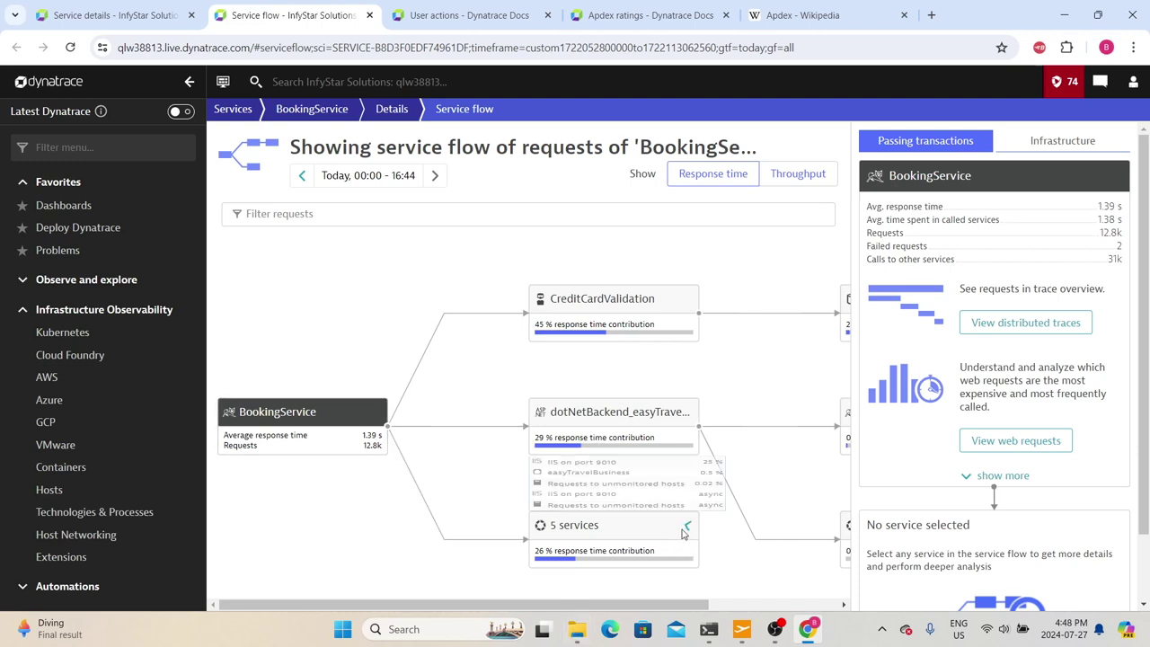
pyautogui.moveTo(683, 290); pyautogui.dragTo(513, 289)
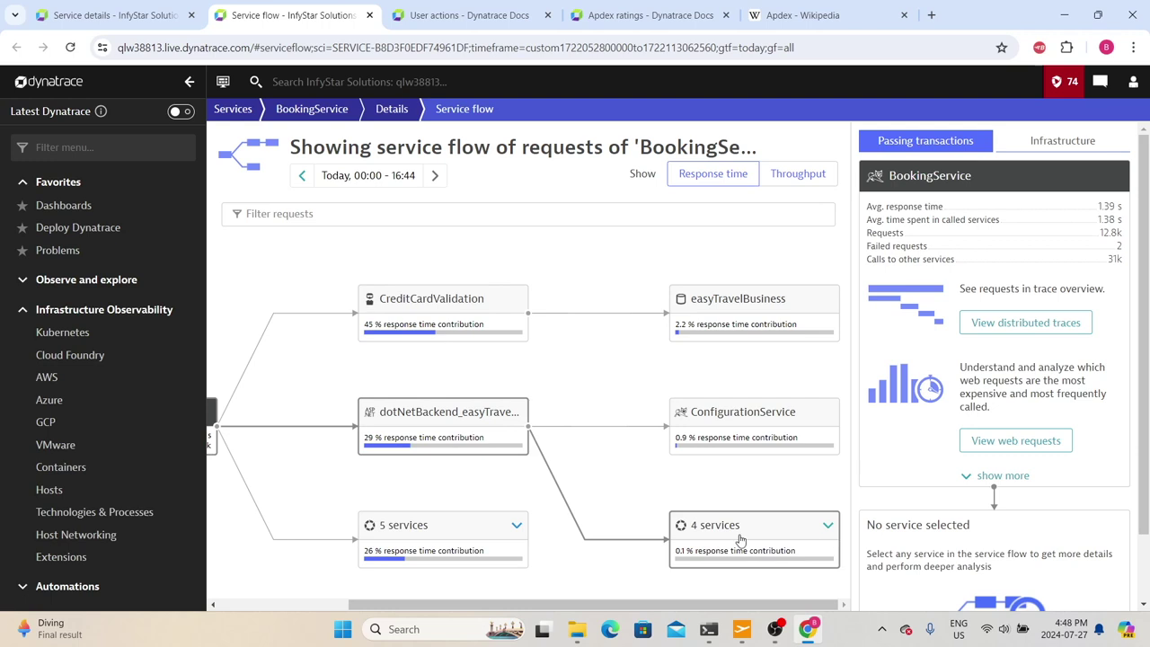
pyautogui.hscroll(-3, 209, 349)
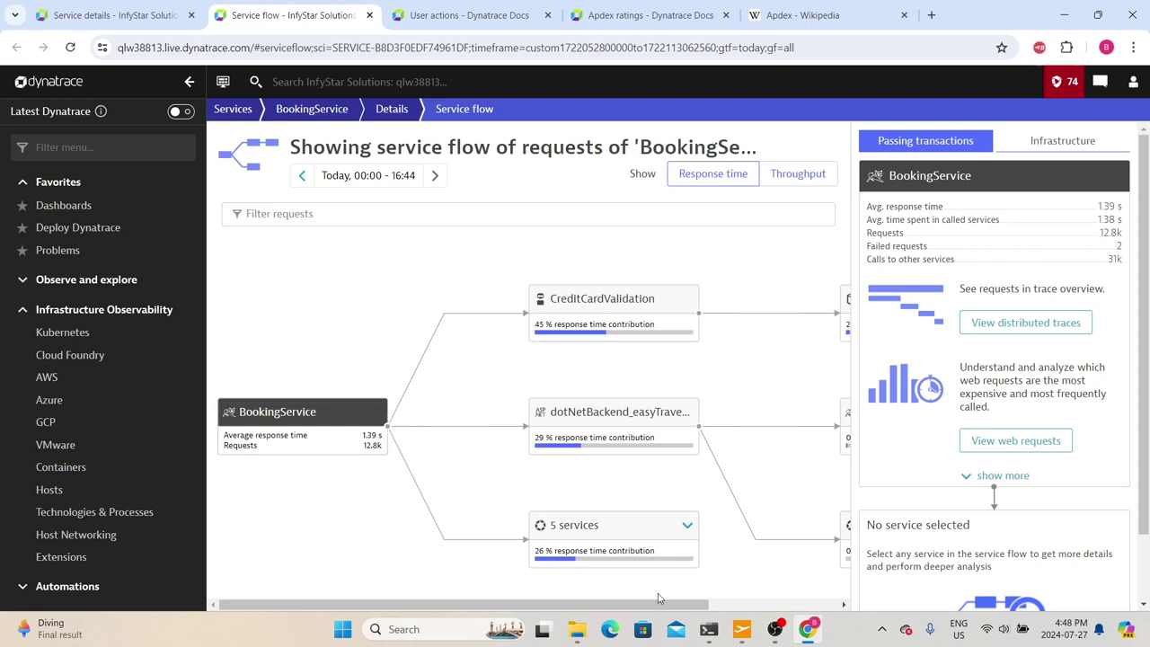
# - Look over the service flow's preset timeframes and close the list without choosing one
pyautogui.moveTo(364, 178)
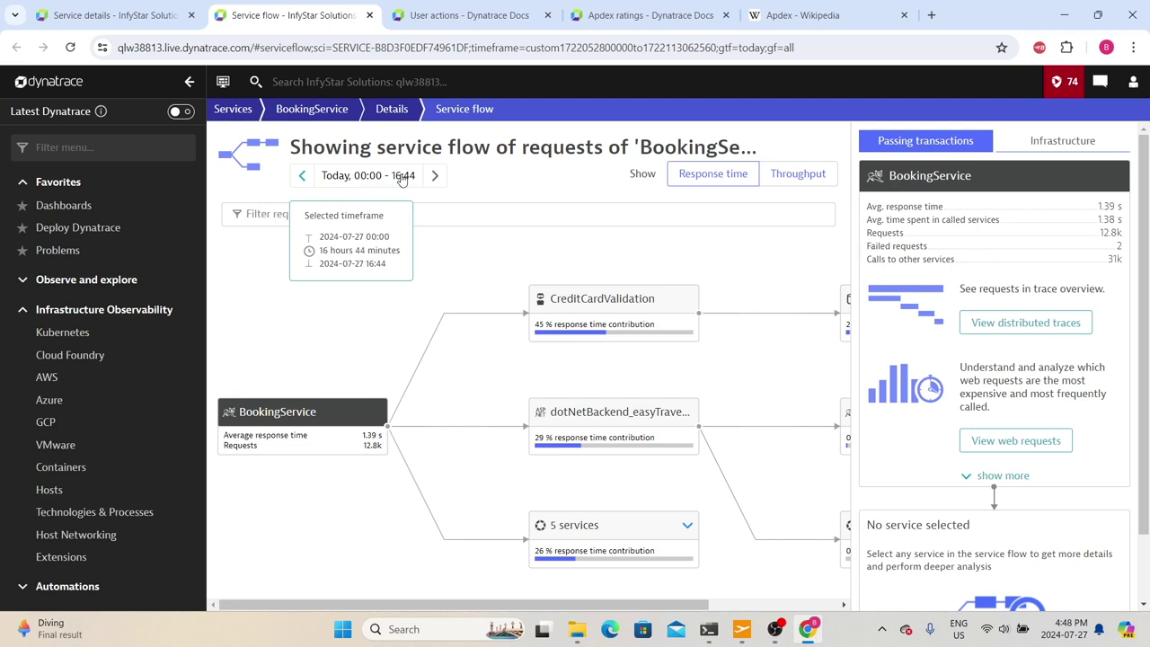
pyautogui.click(364, 177)
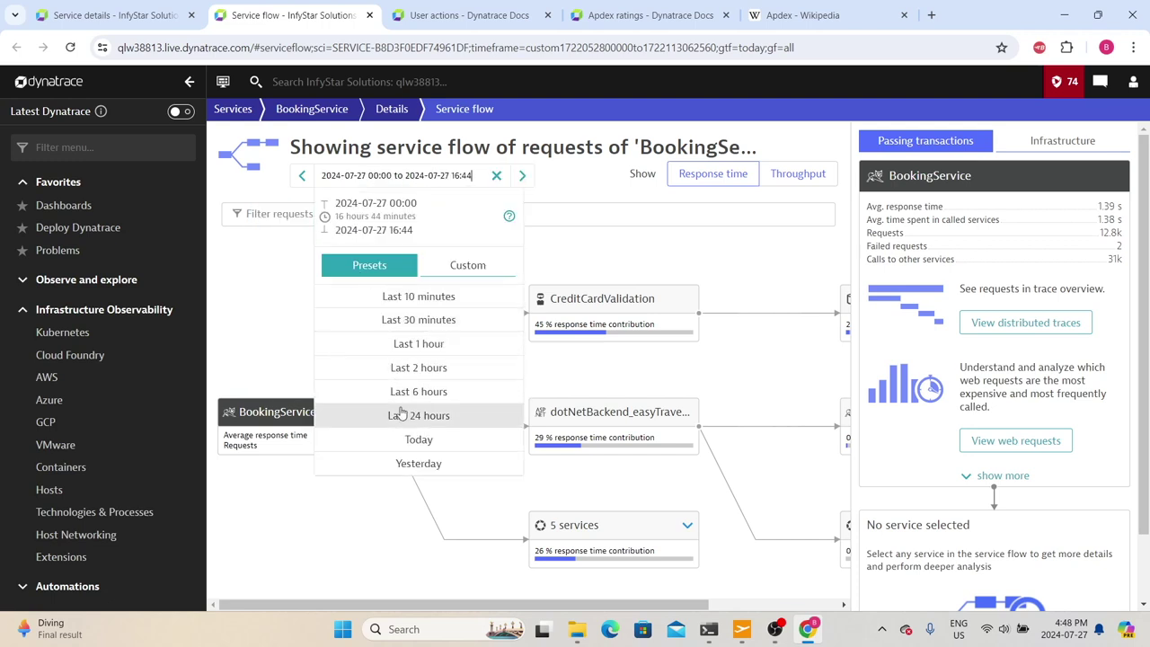
pyautogui.click(251, 279)
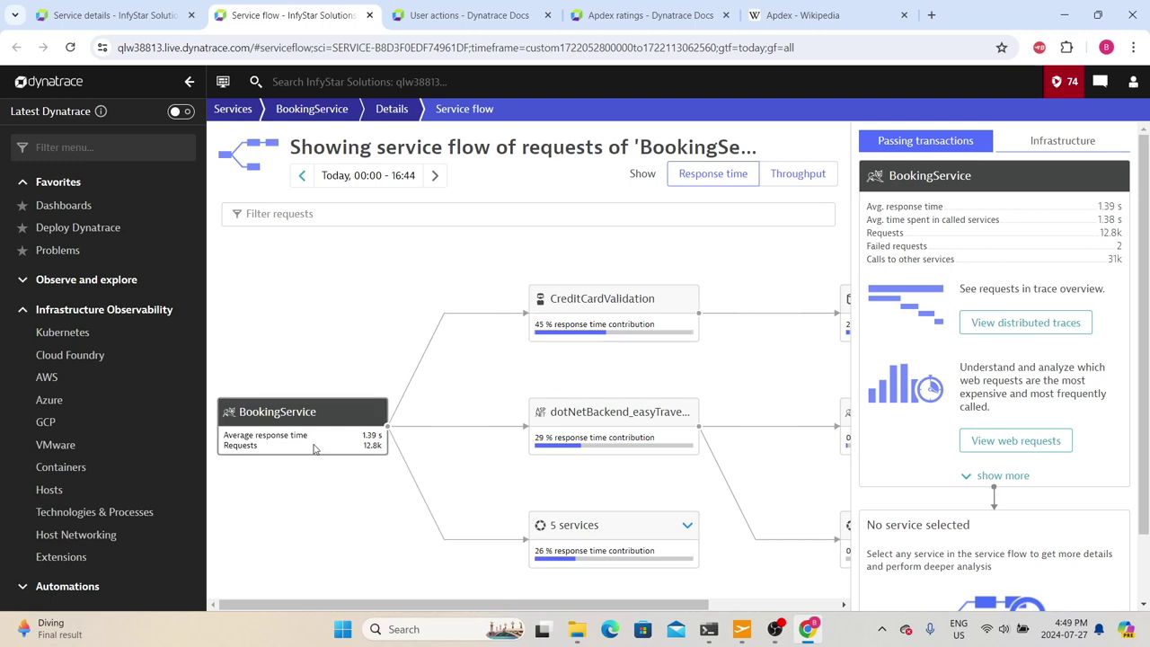
# - Show the service flow by throughput and look over the full list of analysis options for BookingService's passing transactions
pyautogui.click(808, 173)
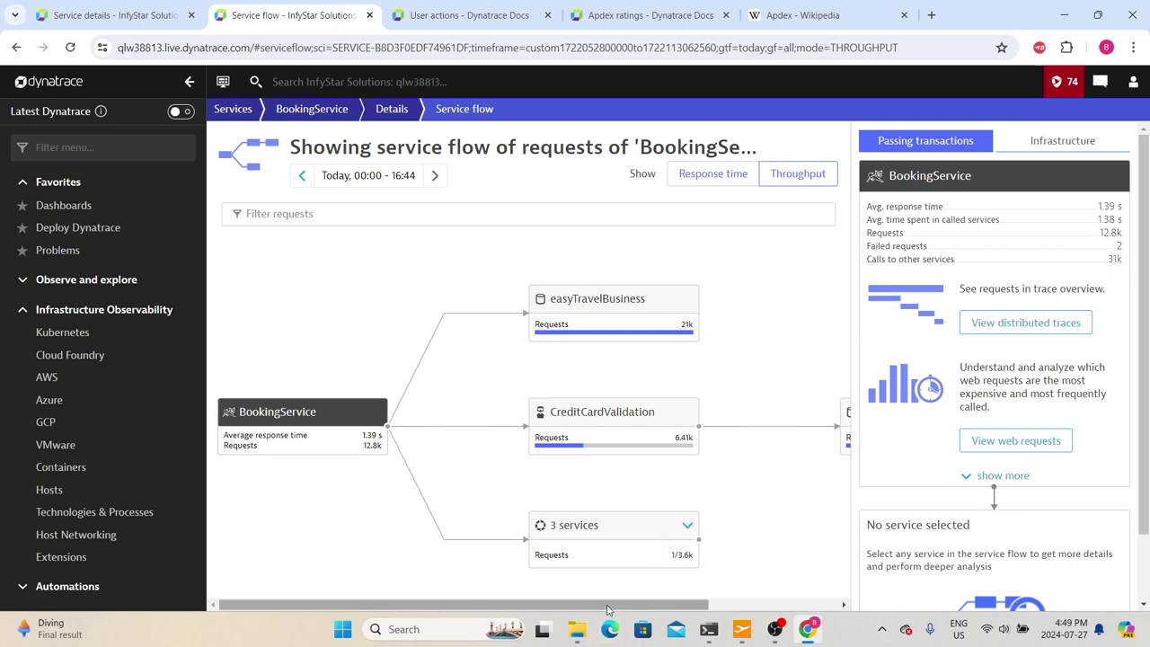
pyautogui.moveTo(697, 604); pyautogui.dragTo(775, 598)
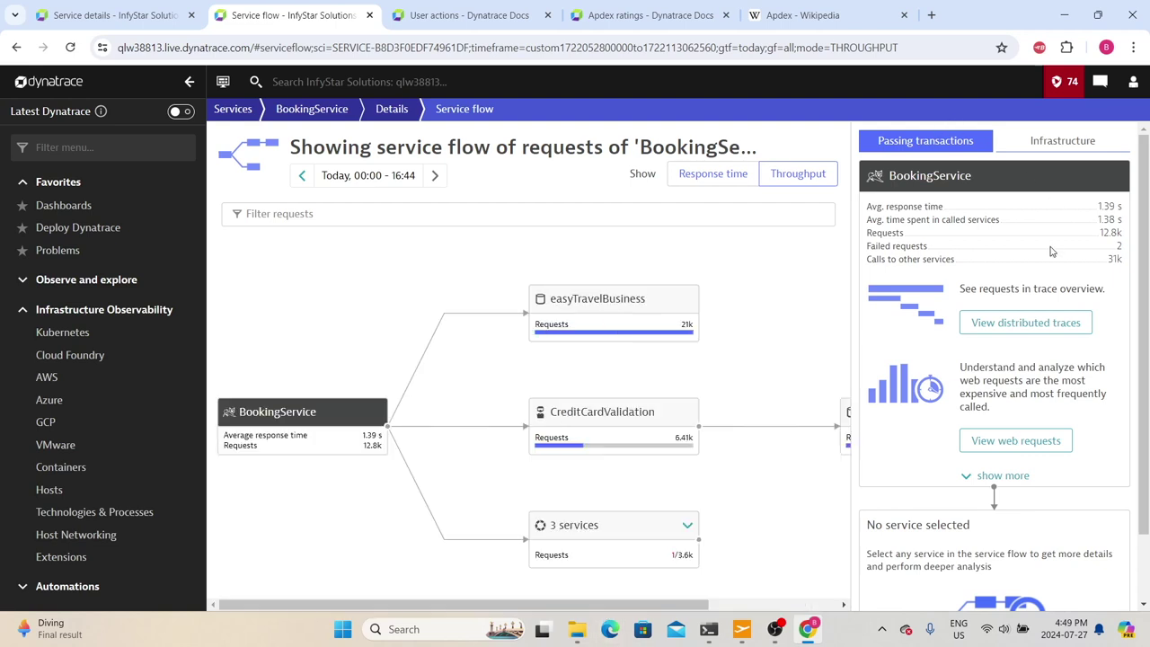
pyautogui.click(1002, 476)
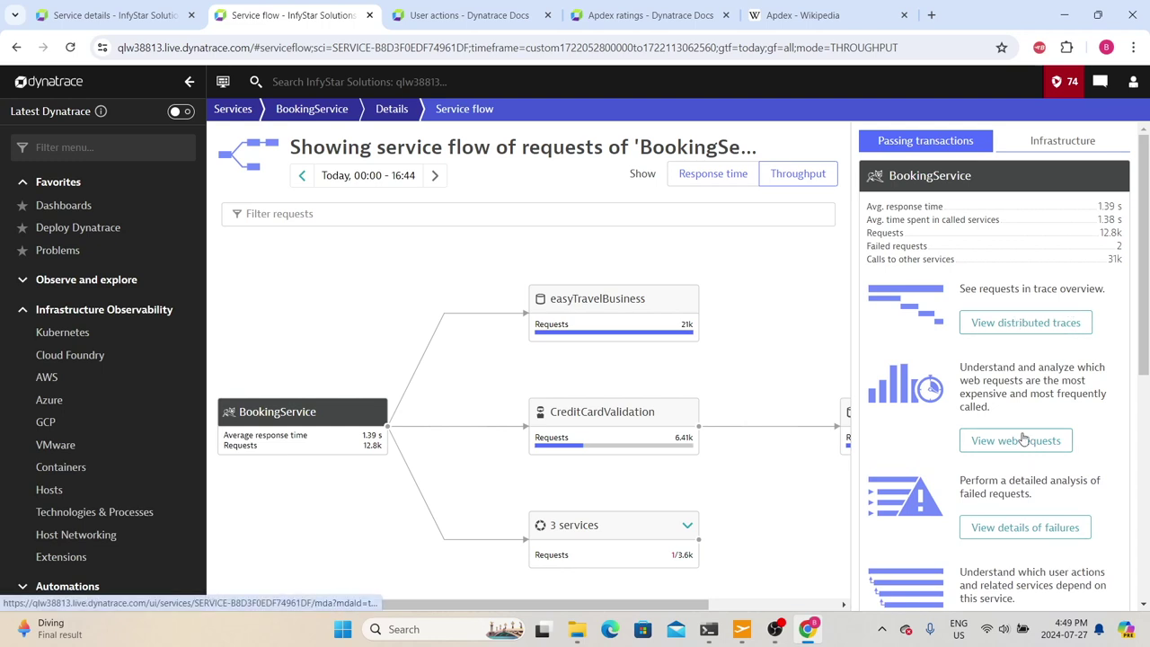
pyautogui.scroll(-3, 1023, 438)
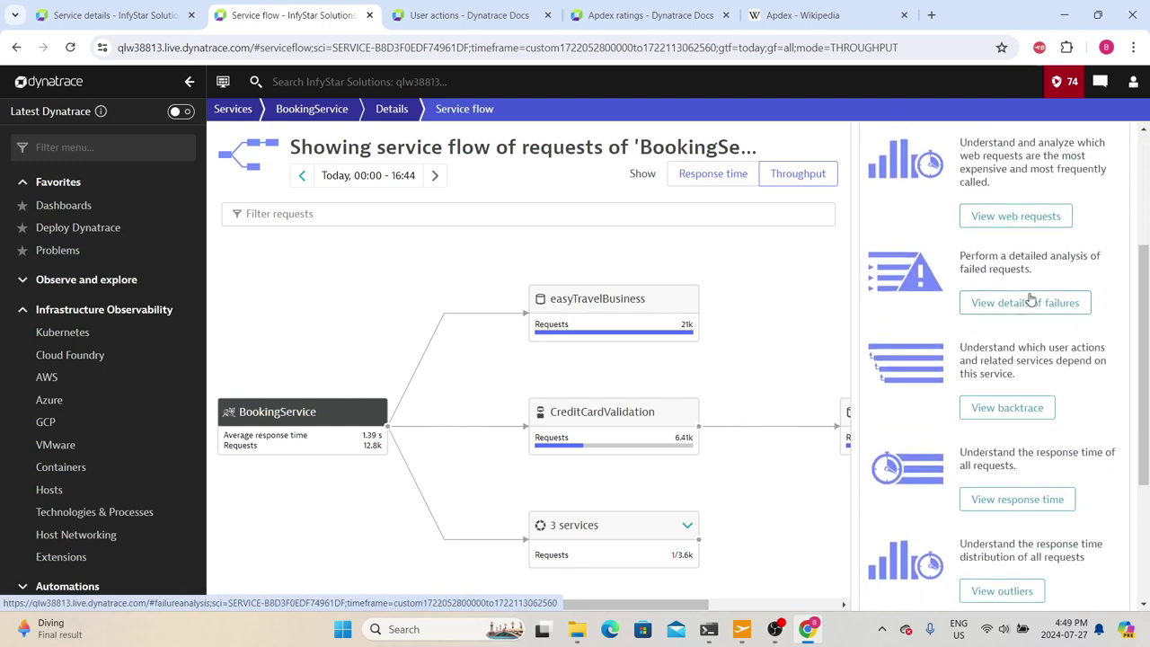
pyautogui.scroll(-1, 1029, 474)
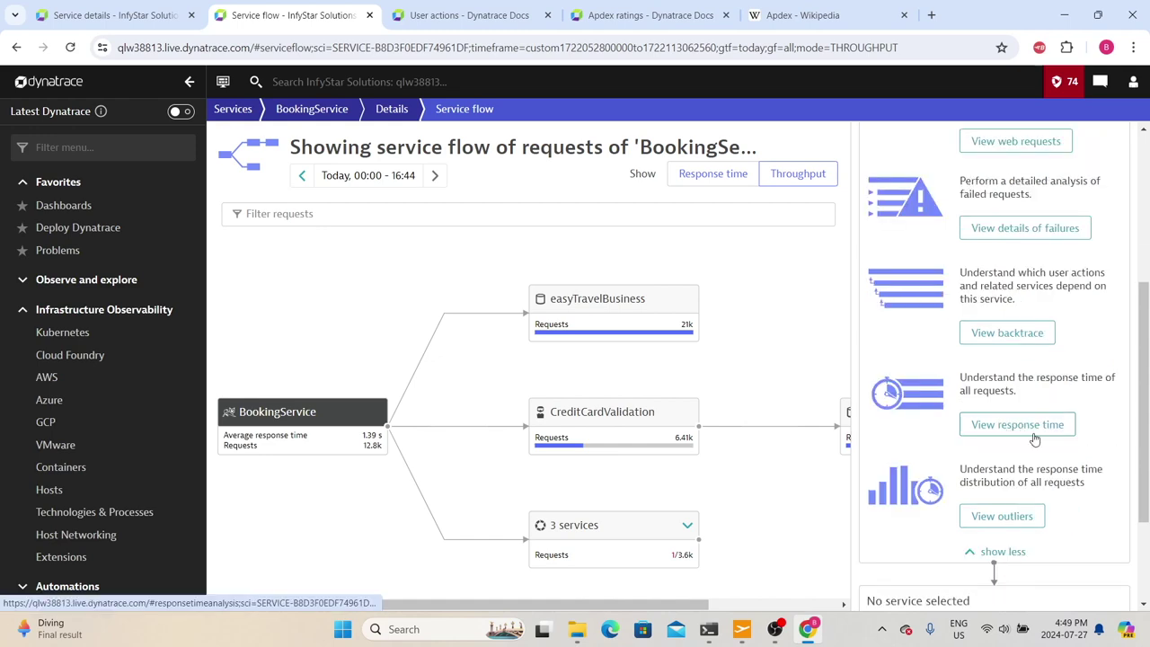
pyautogui.scroll(5, 1001, 530)
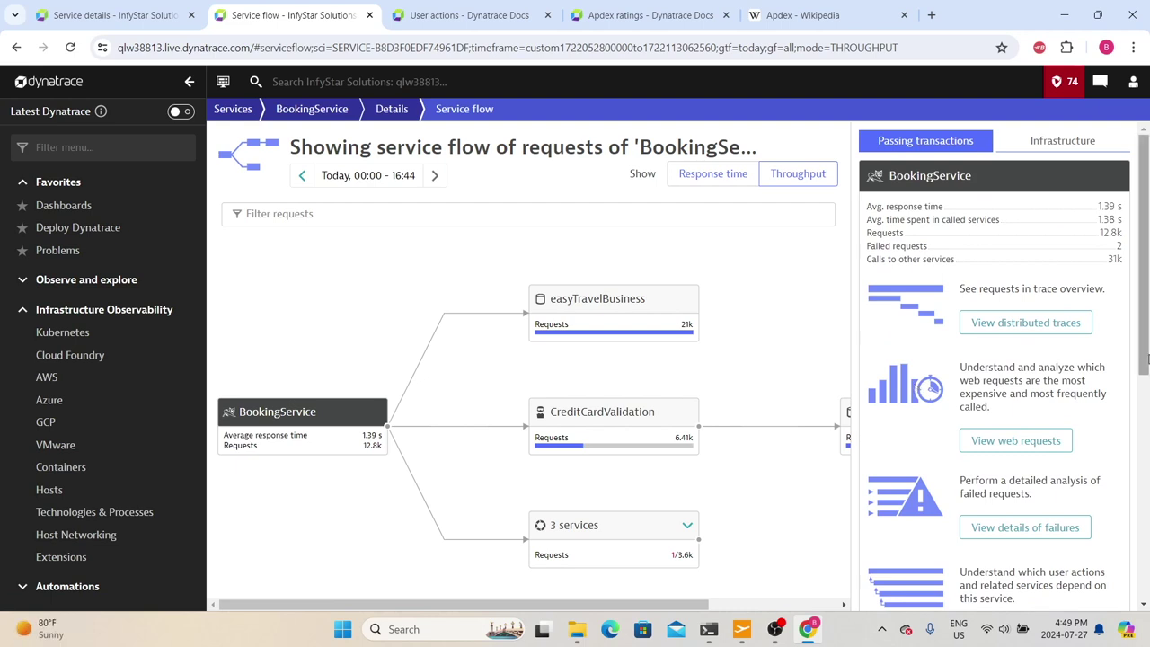
# - Examine BookingService's average response time, time spent in called services, requests, failed requests and calls to other services
pyautogui.moveTo(870, 203); pyautogui.dragTo(1120, 259)
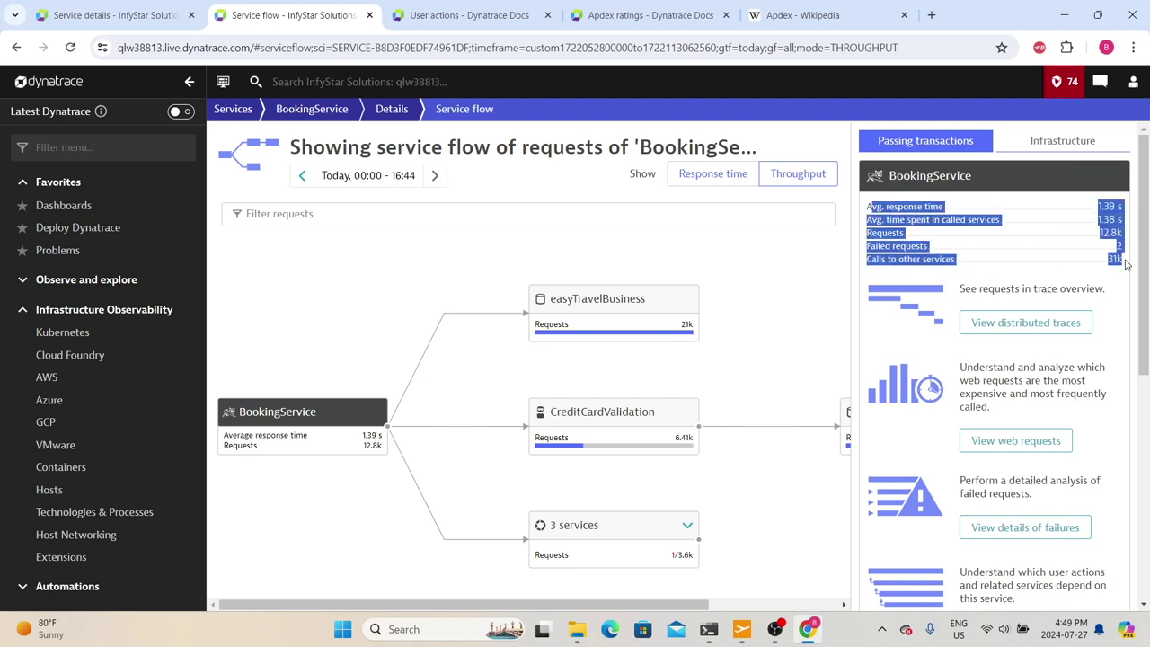
pyautogui.click(965, 249)
pyautogui.tripleClick(883, 211)
pyautogui.moveTo(973, 221); pyautogui.dragTo(1130, 242)
pyautogui.click(1051, 226)
pyautogui.moveTo(1051, 225); pyautogui.dragTo(1102, 233)
pyautogui.click(1129, 225)
pyautogui.click(1119, 246)
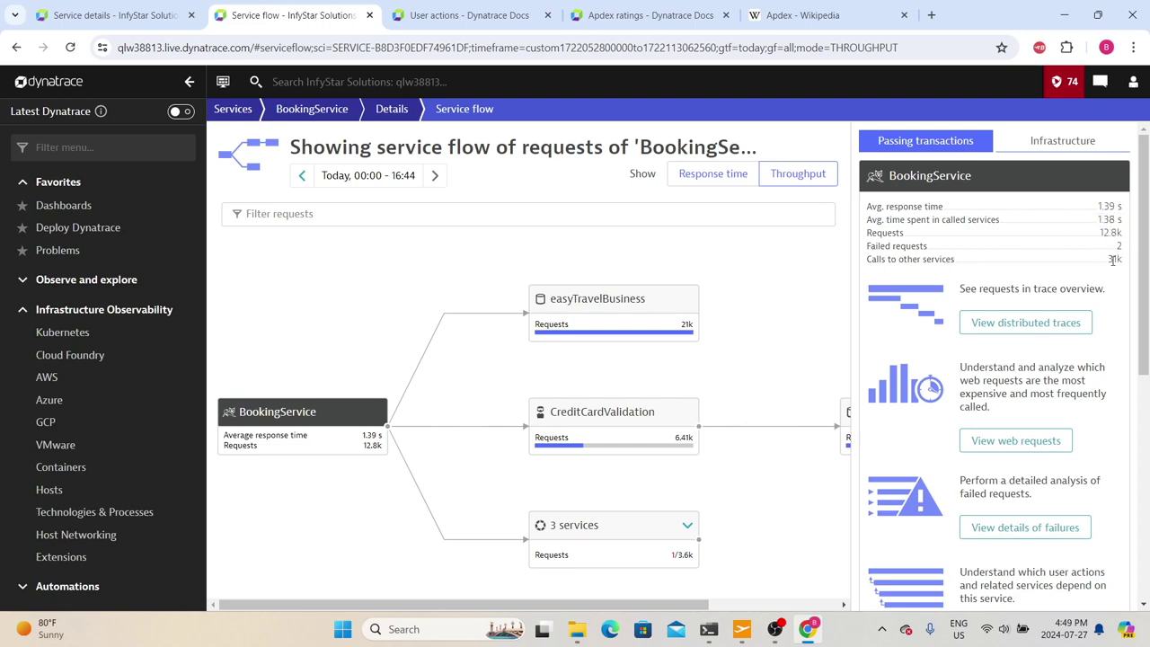
# - View BookingService's infrastructure details in the service flow, and return to the dependency analyses on its overview page
pyautogui.click(1025, 142)
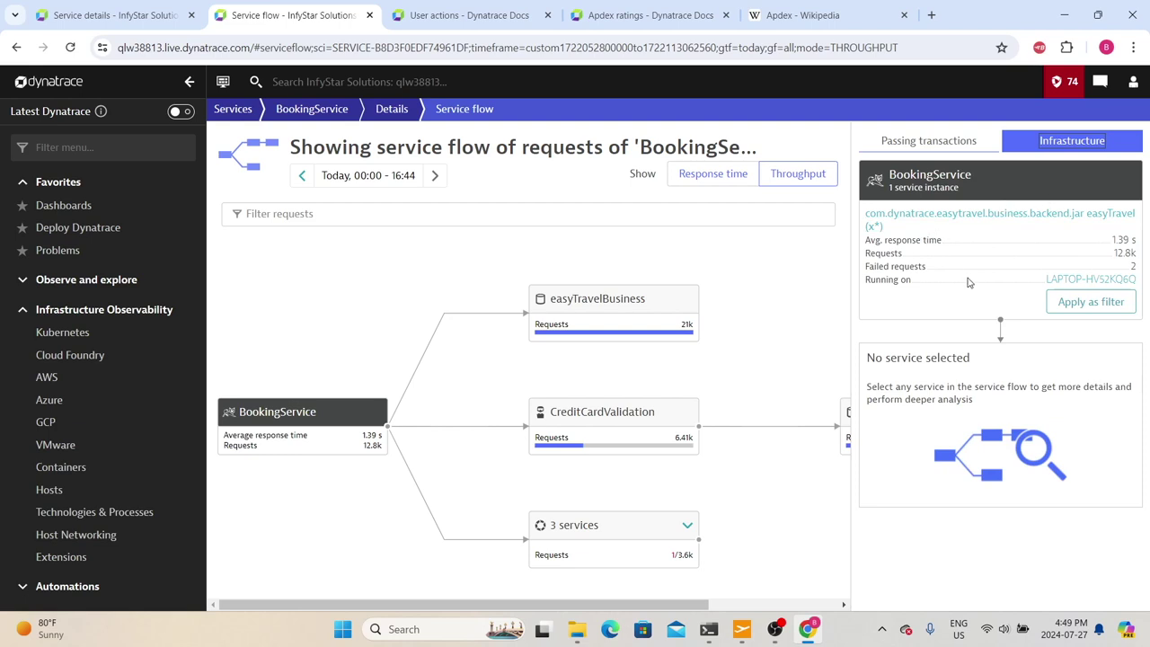
pyautogui.click(293, 112)
pyautogui.scroll(-3, 790, 265)
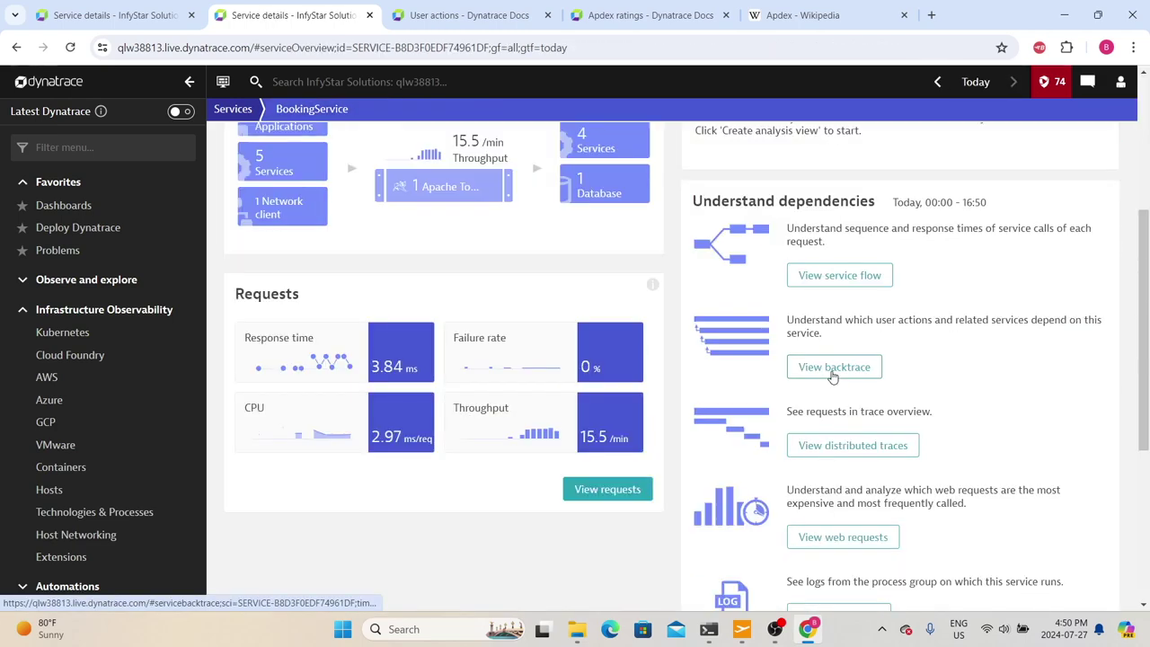
# - Open BookingService's backtrace in a new tab and expand EasytravelService and EasyTravelWebserver:9079 among its incoming requests
pyautogui.rightClick(838, 370)
pyautogui.click(888, 387)
pyautogui.click(382, 15)
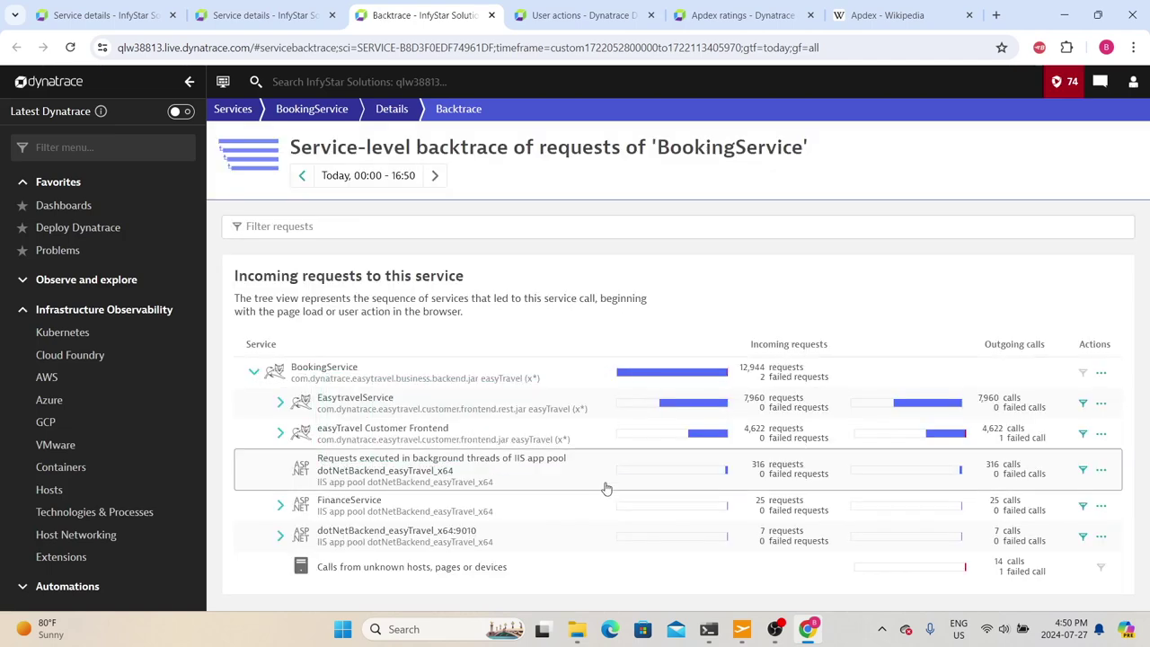
pyautogui.moveTo(306, 374)
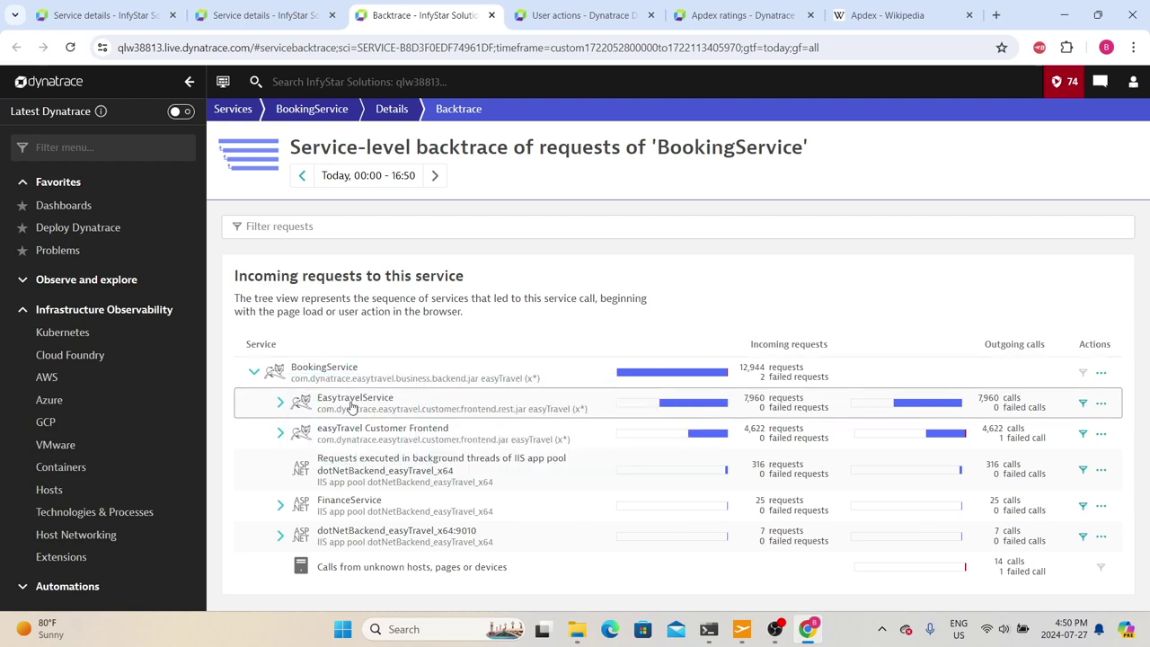
pyautogui.click(280, 403)
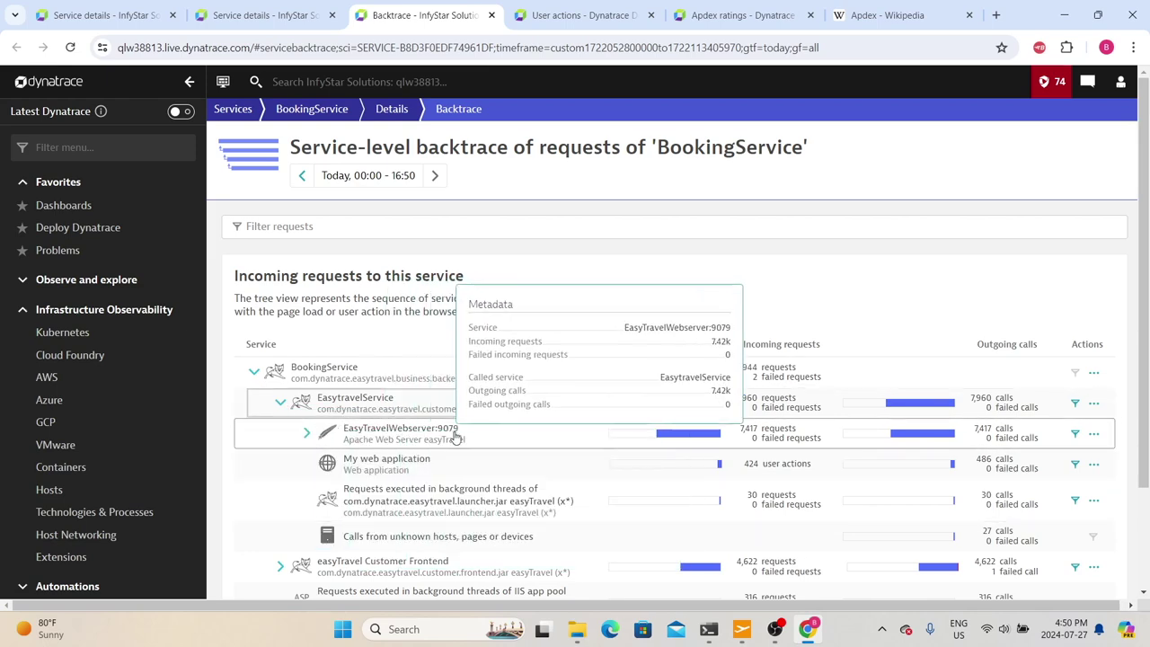
pyautogui.click(307, 434)
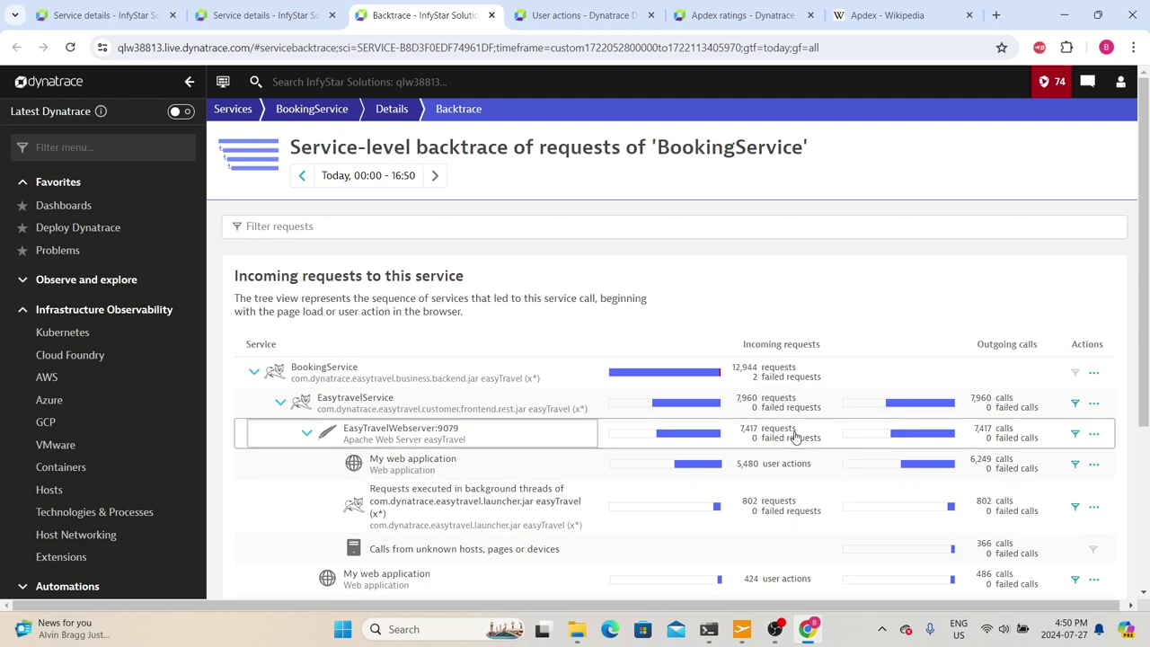
# - Look over the backtrace's analysis options for BookingService and close the list without choosing one
pyautogui.click(1094, 372)
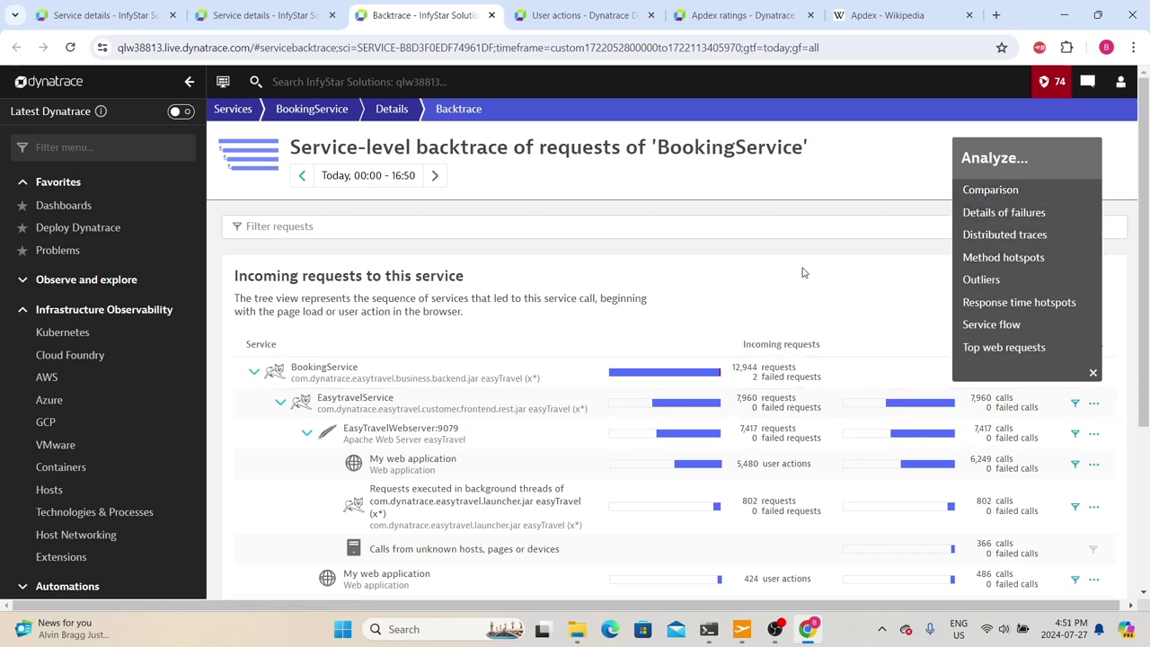
pyautogui.click(777, 288)
pyautogui.scroll(-5, 584, 359)
pyautogui.scroll(4, 405, 434)
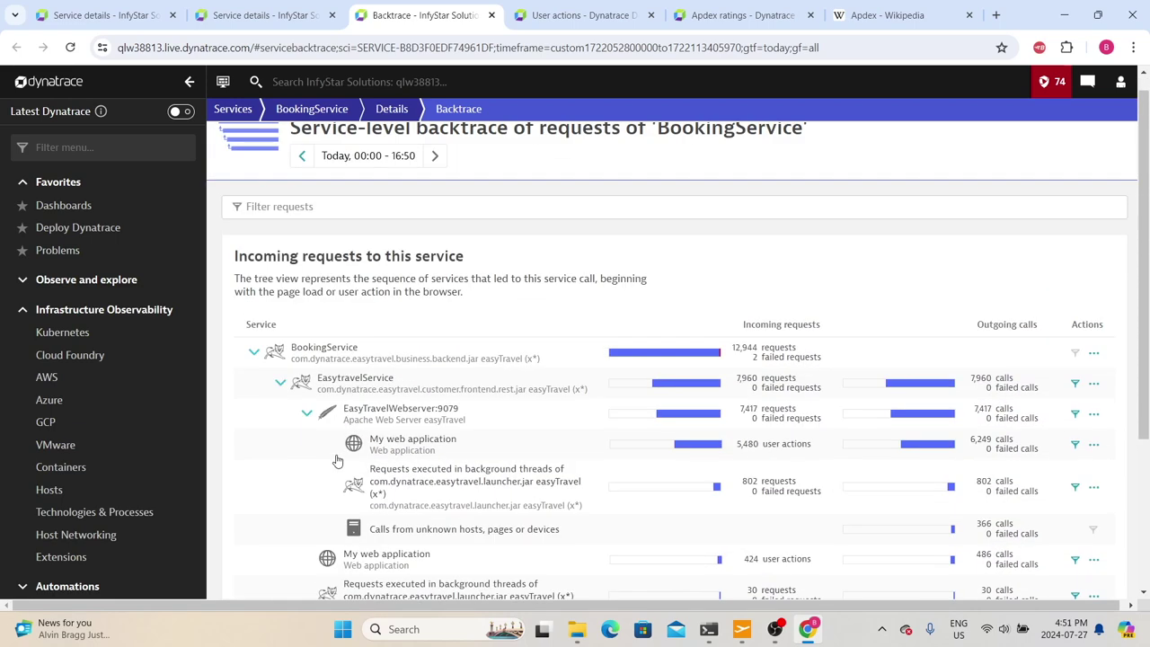
# - Examine the requests coming from EasyTravelWebserver:9079, including their instances and referring pages
pyautogui.scroll(-2, 404, 434)
pyautogui.moveTo(401, 264)
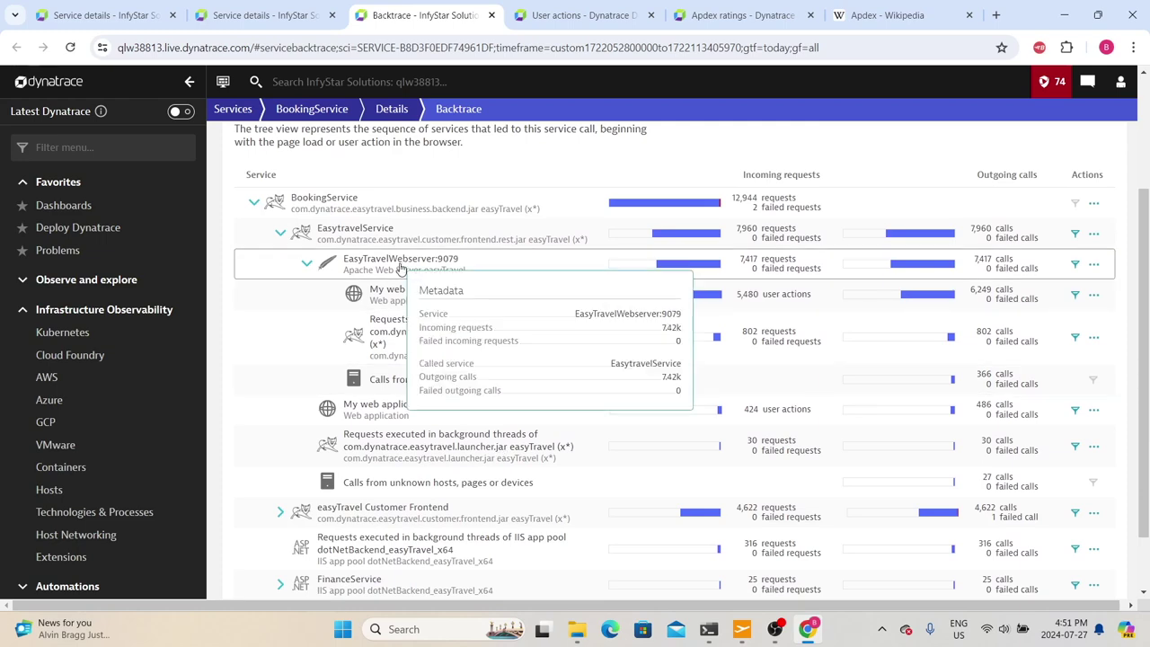
pyautogui.scroll(-5, 458, 342)
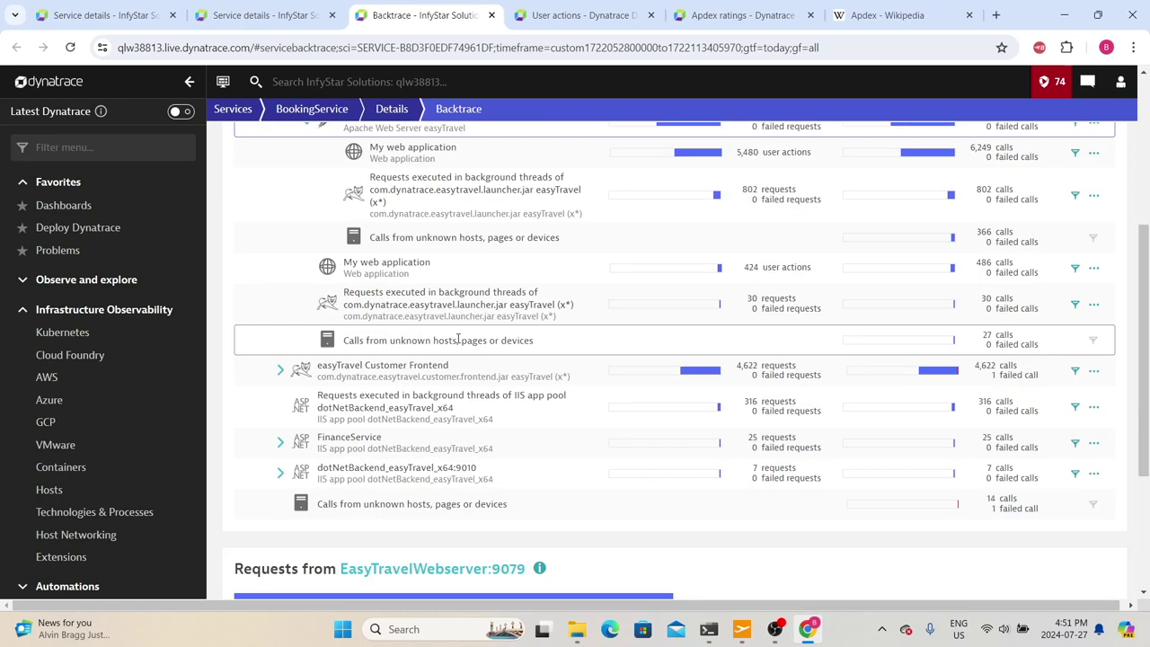
pyautogui.scroll(-1, 458, 341)
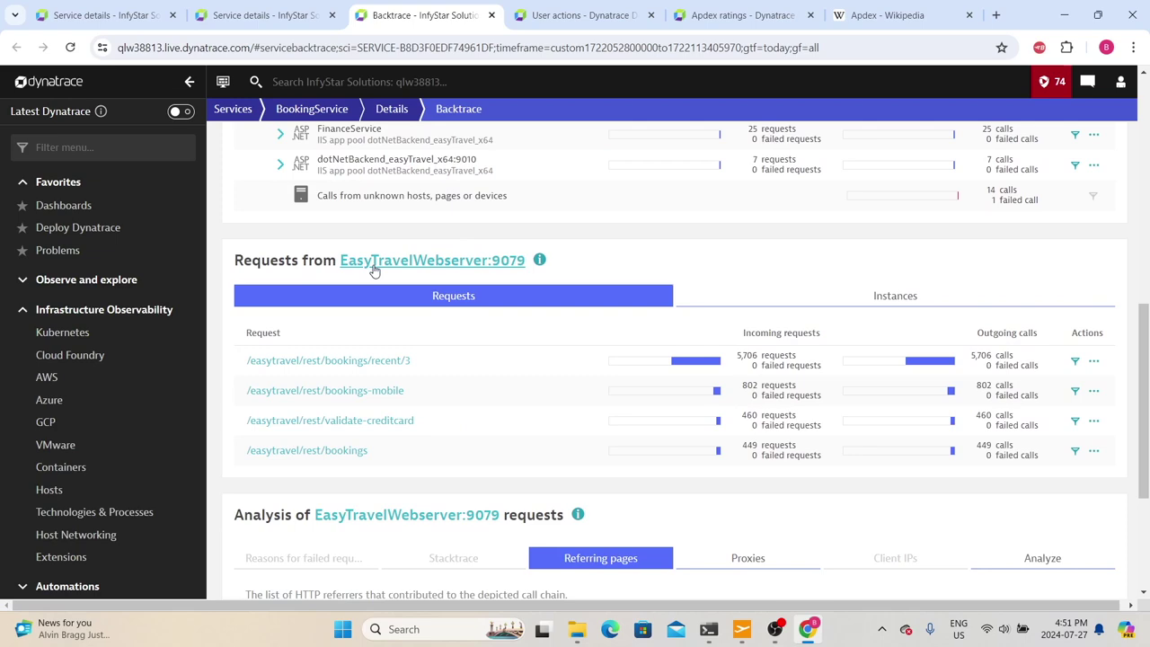
pyautogui.scroll(-2, 640, 308)
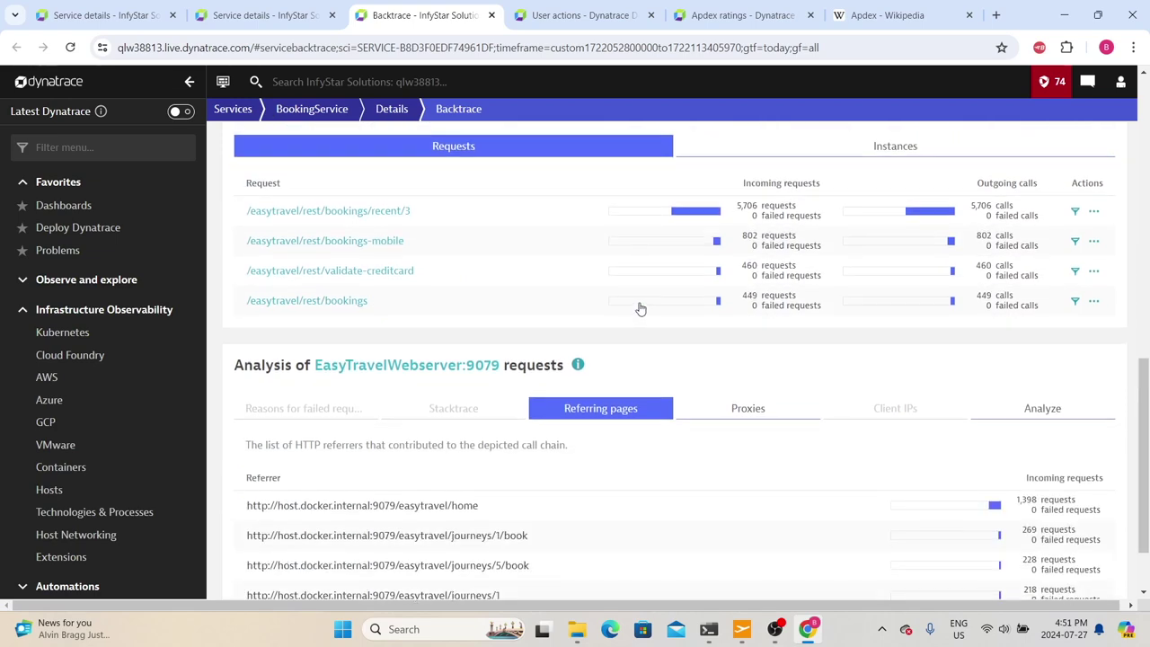
pyautogui.click(896, 147)
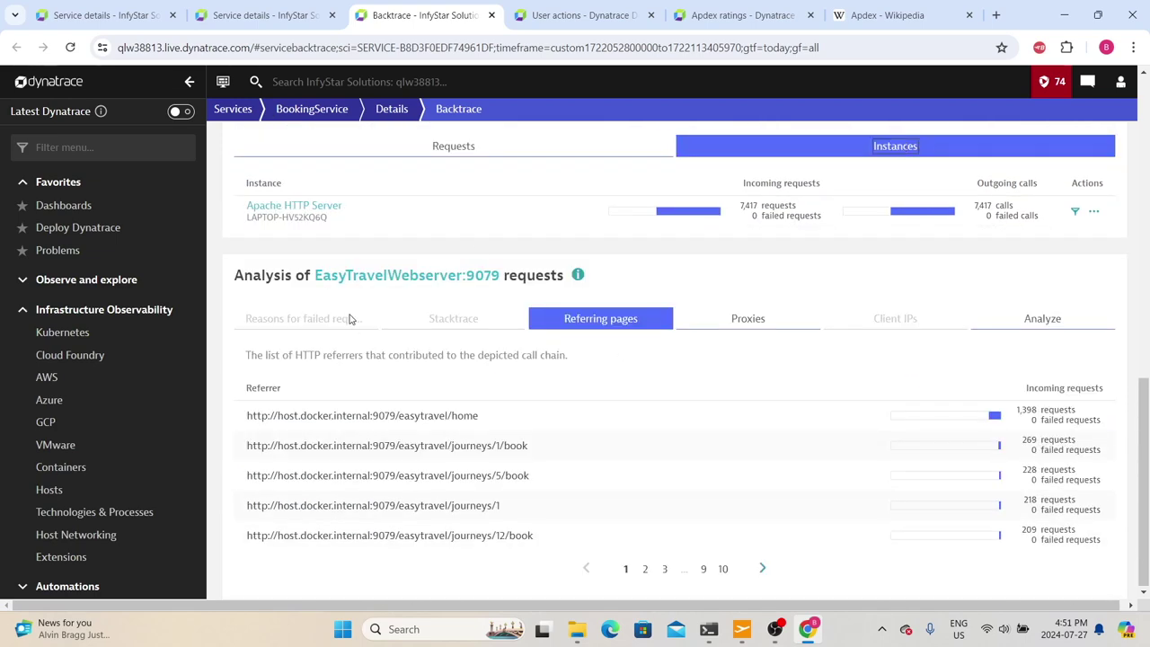
pyautogui.scroll(1, 346, 316)
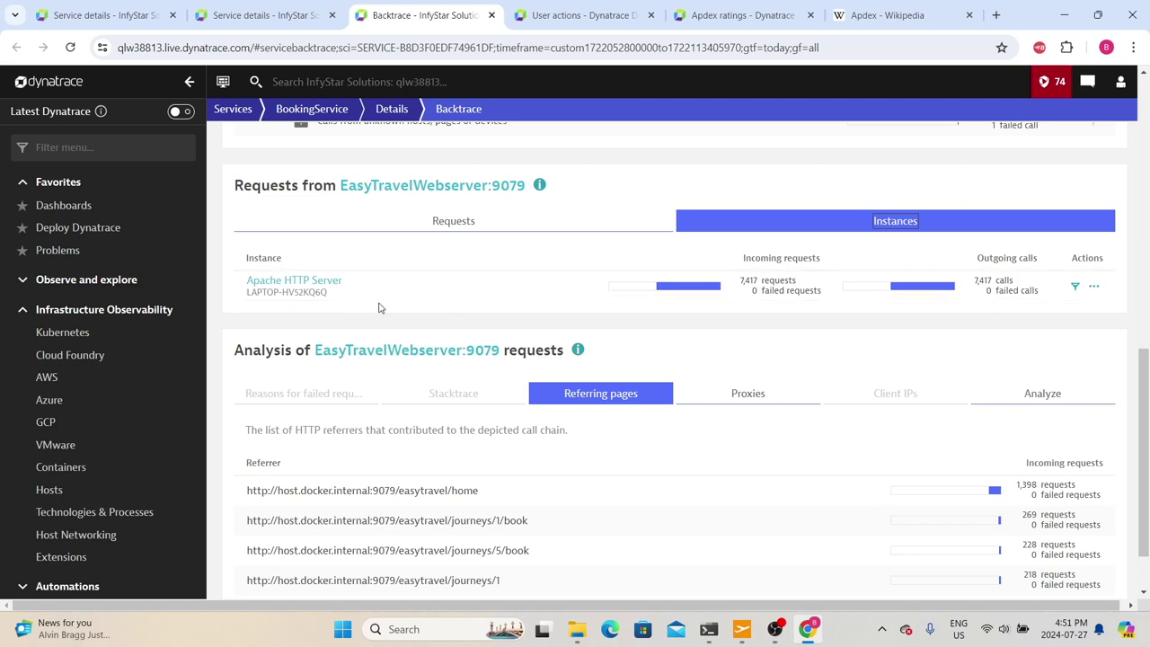
pyautogui.scroll(-1, 378, 308)
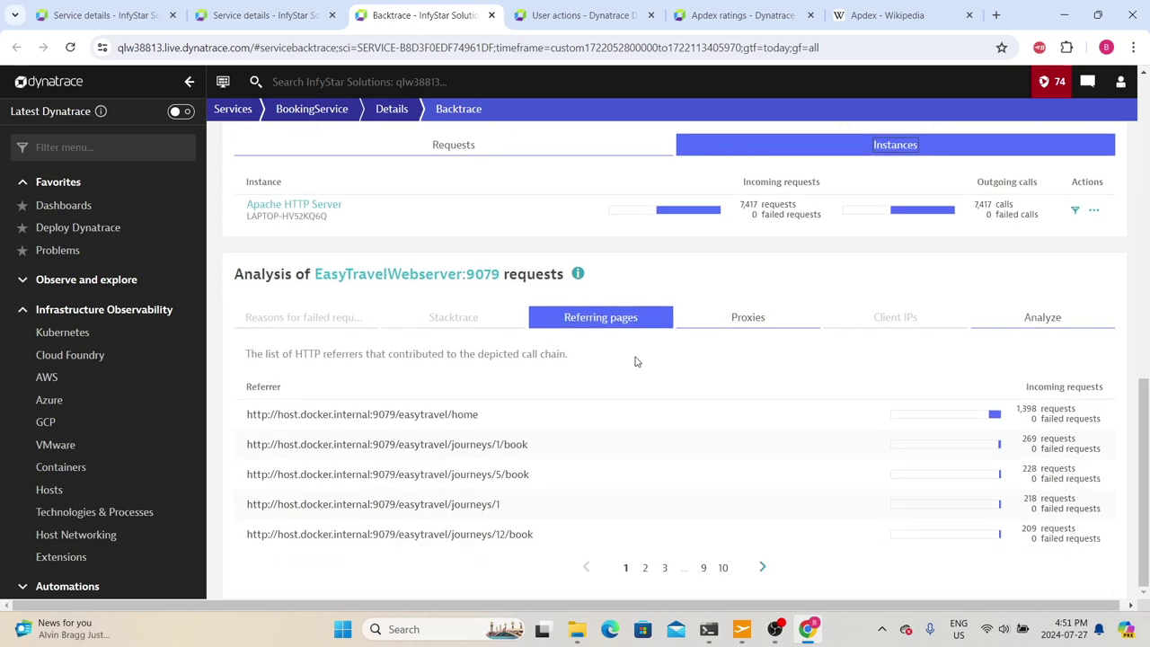
# - View the proxies of the EasyTravelWebserver:9079 requests and look through the analyses offered for the web server and BookingService
pyautogui.click(745, 318)
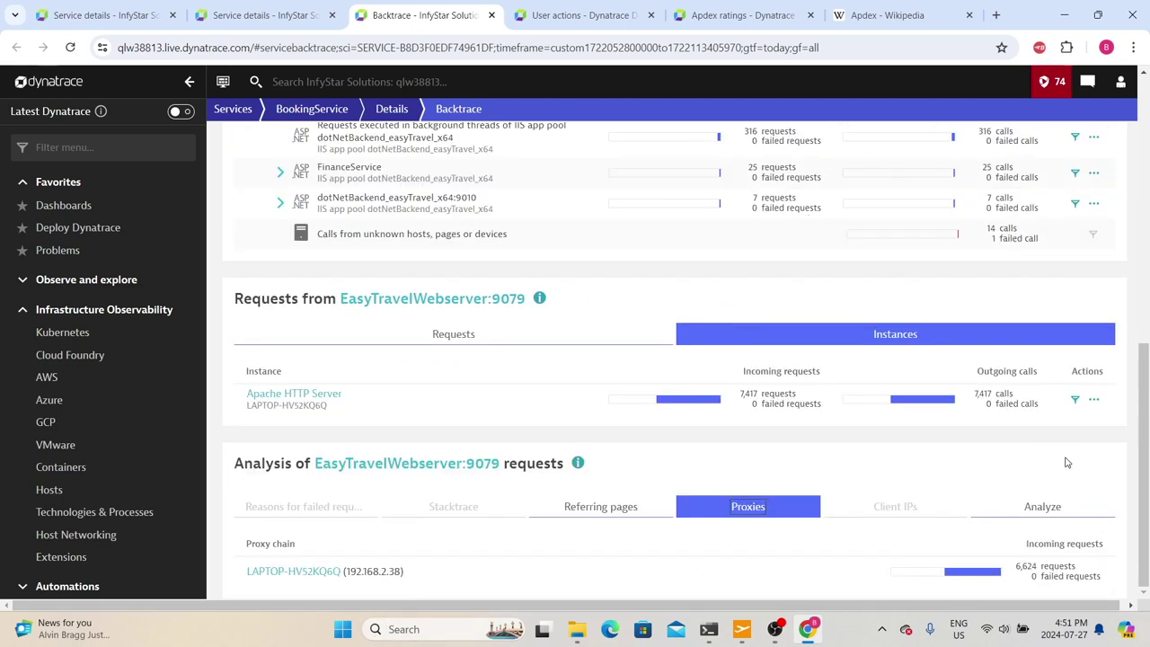
pyautogui.click(1027, 517)
pyautogui.scroll(-3, 651, 464)
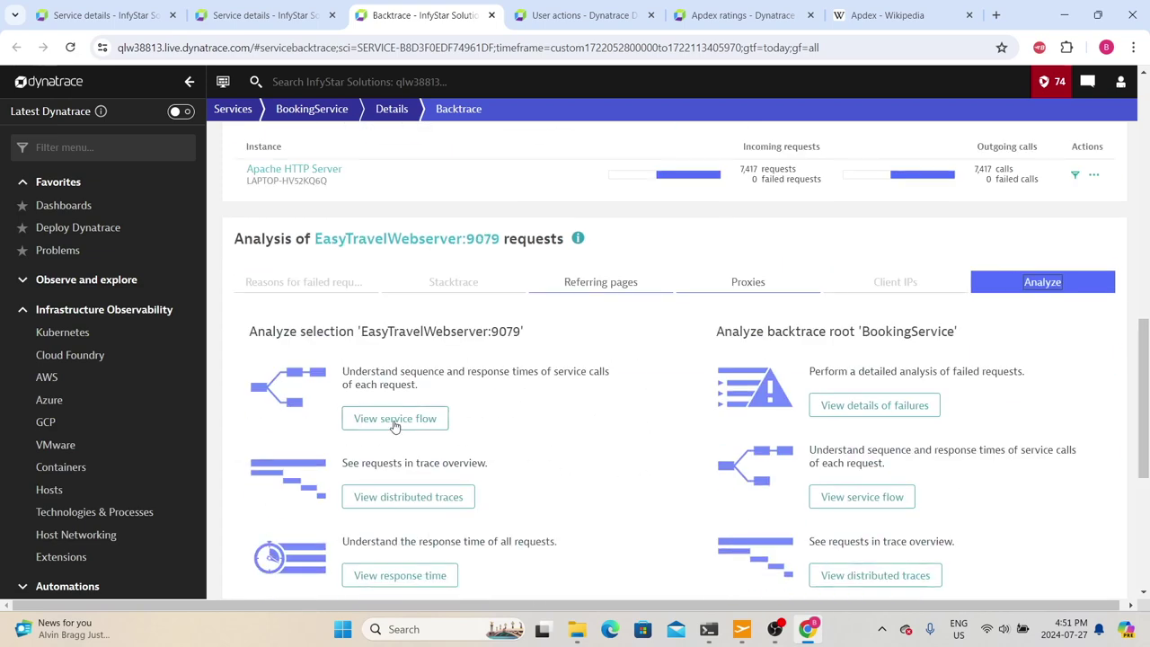
pyautogui.scroll(-3, 394, 426)
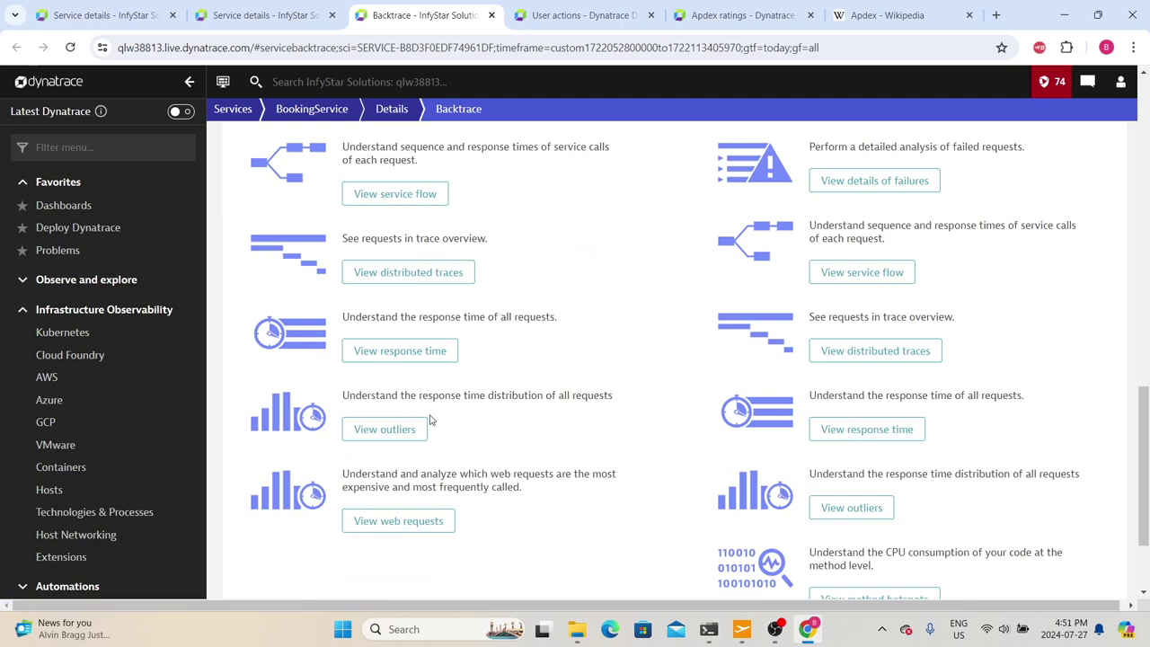
pyautogui.scroll(3, 540, 471)
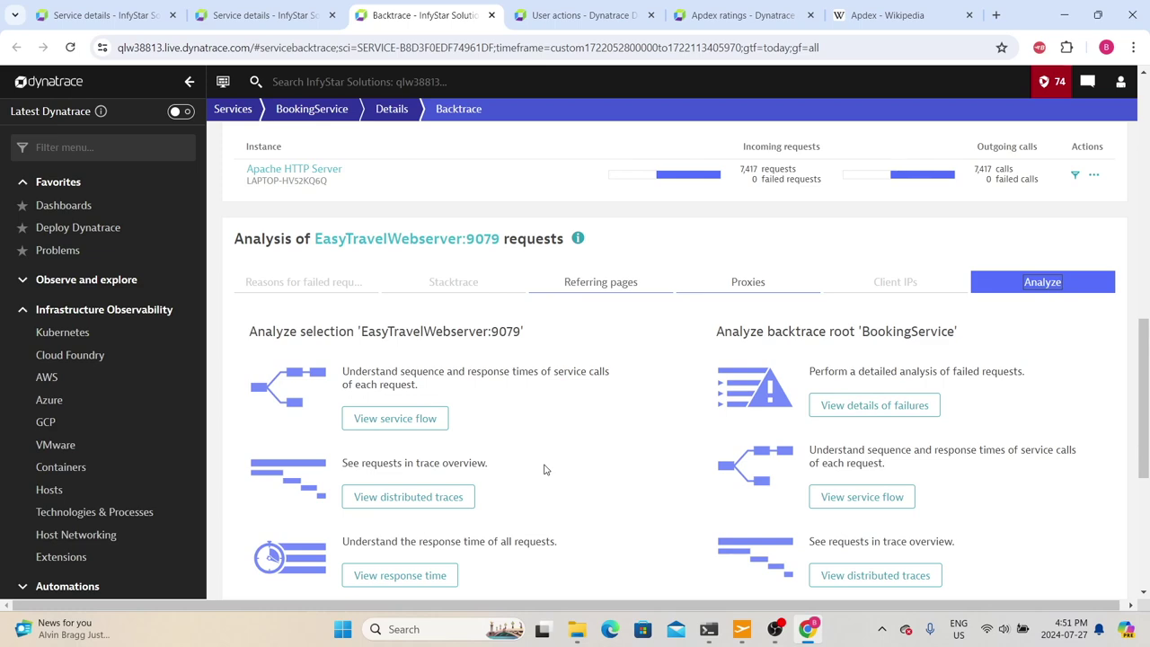
# - Return to BookingService's overview, open its distributed traces, and look over the trace chart and list of most recent traces
pyautogui.click(318, 112)
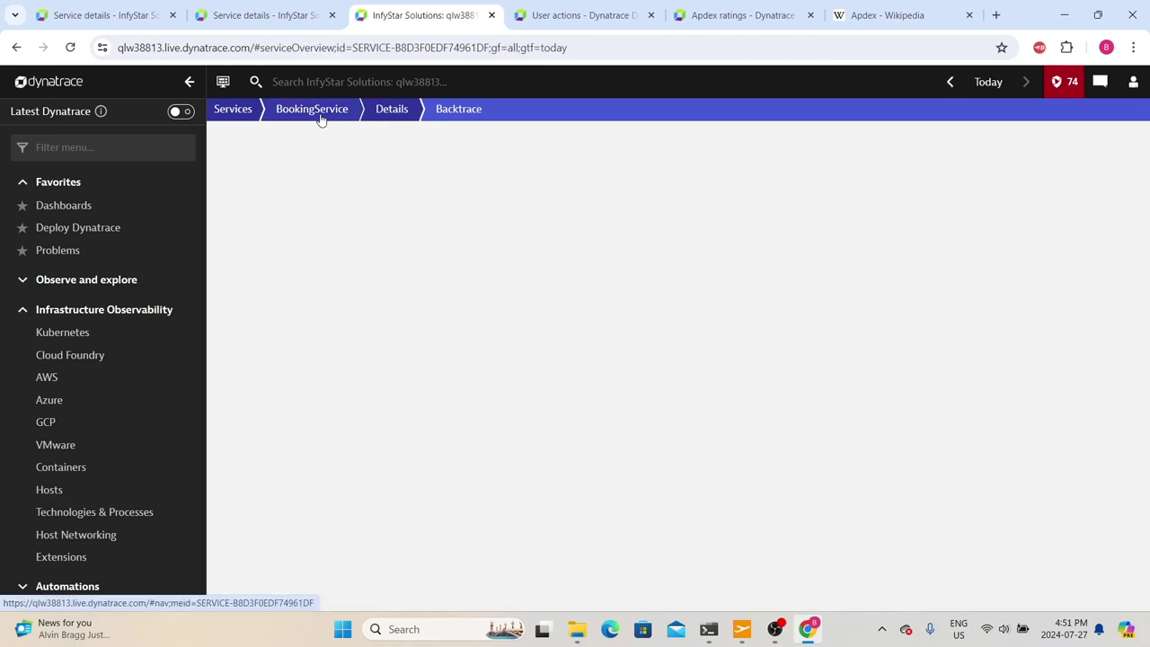
pyautogui.scroll(-5, 858, 357)
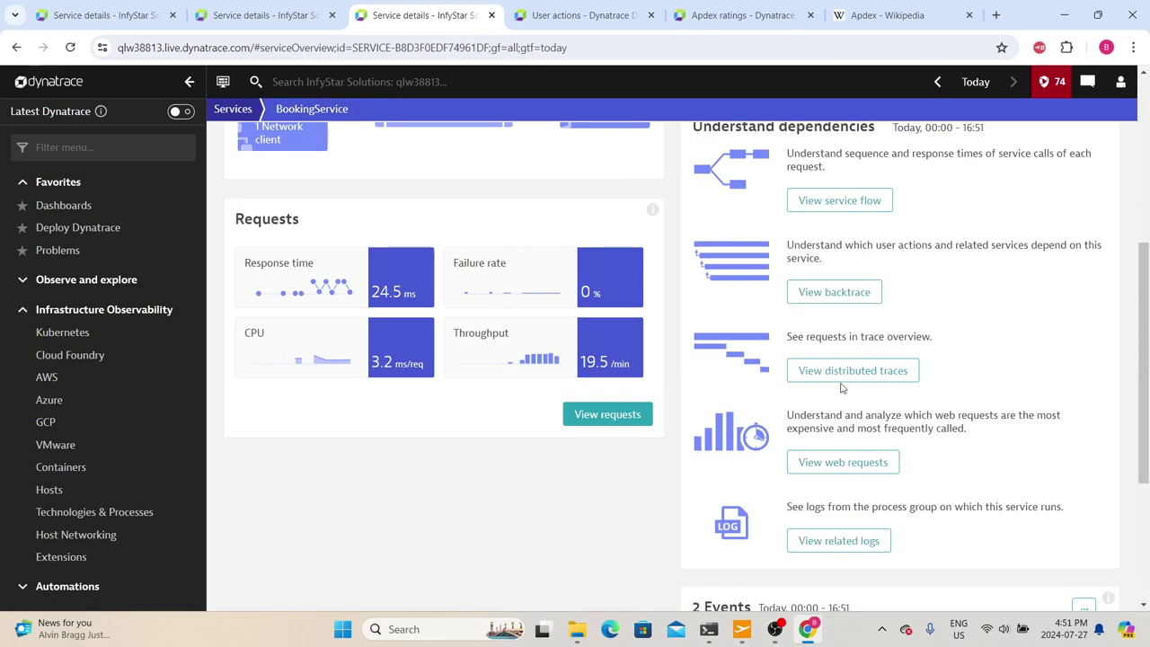
pyautogui.click(850, 375)
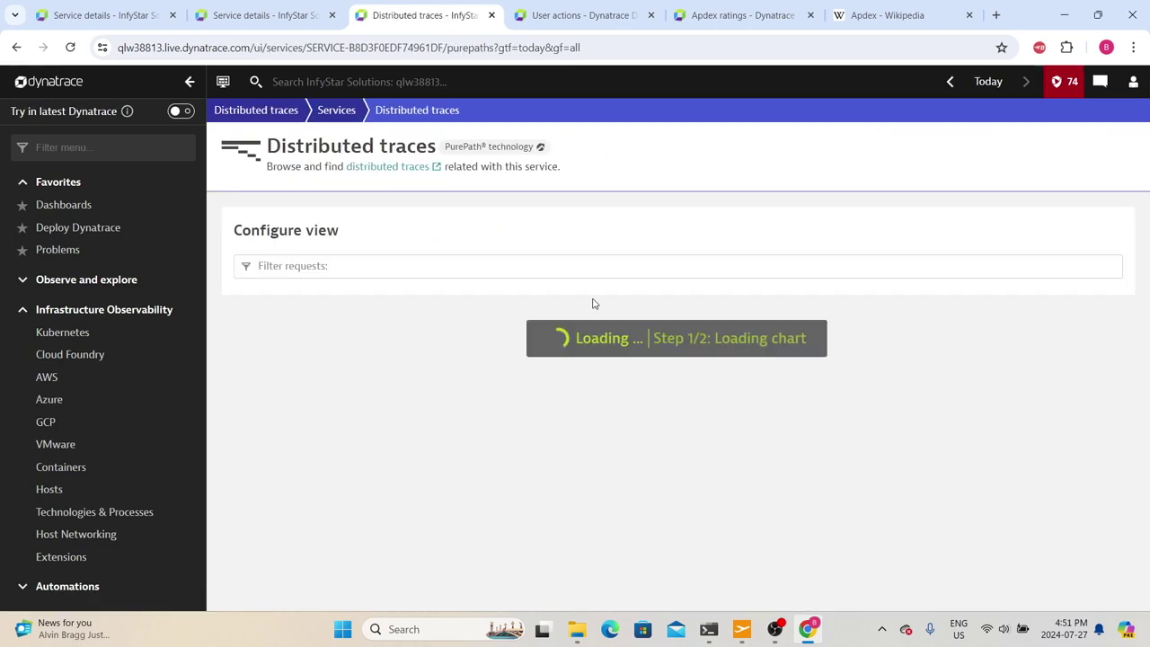
pyautogui.scroll(-3, 135, 405)
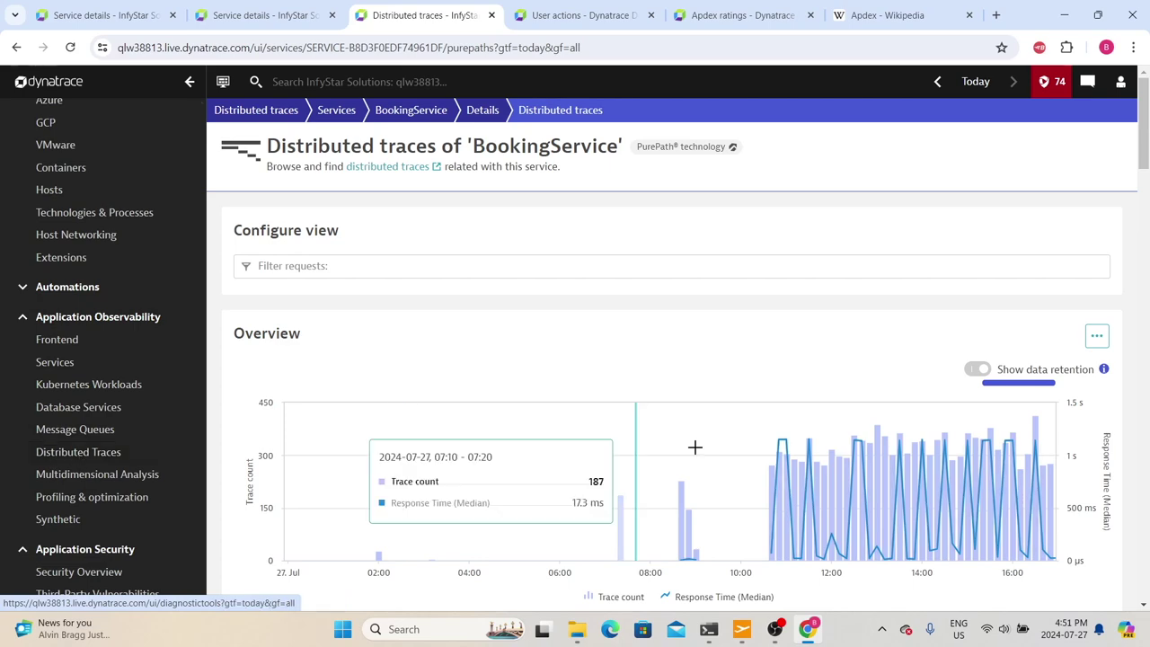
pyautogui.scroll(-3, 745, 443)
pyautogui.scroll(1, 708, 435)
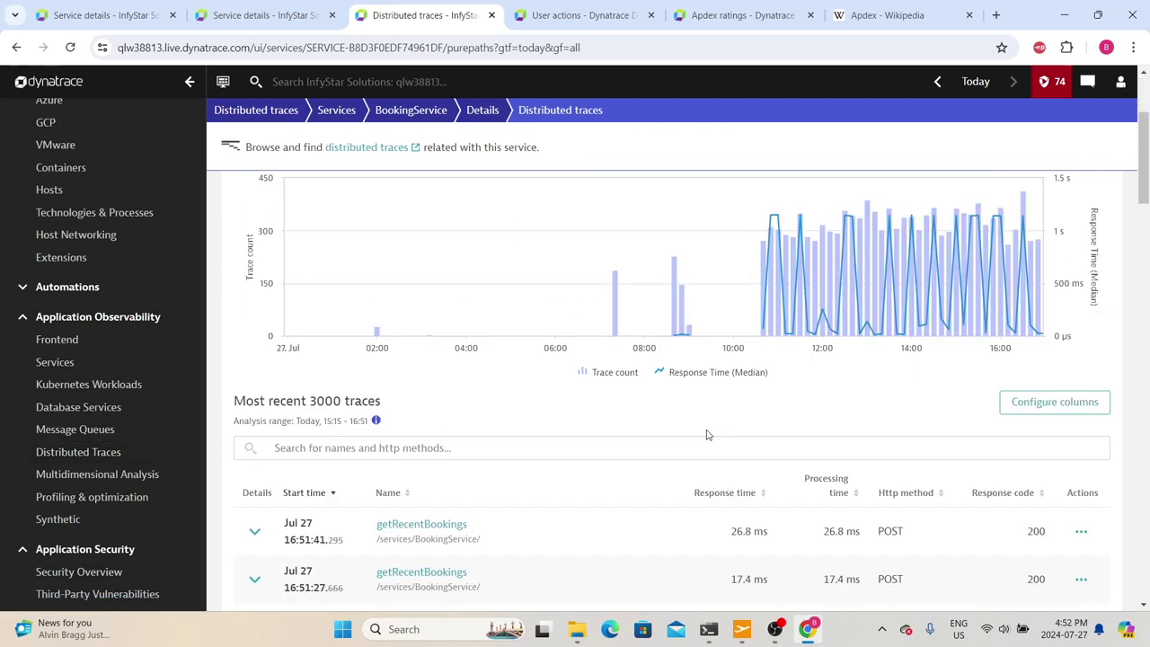
pyautogui.scroll(-1, 651, 396)
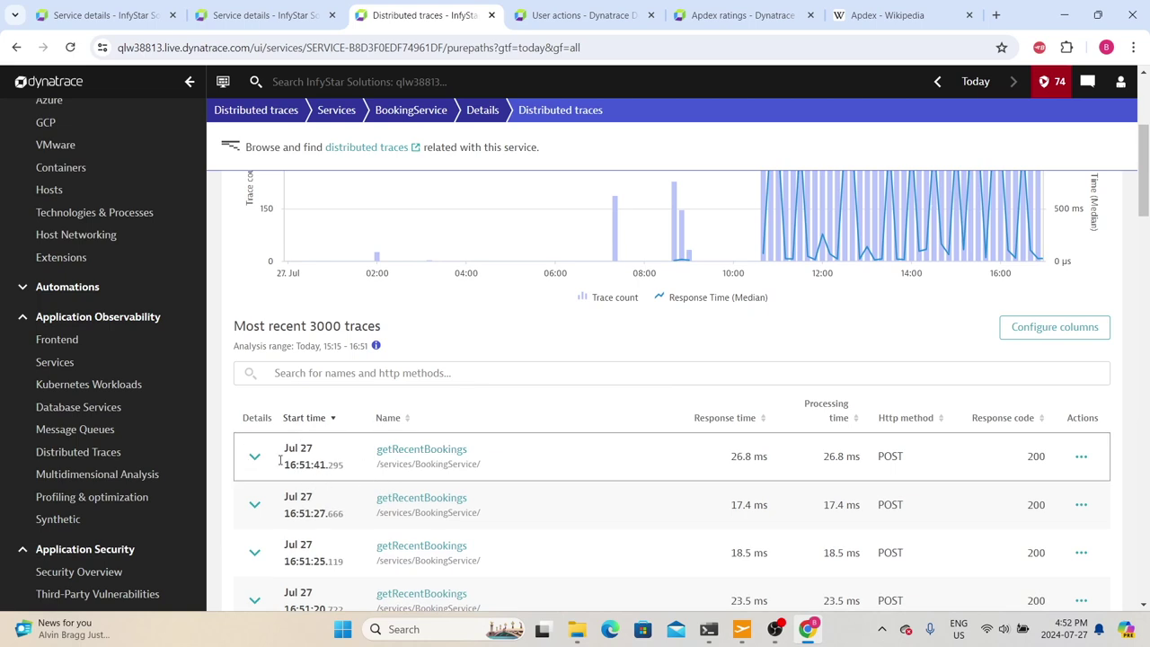
# - Check the newest getRecentBookings trace's response time, processing time, HTTP method and response code, and view its analysis options
pyautogui.tripleClick(738, 454)
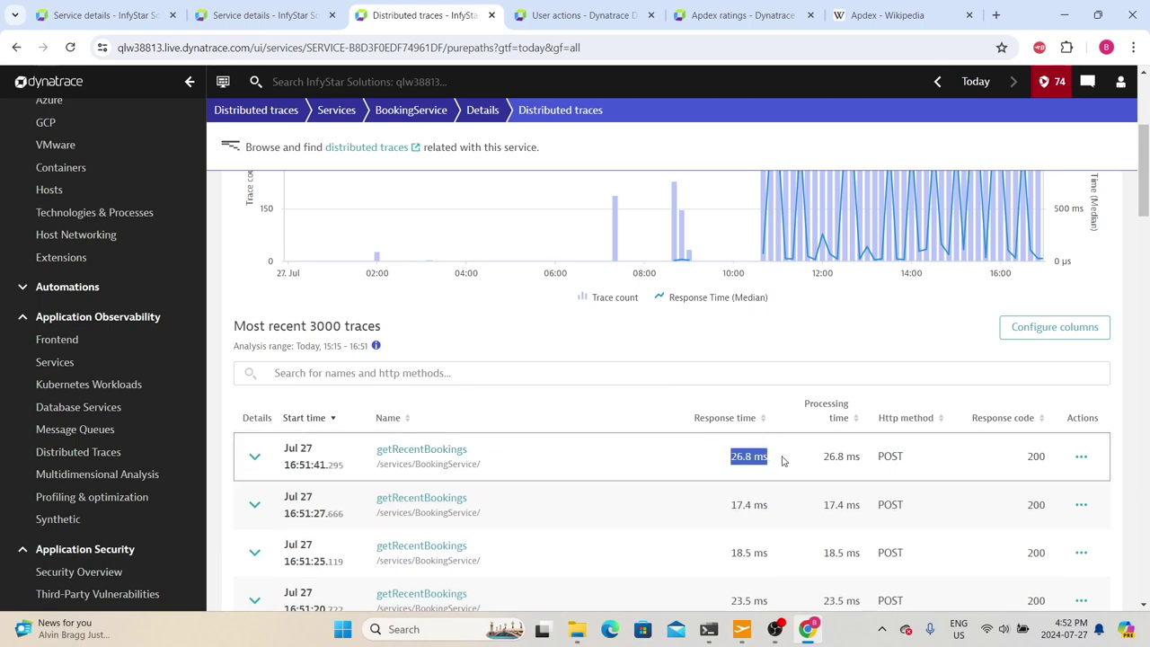
pyautogui.moveTo(823, 457); pyautogui.dragTo(887, 457)
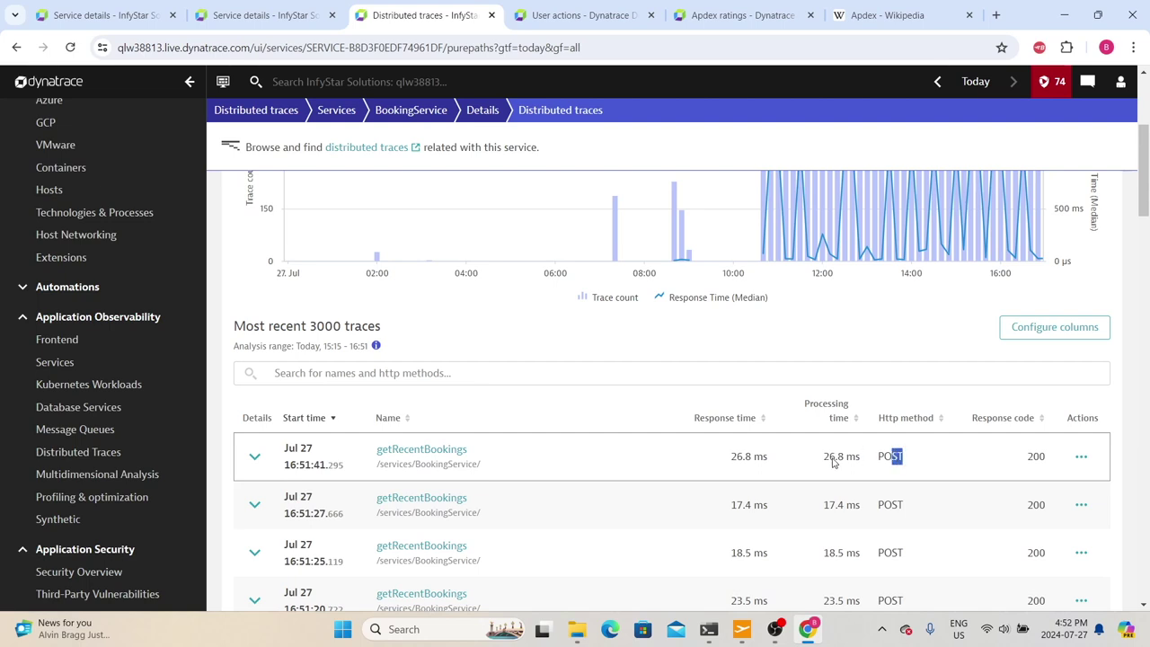
pyautogui.moveTo(1022, 461); pyautogui.dragTo(1078, 458)
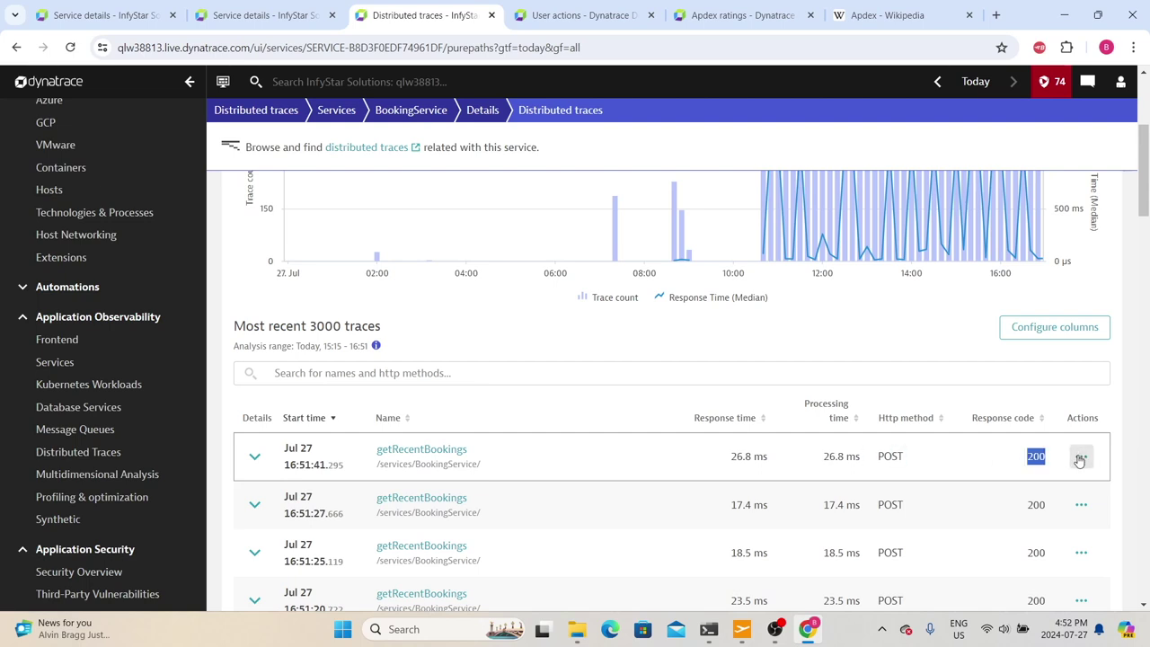
pyautogui.click(1078, 458)
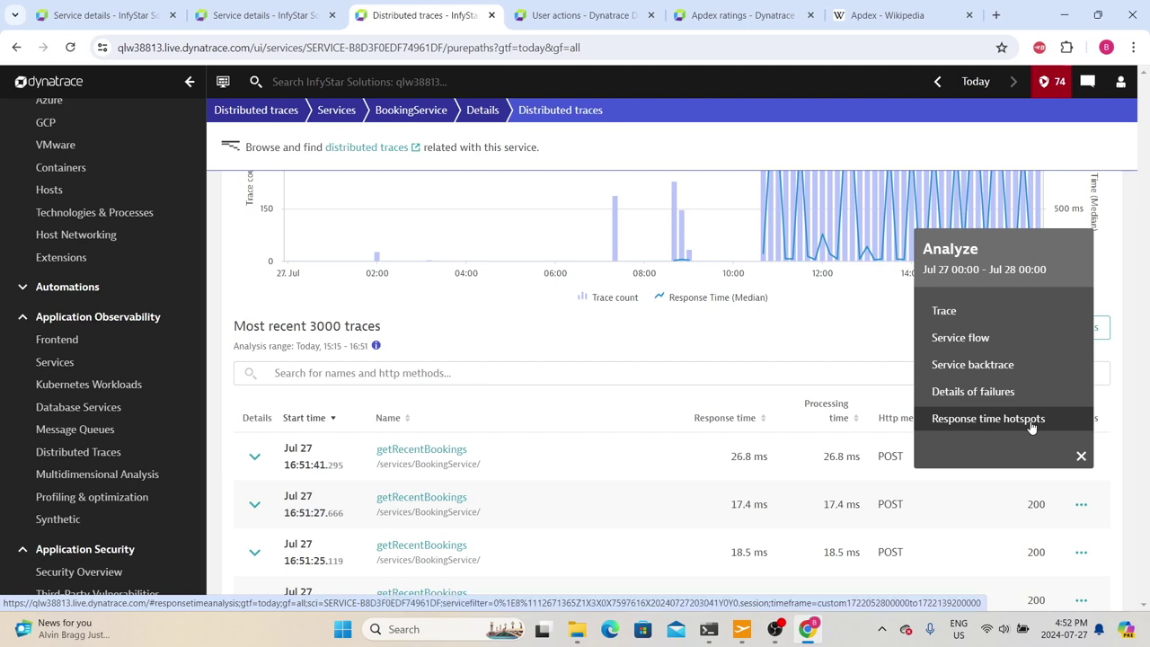
pyautogui.scroll(2, 771, 563)
pyautogui.scroll(-1, 722, 549)
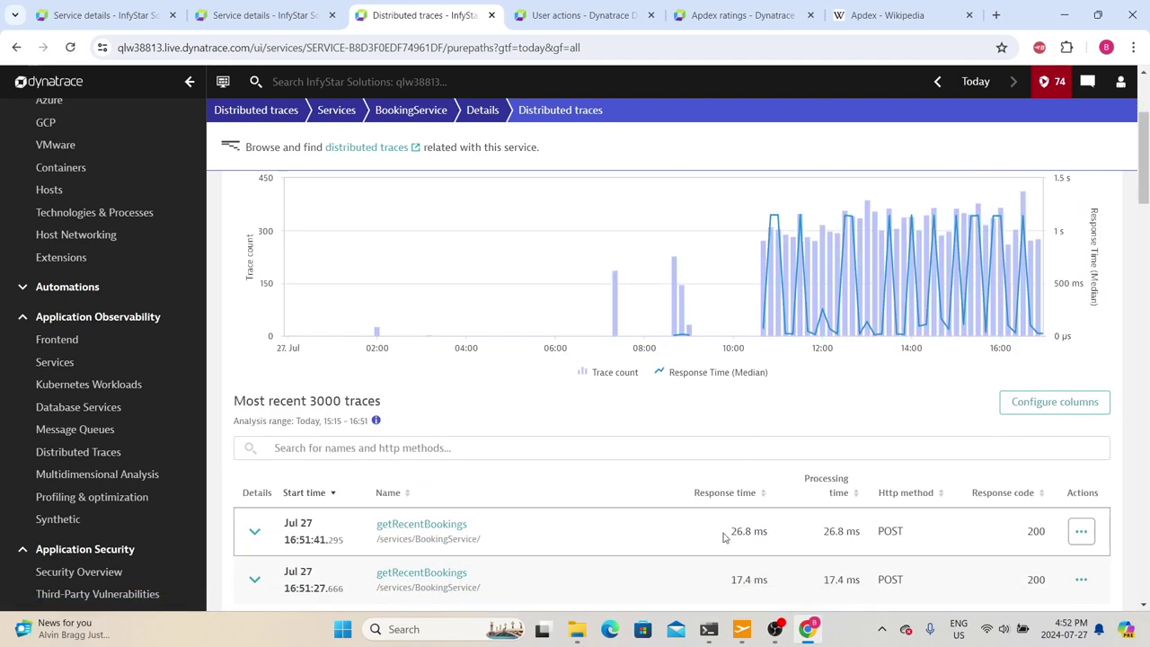
# - Sort the traces by response time with the slowest first, and open the slowest storeBooking trace
pyautogui.click(723, 500)
pyautogui.scroll(-2, 725, 499)
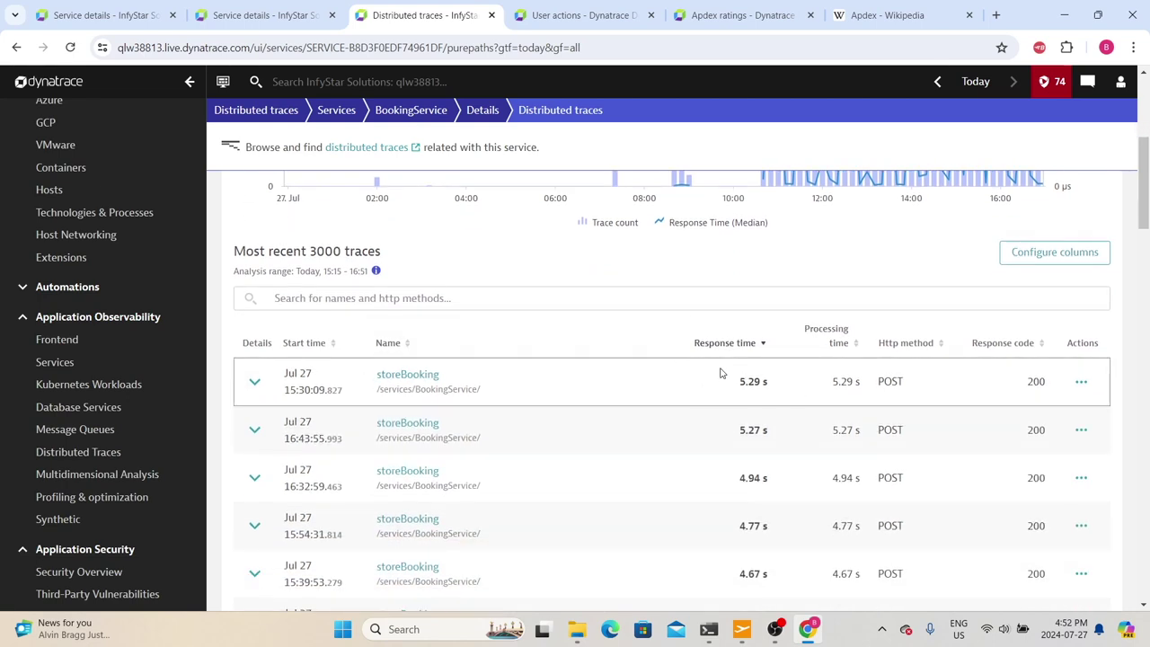
pyautogui.click(399, 376)
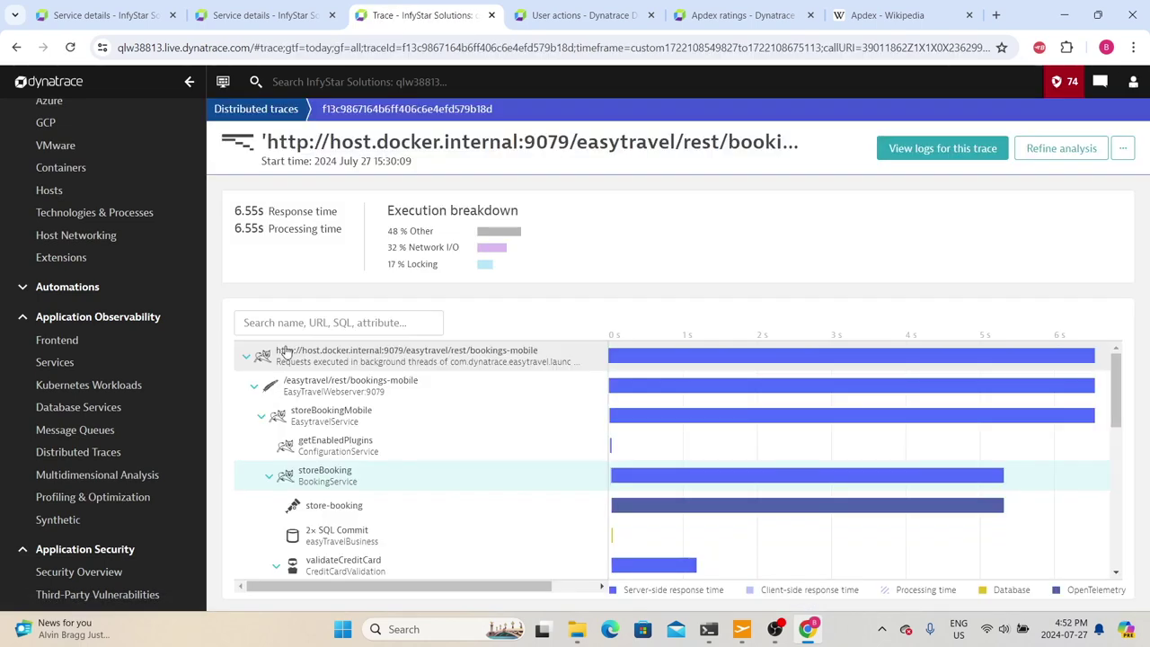
# - Examine the trace's call tree and timing bars from the bookings-mobile request through storeBooking, validateCreditCard, /Payment/Pay and the database calls
pyautogui.scroll(-5, 403, 393)
pyautogui.scroll(3, 413, 449)
pyautogui.scroll(2, 426, 484)
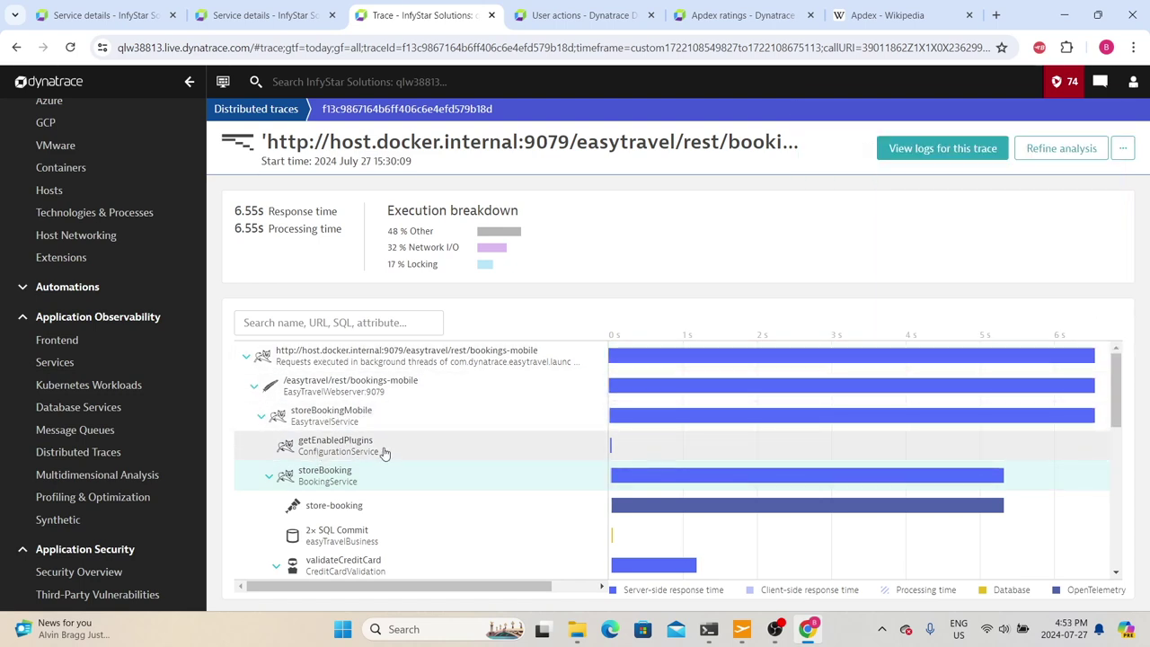
pyautogui.scroll(-1, 382, 451)
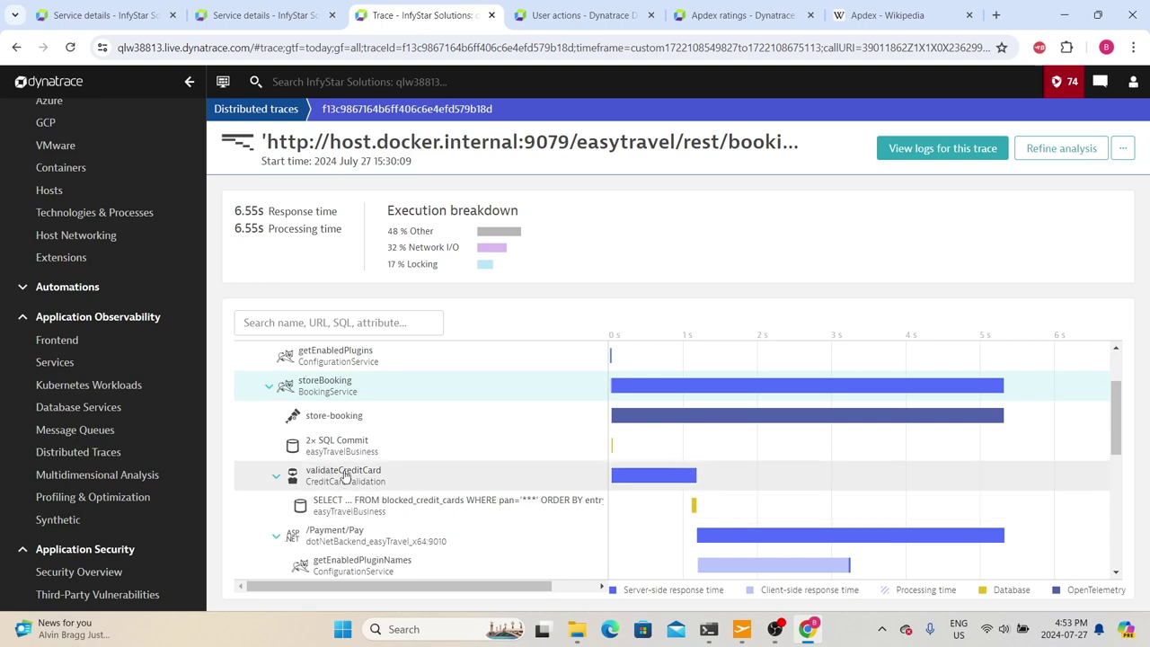
pyautogui.scroll(-2, 365, 484)
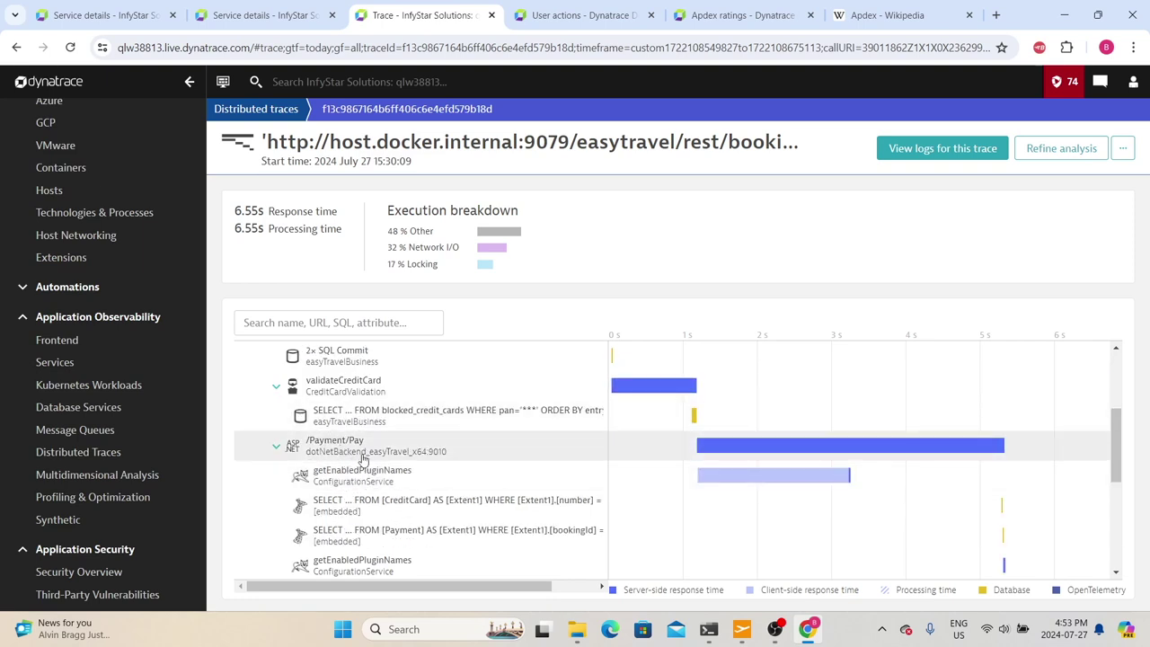
pyautogui.scroll(-6, 359, 463)
pyautogui.scroll(10, 355, 566)
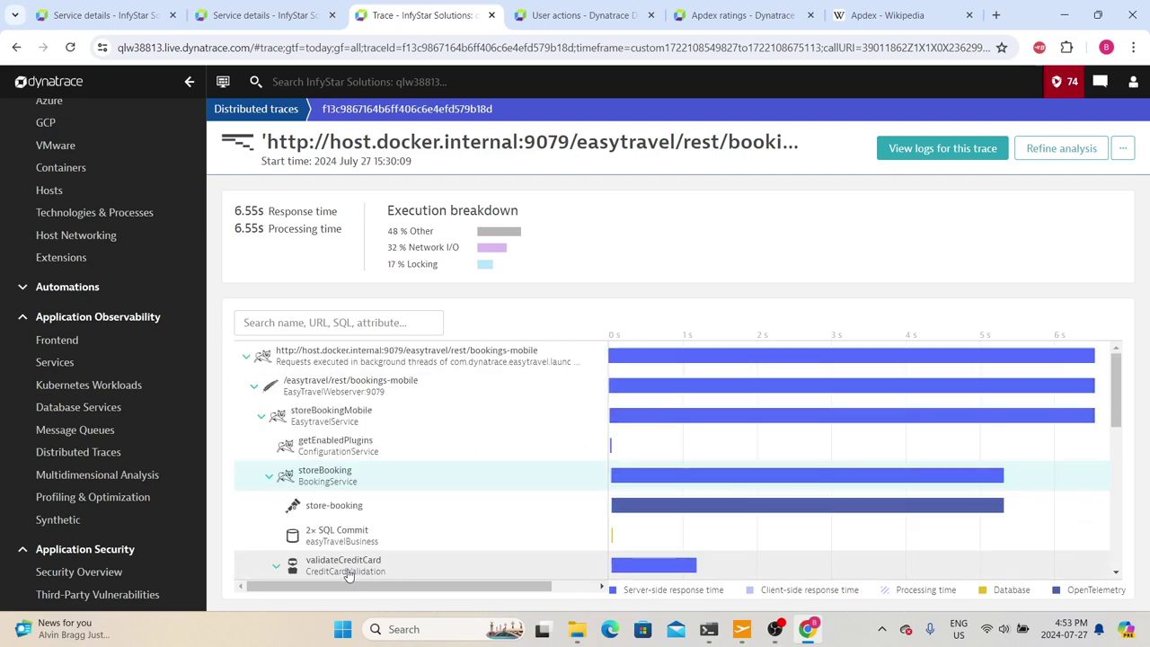
pyautogui.click(319, 484)
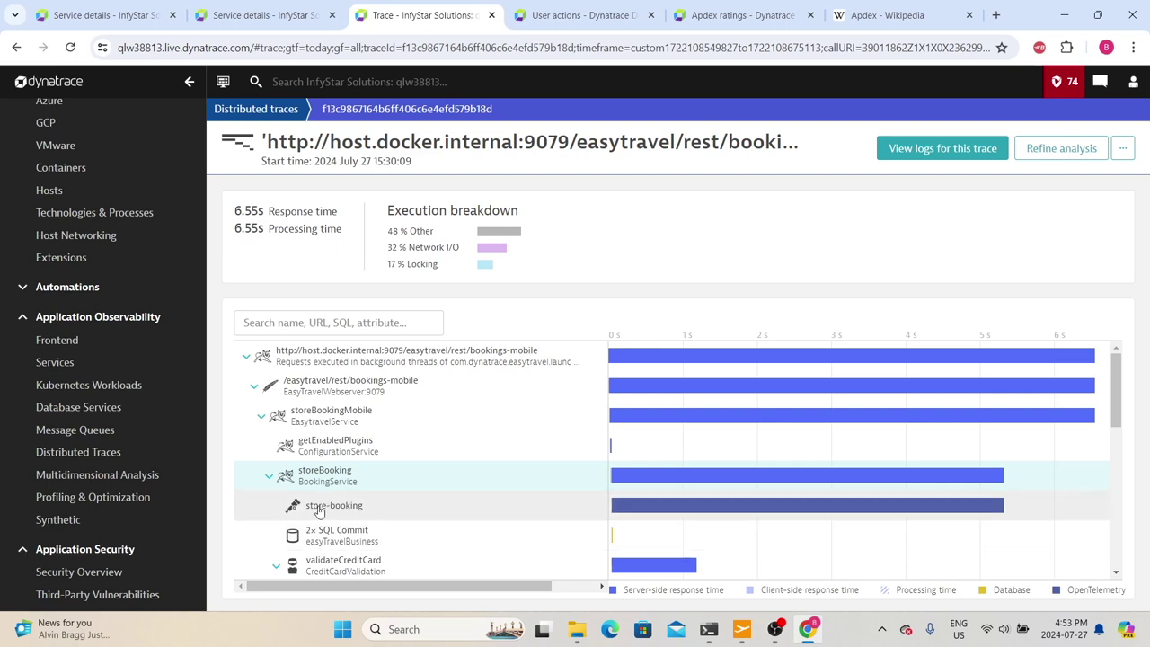
# - Check the store-booking span's timing and the trace's response time, and open storeBooking's details to read its service topology
pyautogui.moveTo(654, 510)
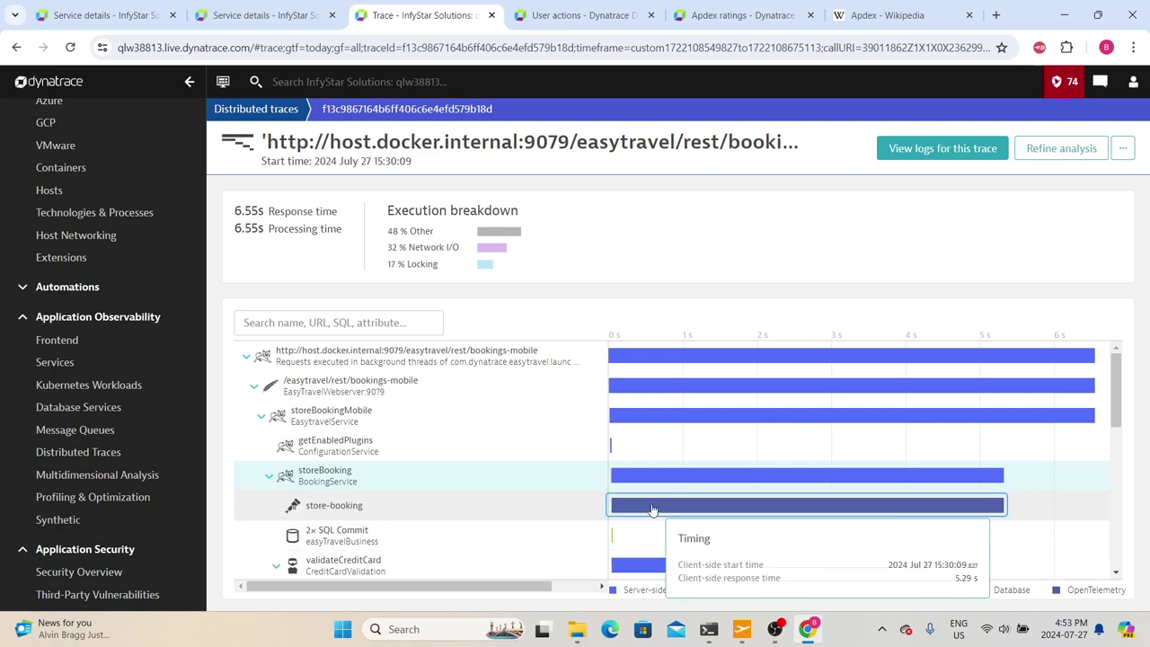
pyautogui.moveTo(260, 208); pyautogui.dragTo(231, 210)
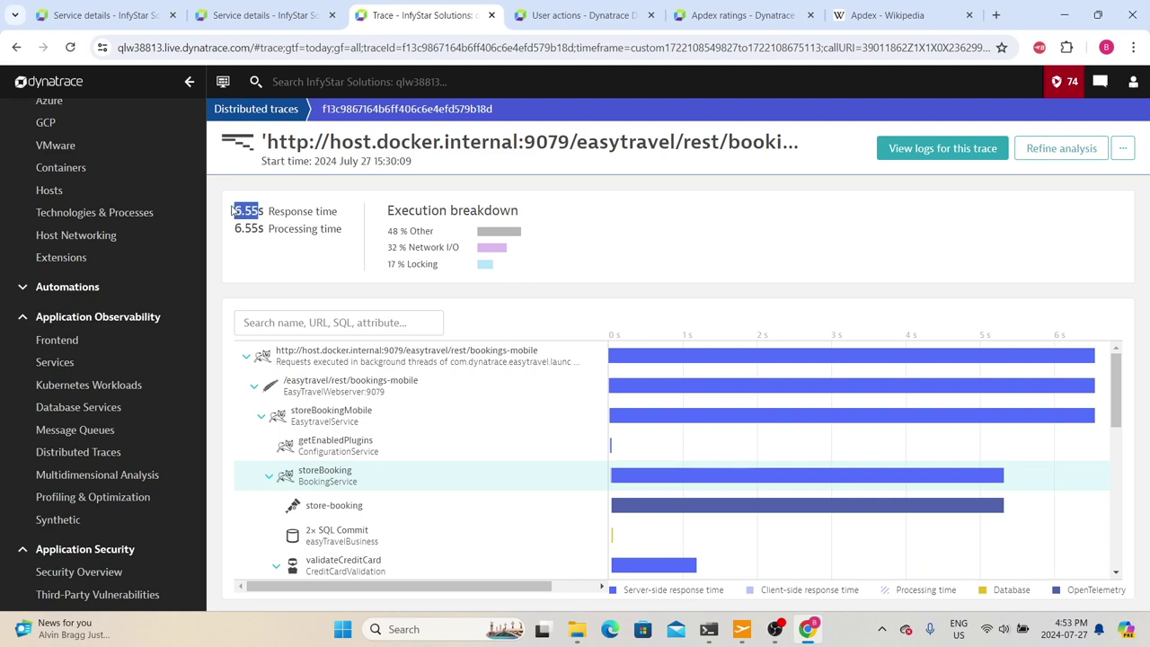
pyautogui.click(325, 475)
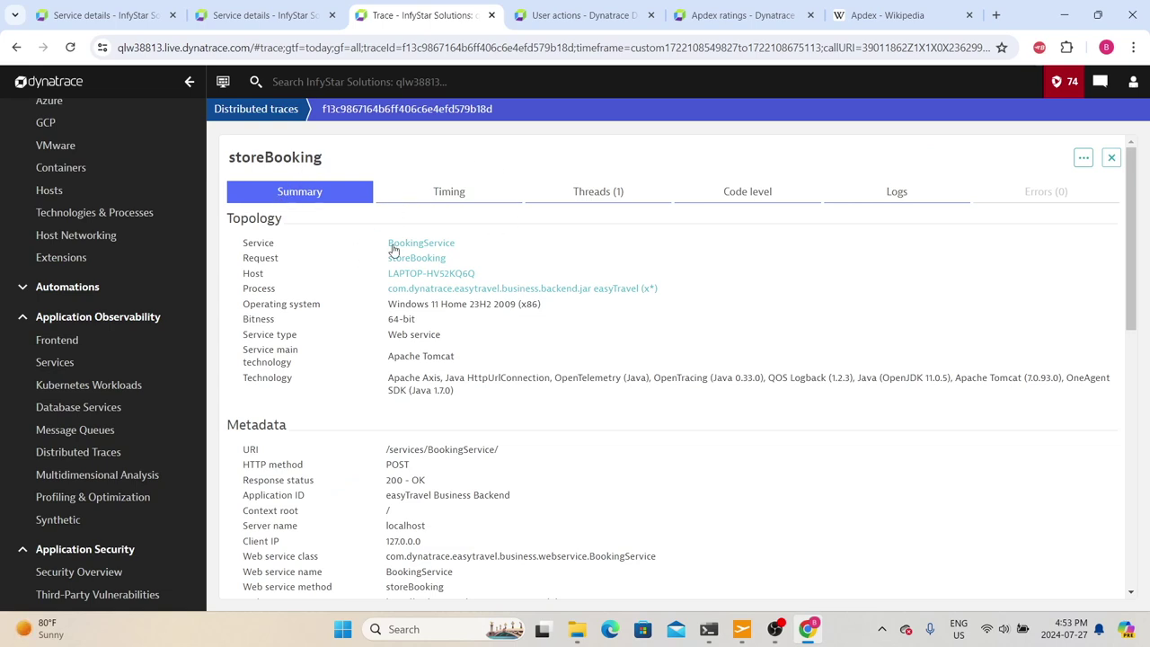
pyautogui.moveTo(241, 258); pyautogui.dragTo(363, 259)
pyautogui.moveTo(493, 273); pyautogui.dragTo(321, 273)
pyautogui.moveTo(387, 303); pyautogui.dragTo(473, 303)
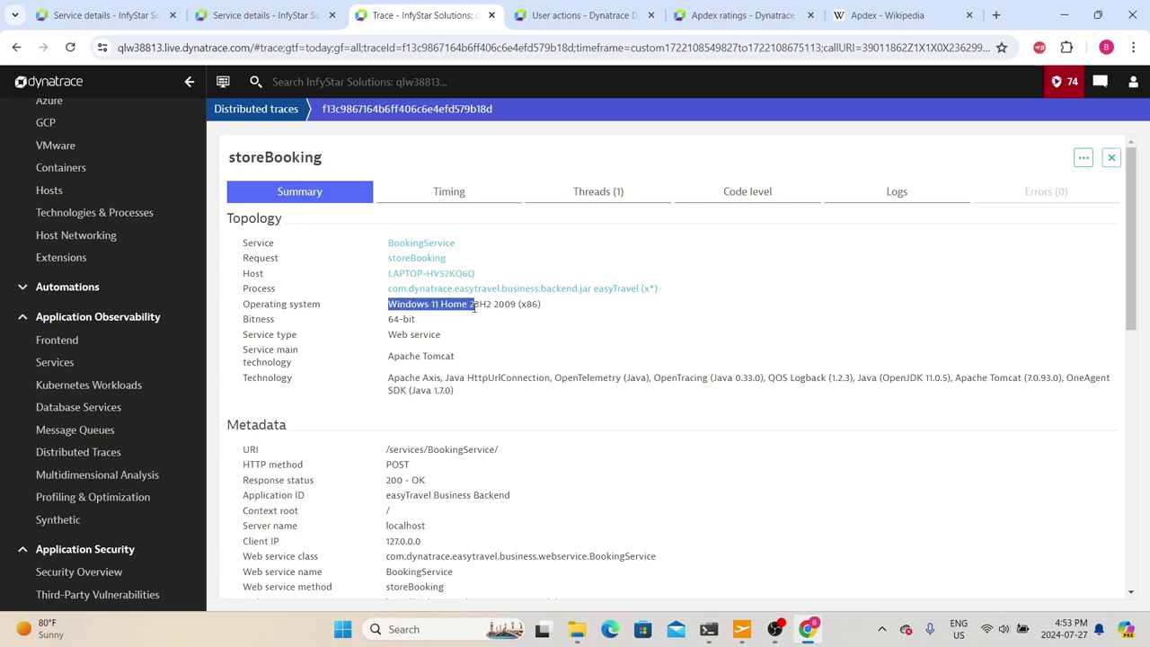
# - Review storeBooking's server-side and client-side metadata, request and response headers, OneAgent attributes and OneAgent version
pyautogui.scroll(-3, 381, 338)
pyautogui.scroll(-2, 437, 331)
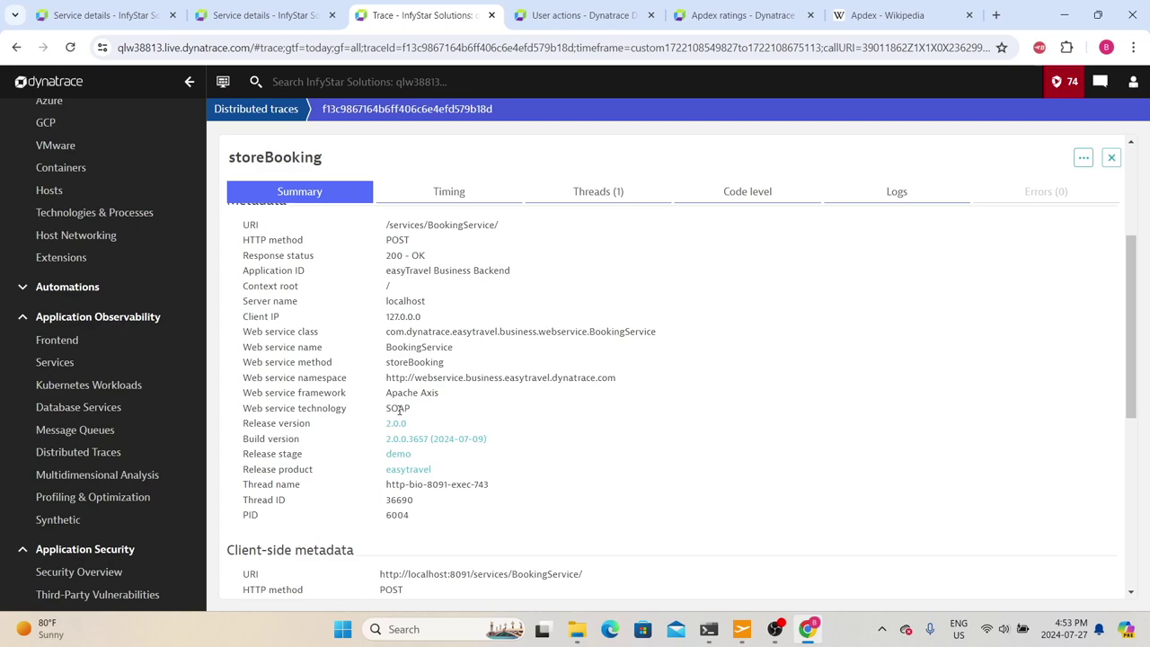
pyautogui.scroll(-3, 399, 410)
pyautogui.moveTo(235, 418); pyautogui.dragTo(514, 547)
pyautogui.scroll(-6, 480, 552)
pyautogui.click(236, 295)
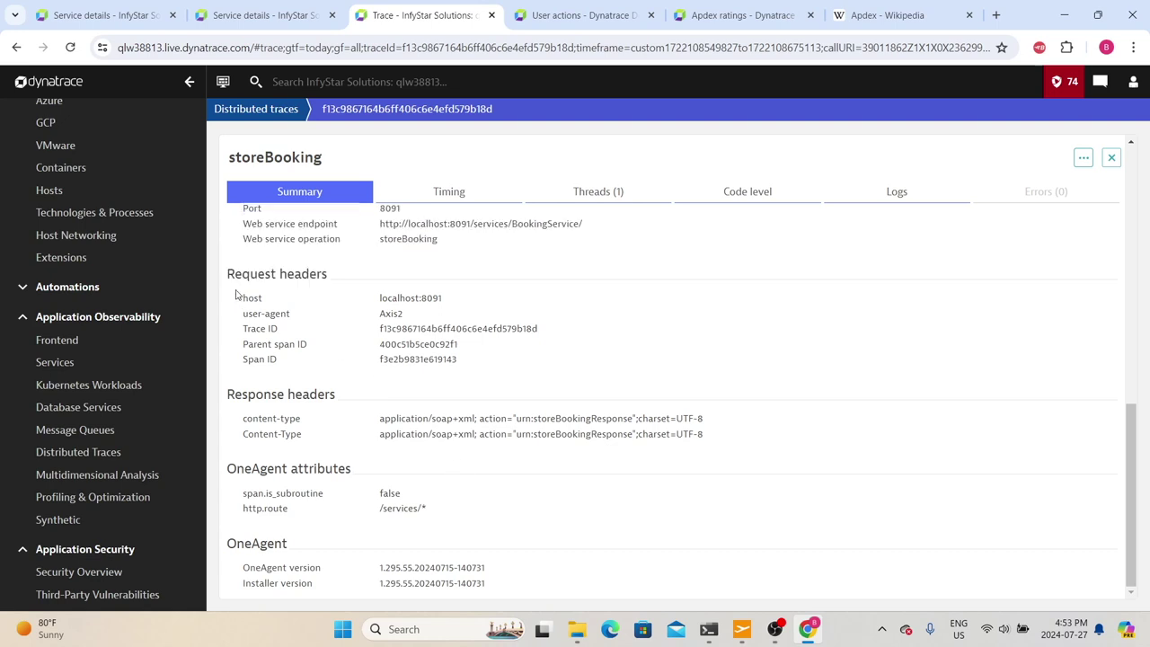
pyautogui.moveTo(236, 416); pyautogui.dragTo(493, 507)
pyautogui.click(442, 525)
pyautogui.moveTo(620, 596); pyautogui.dragTo(578, 523)
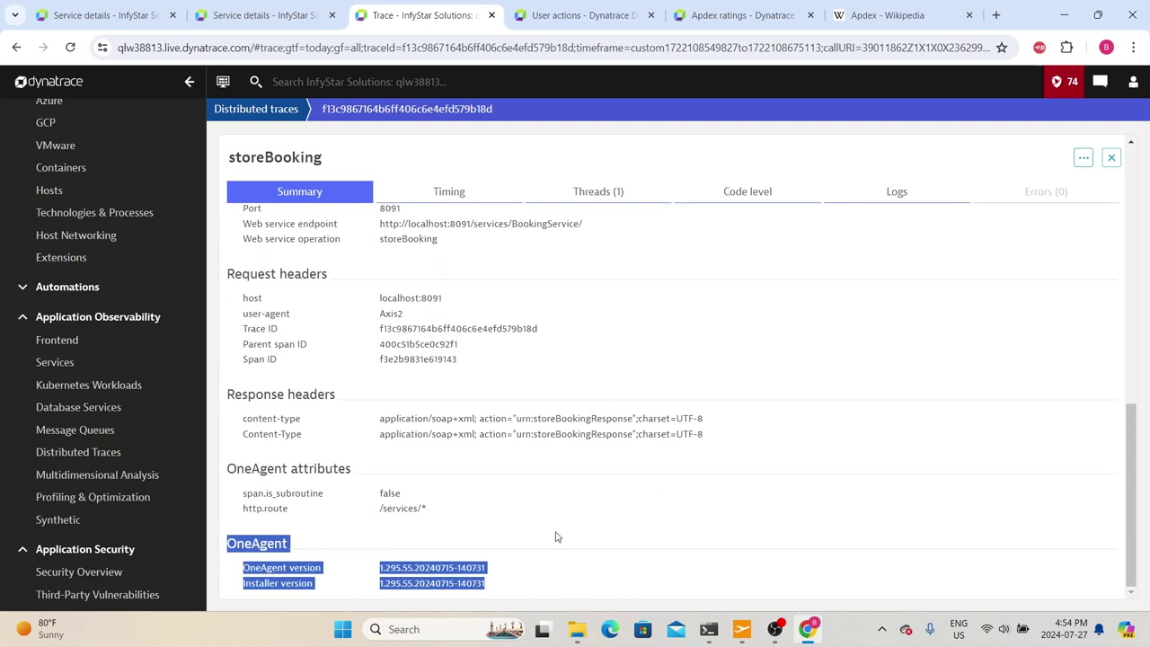
# - Examine storeBooking's self time and response time breakdown, including the CreditCardValidation and dotNetBackend_easyTravel_x64:9010 calls
pyautogui.click(431, 194)
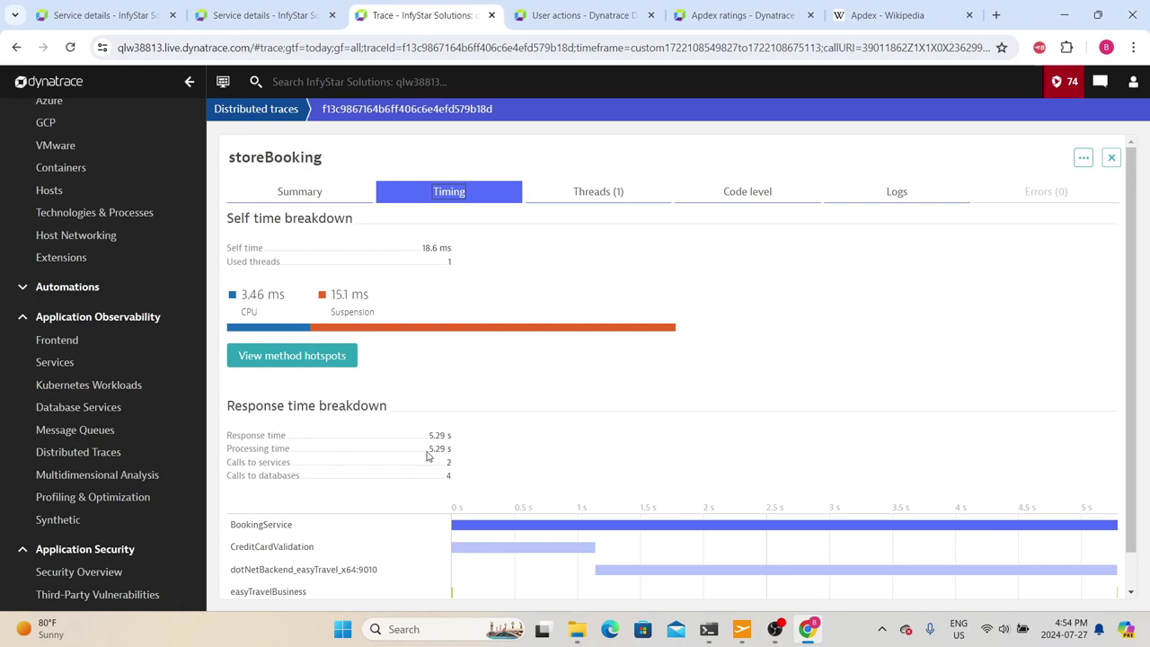
pyautogui.scroll(-1, 364, 564)
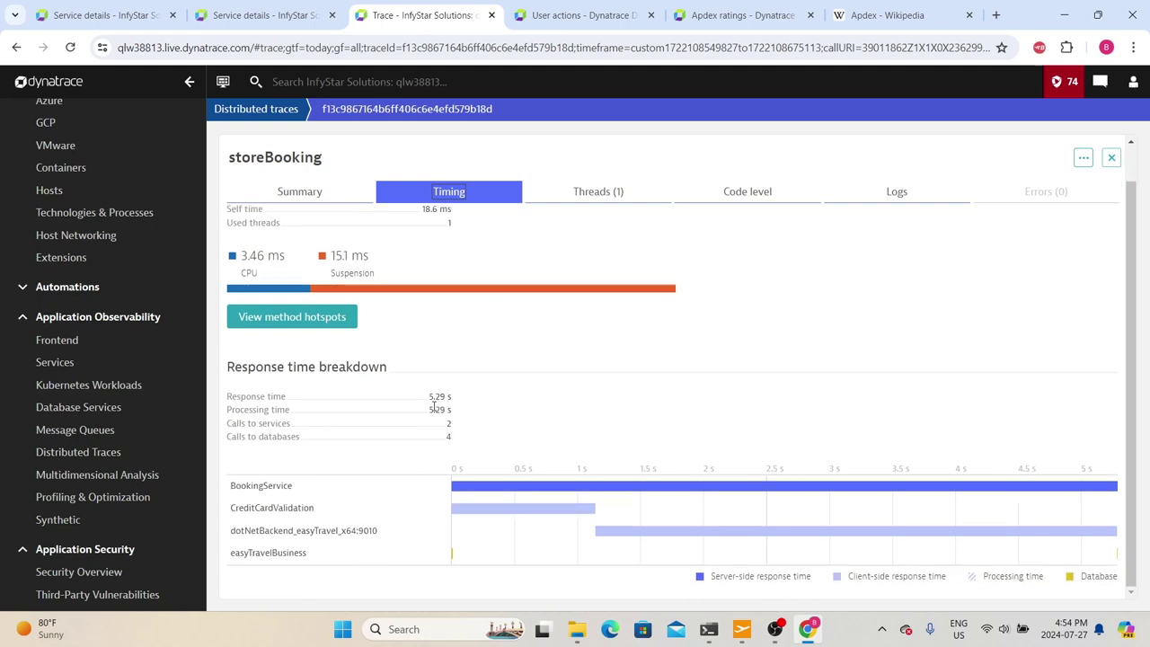
pyautogui.click(504, 509)
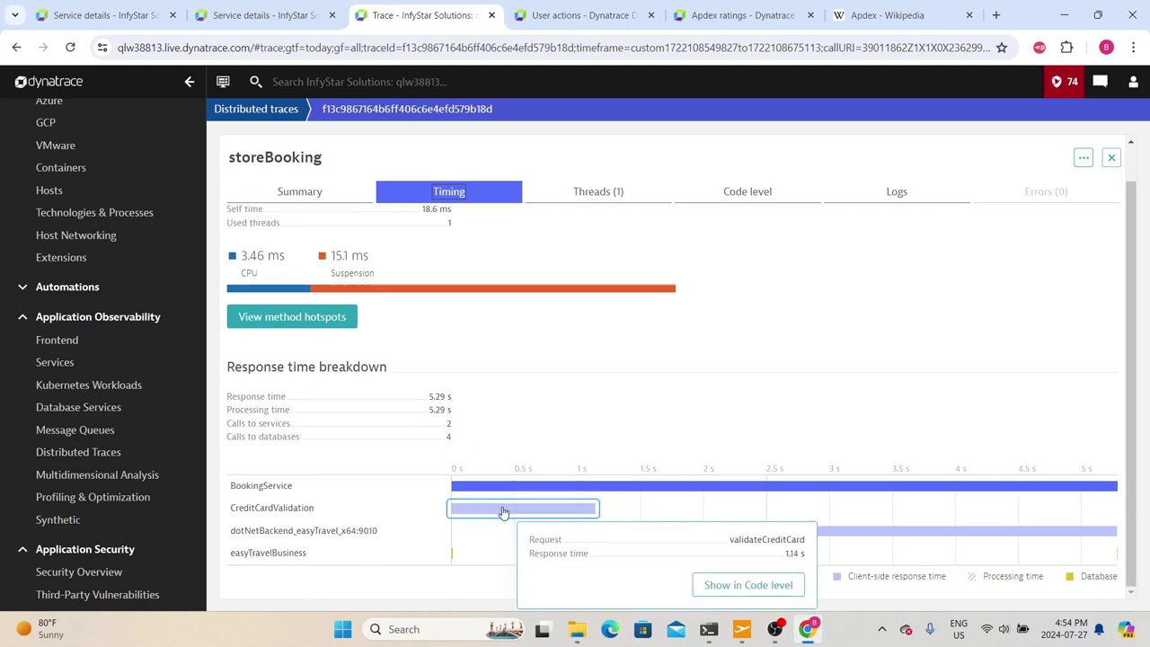
pyautogui.moveTo(236, 531); pyautogui.dragTo(385, 545)
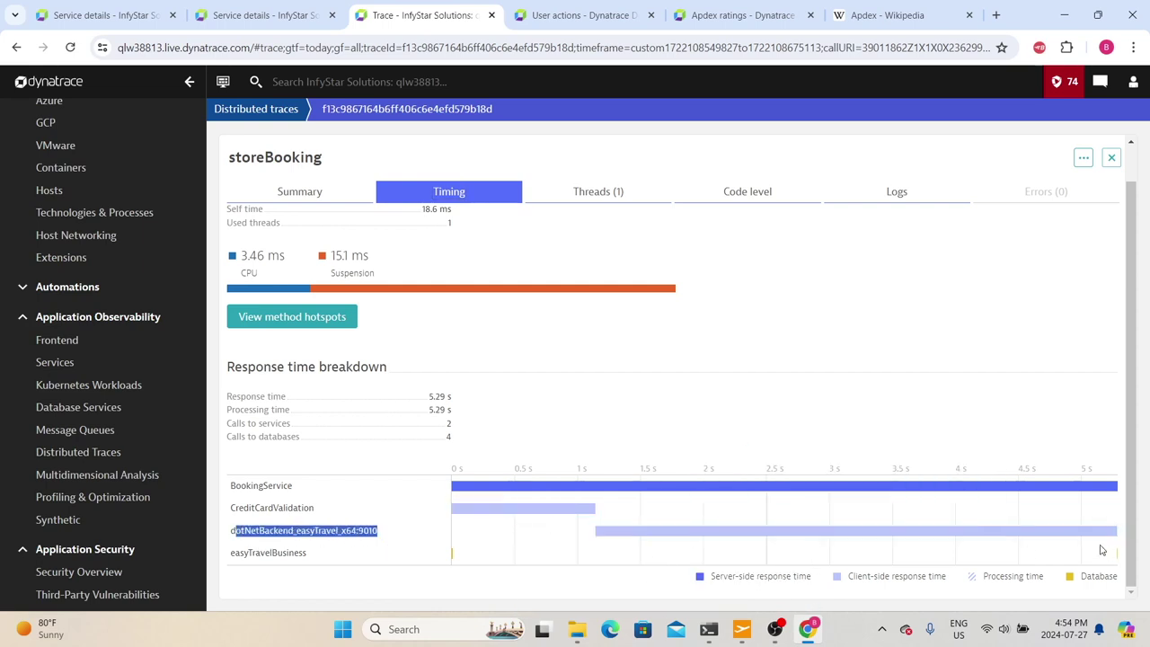
pyautogui.moveTo(1019, 538)
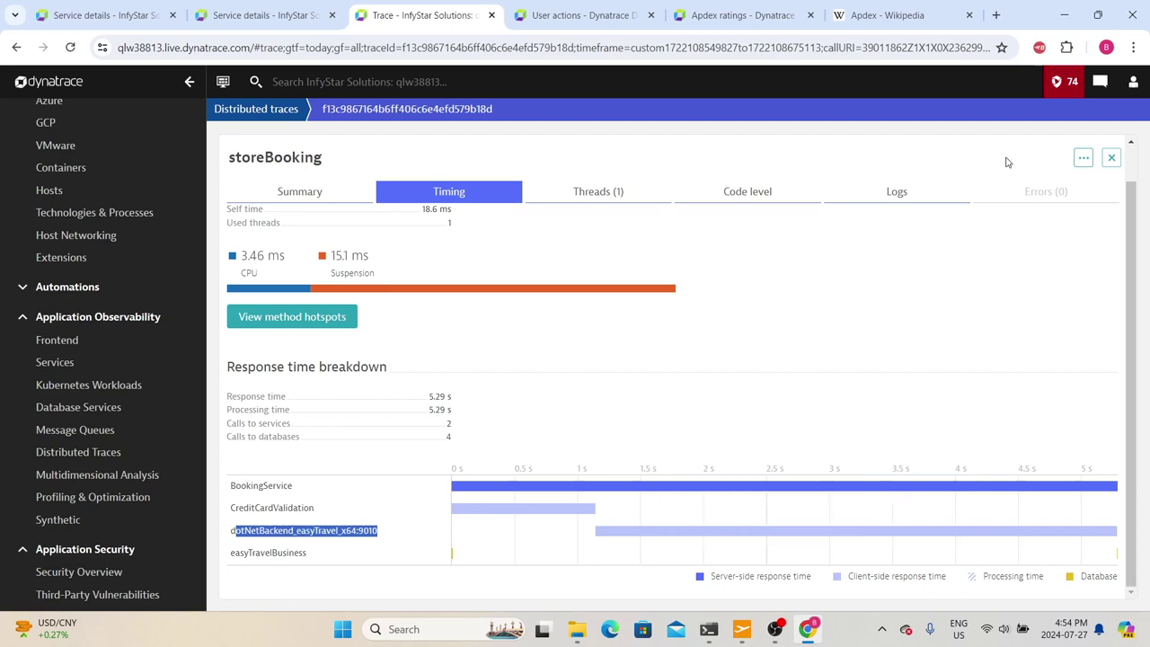
# - Search the web for "Dynatrace distributed tracing timings" in a new tab and open the Service analysis timings documentation
pyautogui.click(997, 15)
pyautogui.write('D')
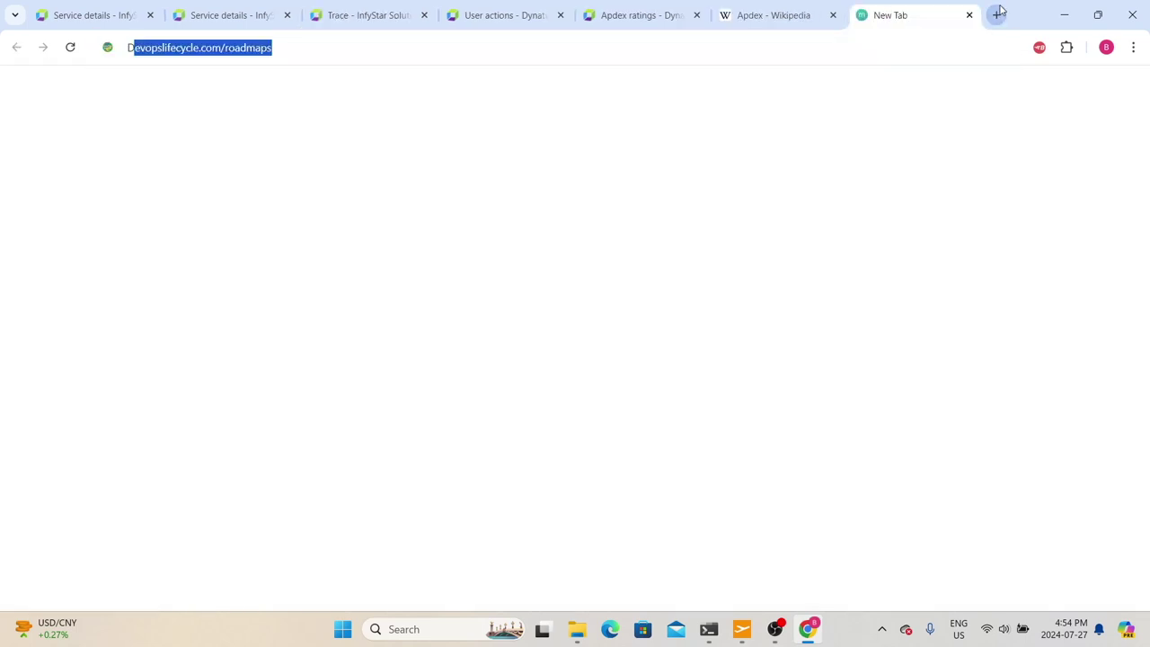
pyautogui.write('ynatrace dist')
pyautogui.click(168, 386)
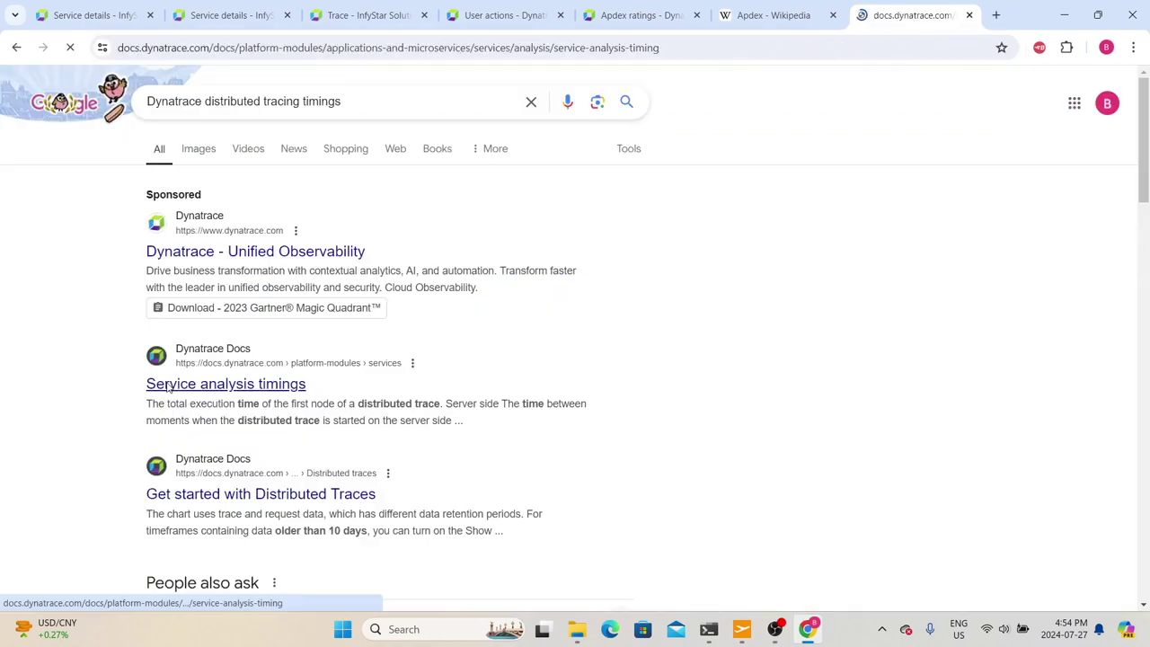
# - Read the documentation's timing definitions, covering server-side and client-side response time, processing time, suspension and wait times
pyautogui.scroll(-3, 485, 368)
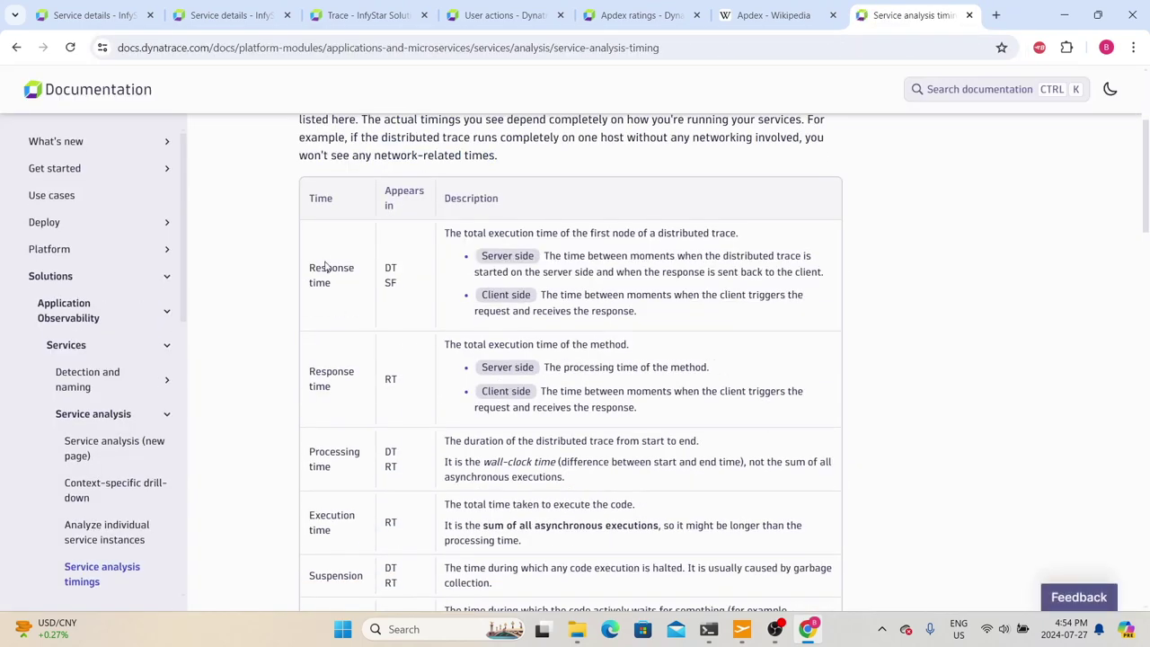
pyautogui.moveTo(310, 268); pyautogui.dragTo(356, 307)
pyautogui.moveTo(484, 256); pyautogui.dragTo(559, 257)
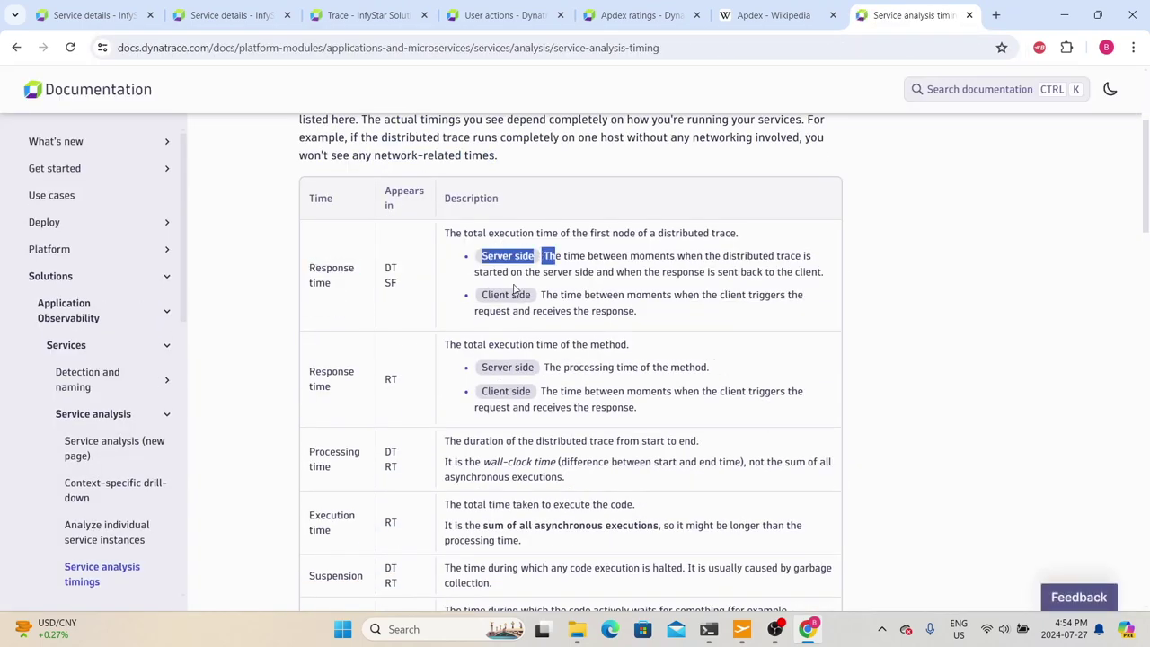
pyautogui.moveTo(492, 296); pyautogui.dragTo(554, 291)
pyautogui.scroll(-2, 287, 405)
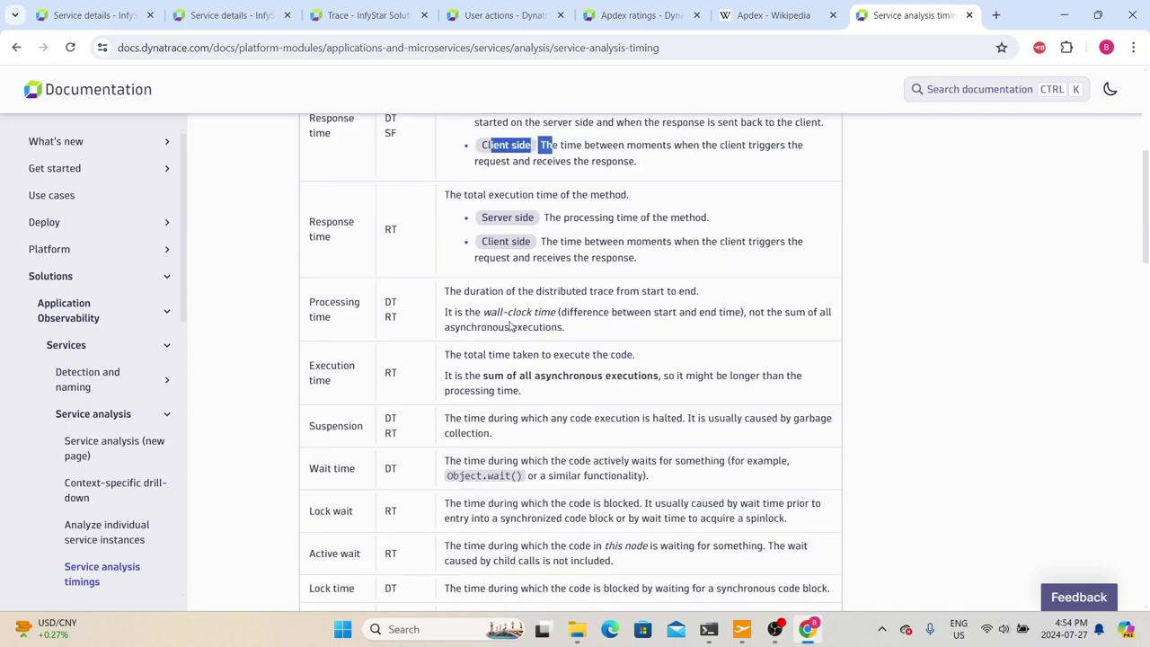
pyautogui.scroll(-10, 361, 353)
pyautogui.scroll(20, 362, 353)
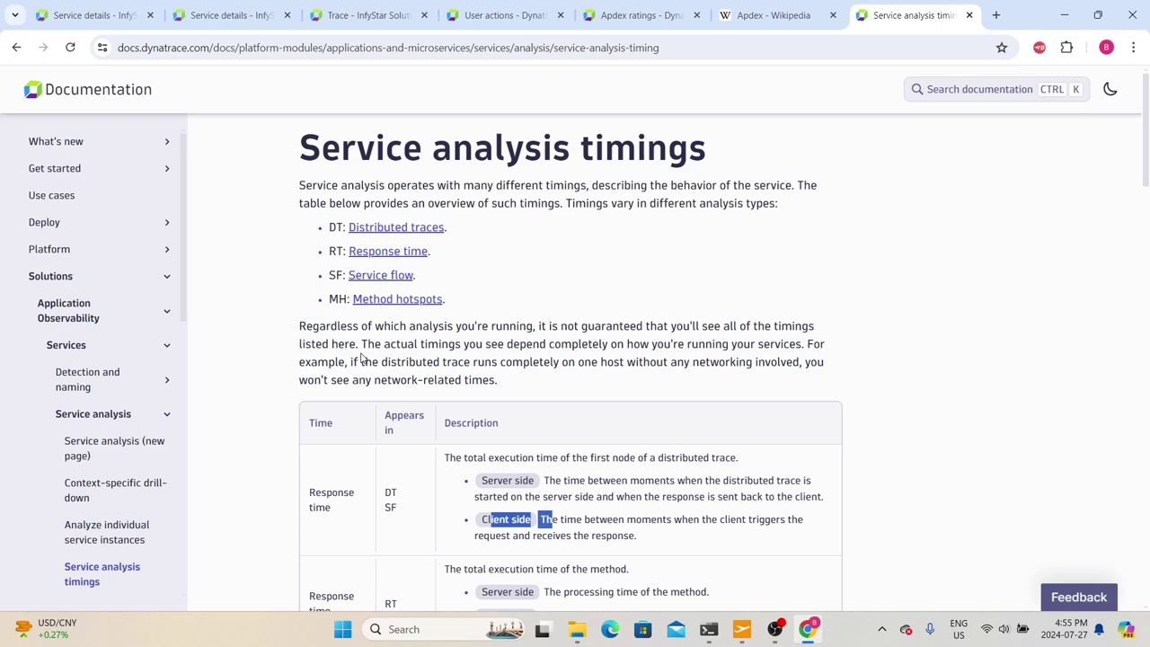
# - Return to the storeBooking trace and examine its code-level call stack, including validateCreditCard, /Payment/Pay and the database calls
pyautogui.hotkey('ctrl', '3')
pyautogui.click(745, 190)
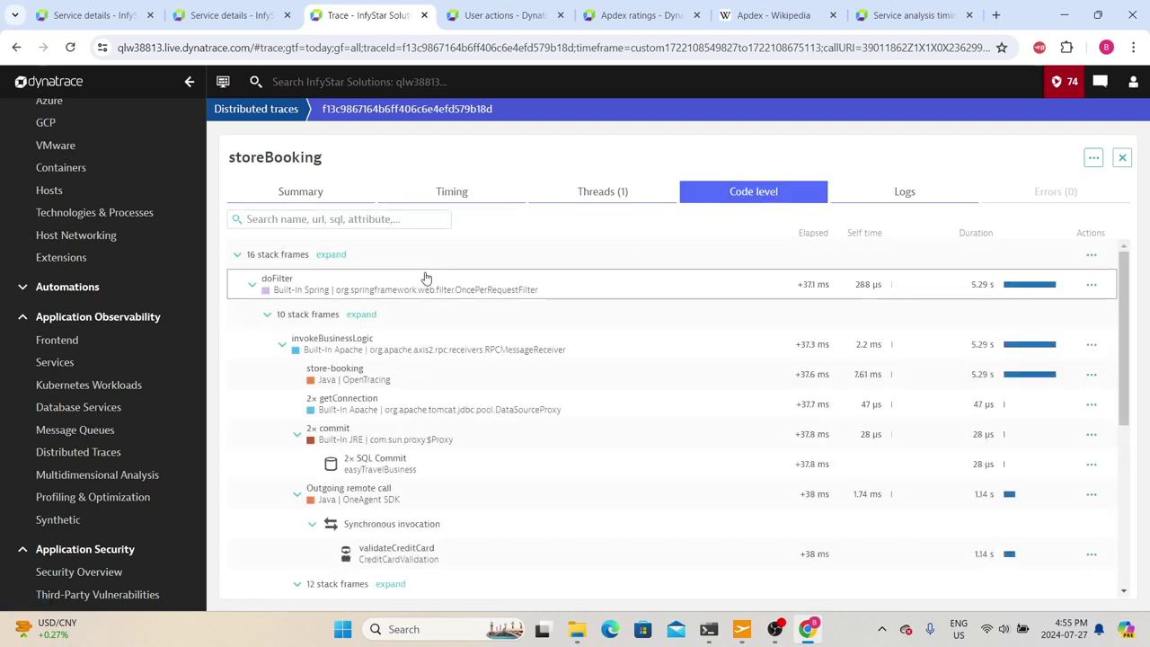
pyautogui.scroll(-5, 382, 368)
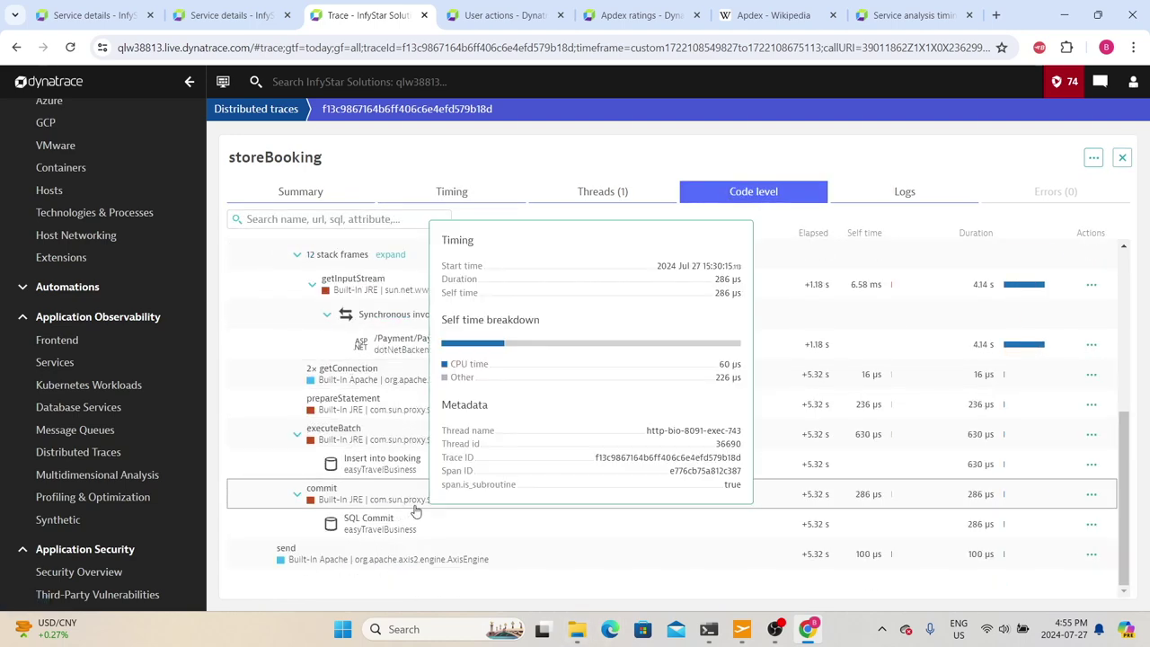
pyautogui.scroll(5, 419, 509)
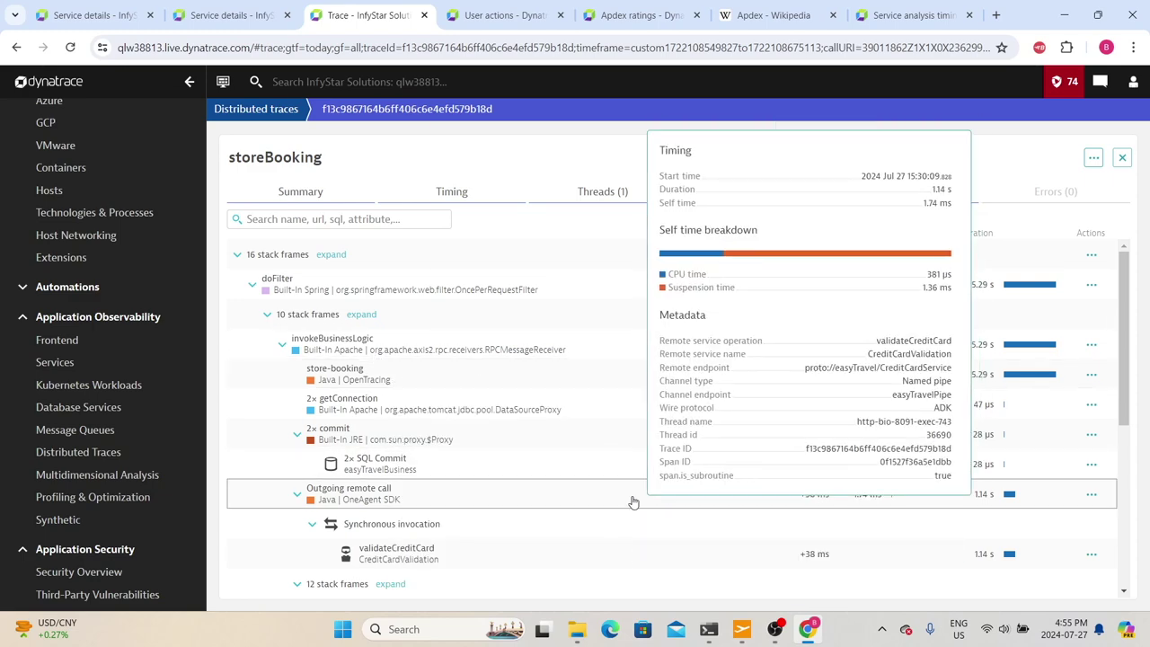
pyautogui.scroll(-2, 634, 500)
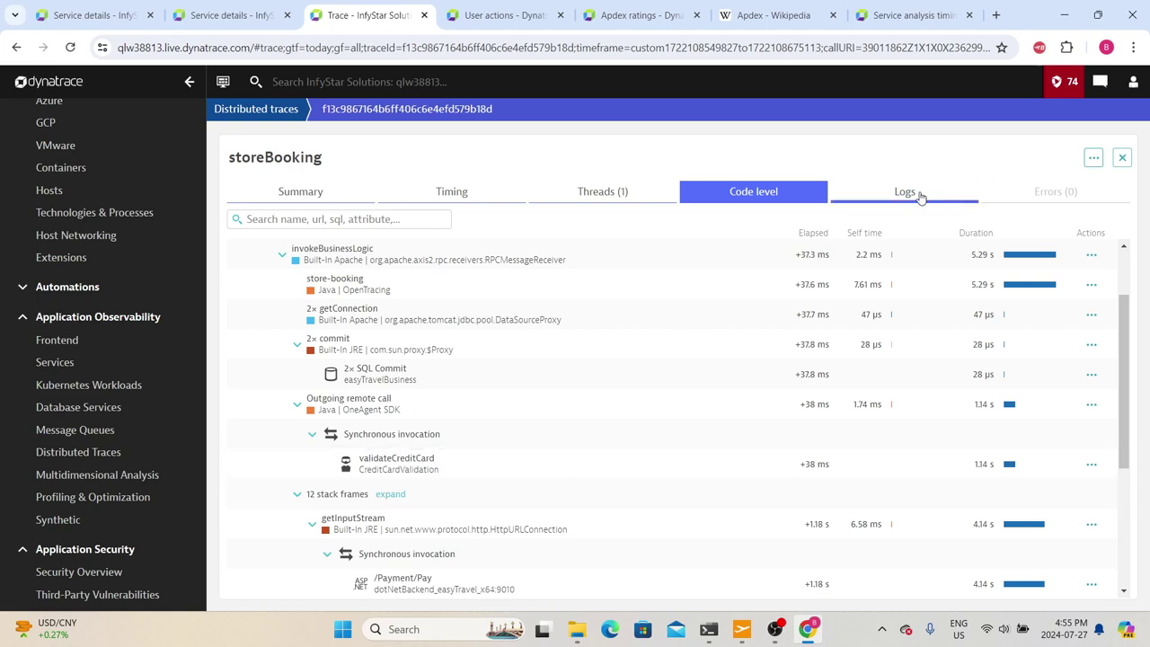
# - Check the logs associated with the storeBooking request and close the request's details
pyautogui.click(883, 199)
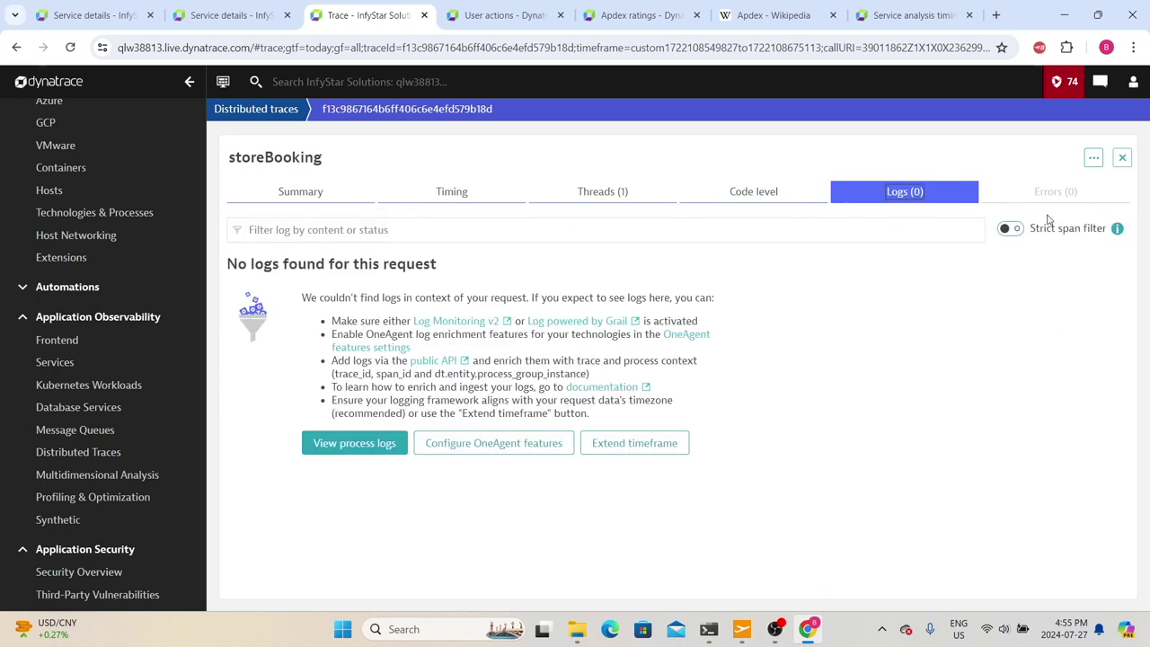
pyautogui.click(1123, 157)
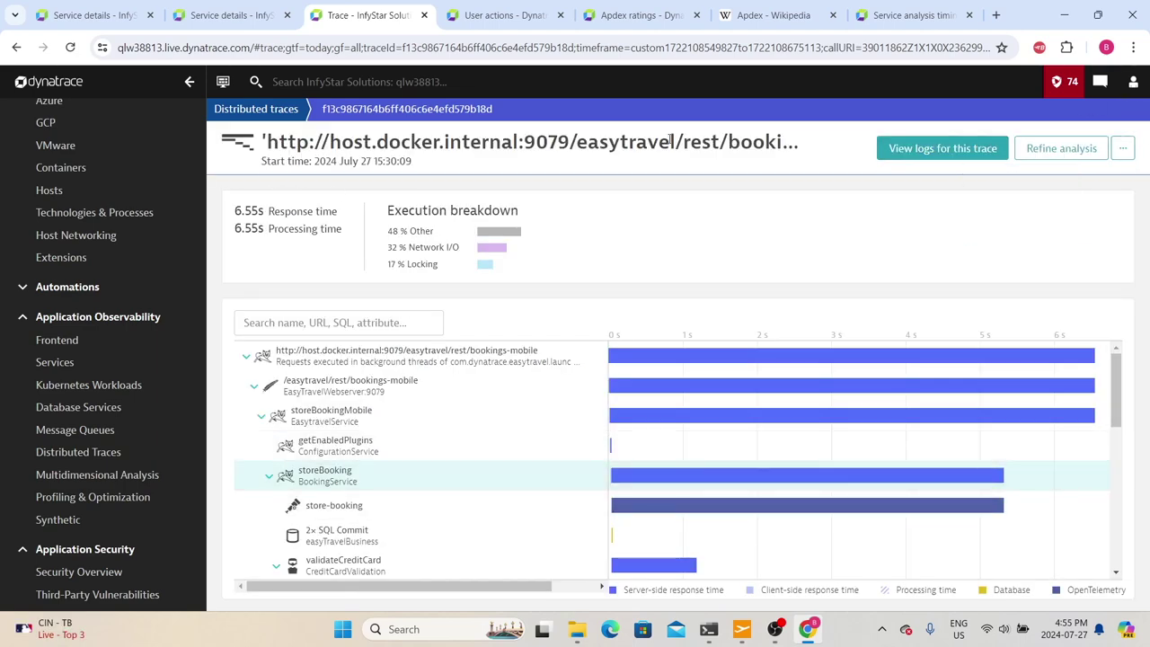
# - Return to BookingService's list of distributed traces and open the response time hotspots of the slowest storeBooking trace
pyautogui.click(16, 47)
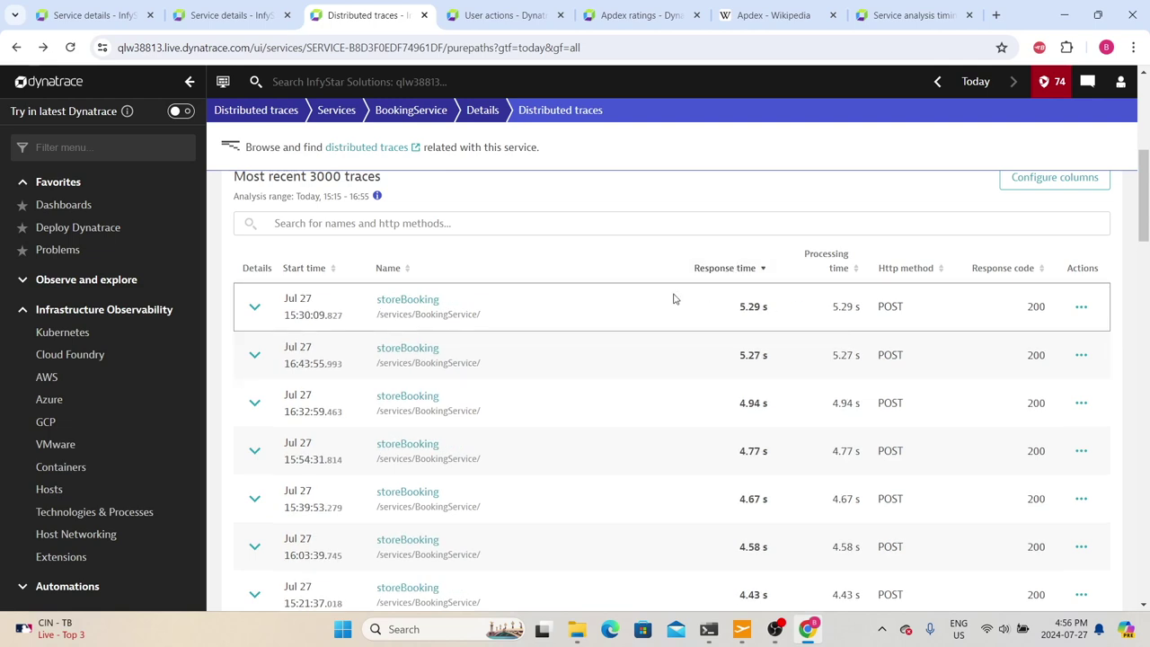
pyautogui.click(1082, 307)
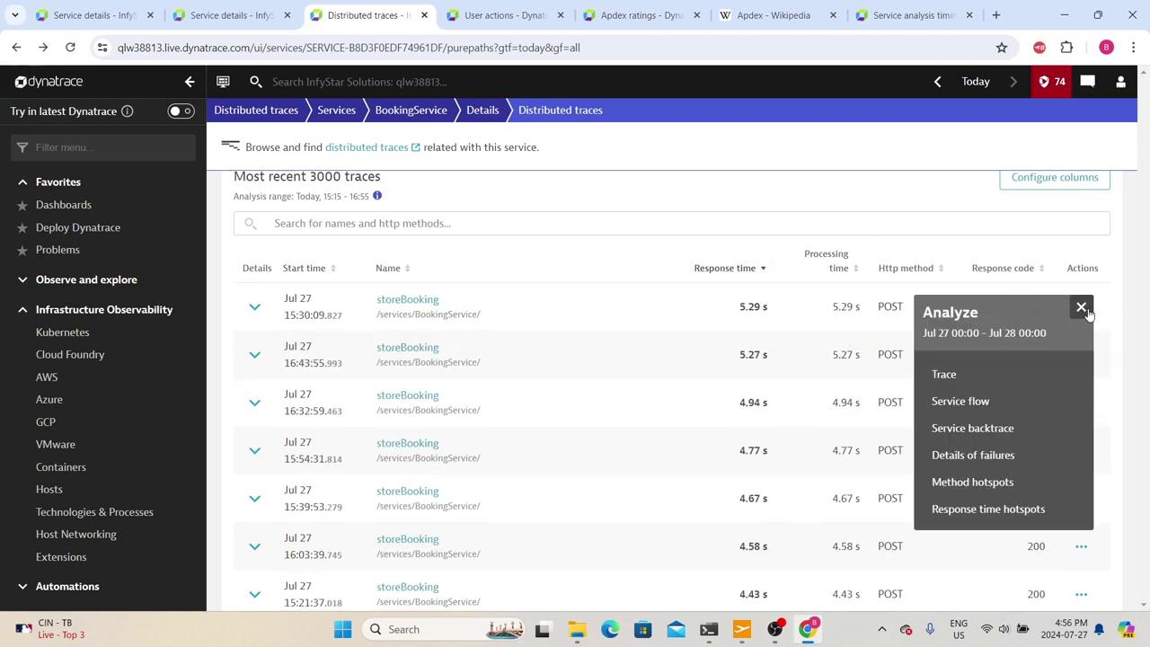
pyautogui.click(988, 510)
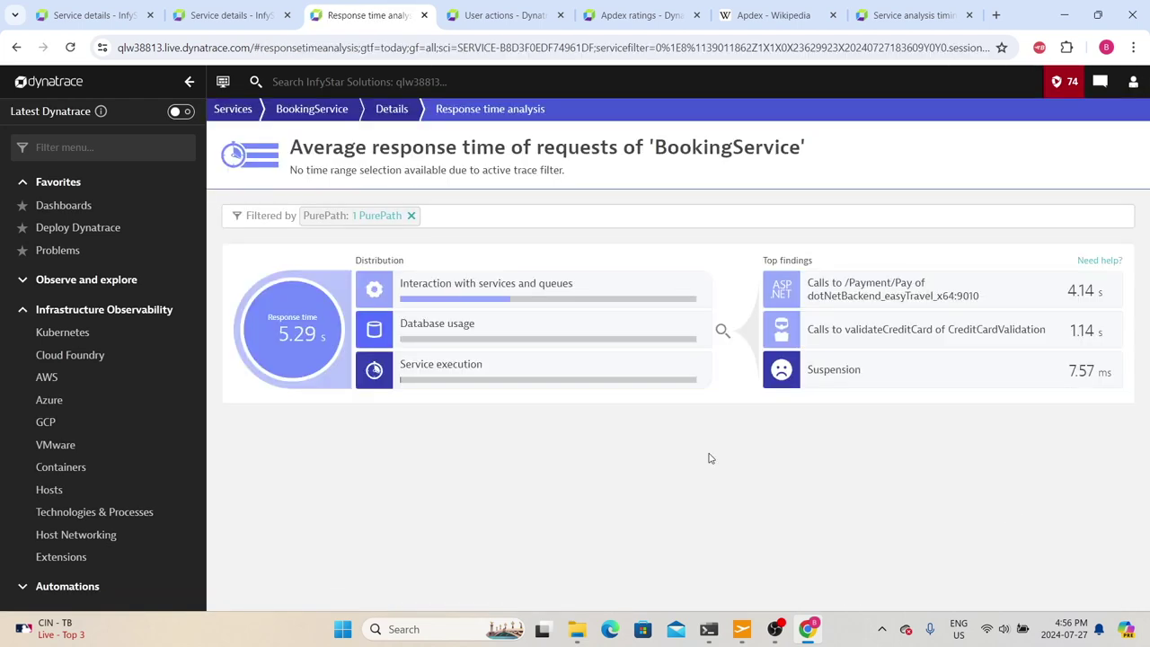